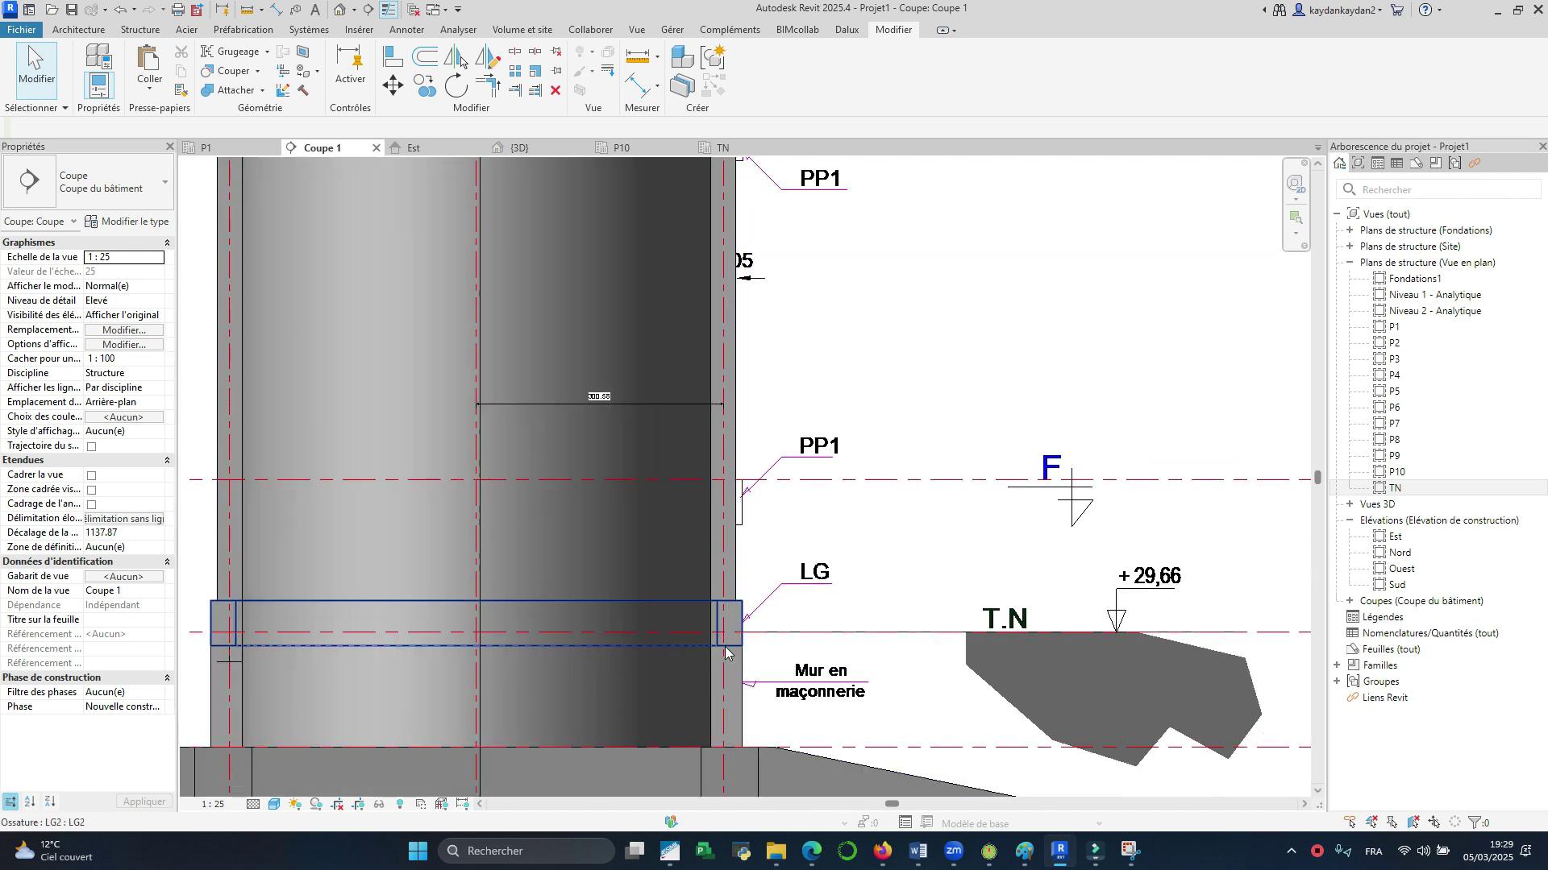
Step: Copy the LG ring beam near T.N and paste a copy aligned to level P1
click(730, 637)
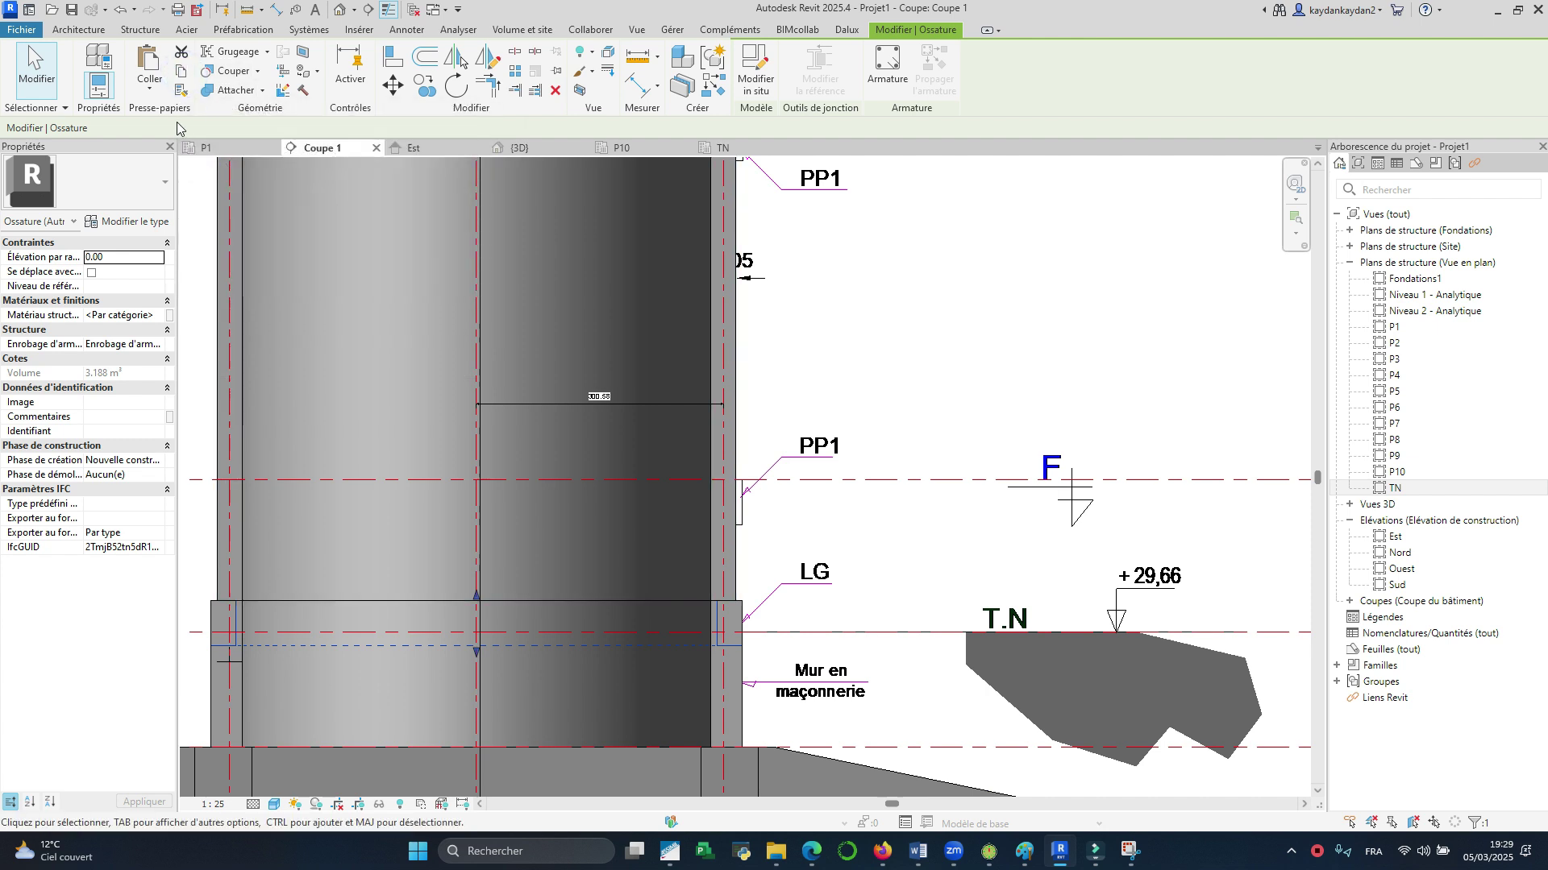
click(153, 91)
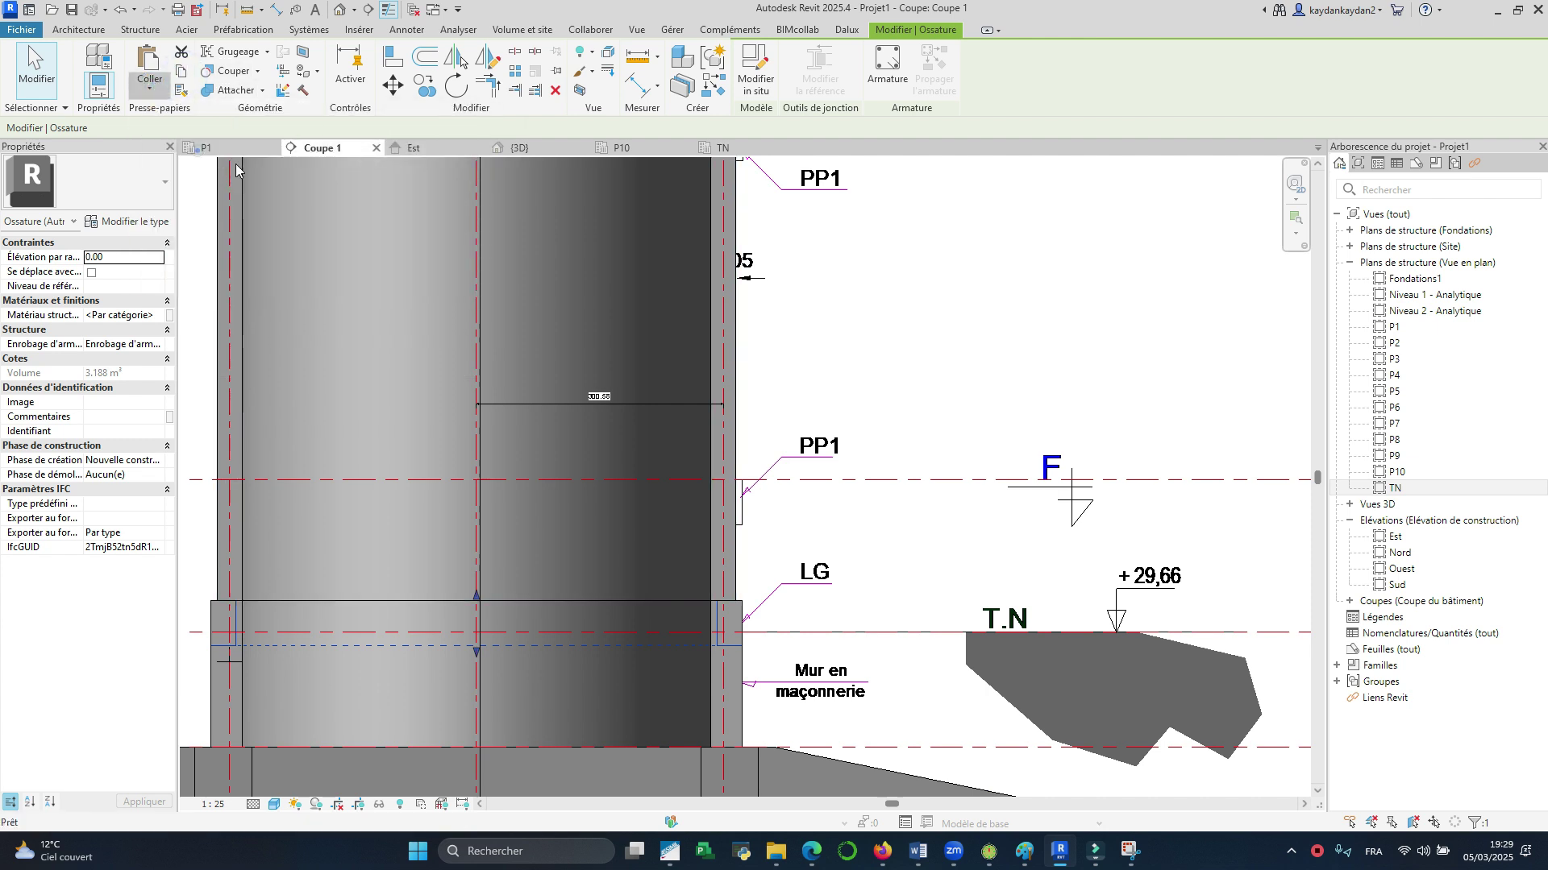
click(916, 274)
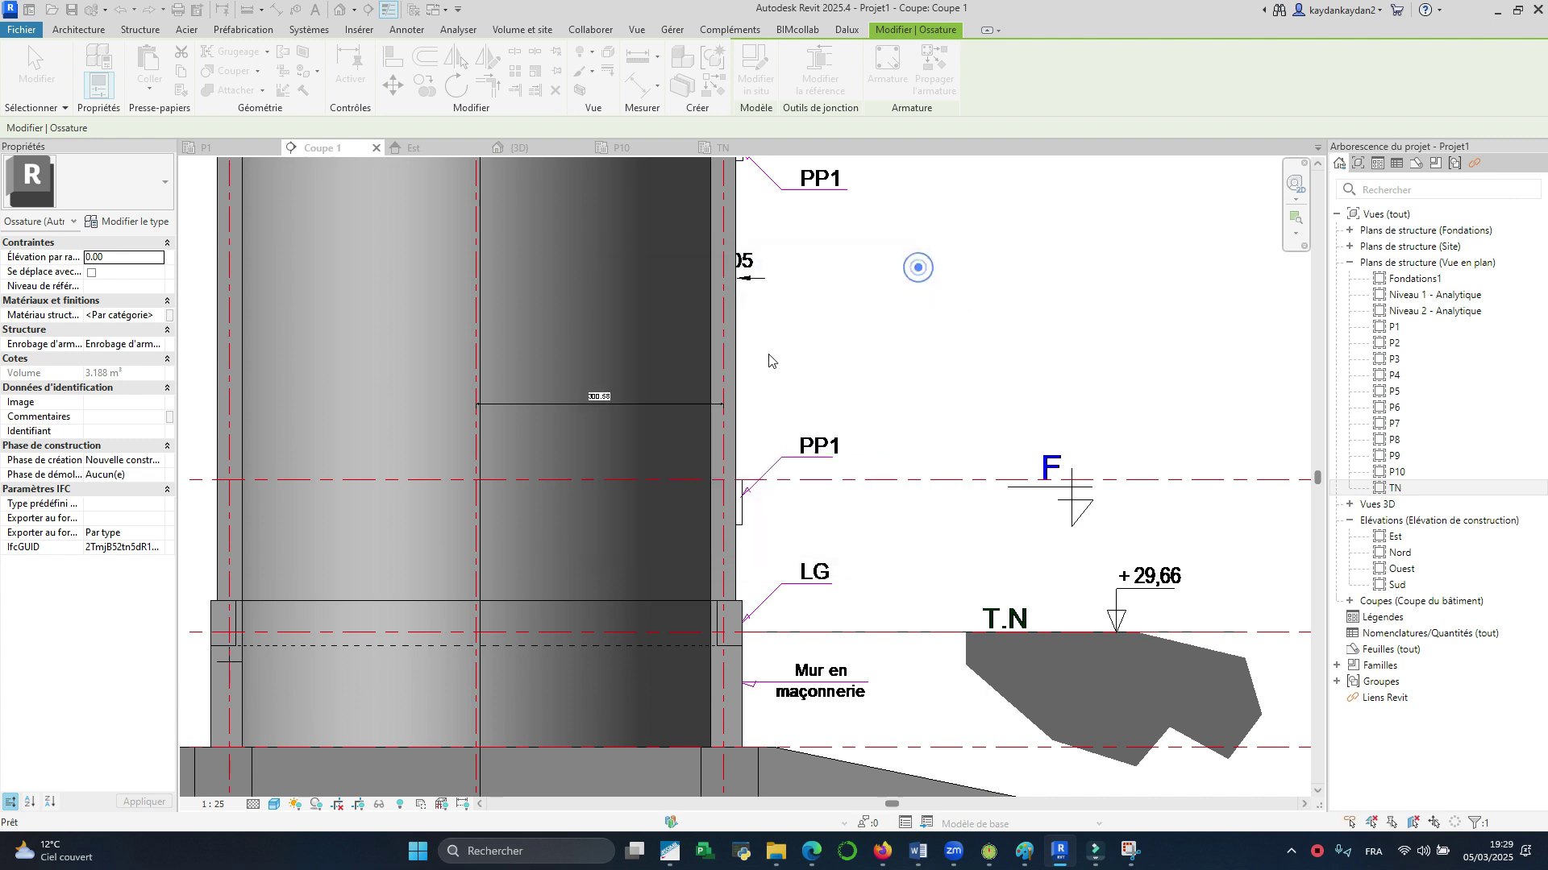
click(489, 311)
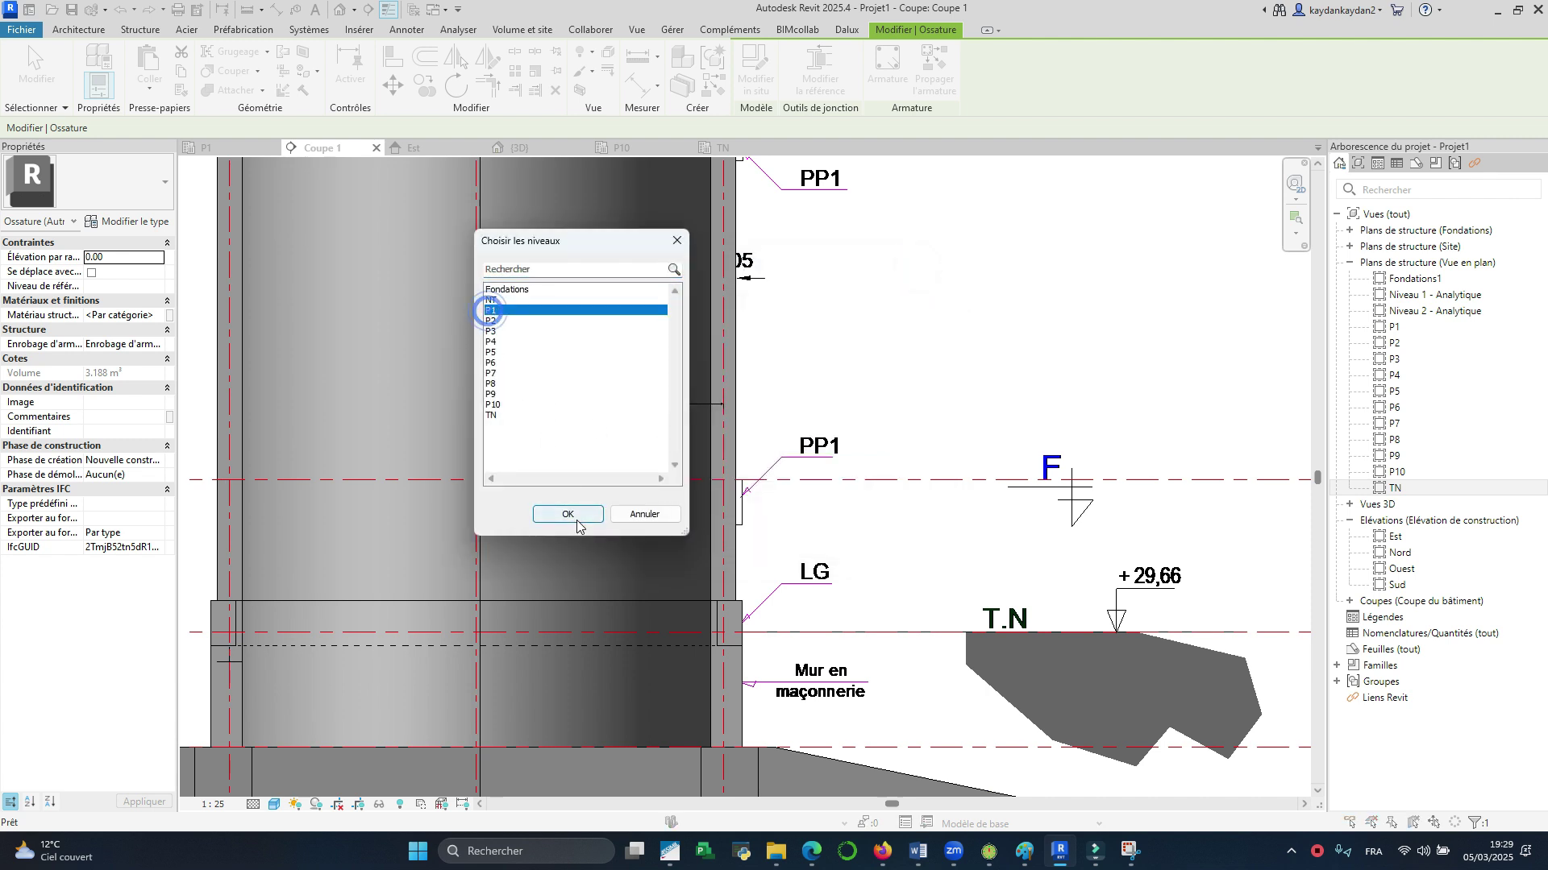
Step: Resize the pasted ring beam to fit the PP1 outline just below the +31,51 level
scroll(759, 464, up, 4)
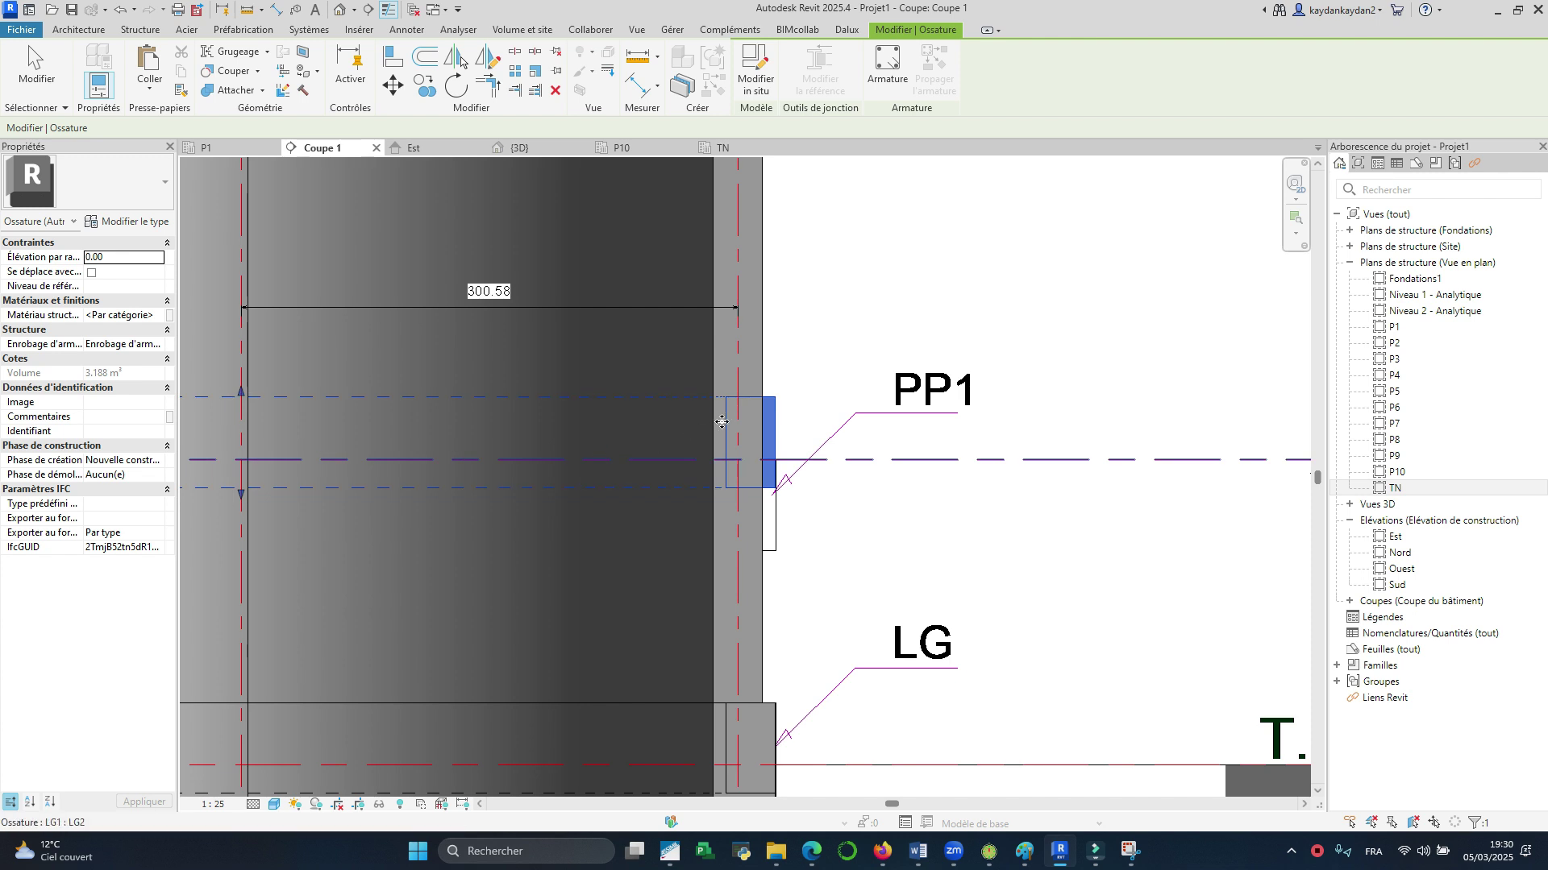
scroll(474, 480, down, 2)
drag(364, 482, 791, 496)
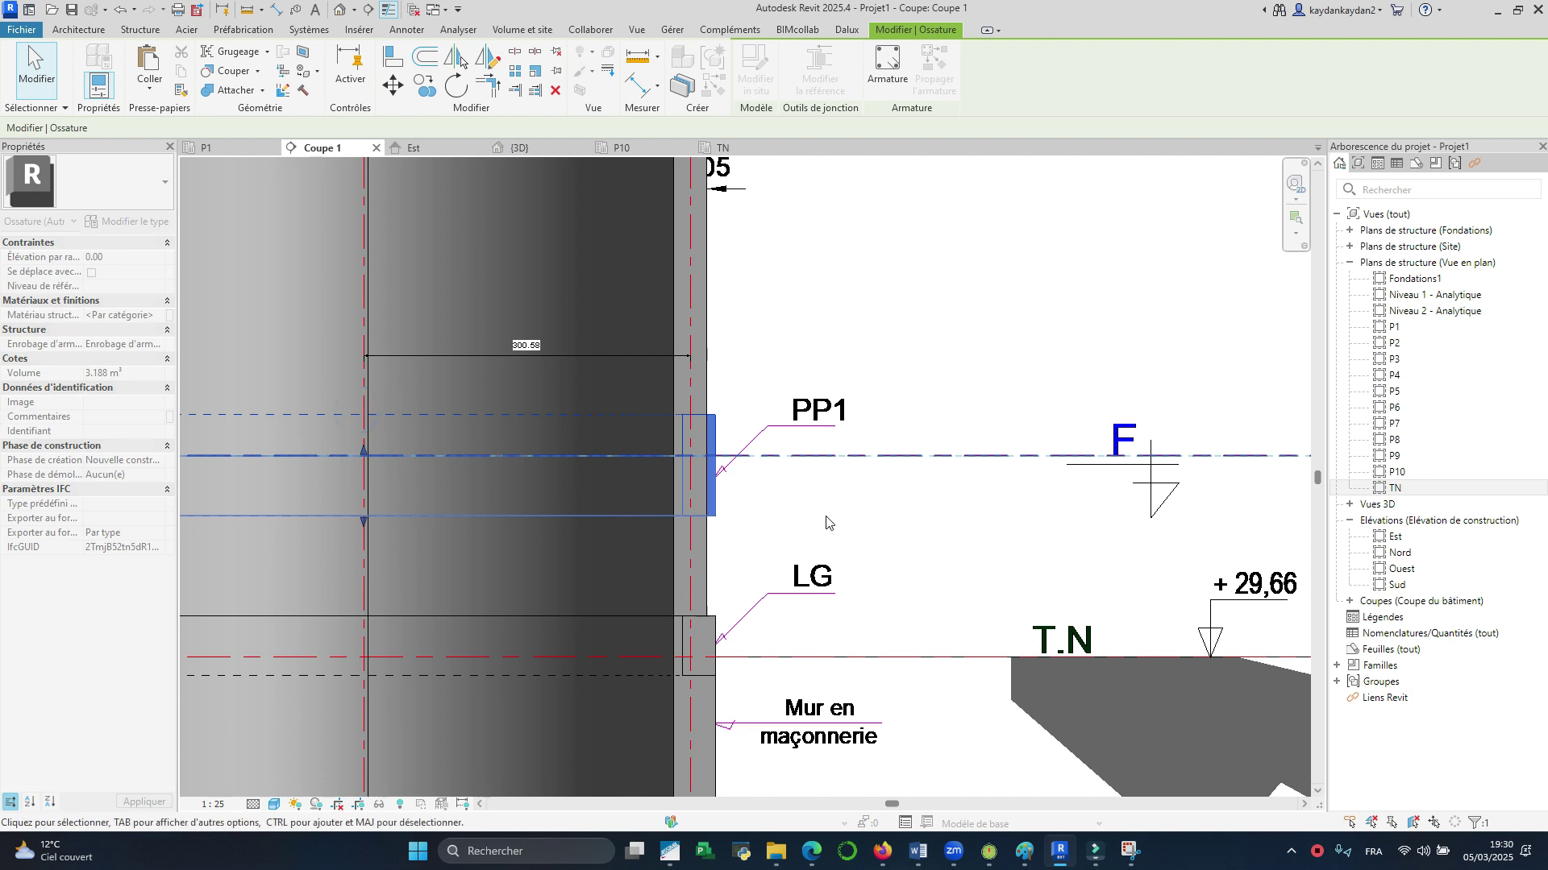
click(905, 524)
Step: Copy the ring beam at +31,51 and paste it aligned to level P2
scroll(879, 522, down, 2)
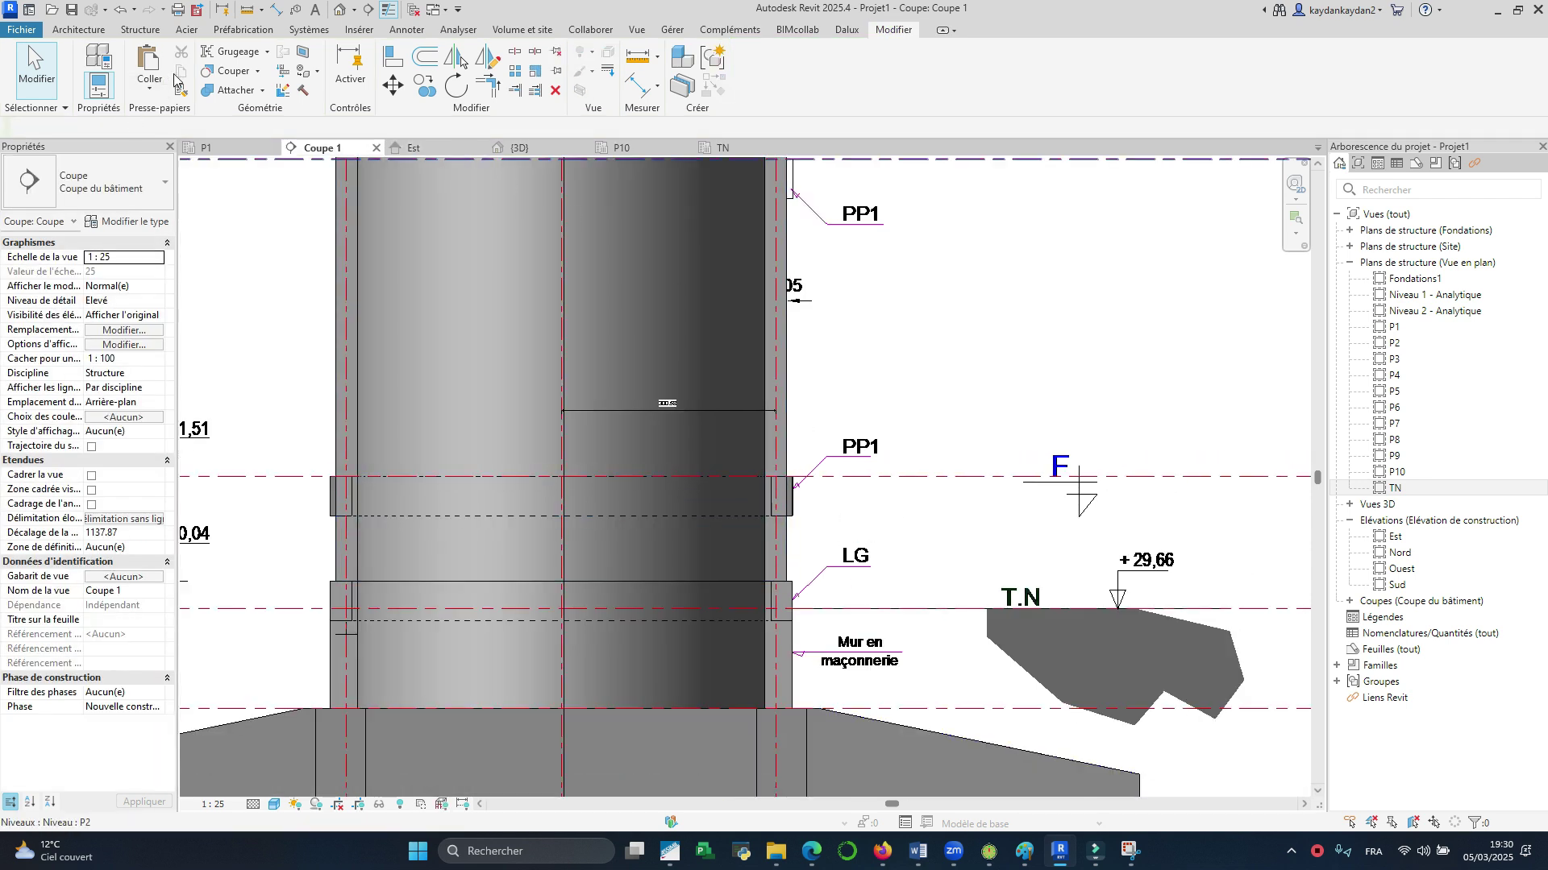
click(666, 514)
scroll(665, 514, down, 1)
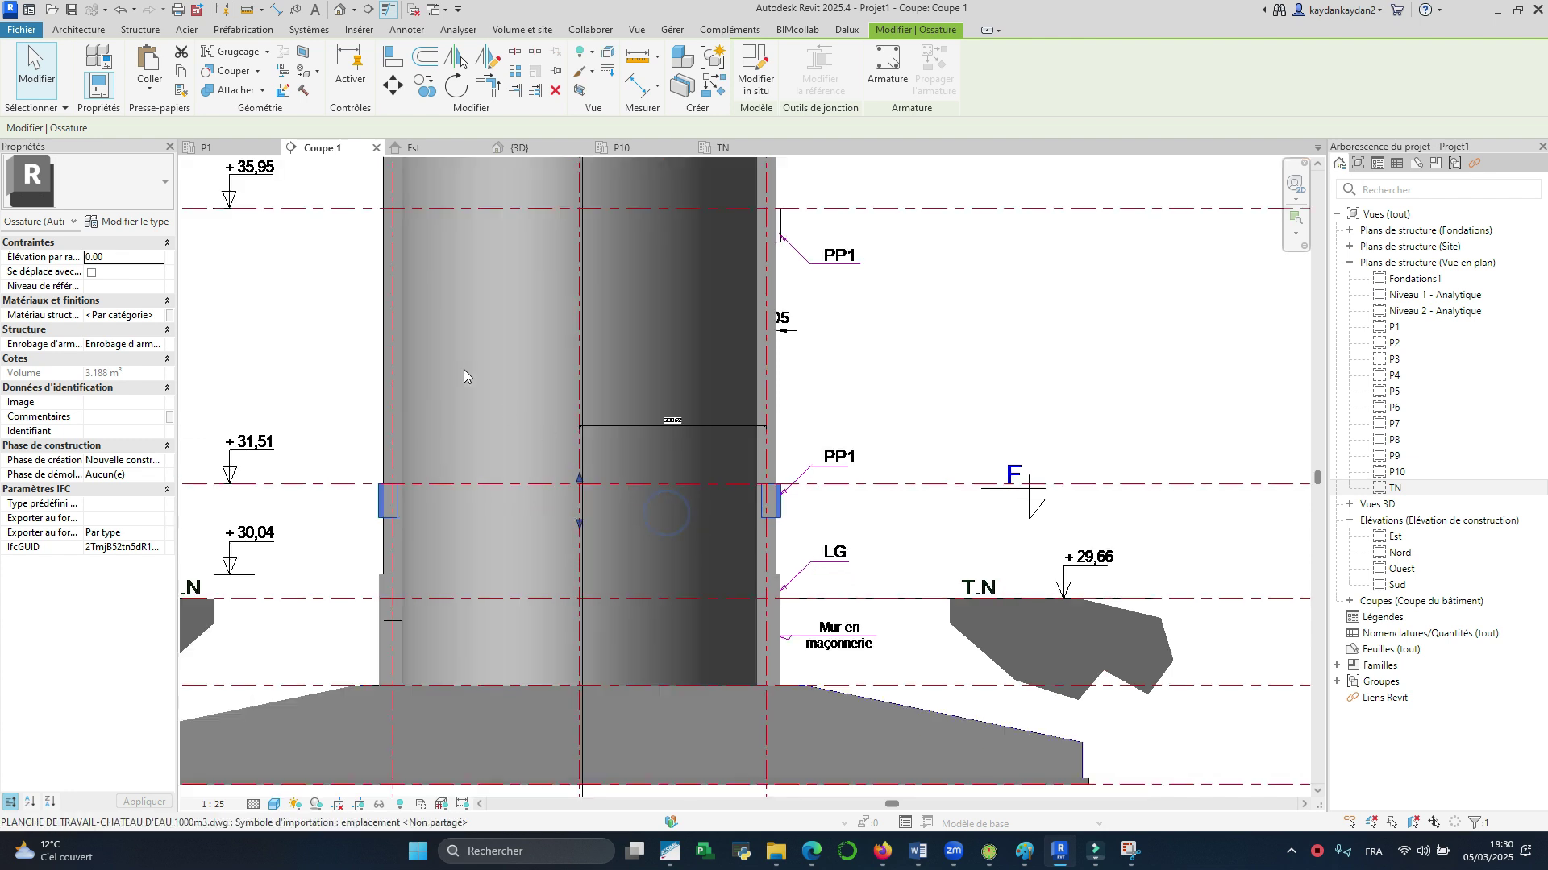
scroll(717, 524, down, 1)
click(183, 73)
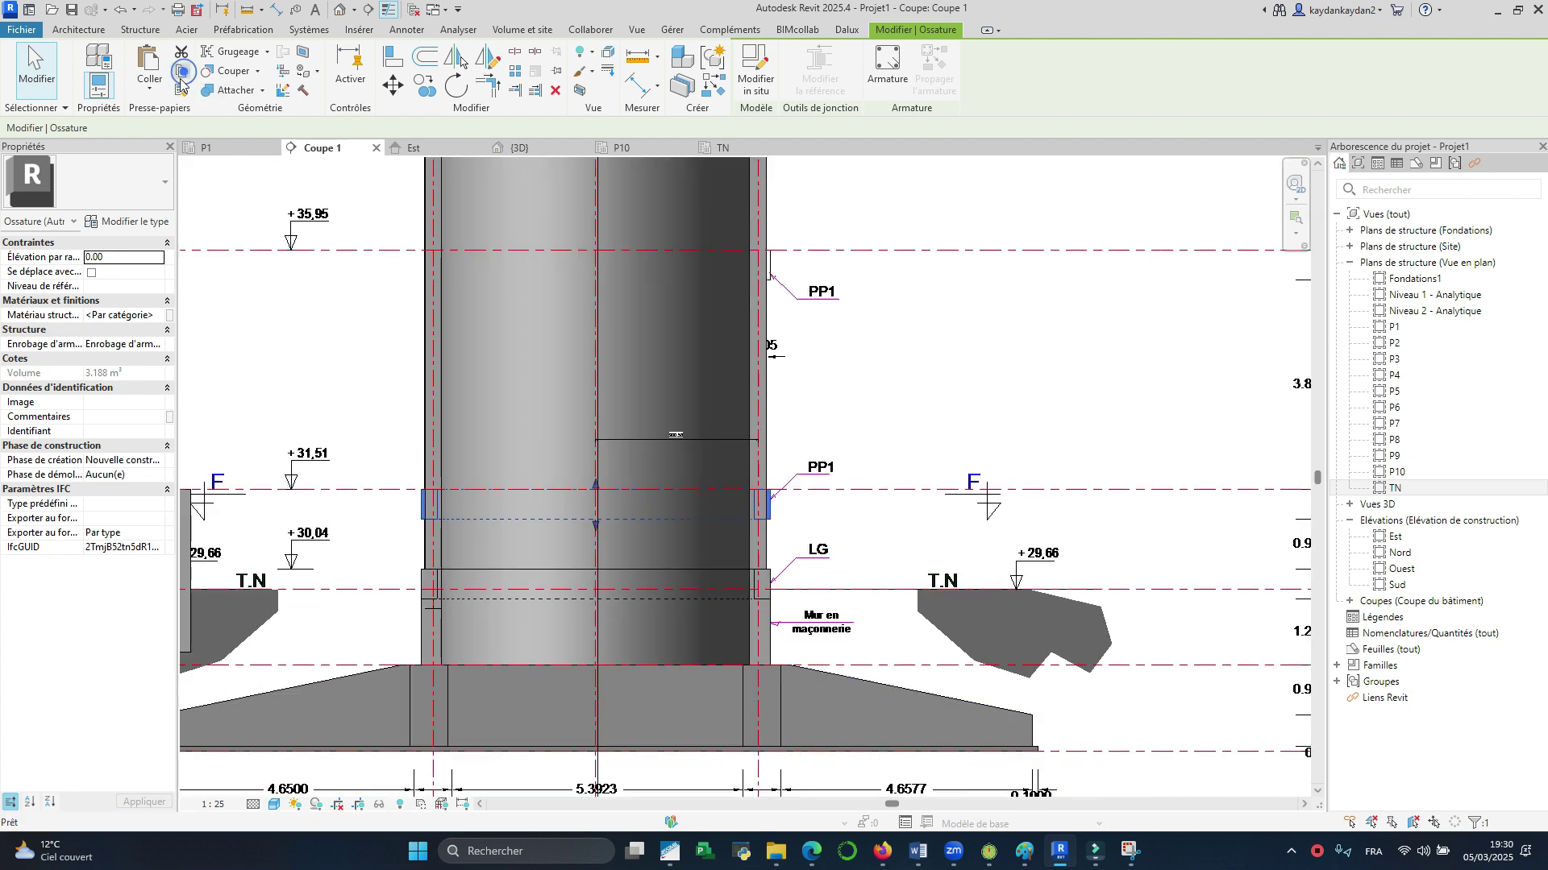
click(149, 82)
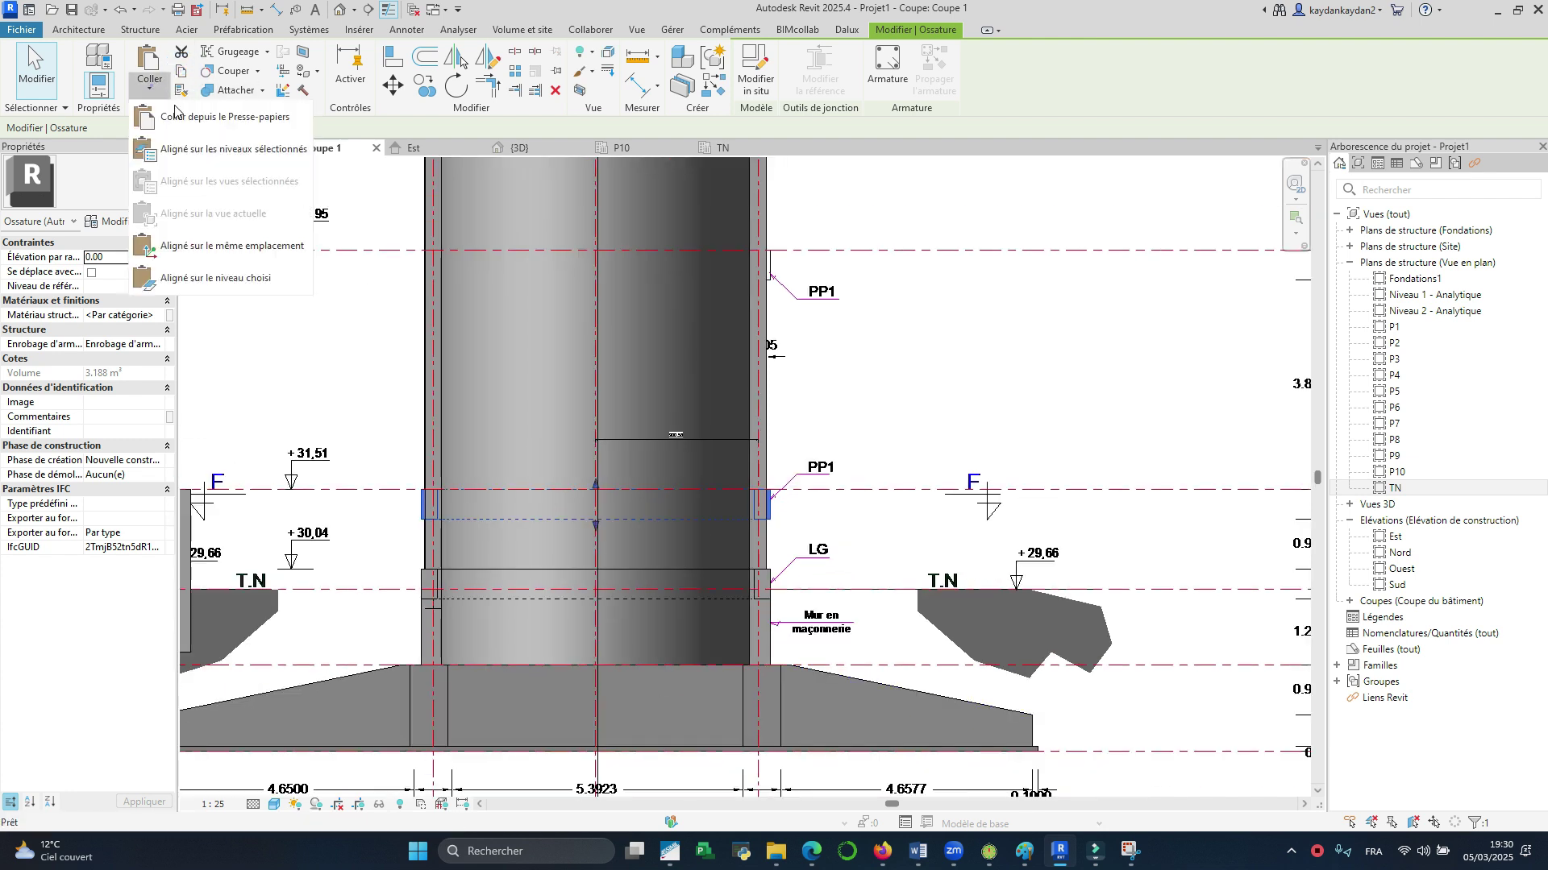
click(212, 150)
click(494, 321)
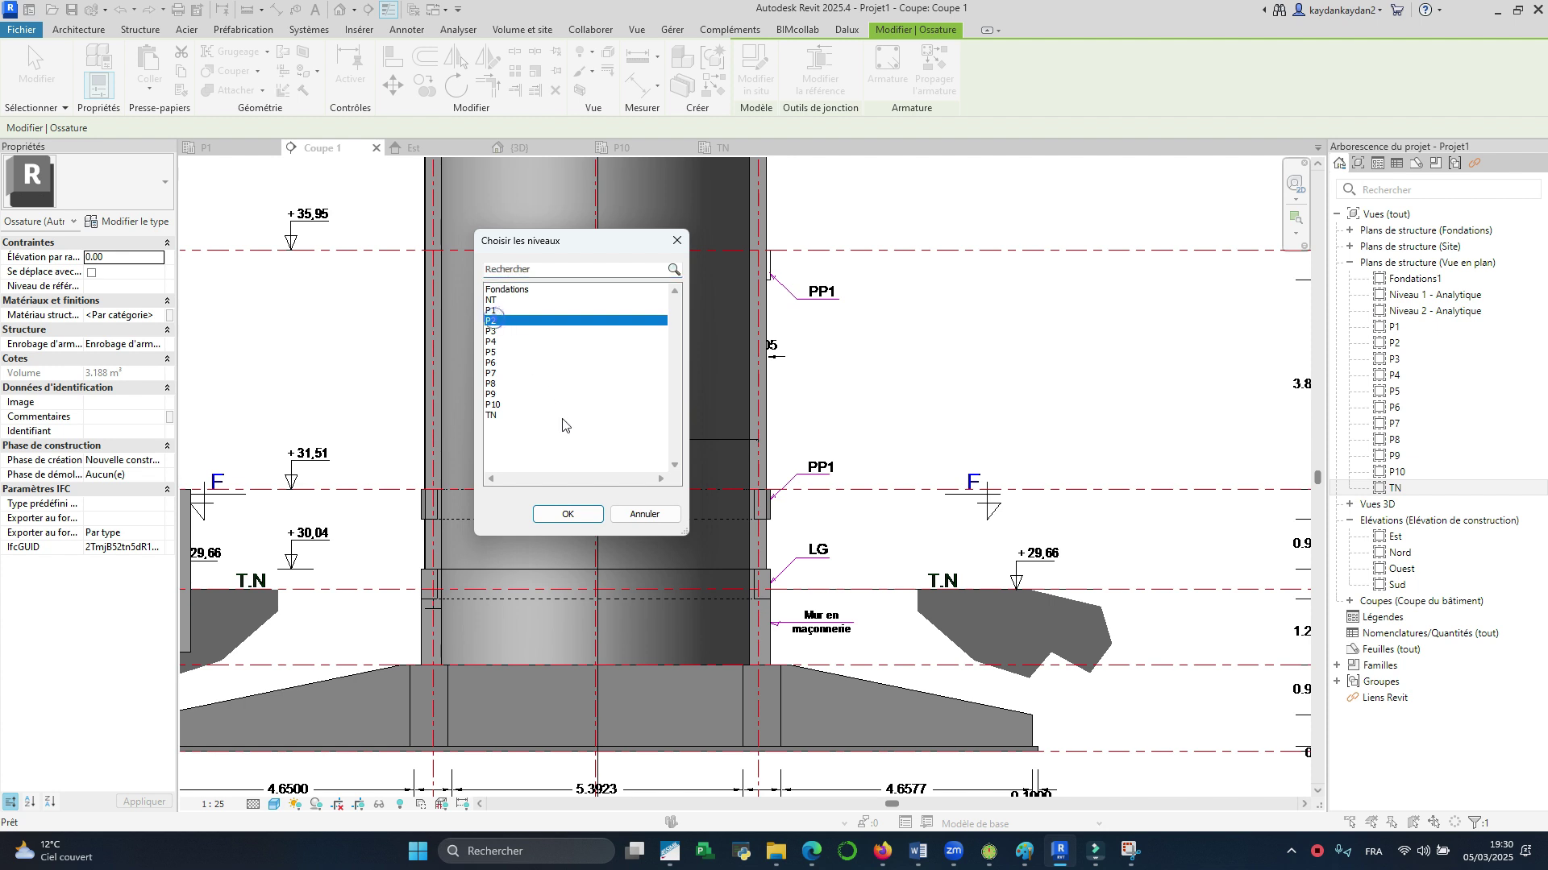
click(568, 514)
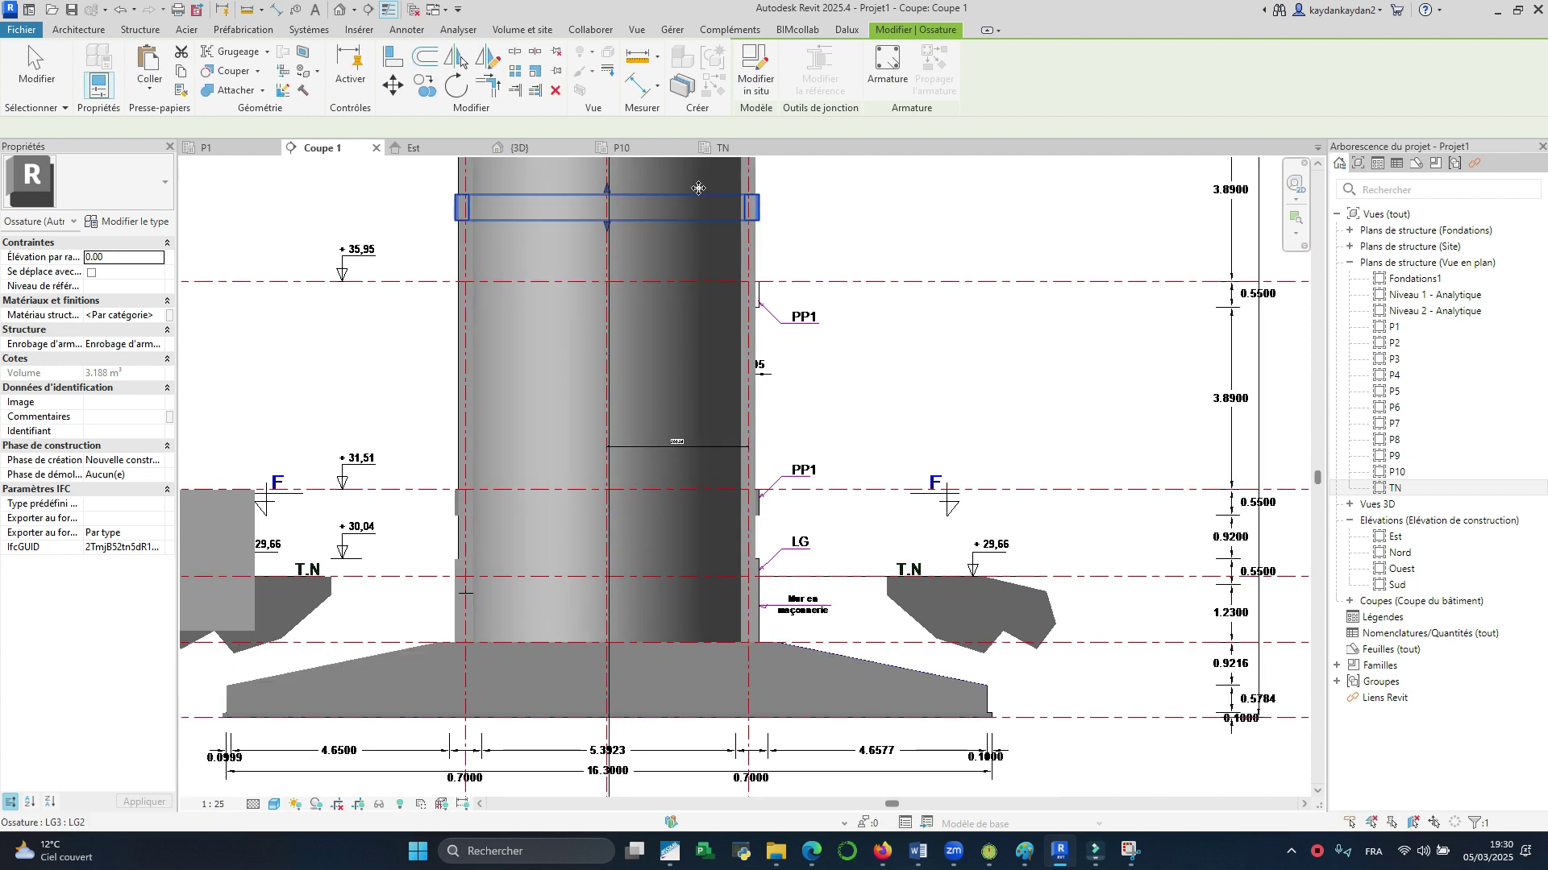
Step: Bring the new ring beam's lower and upper faces down to match the PP1 outline at +35,95
scroll(701, 197, up, 1)
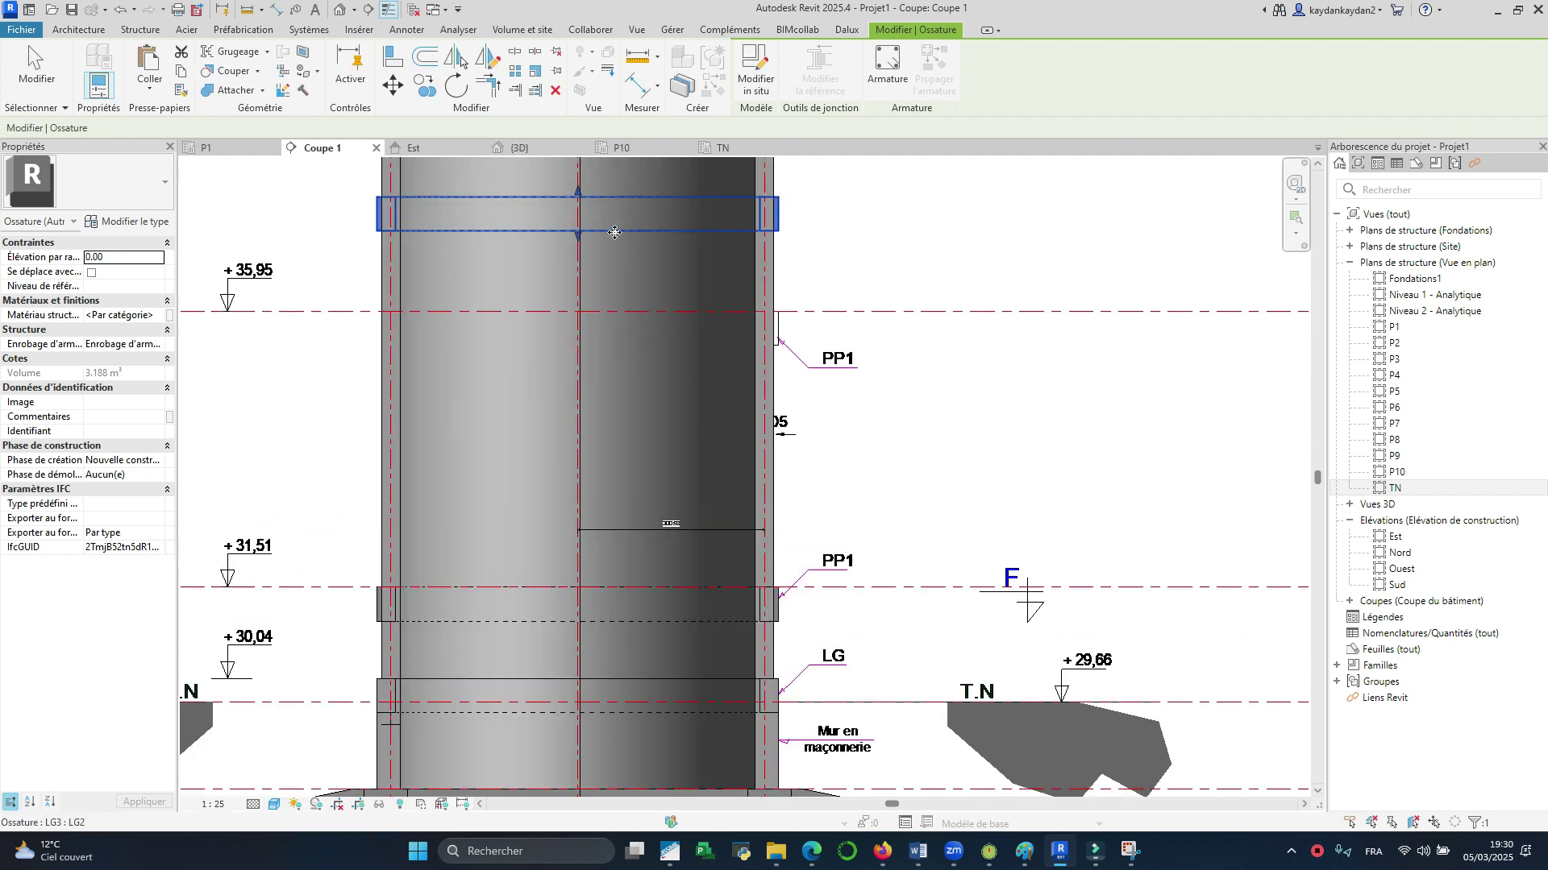
drag(576, 242, 577, 348)
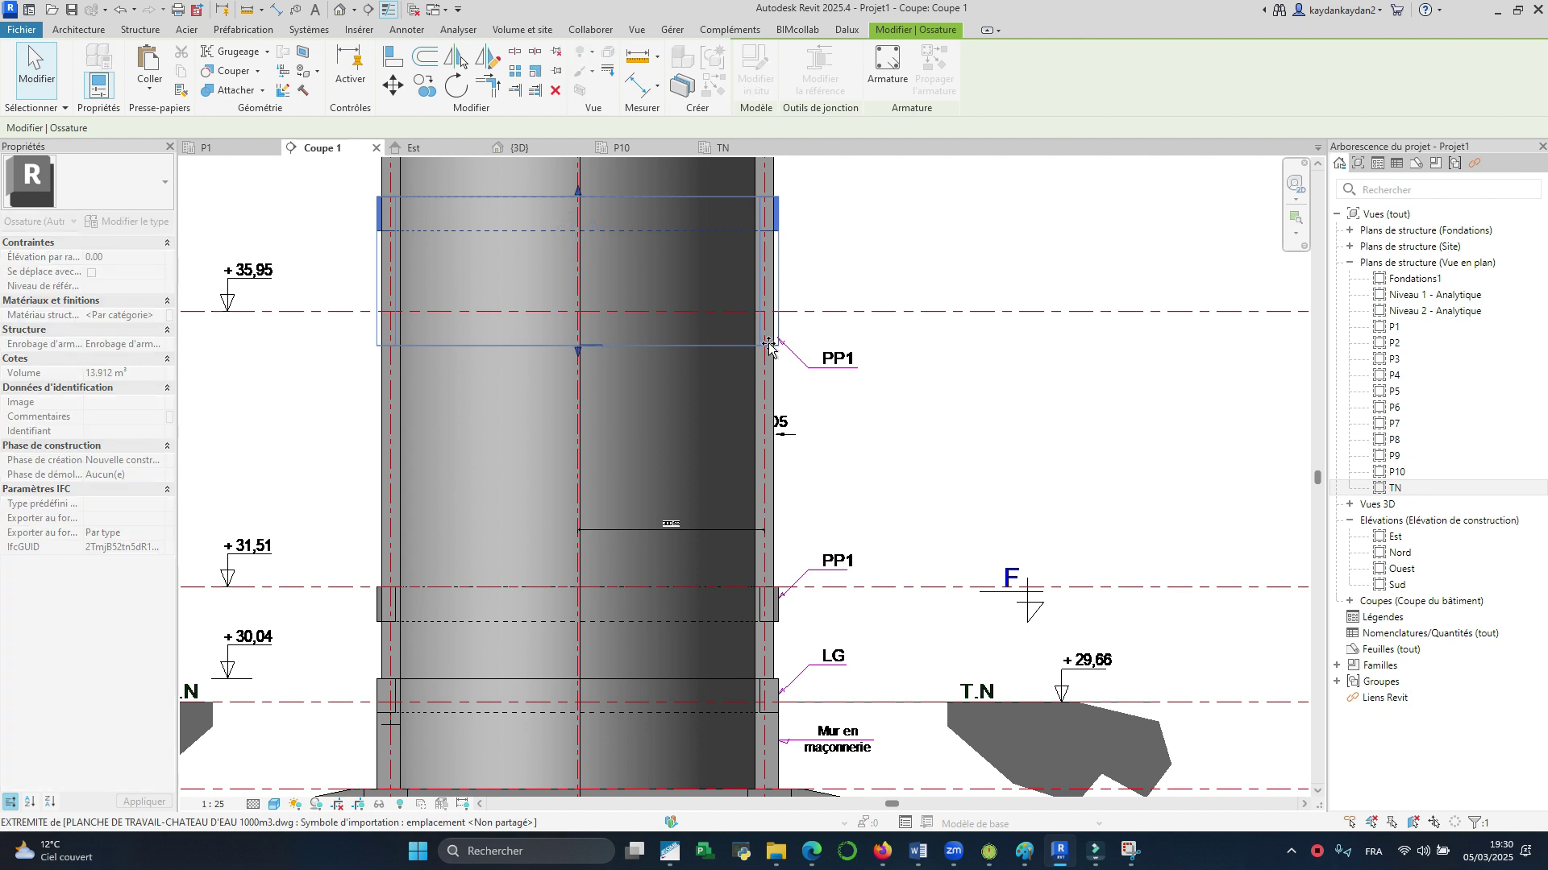
drag(577, 191, 577, 312)
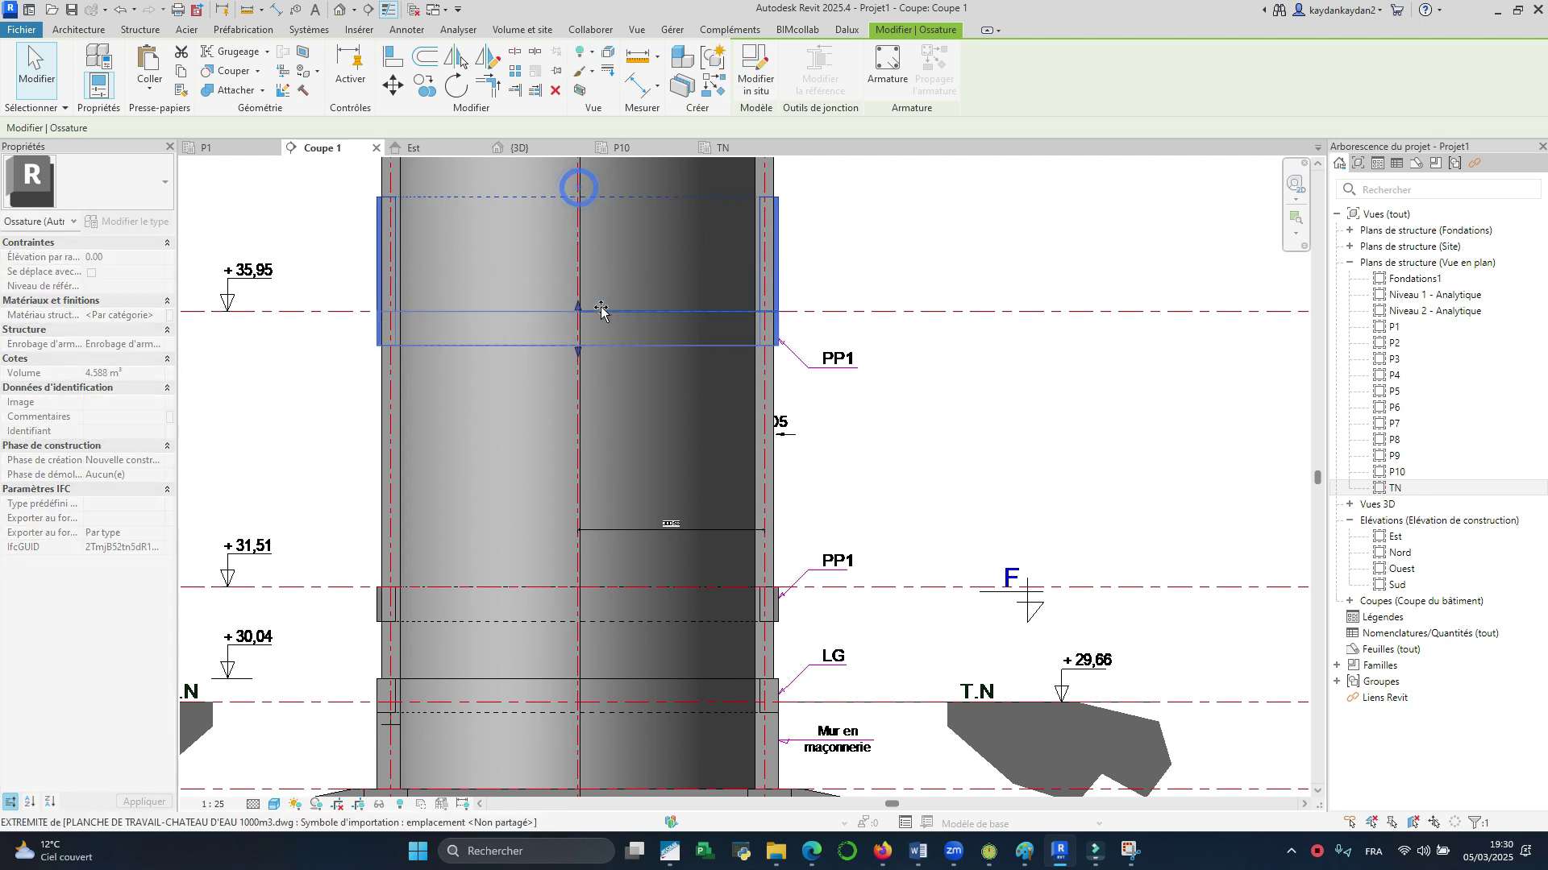
key(ctrl+z)
key(ctrl+z)
Step: Copy the ring beam at +35,95 and paste it aligned to level P3
scroll(704, 481, down, 2)
scroll(704, 481, up, 3)
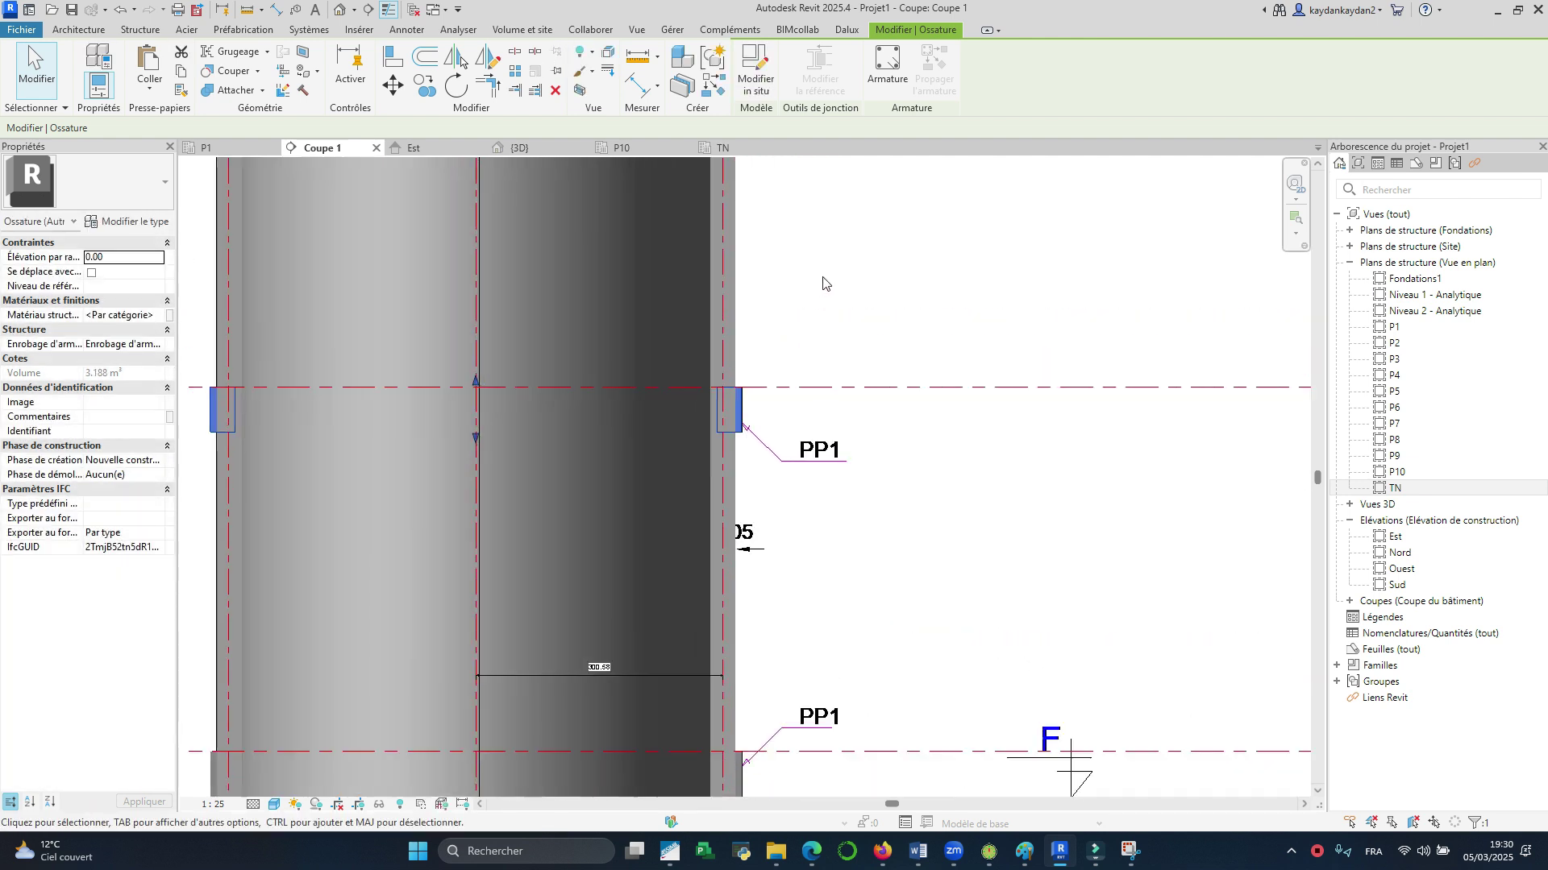
scroll(705, 481, down, 3)
scroll(704, 481, down, 2)
scroll(704, 481, up, 3)
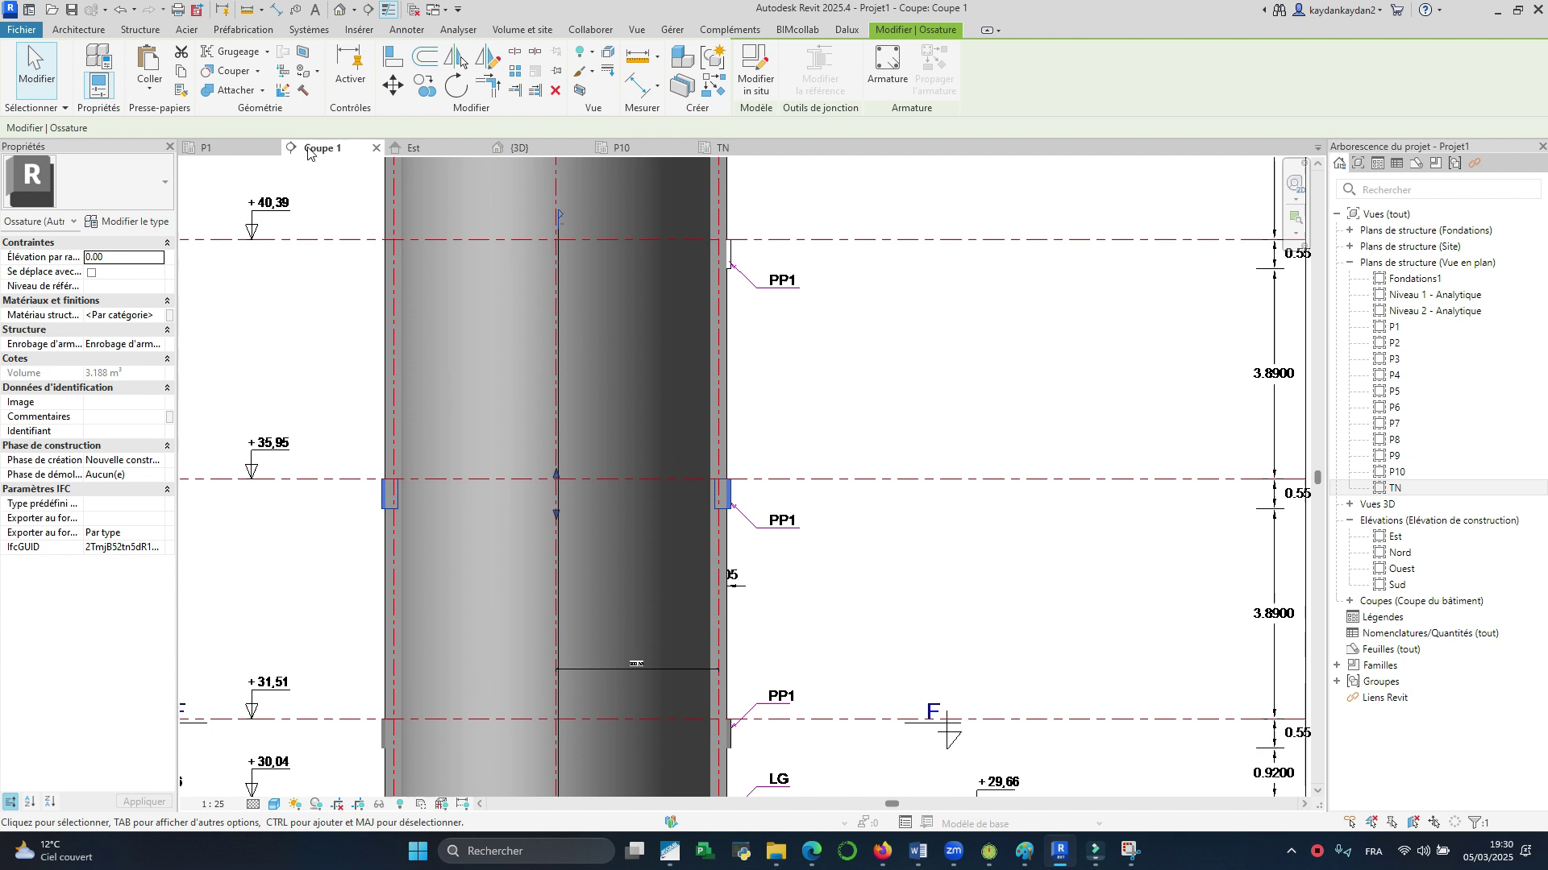
click(184, 73)
click(146, 91)
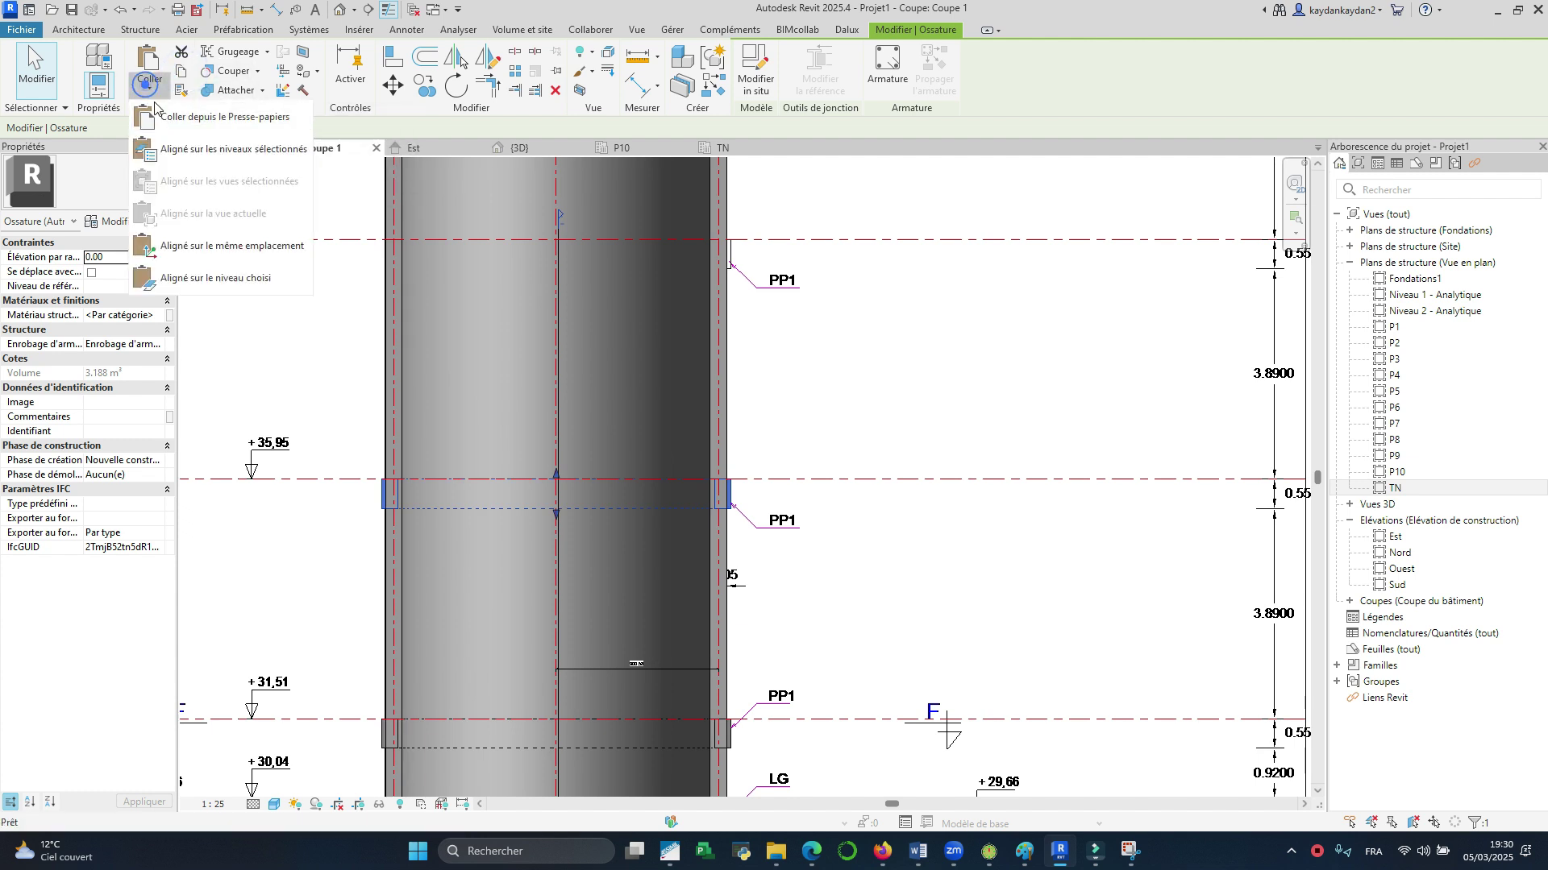
click(197, 153)
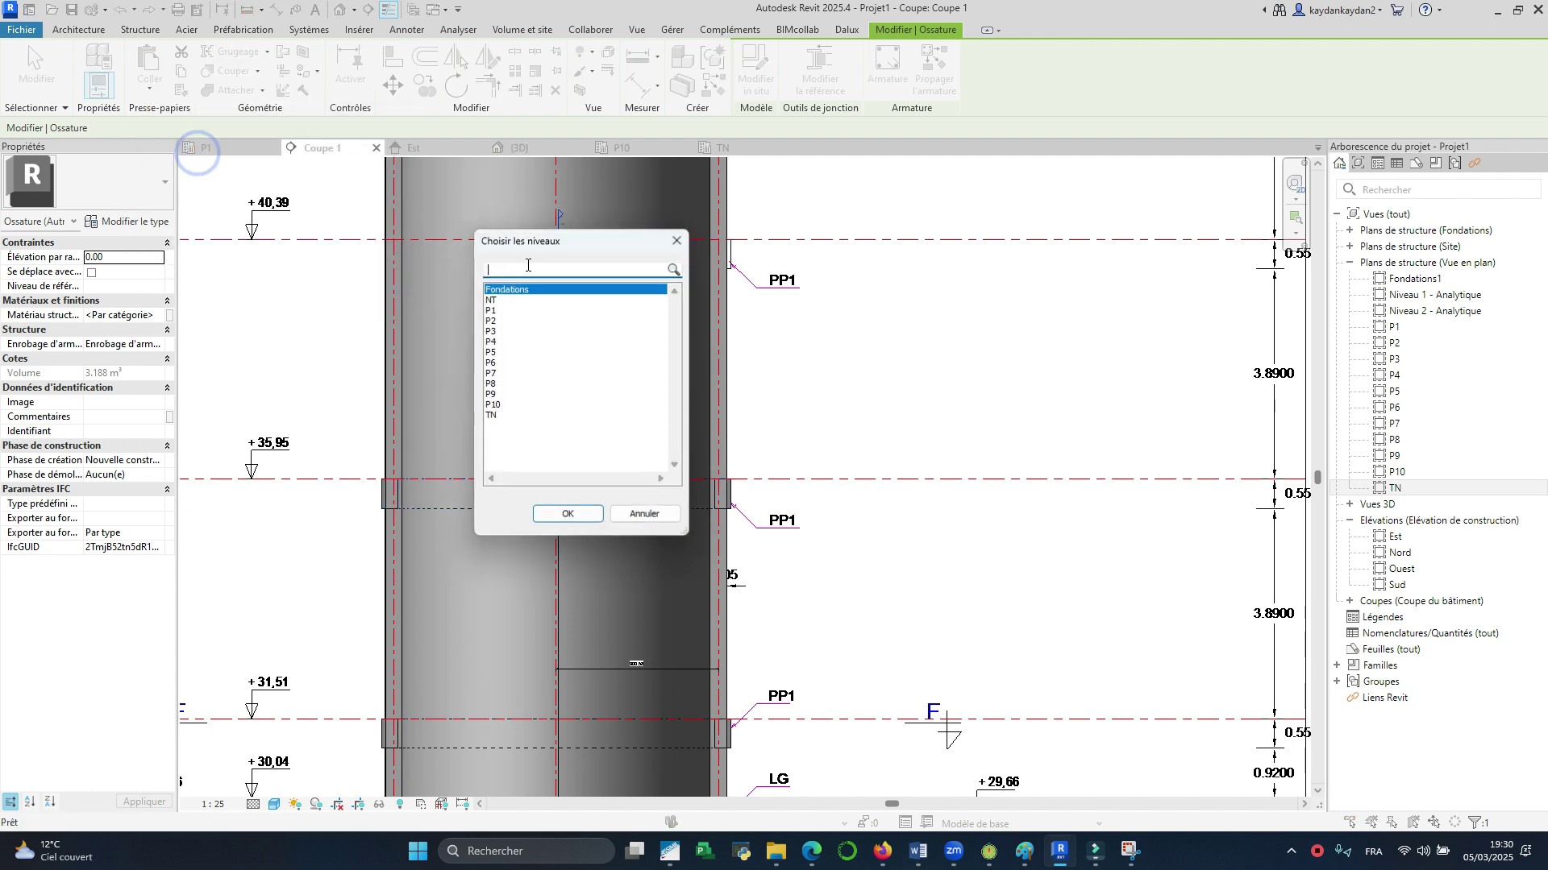
click(500, 331)
click(568, 513)
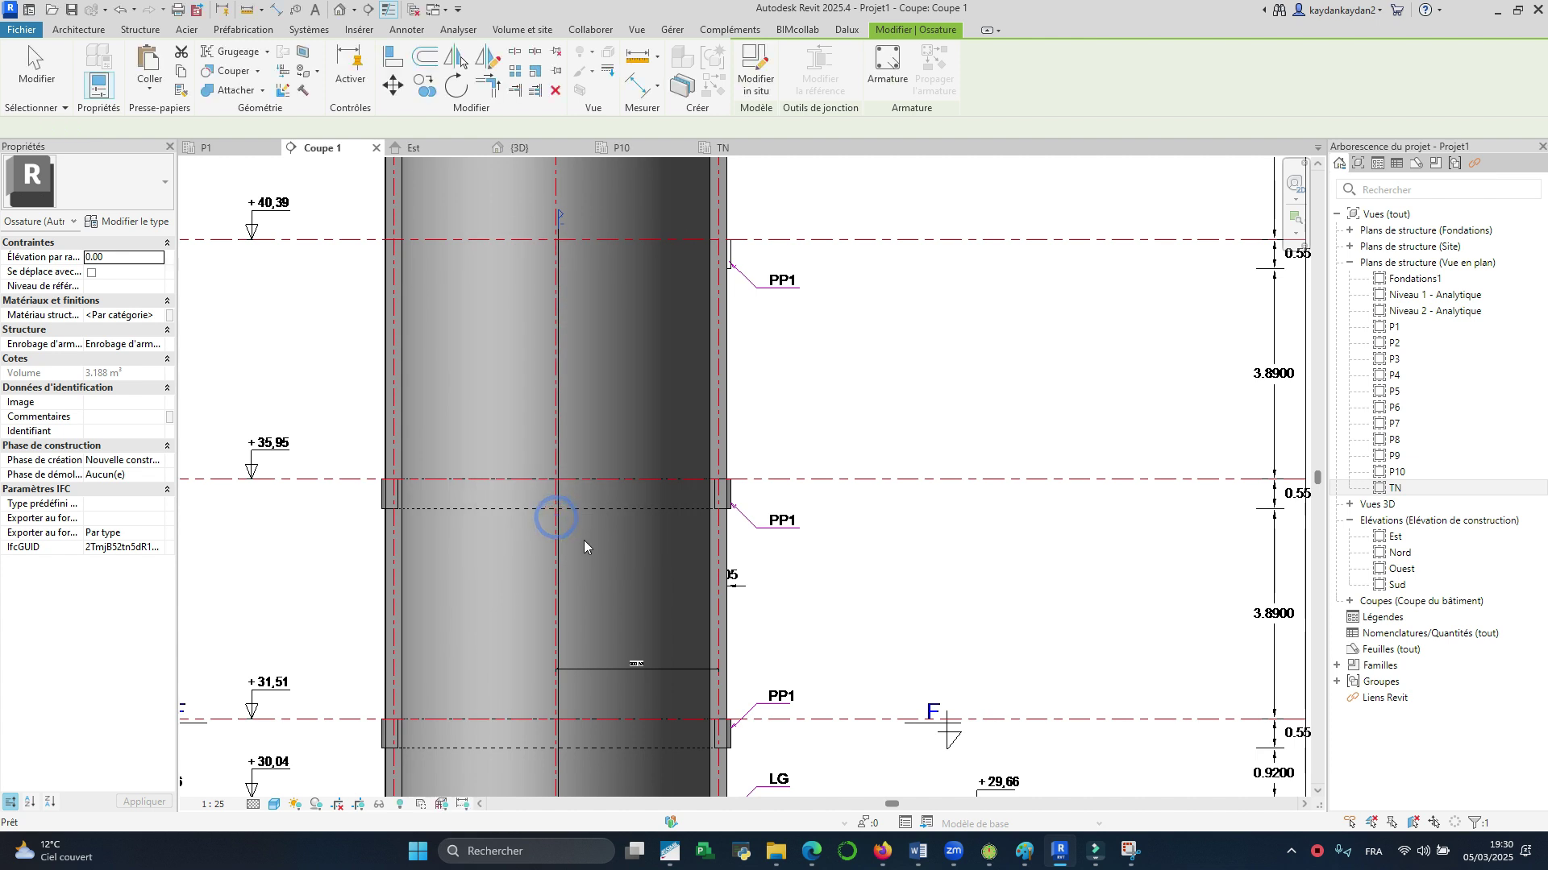
Step: Lower the pasted ring beam to +40,39, aligning its top with the level line and its bottom with the PP1 outline
scroll(584, 540, down, 4)
scroll(602, 250, up, 2)
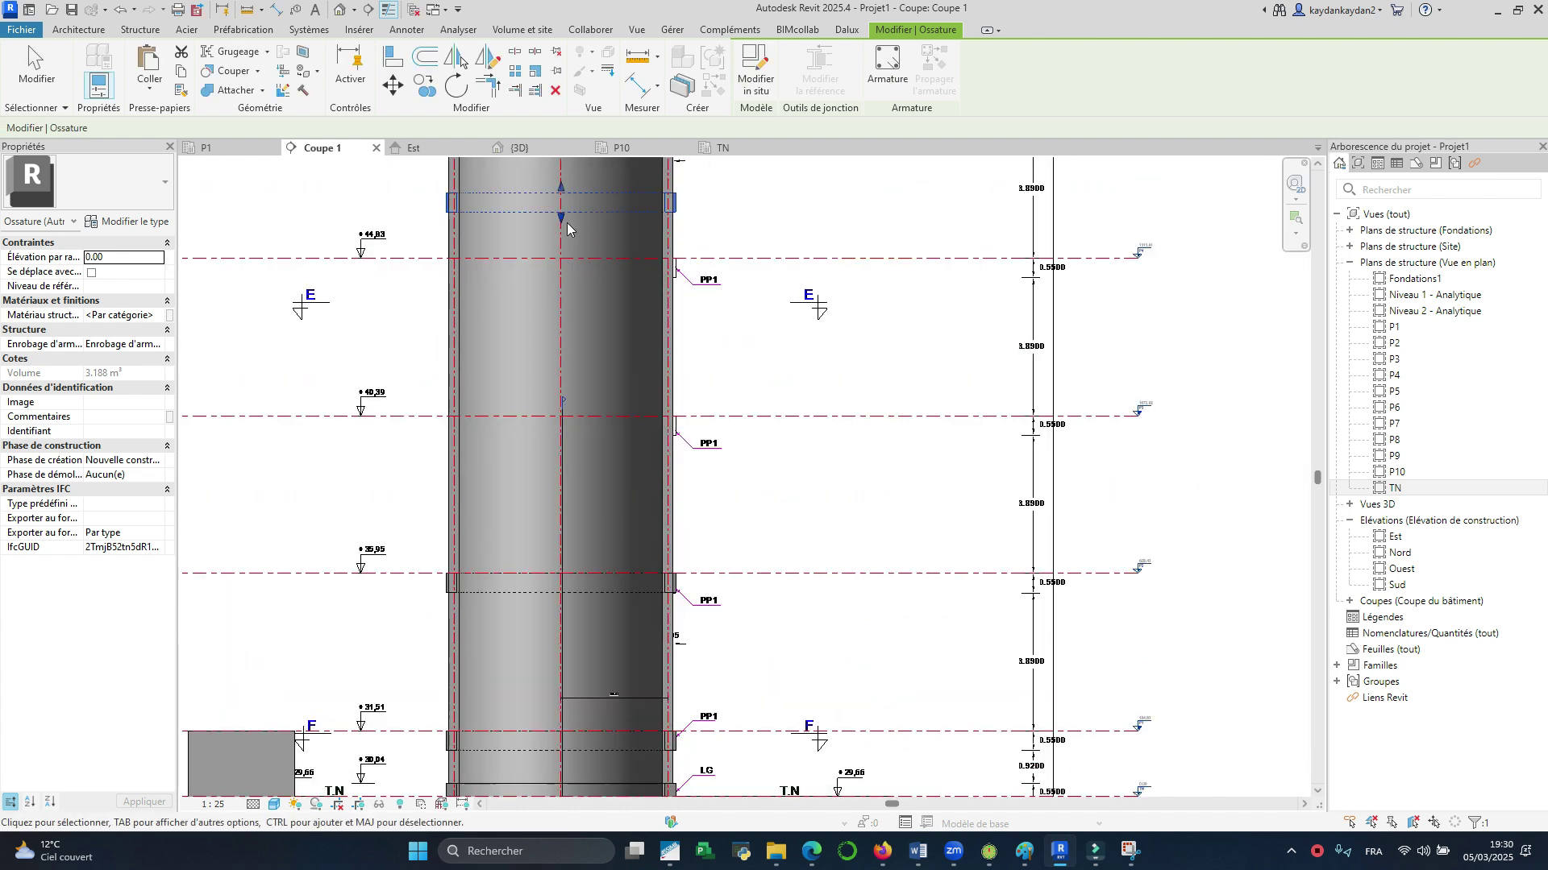
drag(558, 306, 552, 379)
scroll(577, 419, up, 5)
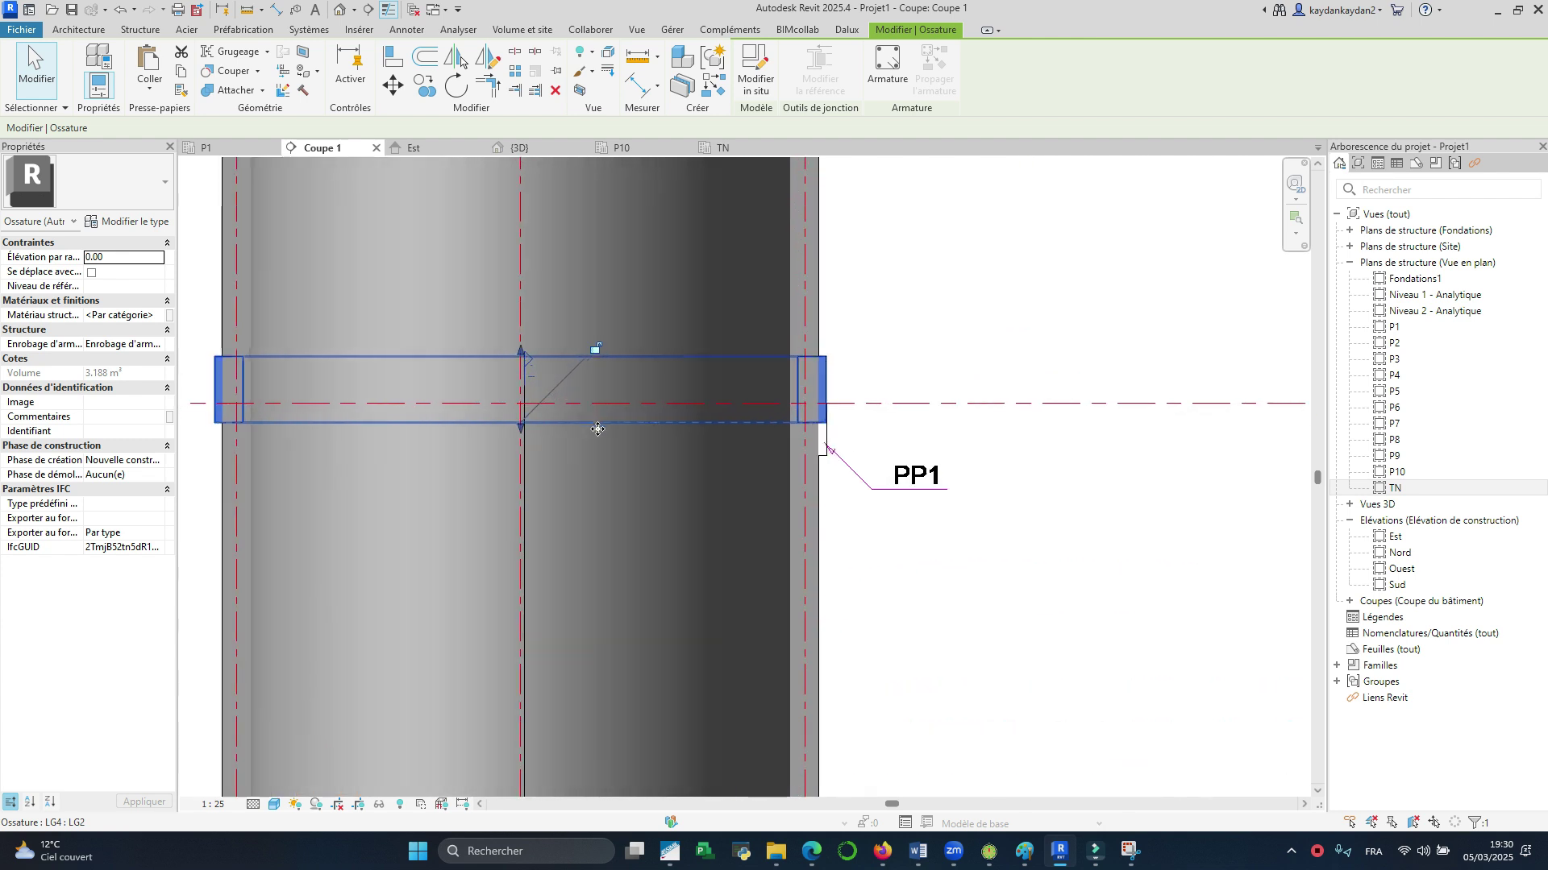
drag(796, 481, 892, 449)
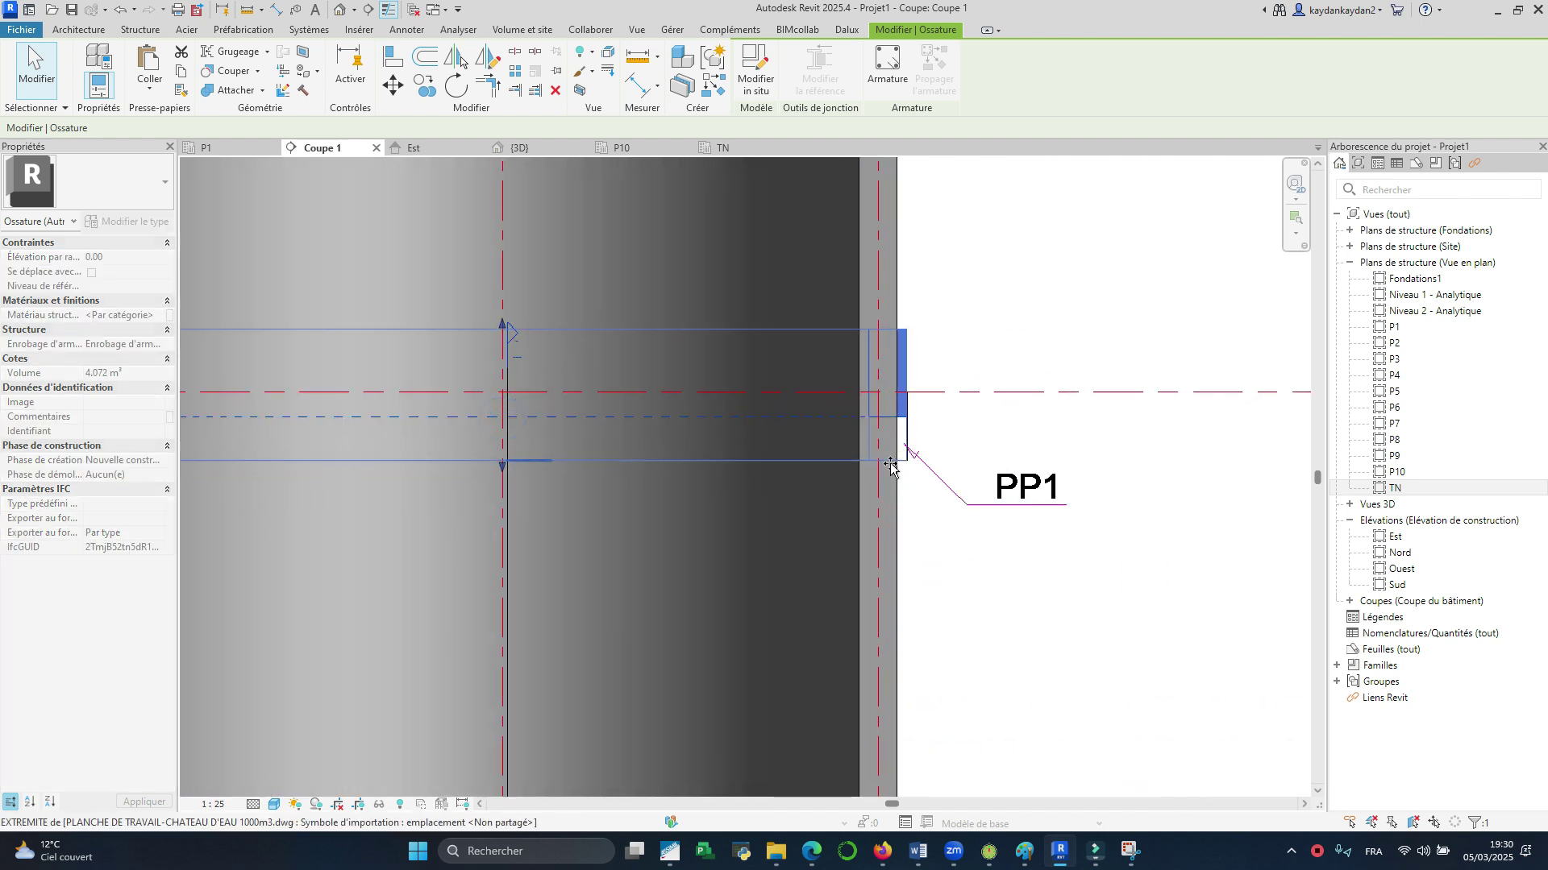
drag(503, 330, 491, 390)
click(982, 542)
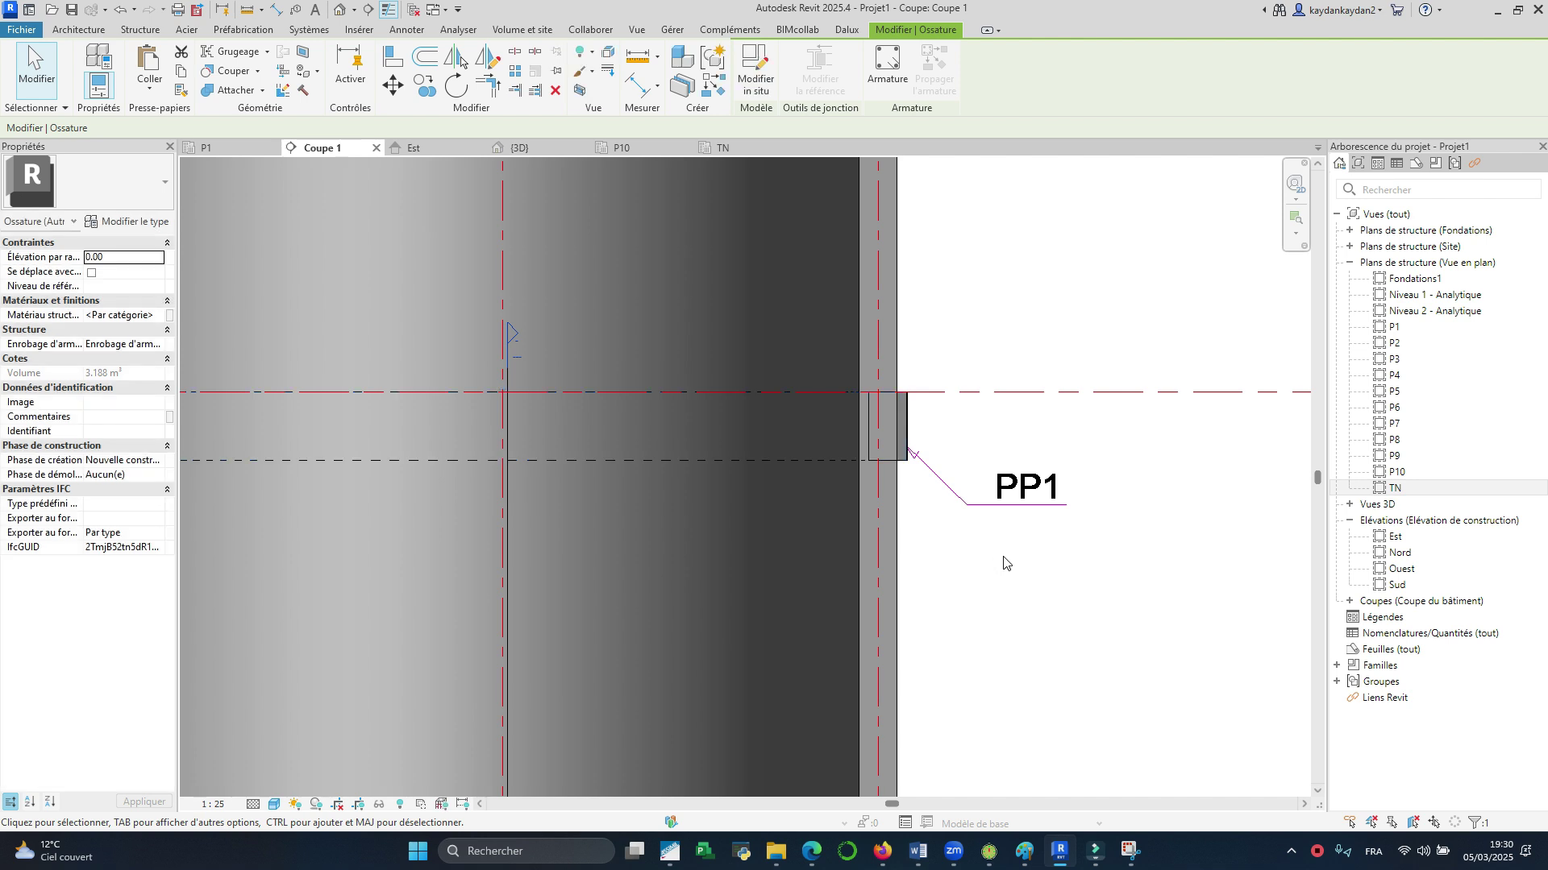
Step: Copy the ring beam at +40,39 and paste it aligned to level P2
click(780, 504)
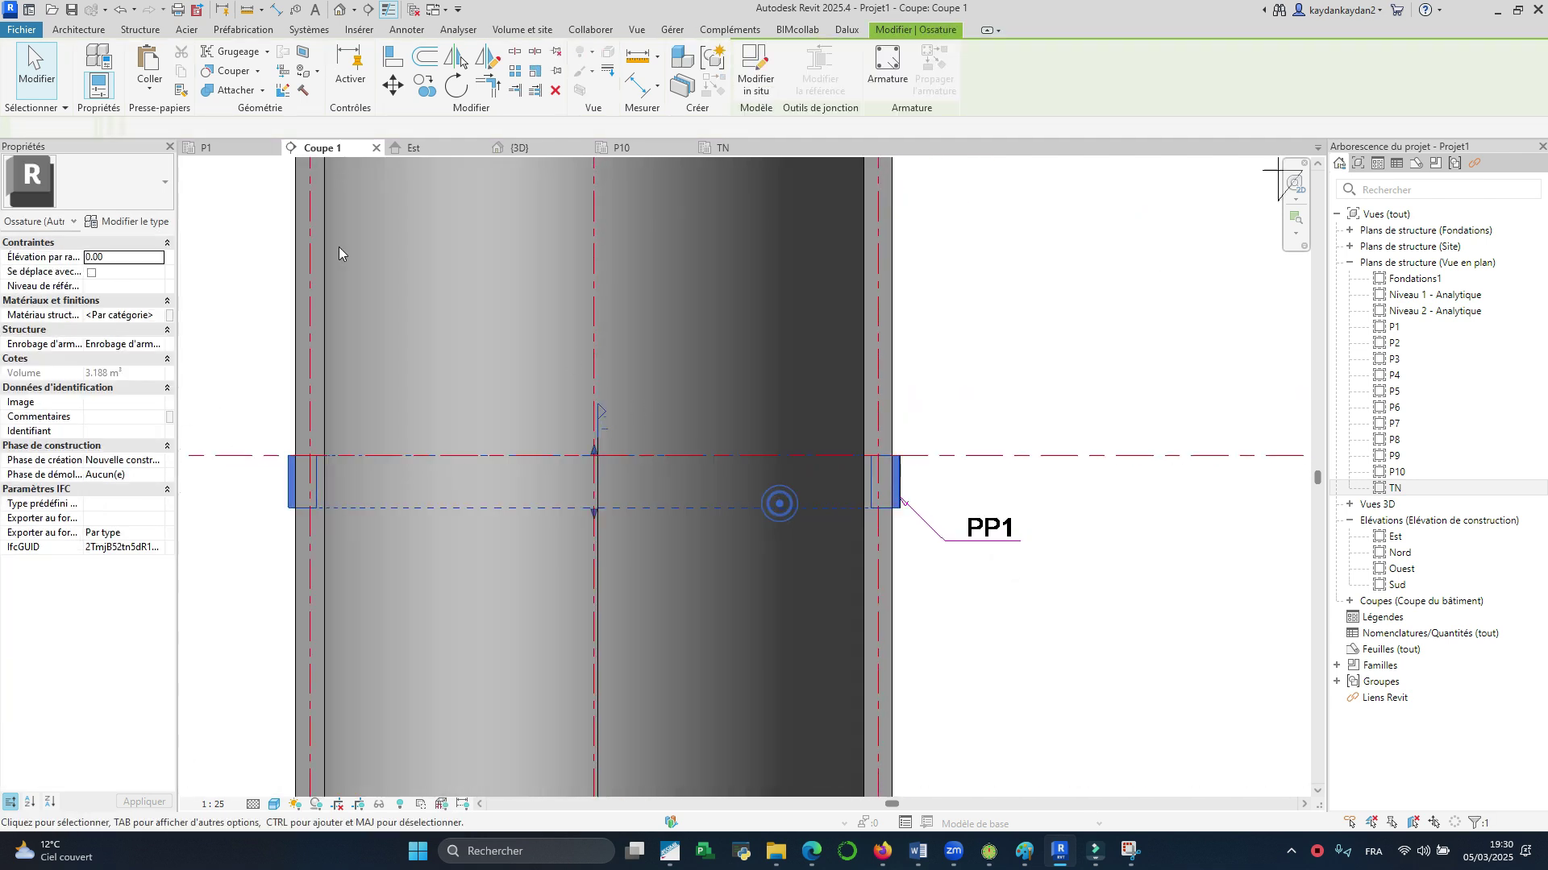
click(185, 75)
click(149, 87)
click(174, 149)
click(496, 321)
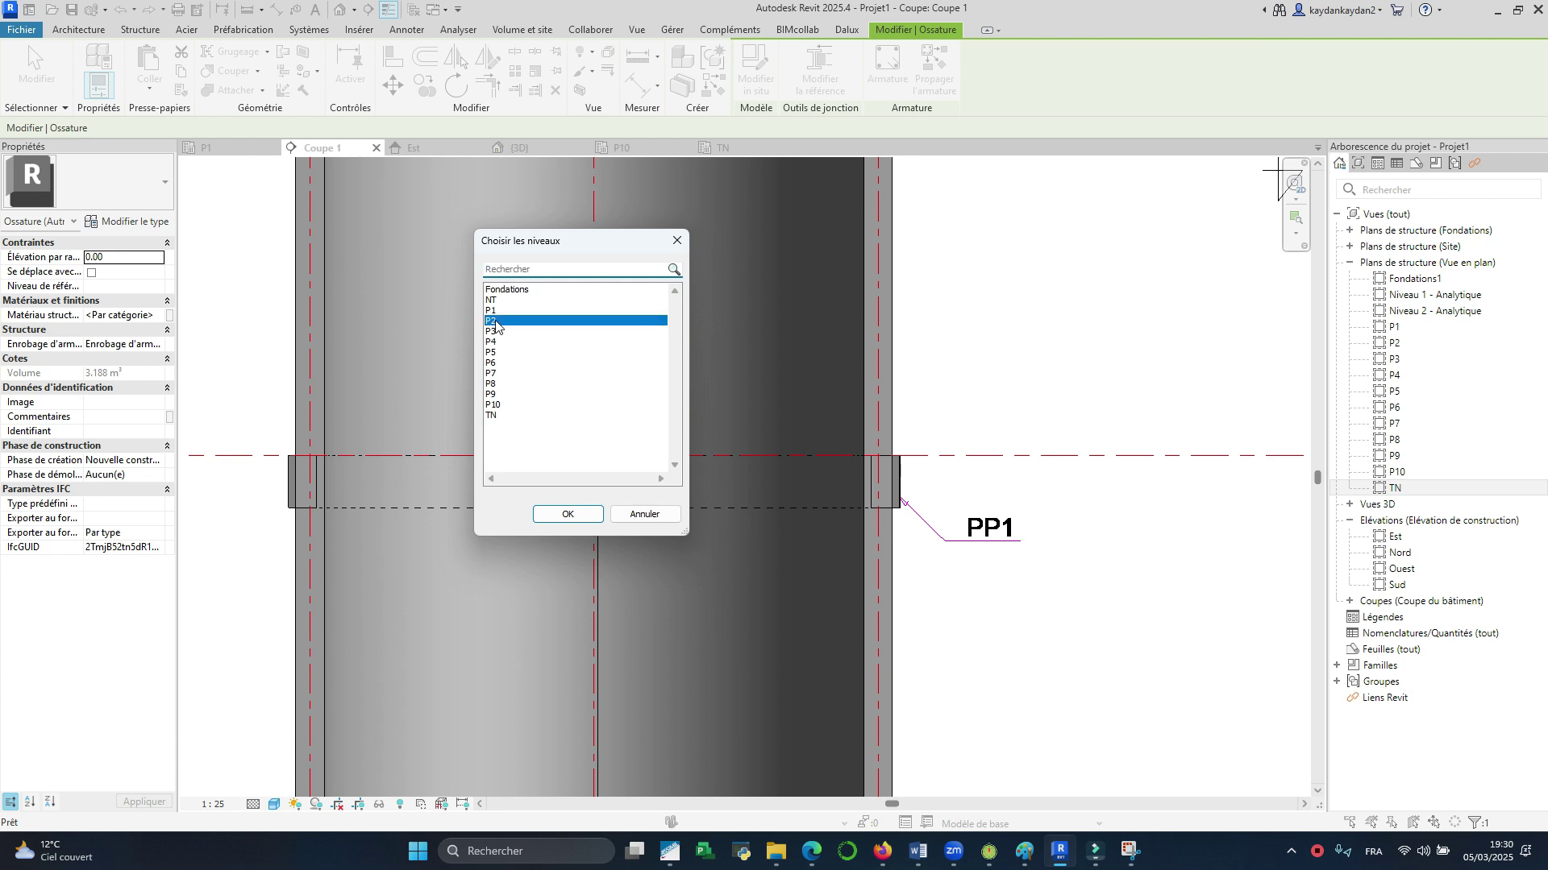
click(568, 514)
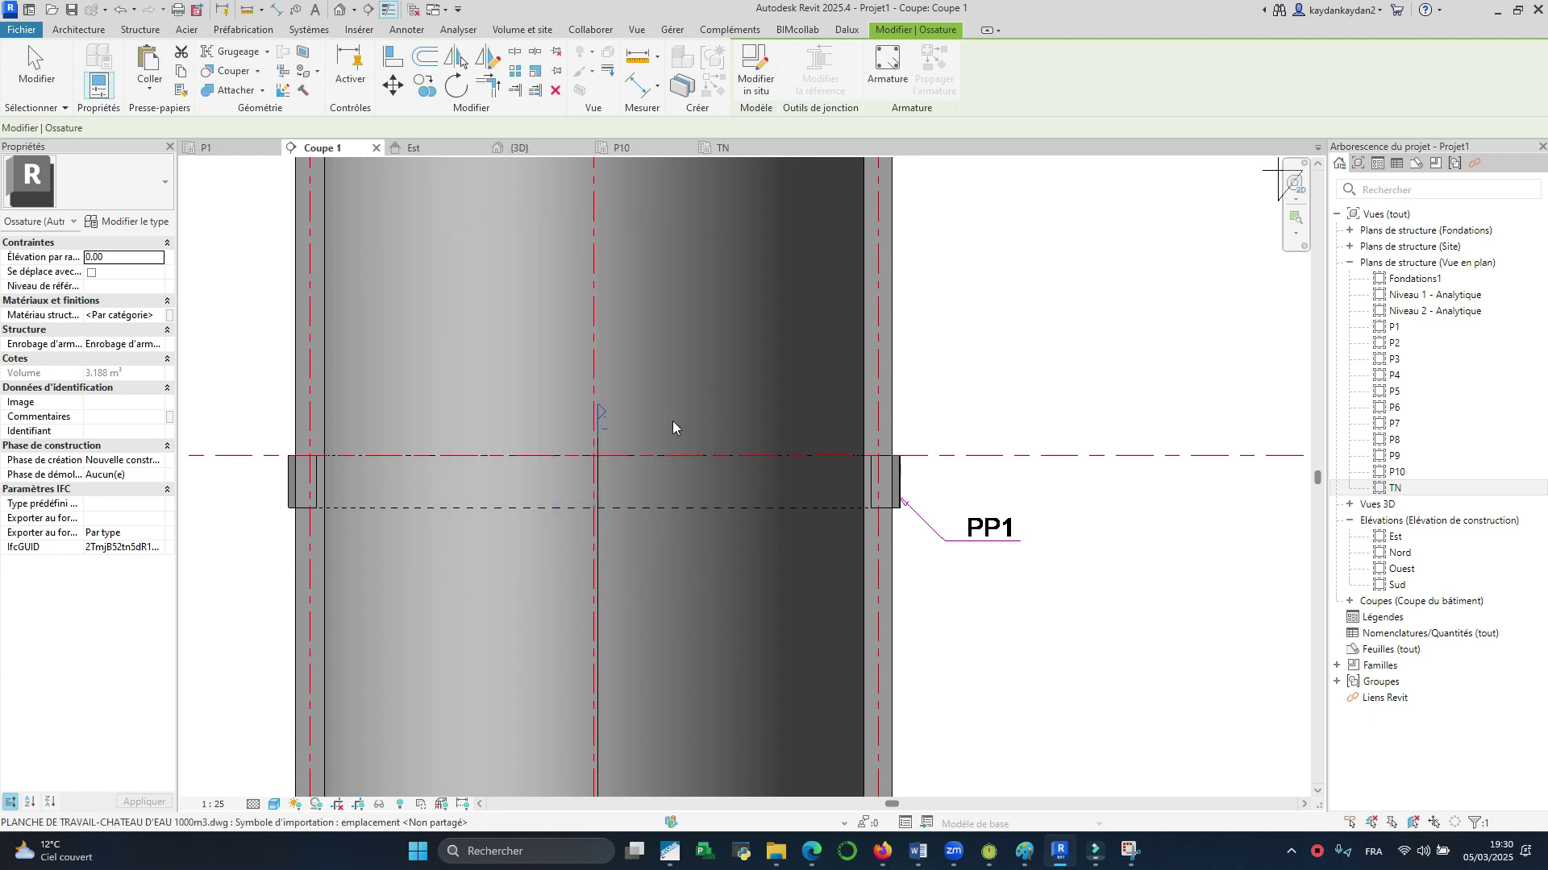
Step: Lower the pasted ring beam's faces to fit the PP1 outline just below the +44,83 level
scroll(645, 431, down, 4)
scroll(638, 225, up, 4)
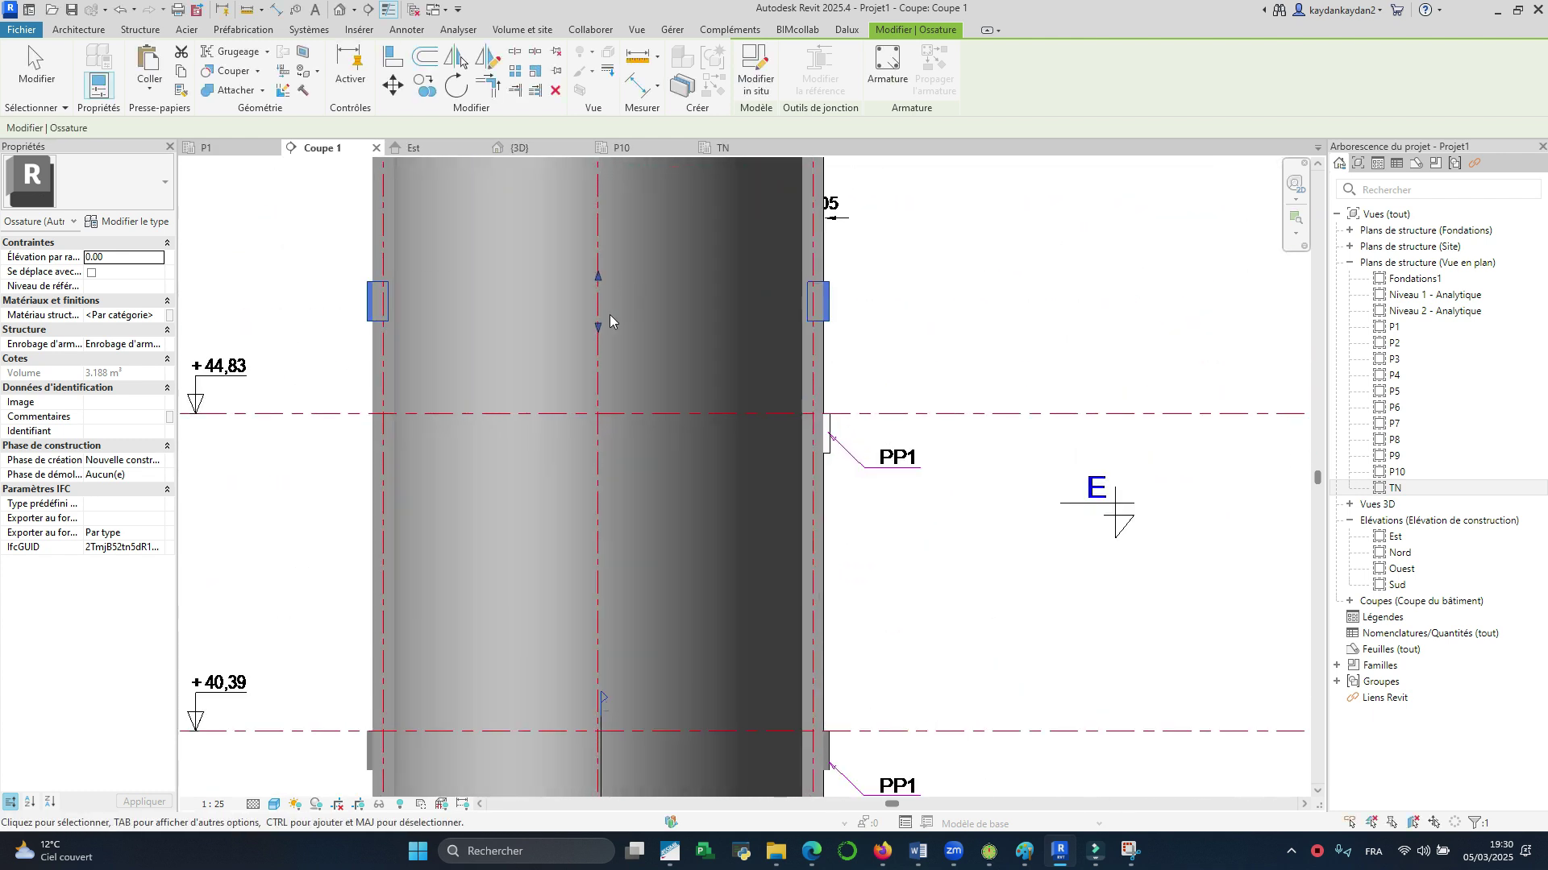
mouse_move(602, 433)
mouse_down()
mouse_move(601, 451)
mouse_move(606, 416)
mouse_up()
scroll(774, 452, up, 3)
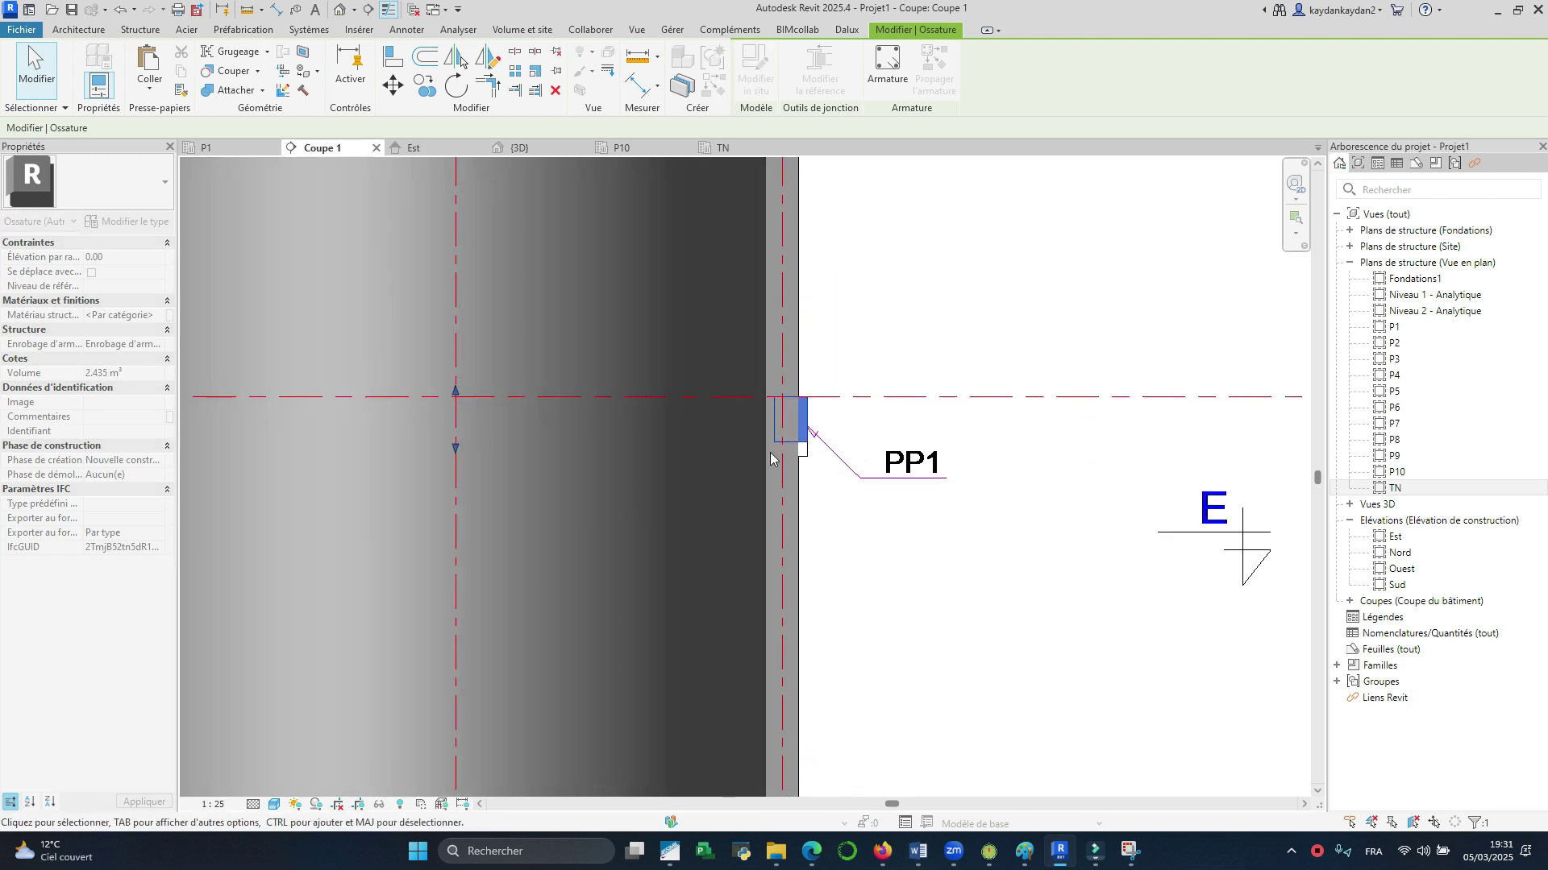
drag(328, 442, 794, 465)
click(857, 513)
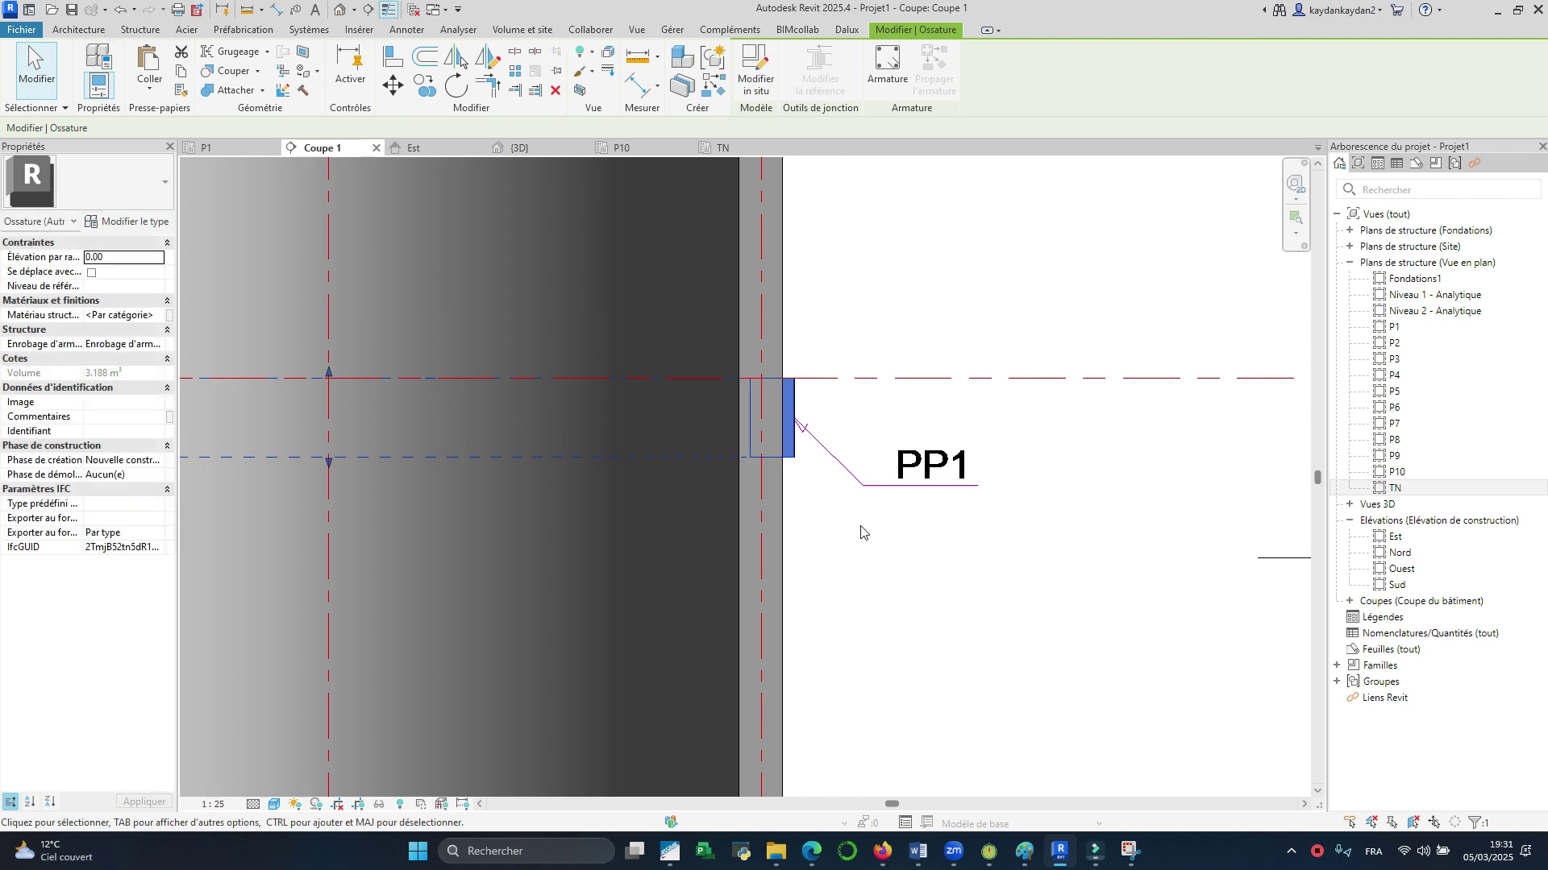
Step: Copy the ring beam at +44,83 and paste it aligned to level P4
scroll(855, 524, down, 3)
scroll(776, 528, down, 2)
click(733, 504)
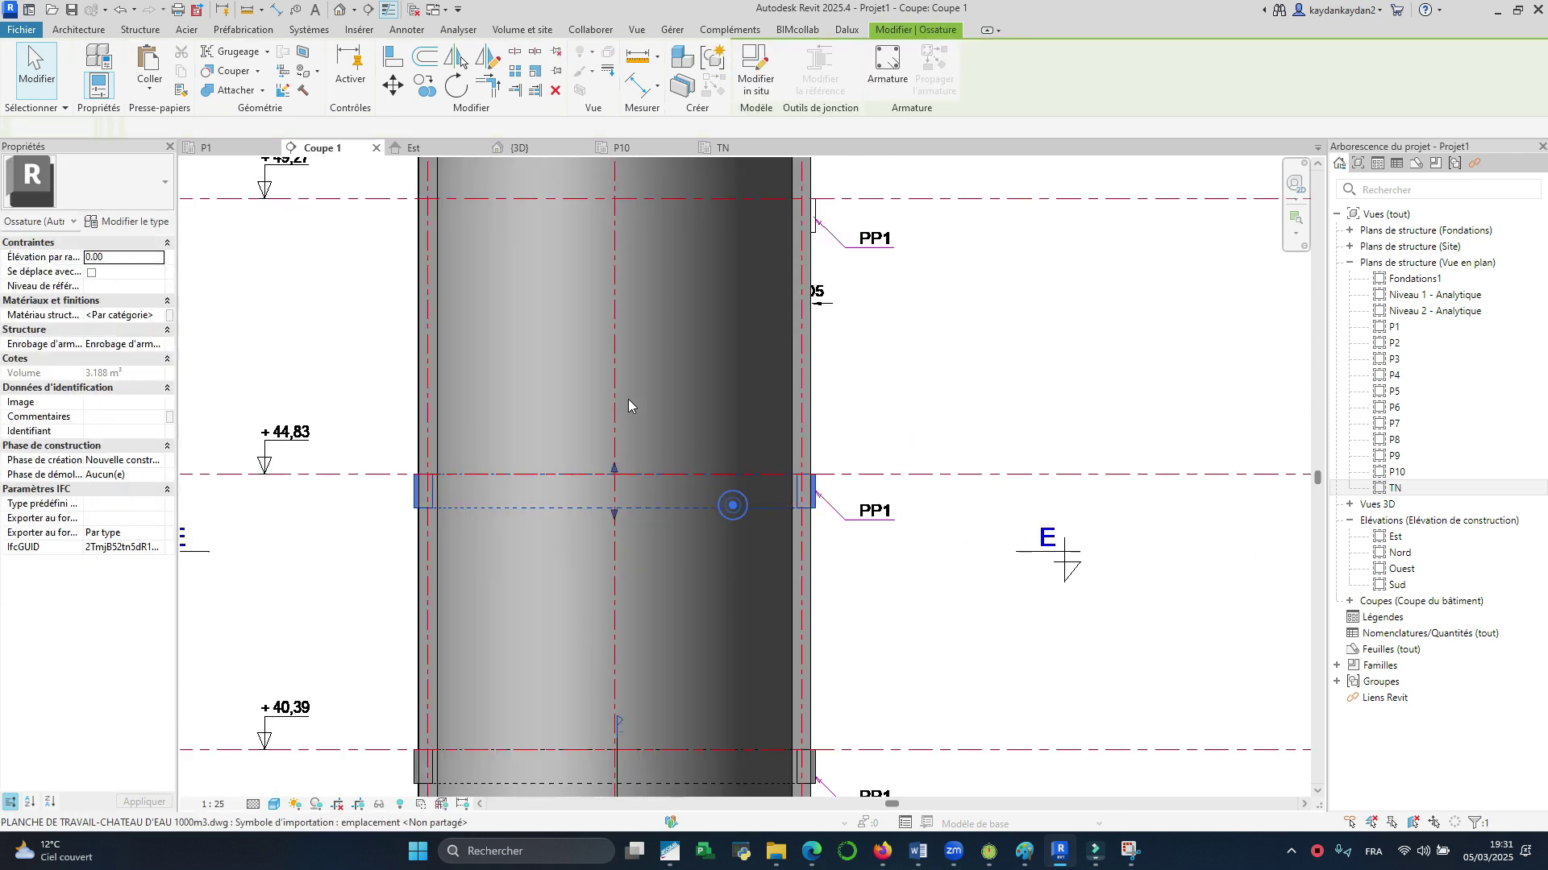
click(182, 73)
click(149, 88)
click(174, 150)
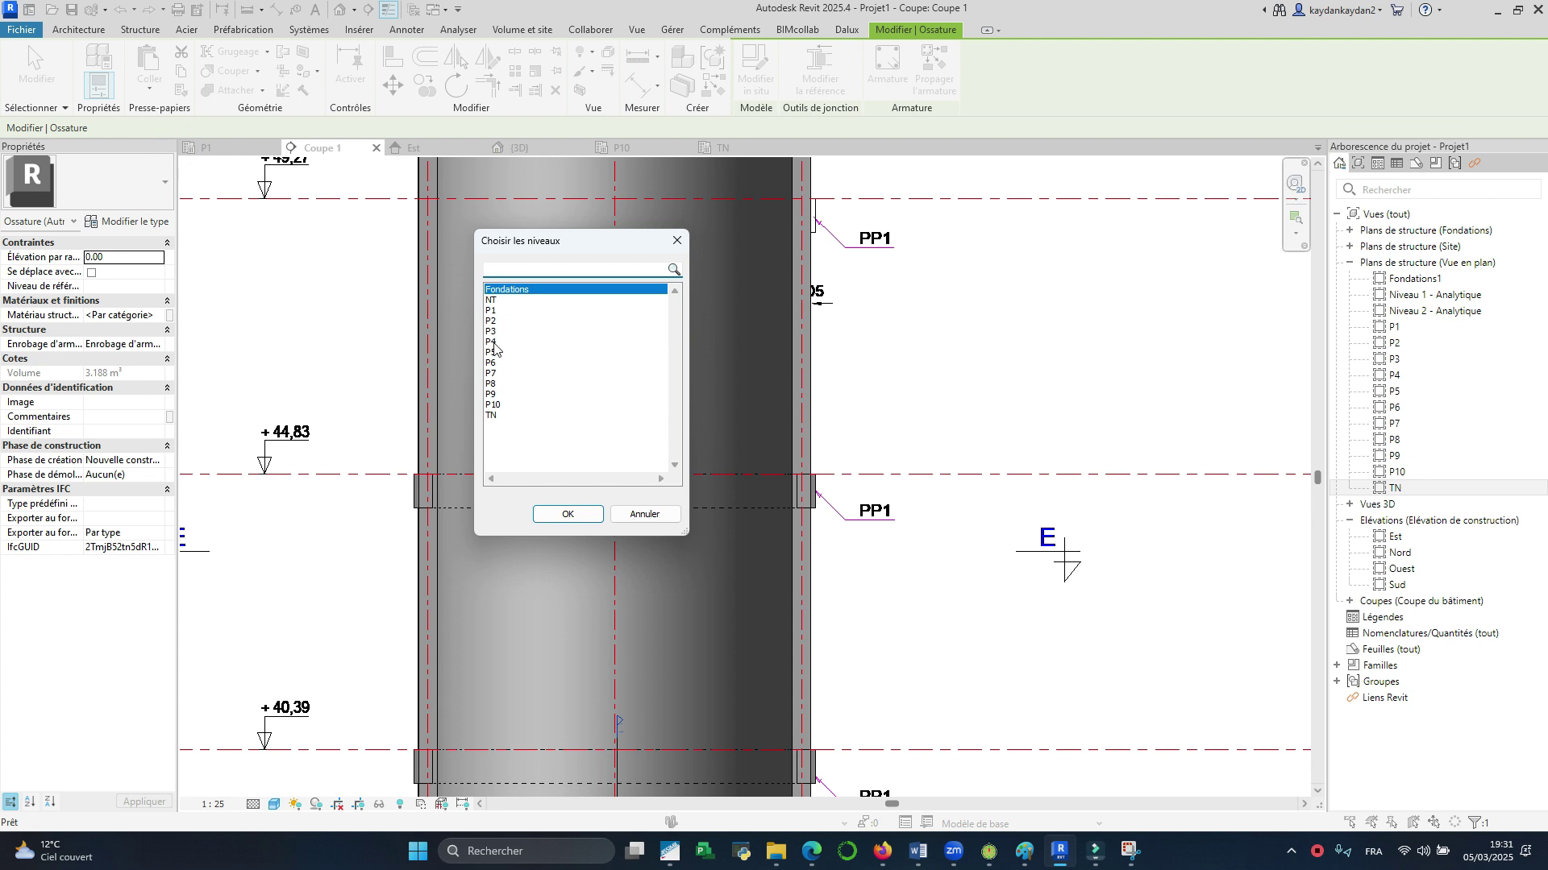
click(494, 341)
click(567, 514)
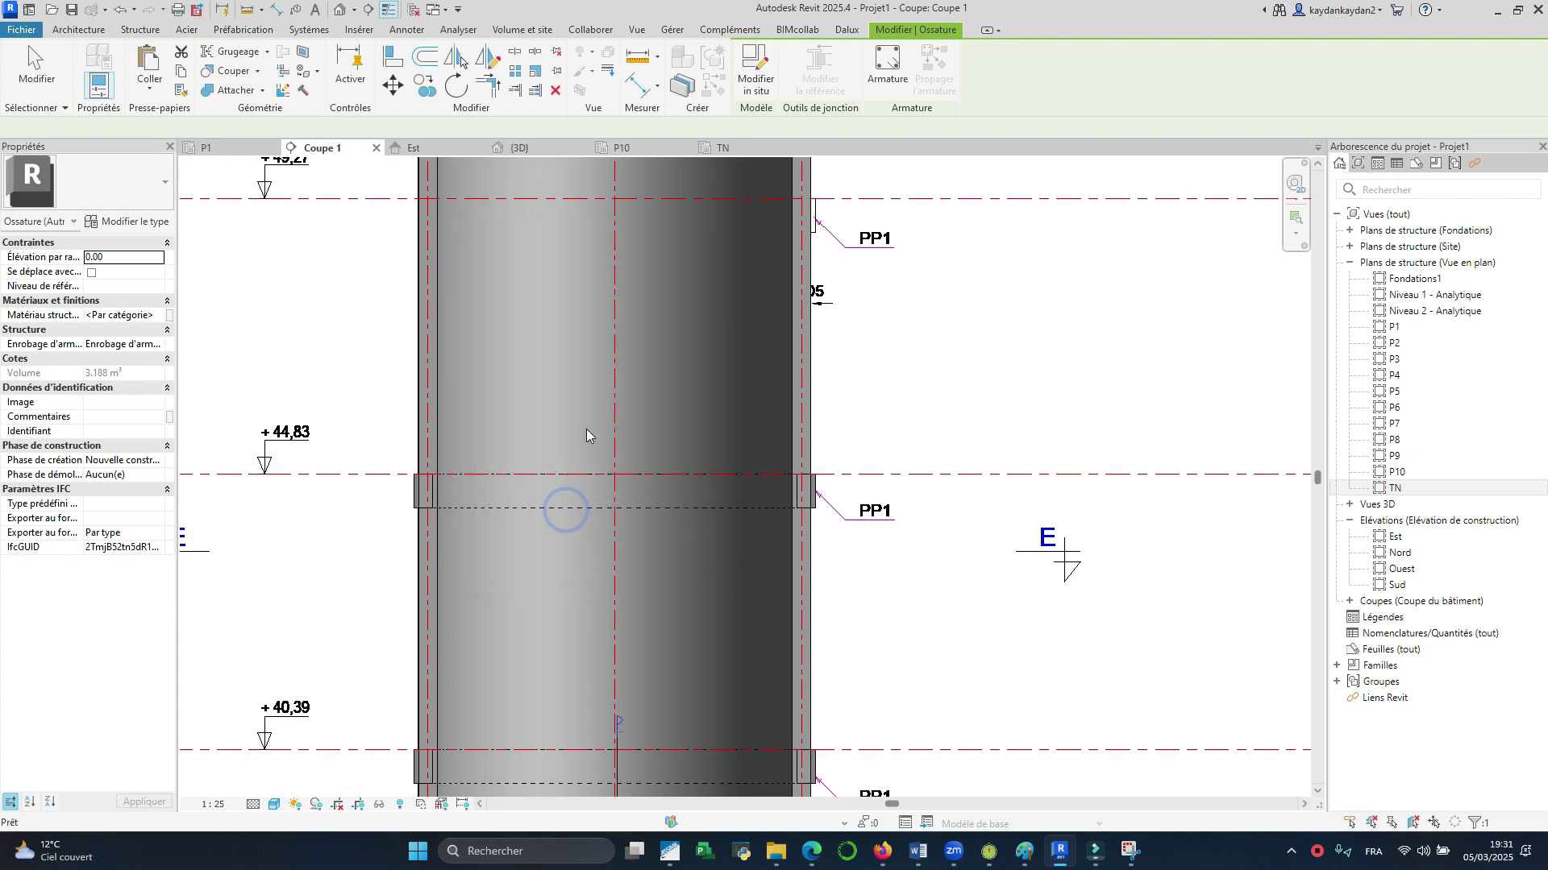
Step: Lower the pasted ring beam to +49,27 and match its top to the level line and its bottom to the PP1 outline
scroll(584, 426, down, 4)
scroll(571, 395, down, 4)
scroll(586, 228, up, 3)
drag(586, 222, 600, 444)
drag(582, 207, 612, 422)
scroll(614, 424, up, 3)
scroll(614, 424, up, 2)
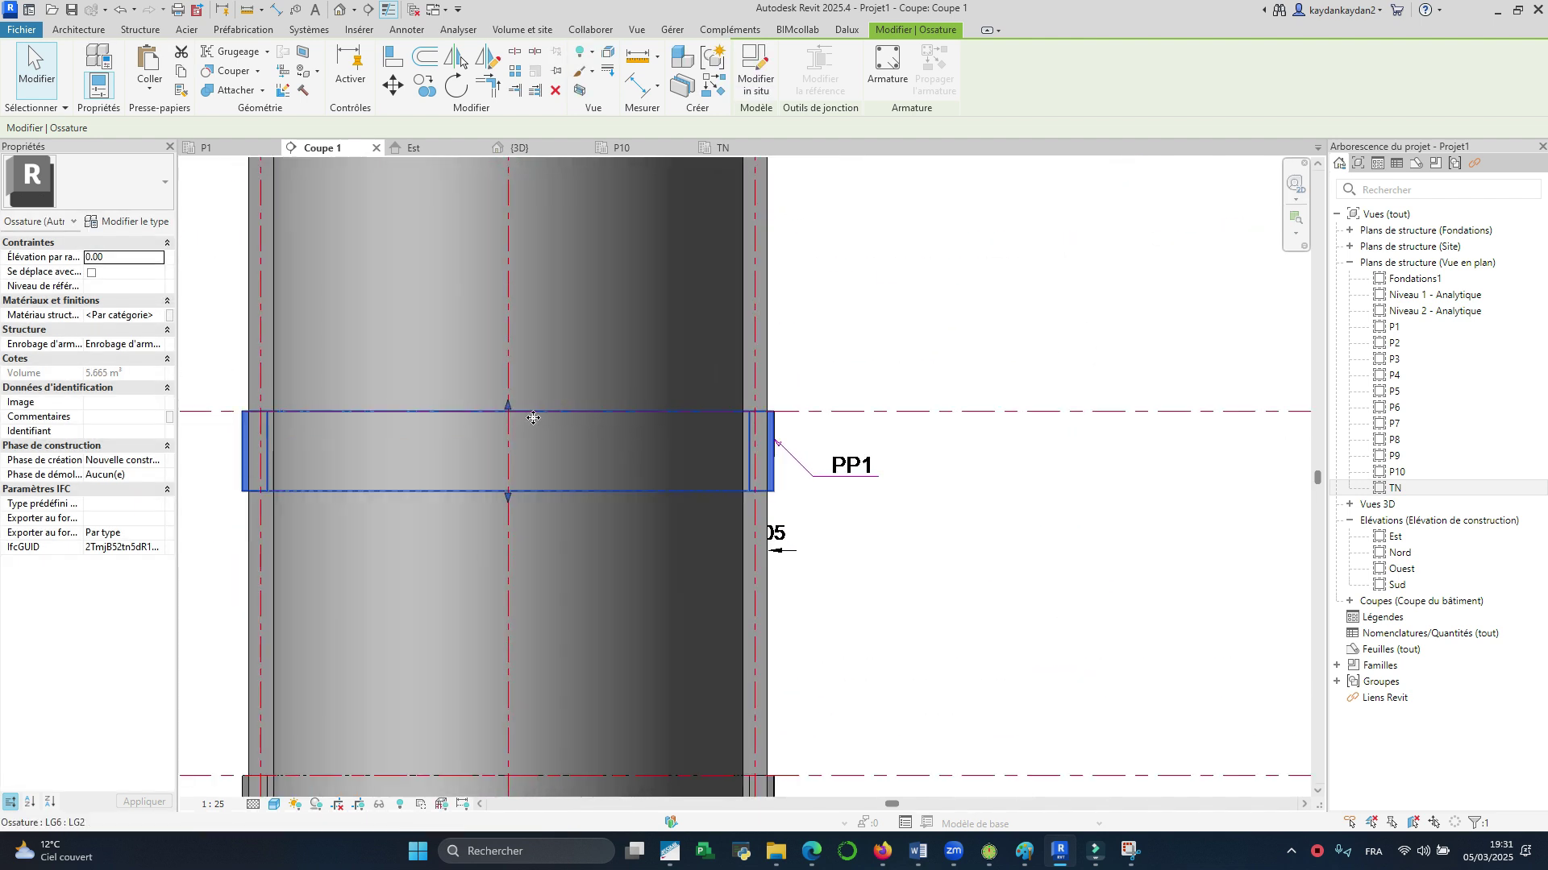
drag(508, 496, 767, 453)
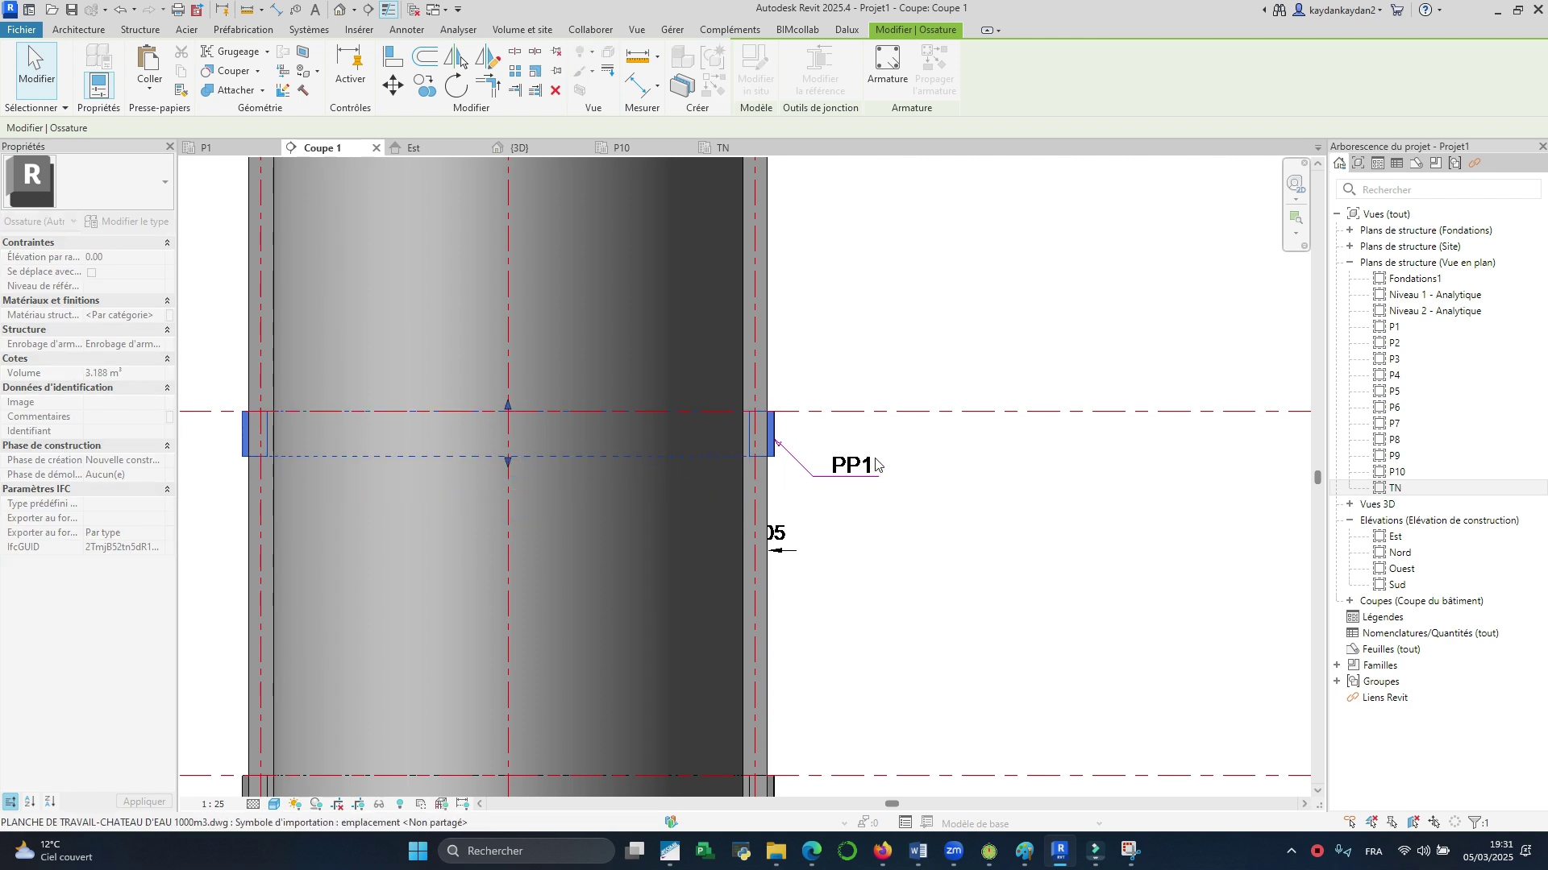
Step: Copy the ring beam at +49,27 and paste it aligned to level P5
click(922, 484)
scroll(911, 480, down, 3)
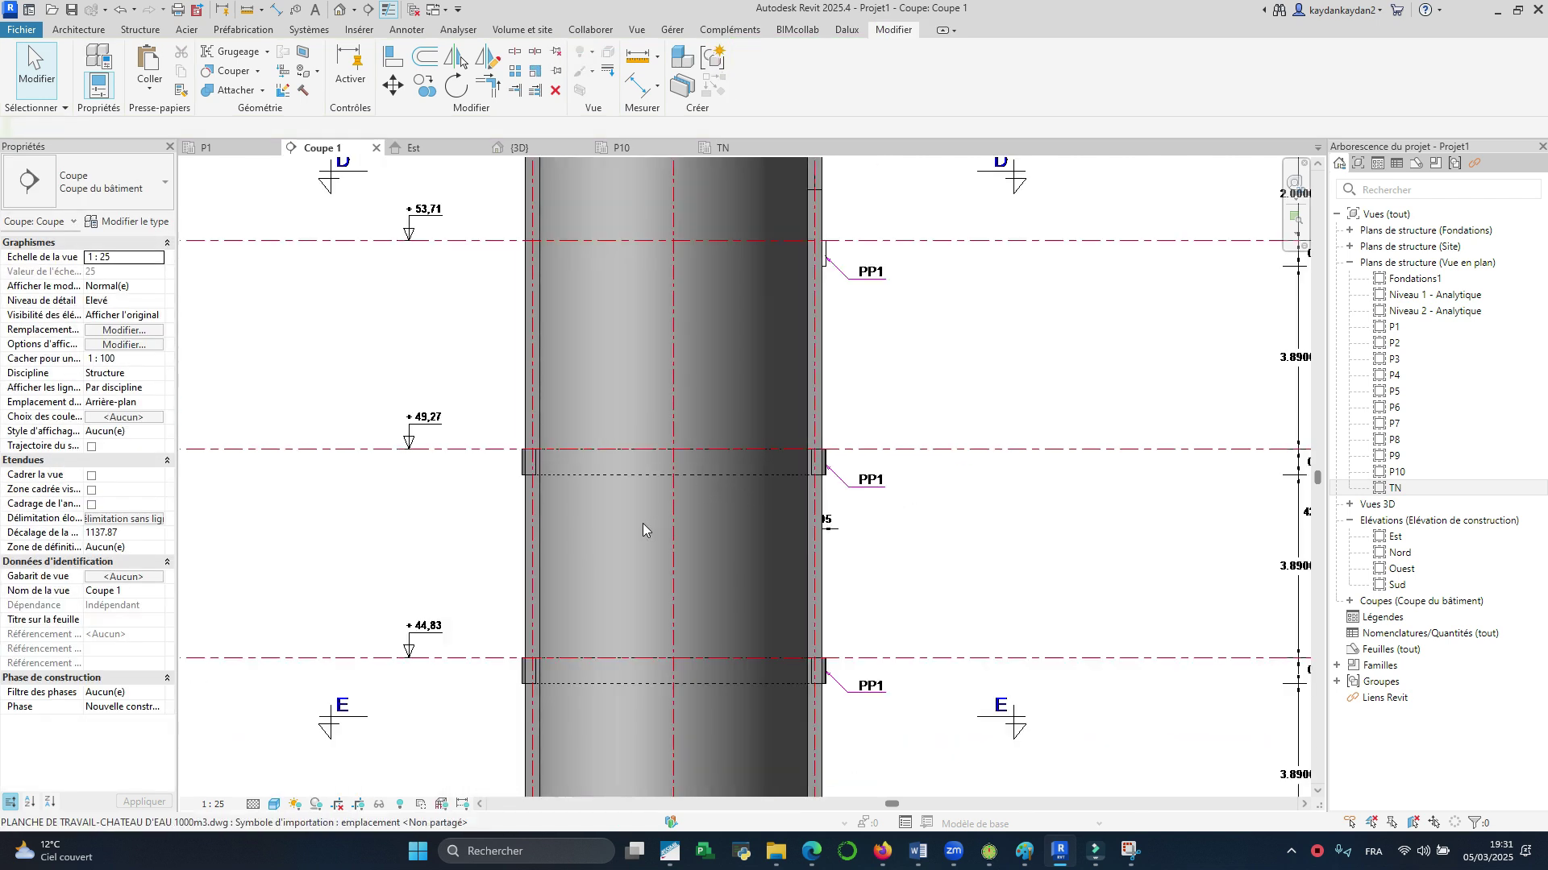
click(649, 482)
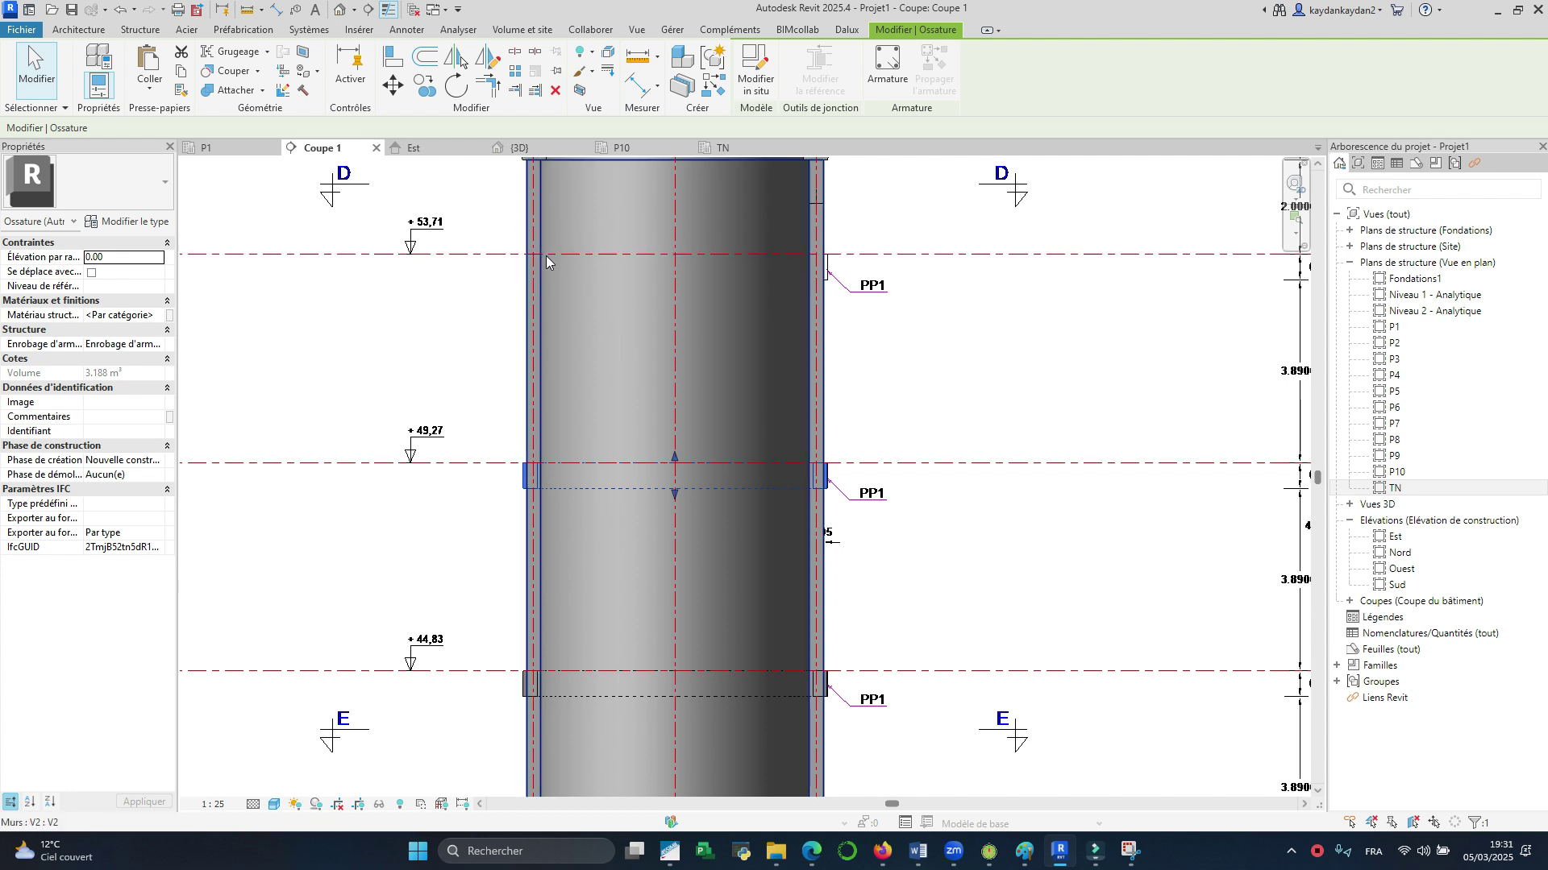
scroll(540, 378, down, 8)
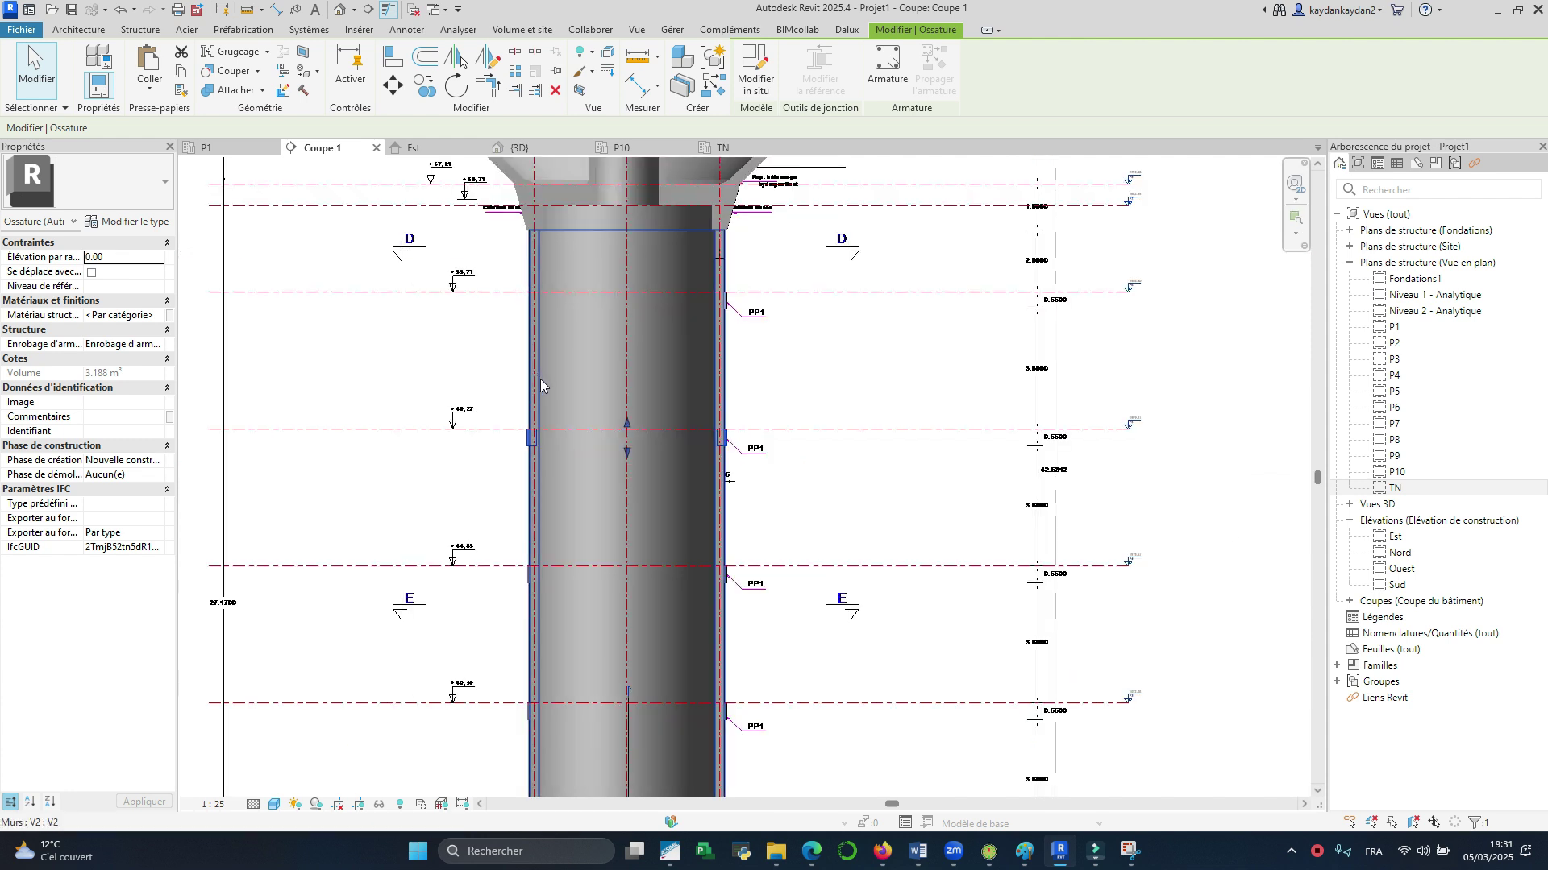
scroll(564, 226, up, 8)
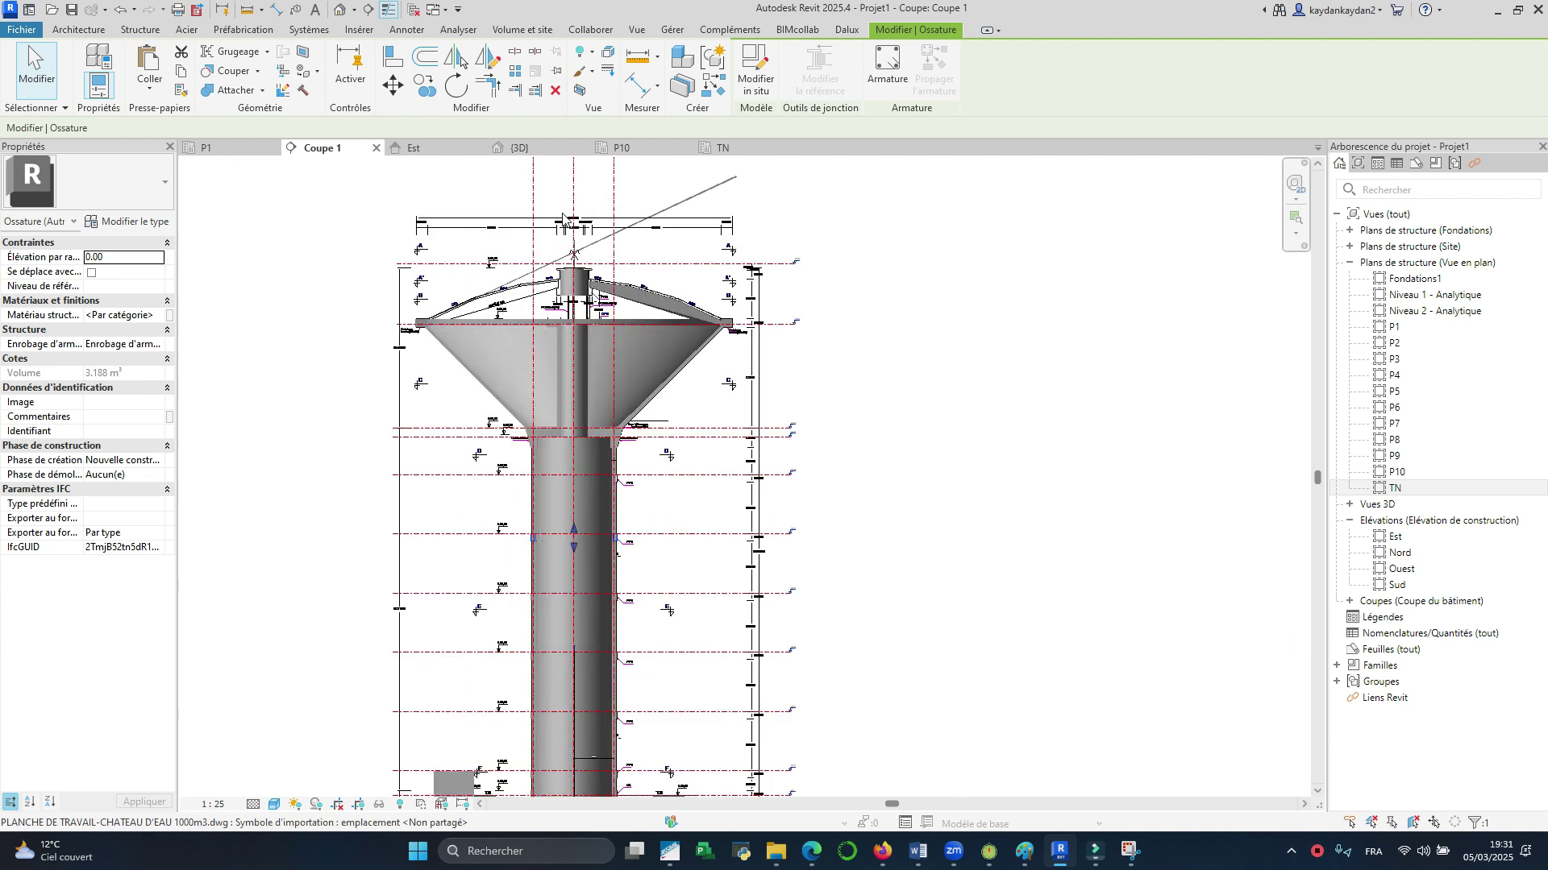
scroll(584, 242, down, 5)
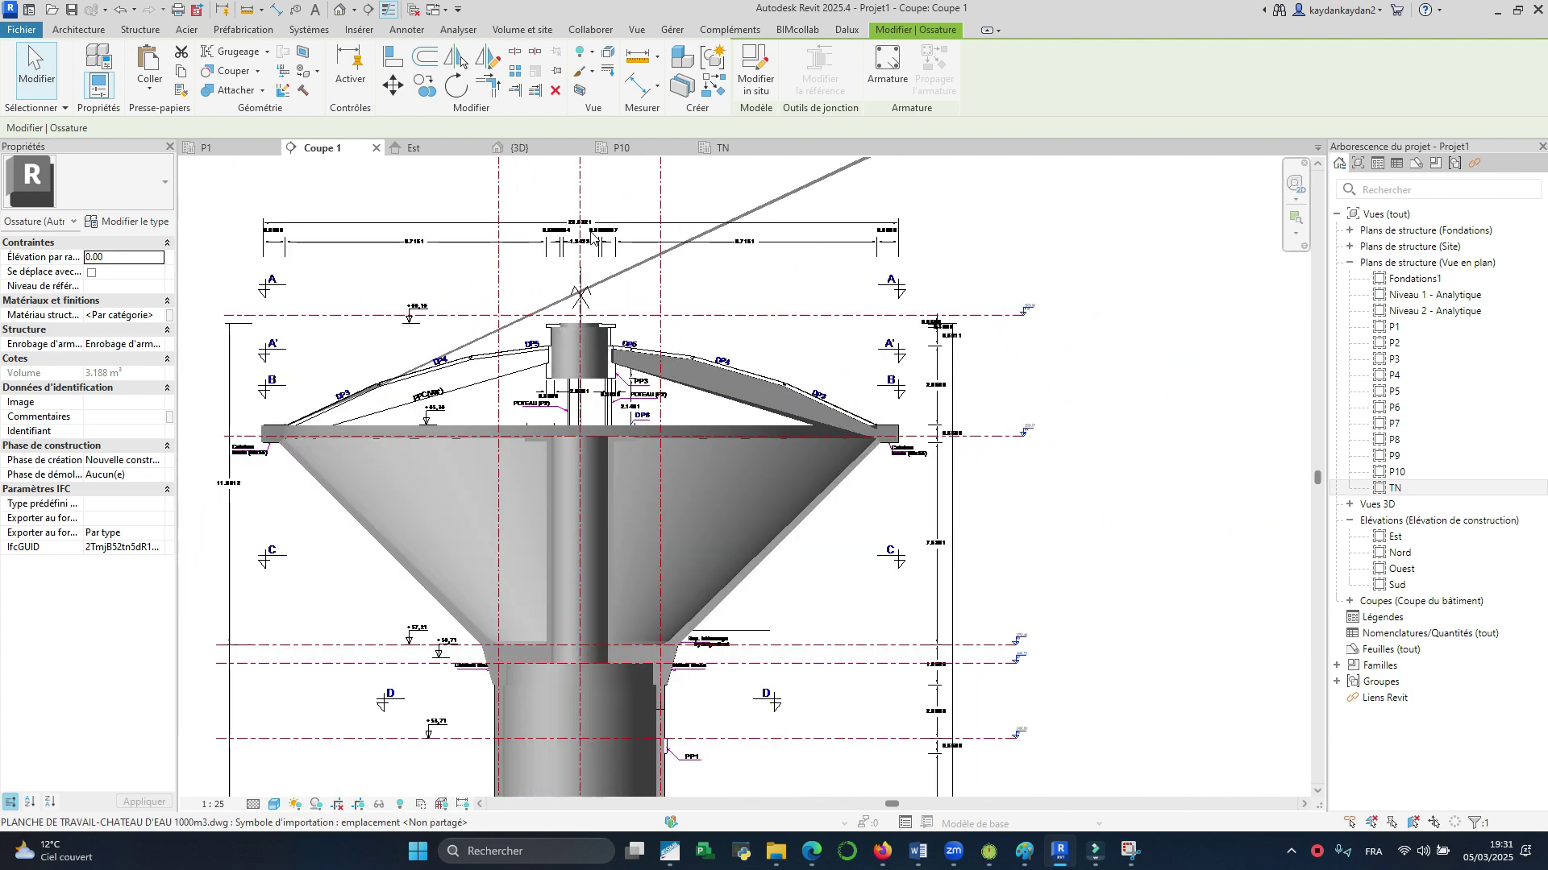
scroll(584, 524, up, 5)
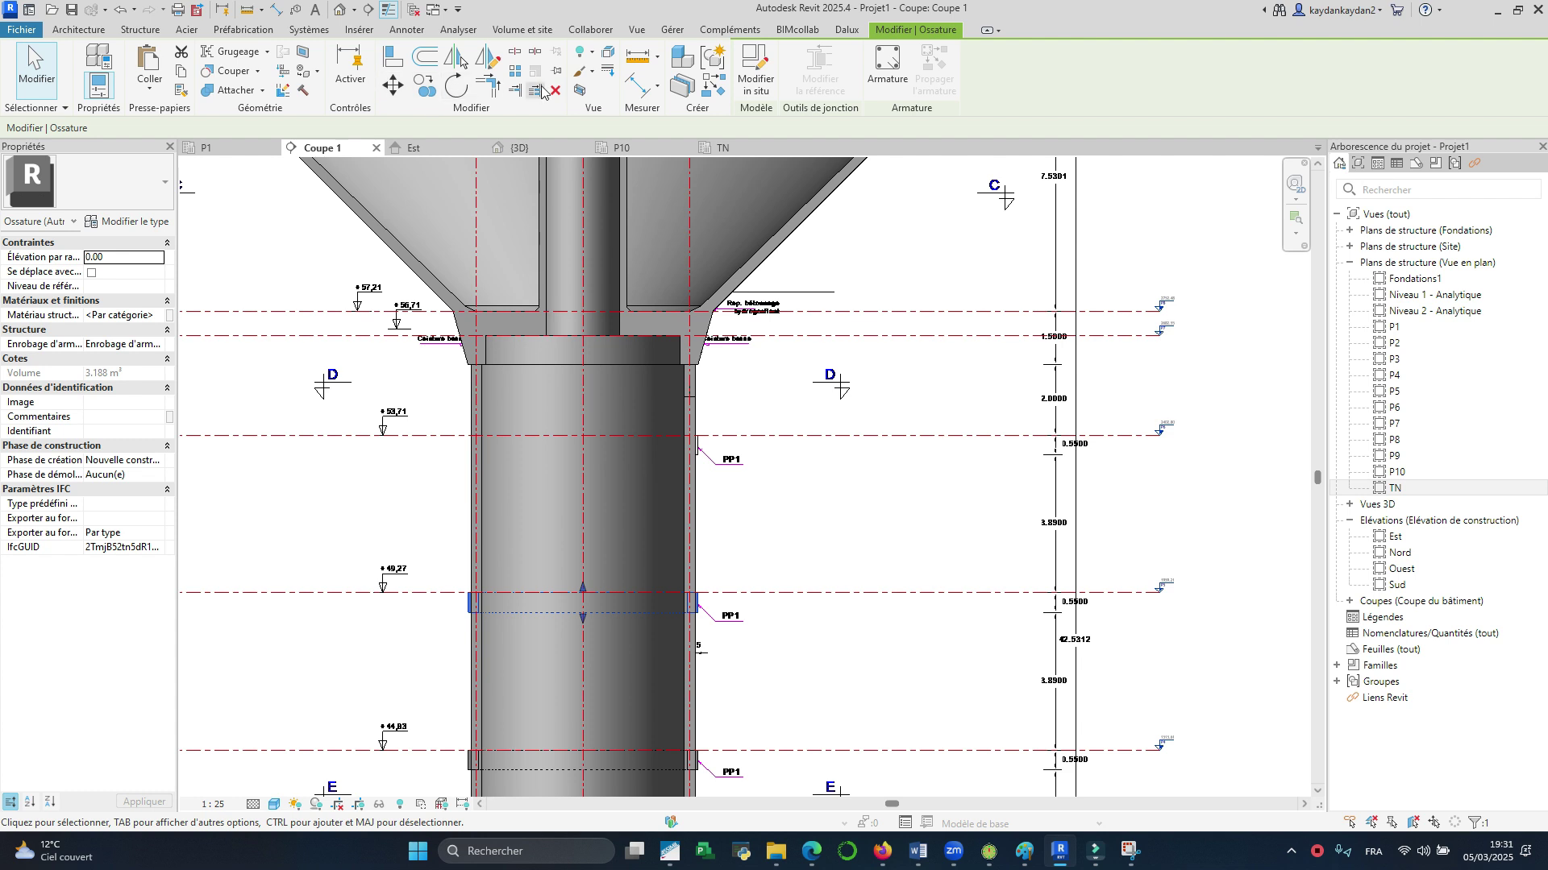
click(149, 89)
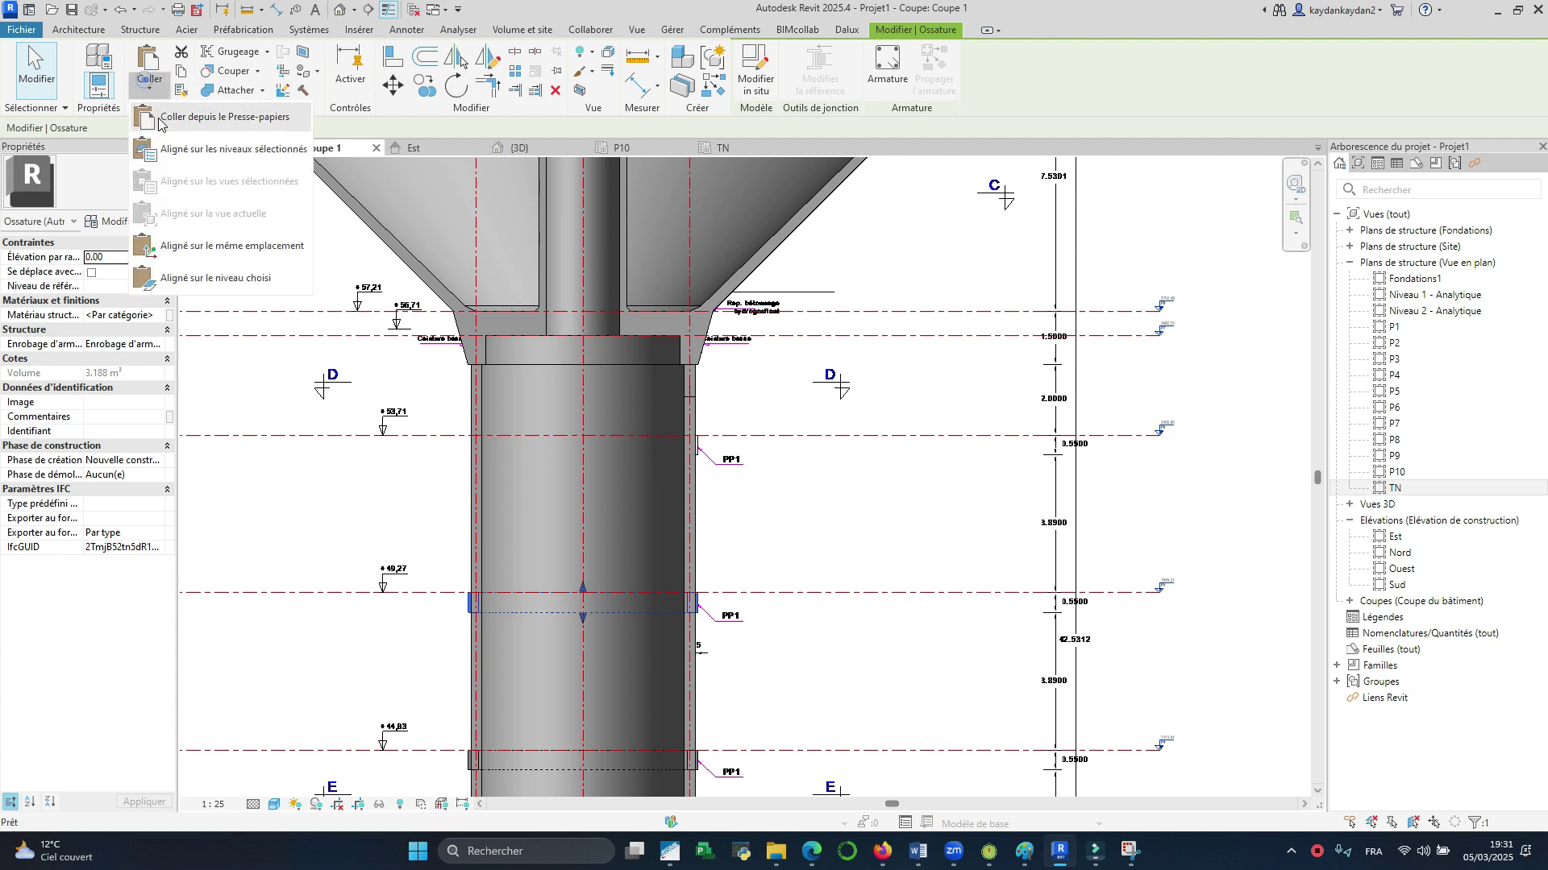
click(199, 145)
click(500, 354)
click(567, 514)
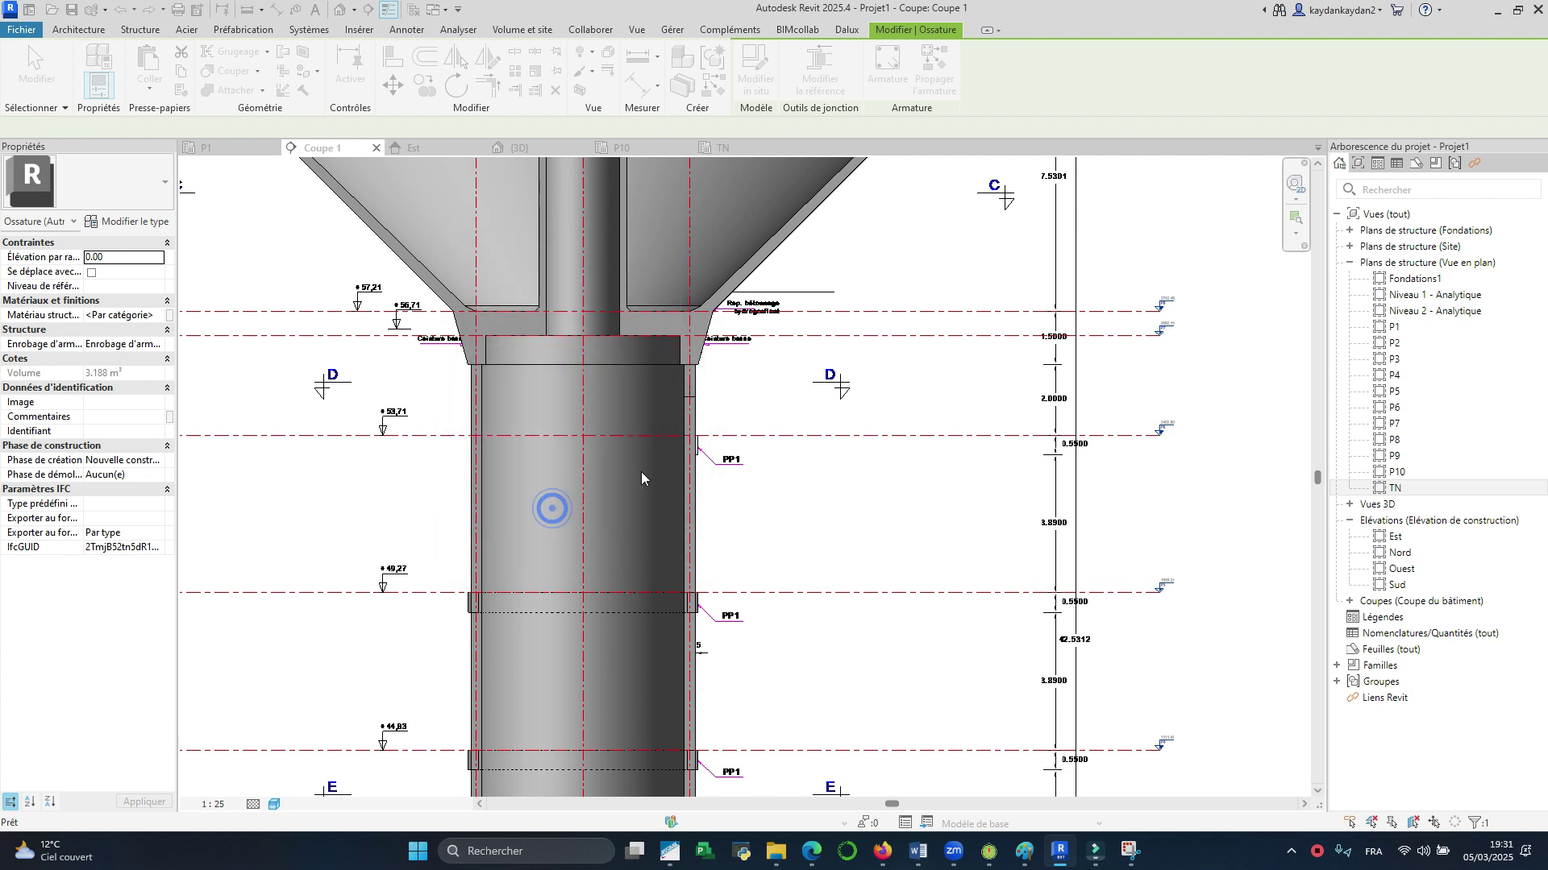
Step: Lower the pasted ring beam to +53,71, matching its top to the level line and its bottom to the PP1 outline
scroll(537, 425, down, 4)
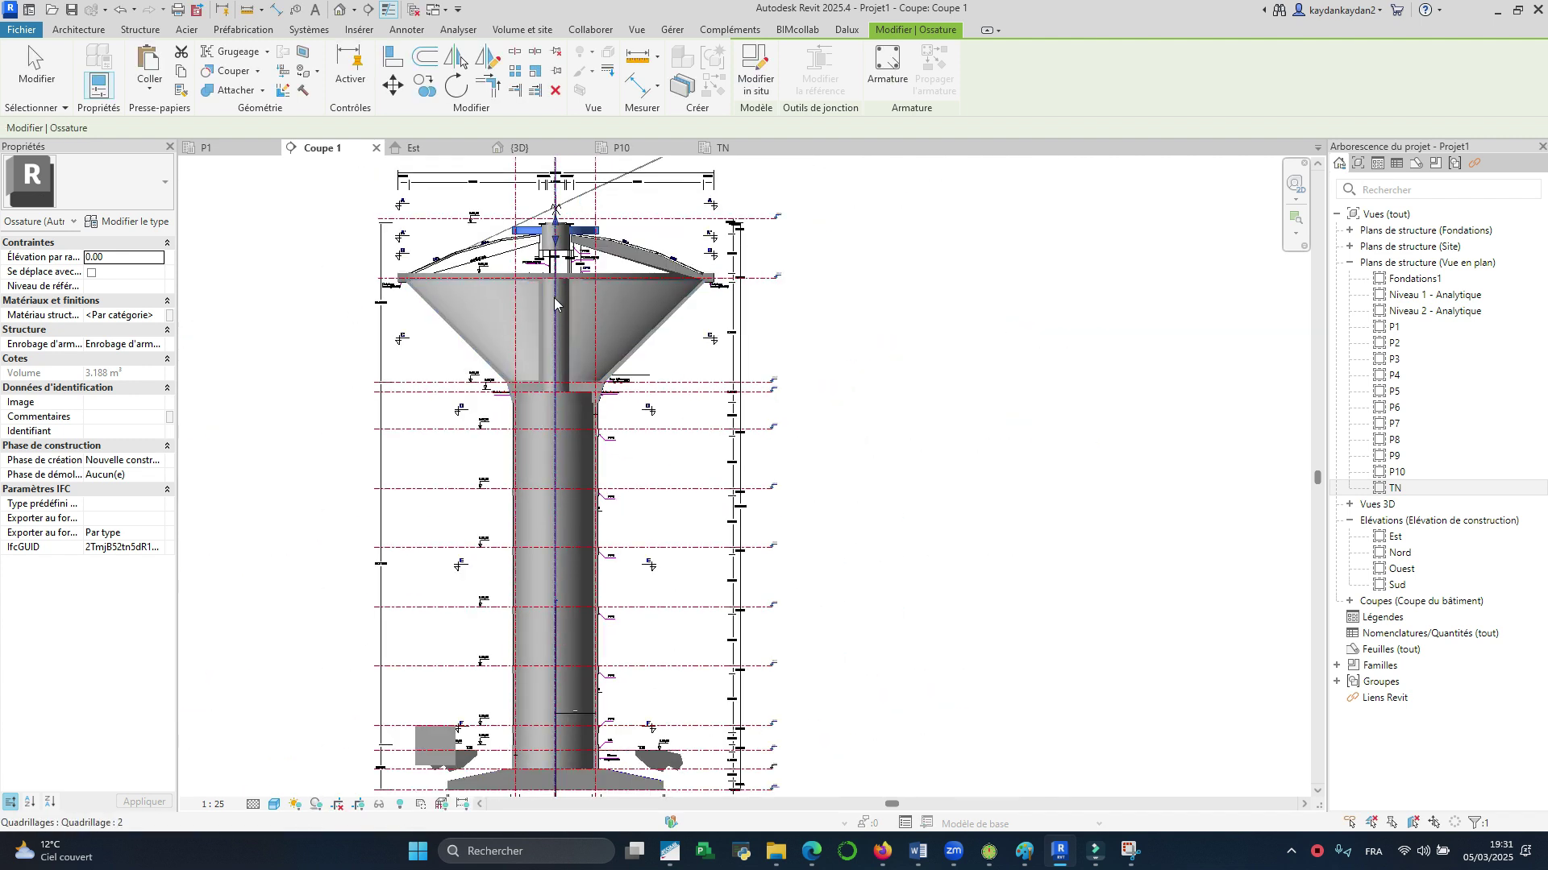
drag(567, 442, 567, 465)
drag(555, 219, 556, 430)
scroll(569, 439, up, 5)
scroll(579, 429, up, 3)
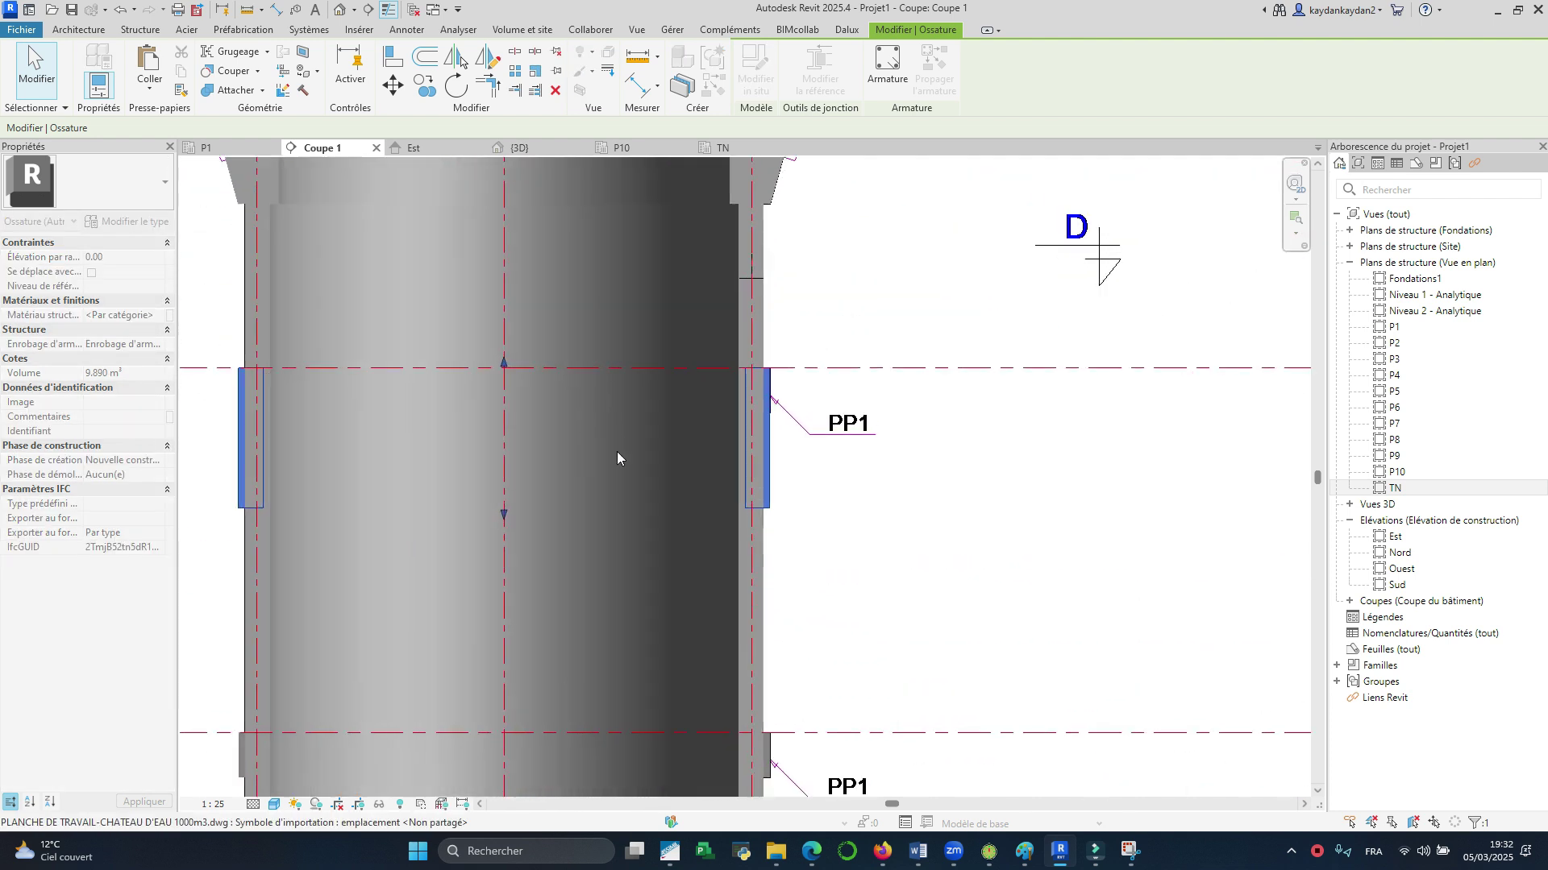
drag(503, 515, 504, 413)
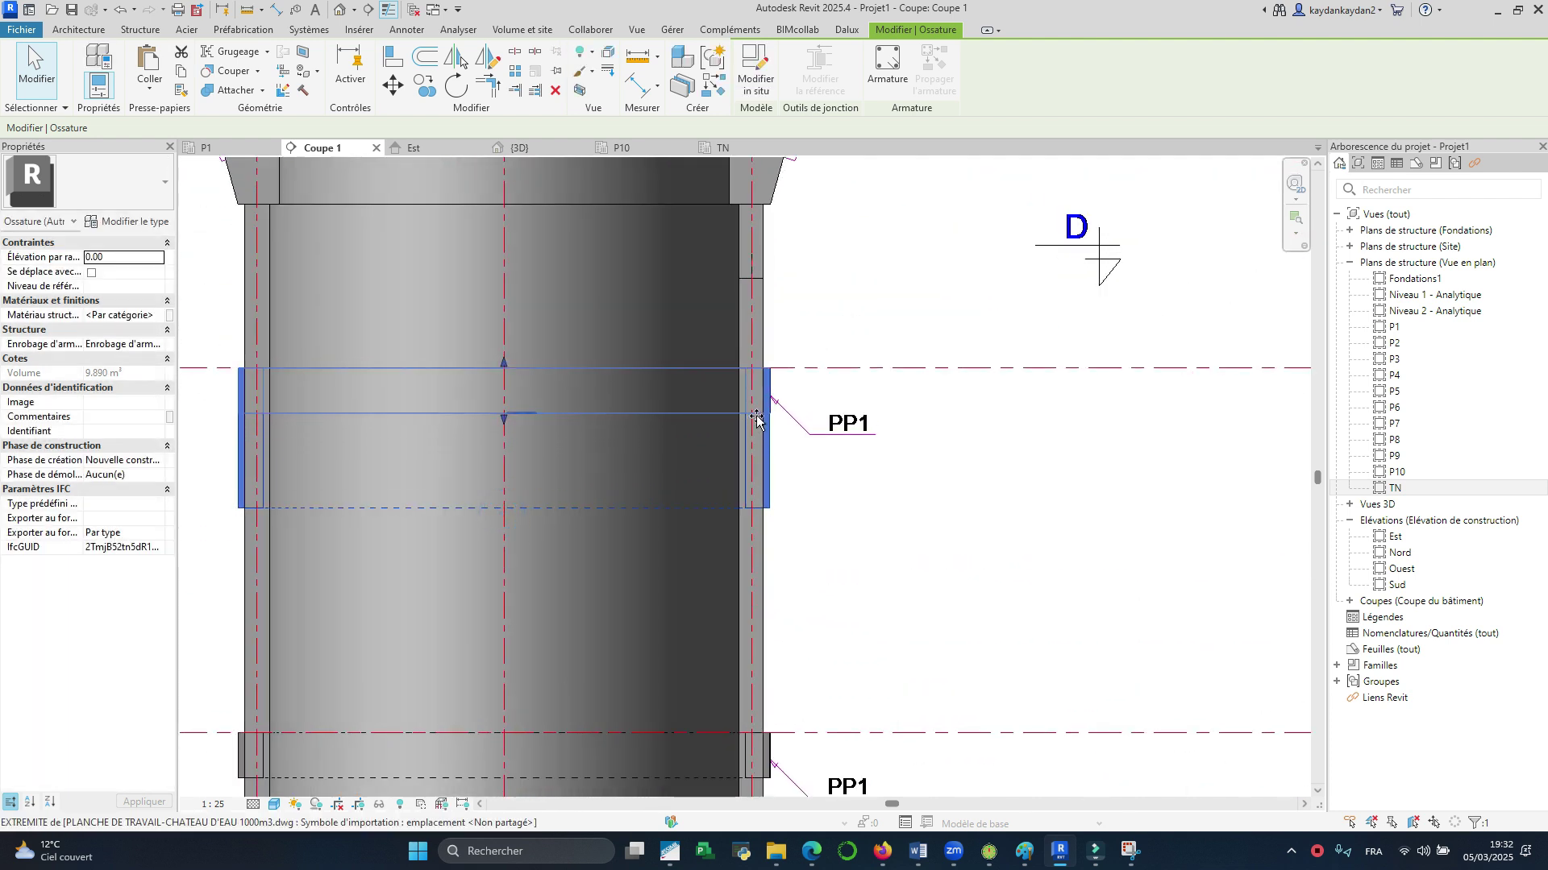
click(951, 473)
scroll(645, 403, down, 2)
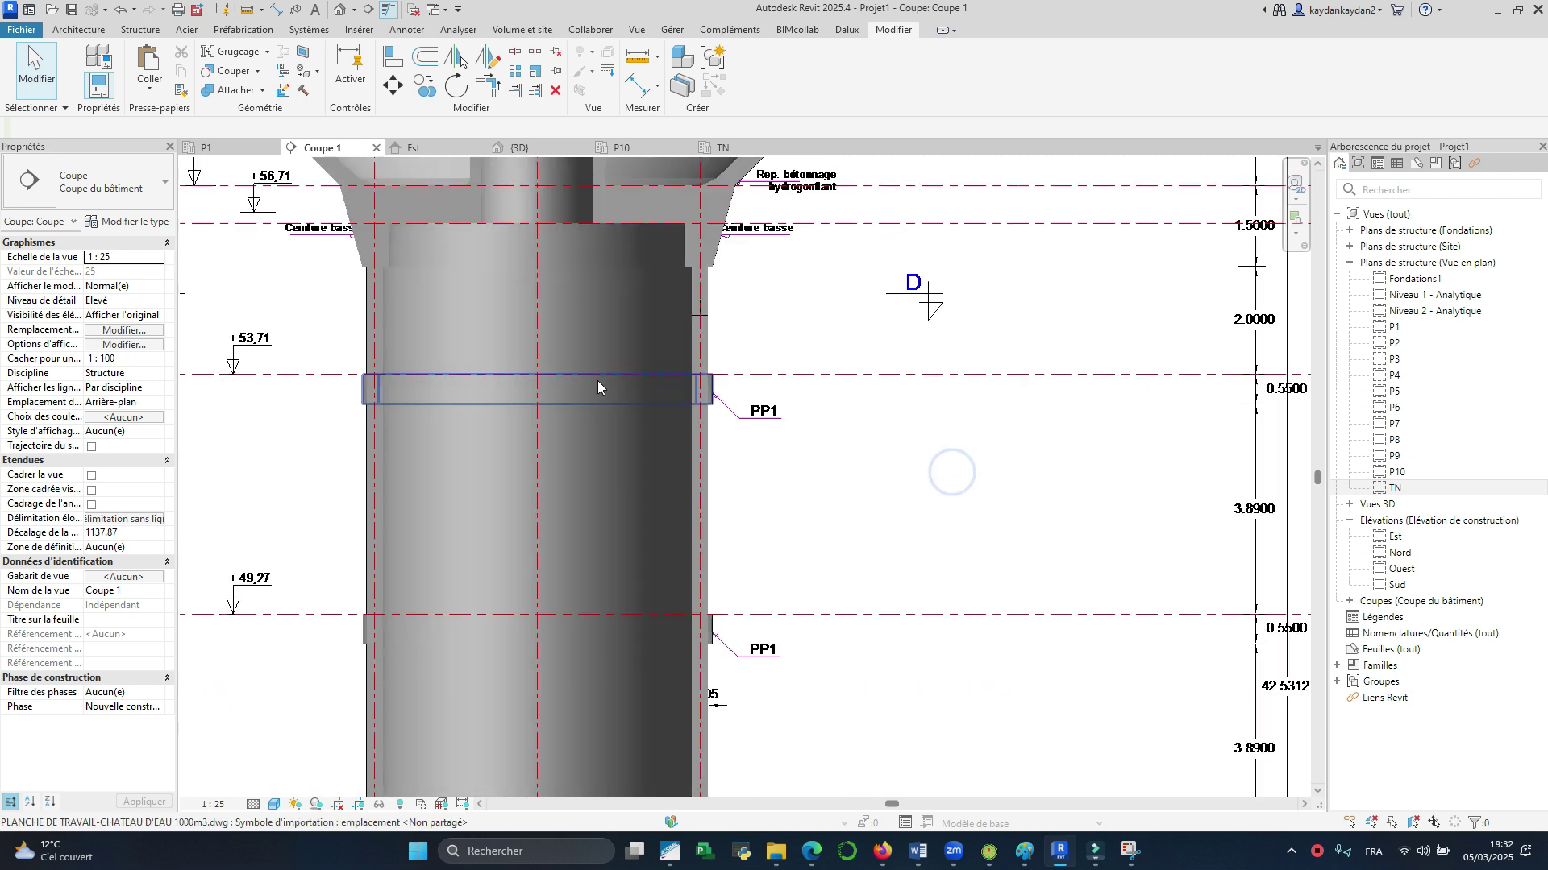
scroll(725, 435, down, 2)
scroll(729, 371, up, 4)
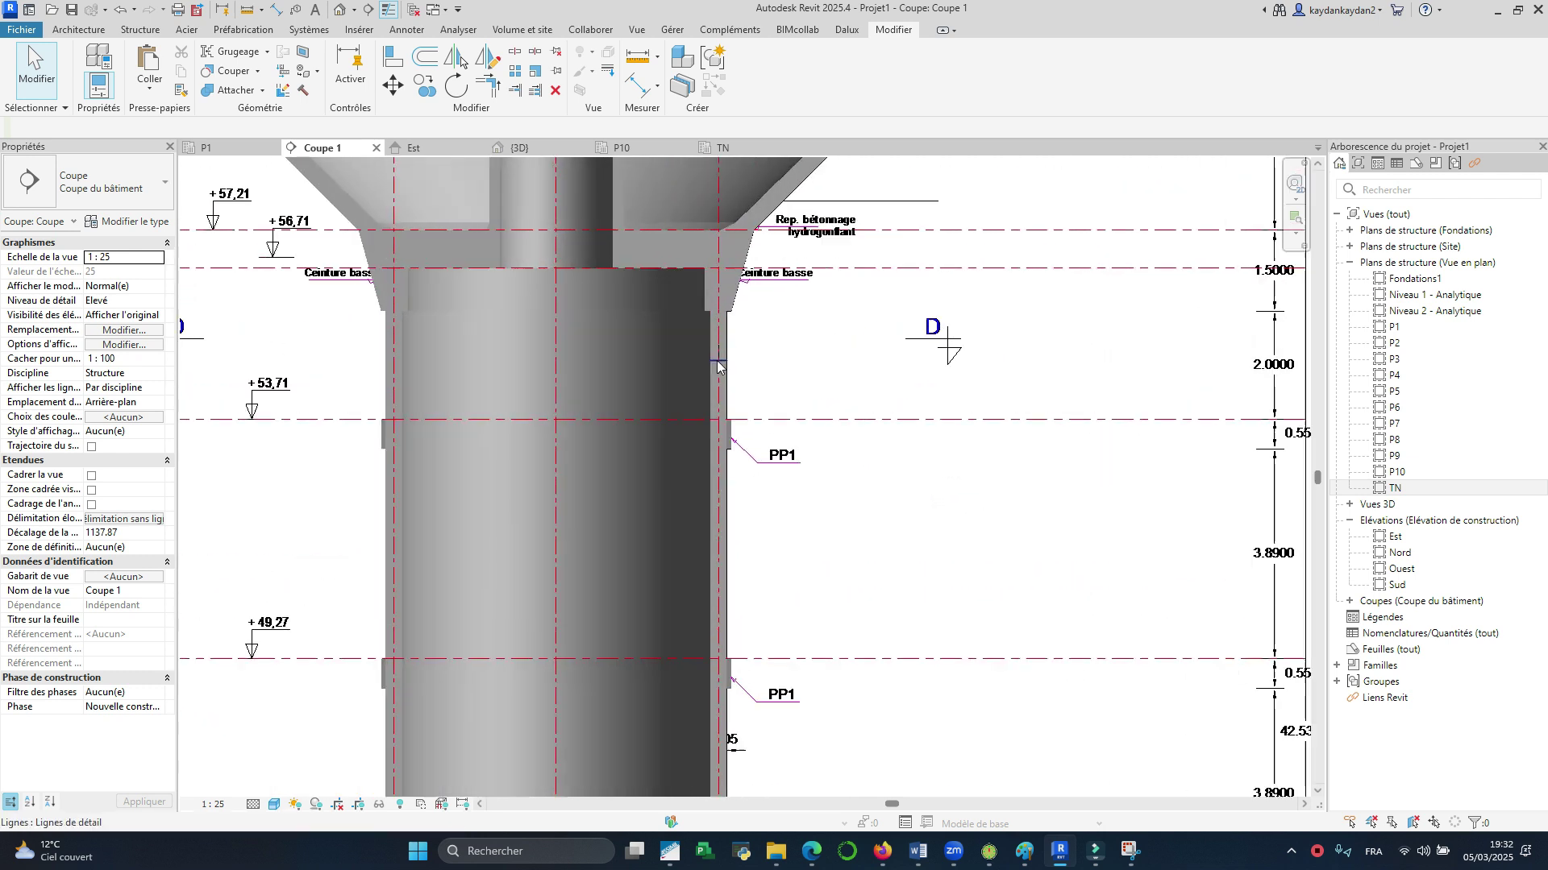
scroll(728, 355, up, 3)
scroll(738, 379, down, 4)
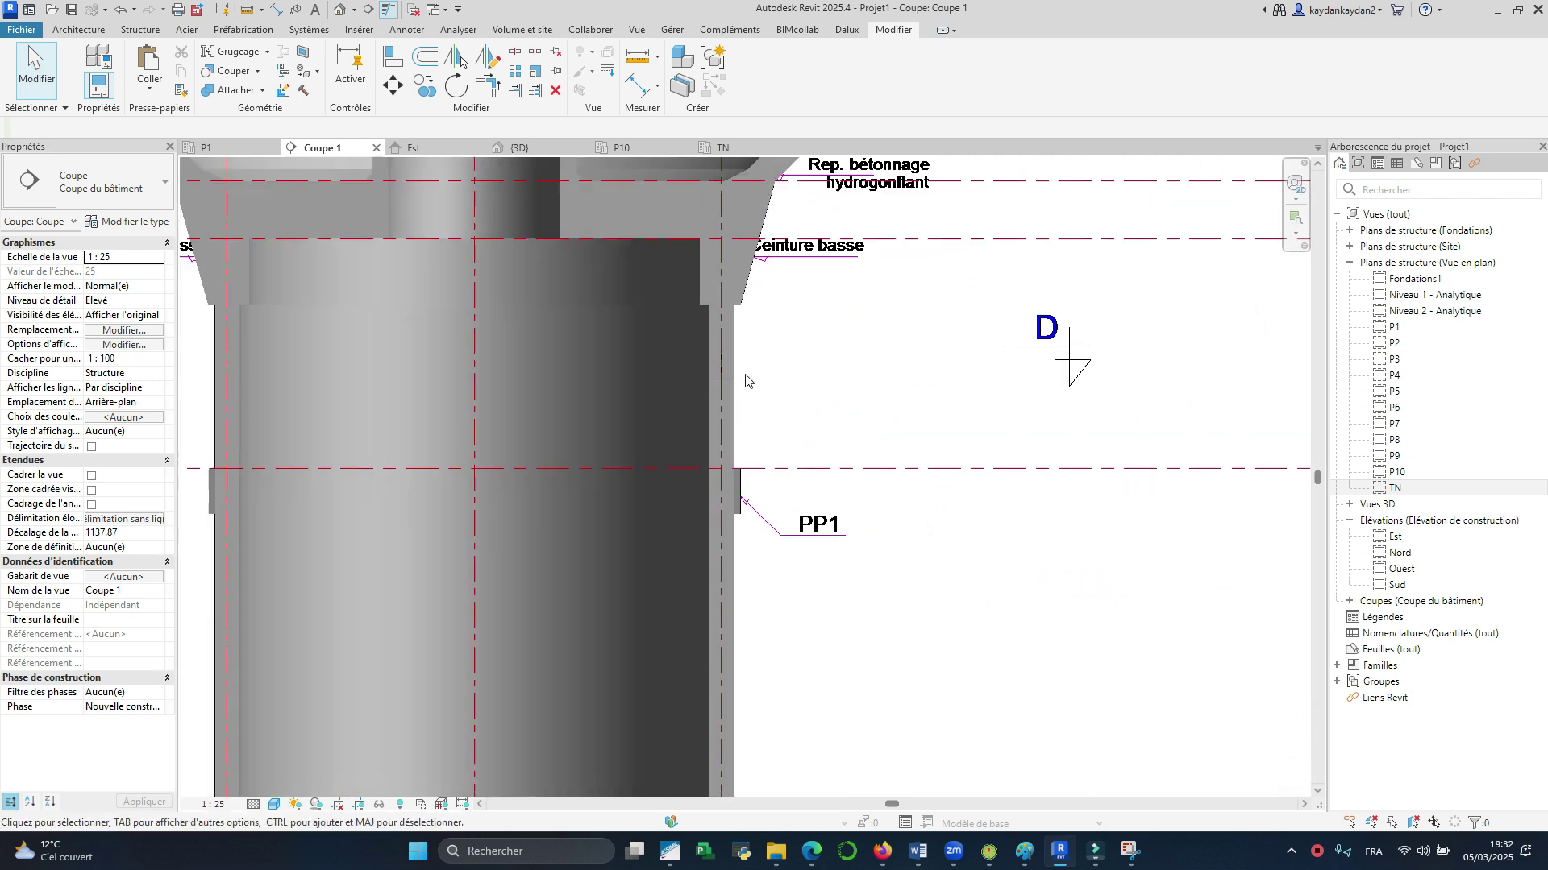
scroll(902, 475, down, 2)
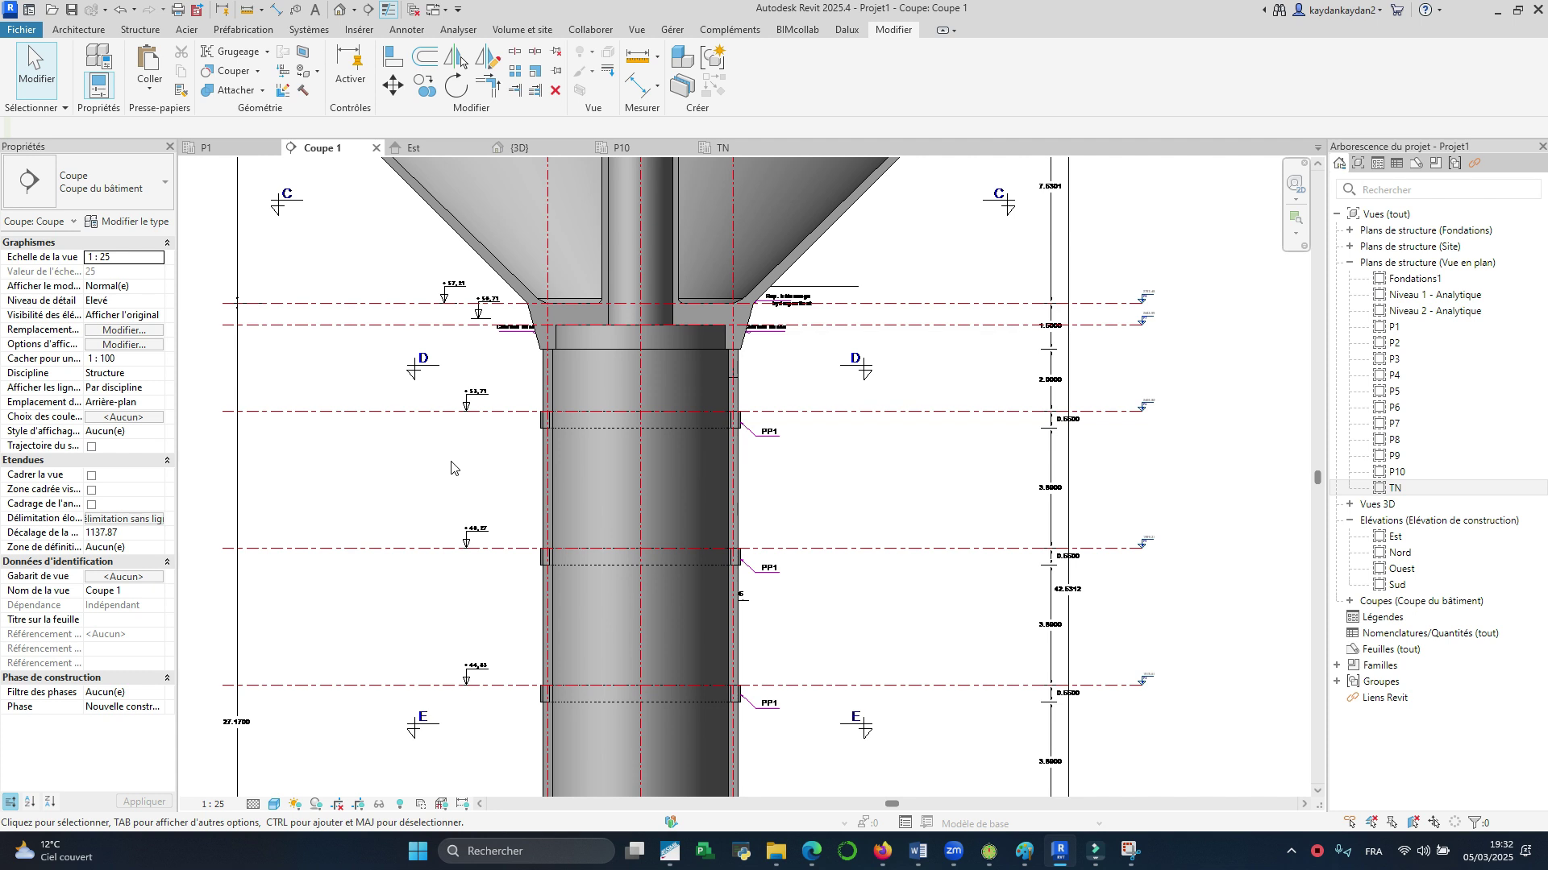
Step: In the P1 plan view, duplicate the 300 x 600mm rectangular concrete beam type as P35X50, with b 35 and h 50
click(206, 148)
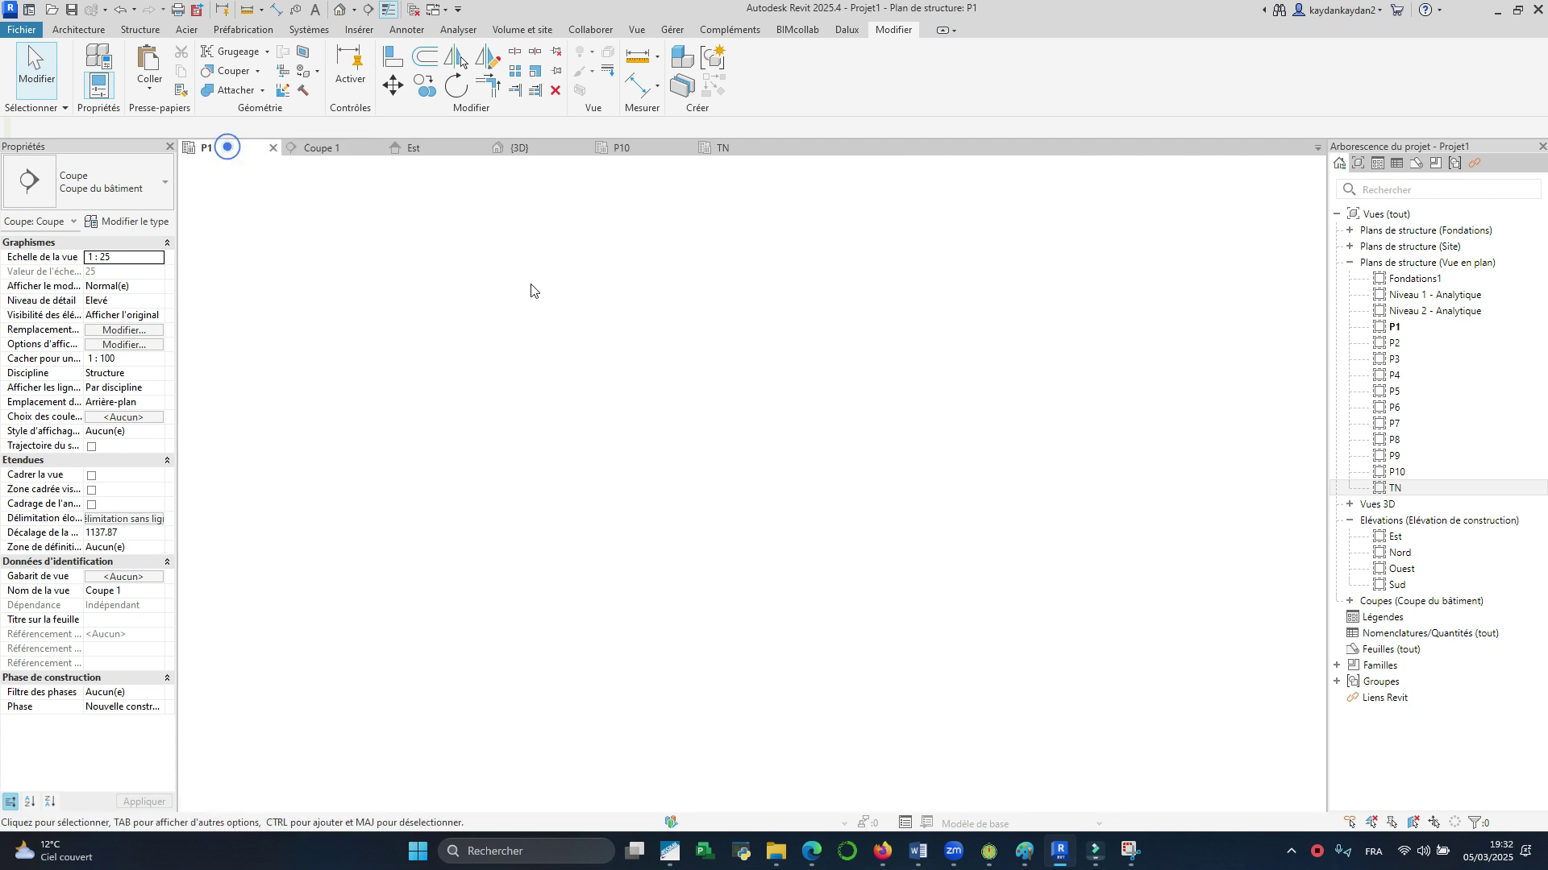
scroll(663, 414, up, 3)
scroll(754, 482, up, 1)
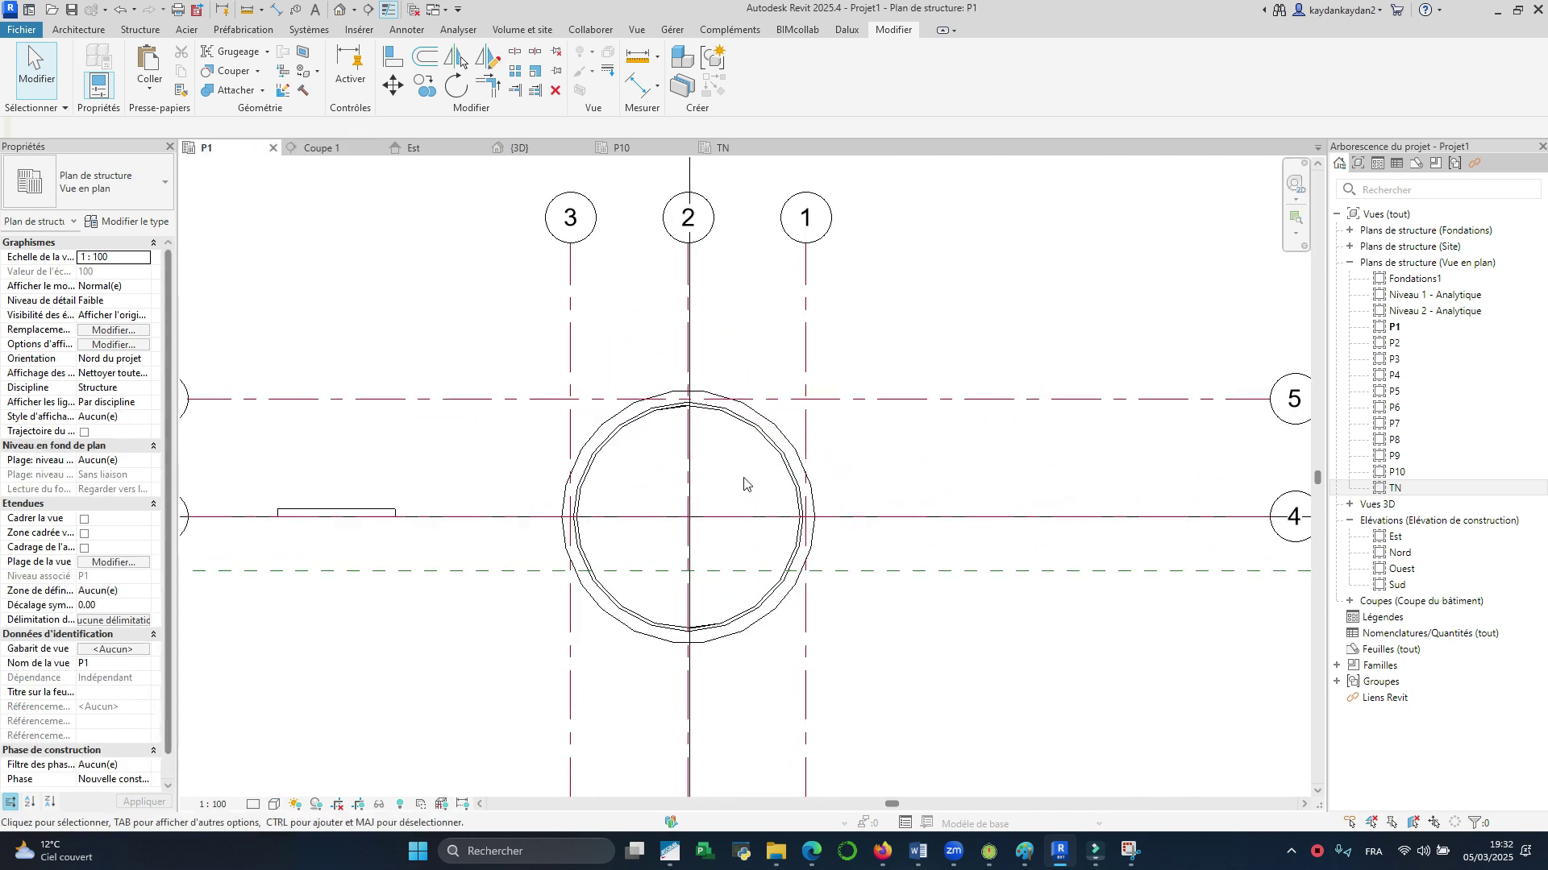
scroll(691, 442, down, 2)
scroll(690, 442, up, 3)
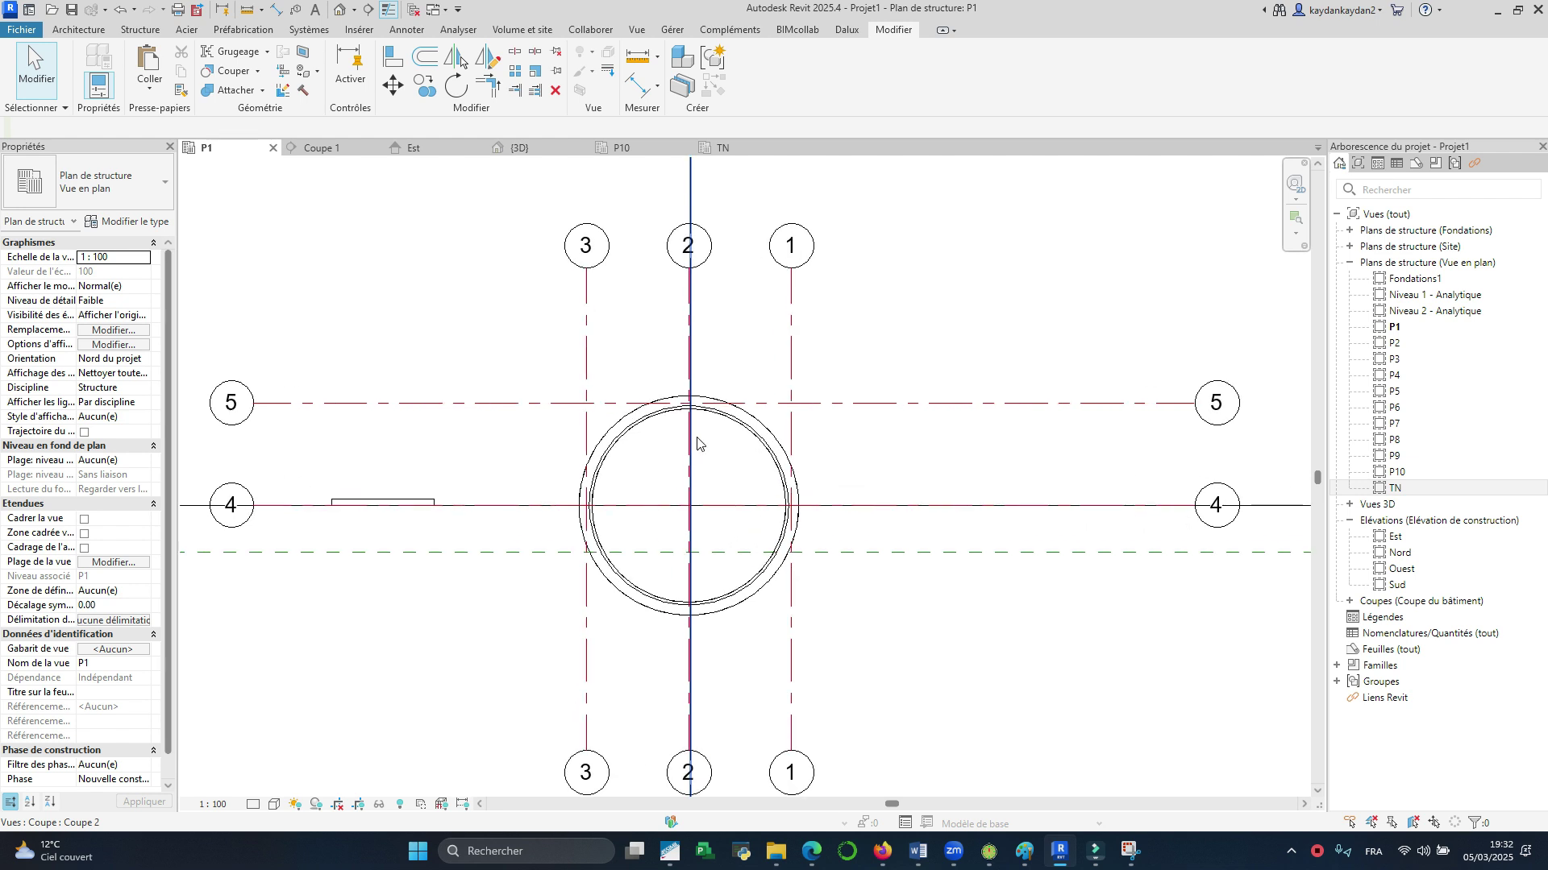
scroll(691, 431, down, 2)
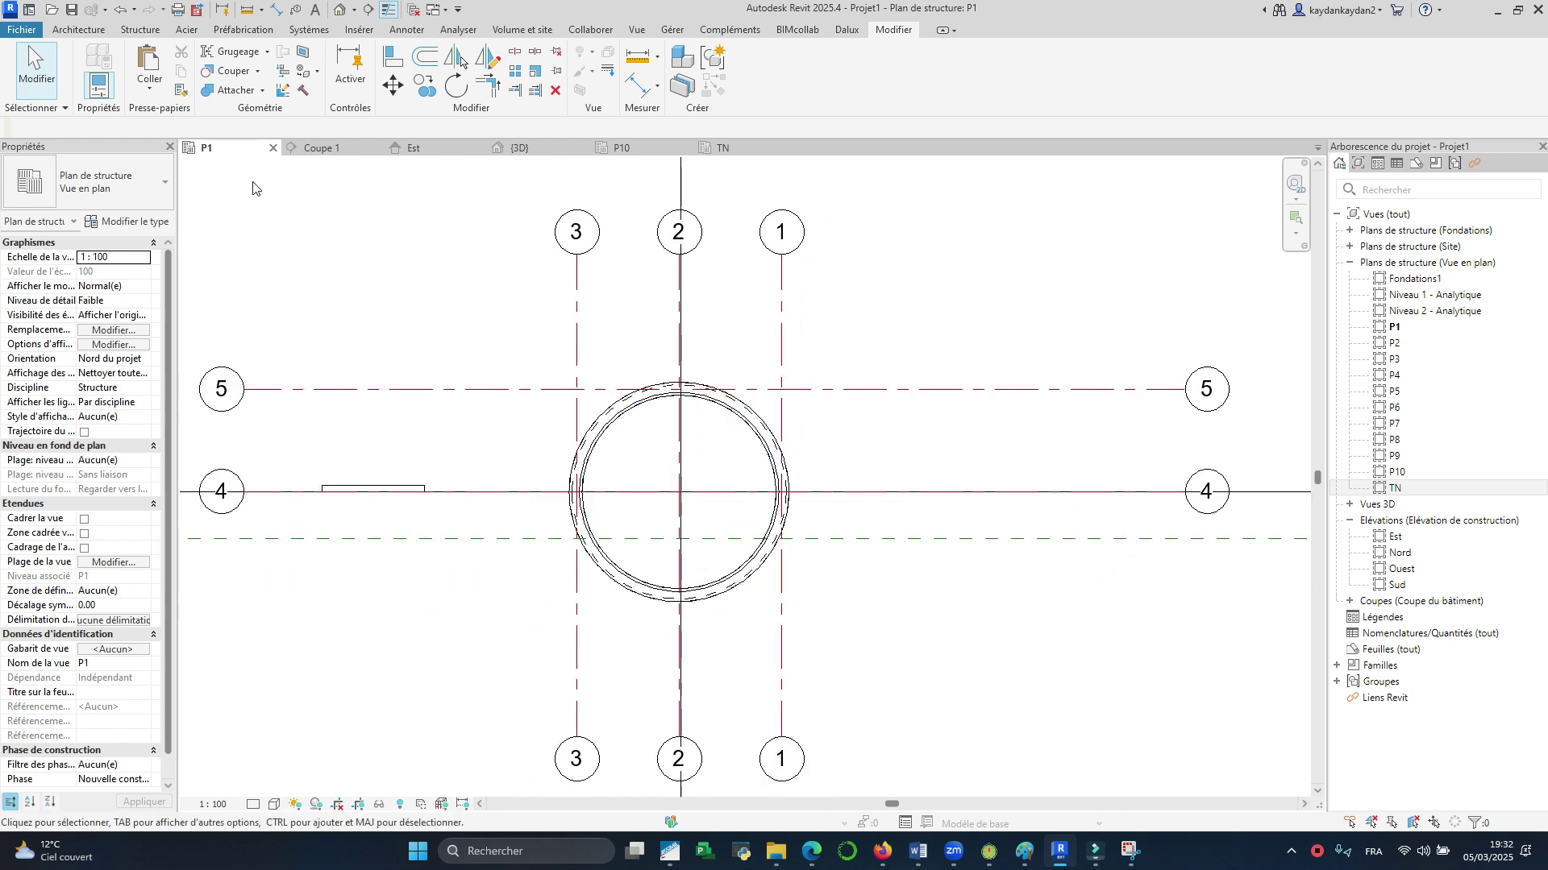
click(137, 29)
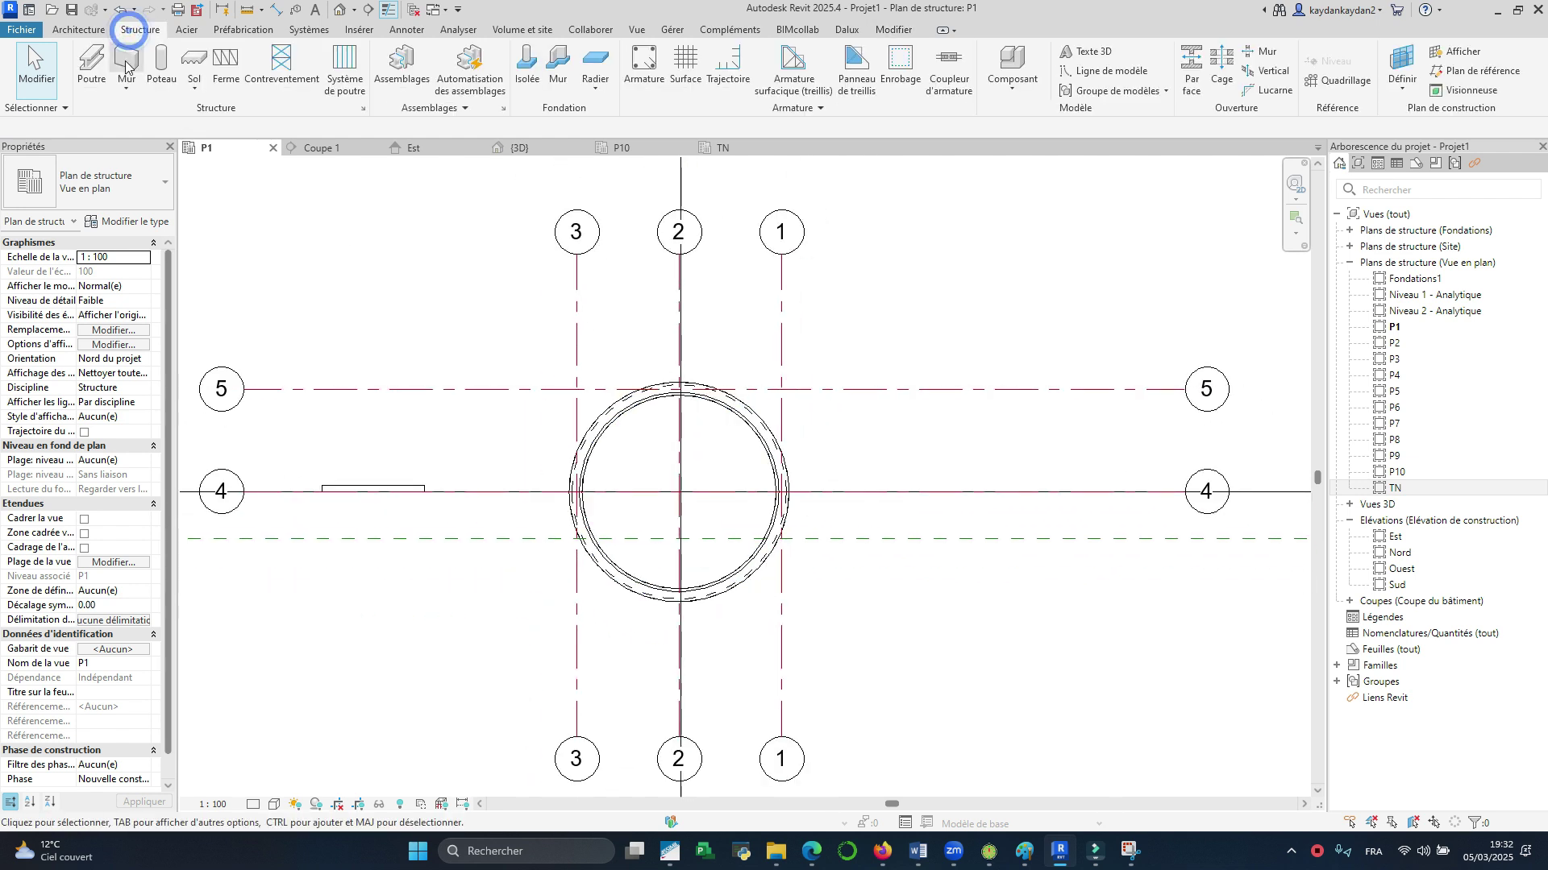
click(125, 182)
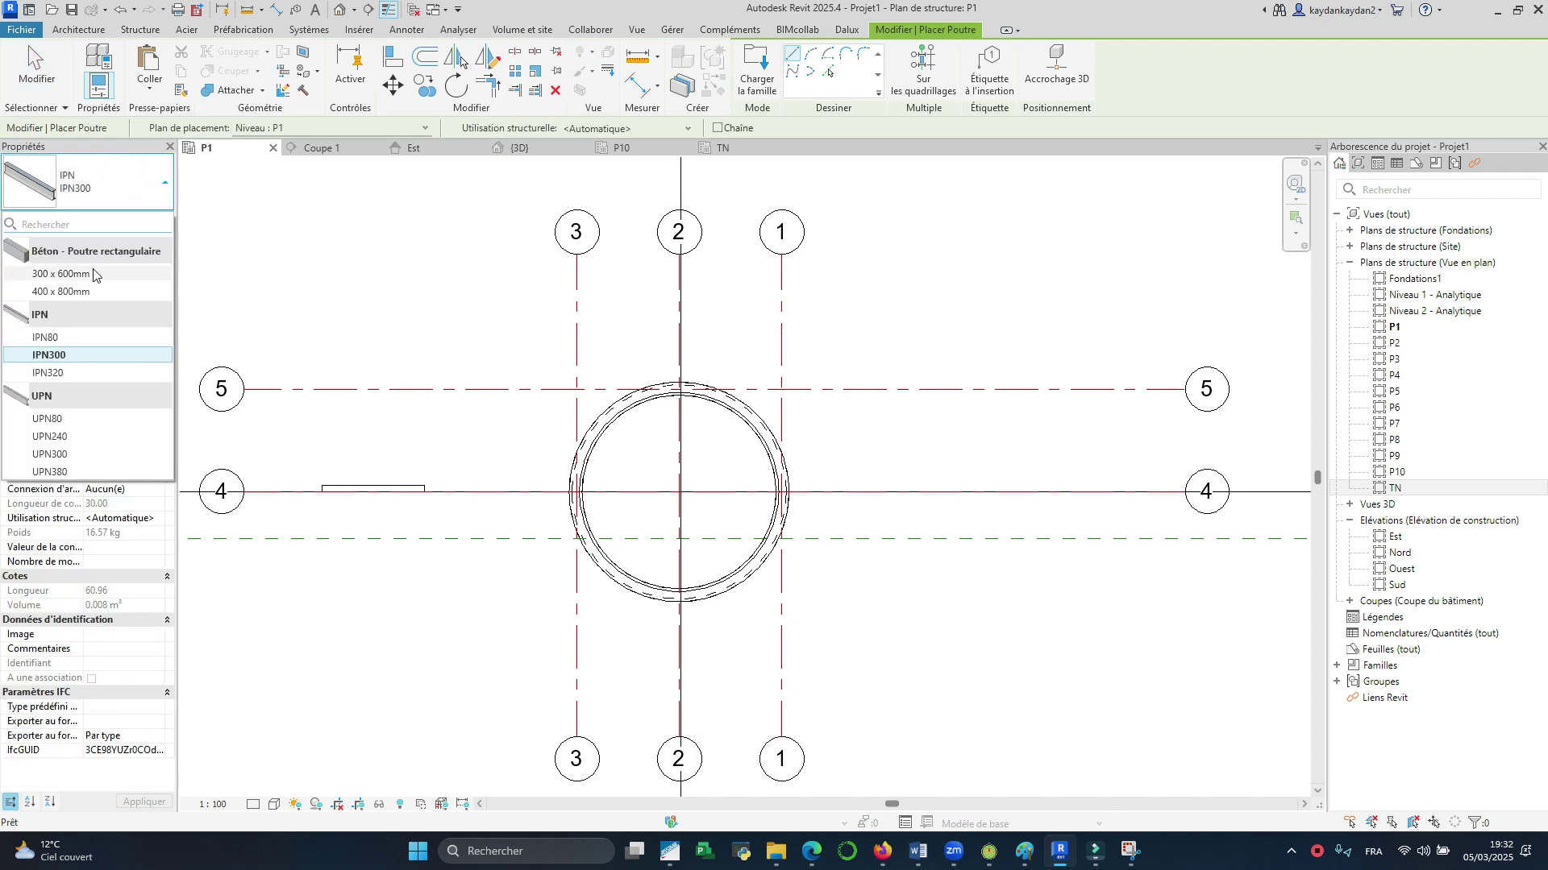
click(94, 275)
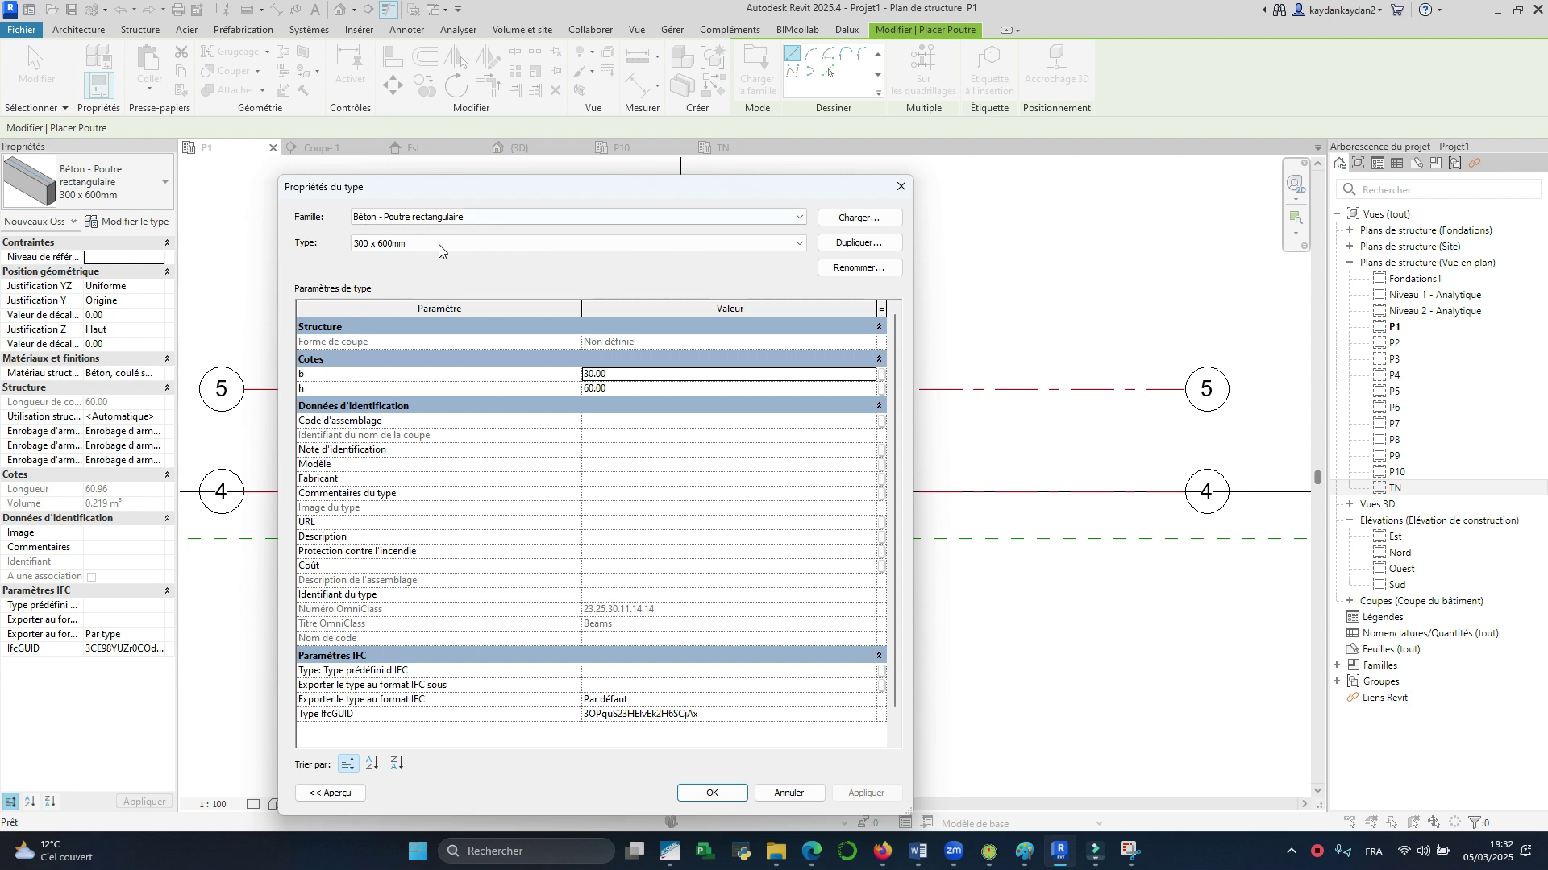
click(856, 243)
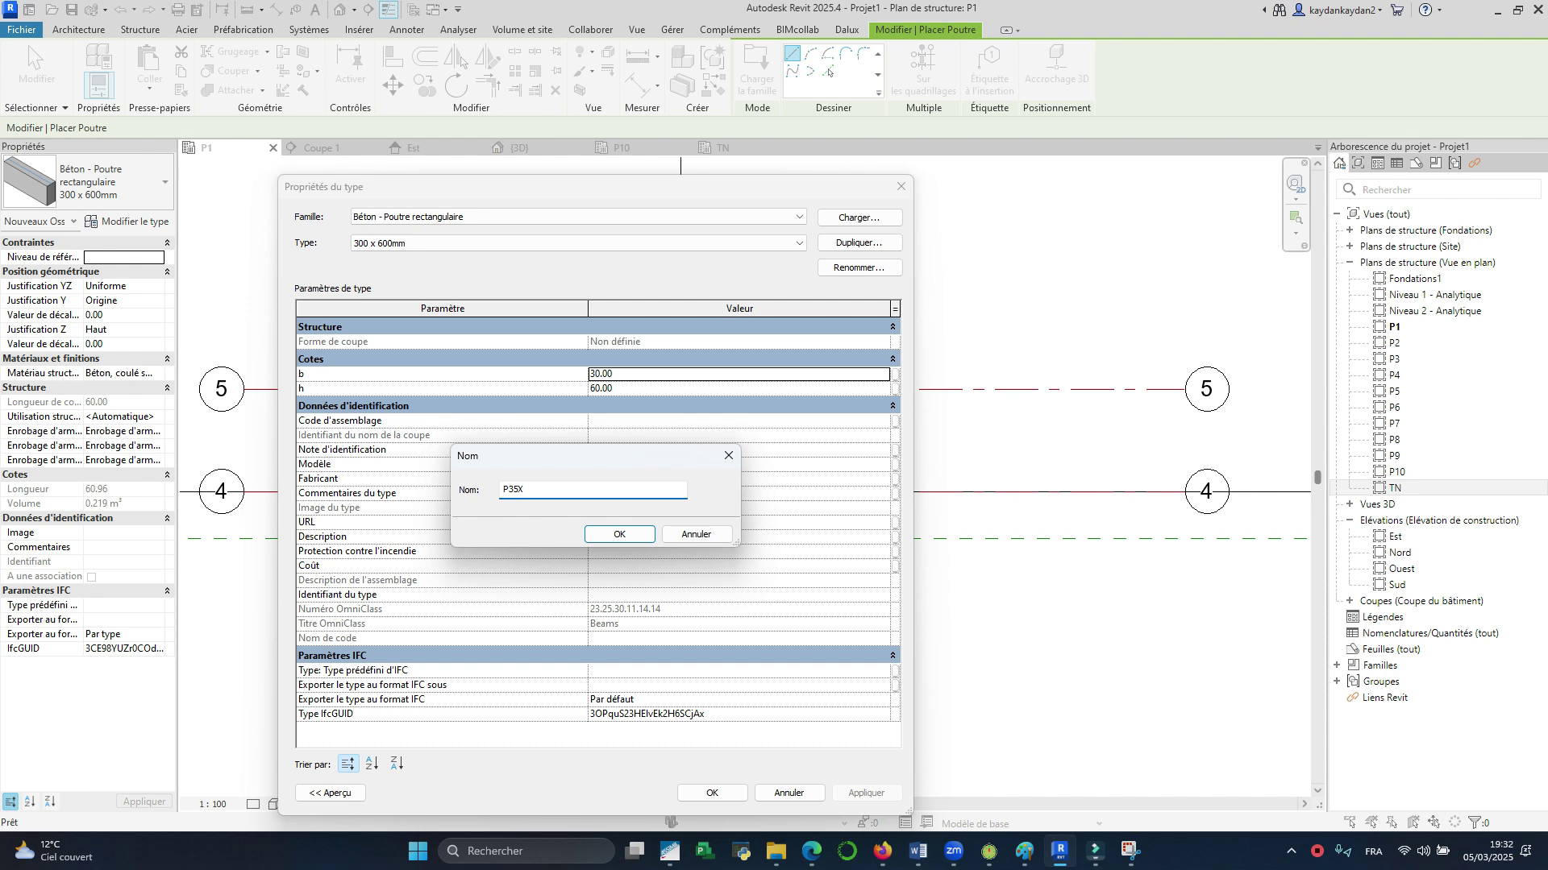
click(616, 534)
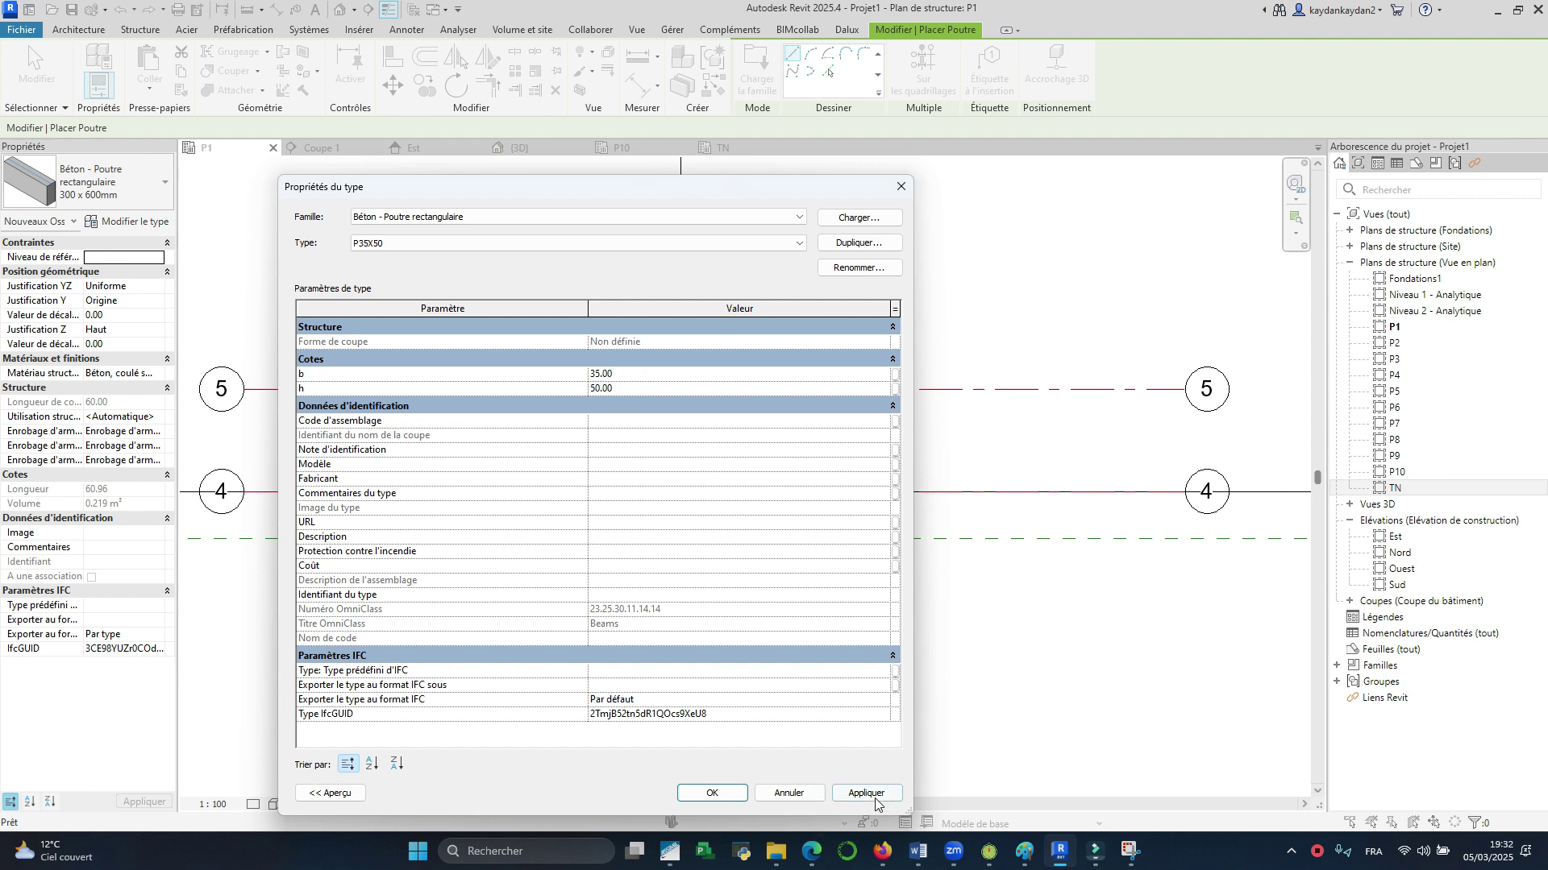
click(710, 795)
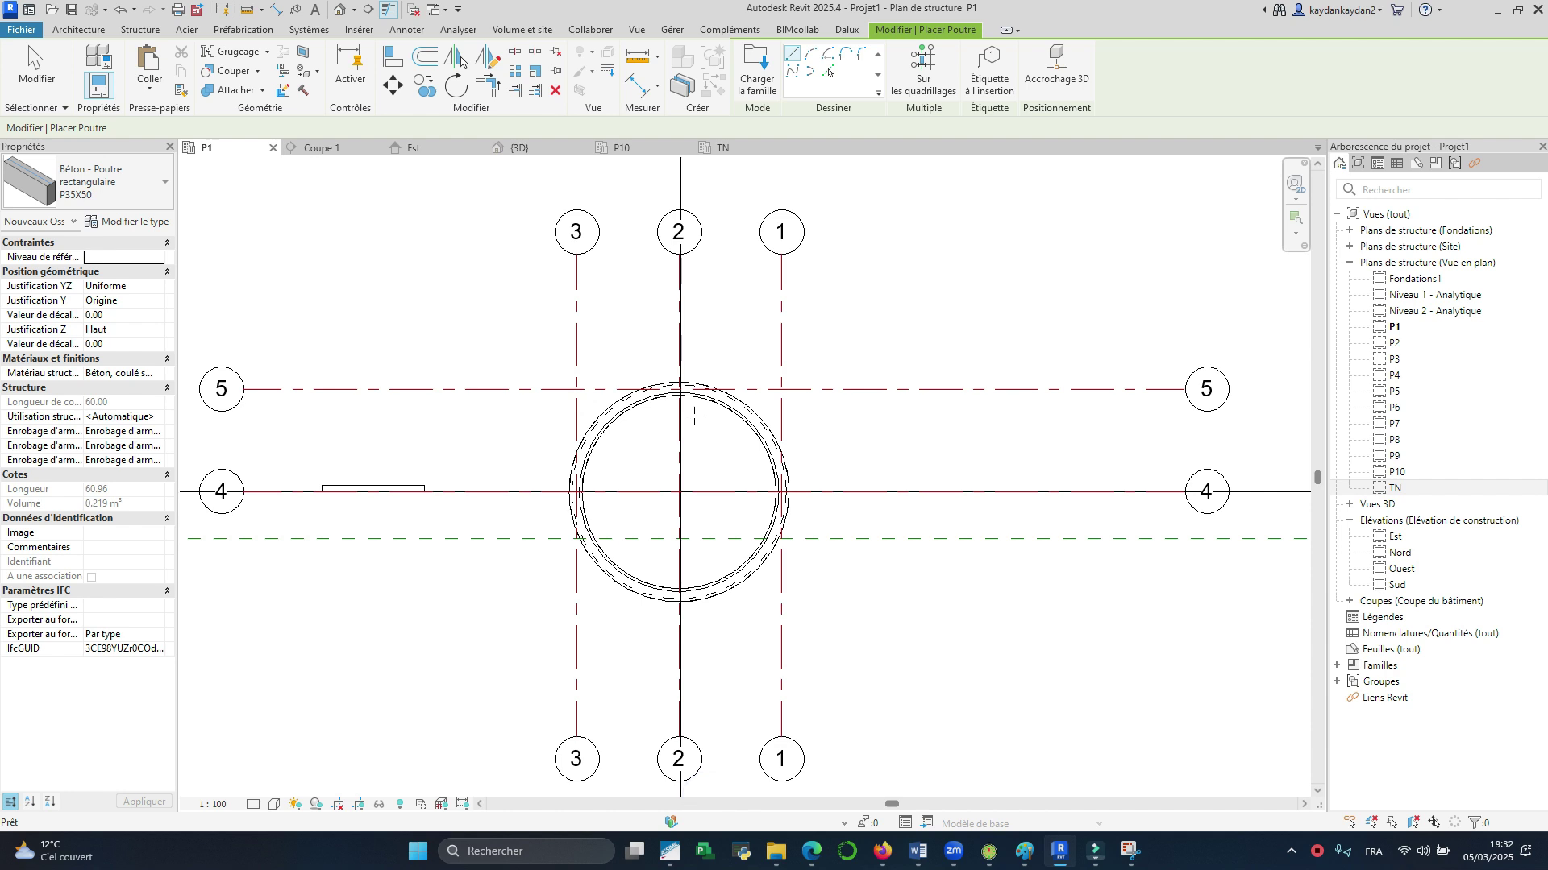
Step: Place a P35X50 beam along grid 2 across the shaft ring, about 610 cm long
scroll(682, 403, up, 4)
click(673, 369)
scroll(674, 366, down, 3)
scroll(679, 645, up, 2)
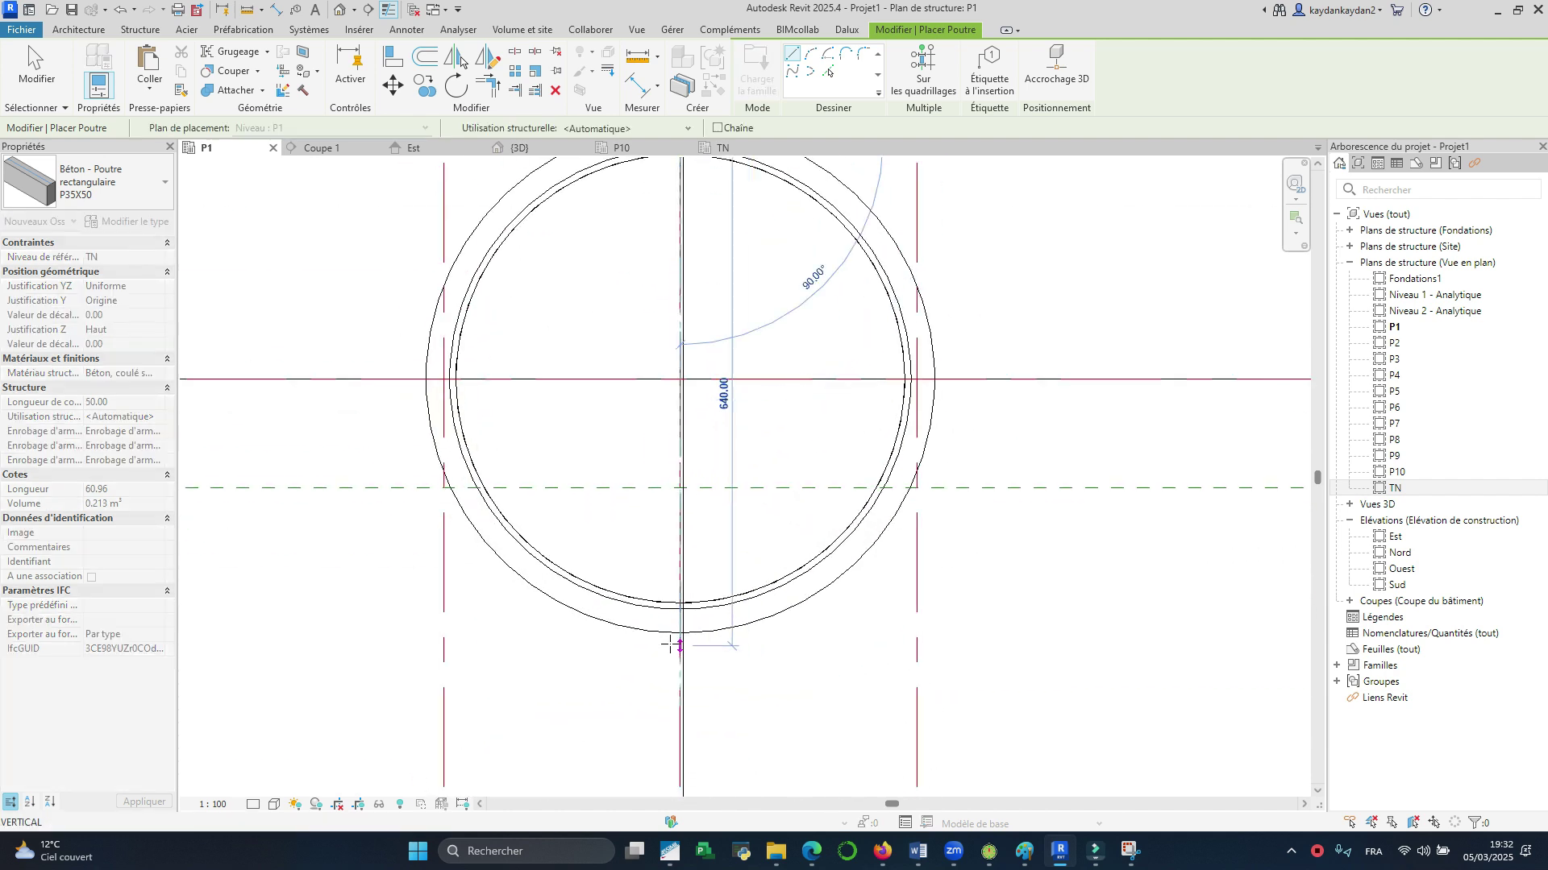
click(681, 621)
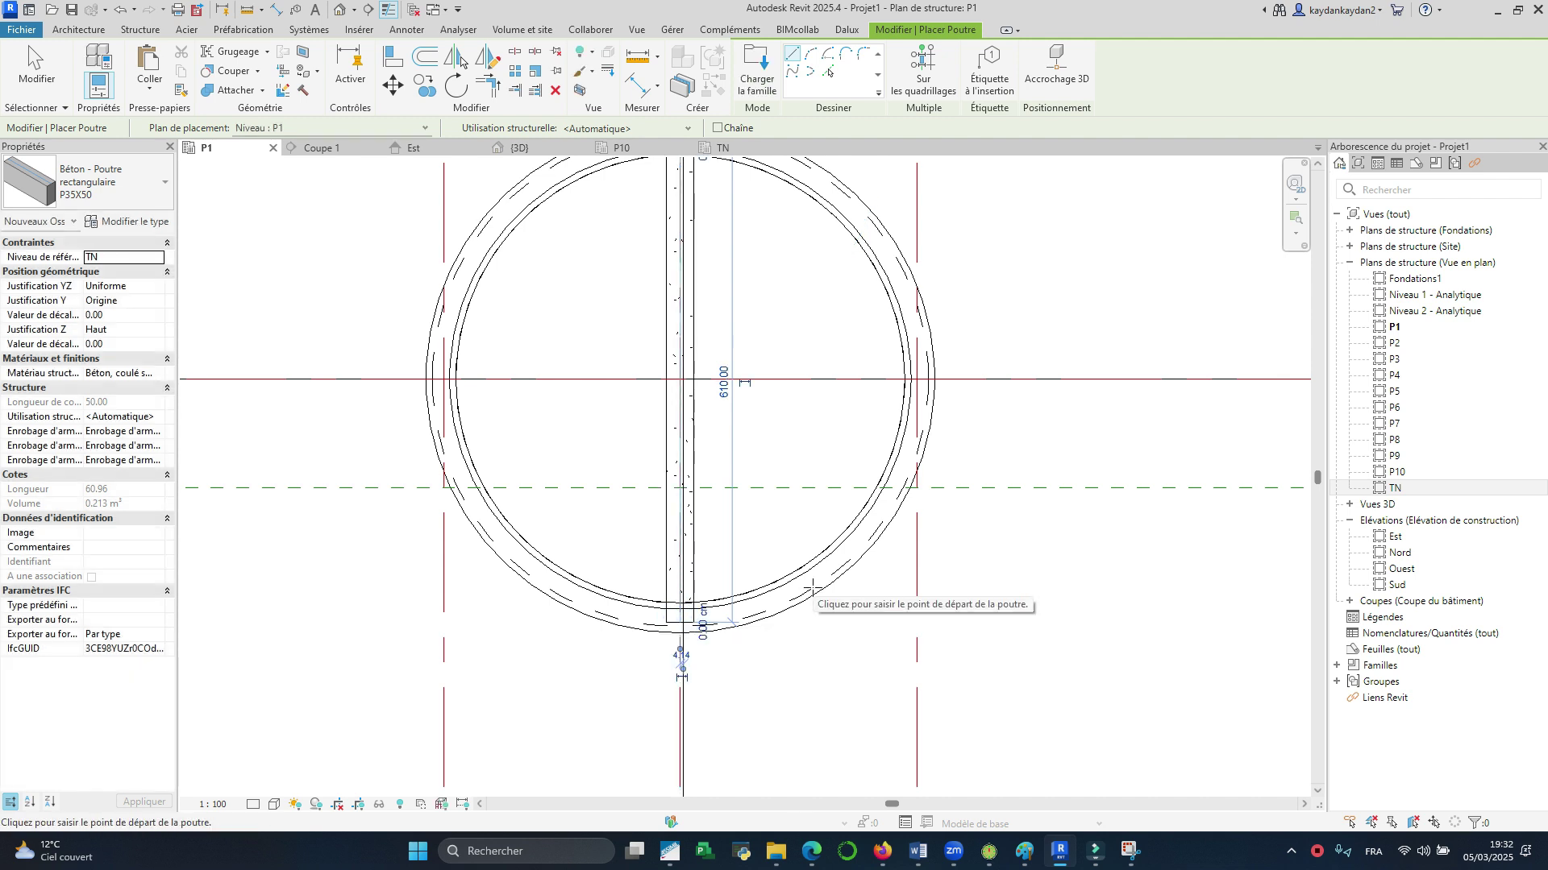
key(Escape)
key(Escape)
Step: Copy the P35X50 beam and paste it aligned to levels P2 through P10
click(706, 435)
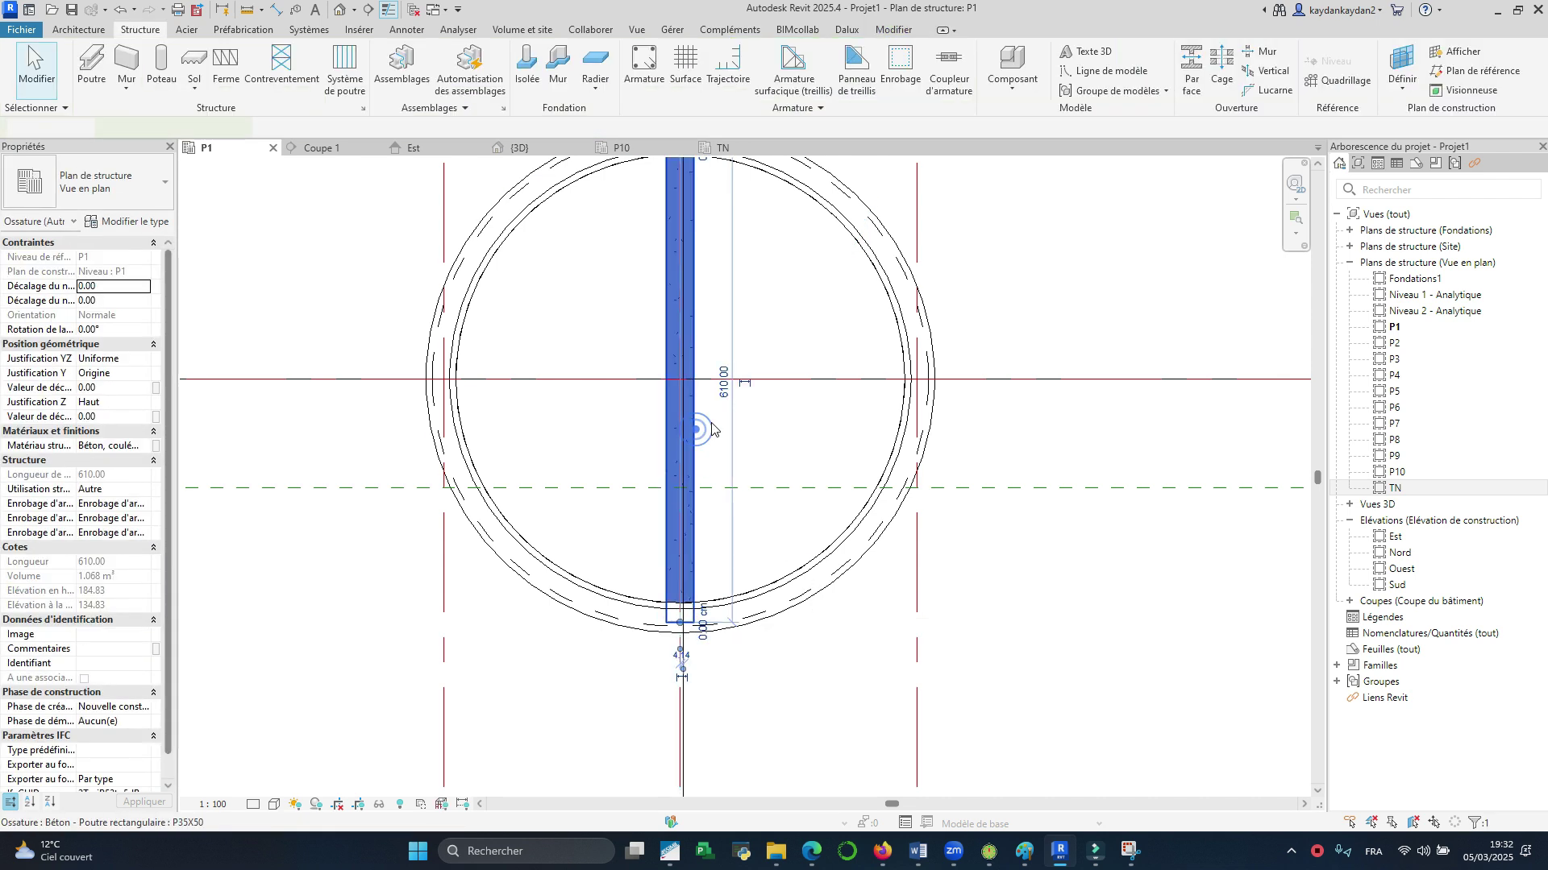
click(711, 430)
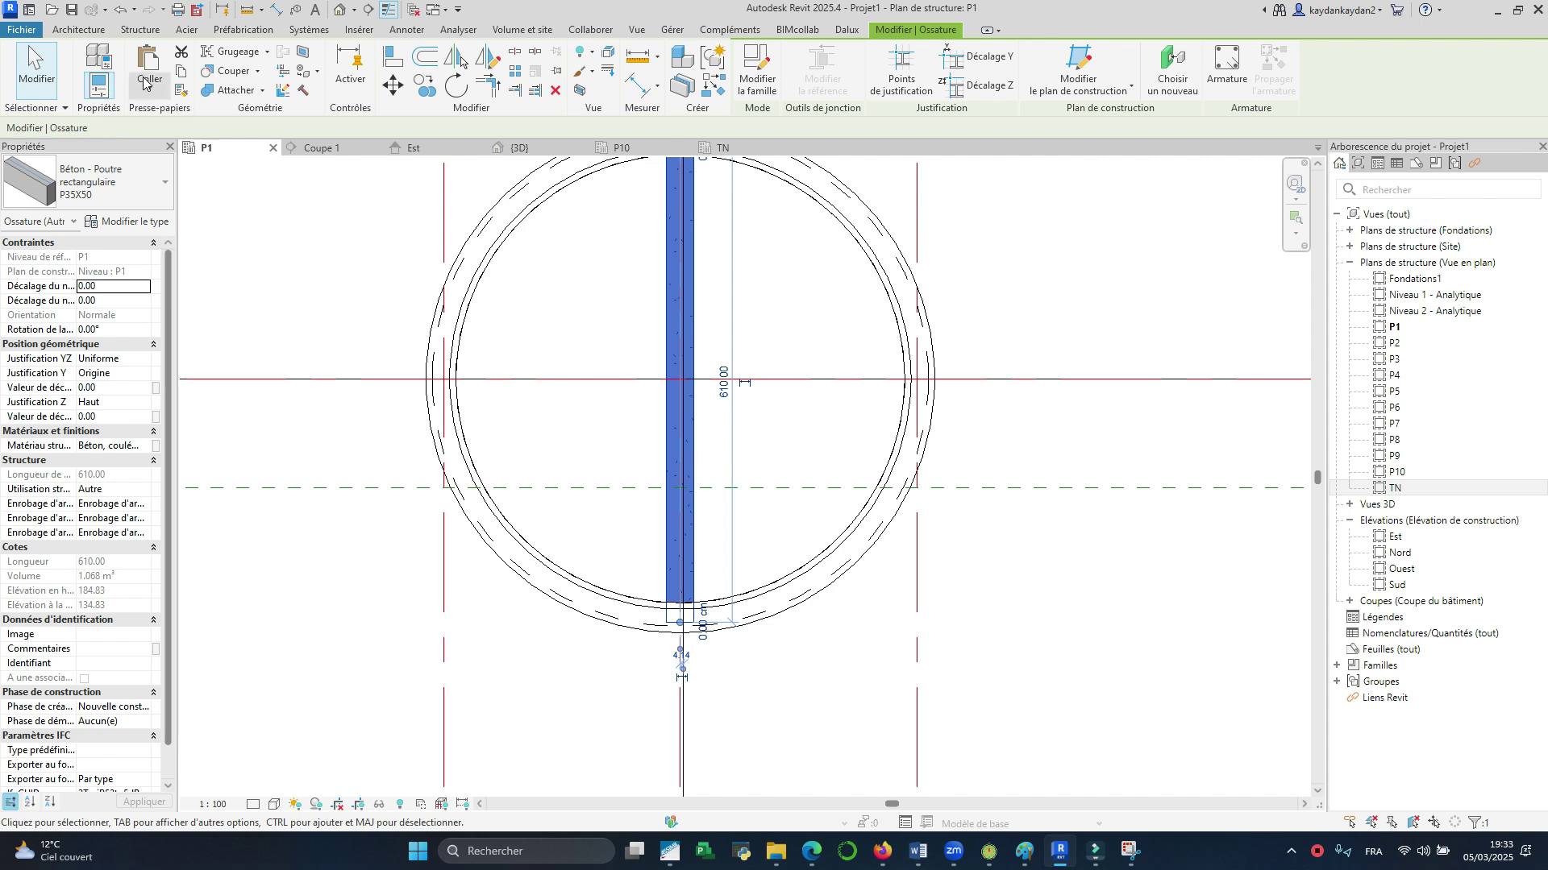
click(181, 74)
click(146, 98)
click(193, 161)
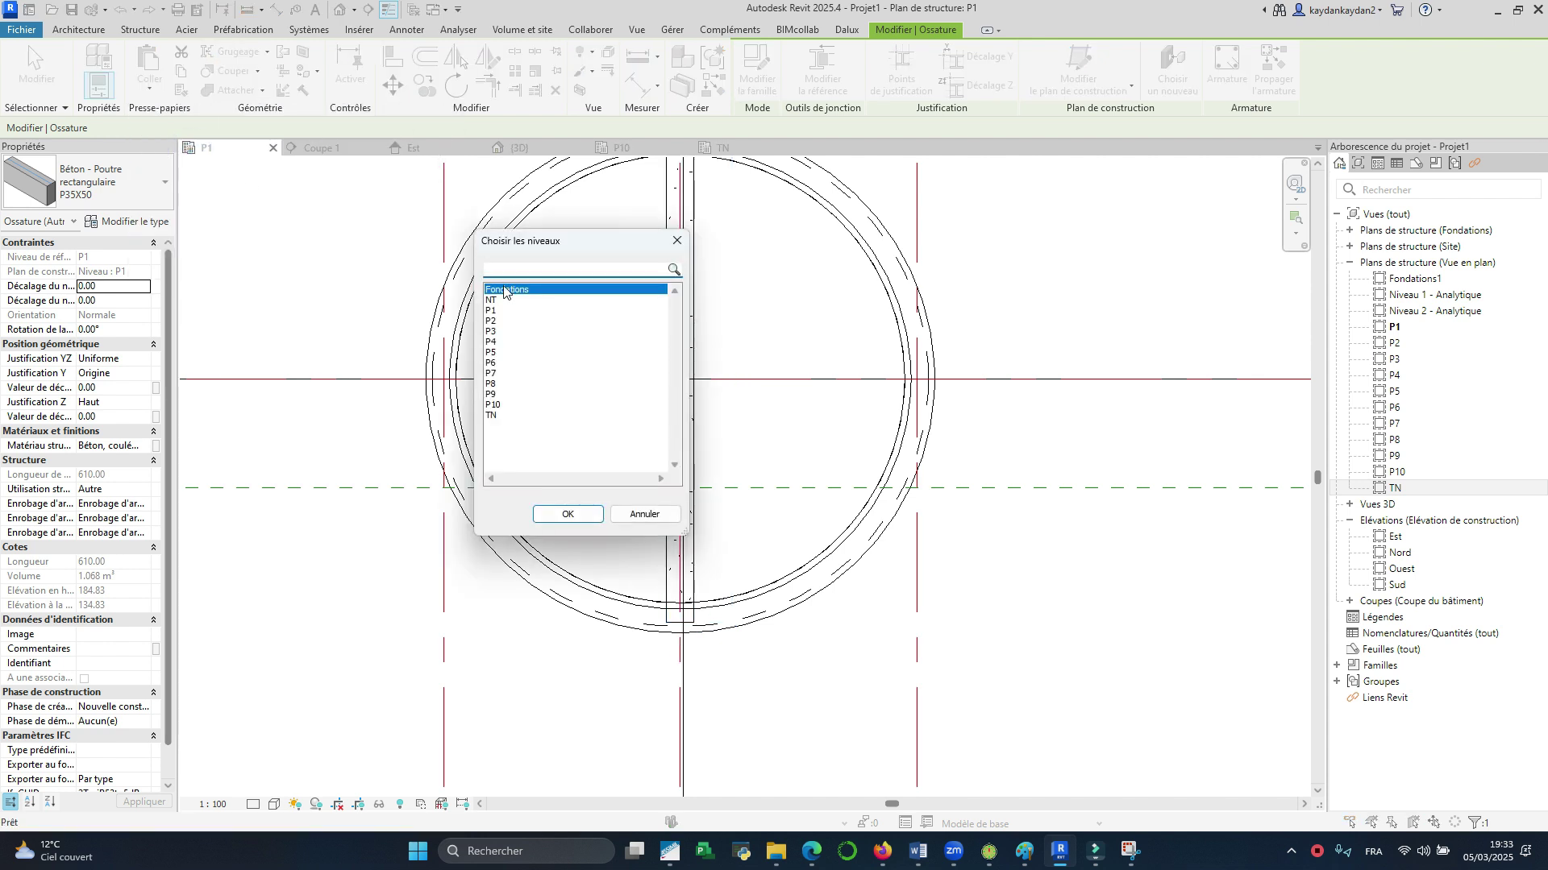
click(502, 321)
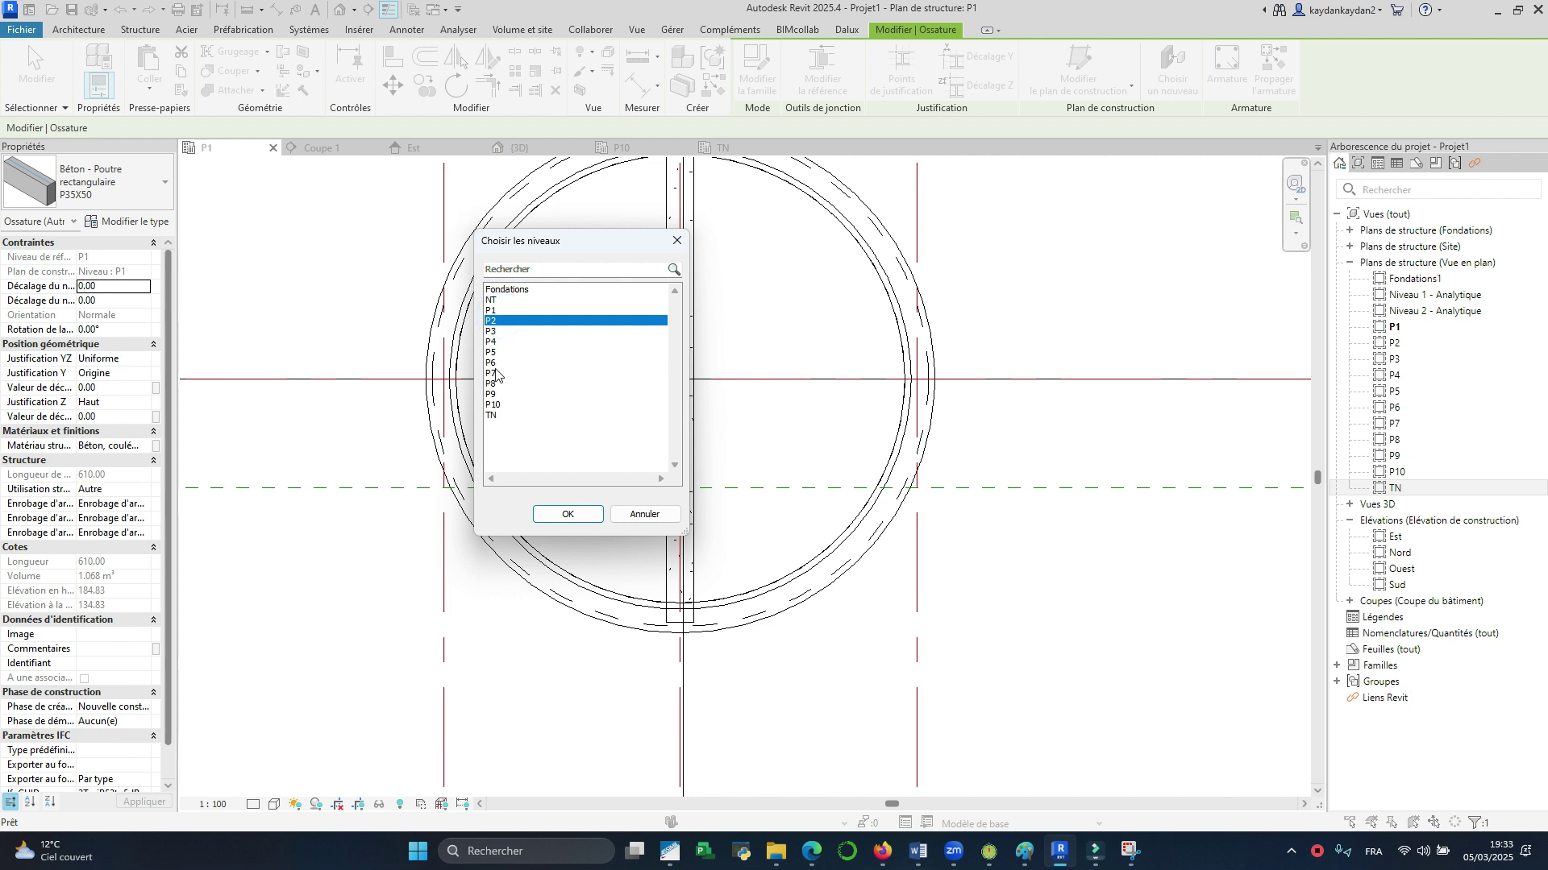
shift+click(492, 405)
click(569, 515)
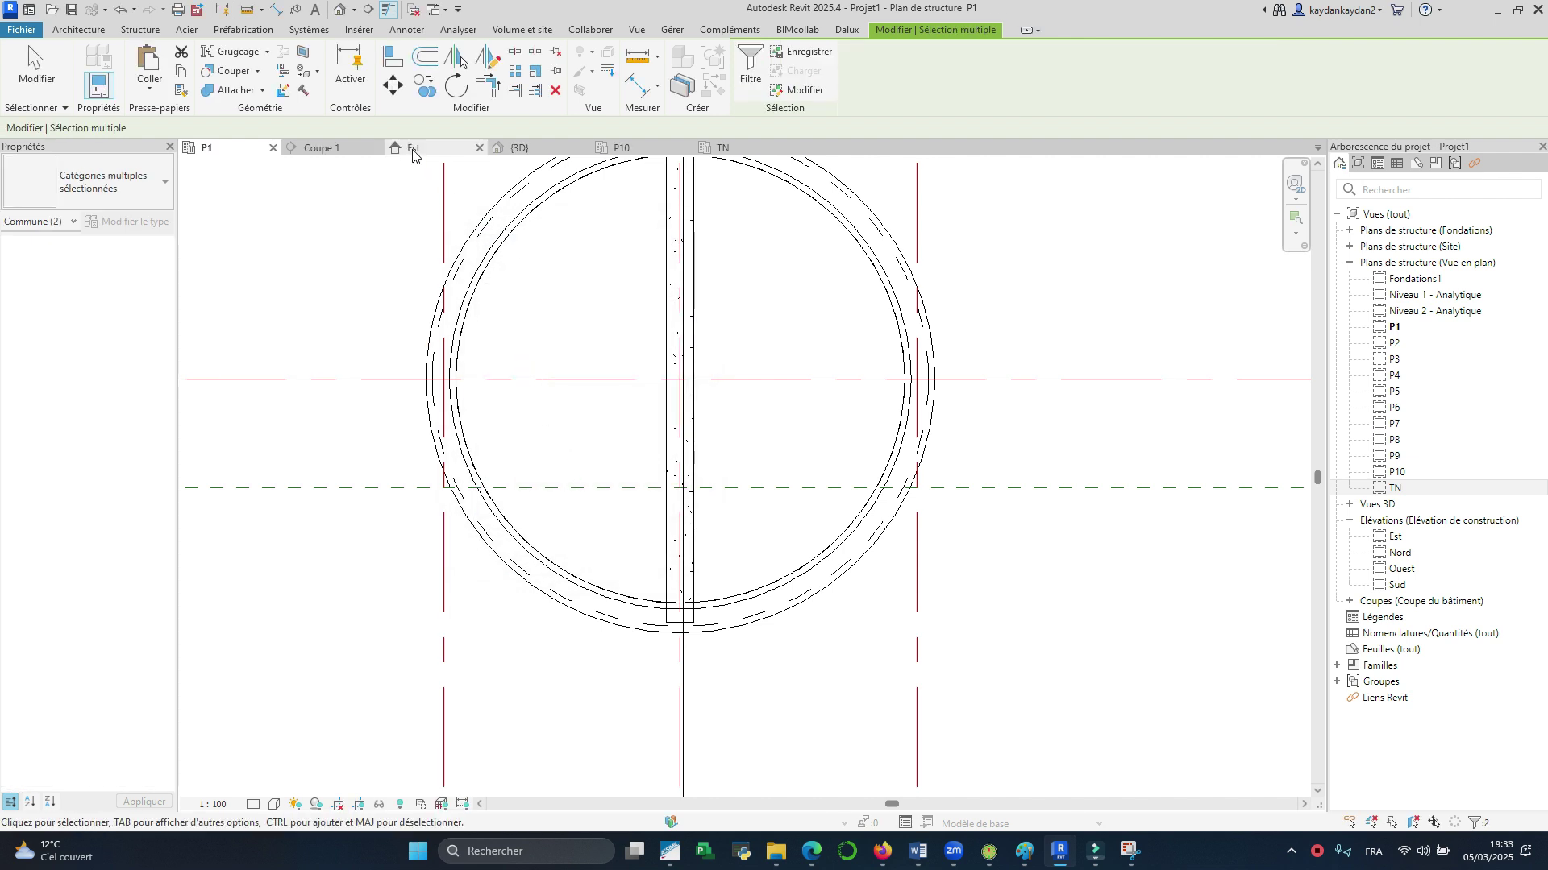
Step: In the Coupe 1 section, delete the selected beam copy just below the +57,21 level
click(342, 149)
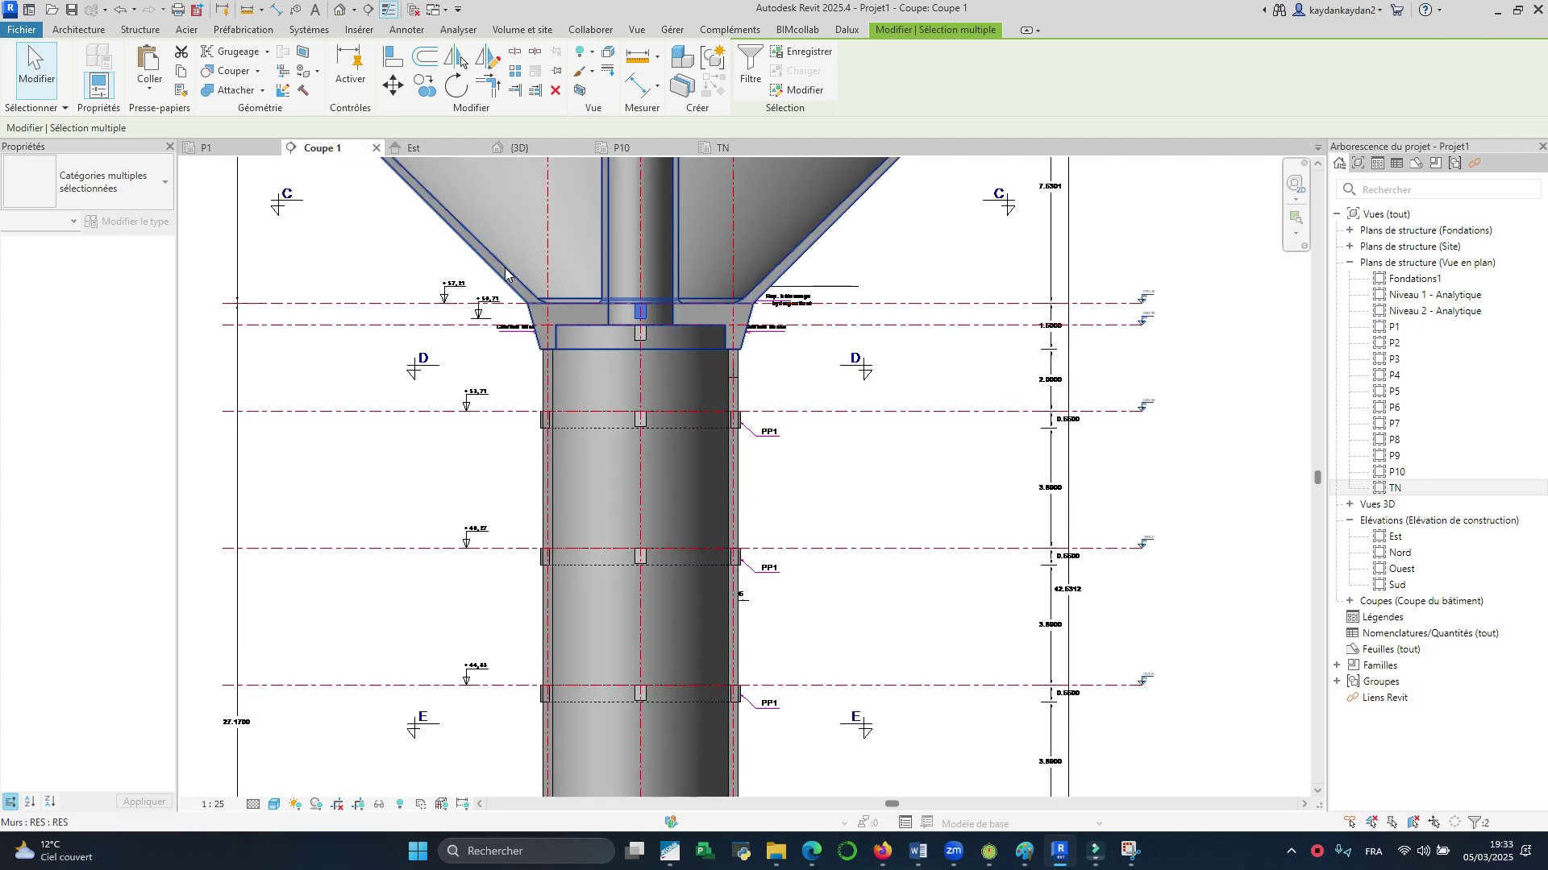
scroll(516, 274, down, 2)
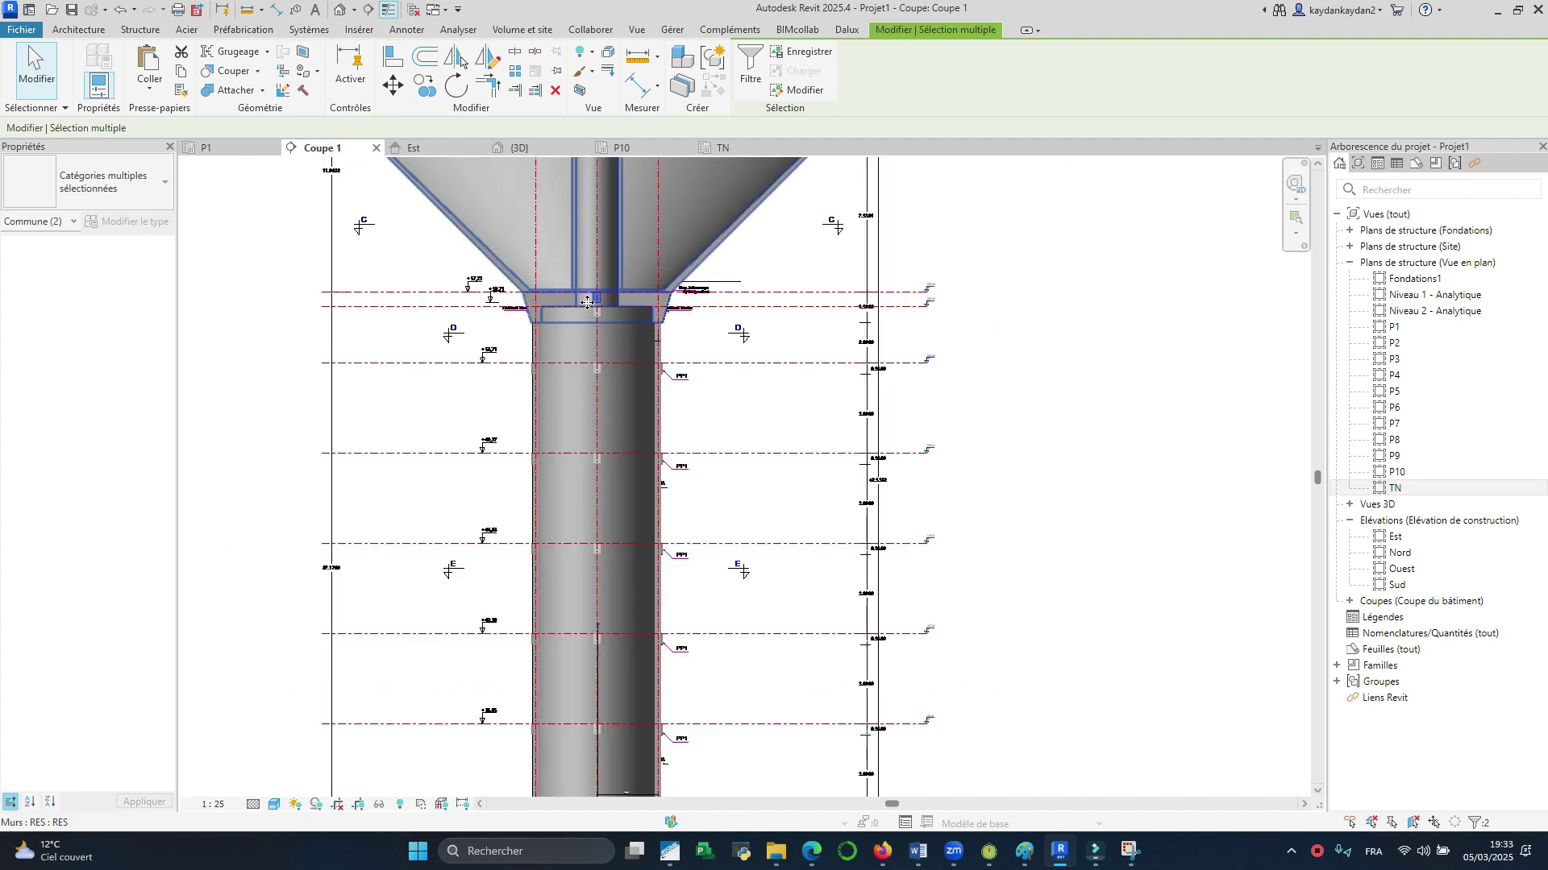
click(556, 91)
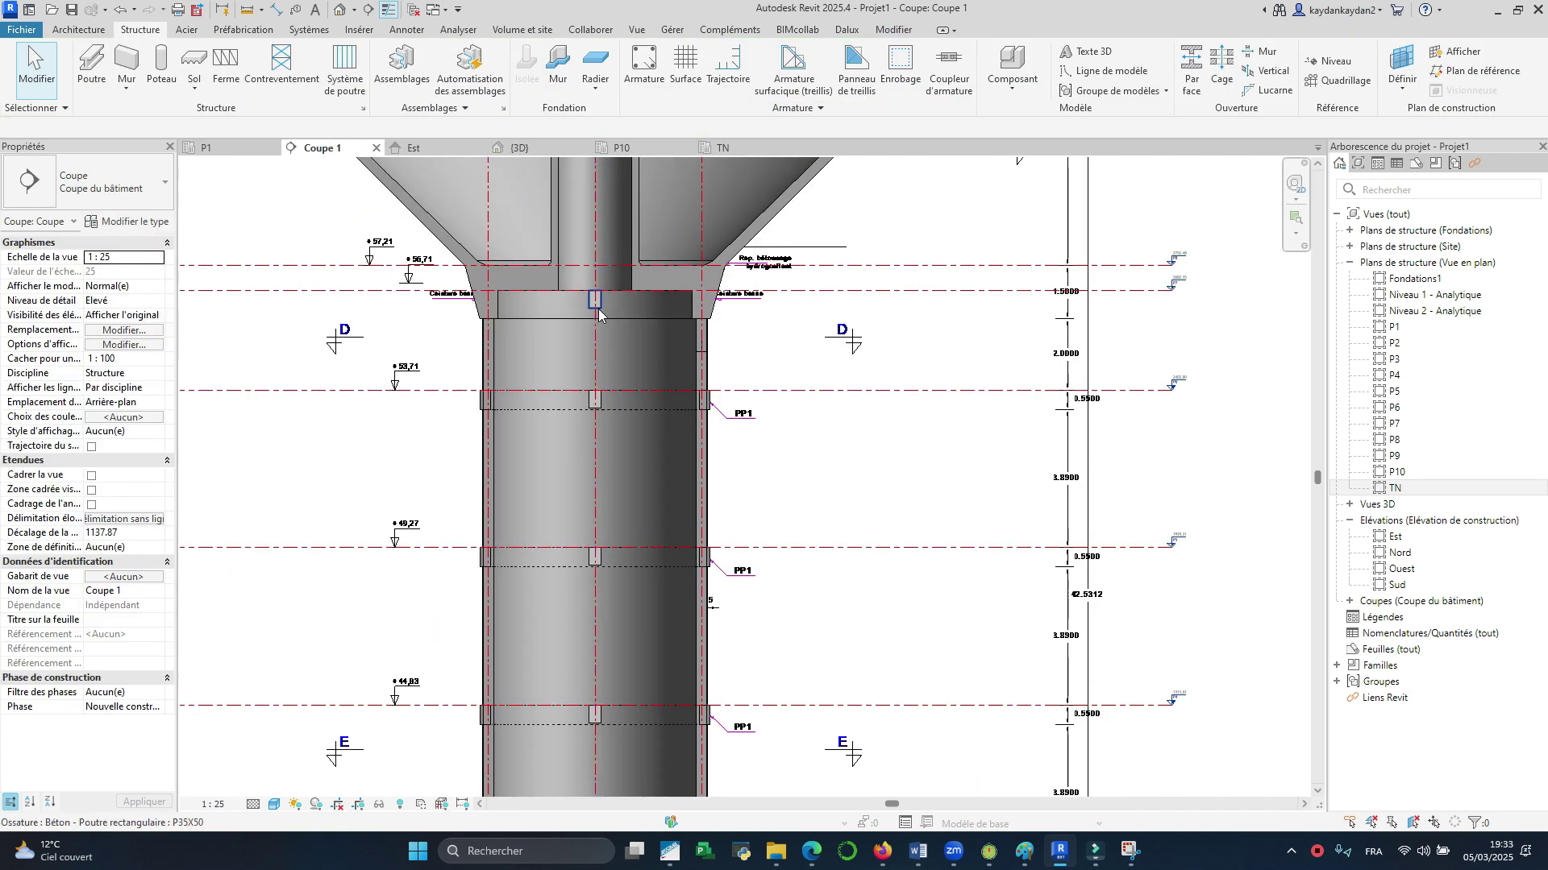
Step: Delete the P35X50 beam copy at level P7 in the Coupe 1 section, directly beneath the tank base
click(597, 306)
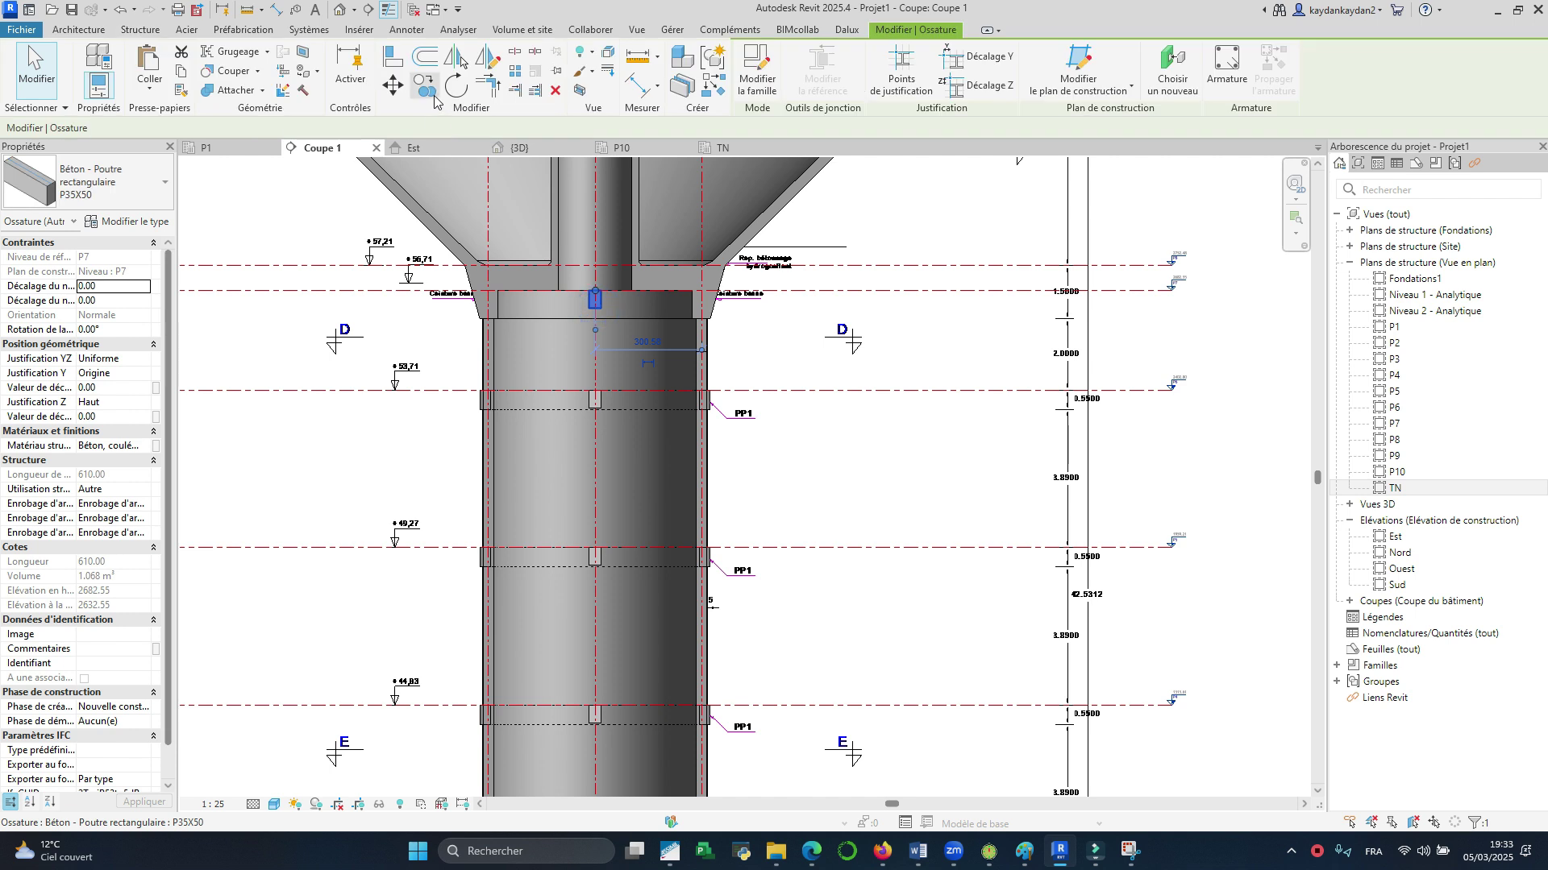
scroll(636, 369, down, 2)
key(Escape)
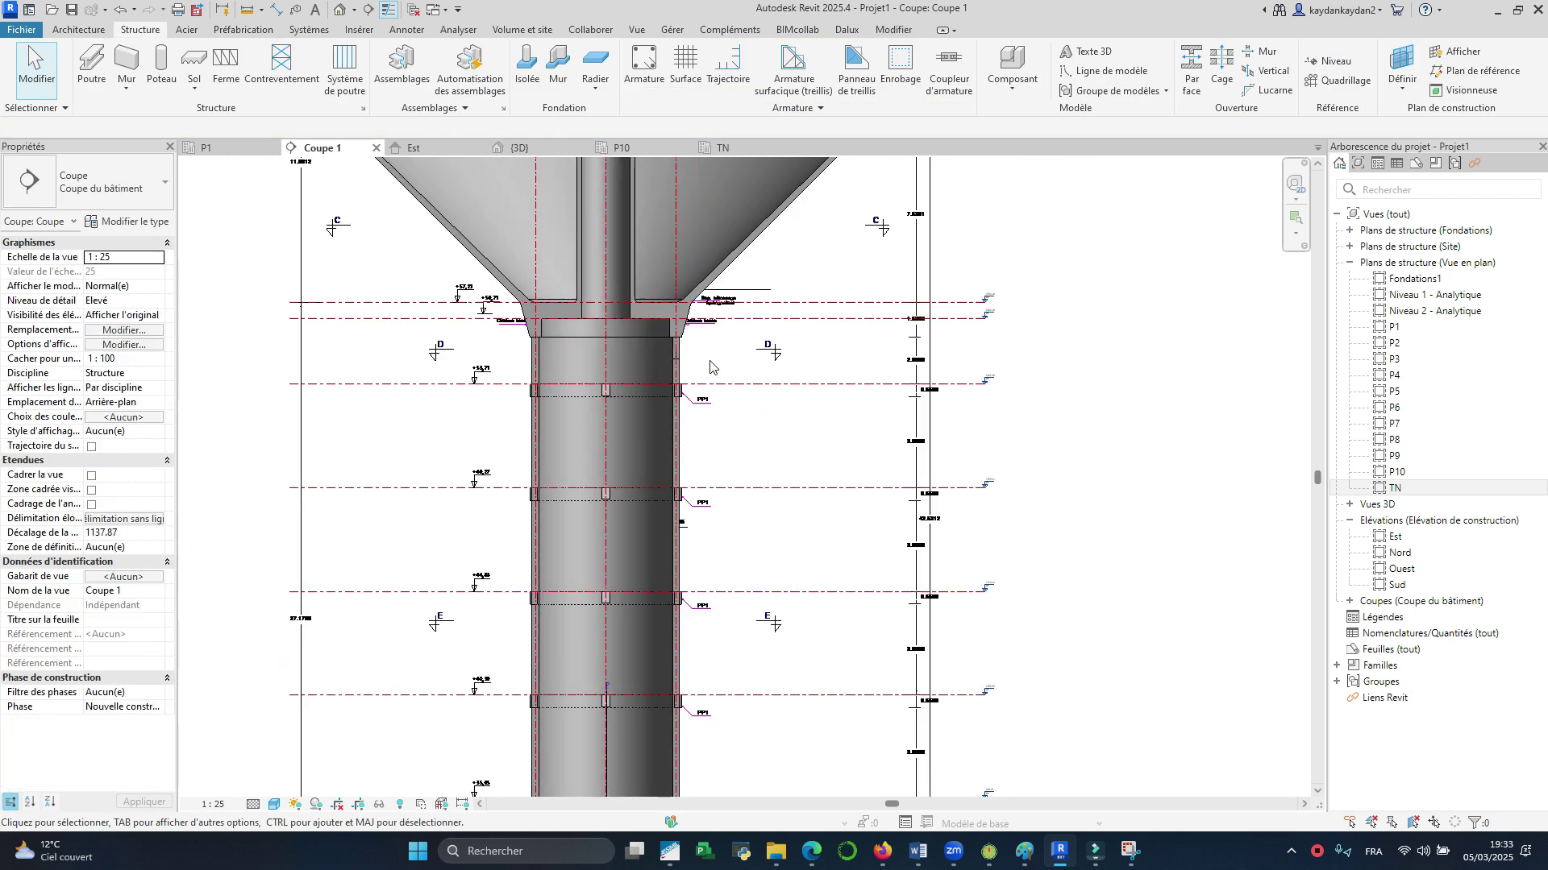
scroll(627, 506, down, 2)
scroll(586, 423, down, 2)
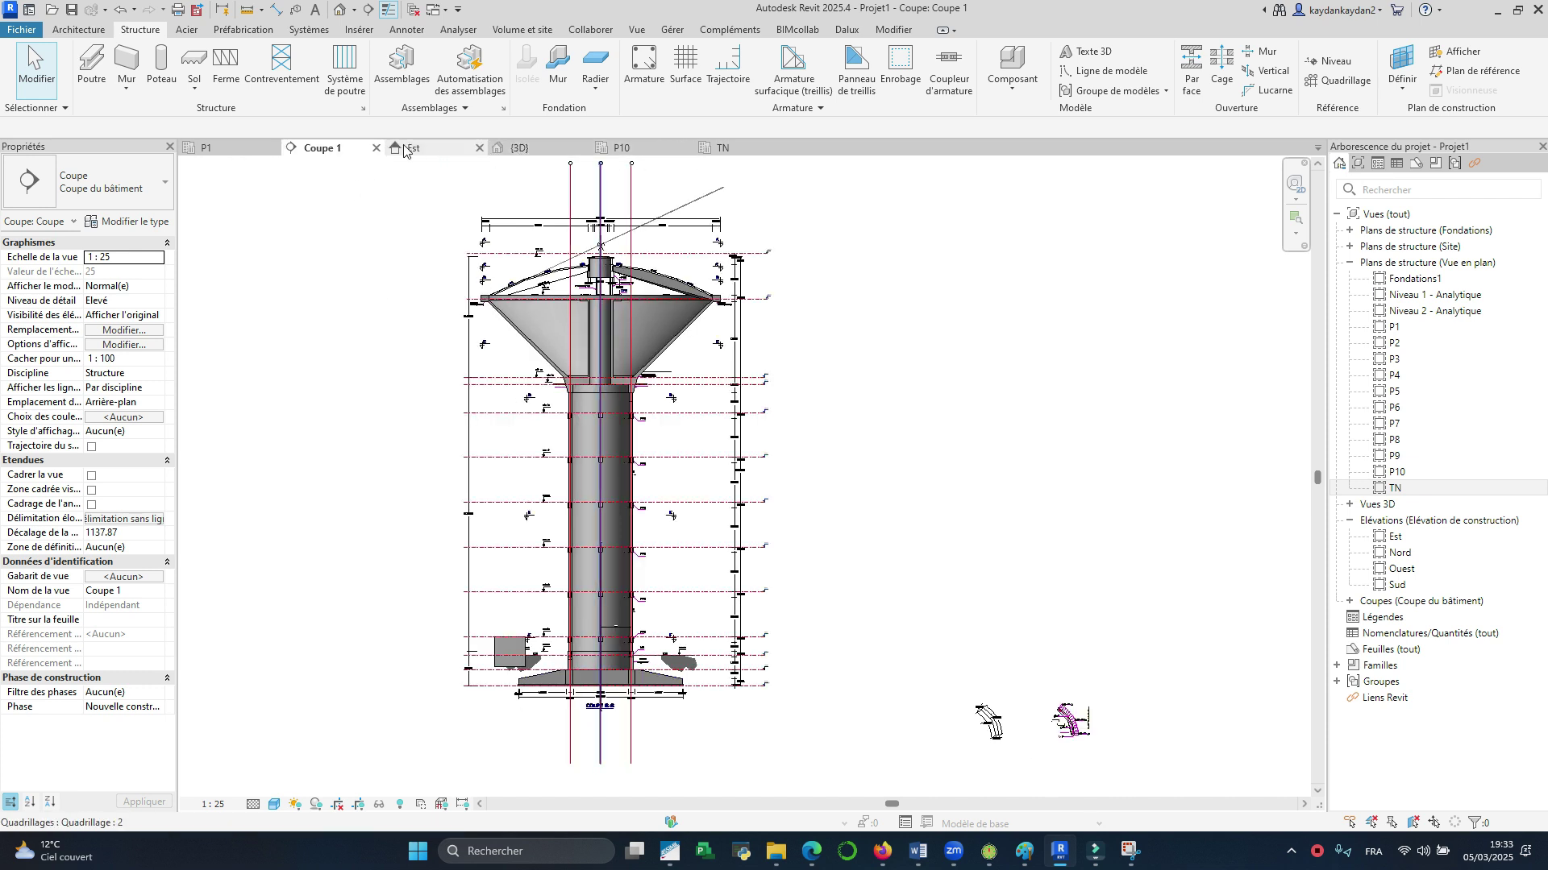
Step: In the P1 plan view, start a structural floor and duplicate the Générique 300 mm type as PL20
click(207, 148)
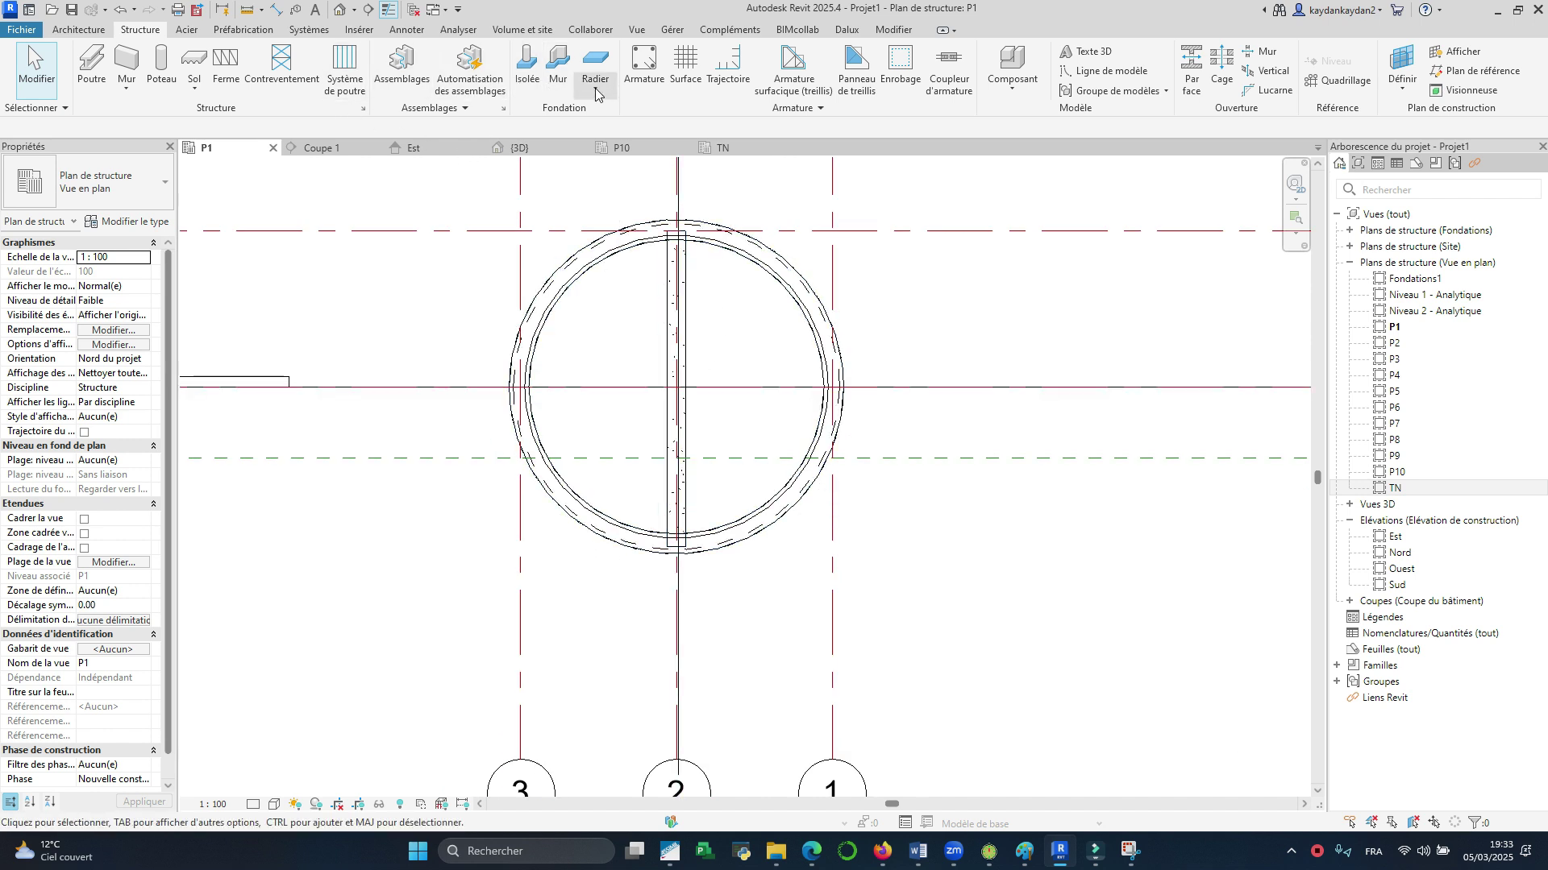
click(193, 79)
click(215, 119)
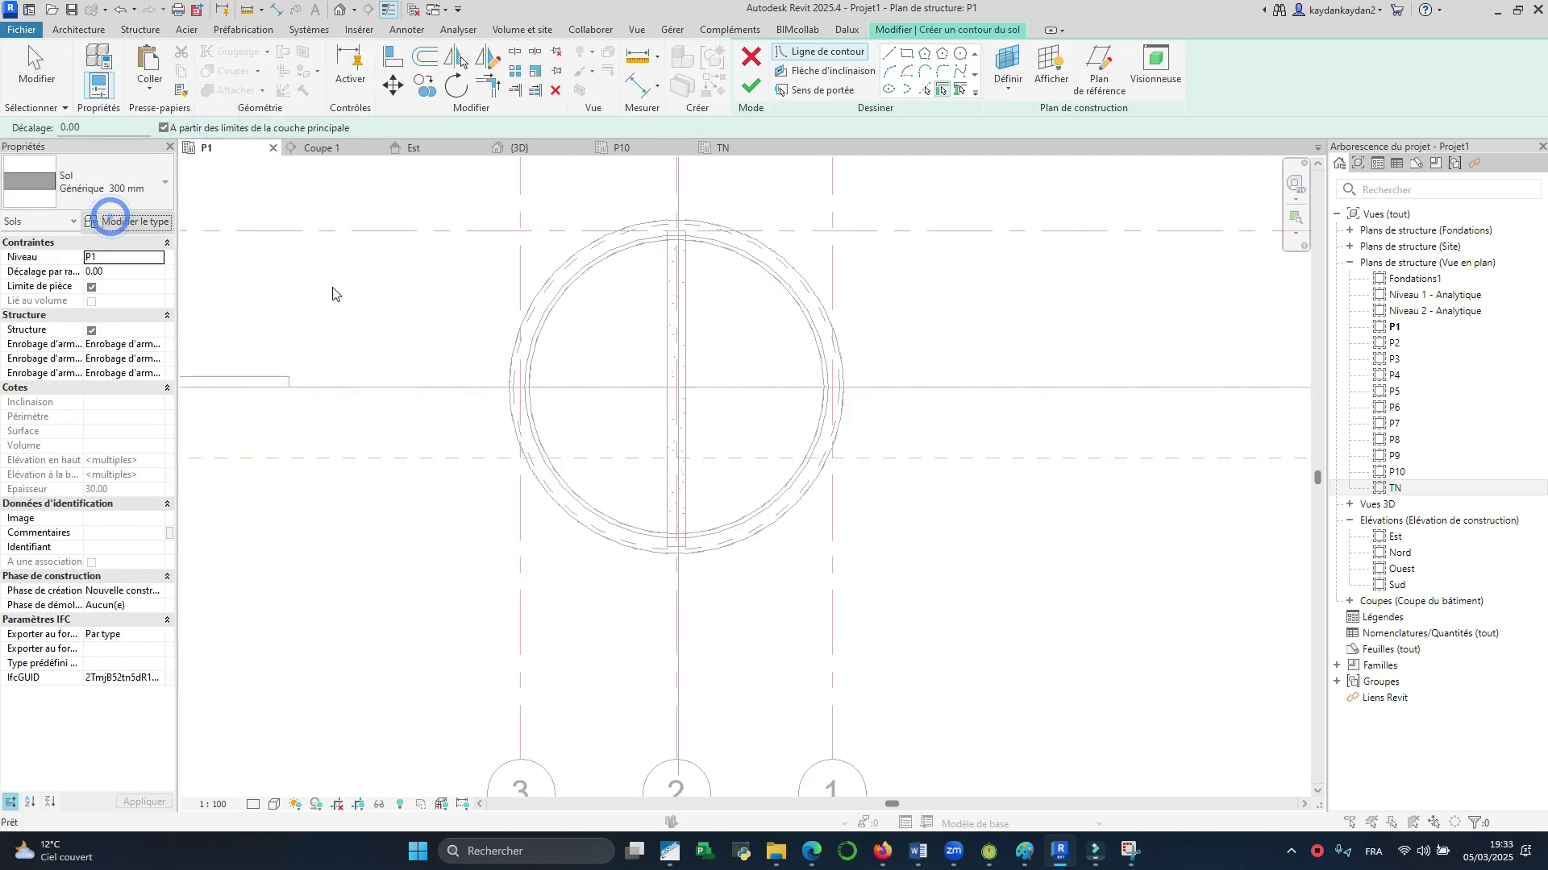
click(111, 221)
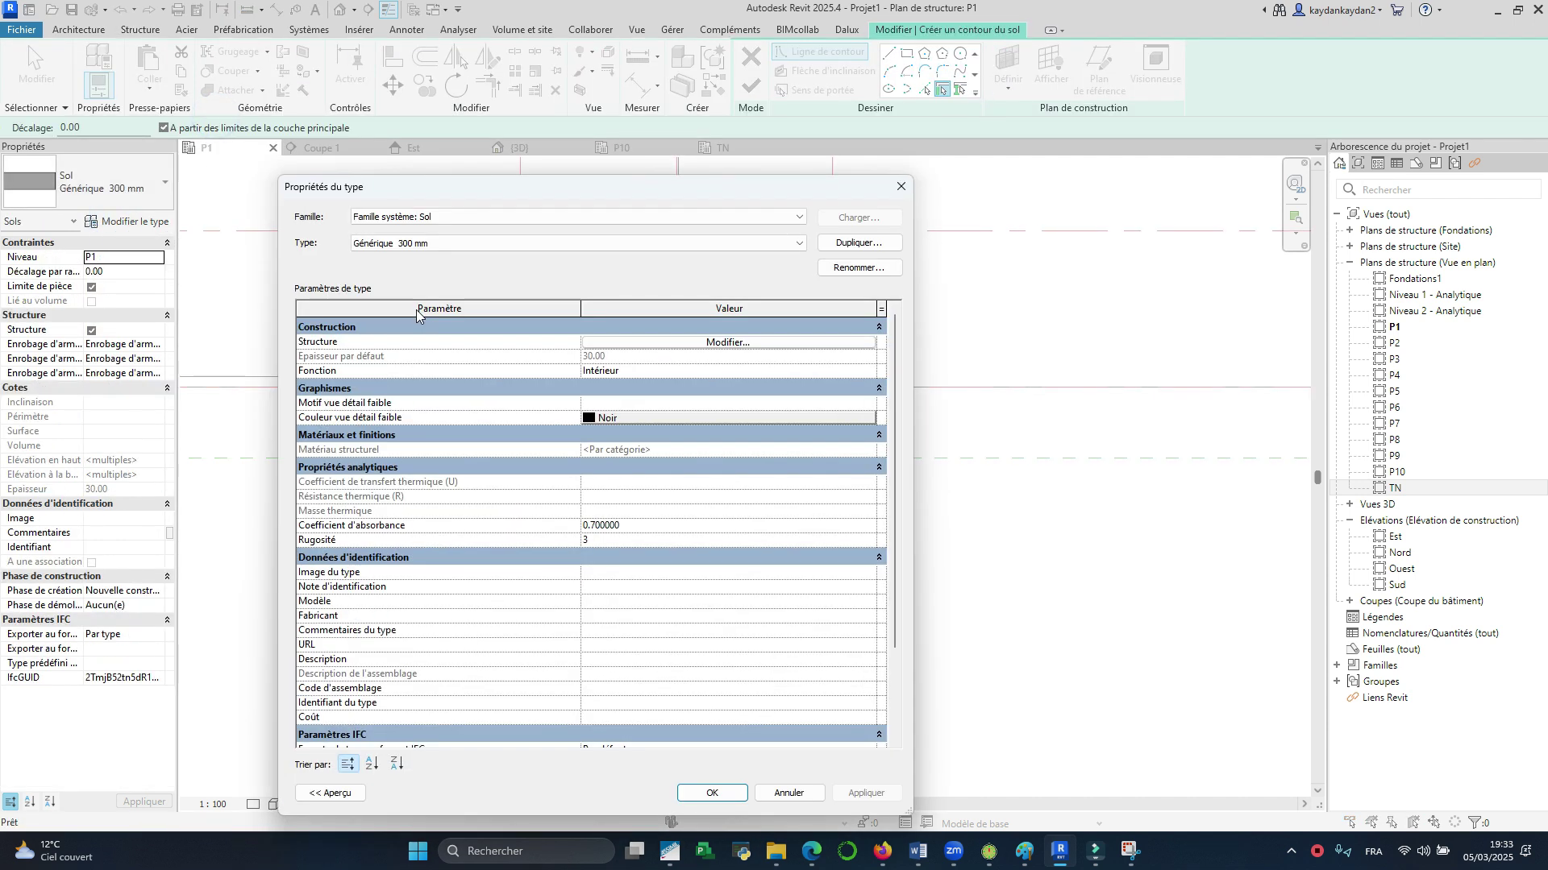
click(838, 243)
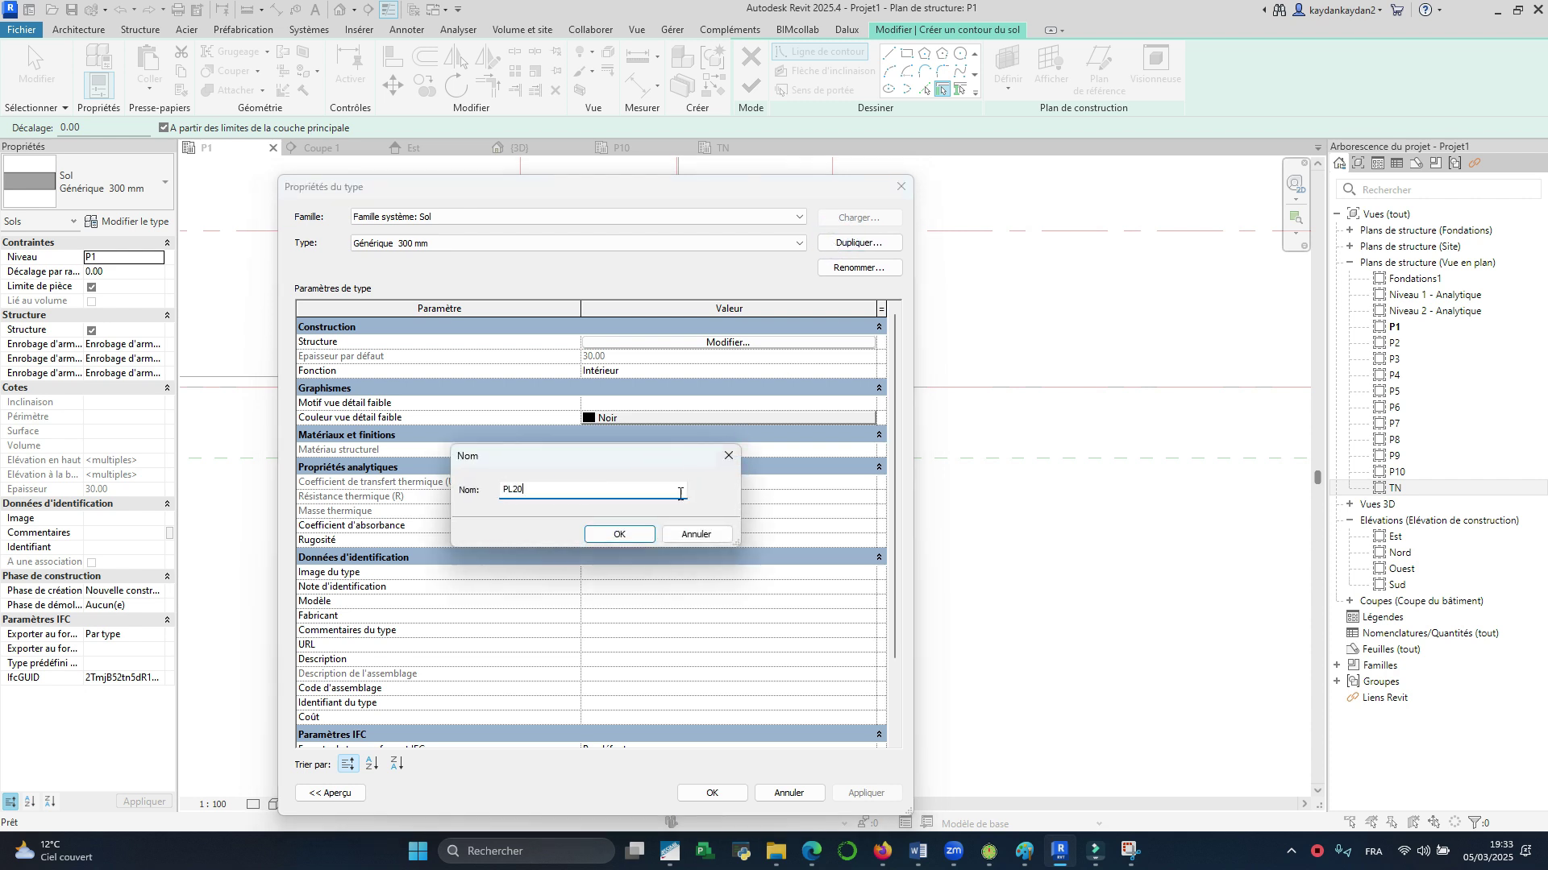
text(PL20)
click(621, 534)
Step: Set the PL20 structural layer to 20 cm thick with the material Béton coulé sur place - C25, and apply the type
click(649, 343)
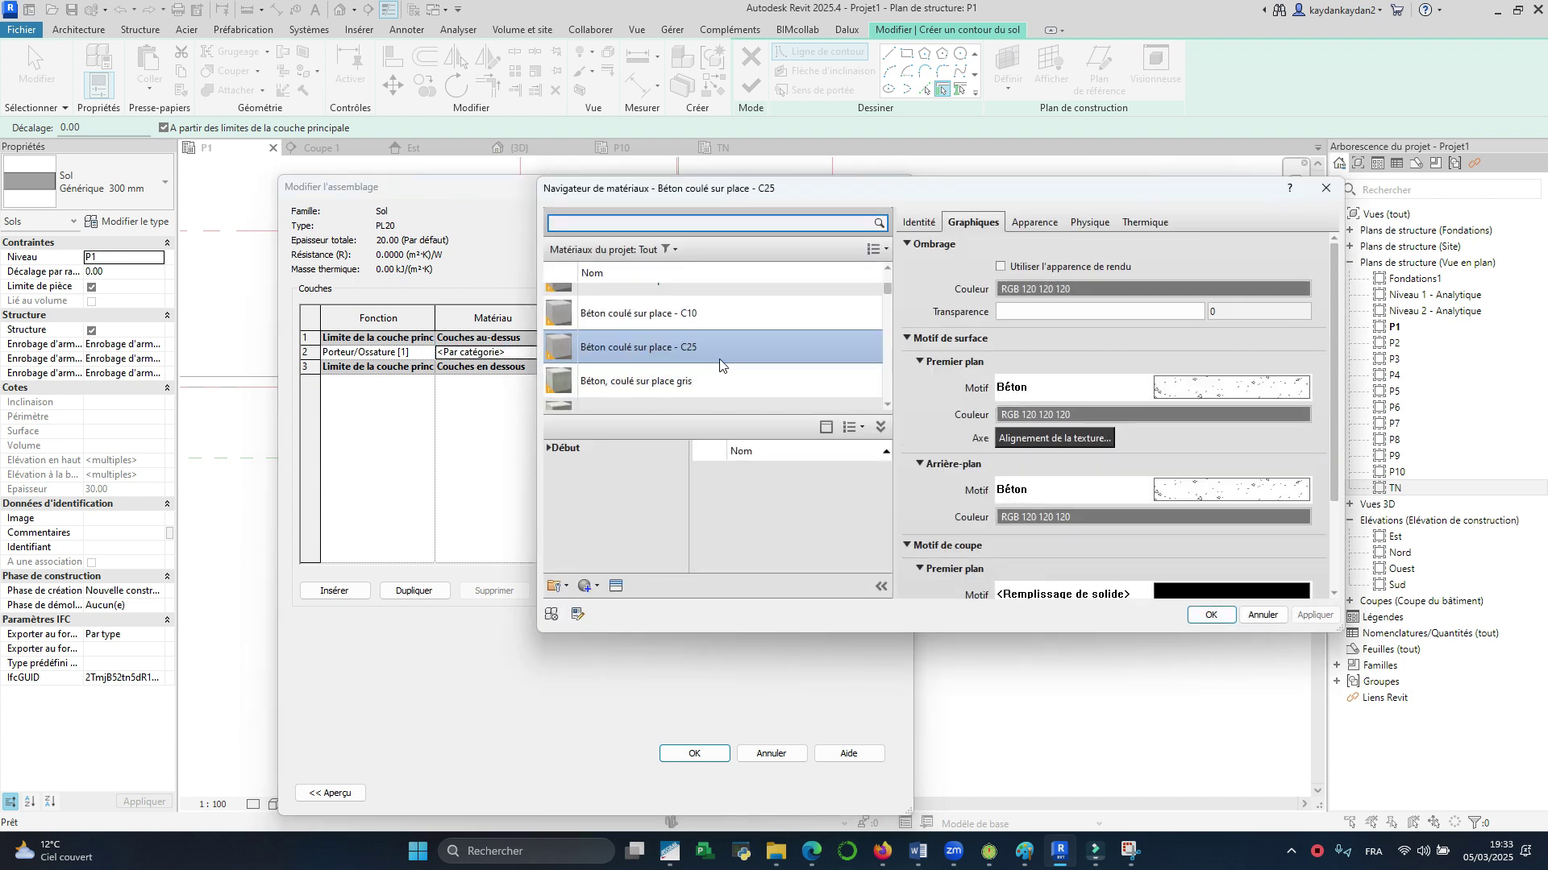
click(1210, 617)
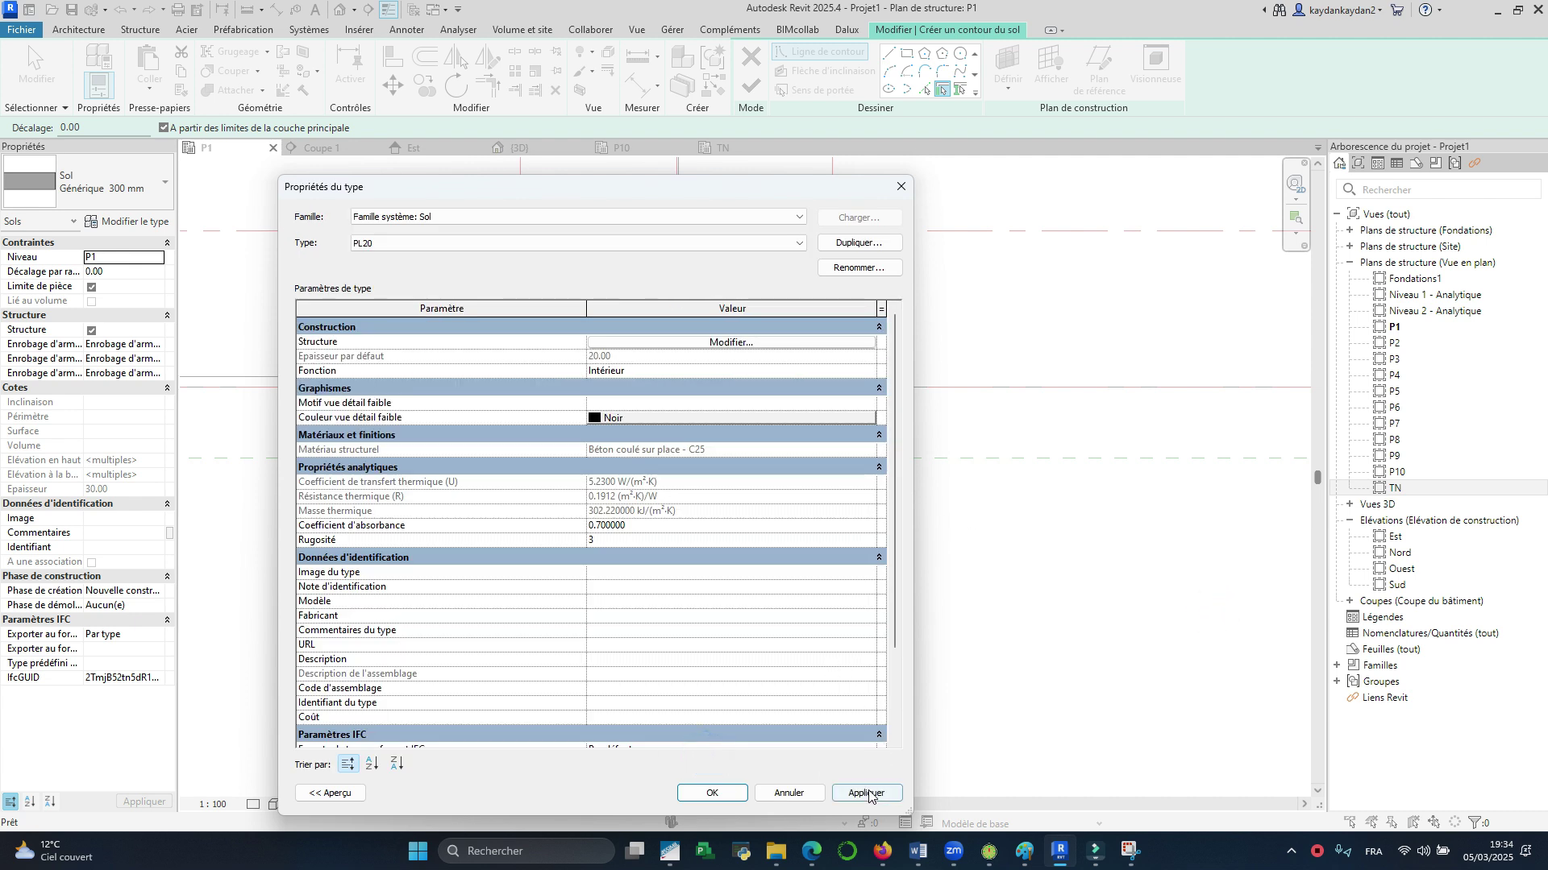
click(865, 794)
click(710, 794)
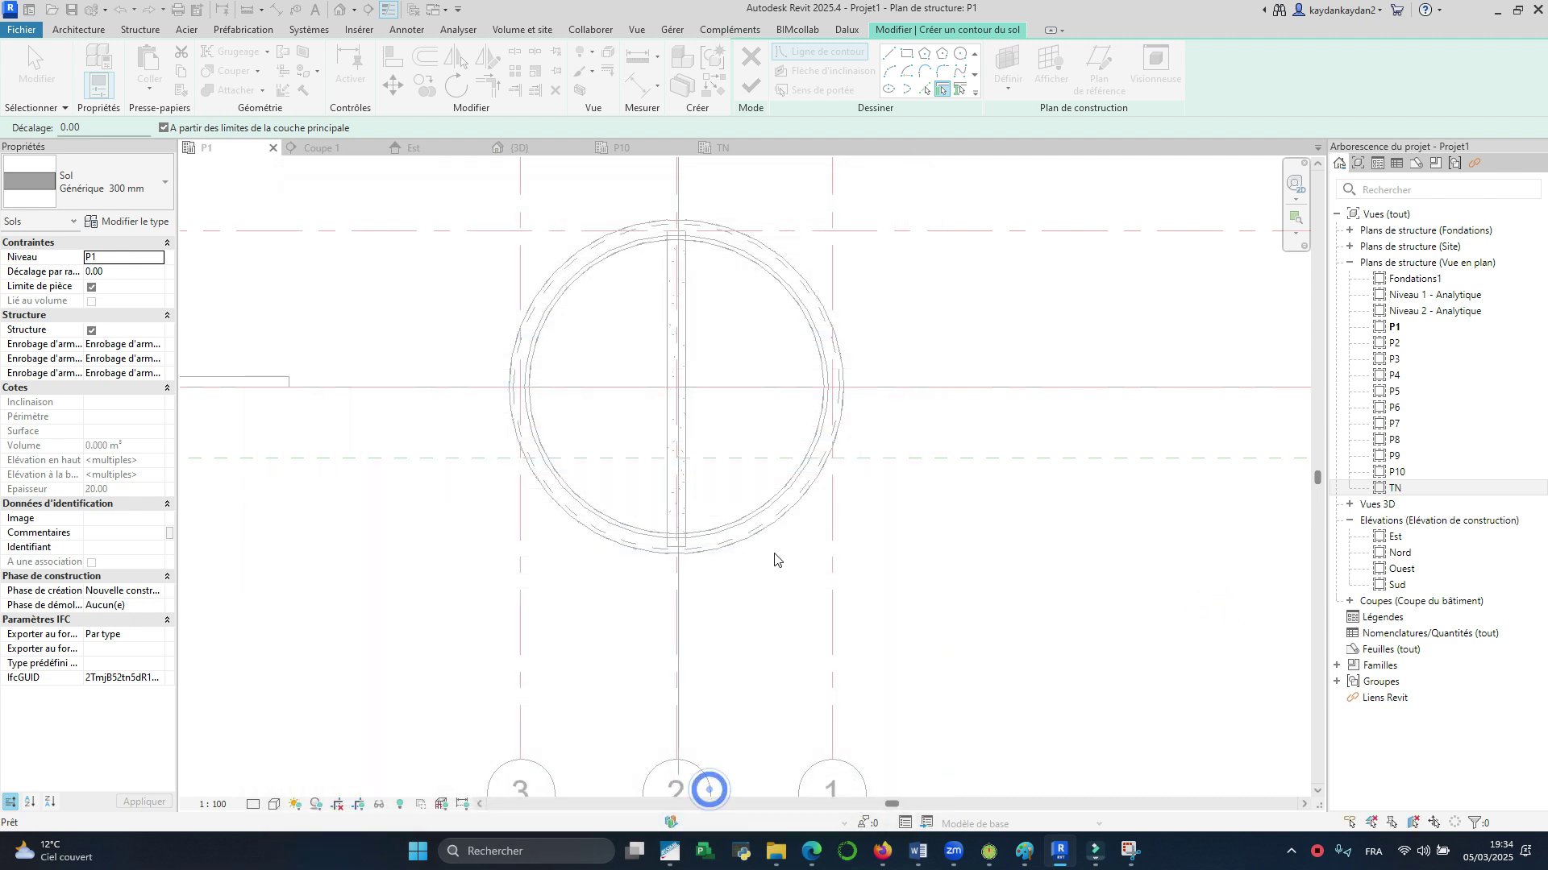
Step: Pick the P35X50 beam's edge on the grid 3 side as a floor boundary line
click(891, 55)
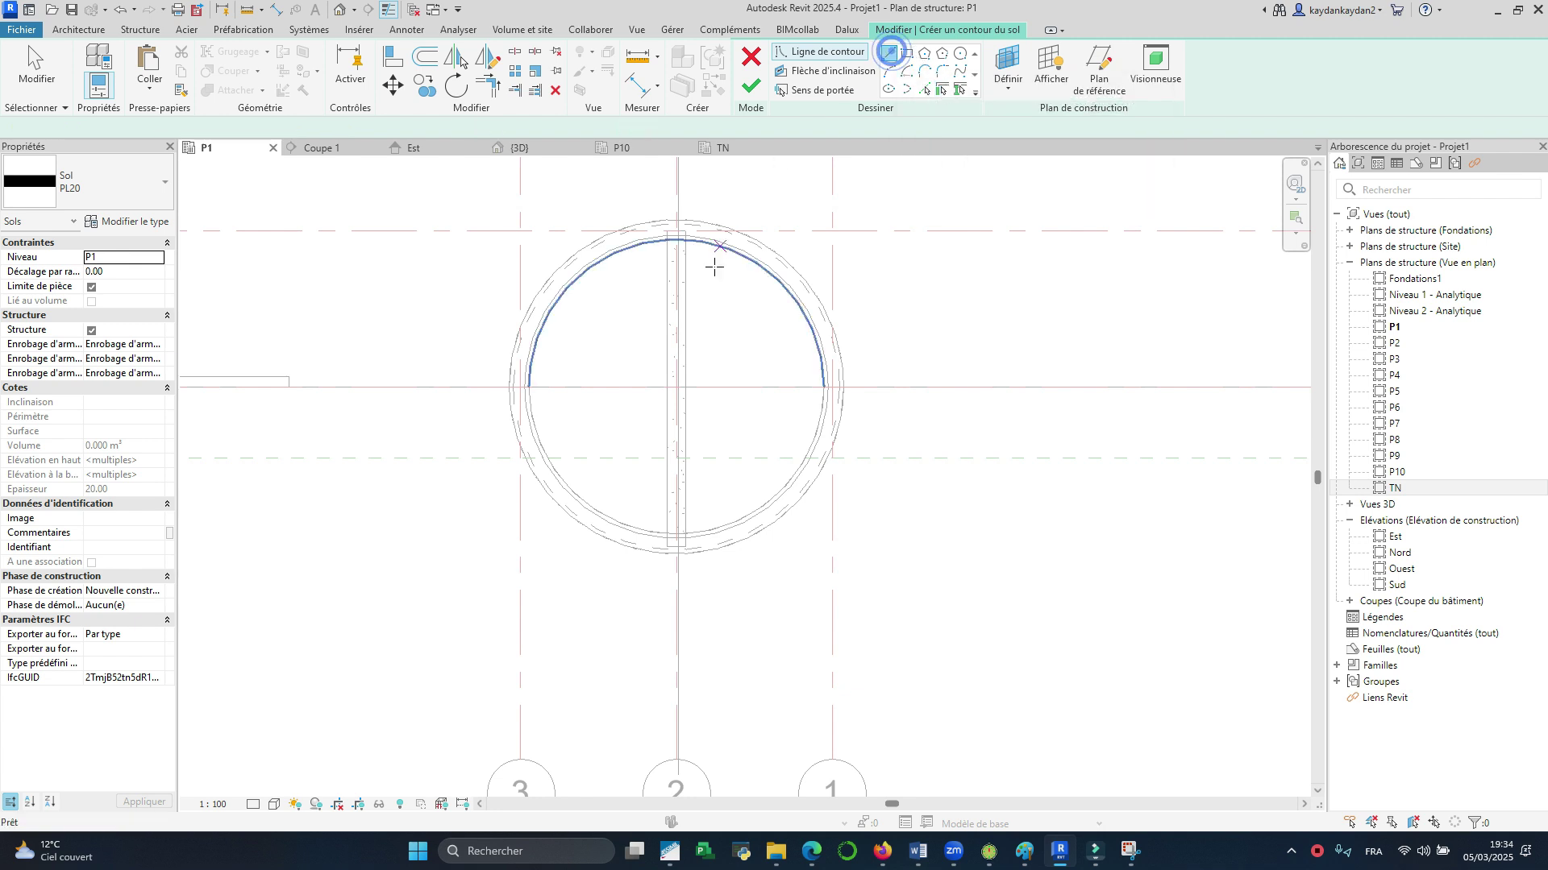
scroll(686, 352, up, 1)
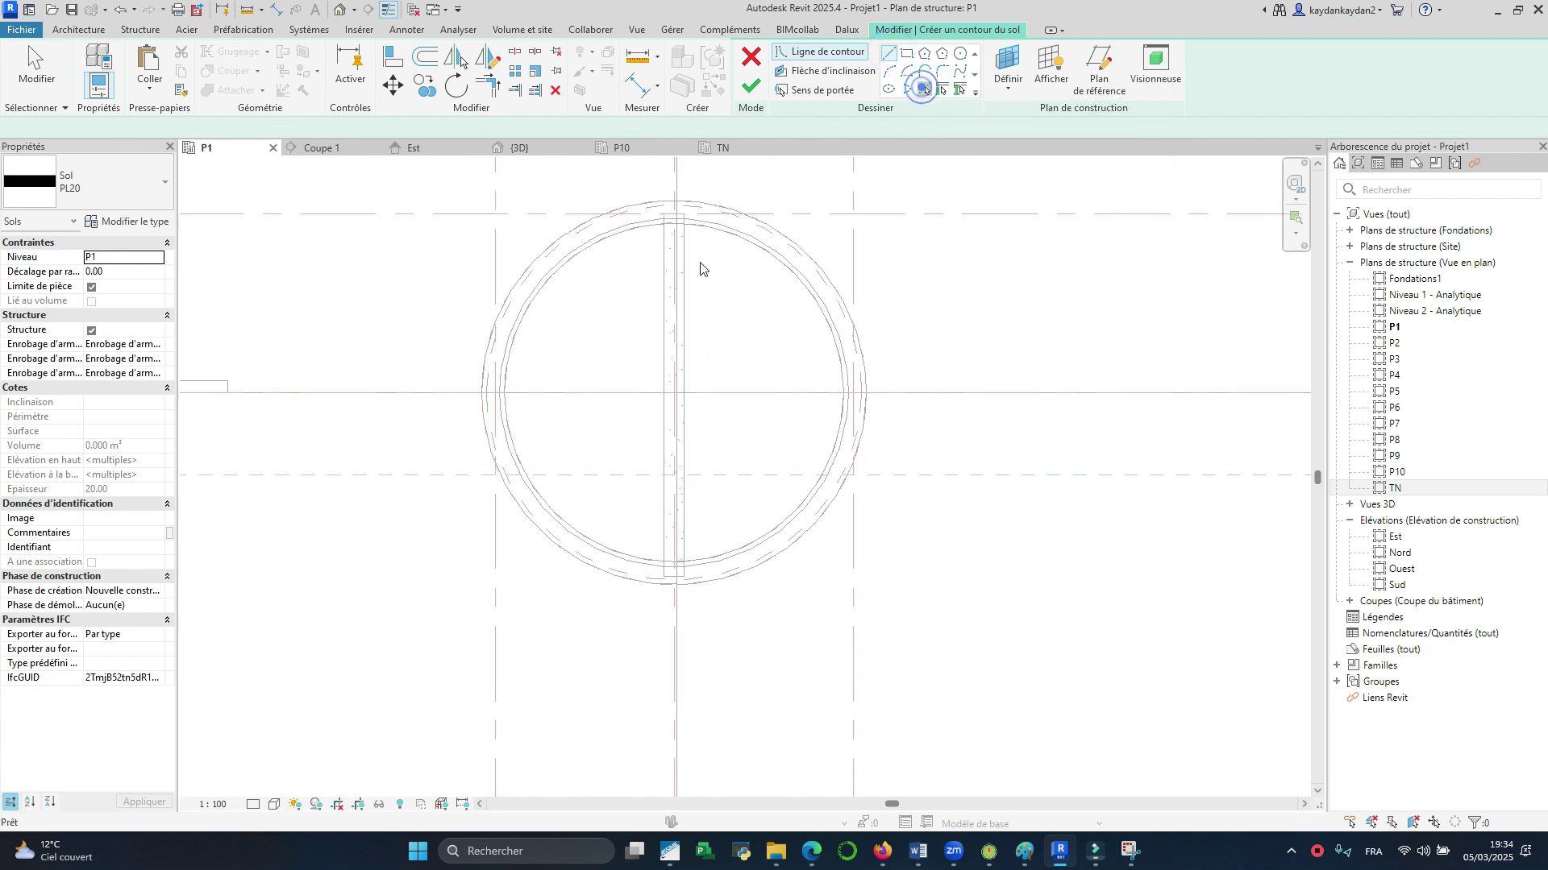
scroll(669, 335, up, 1)
click(666, 330)
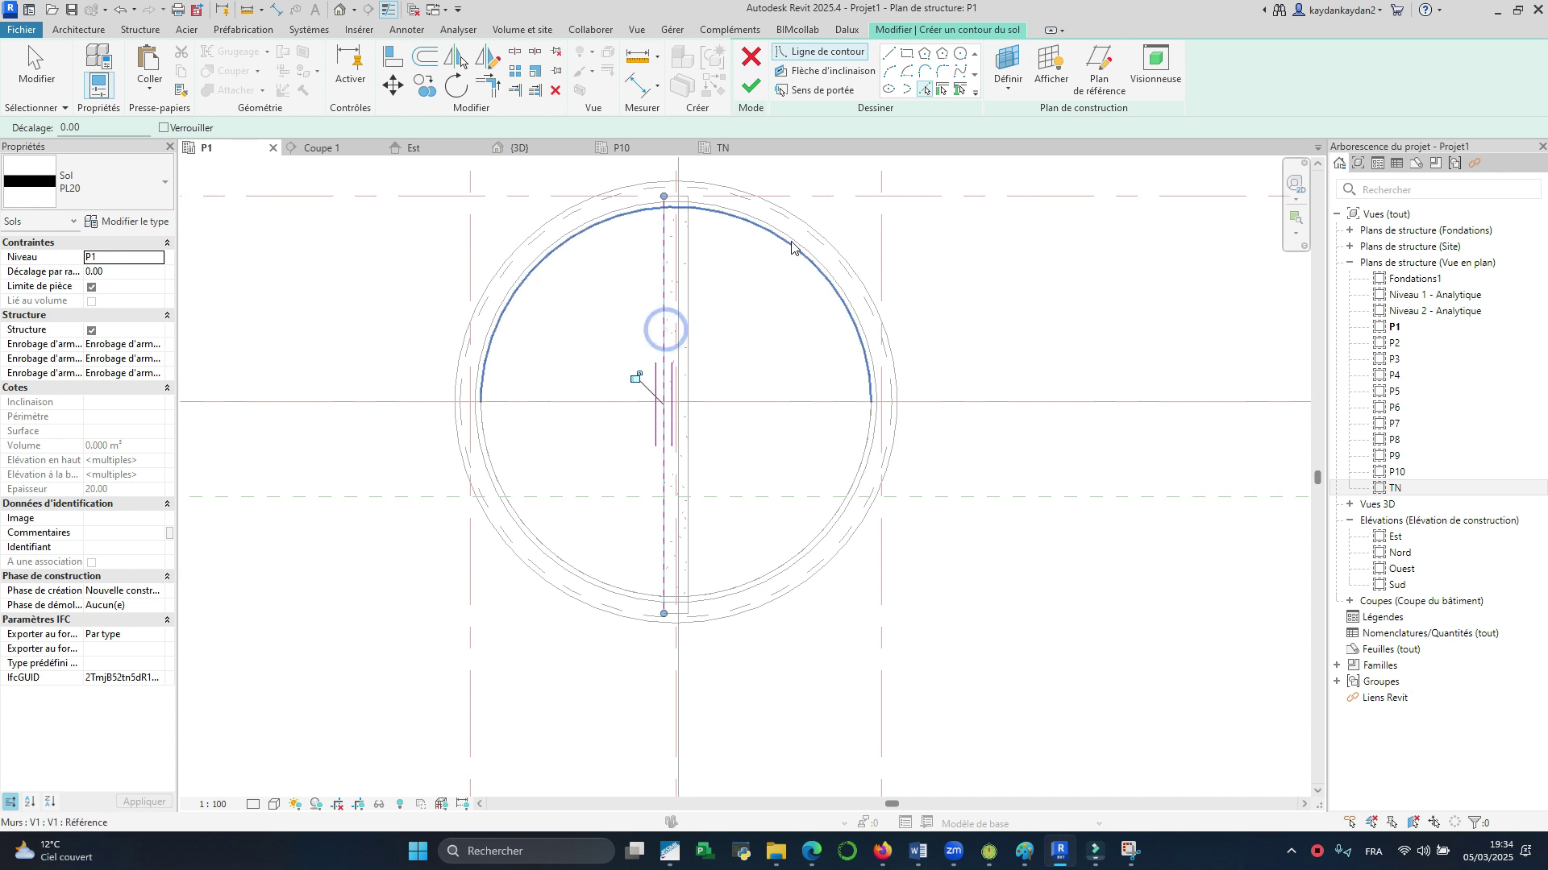
scroll(750, 214, up, 1)
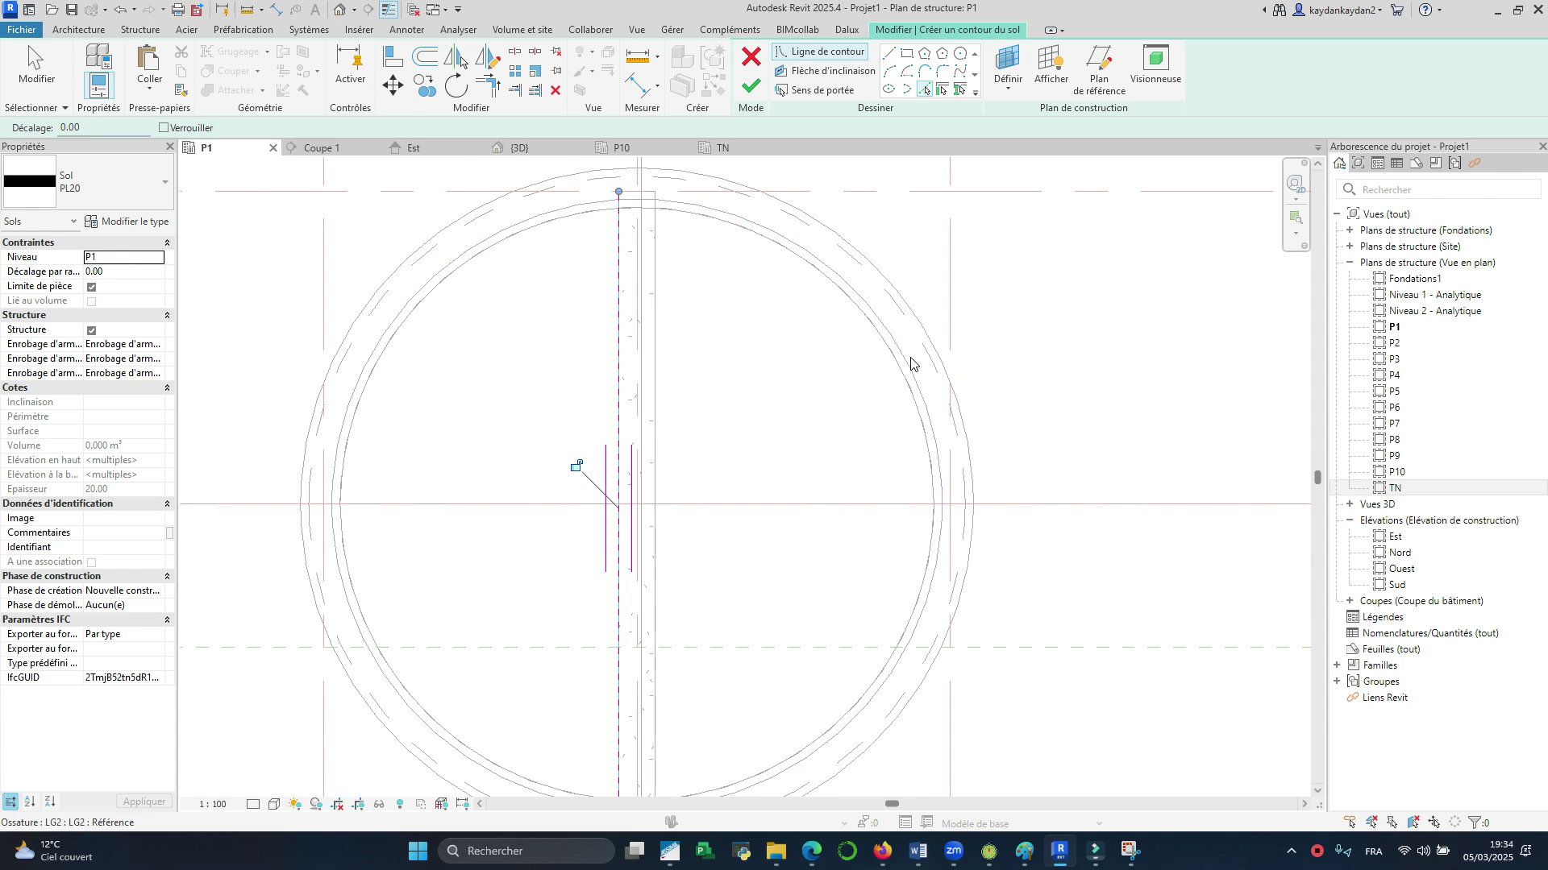
scroll(758, 255, down, 2)
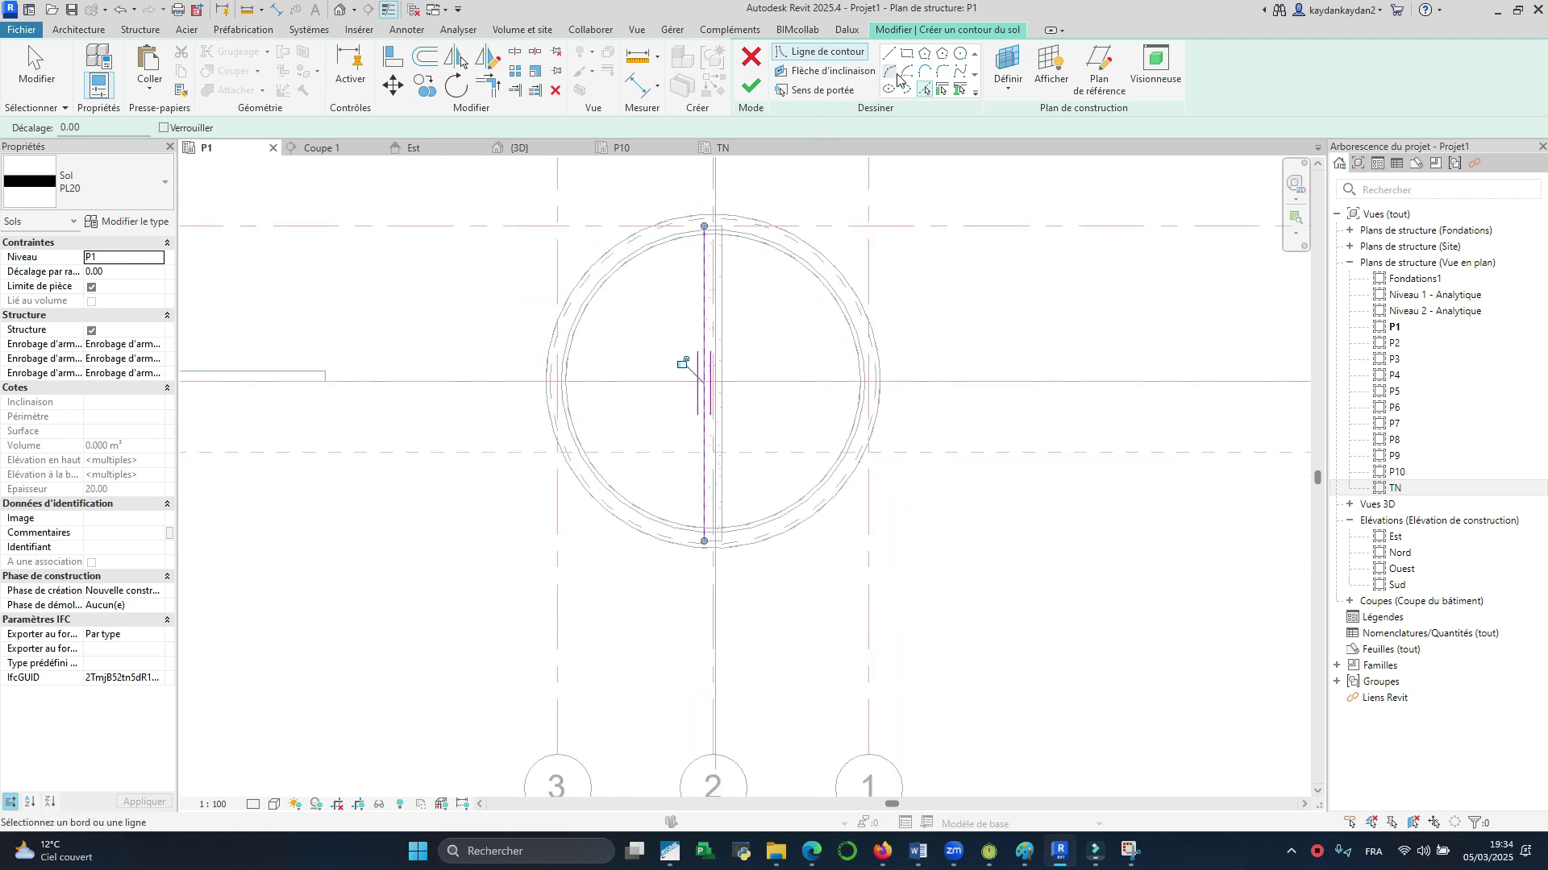
Step: Outline a half-circle floor on the grid 1 side with the beam's centre line and a 305 cm radius, 180° arc
click(889, 71)
scroll(725, 242, up, 3)
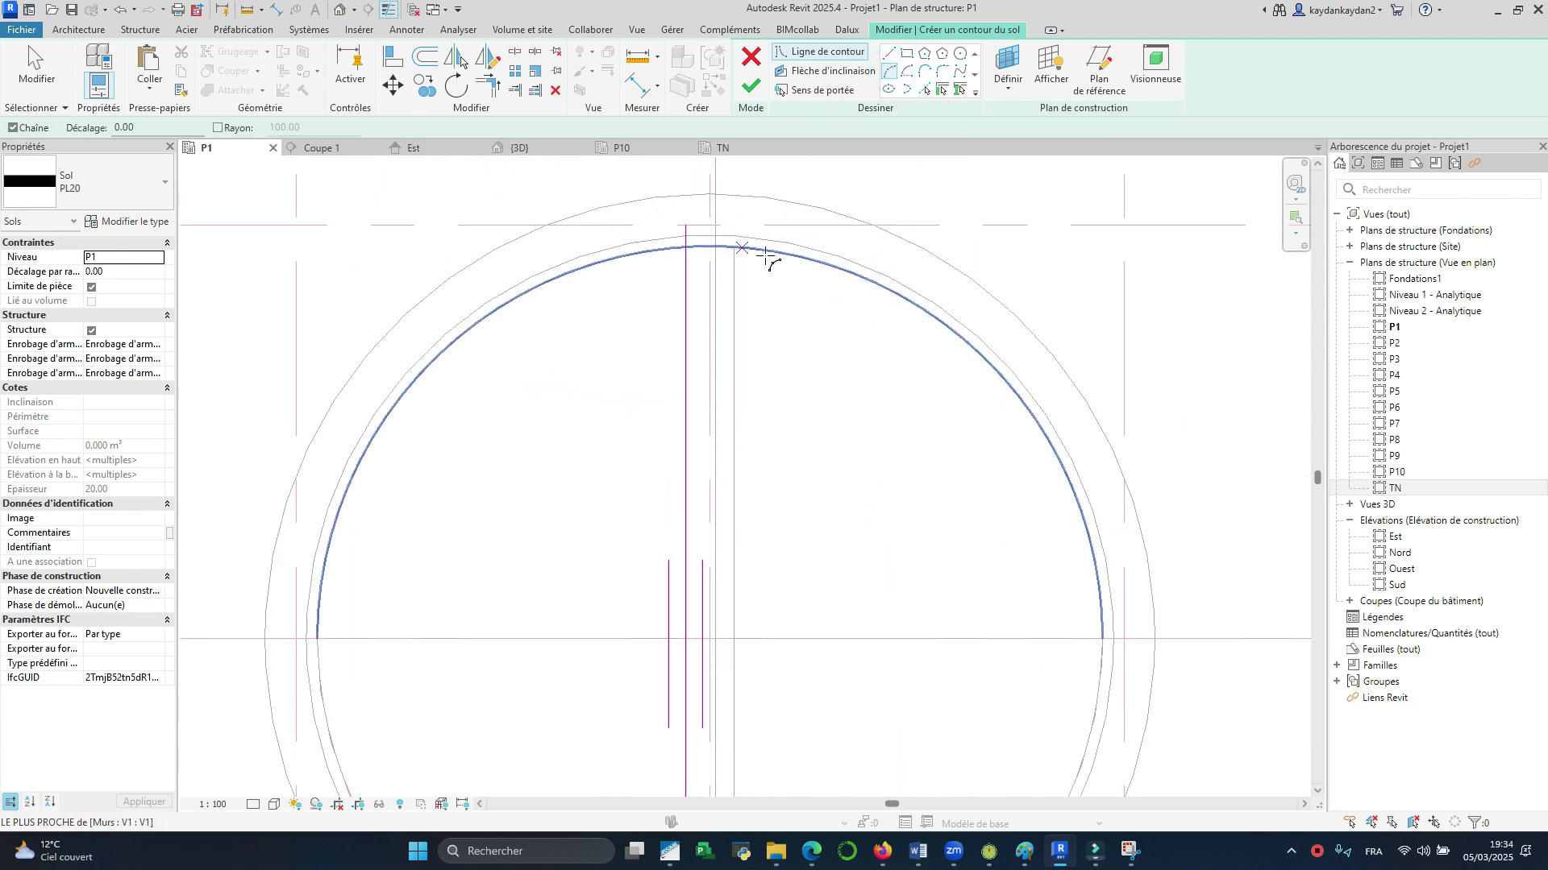
click(890, 54)
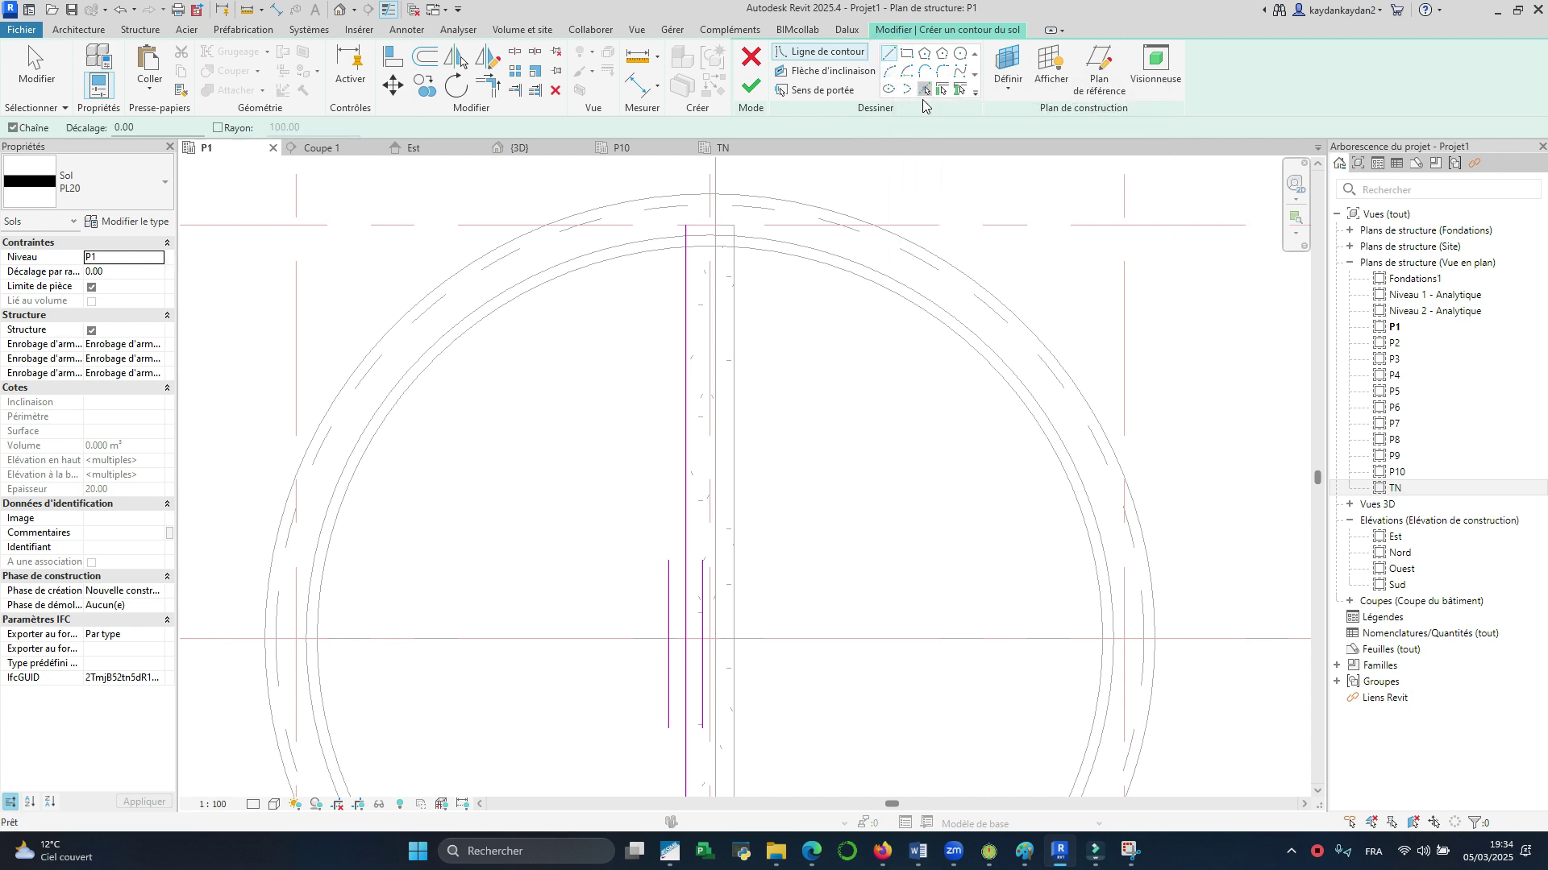
scroll(702, 247, down, 3)
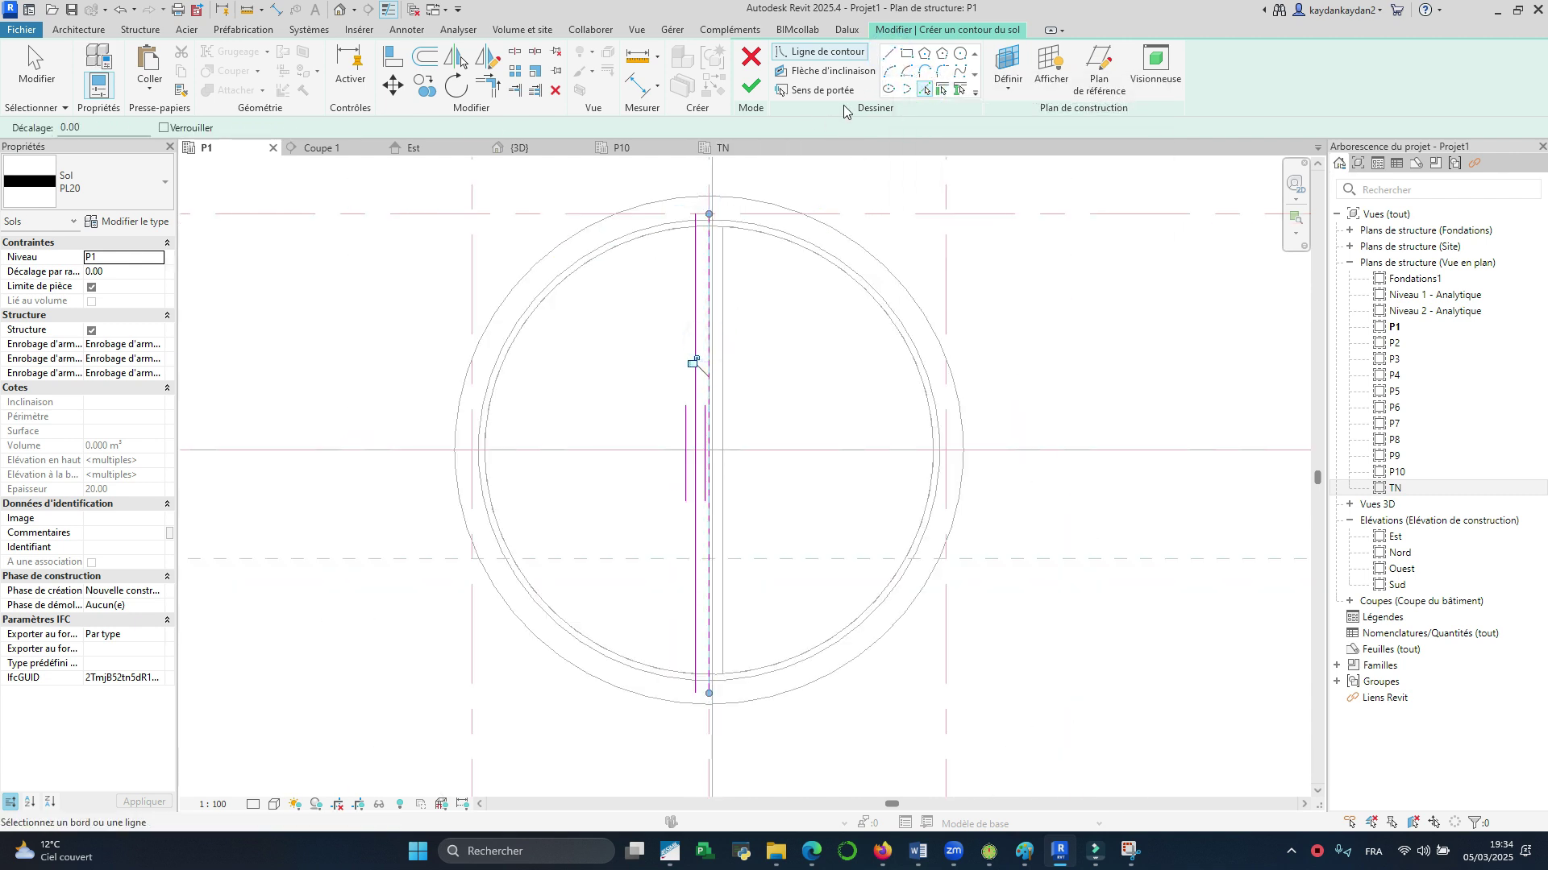
click(710, 214)
click(710, 694)
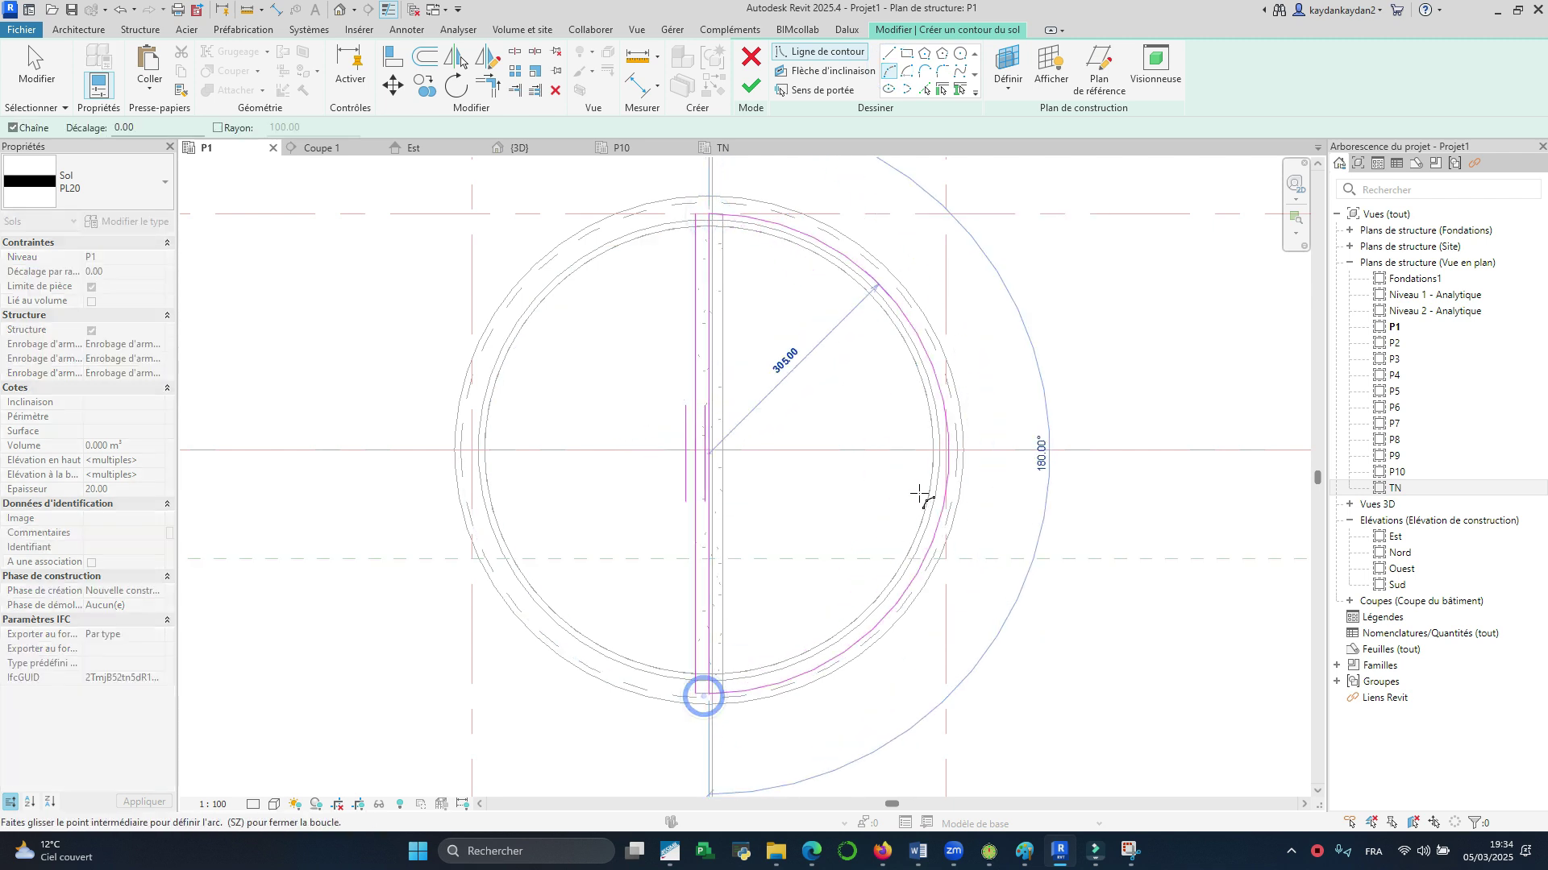
click(948, 444)
click(948, 442)
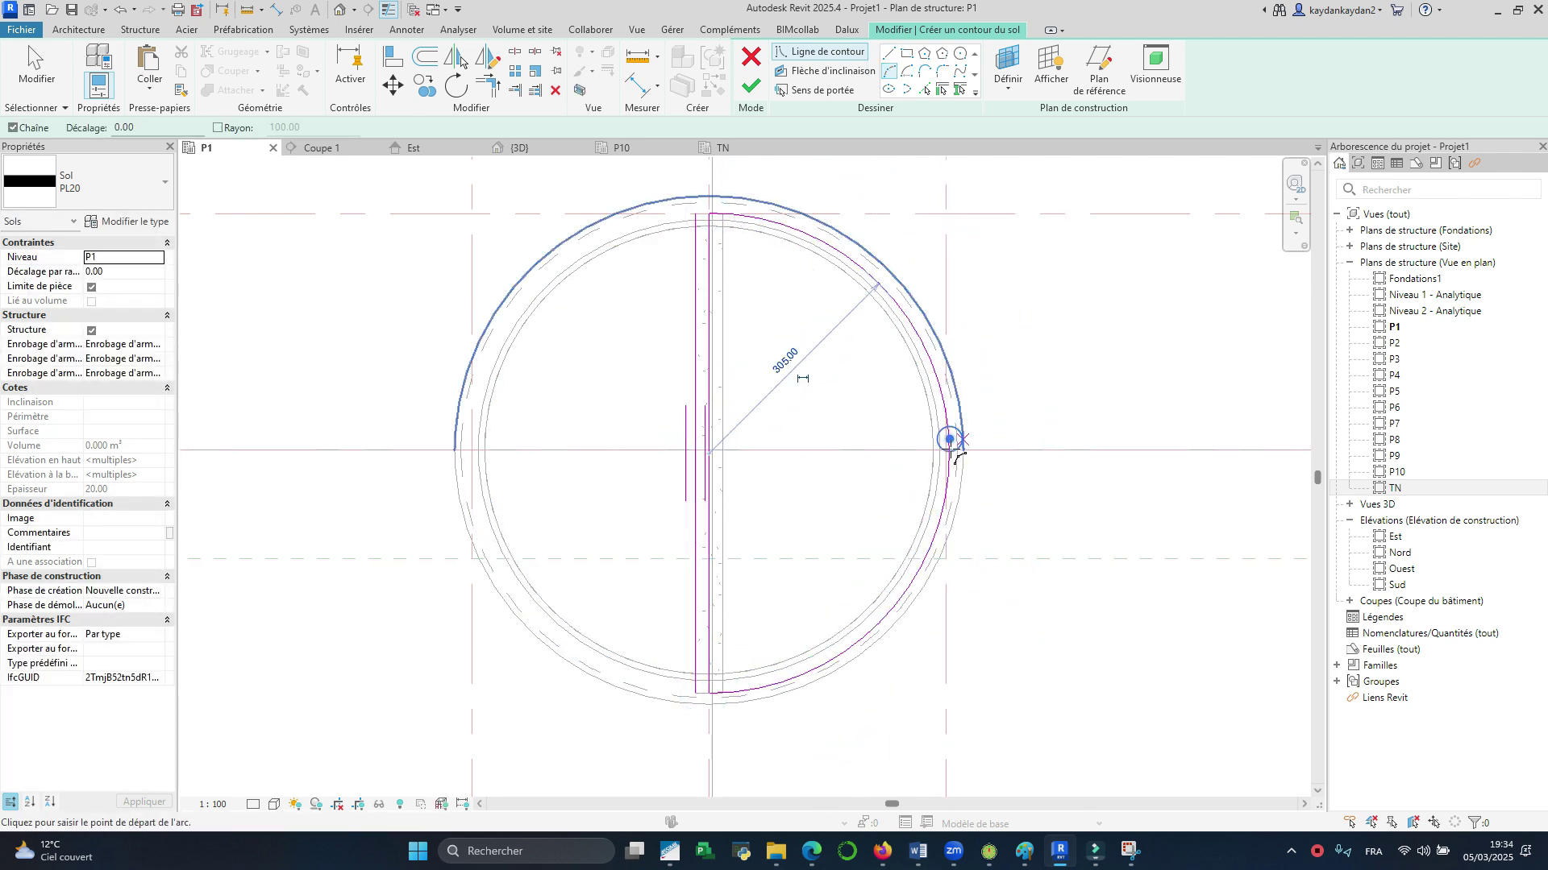
key(Escape)
key(Escape)
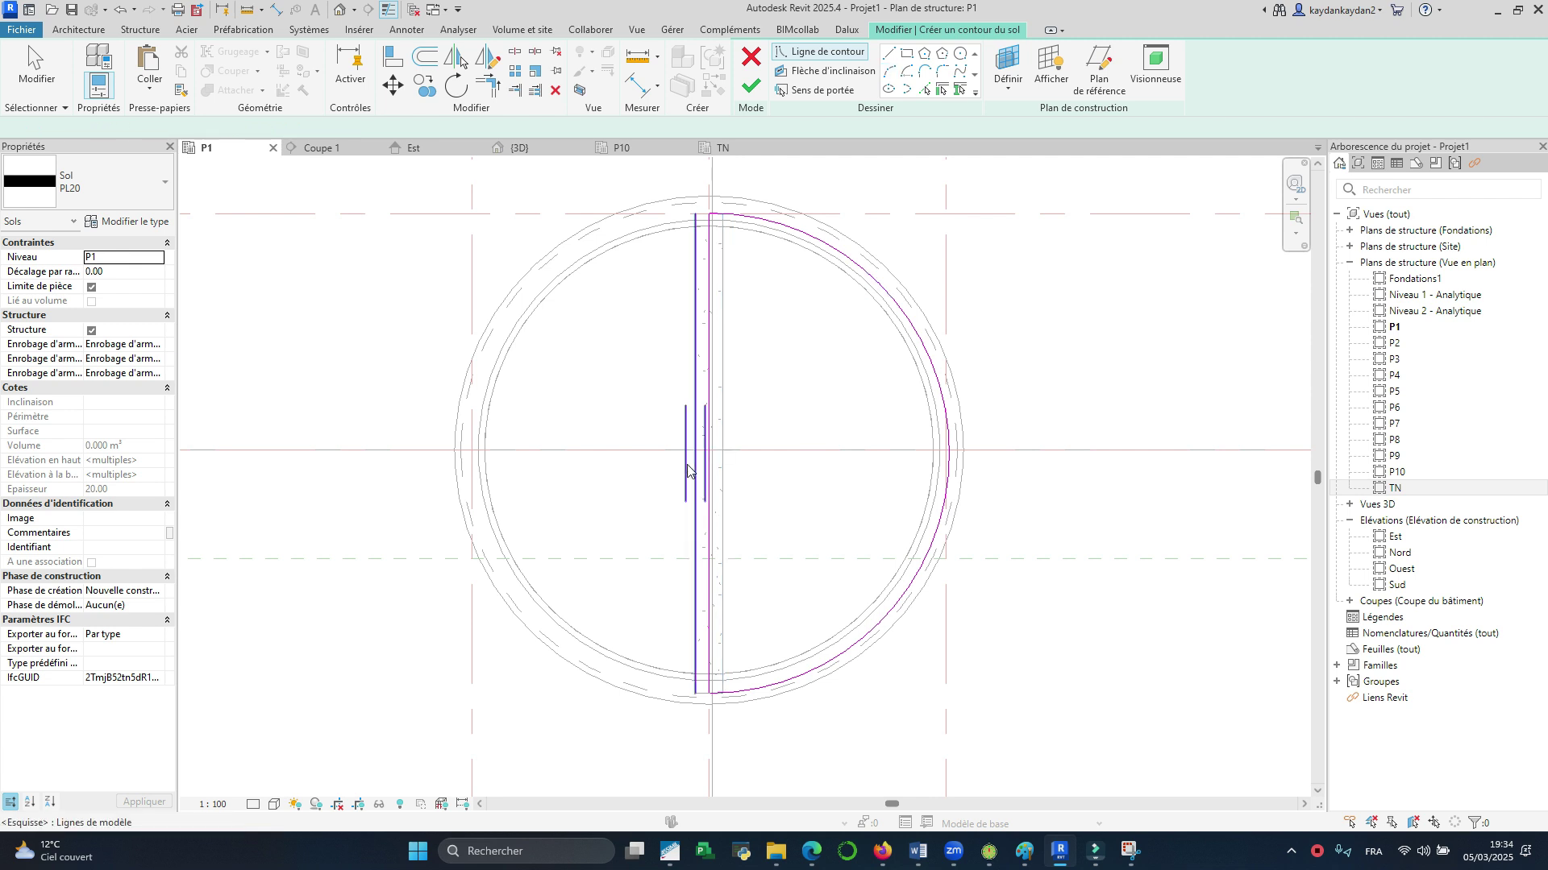
Step: Delete the extra boundary line on the beam's edge, set the span direction along the centre line, and finish the floor sketch
click(687, 456)
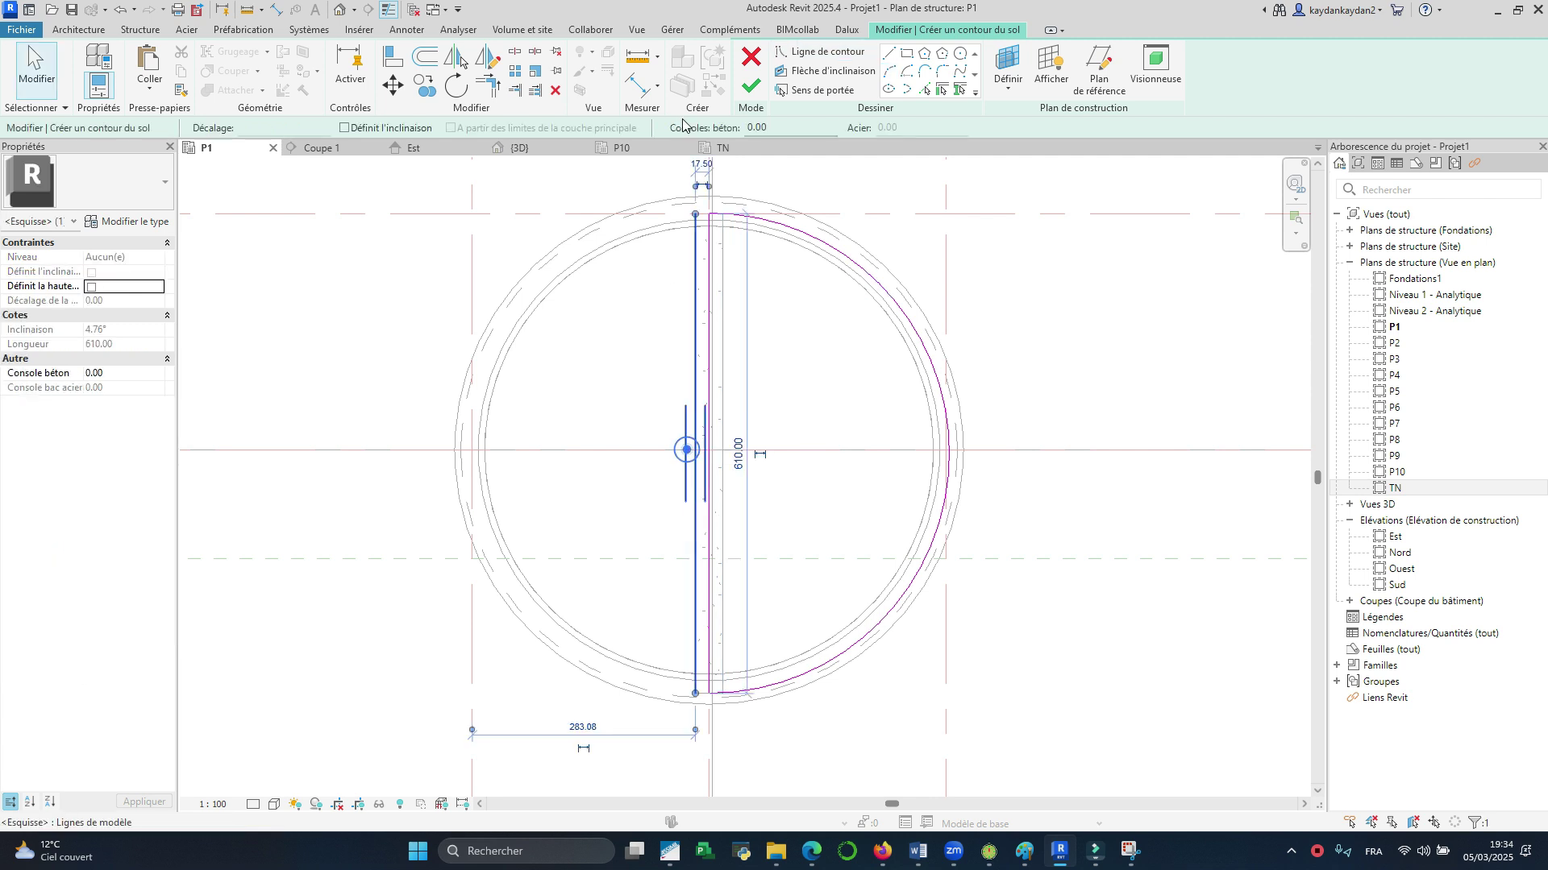
click(555, 92)
click(707, 327)
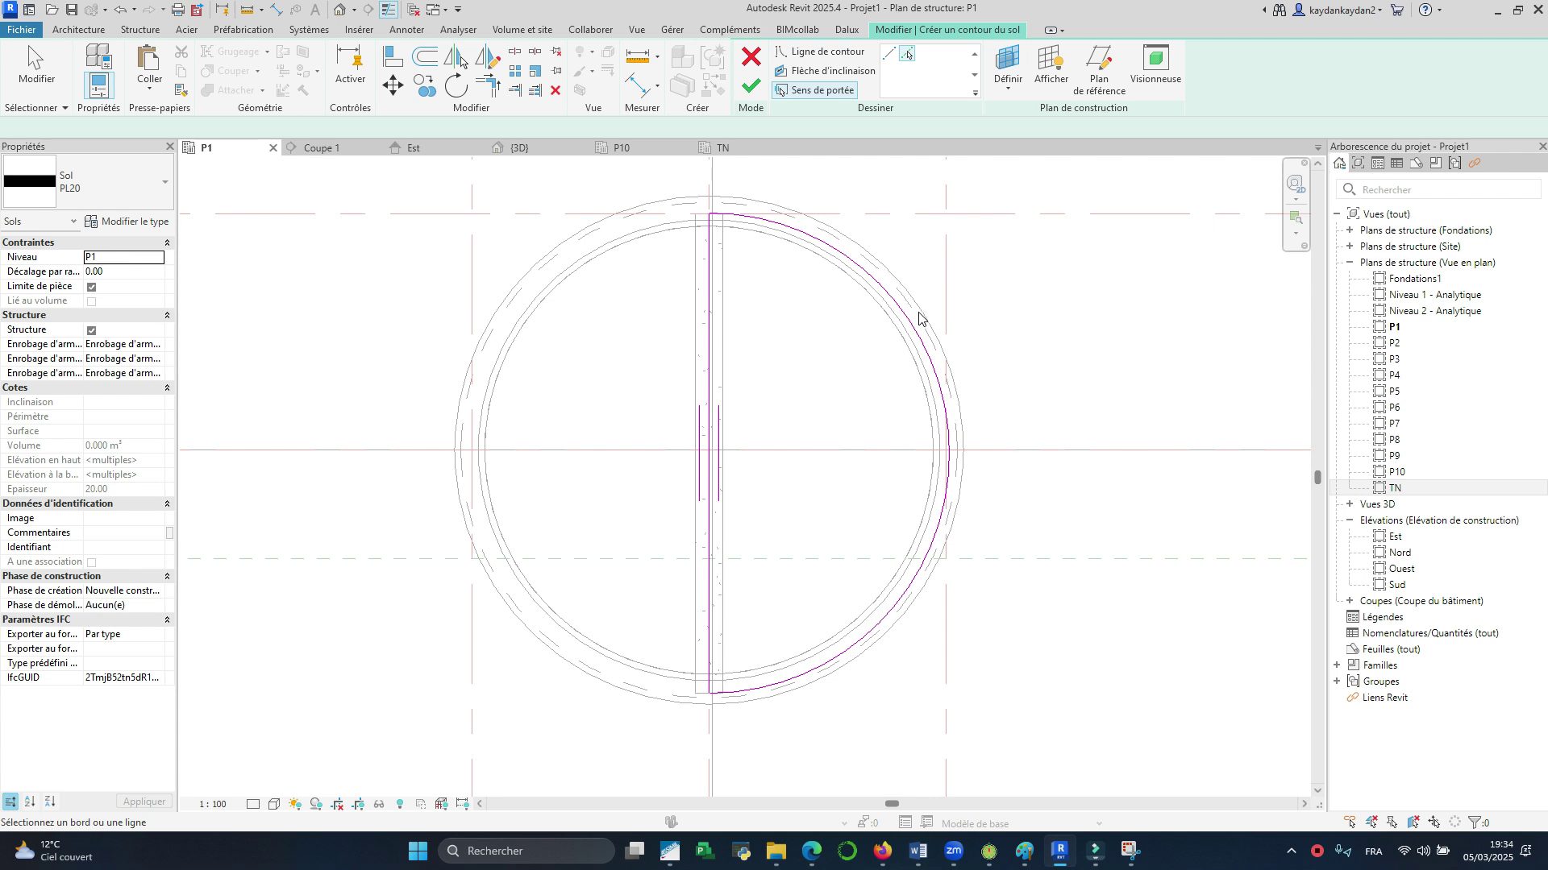
scroll(940, 389, down, 3)
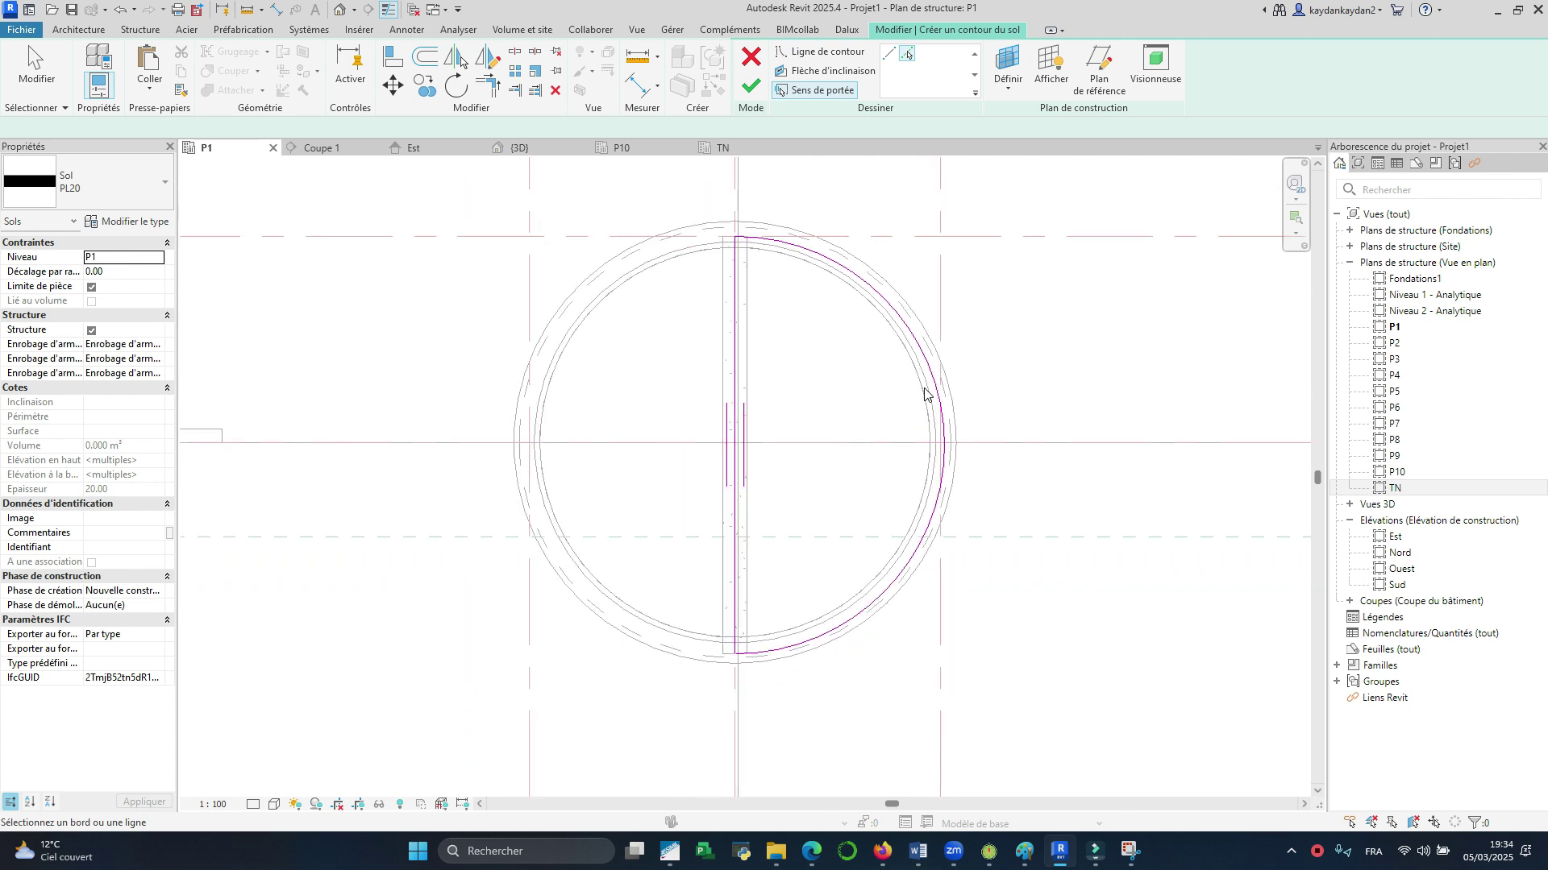
click(751, 91)
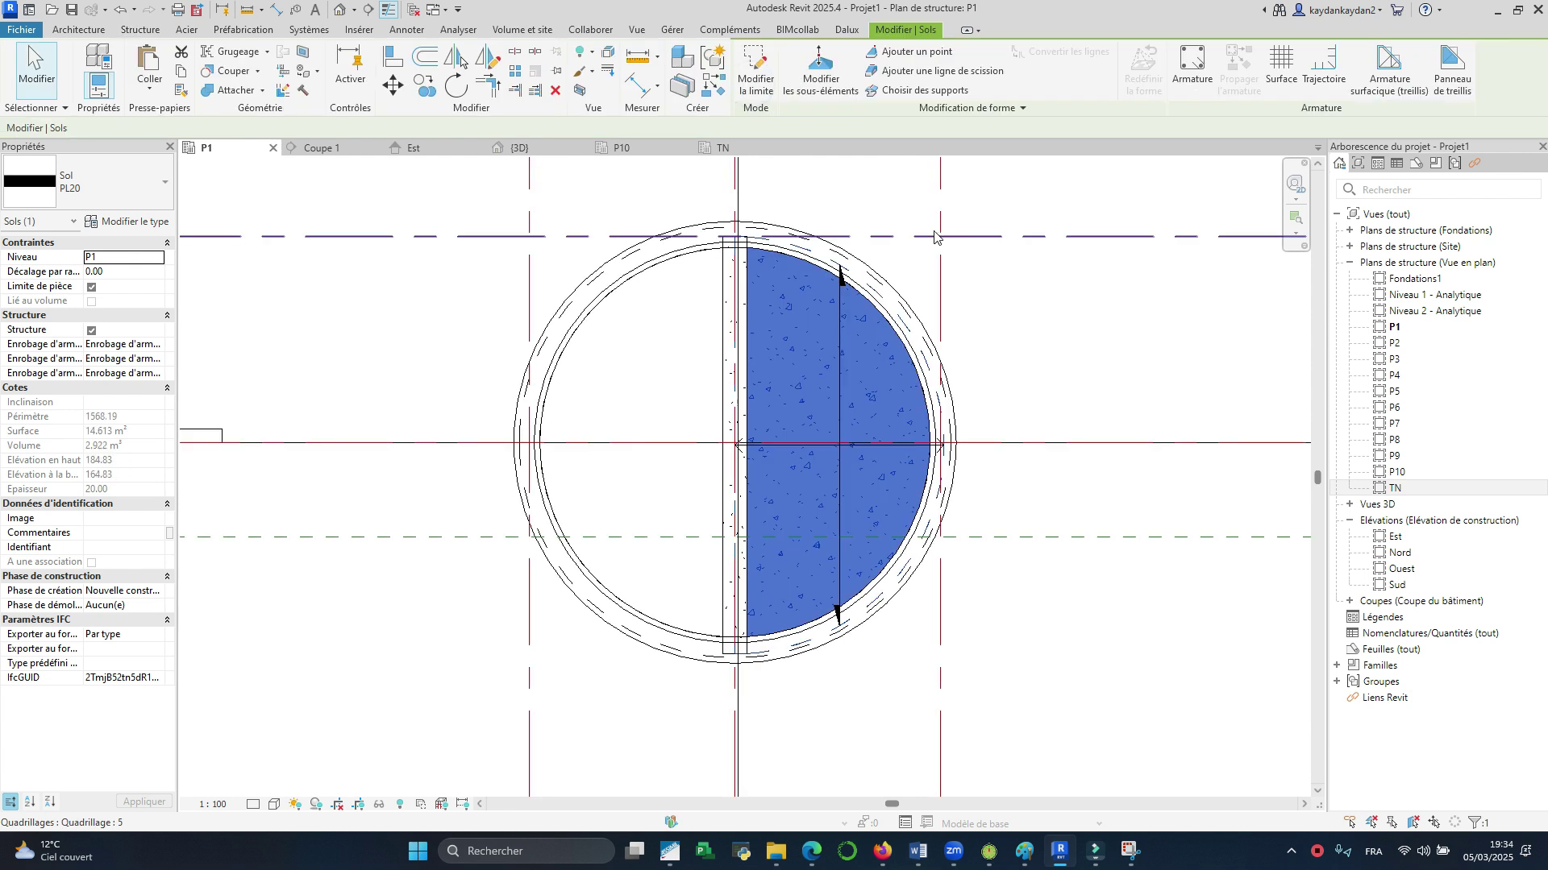
Step: Change the floor's span direction symbol to the fixed type Dalle bidirectionnelle - 06 mm
click(841, 421)
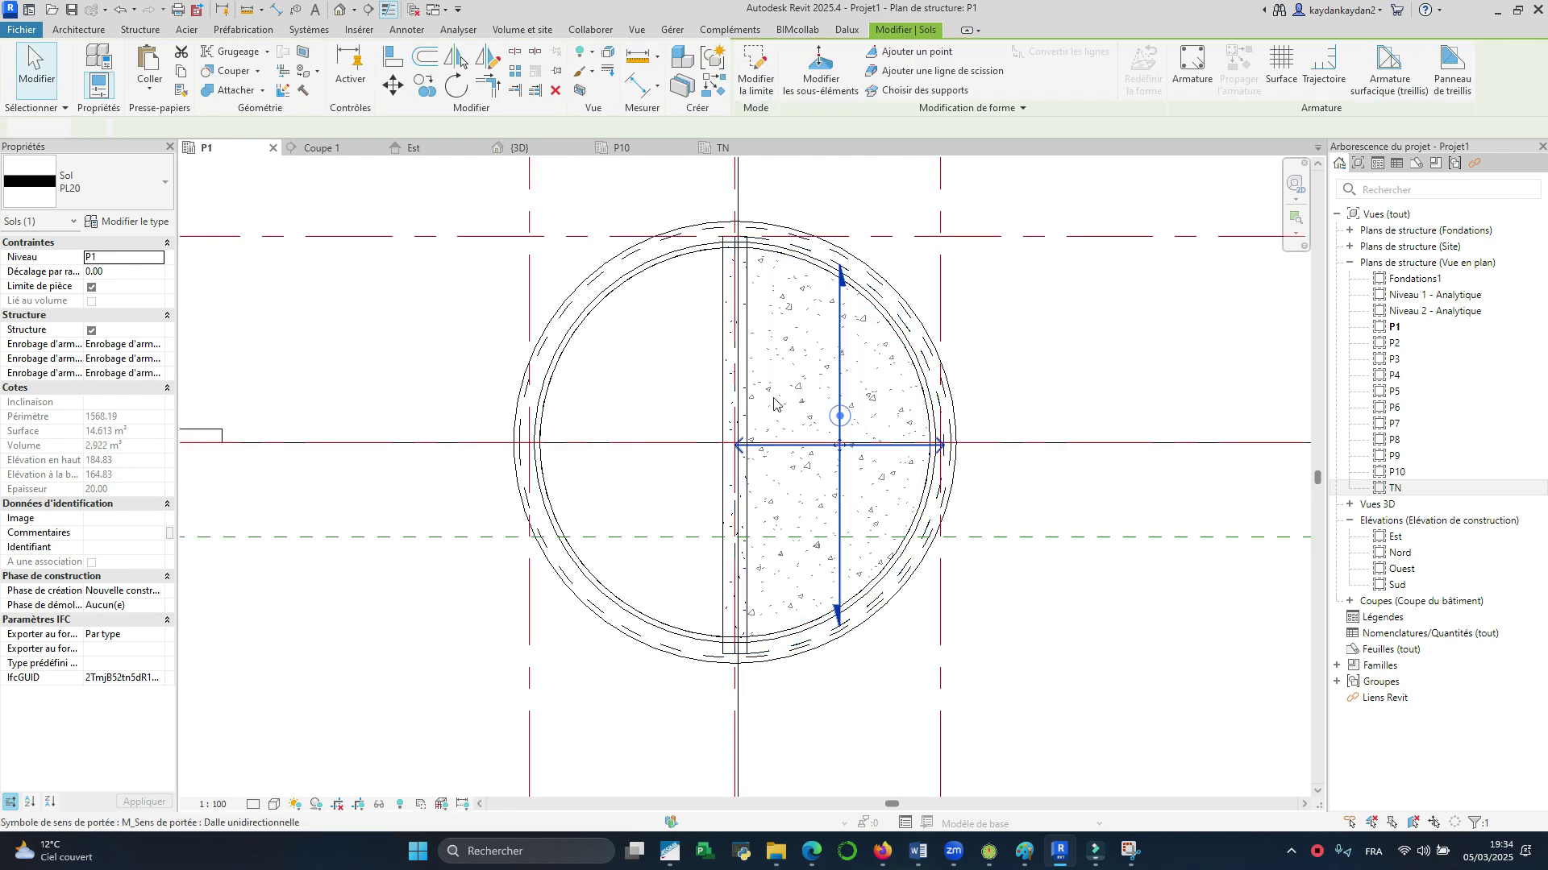
click(71, 165)
click(145, 326)
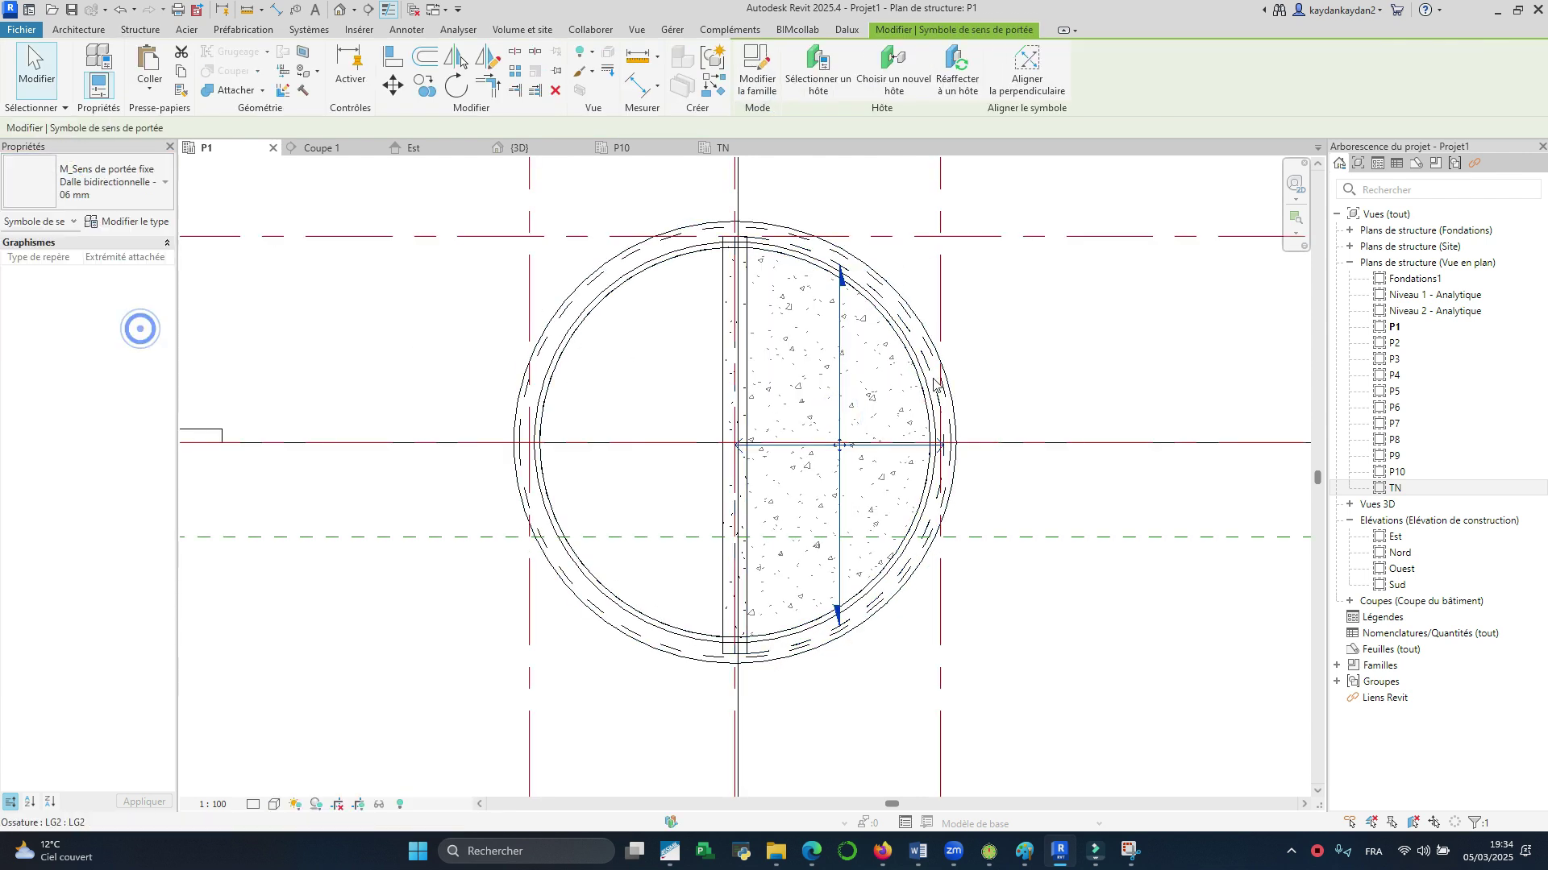
click(1064, 385)
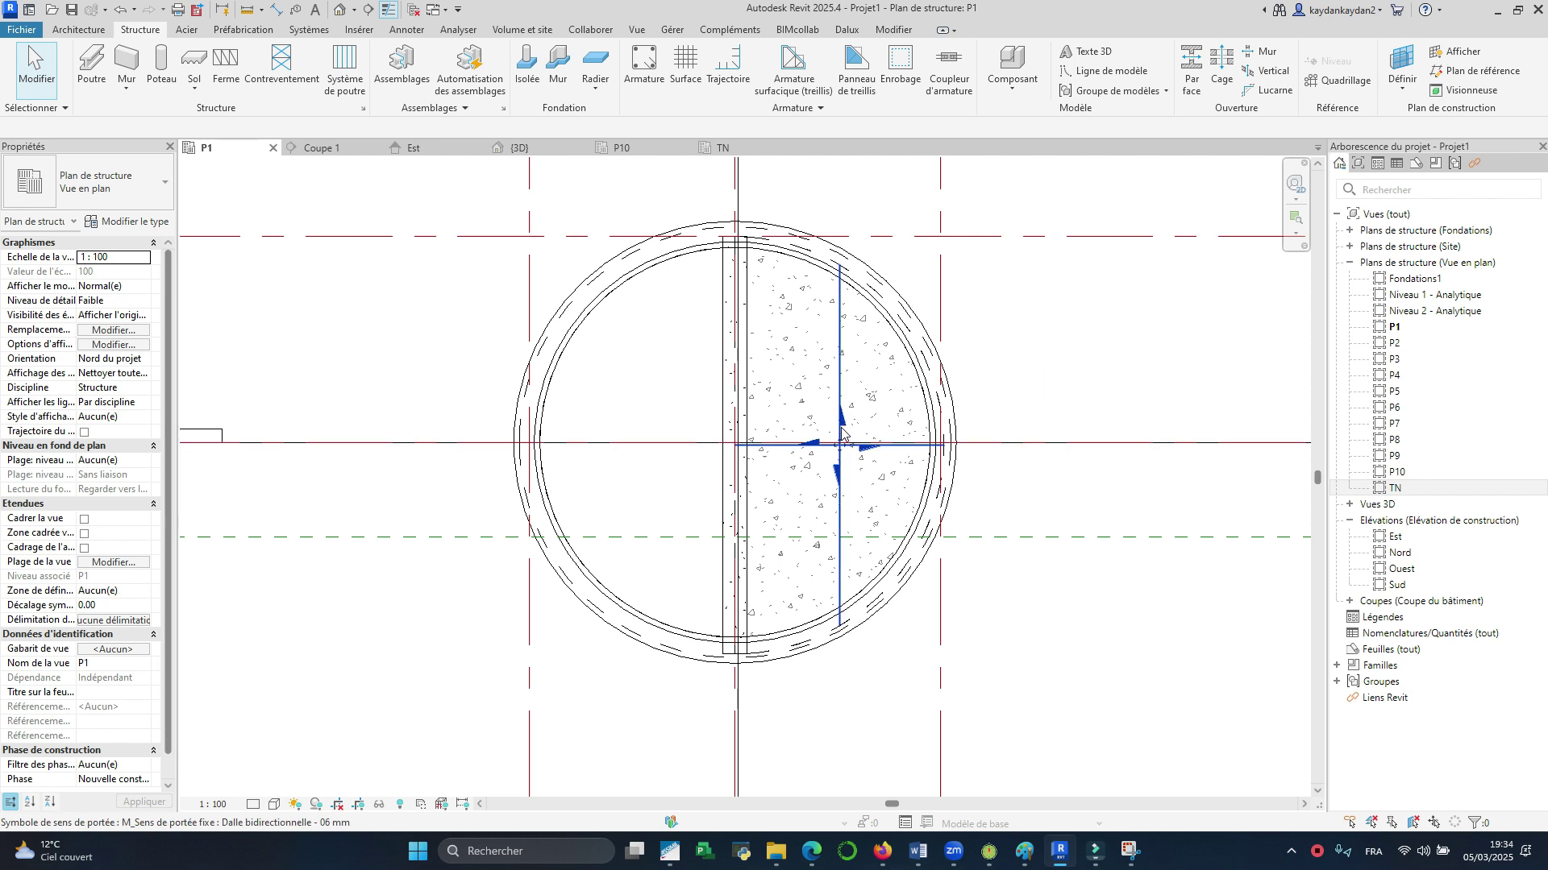
Step: Delete the span direction symbol from the half-circle floor
click(843, 434)
click(557, 90)
scroll(738, 406, down, 3)
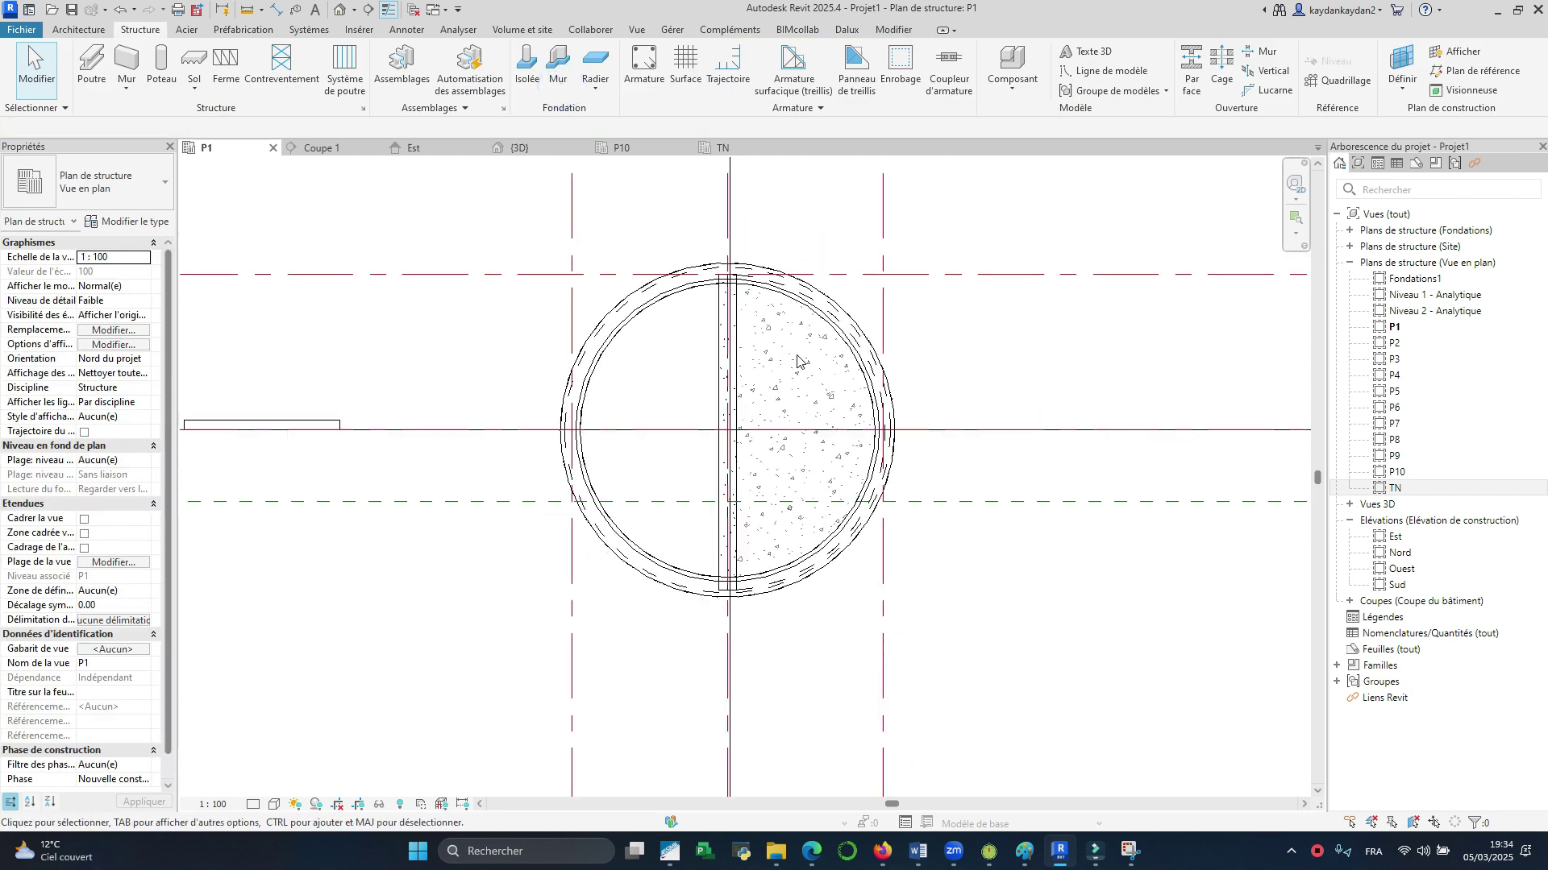
Step: Examine the imported stair and floor details in section Coupe 1 and compare them with plan P1
scroll(535, 397, down, 2)
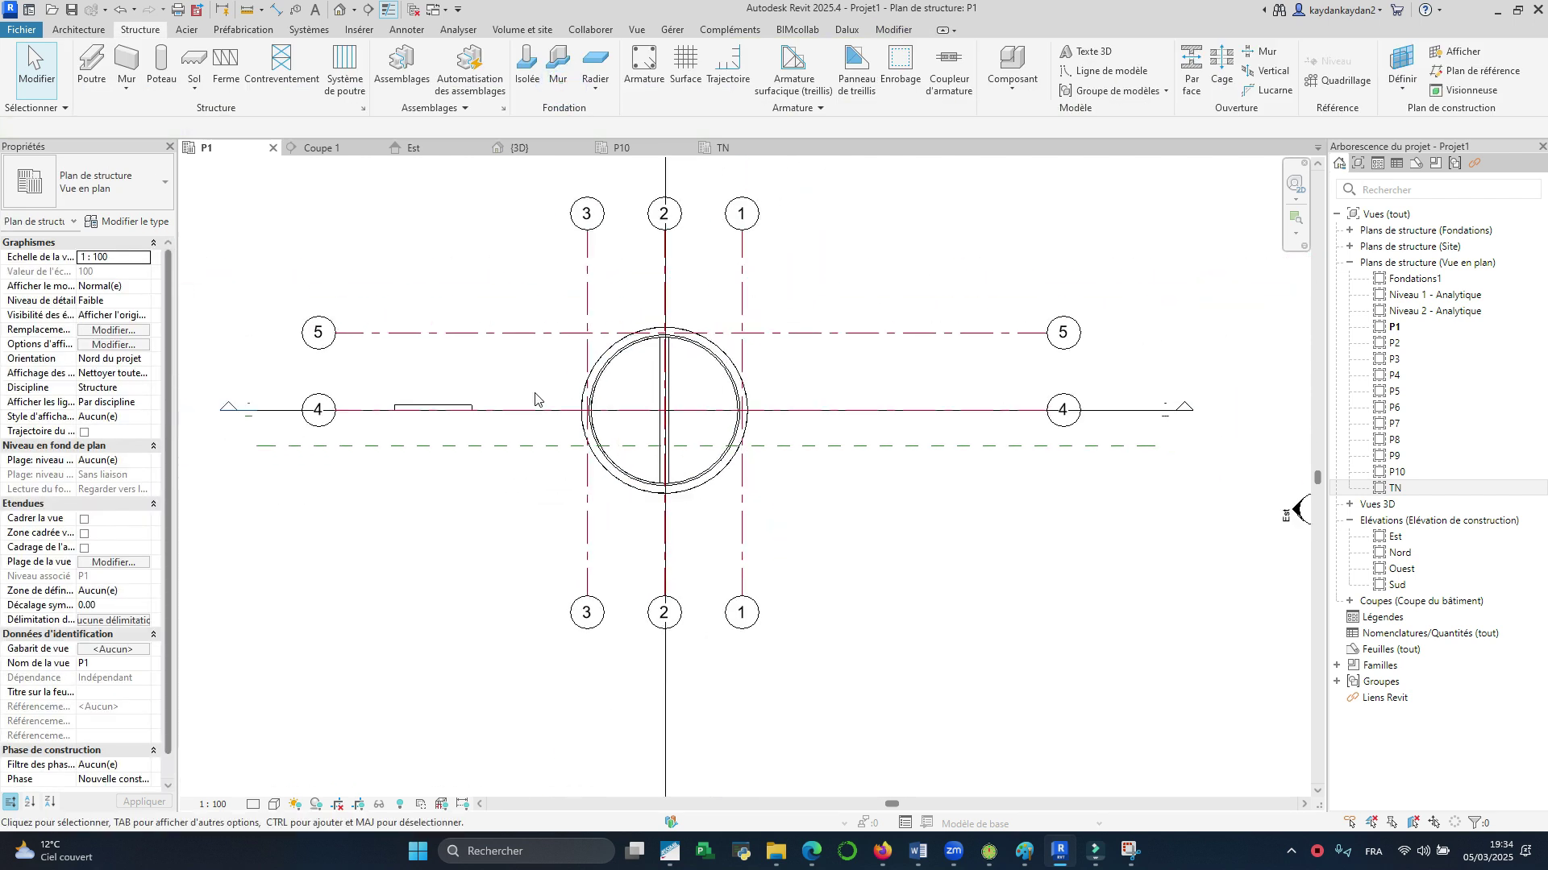
scroll(493, 388, down, 5)
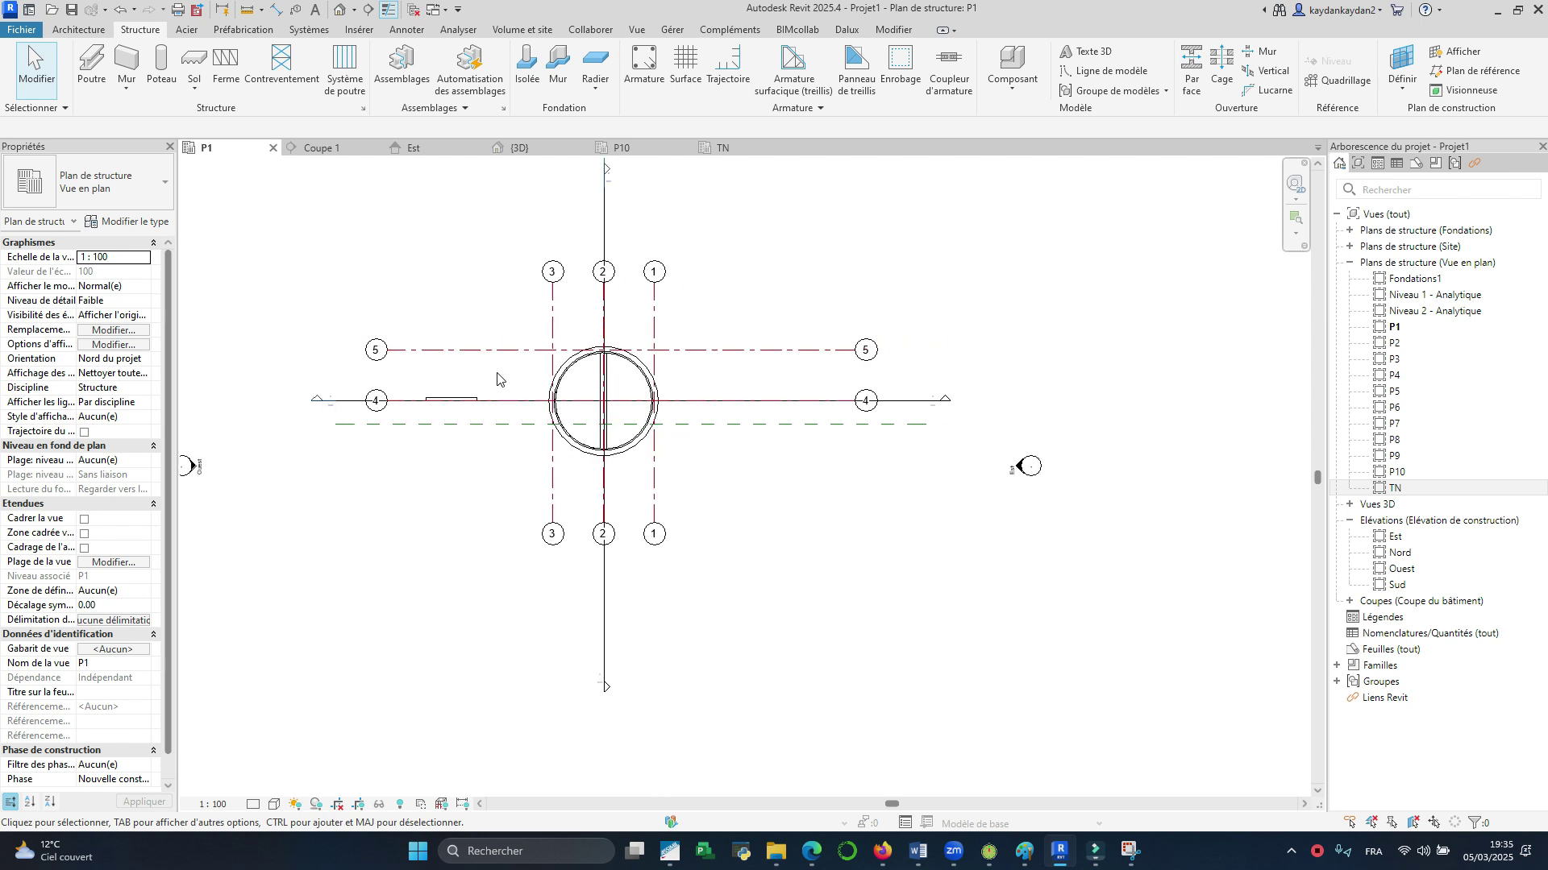
click(321, 148)
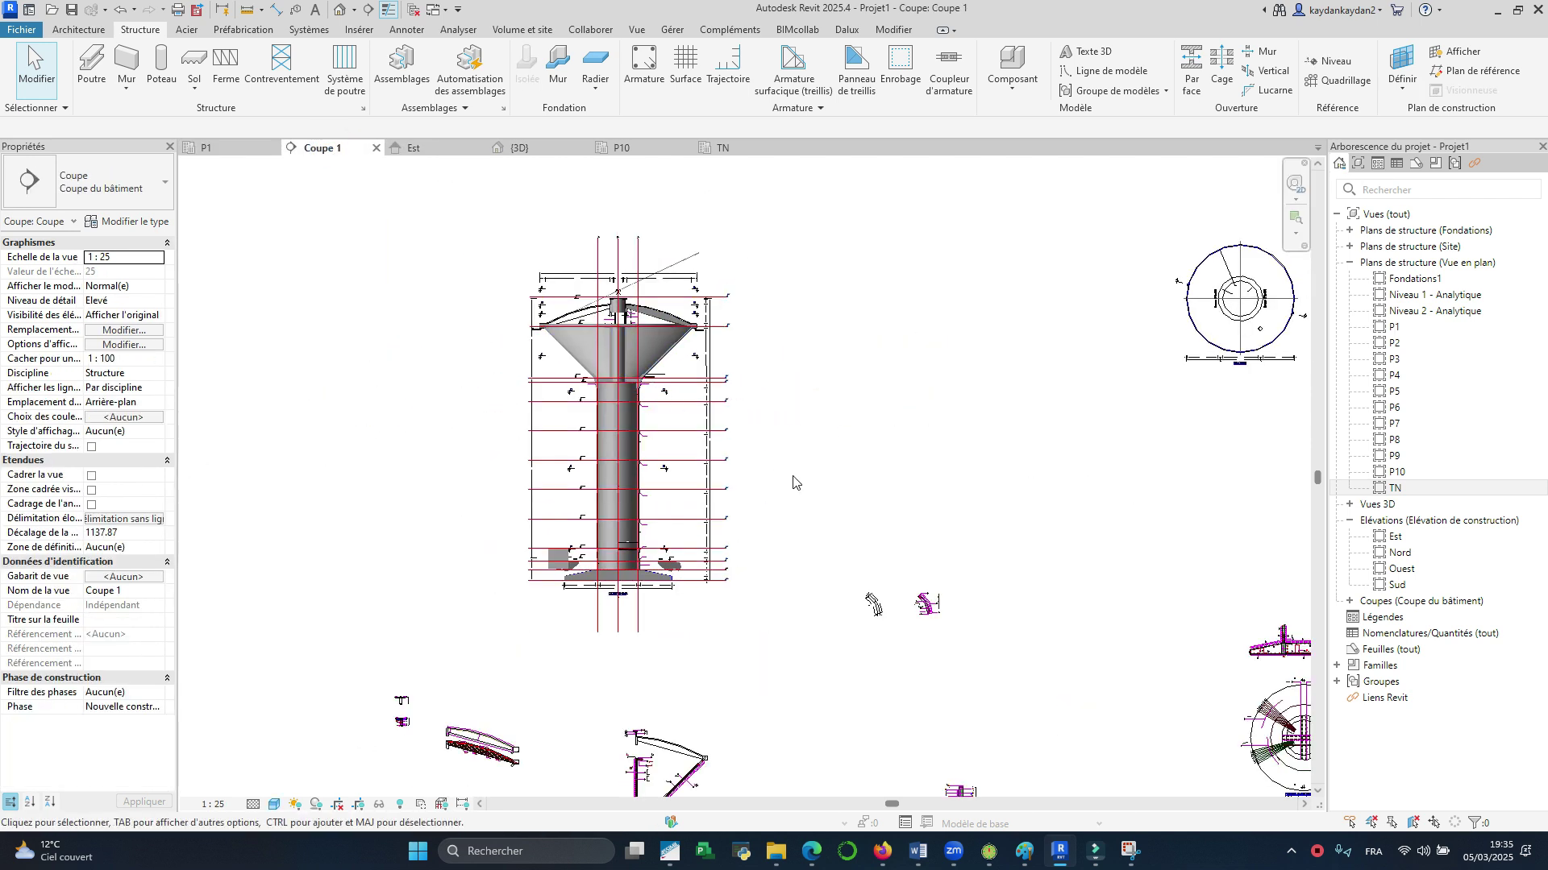
scroll(806, 452, down, 4)
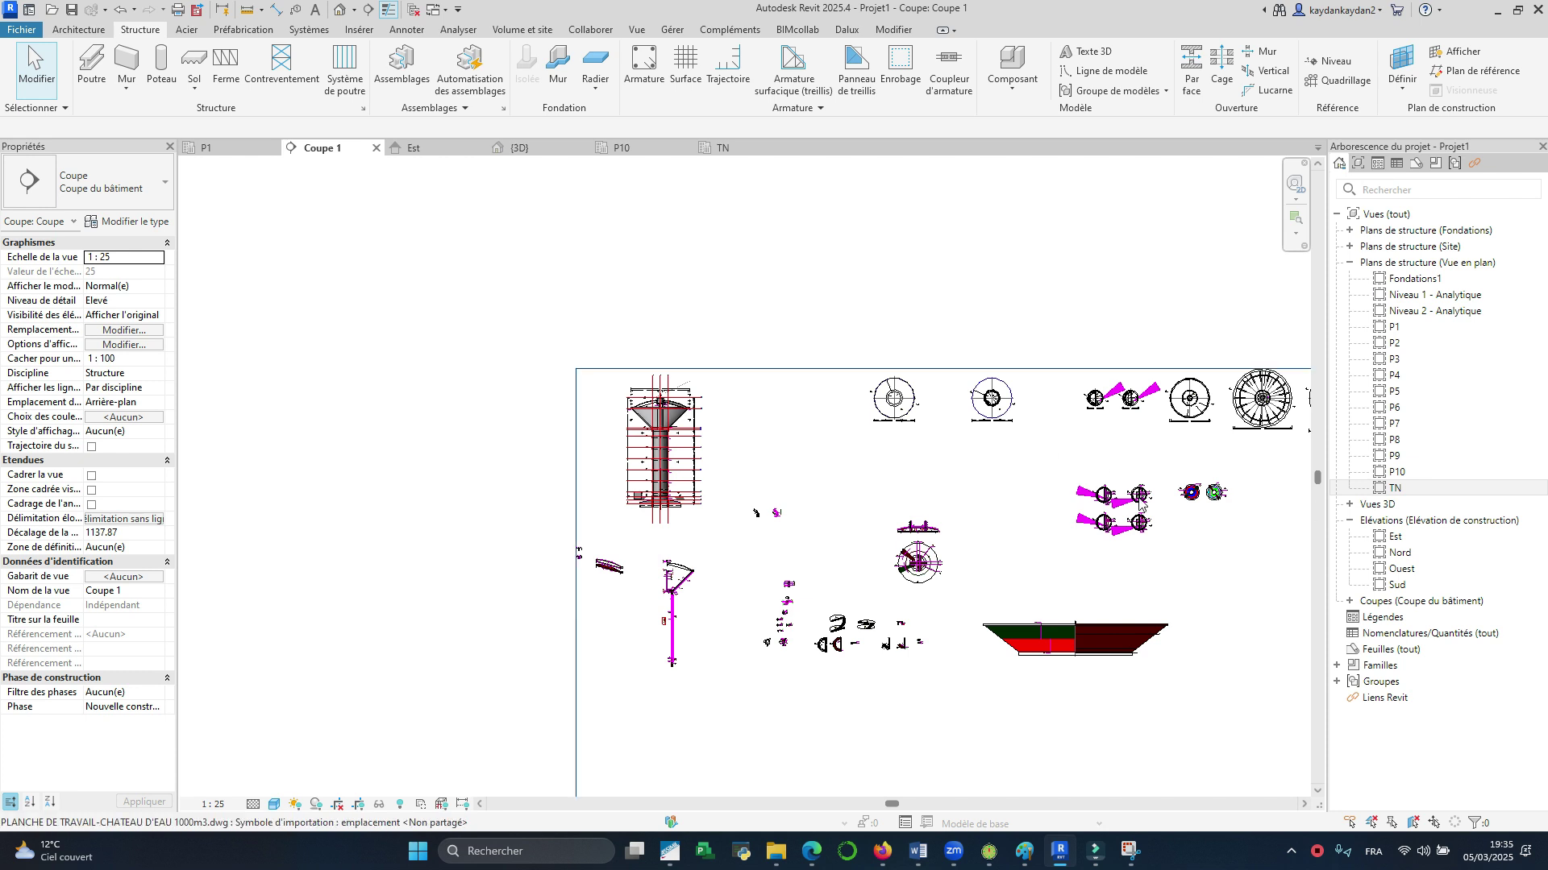
scroll(994, 435, down, 2)
scroll(1069, 452, up, 2)
scroll(1069, 453, up, 2)
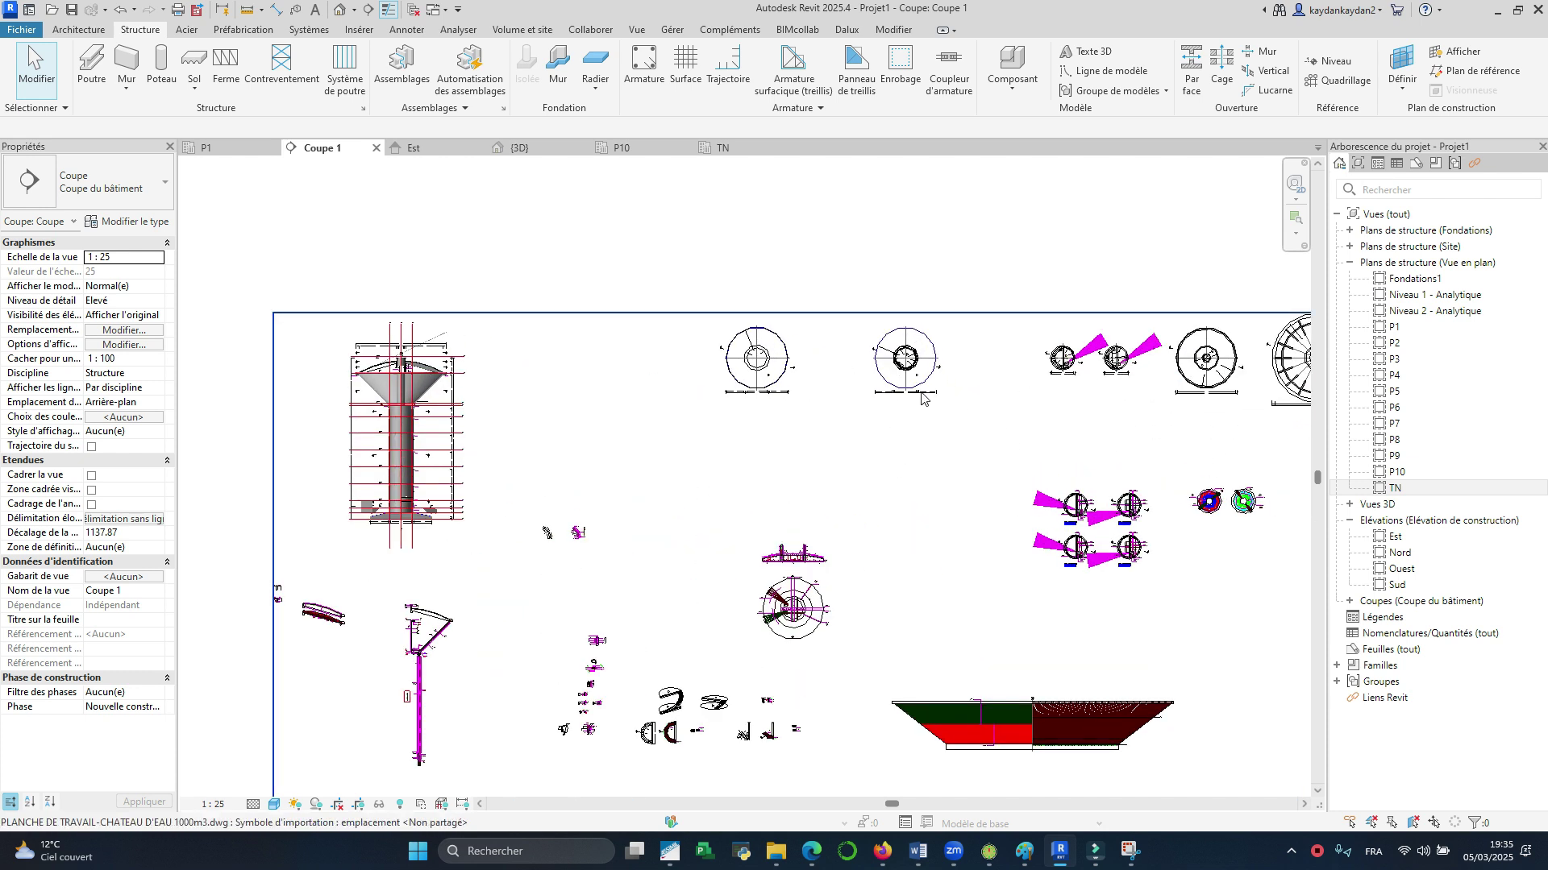
scroll(819, 403, down, 1)
scroll(859, 562, up, 10)
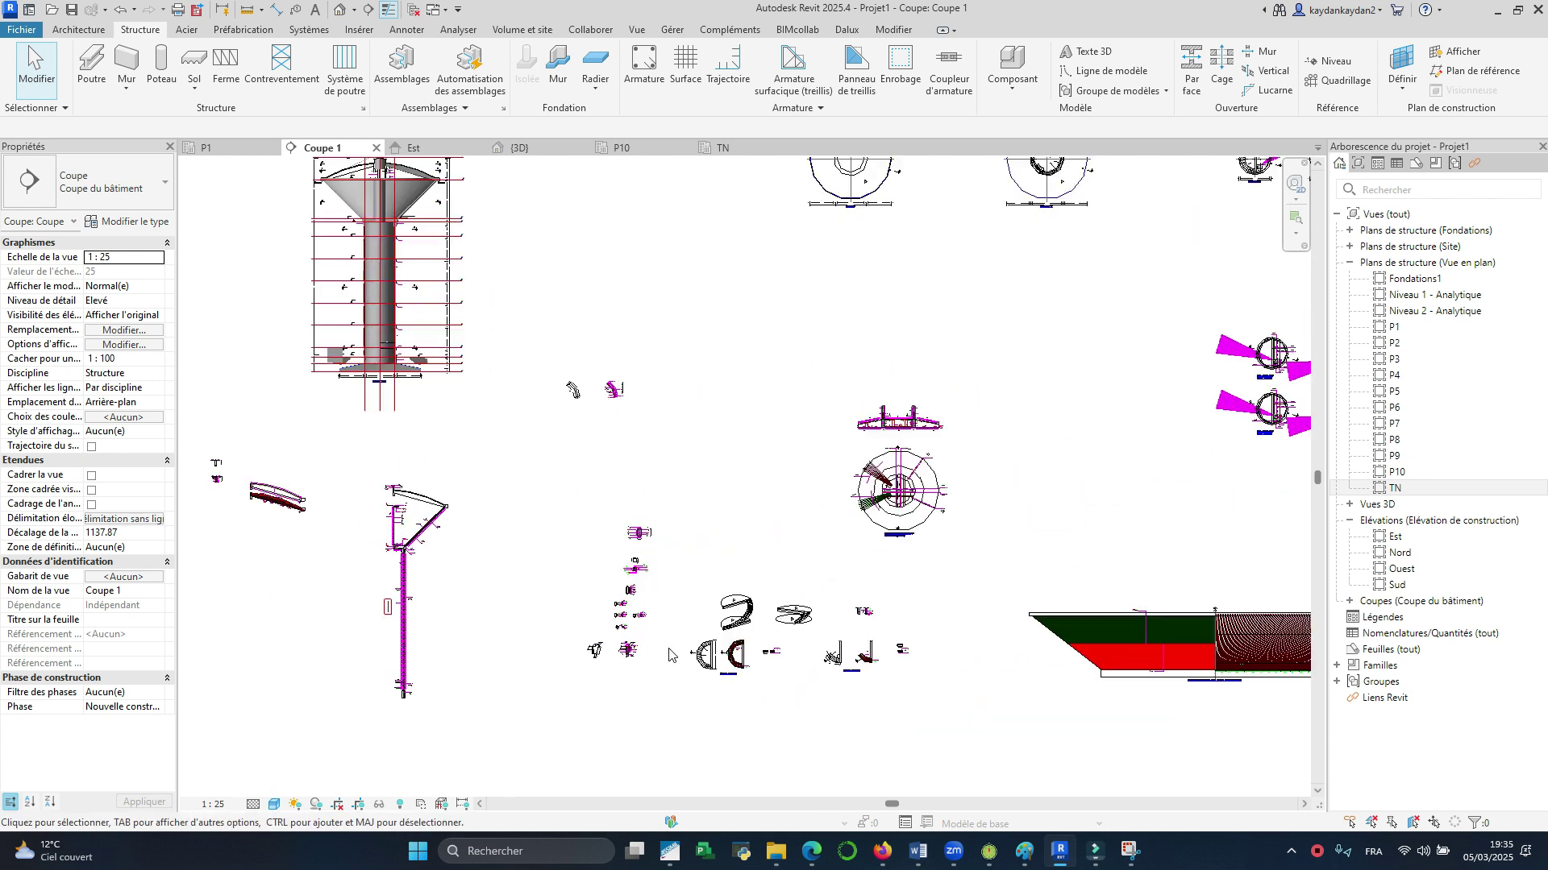
scroll(891, 587, down, 4)
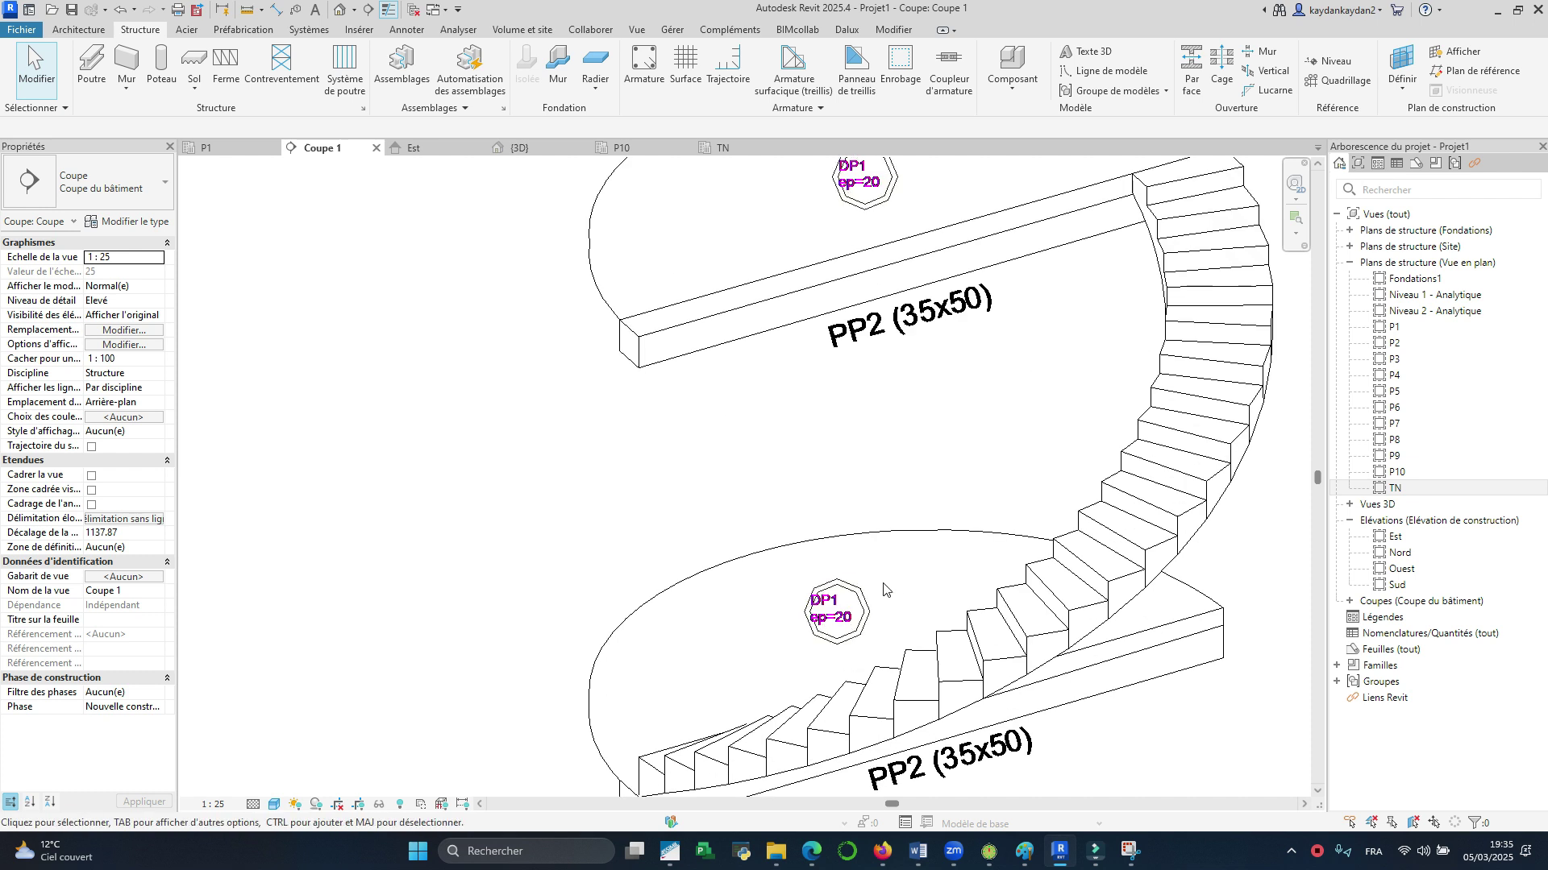
scroll(959, 487, down, 5)
scroll(979, 502, down, 1)
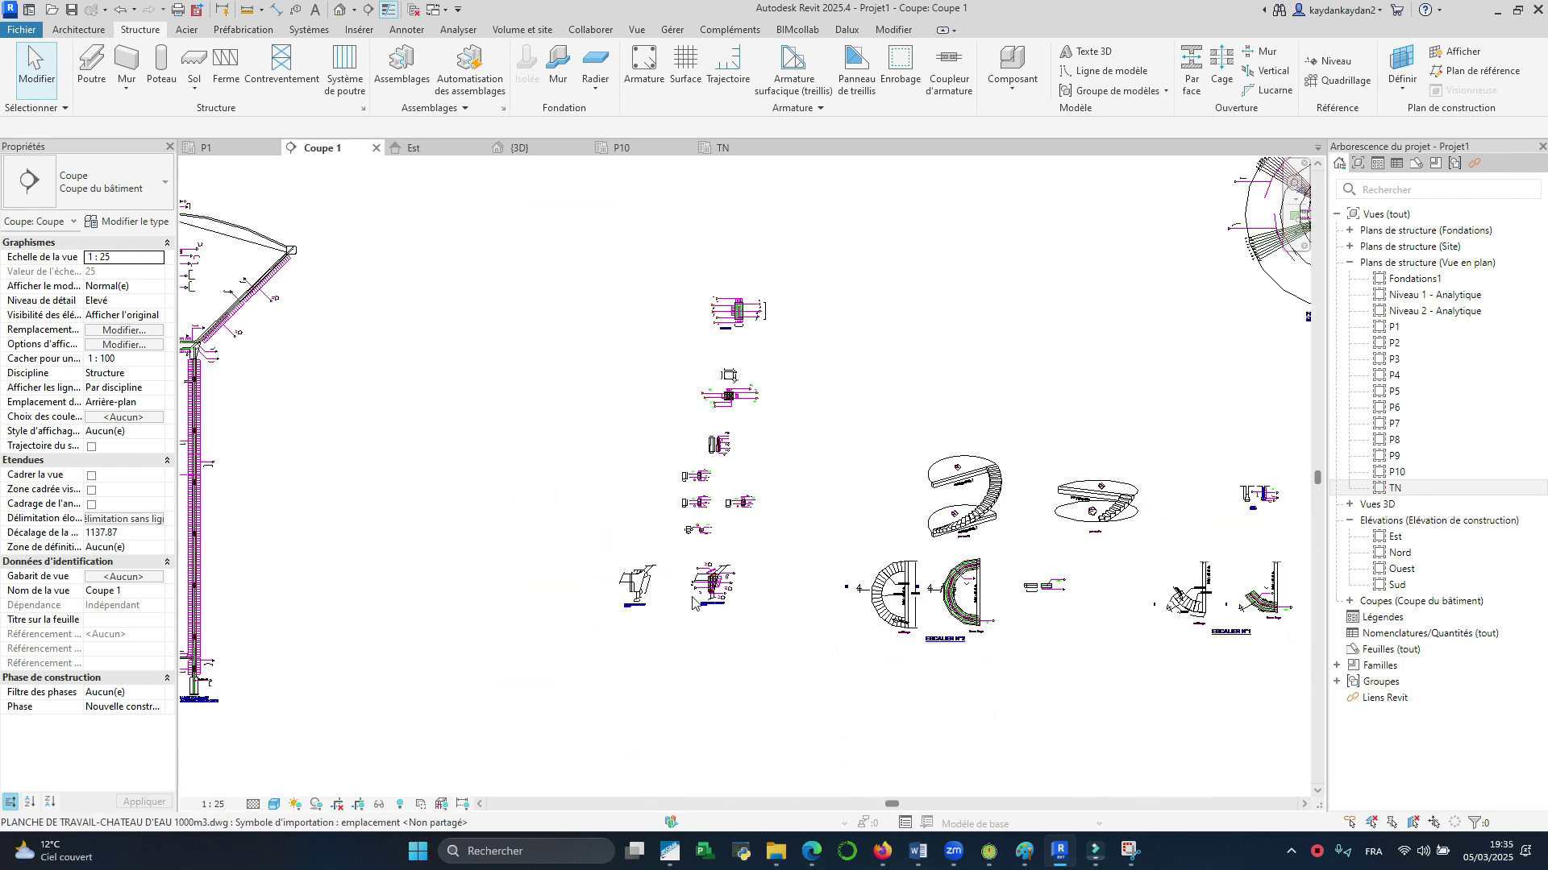
scroll(1009, 512, down, 2)
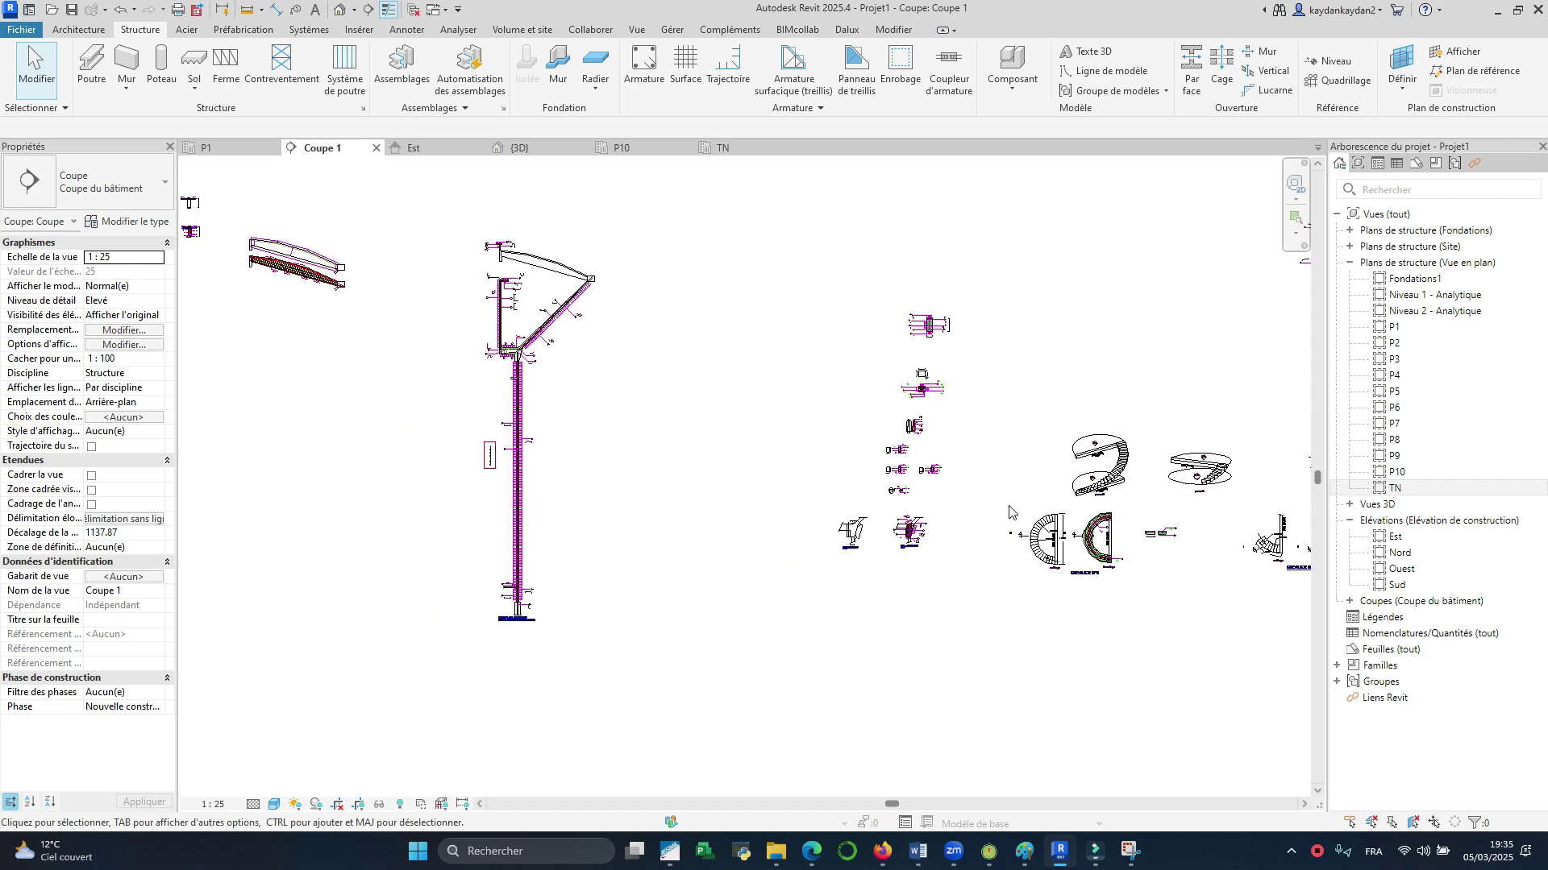
scroll(403, 248, down, 3)
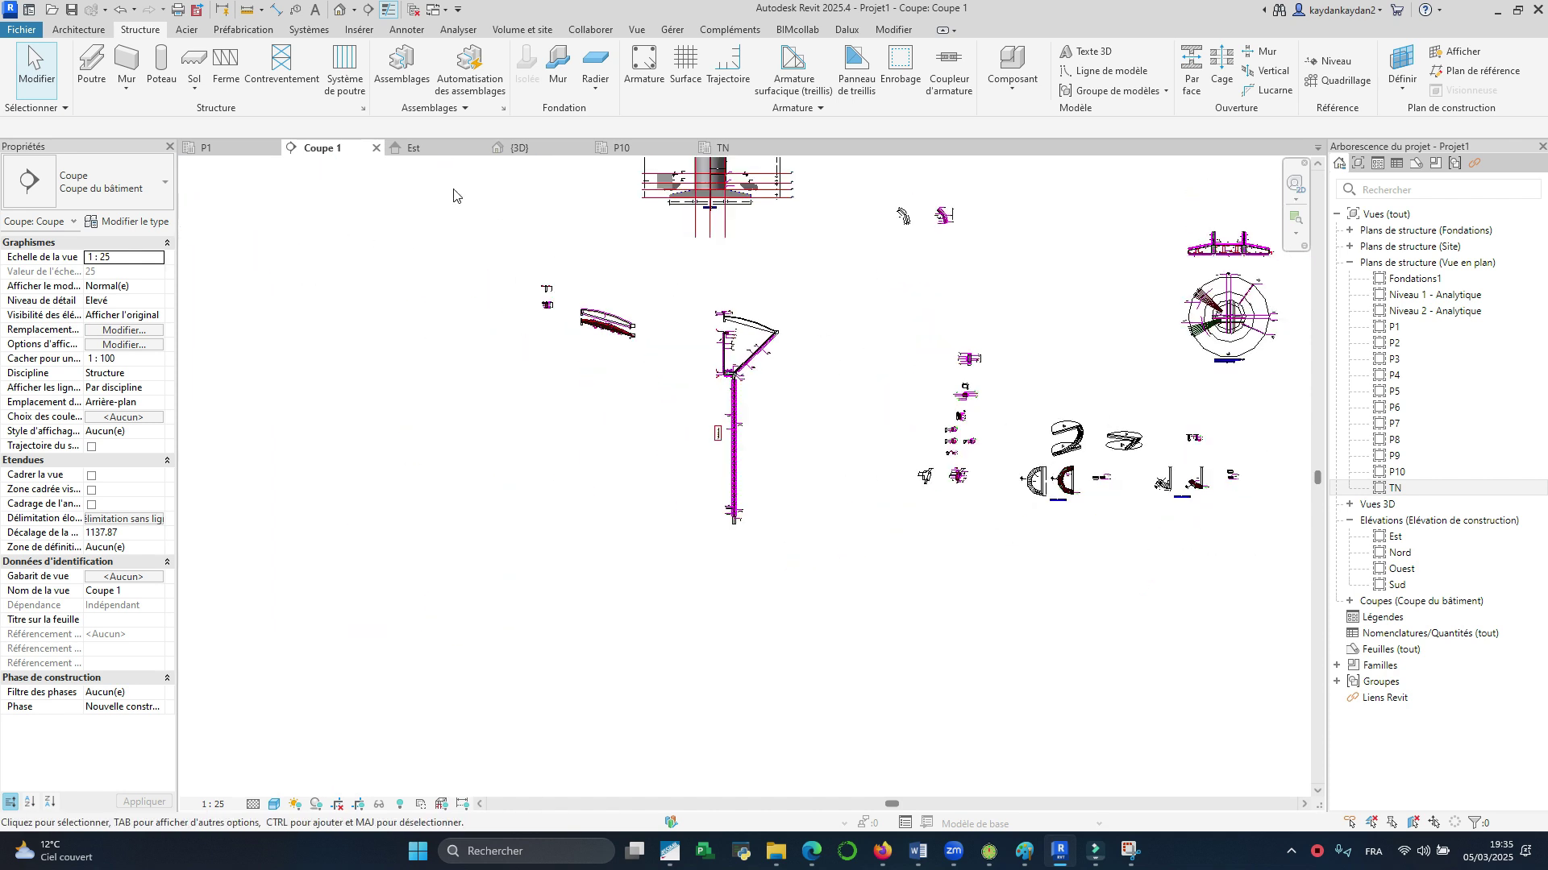
click(218, 150)
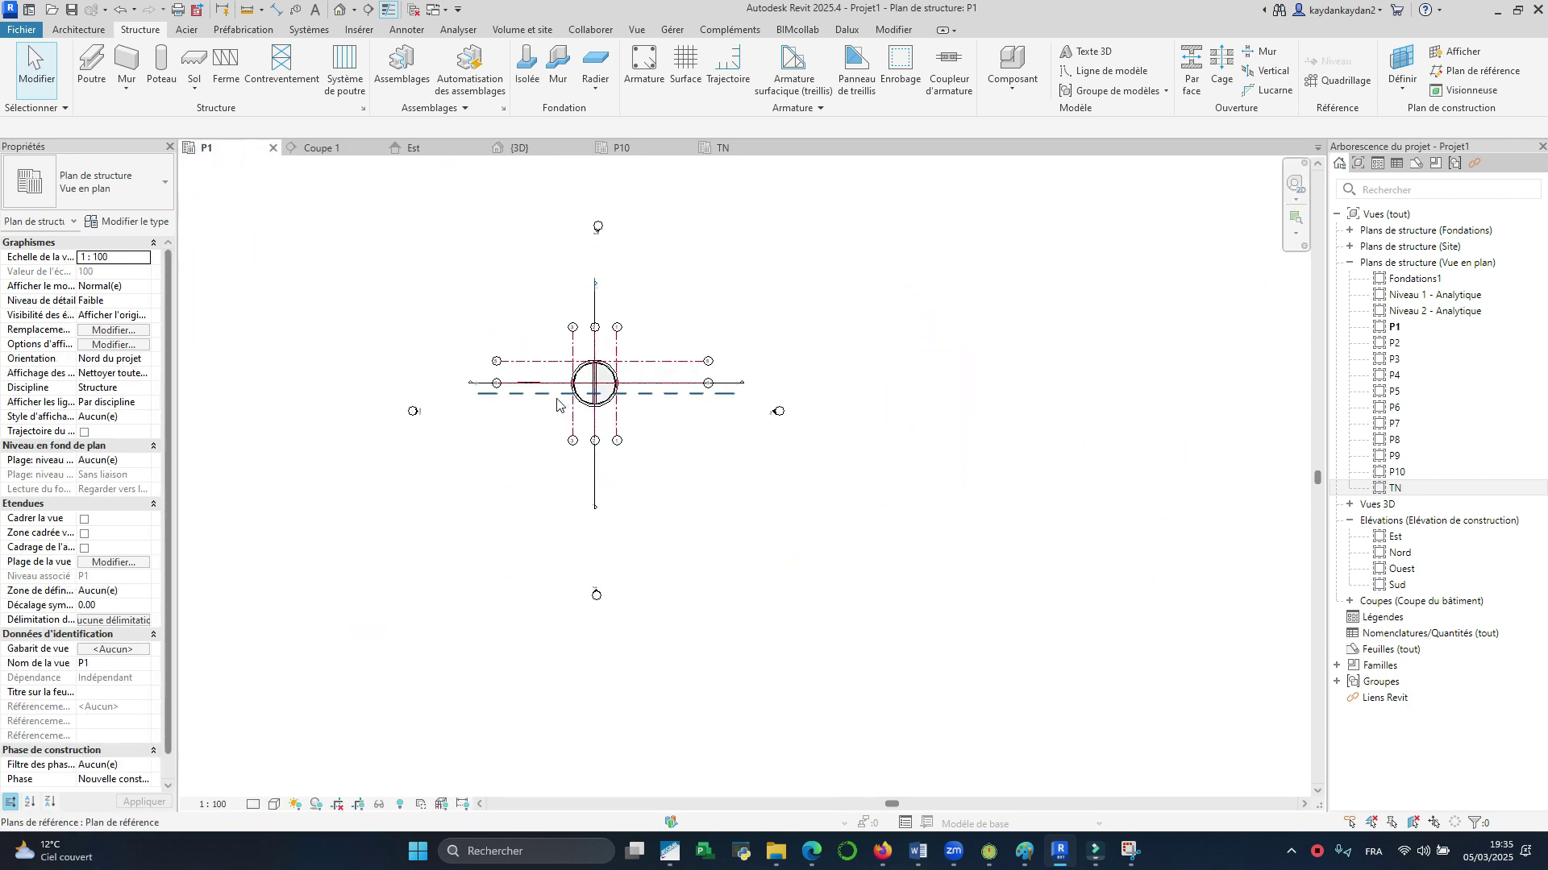
scroll(564, 379, down, 1)
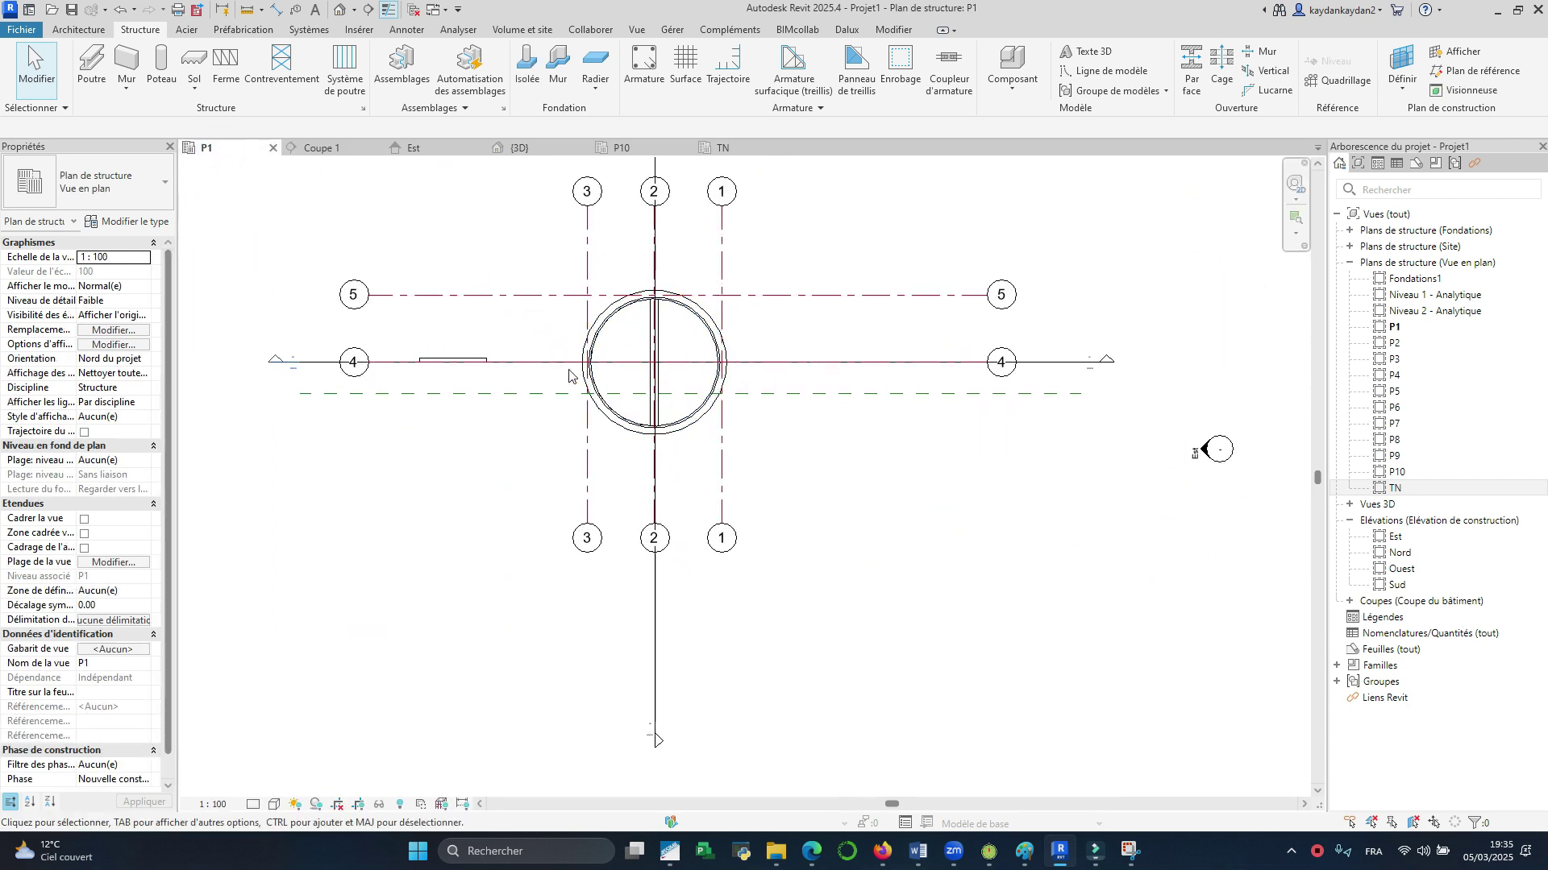
Step: Set section Coupe 1 to the Image filaire visual style so the imported Coupe G-G drawing can be read
click(325, 150)
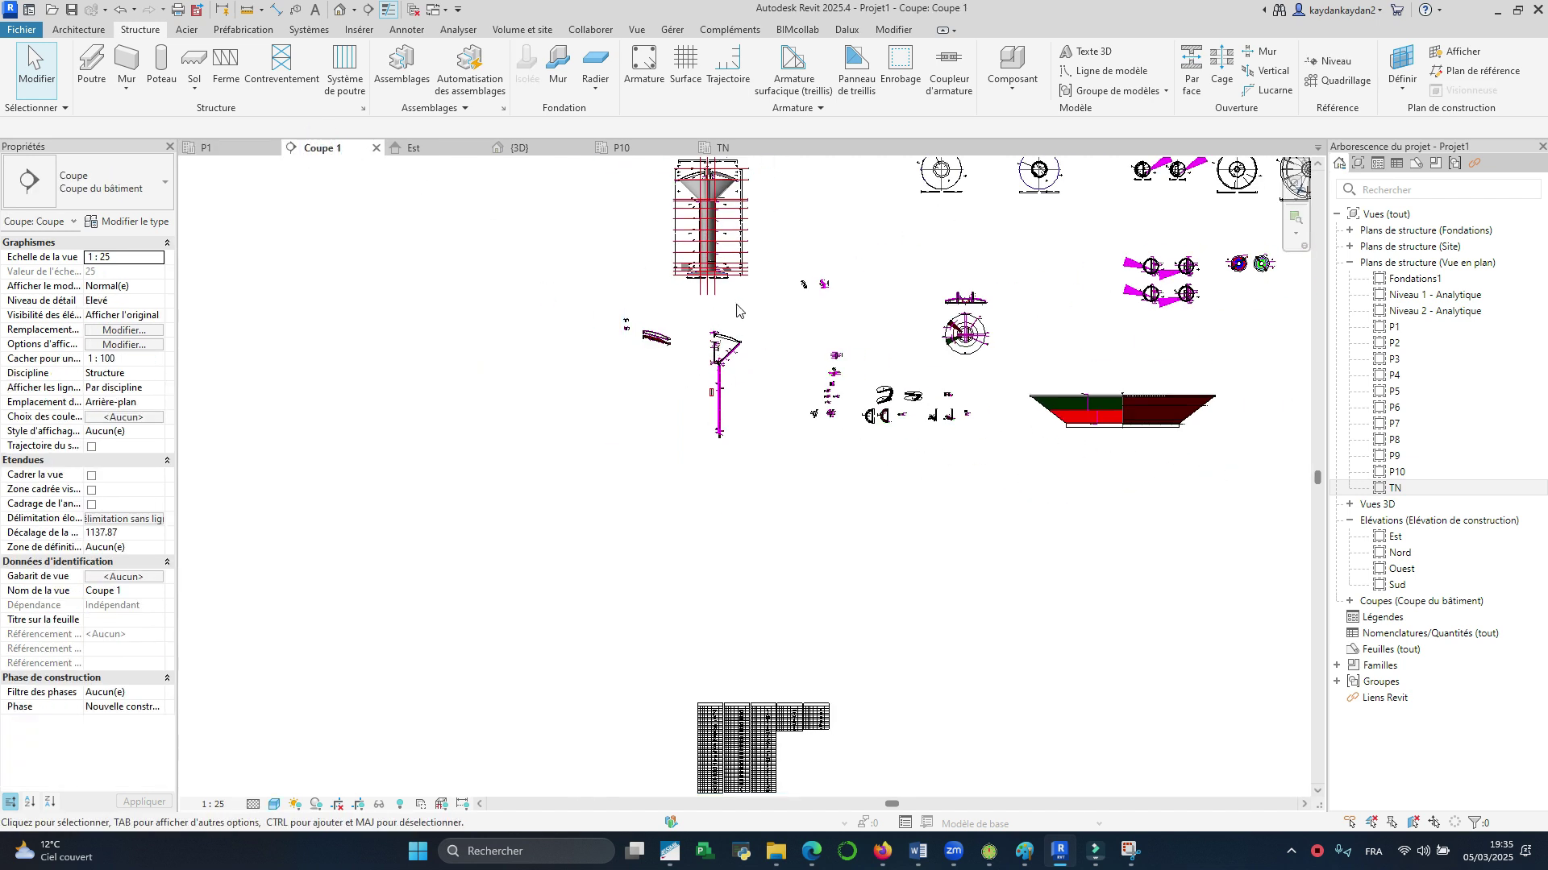
scroll(710, 295, up, 4)
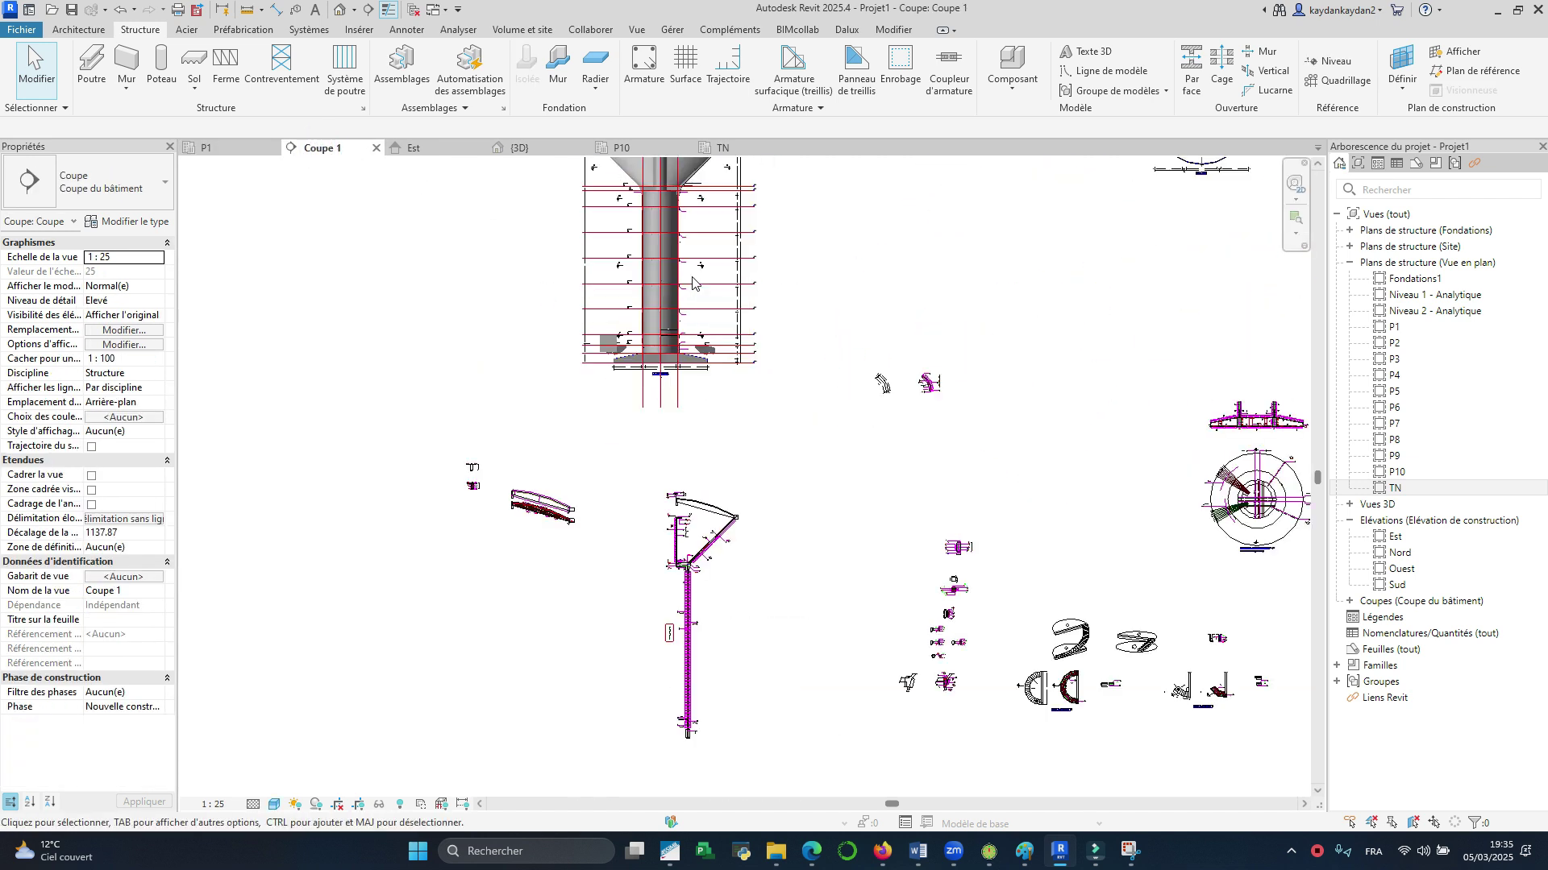
scroll(692, 282, up, 2)
click(274, 804)
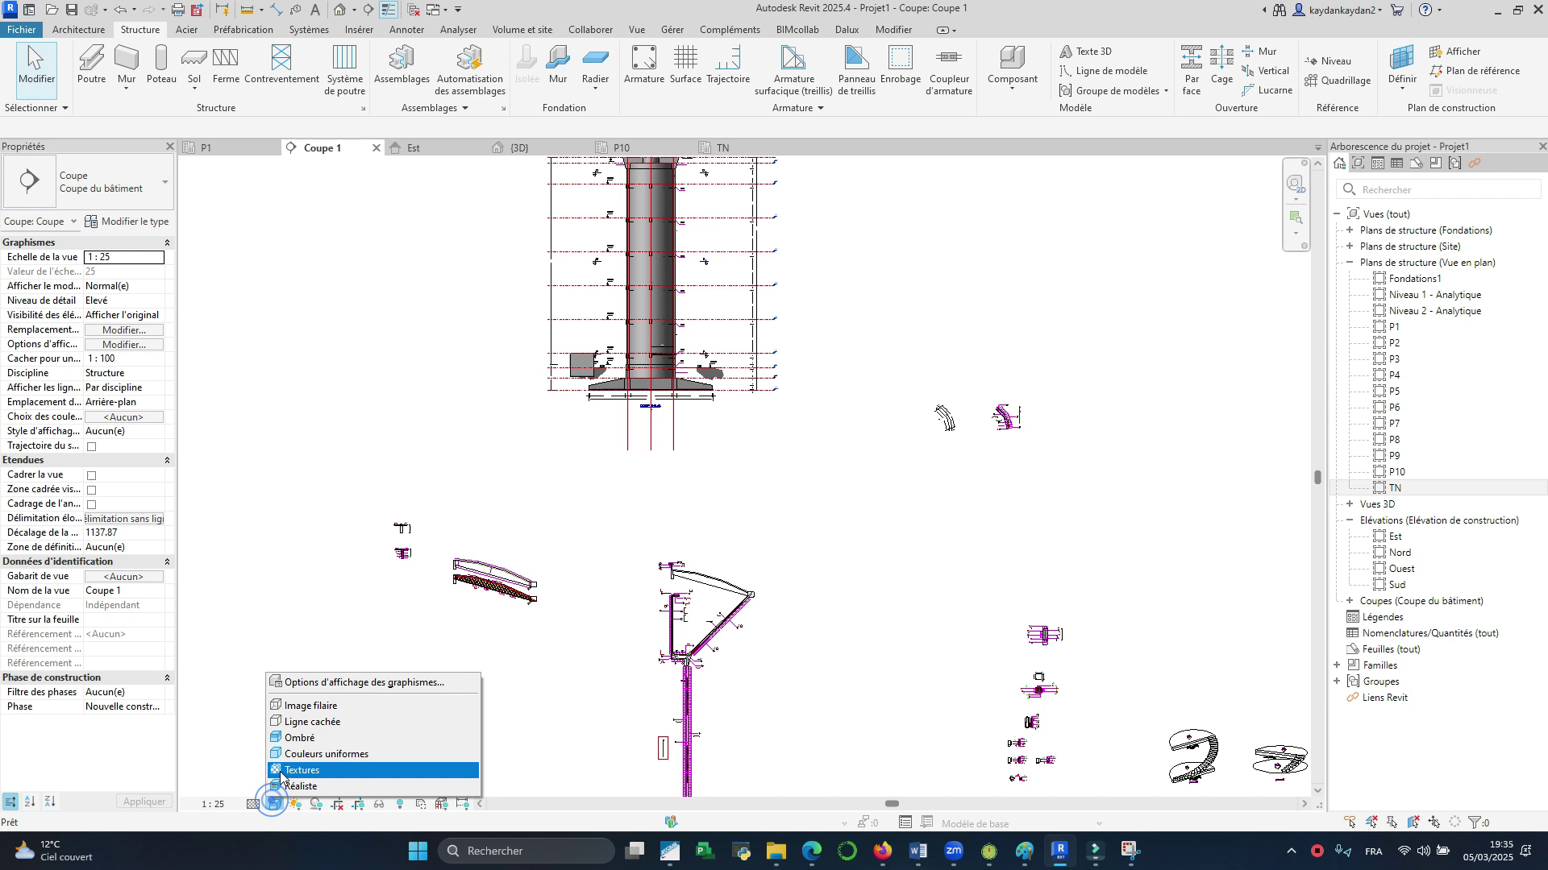
click(292, 708)
scroll(653, 367, up, 8)
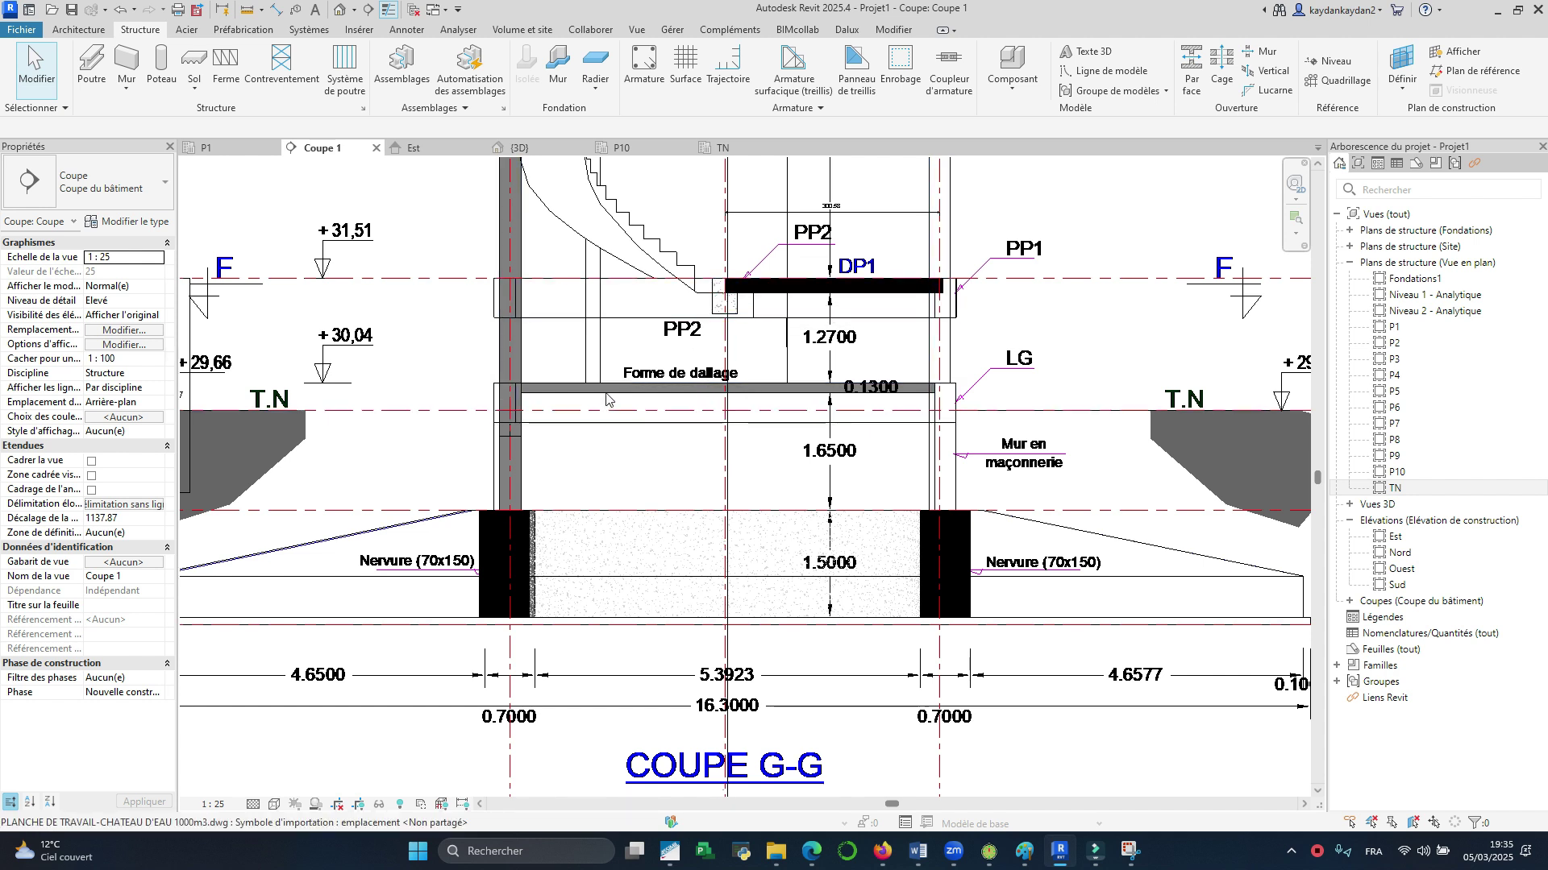
Step: Check the stair perspective details pers N°1 and pers N°2 for the slab types and thicknesses at each floor
scroll(492, 393, down, 1)
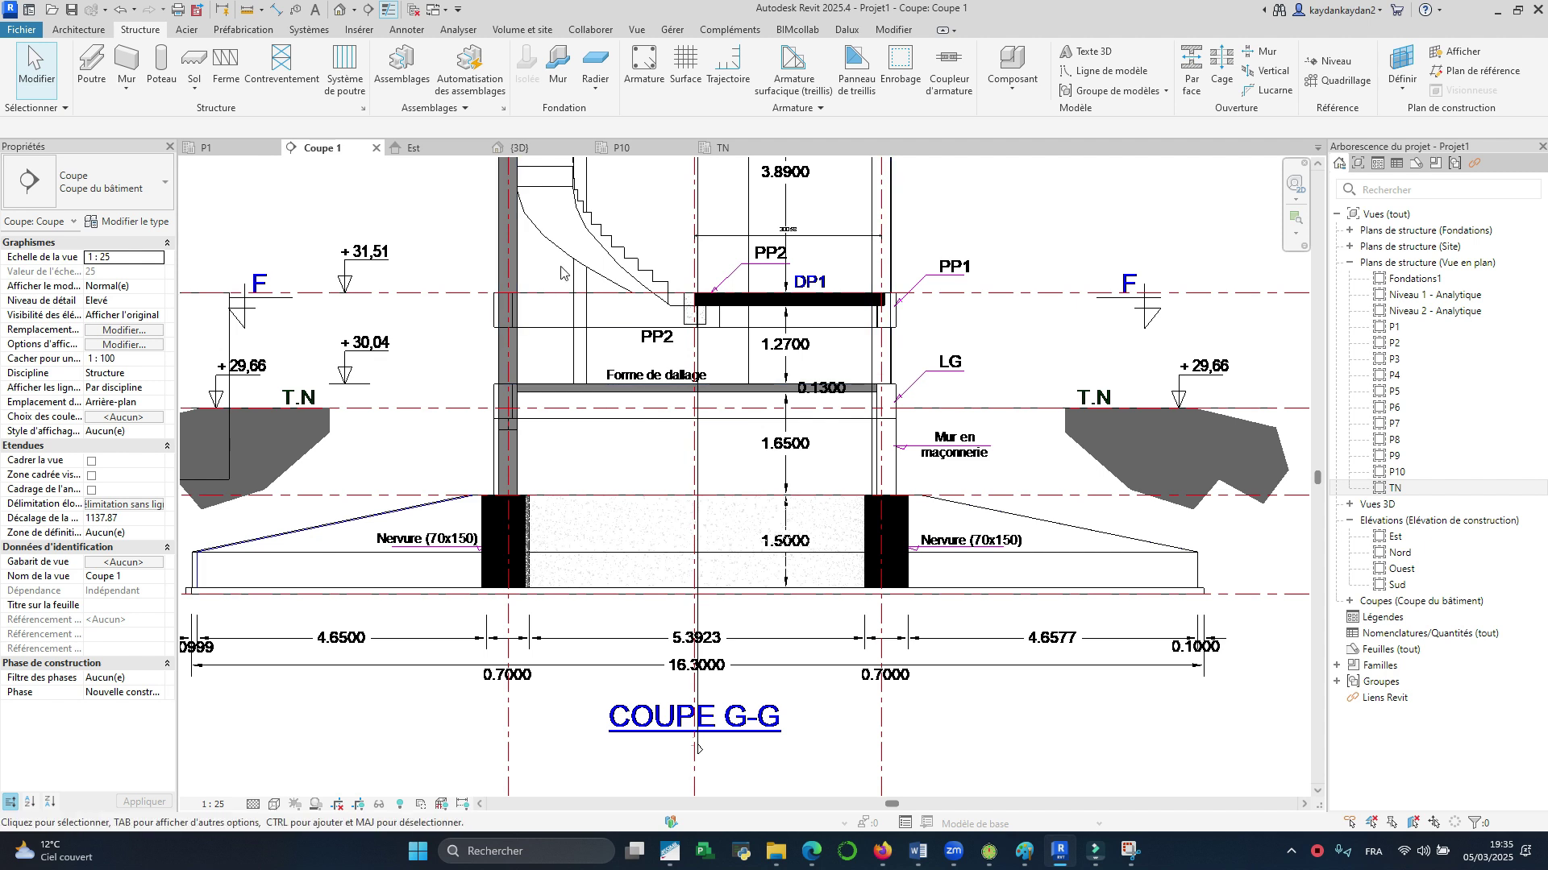
scroll(510, 424, down, 6)
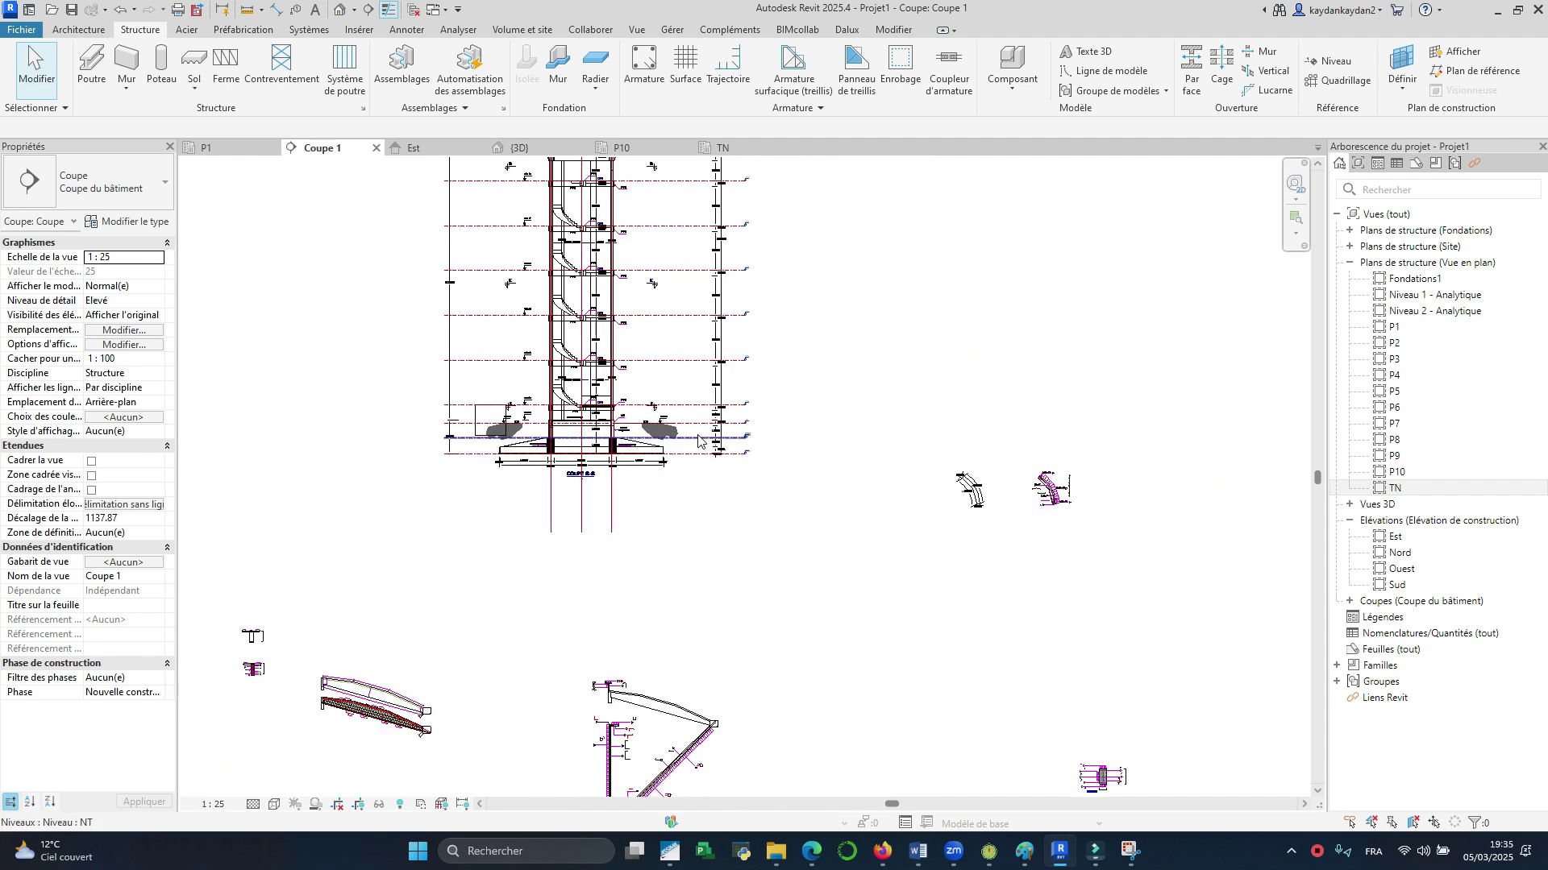
scroll(1080, 790, up, 5)
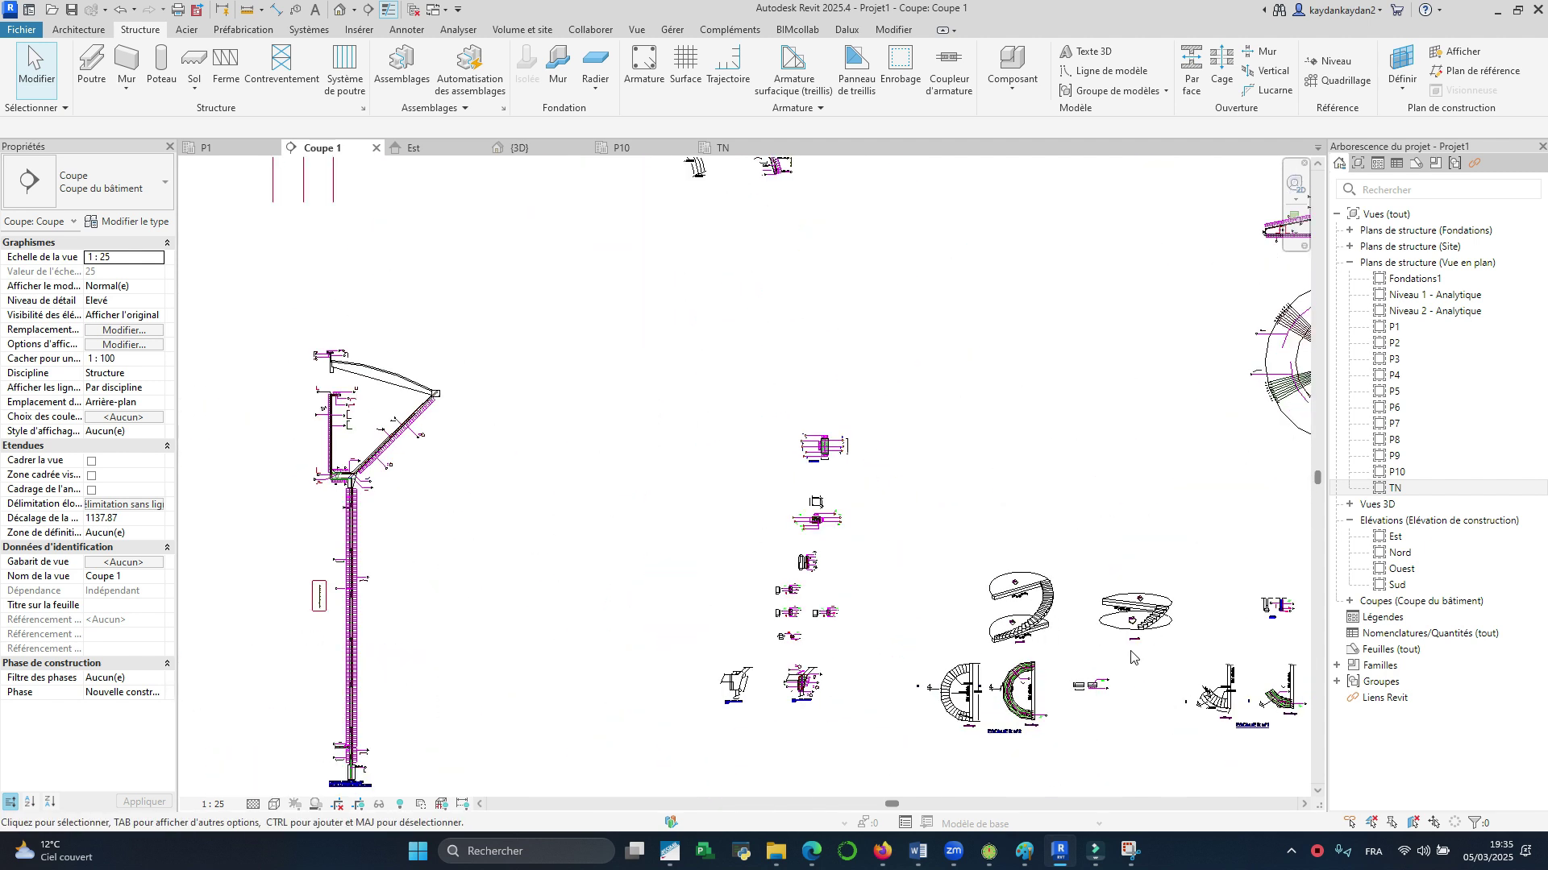
scroll(1152, 614, up, 8)
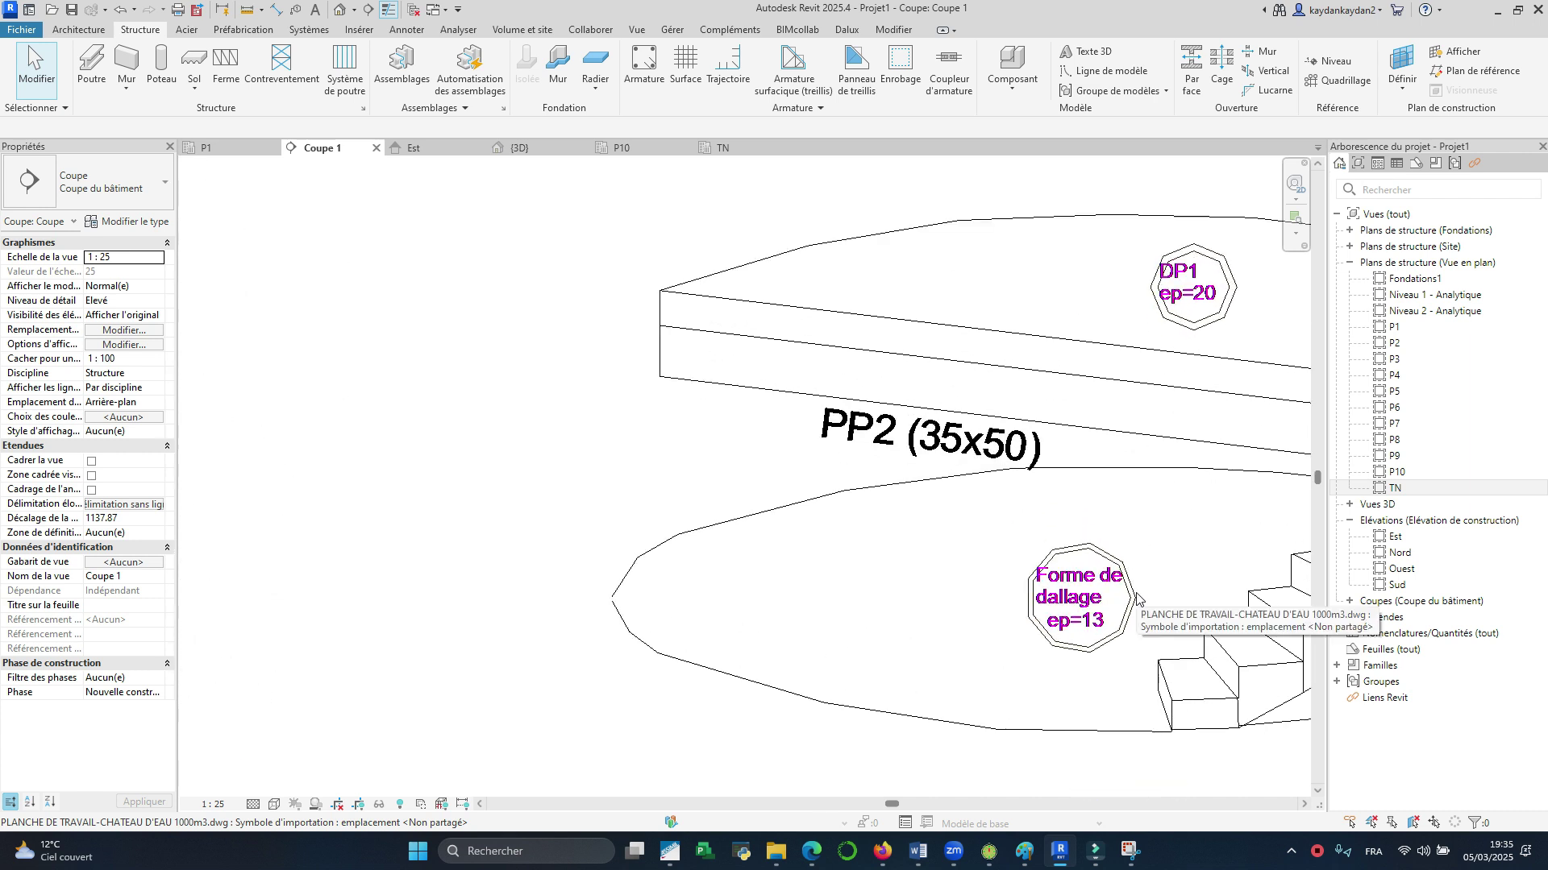
scroll(1104, 606, down, 6)
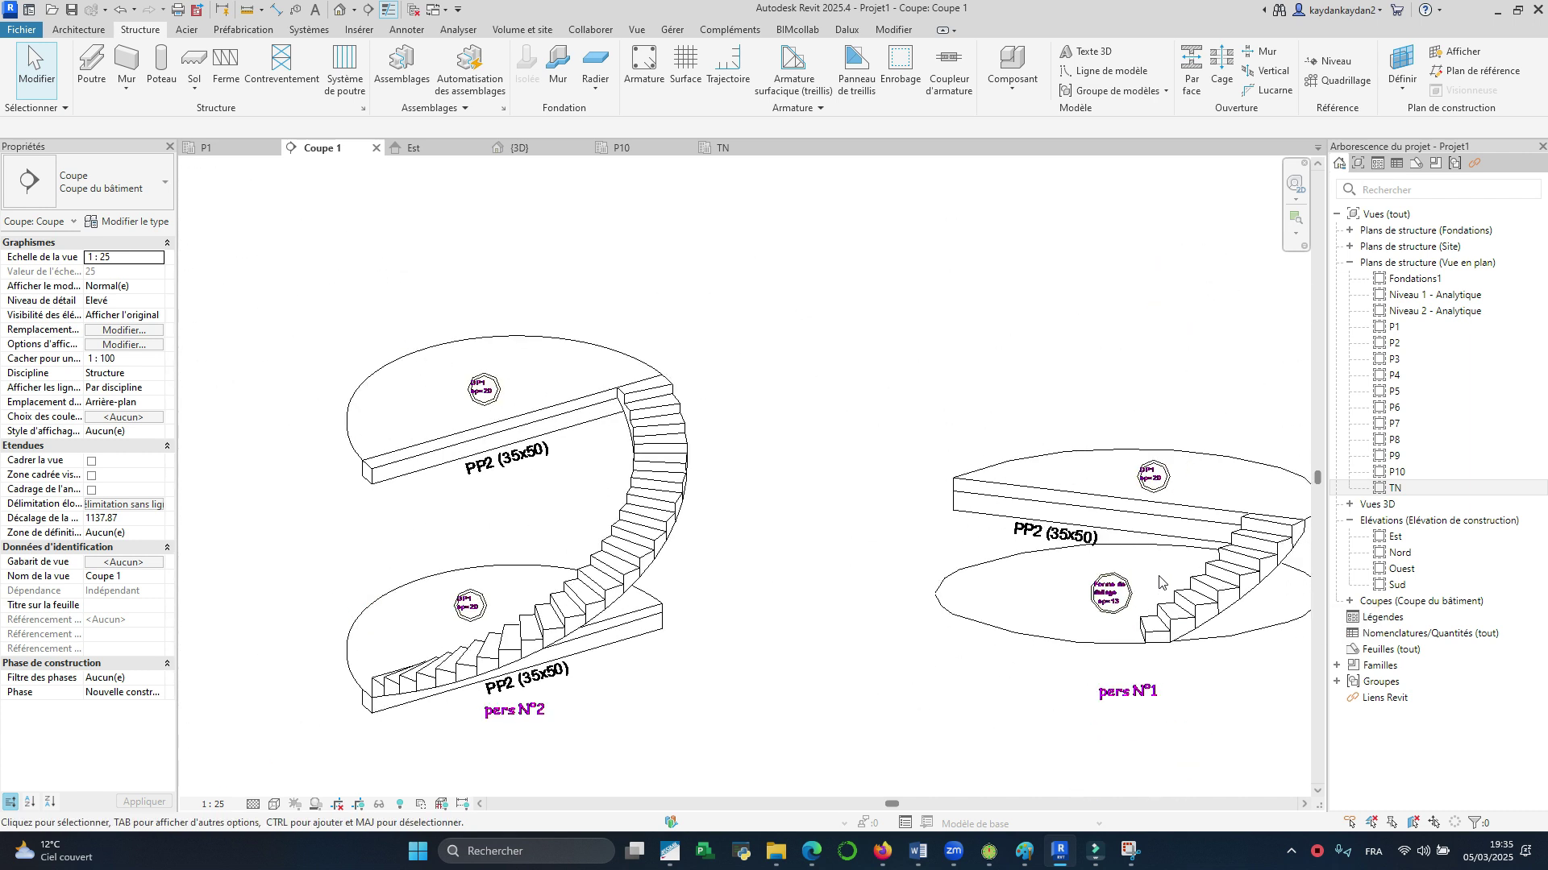
scroll(754, 403, down, 8)
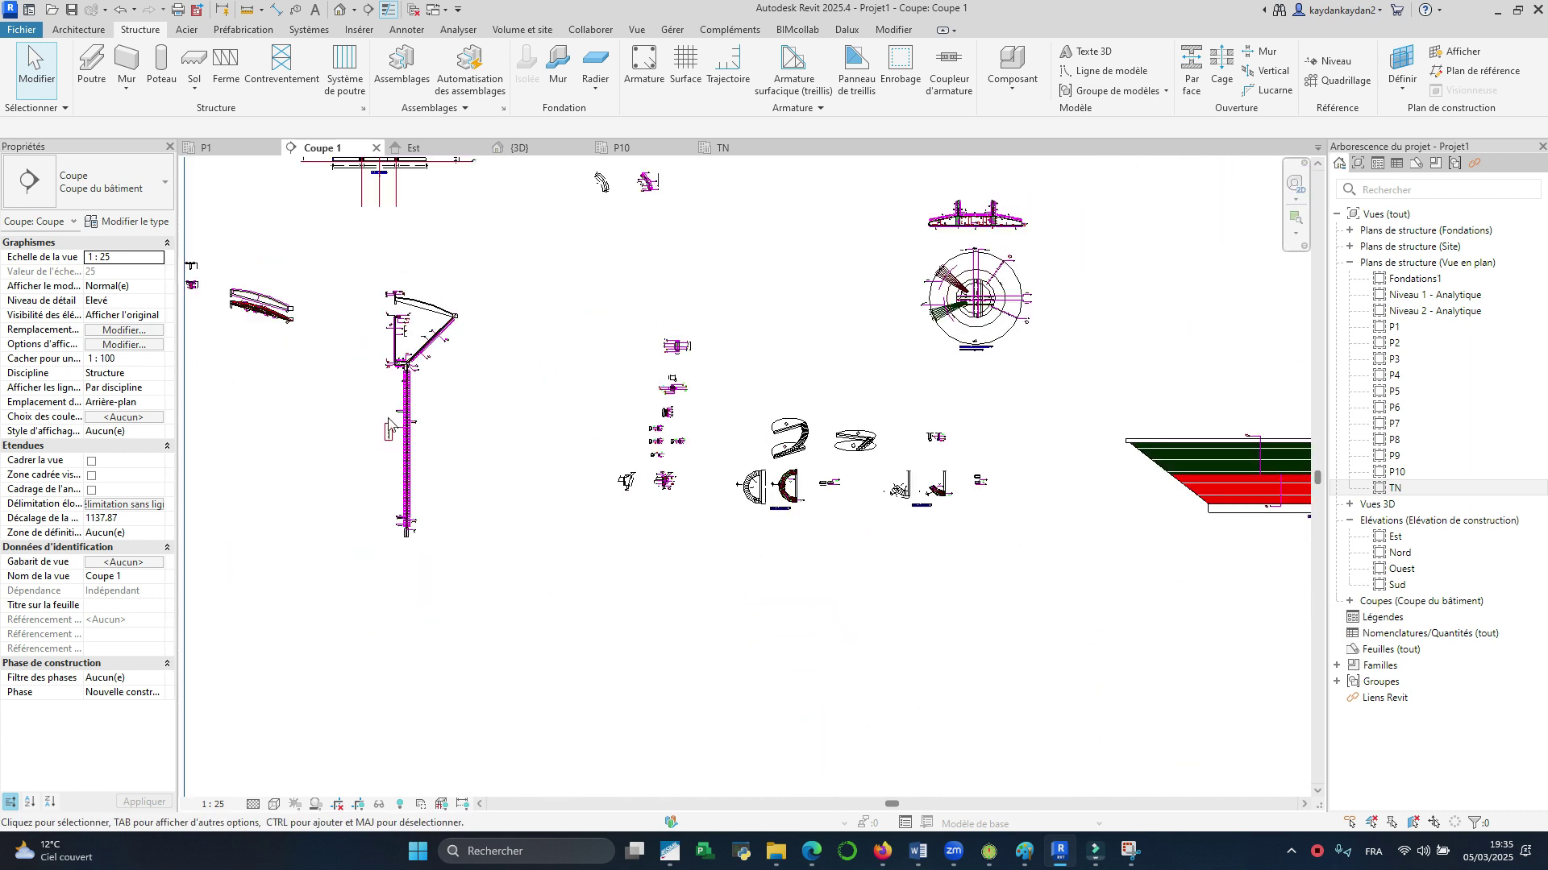
Step: Examine the base of Coupe G-G for the position of the Forme de dallage relative to the LG beam and TN level
scroll(476, 342, up, 10)
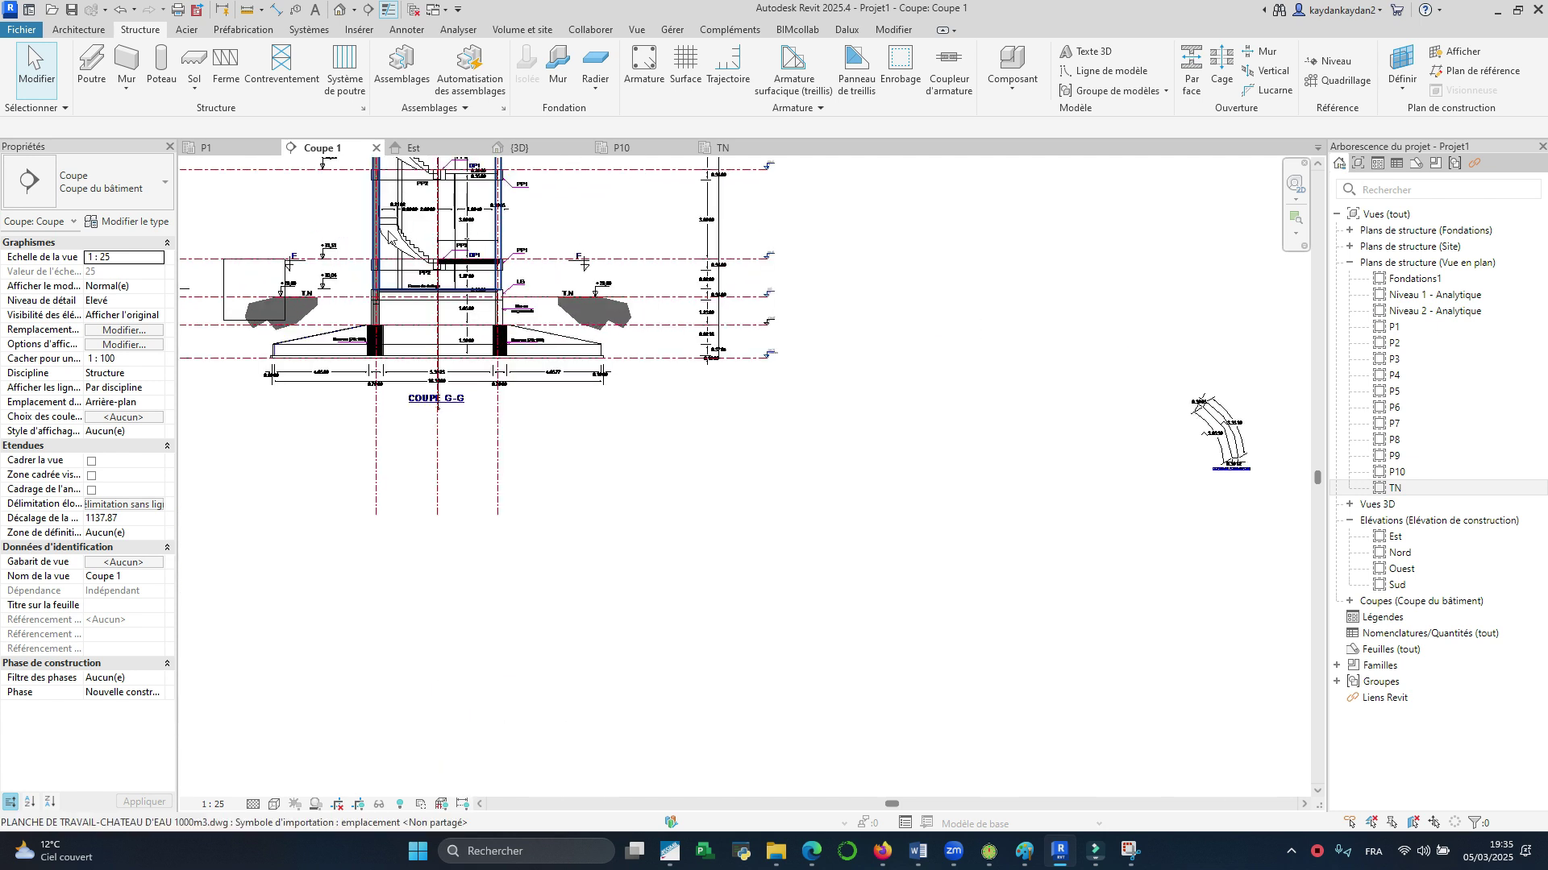
scroll(390, 321, up, 5)
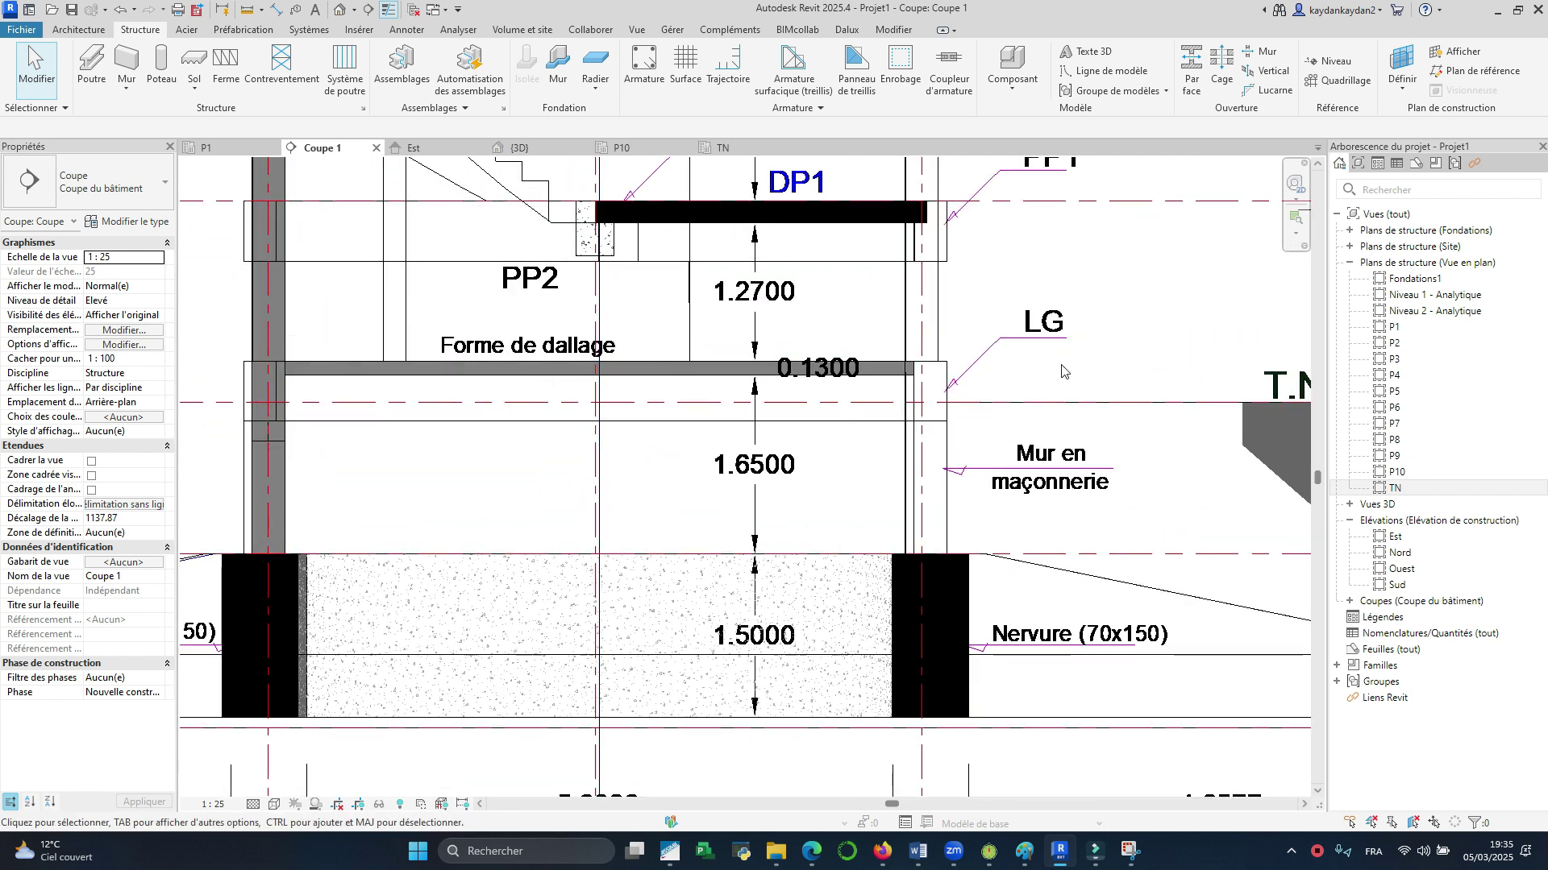
scroll(820, 375, down, 1)
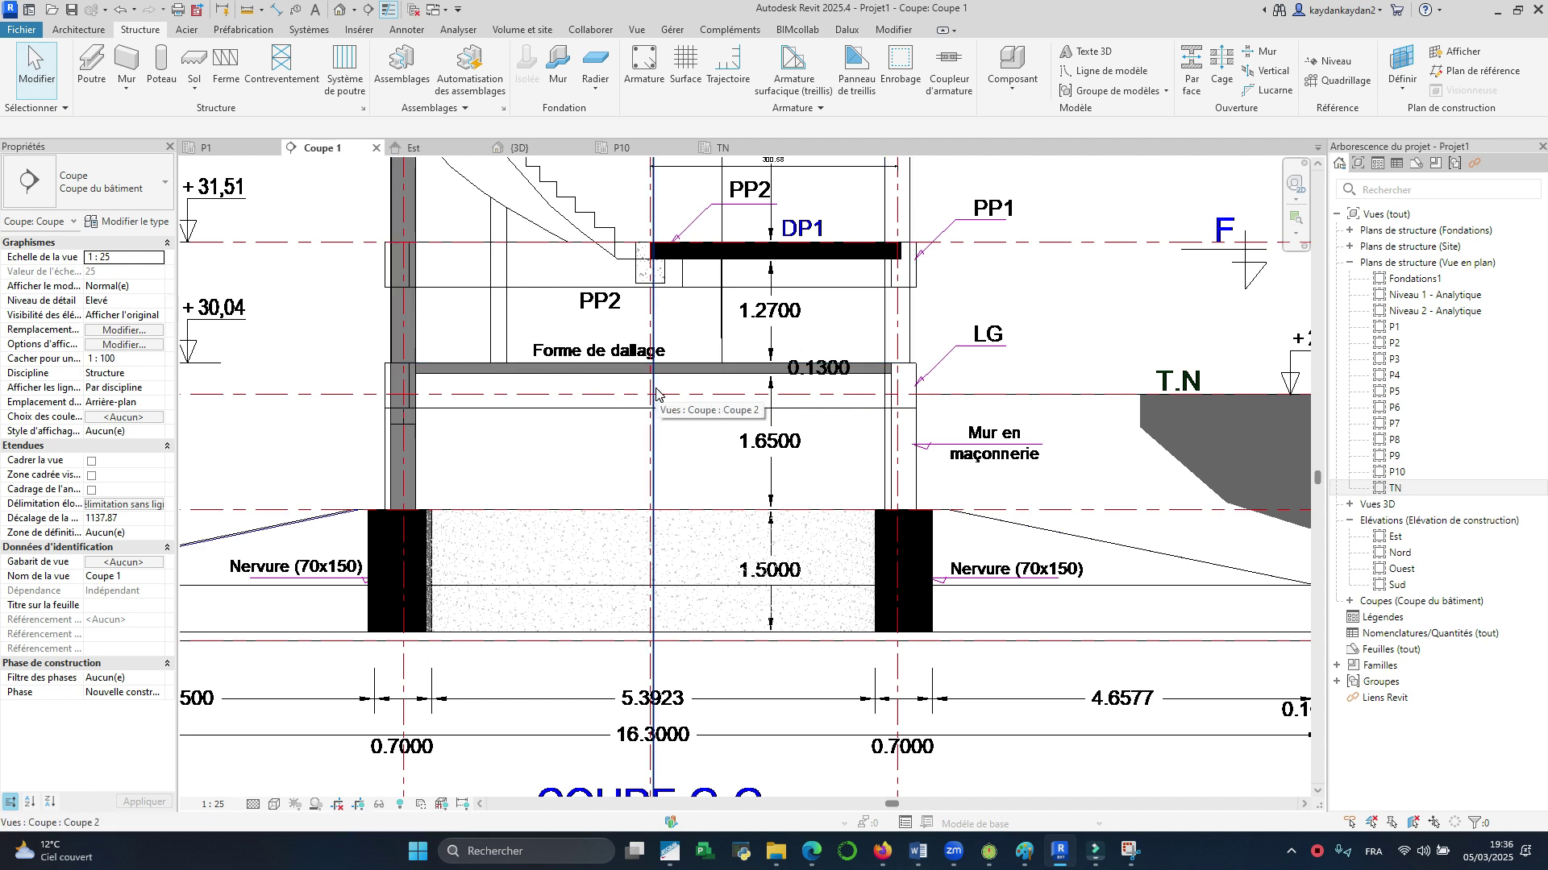
scroll(654, 391, down, 1)
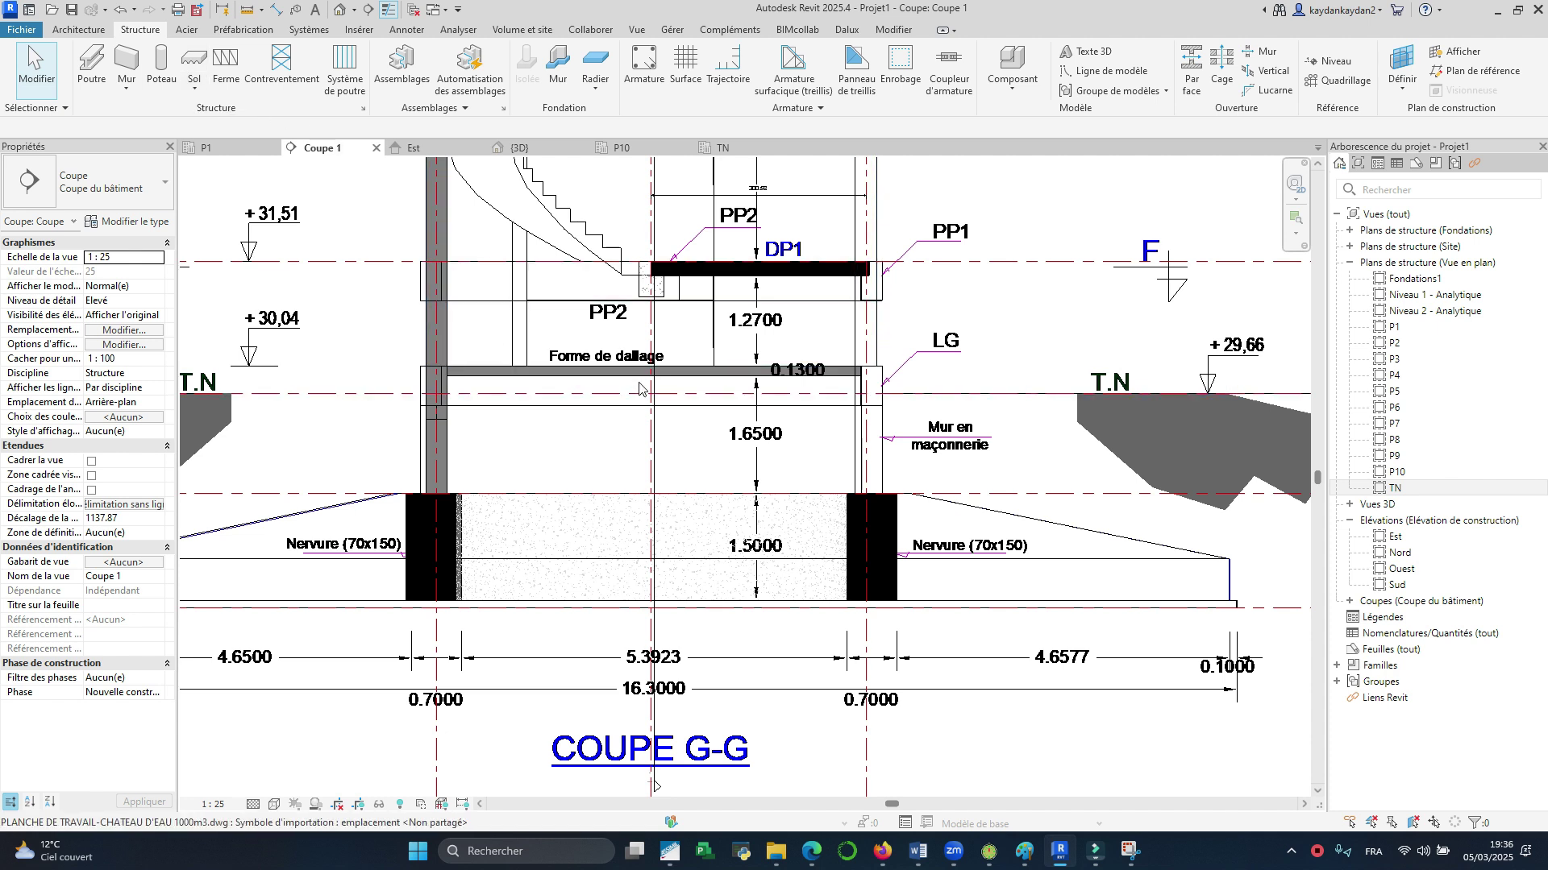
scroll(639, 389, up, 2)
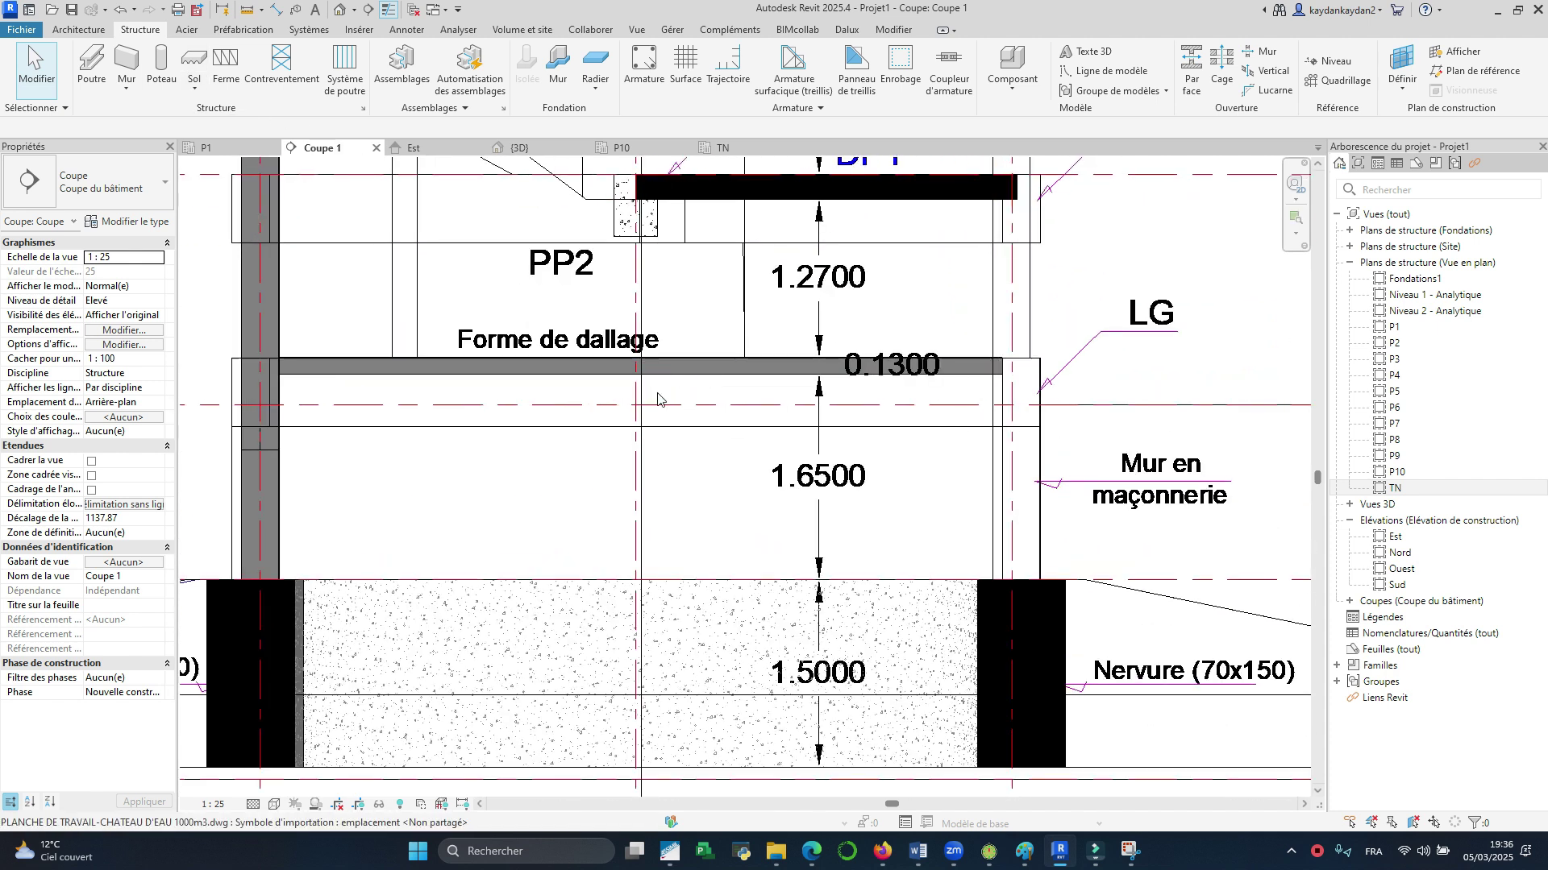
scroll(658, 398, down, 2)
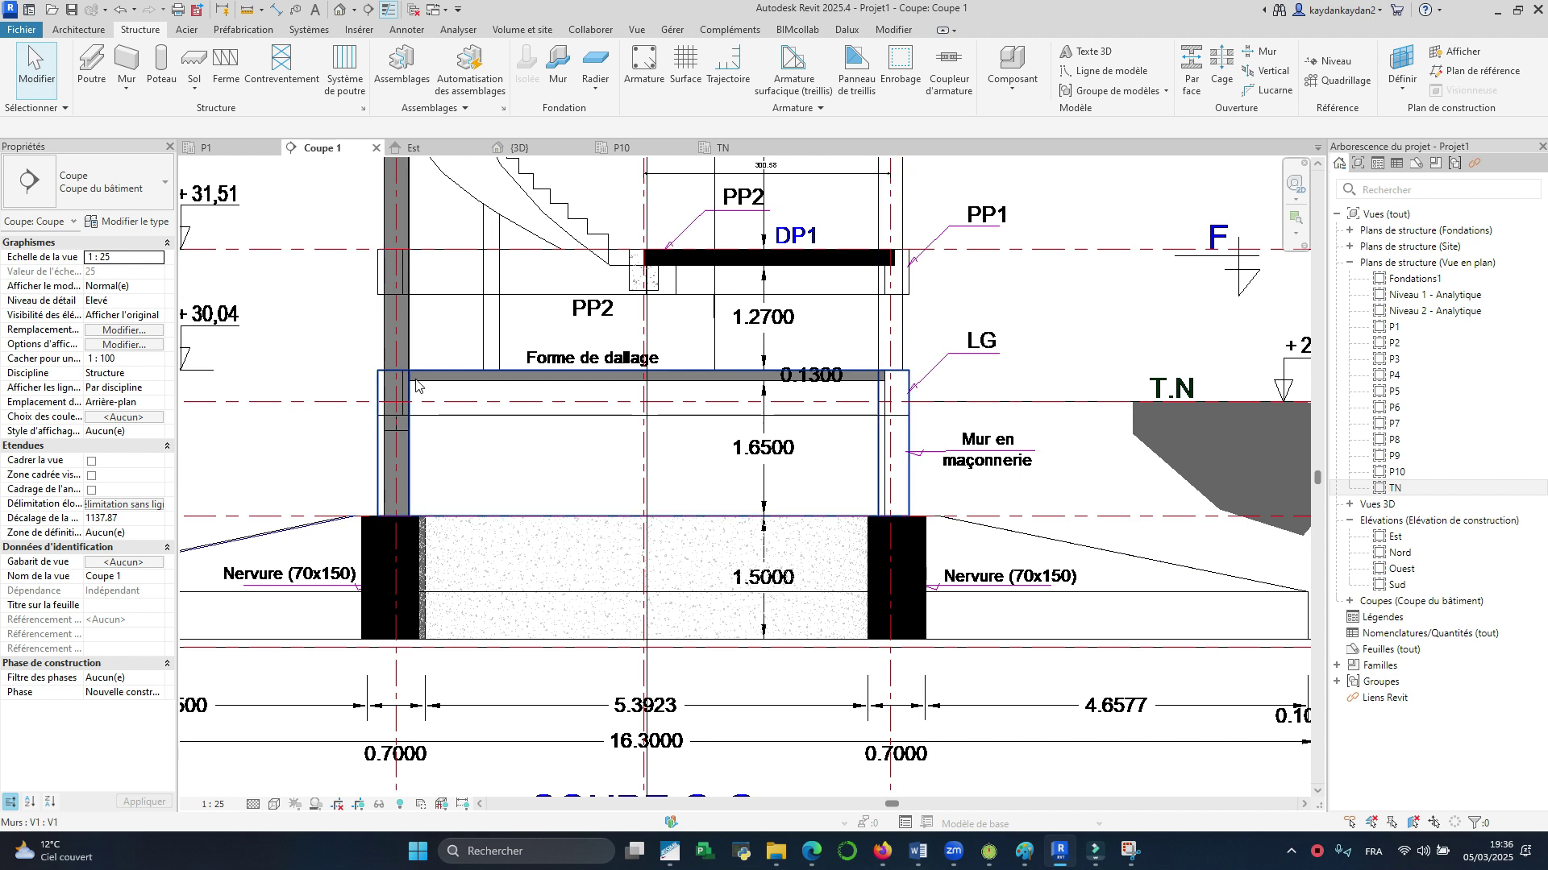
scroll(520, 434, down, 2)
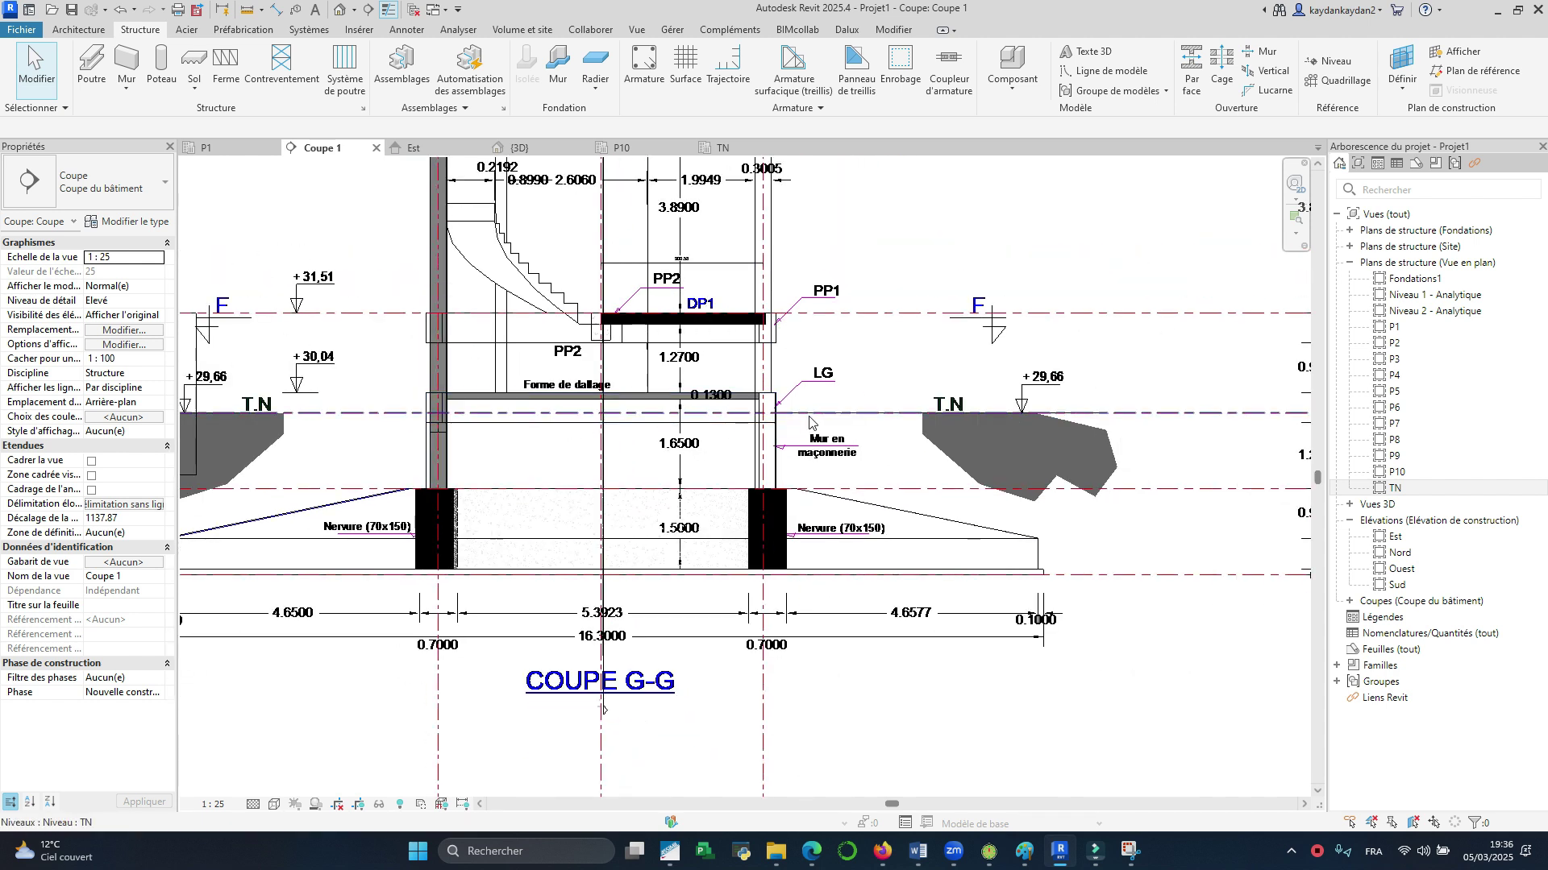
scroll(784, 407, up, 2)
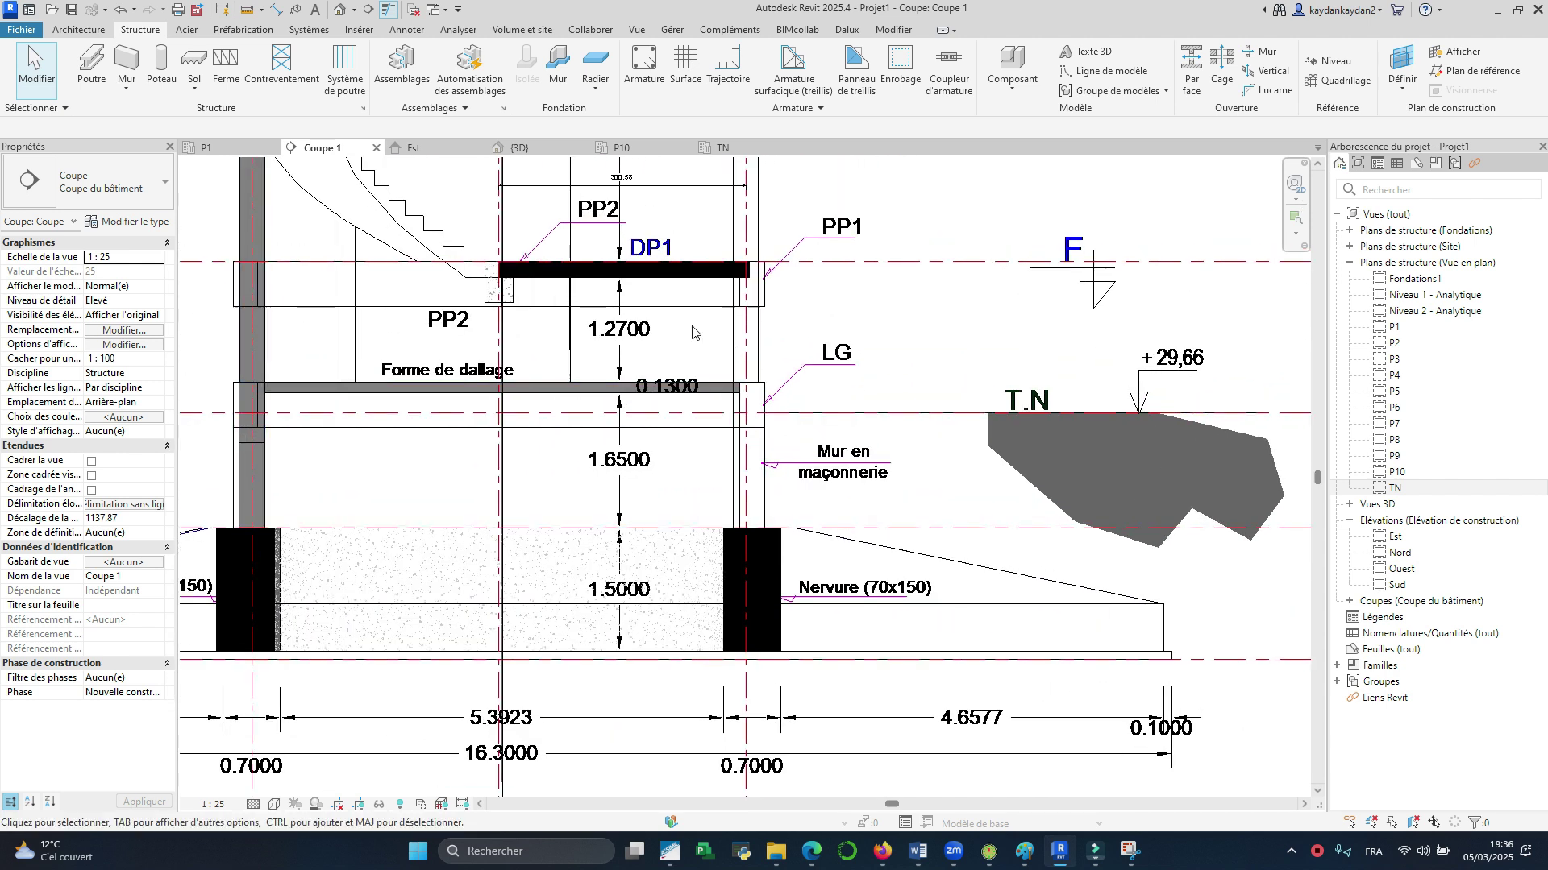
Step: Dimension the height between the TN level and the top of the LG beam in section Coupe 1
click(276, 10)
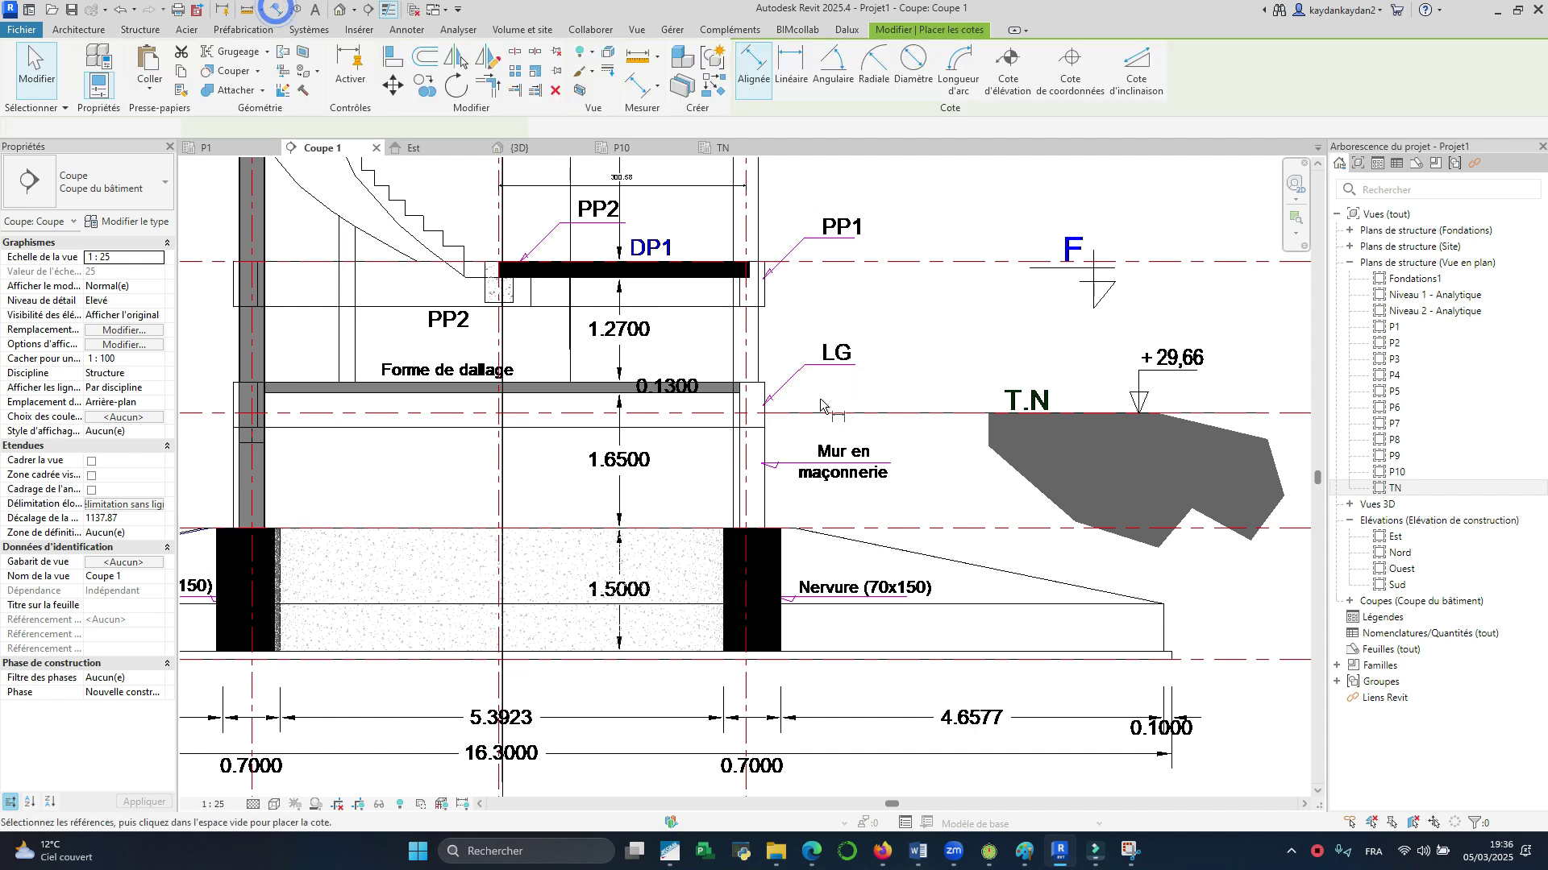
scroll(765, 392, up, 2)
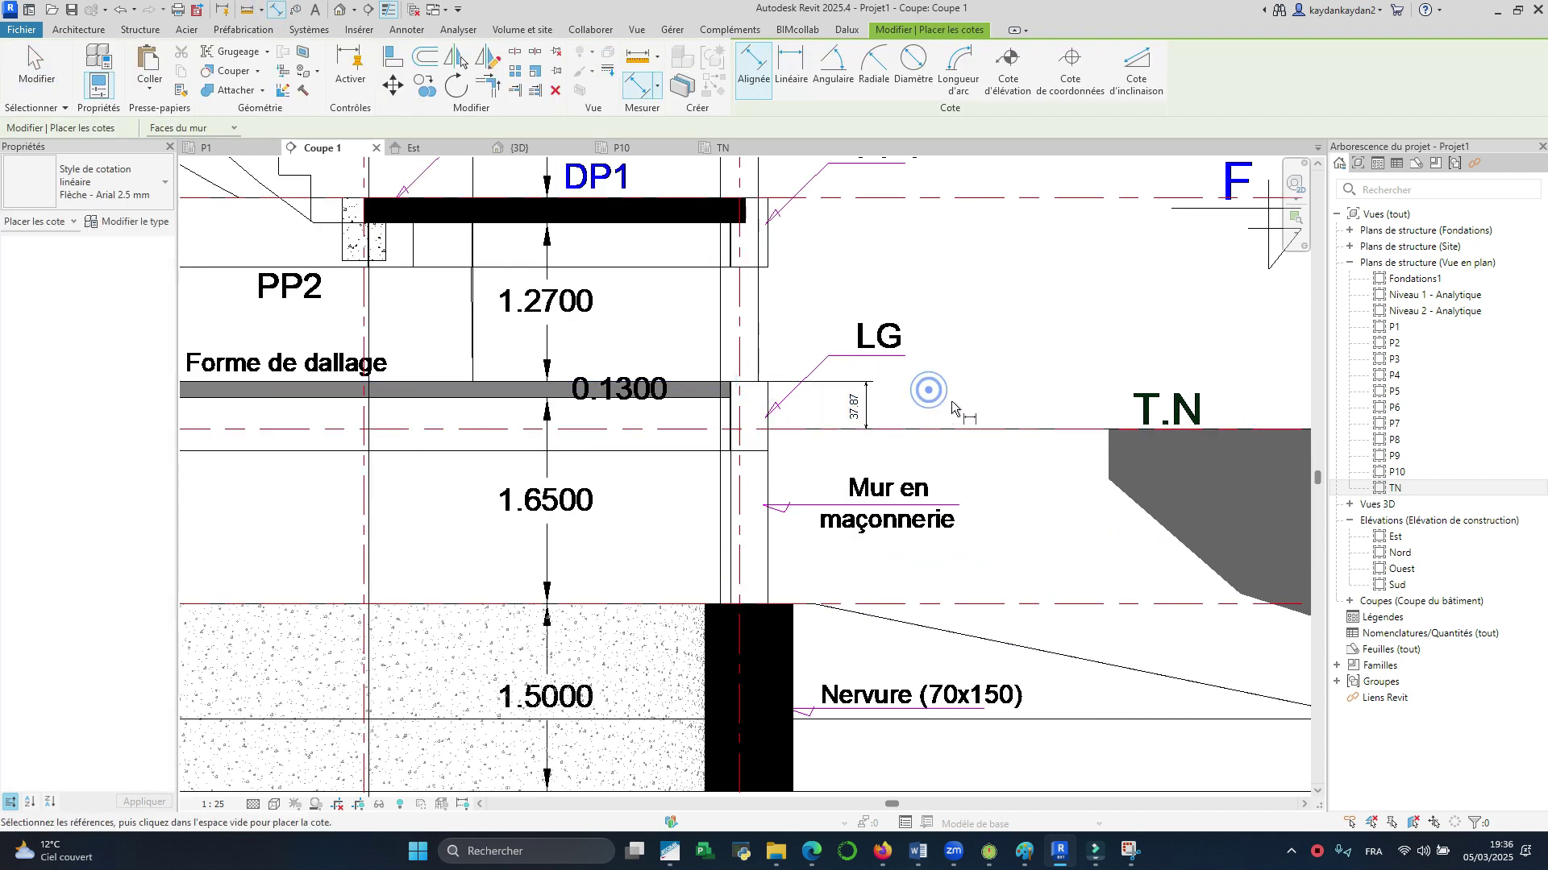
scroll(964, 399, down, 5)
key(Escape)
key(Escape)
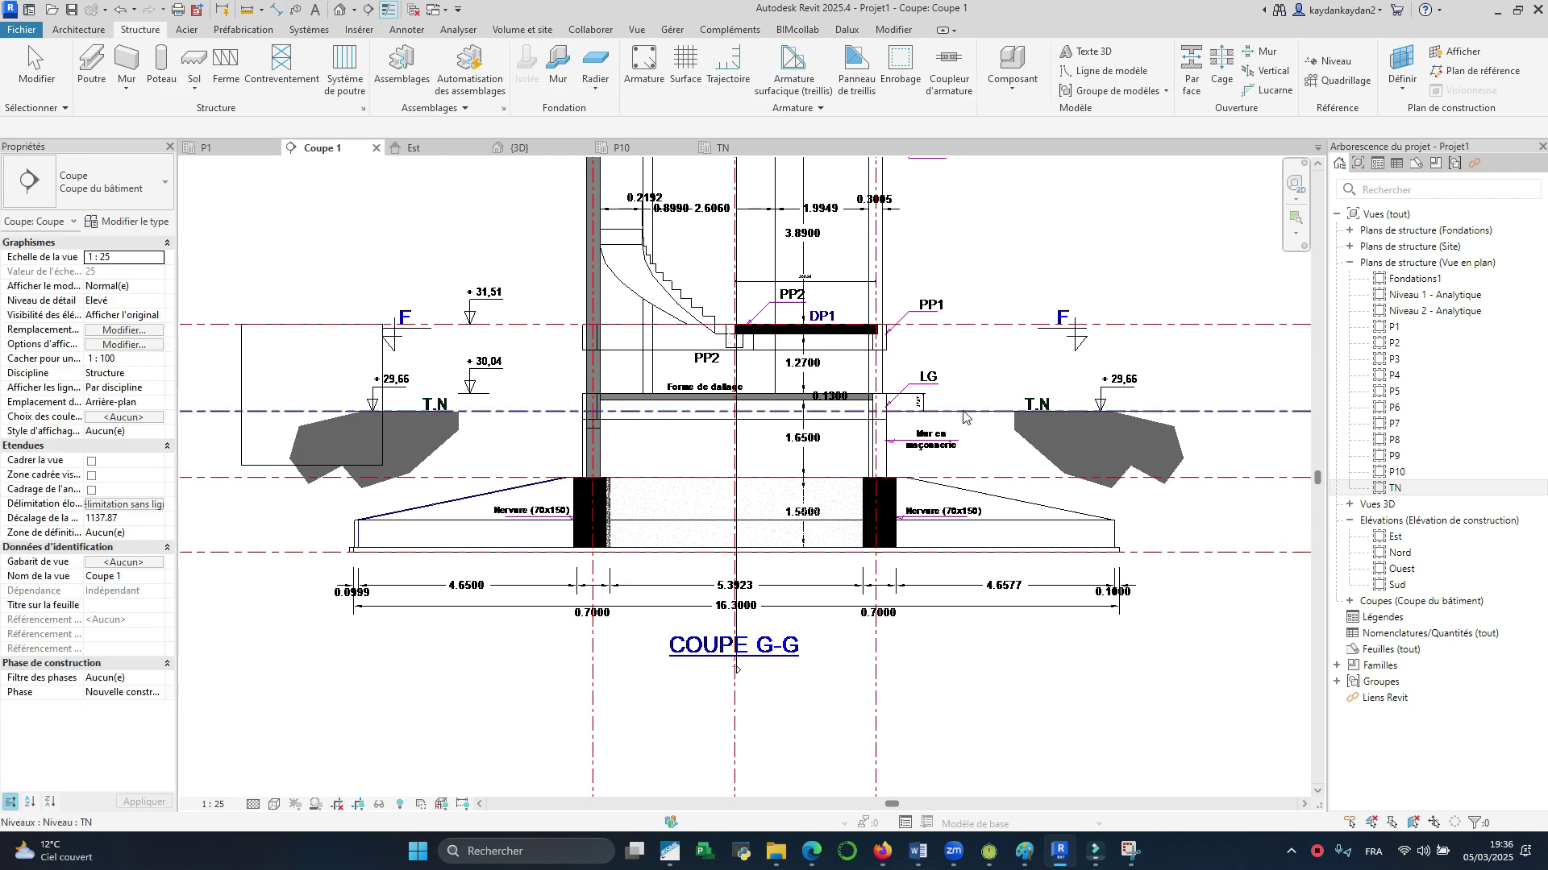
scroll(964, 417, down, 2)
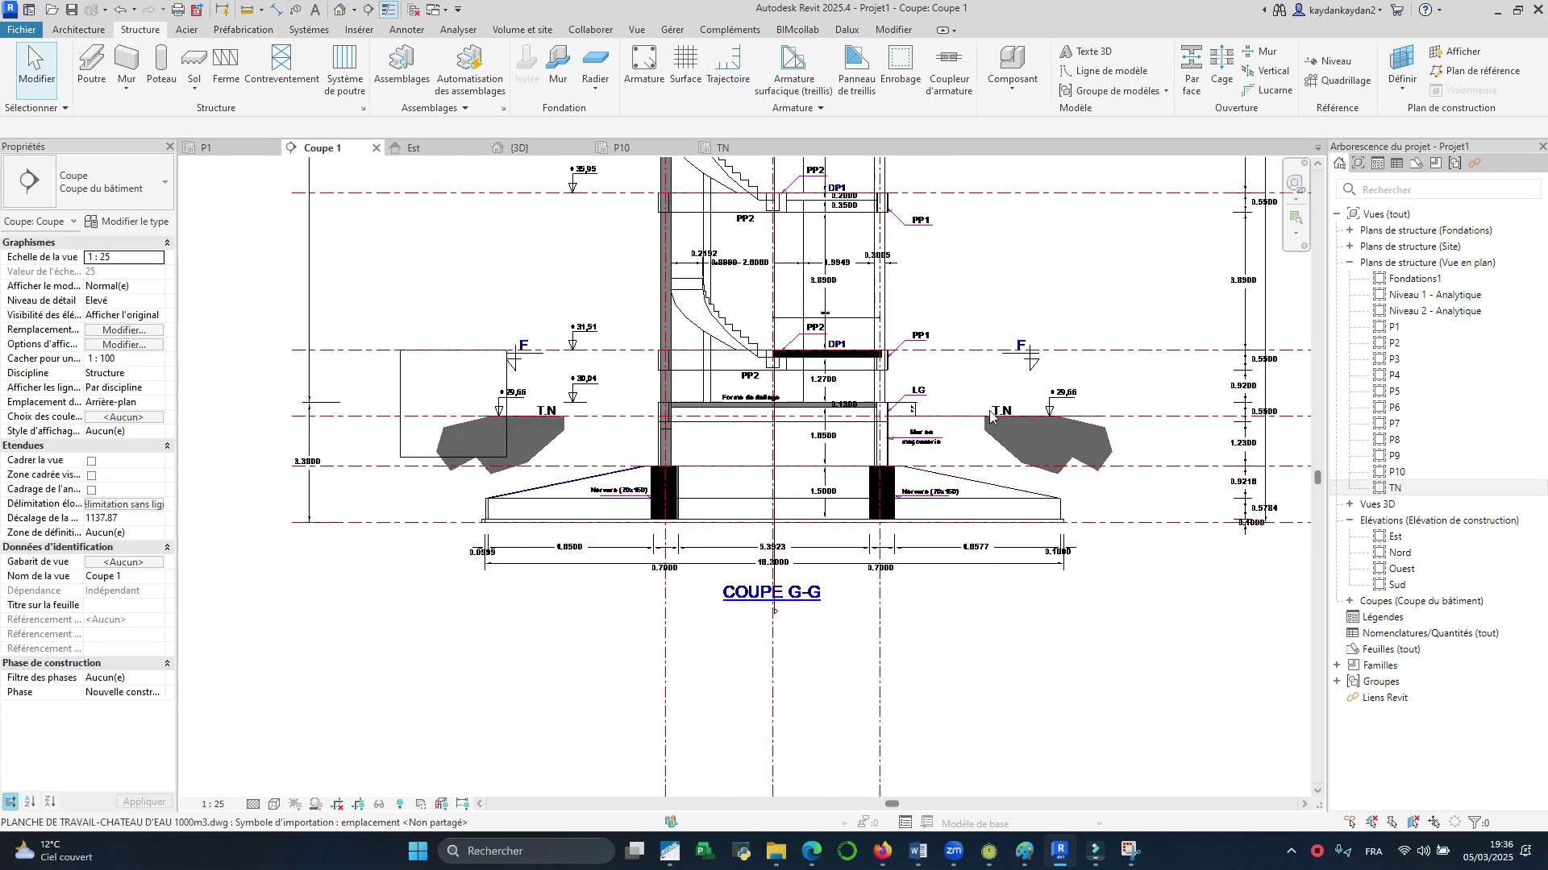
Step: Start a structural floor in the TN structural plan and duplicate floor type PL20 as DL13
double_click(1398, 488)
scroll(681, 322, up, 5)
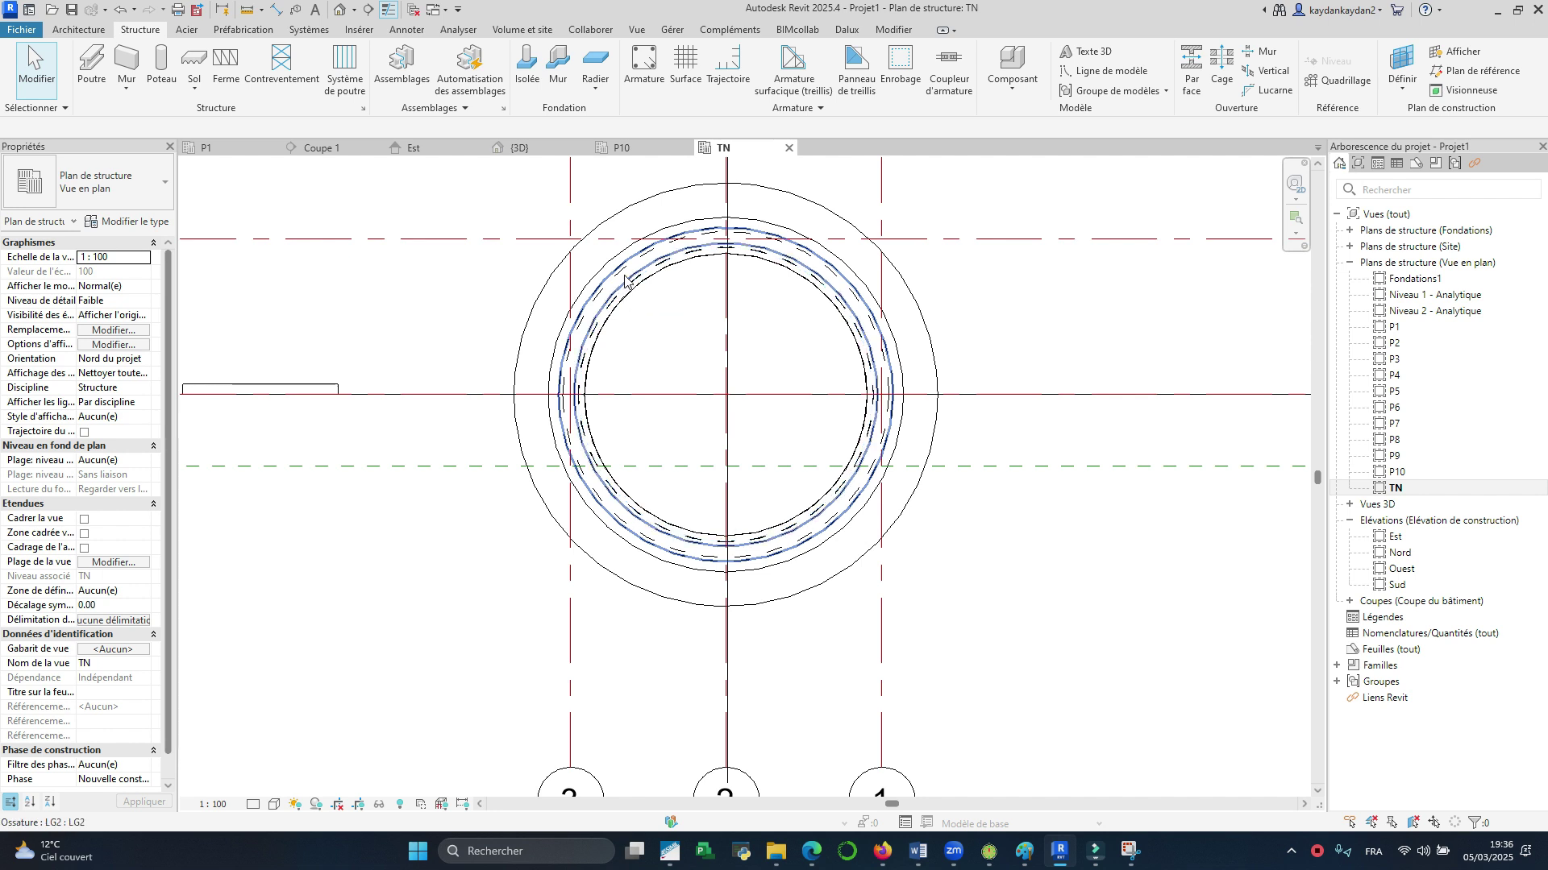
scroll(625, 287, up, 2)
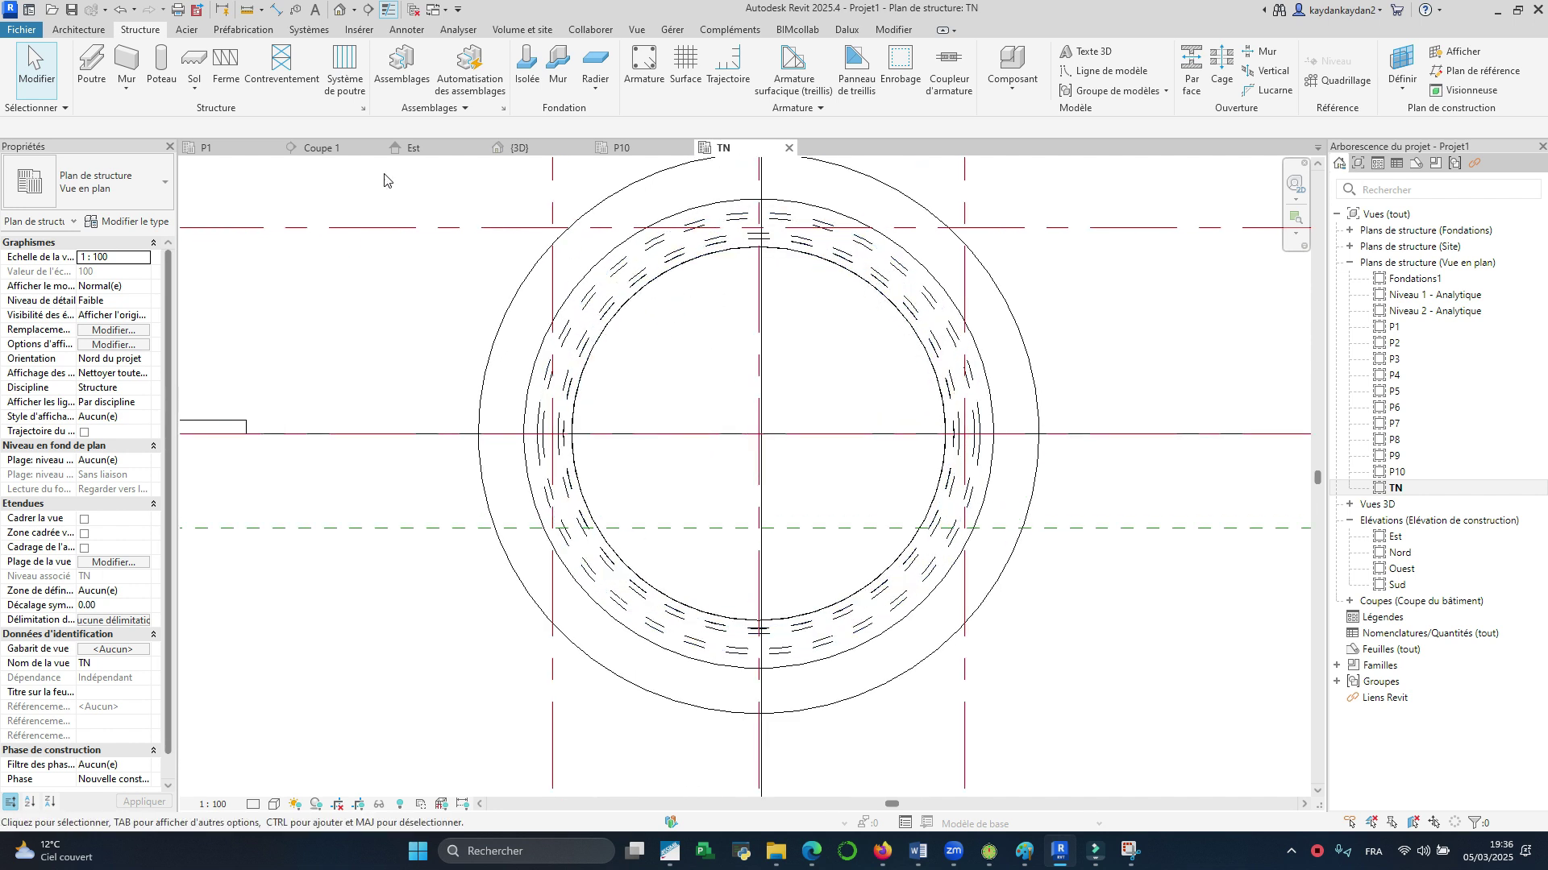
click(194, 65)
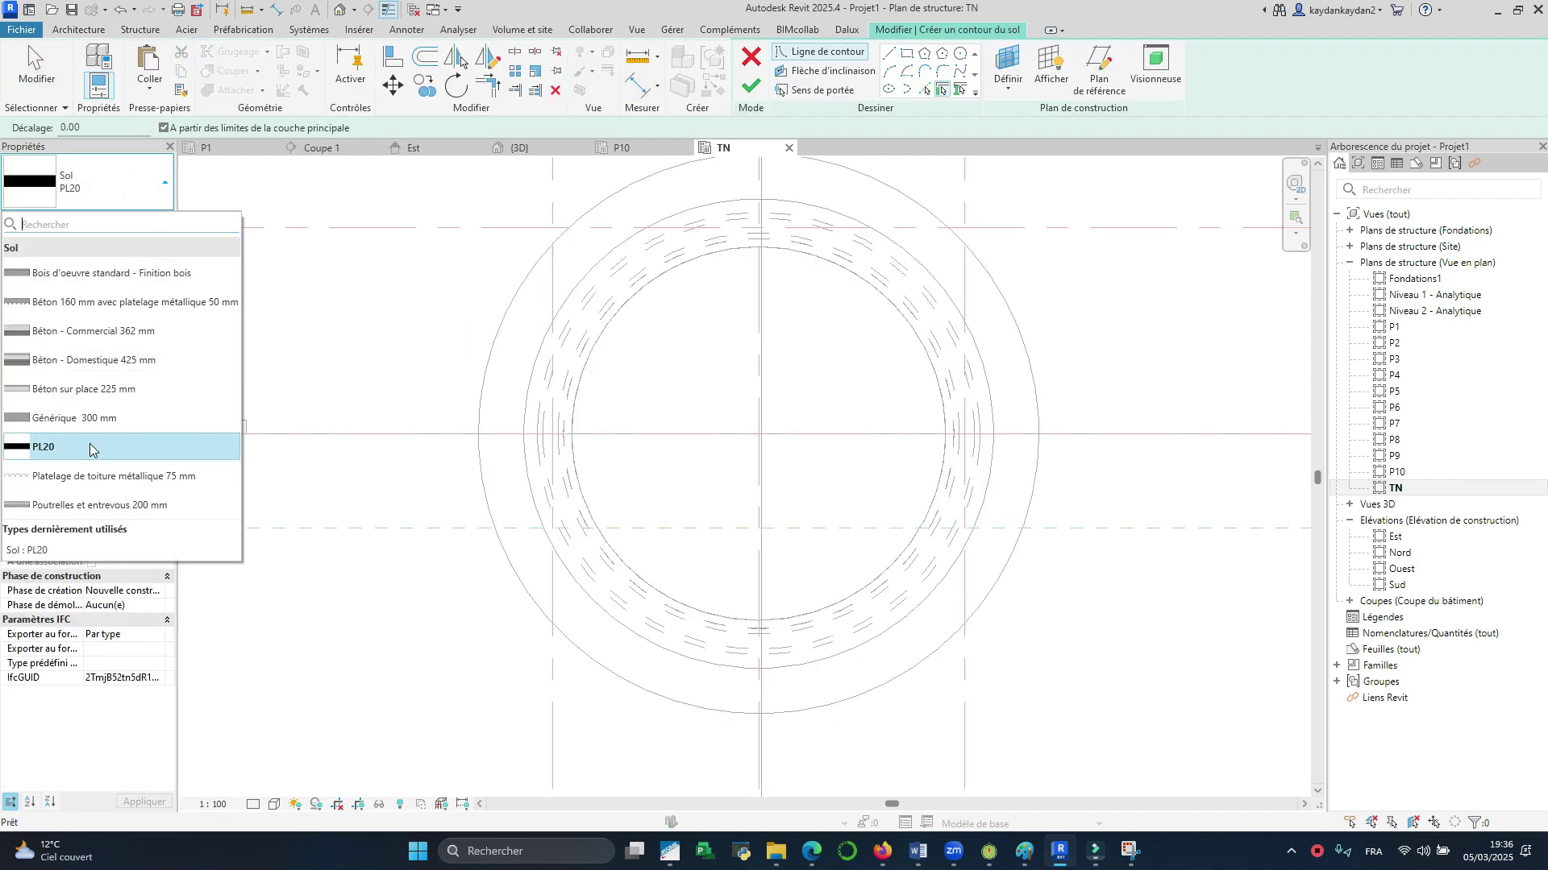
click(89, 443)
click(120, 221)
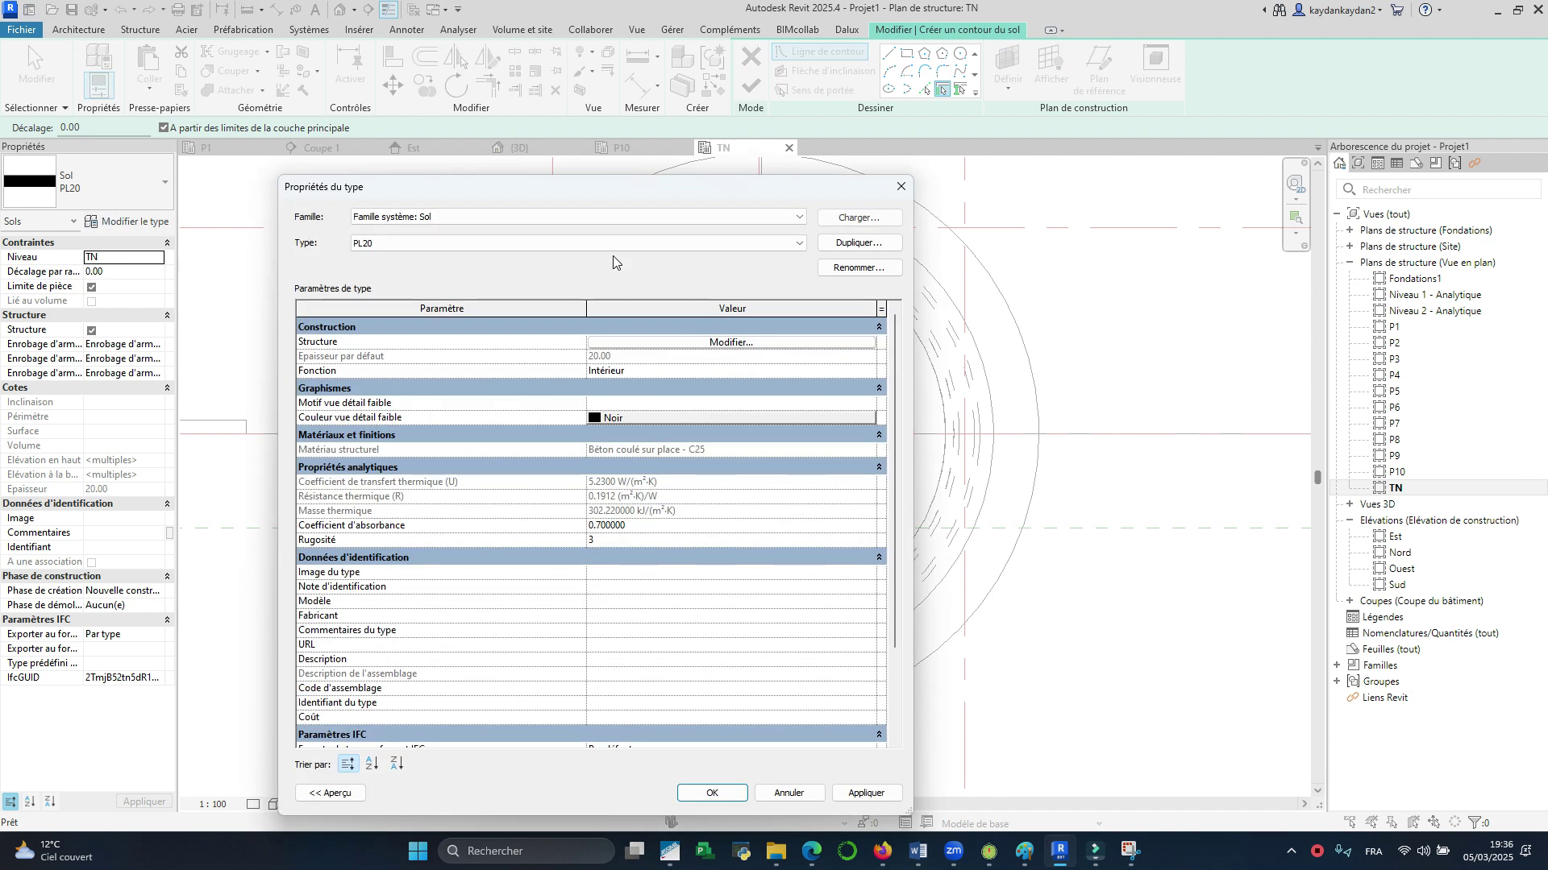
click(861, 244)
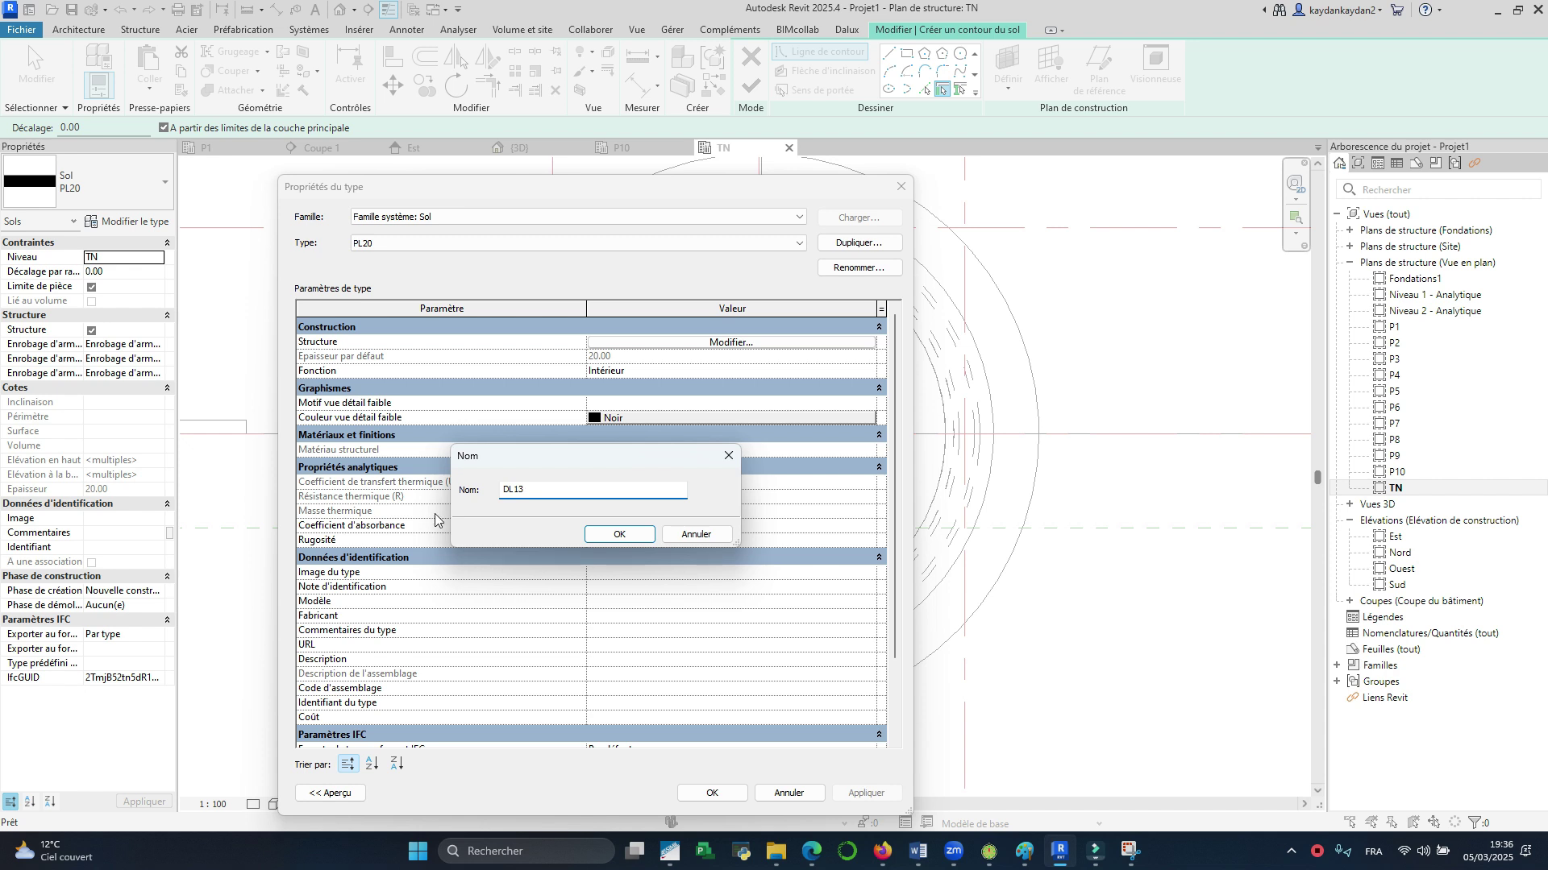
text(DL13)
click(616, 536)
Step: Set the structural concrete layer of floor type DL13 to a thickness of 13 and apply the type
click(626, 342)
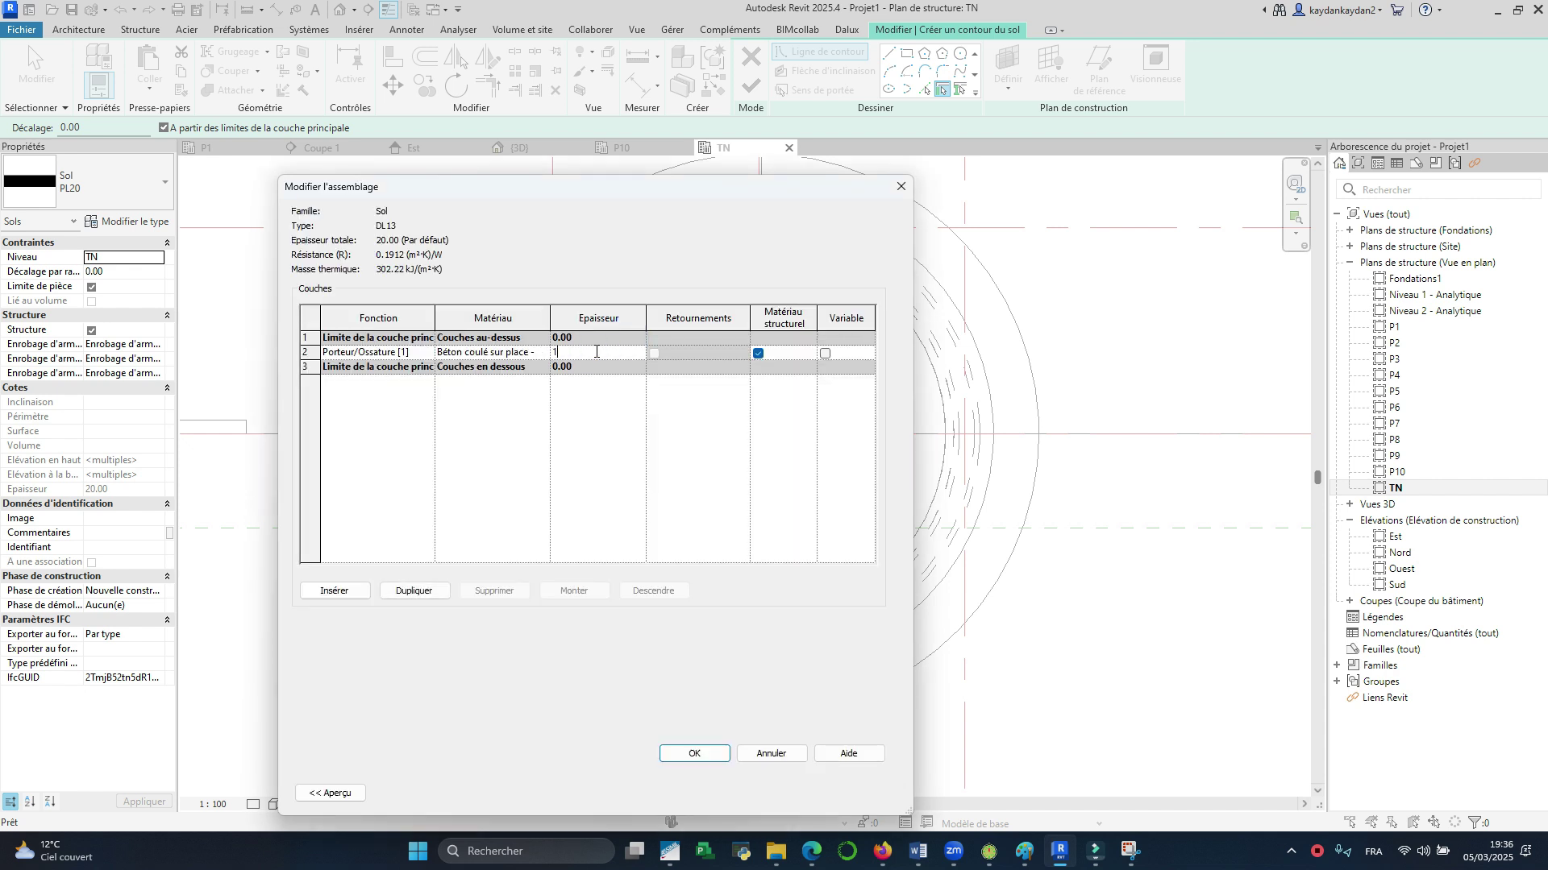
click(725, 755)
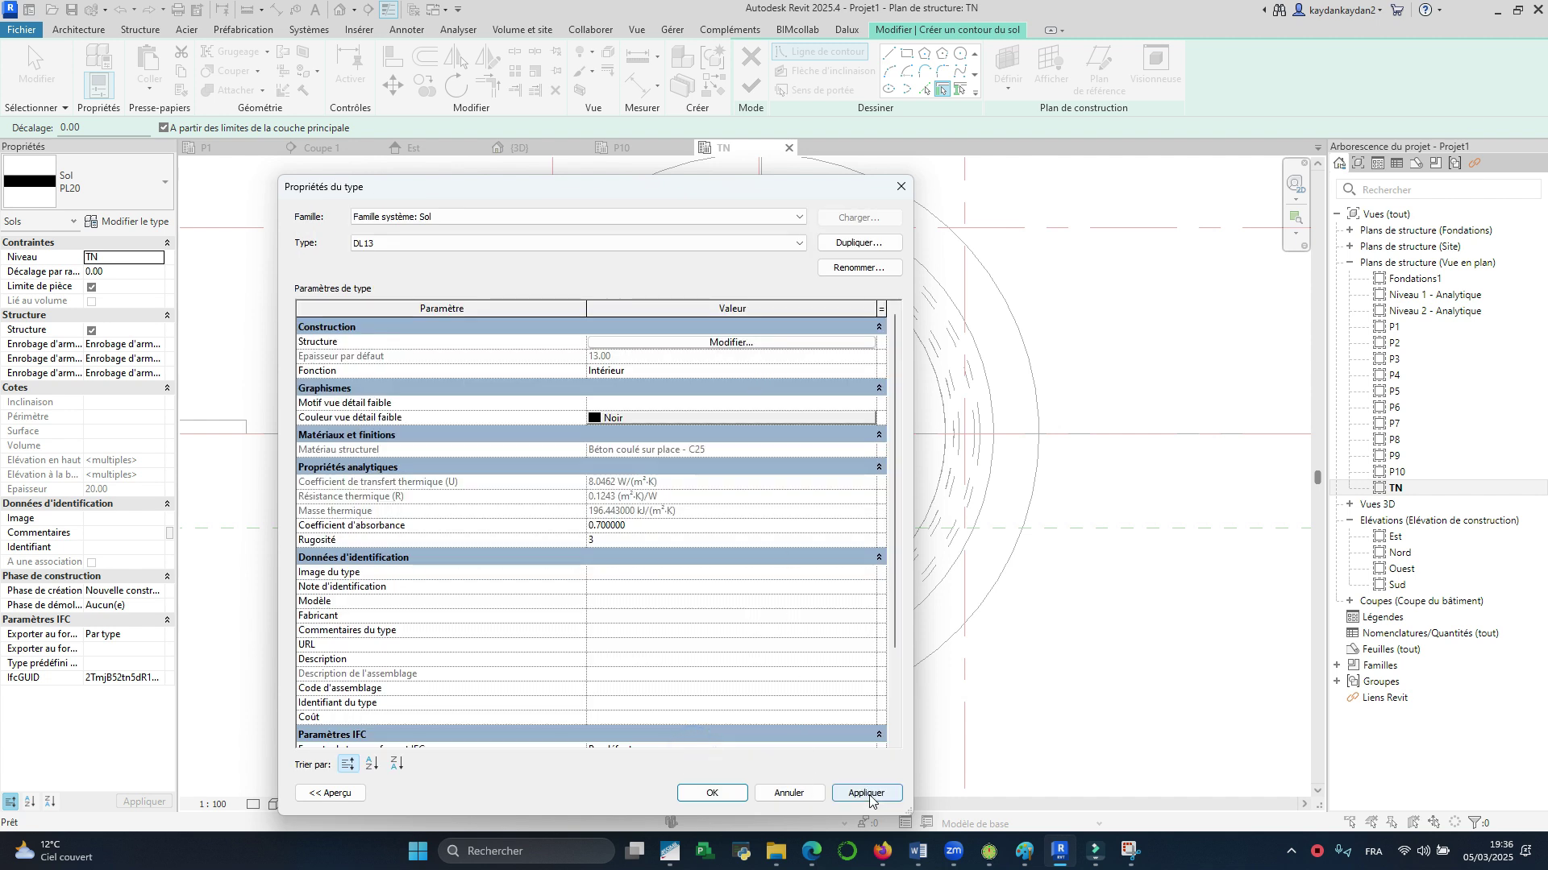
click(712, 793)
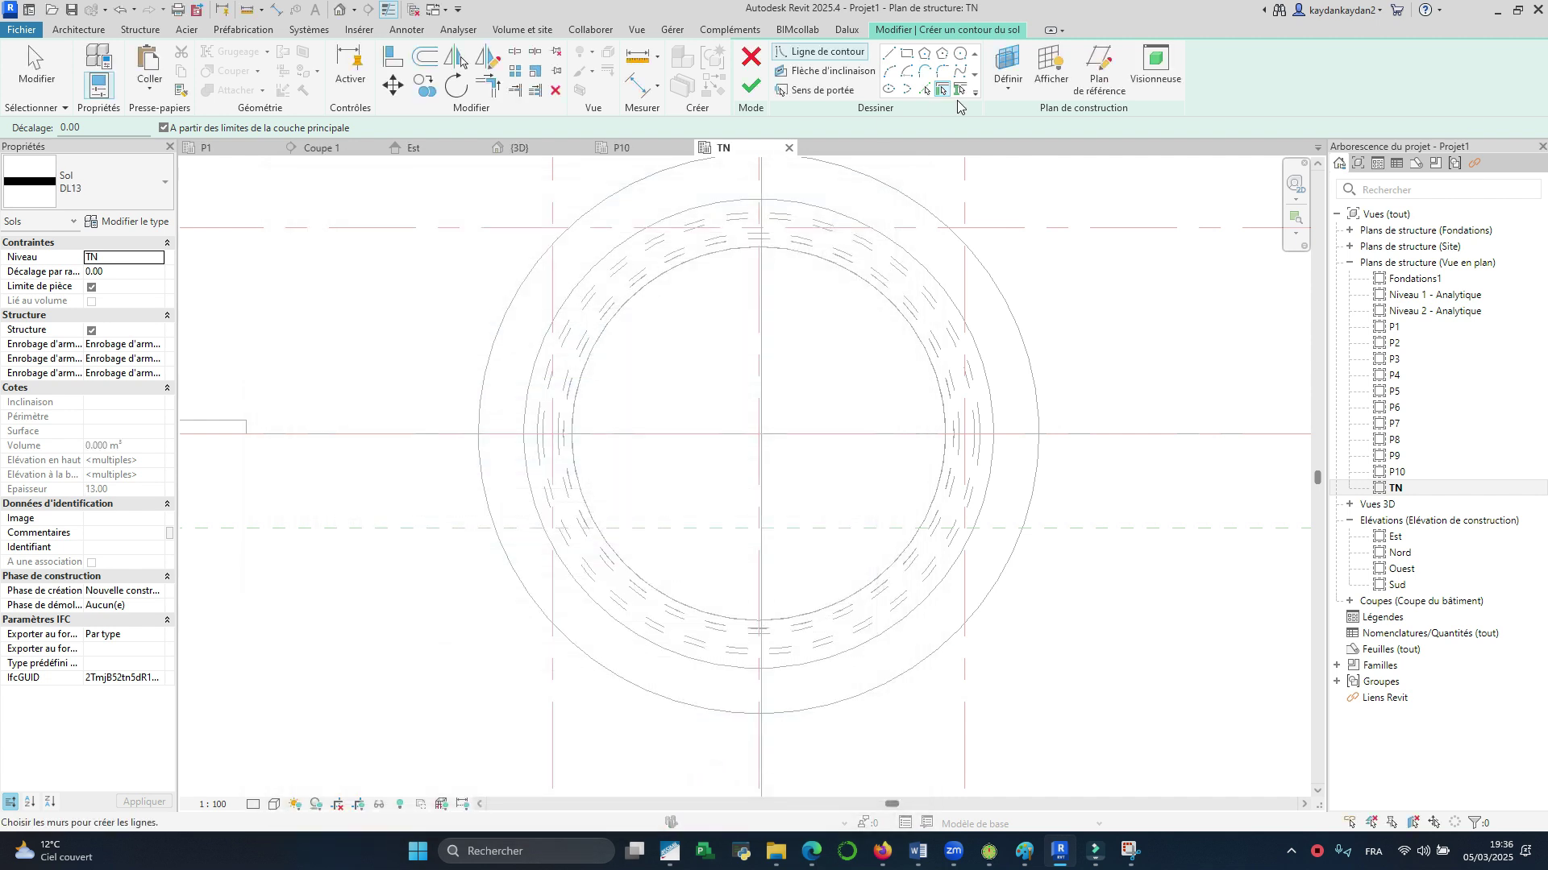
Step: Pick the upper half arc of the shaft ring as a boundary line of the DL13 floor
click(924, 89)
click(604, 307)
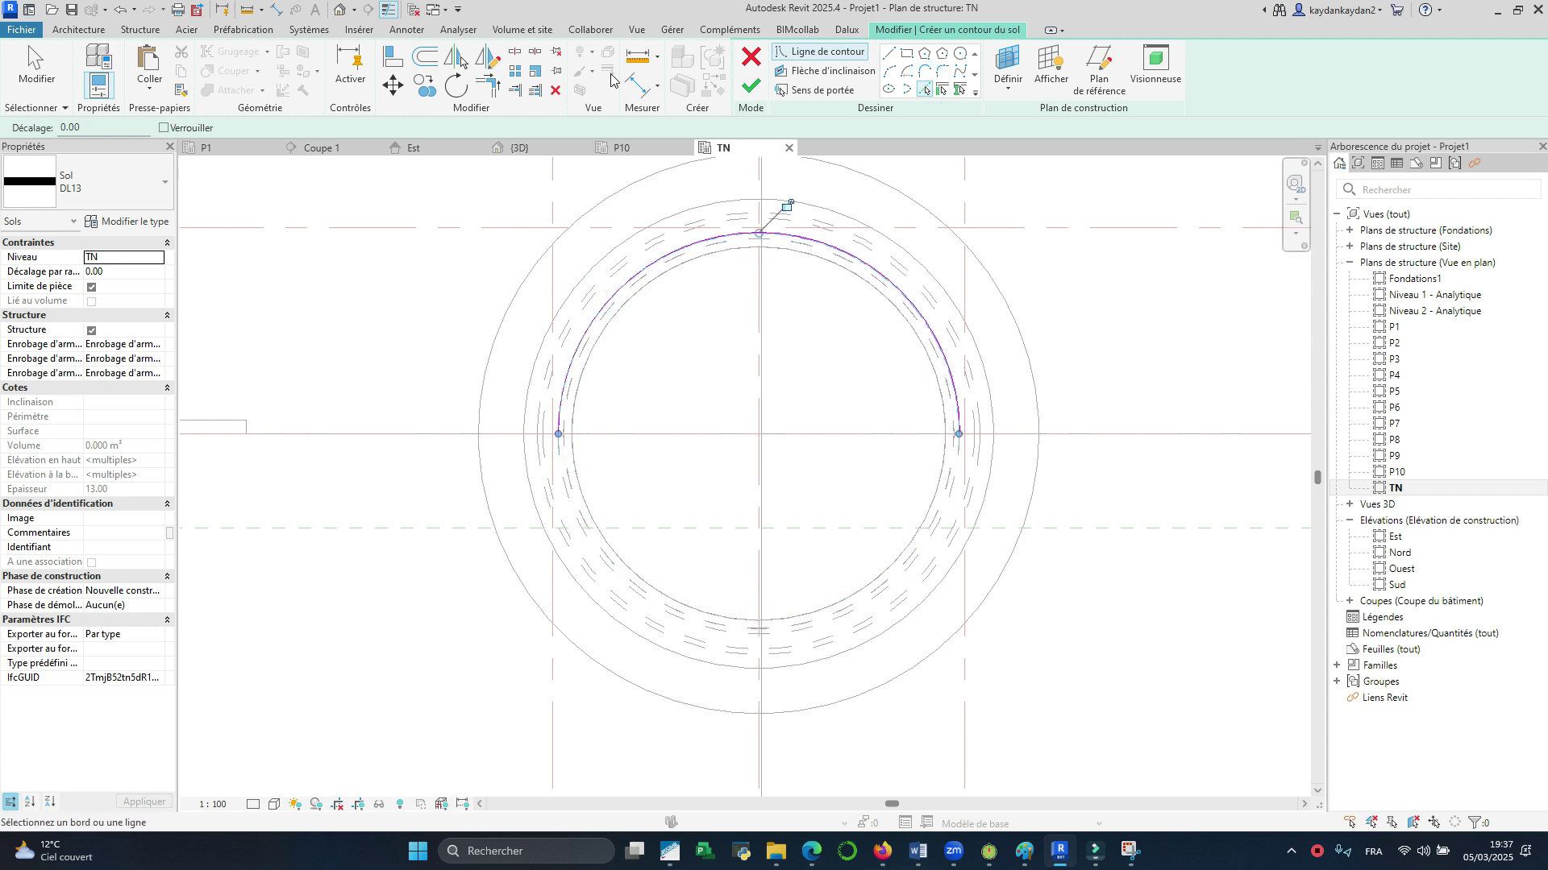
key(Escape)
Step: Try to close the floor boundary by mirroring the half arc about grid 4 and finishing the sketch, and remove the mirrored arc
click(636, 276)
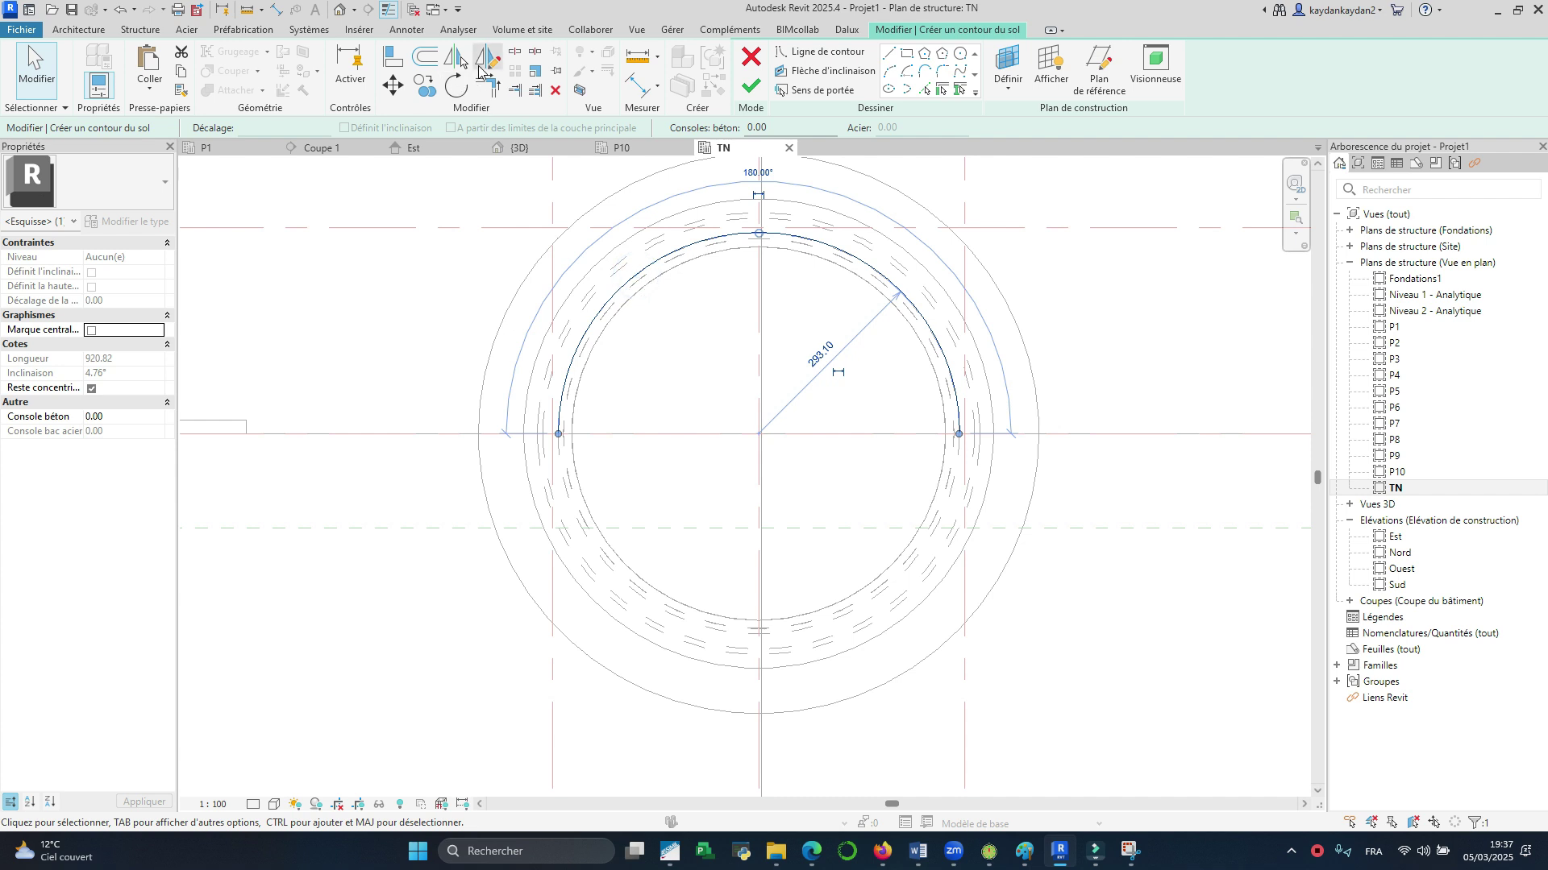
click(459, 61)
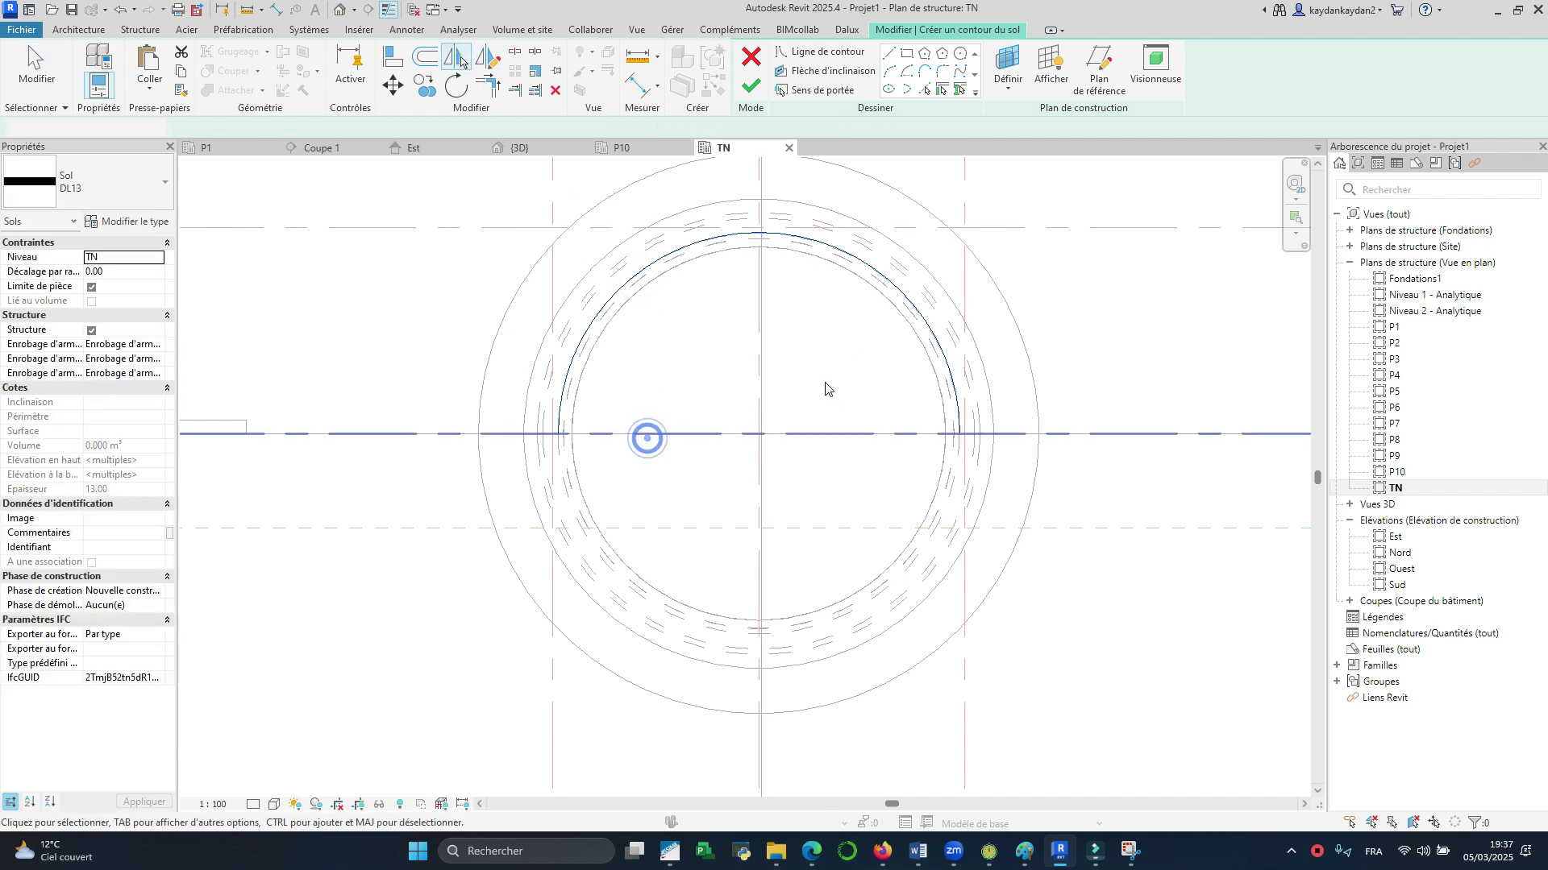
click(645, 436)
click(752, 86)
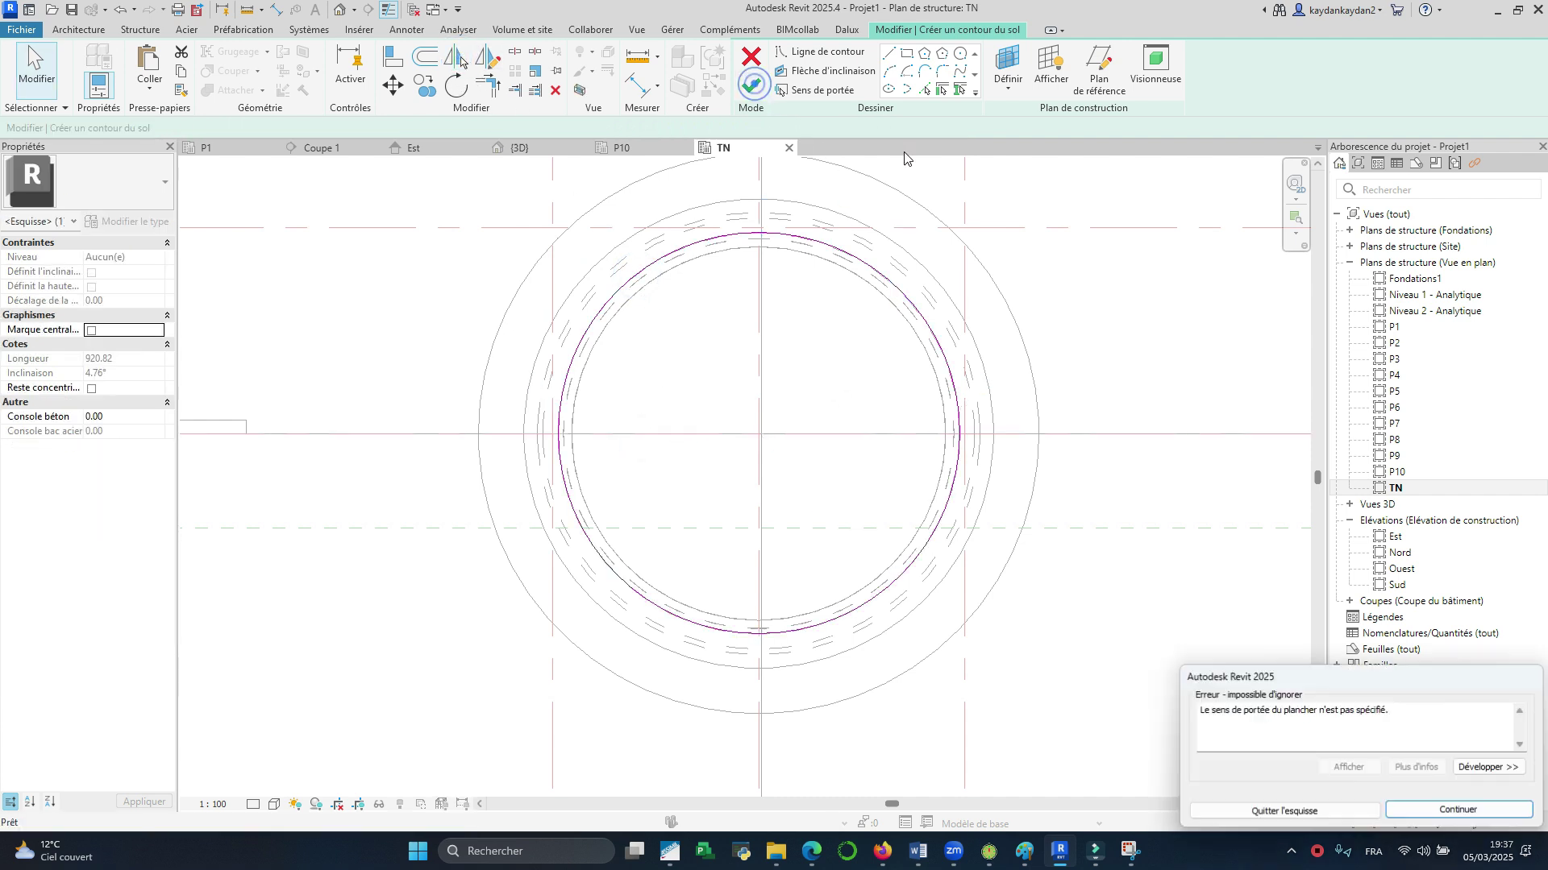
click(1459, 810)
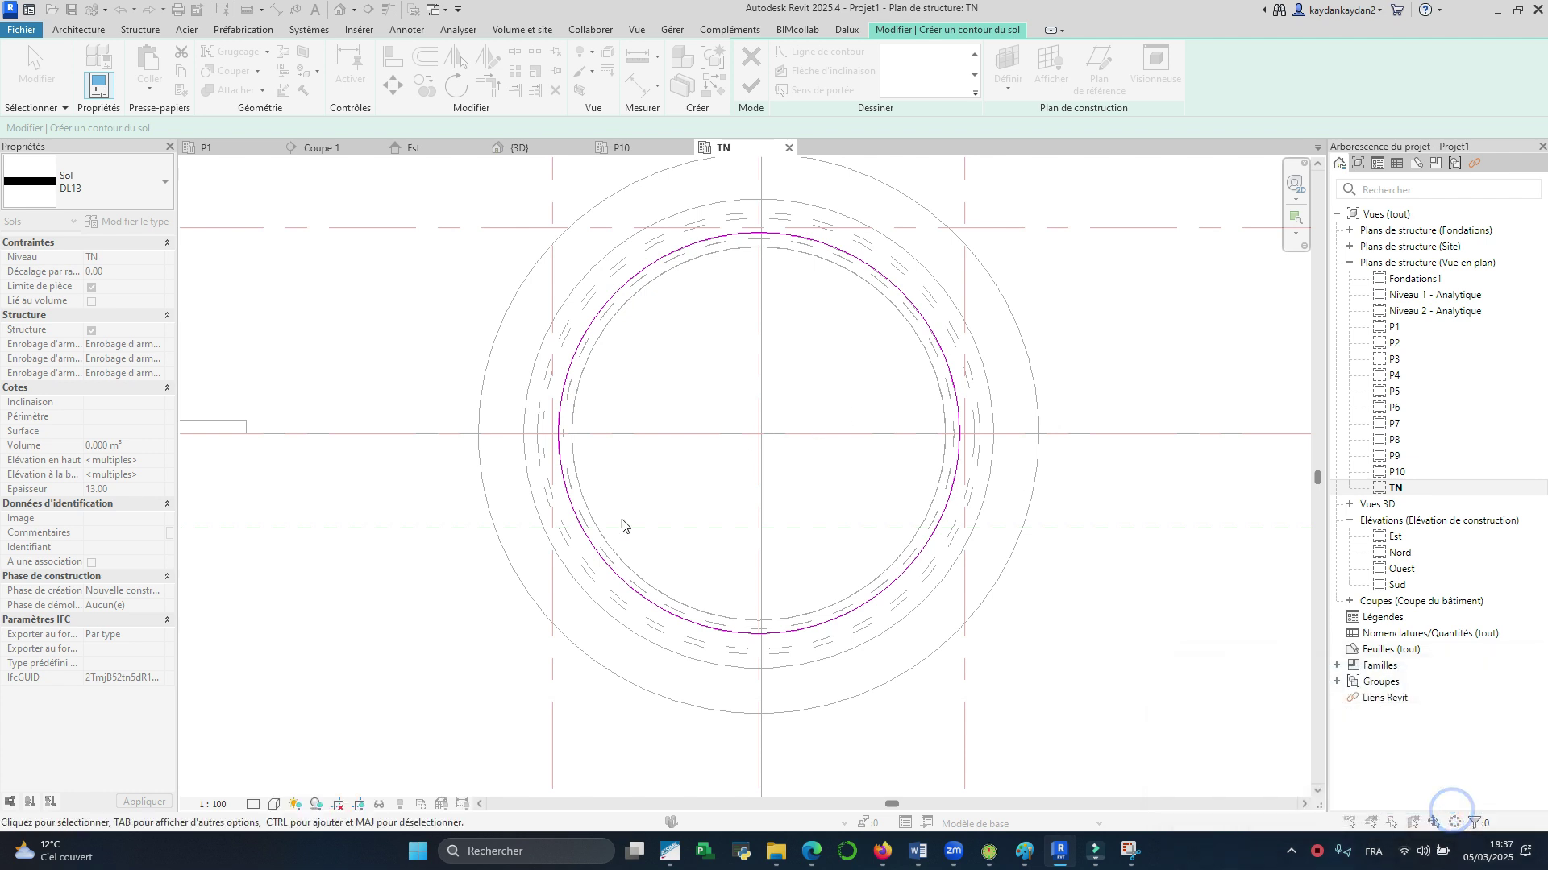
click(581, 528)
click(555, 89)
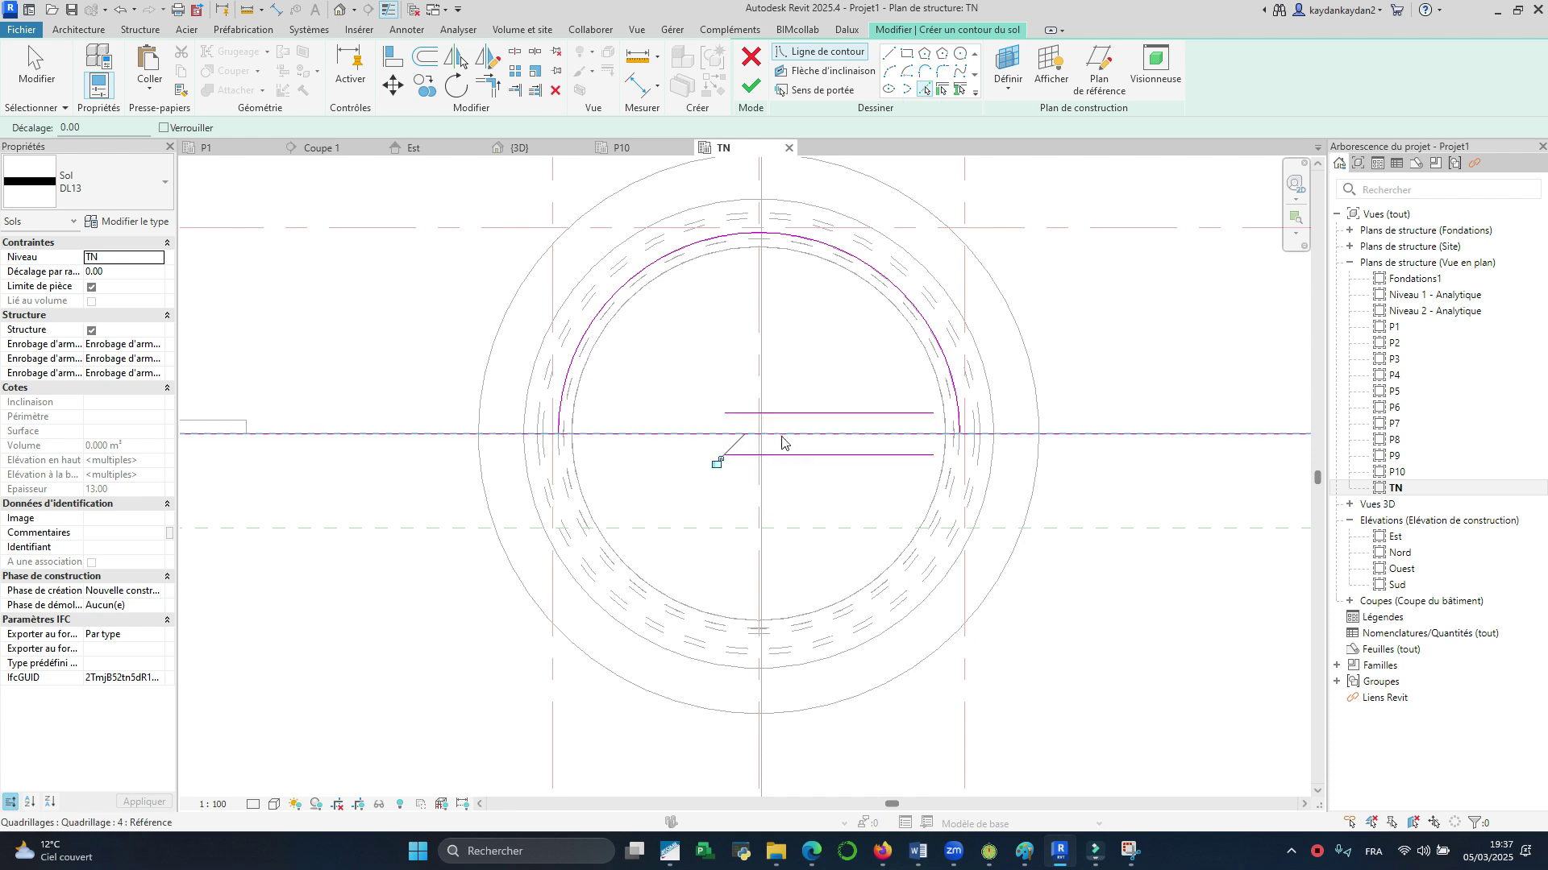
Step: Trim the grid 4 boundary line to both ends of the half arc and finish the half-circle DL13 floor
click(490, 83)
click(615, 434)
click(563, 411)
click(897, 432)
click(957, 403)
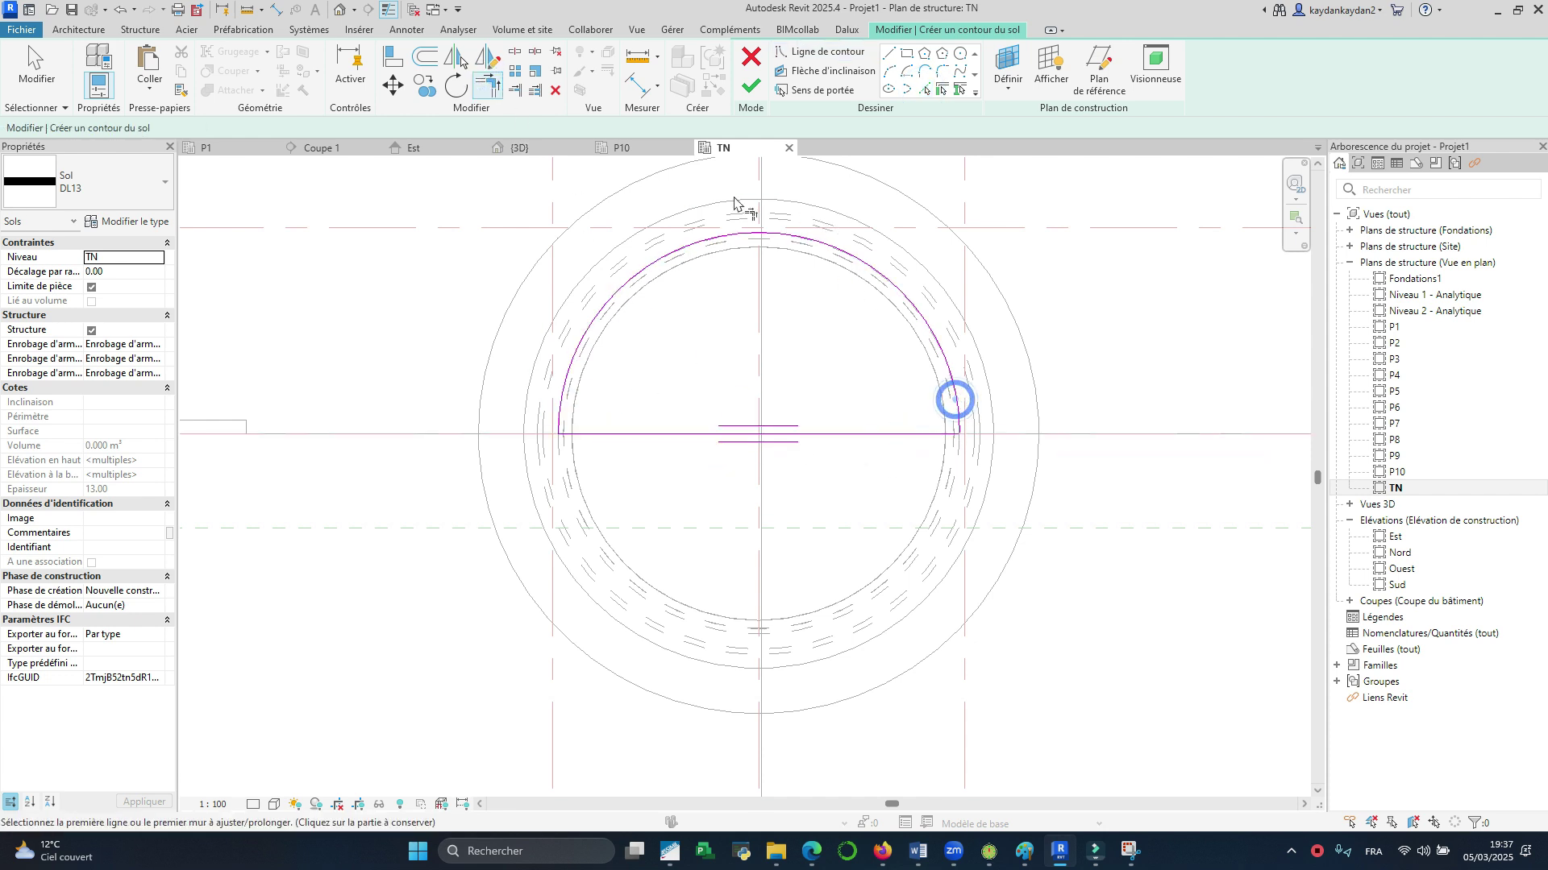
click(752, 95)
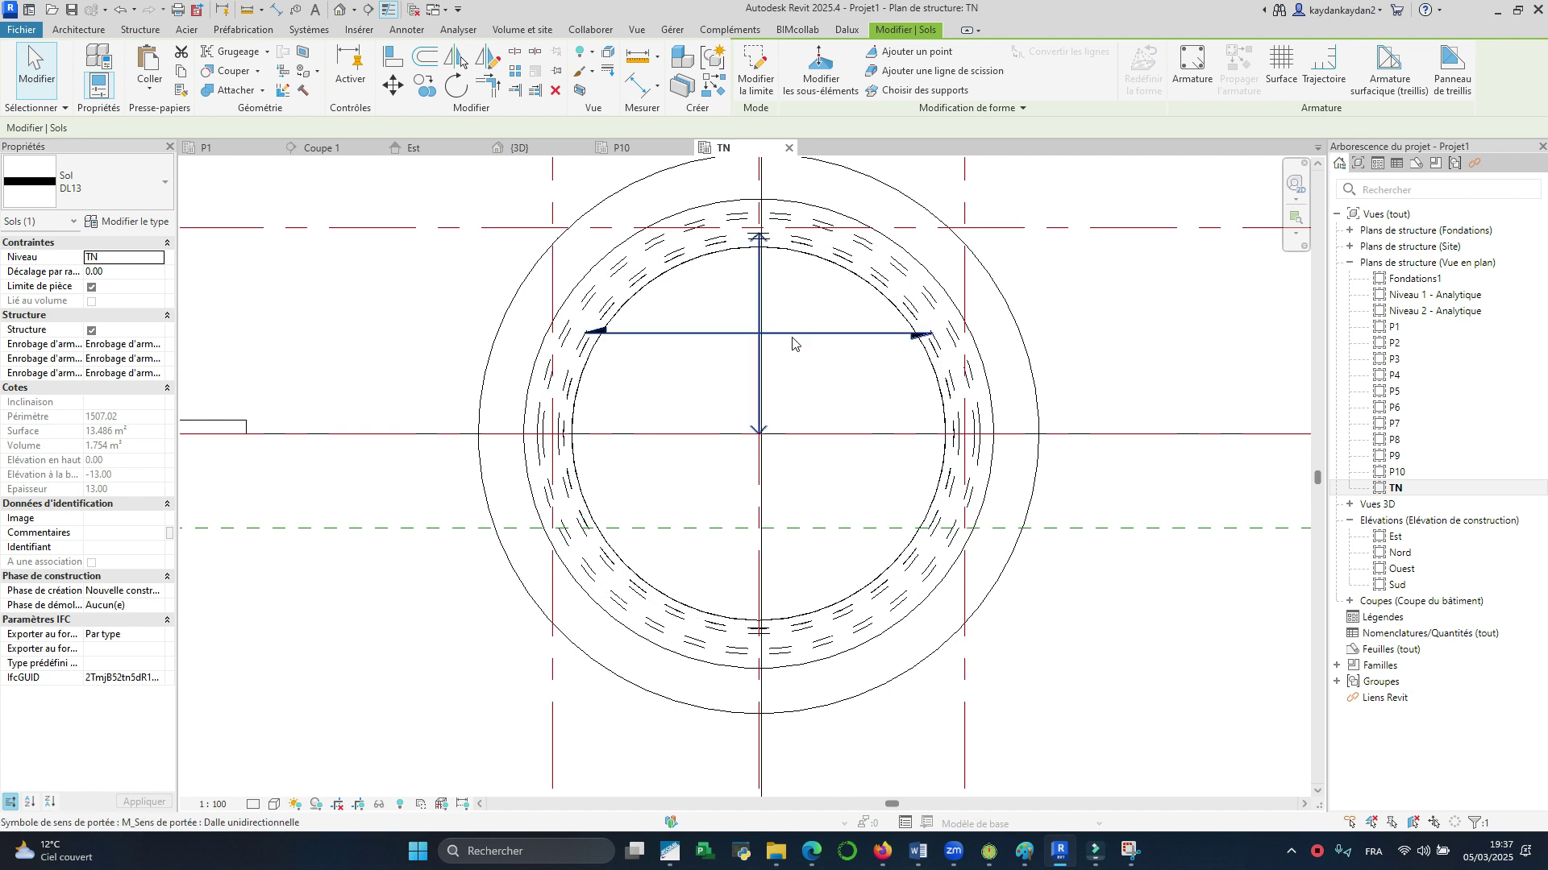
key(Escape)
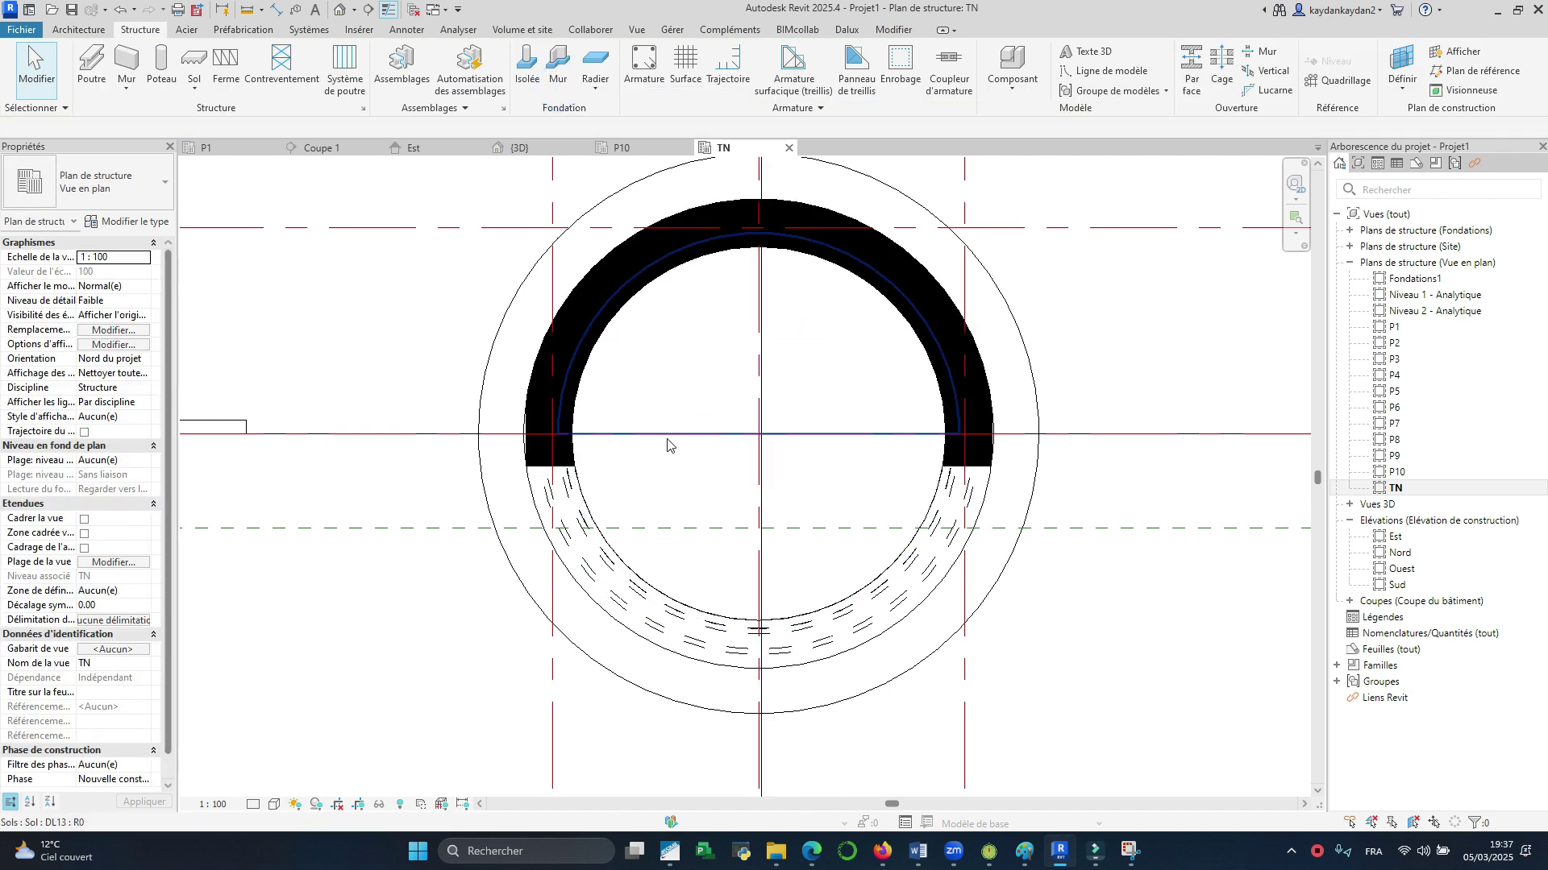
Step: Mirror a copy of the half-circle DL13 floor about grid 4 to cover the other half of the shaft
click(704, 407)
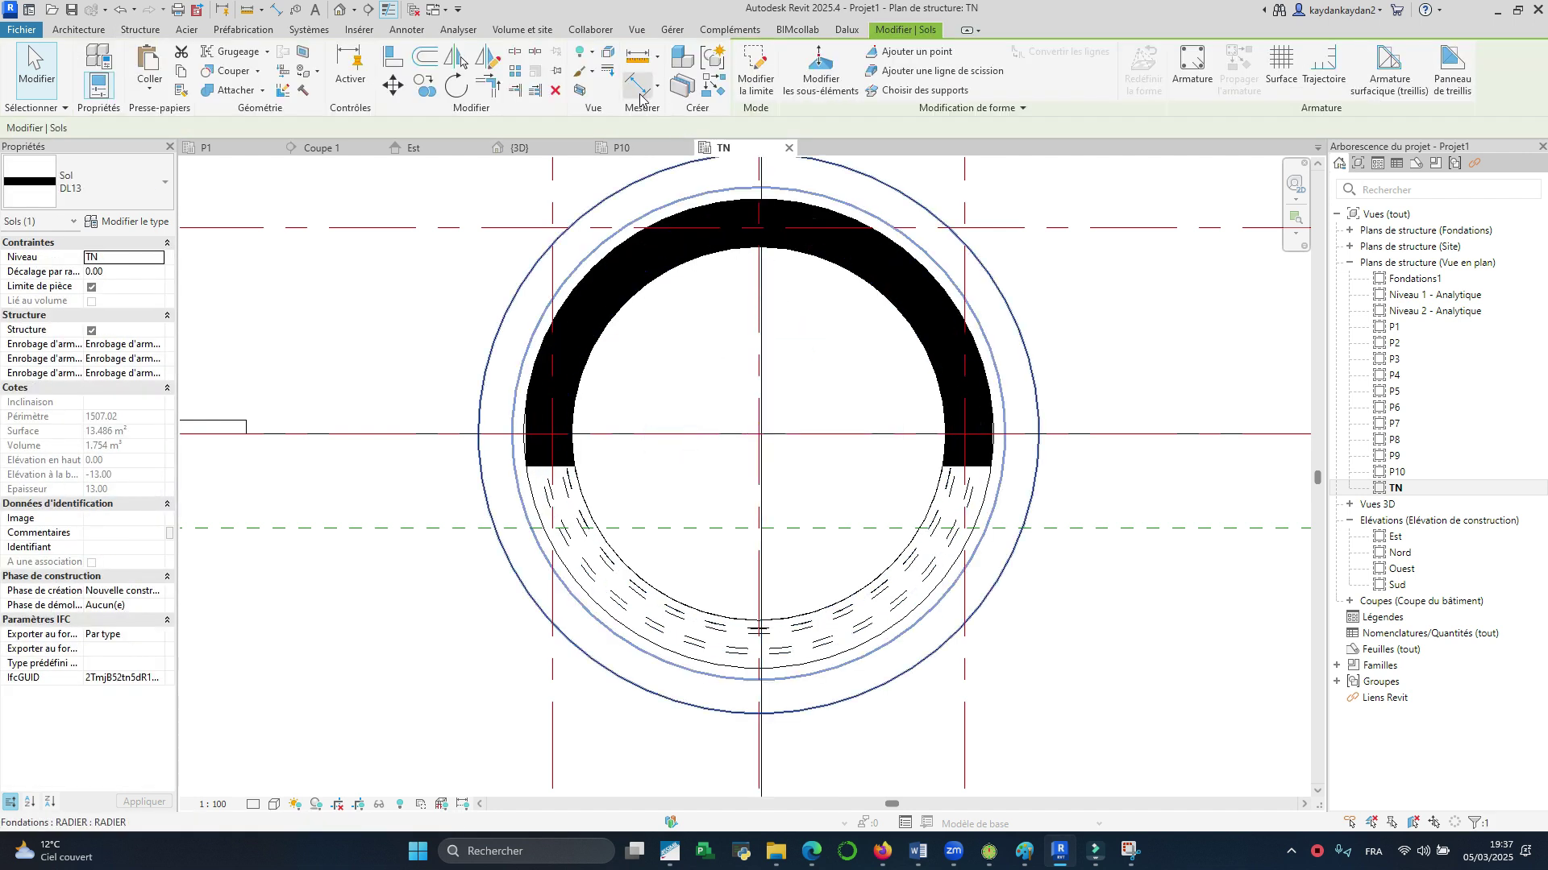
click(457, 61)
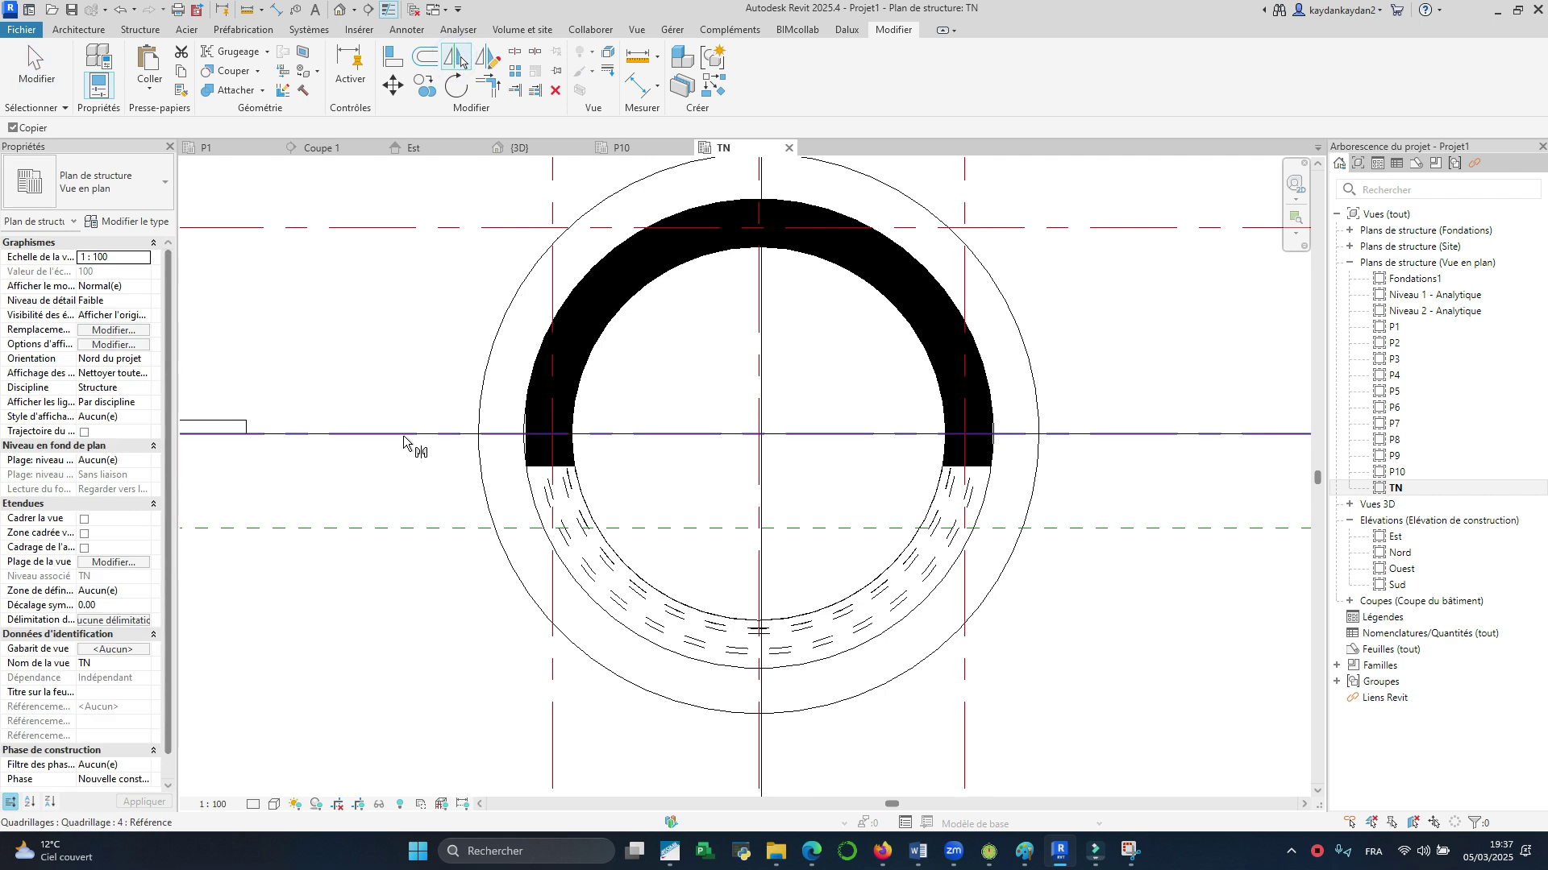
click(401, 435)
key(Escape)
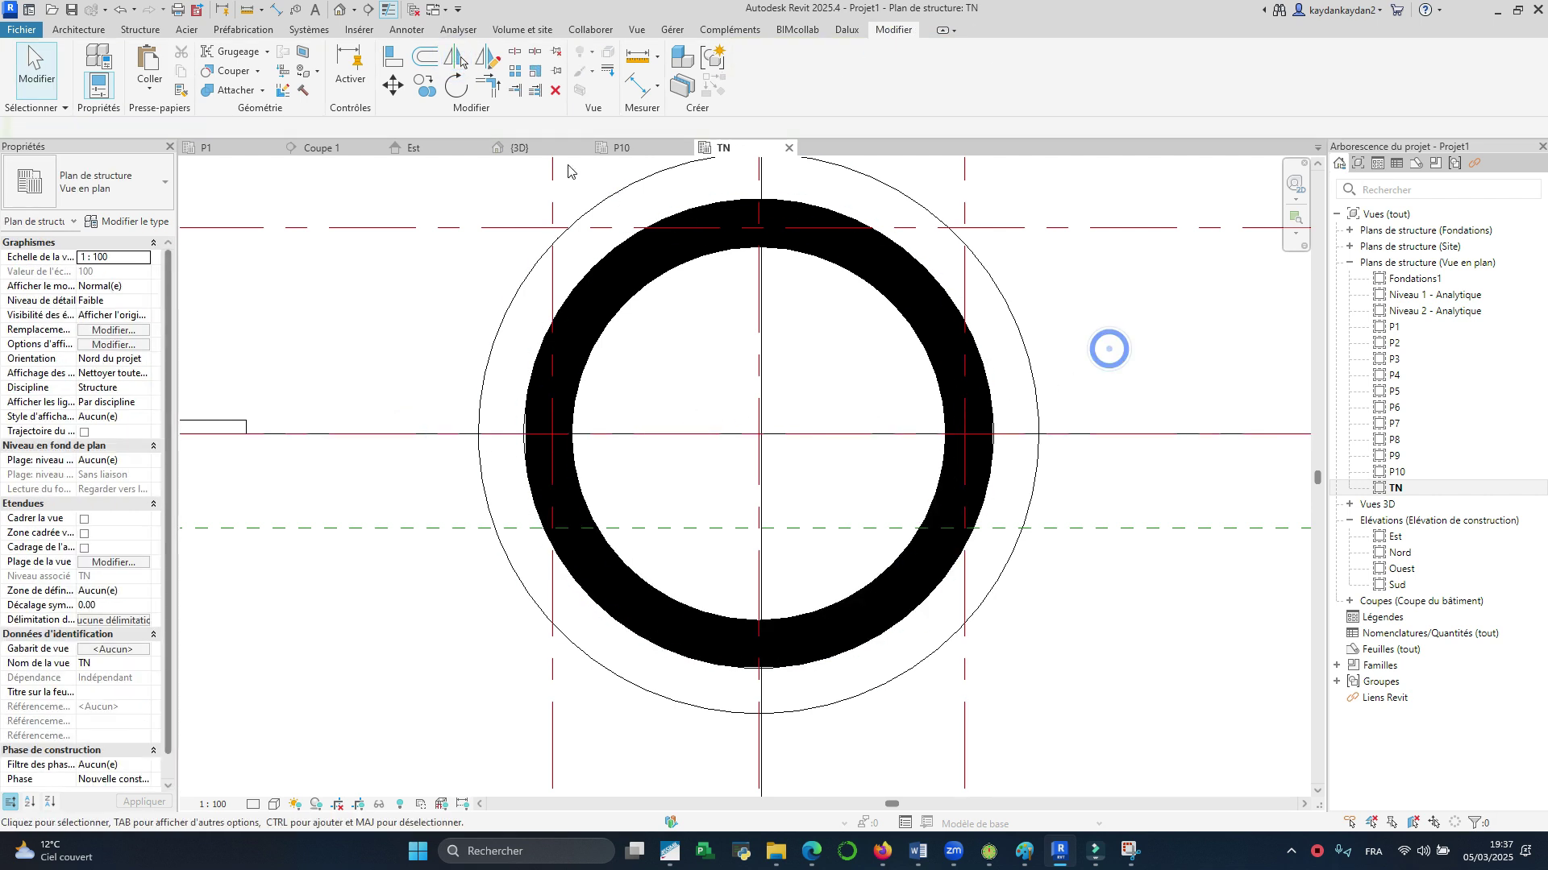
Step: Measure in section Coupe 1 from the underside of the DL13 floor to the top of the drawn Forme de dallage
click(321, 148)
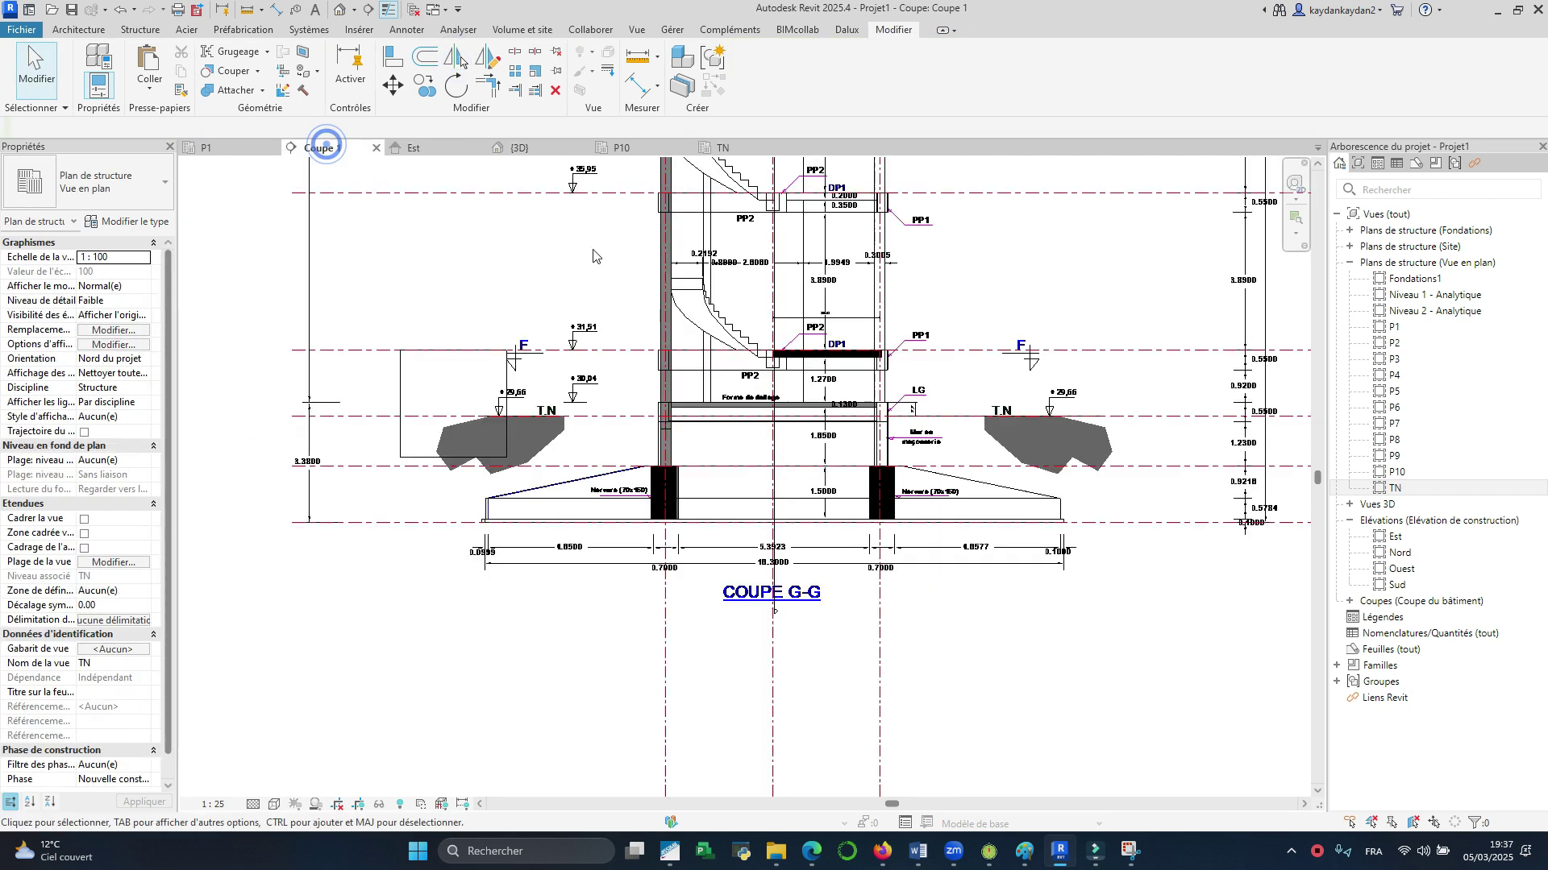
scroll(796, 419, up, 3)
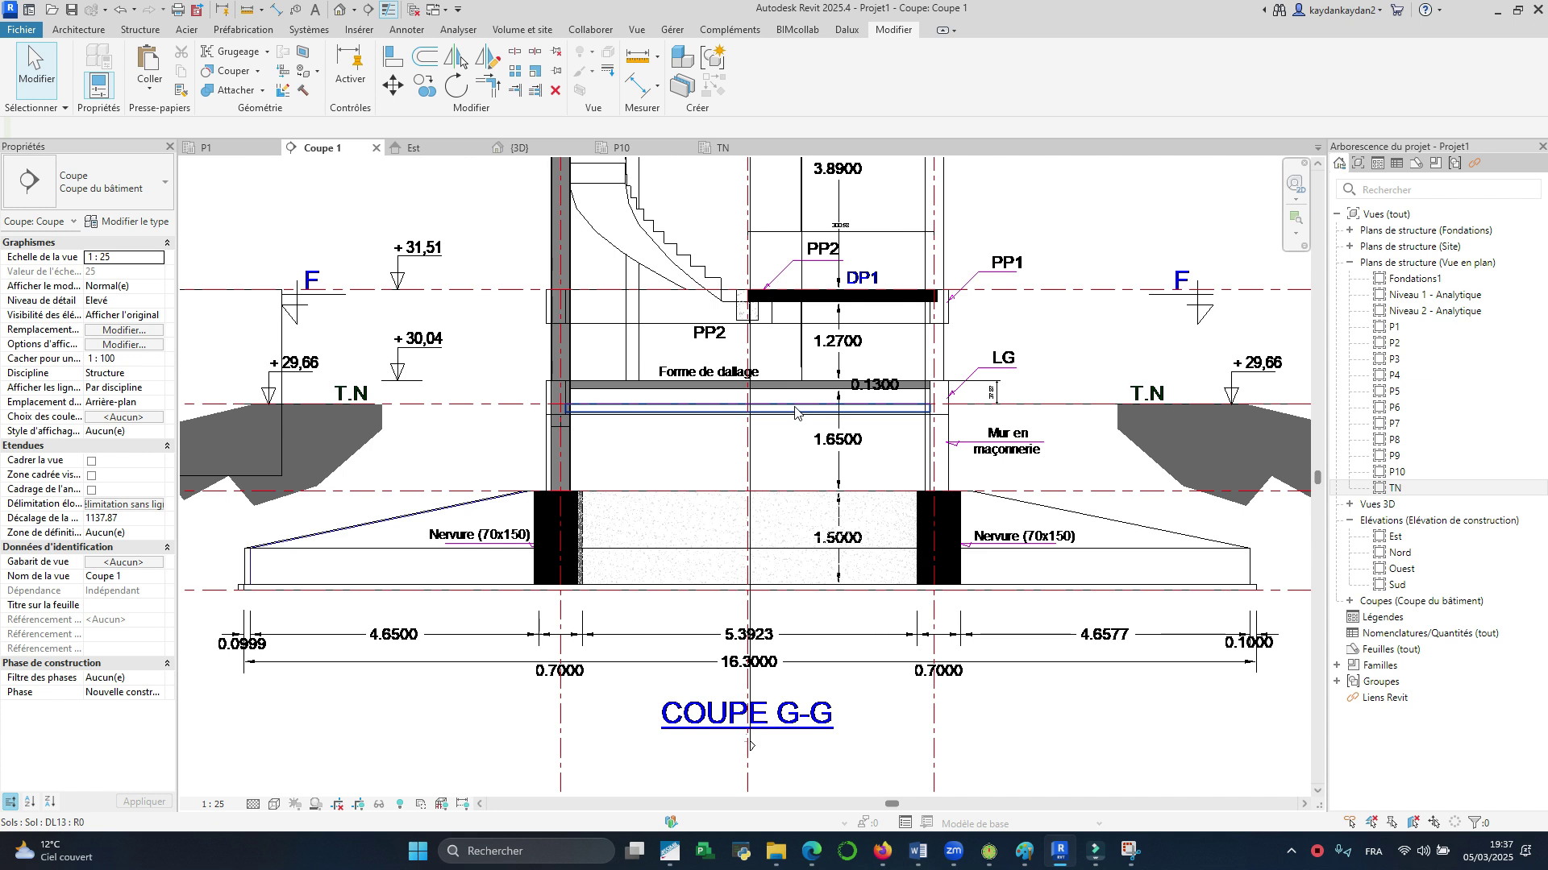
click(927, 417)
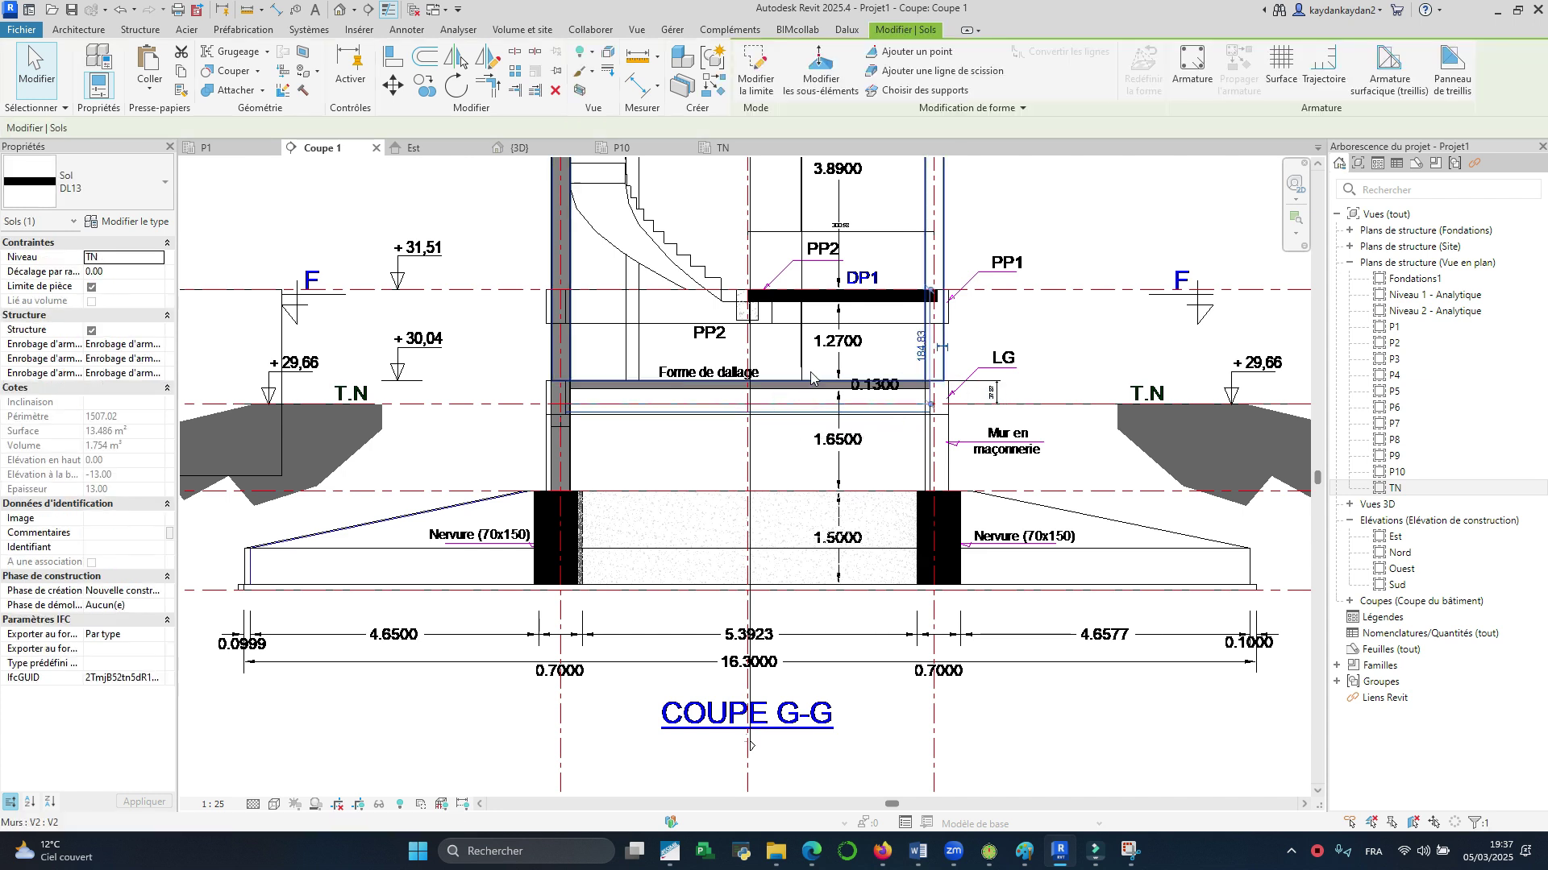
scroll(955, 398, up, 4)
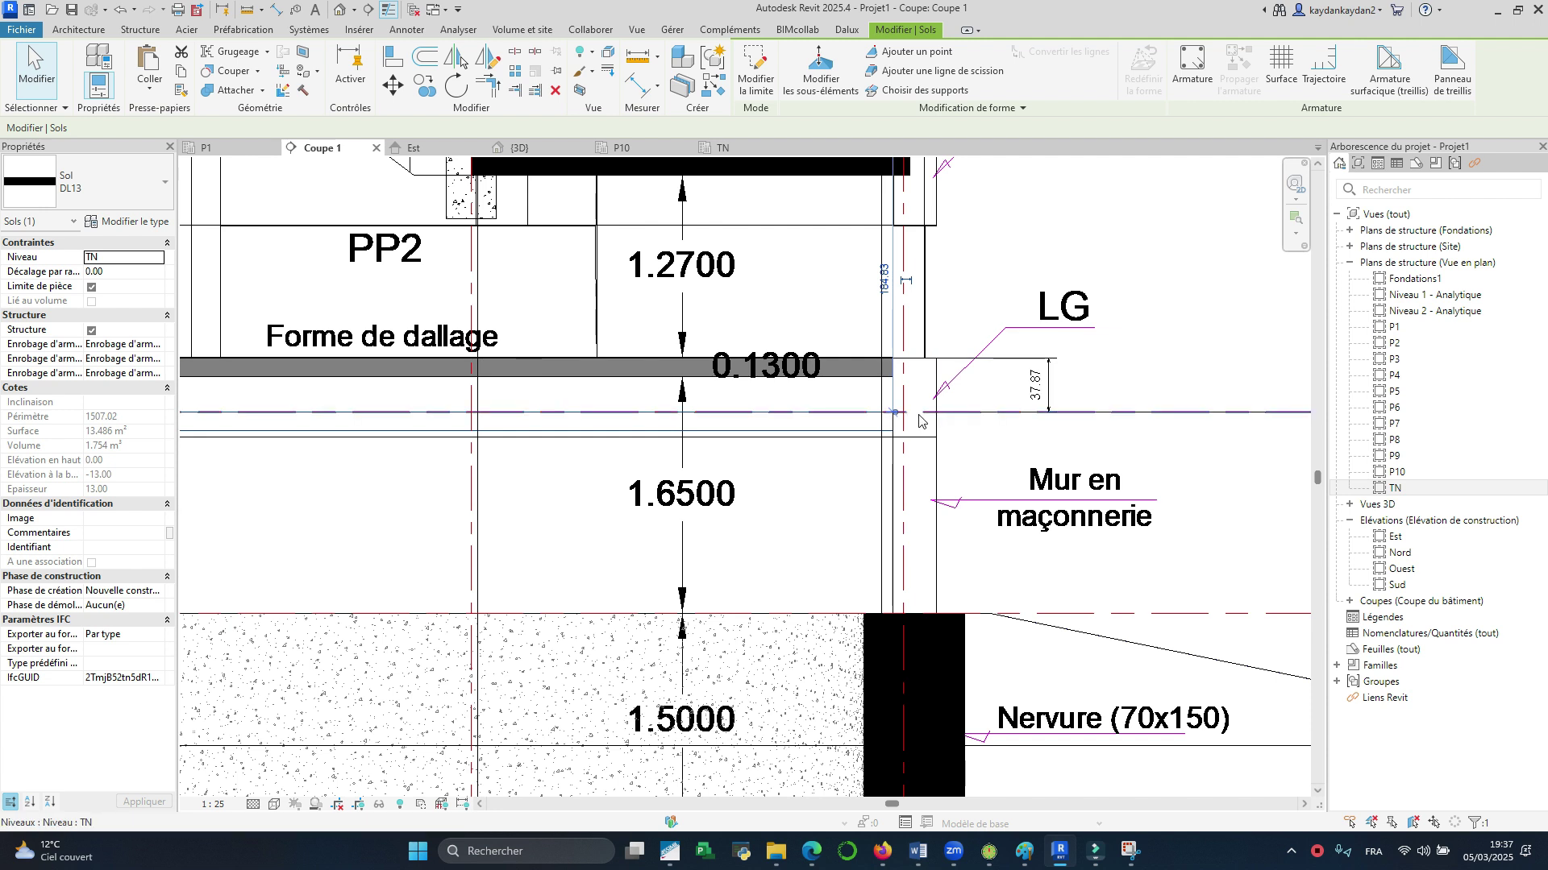
scroll(1074, 393, down, 1)
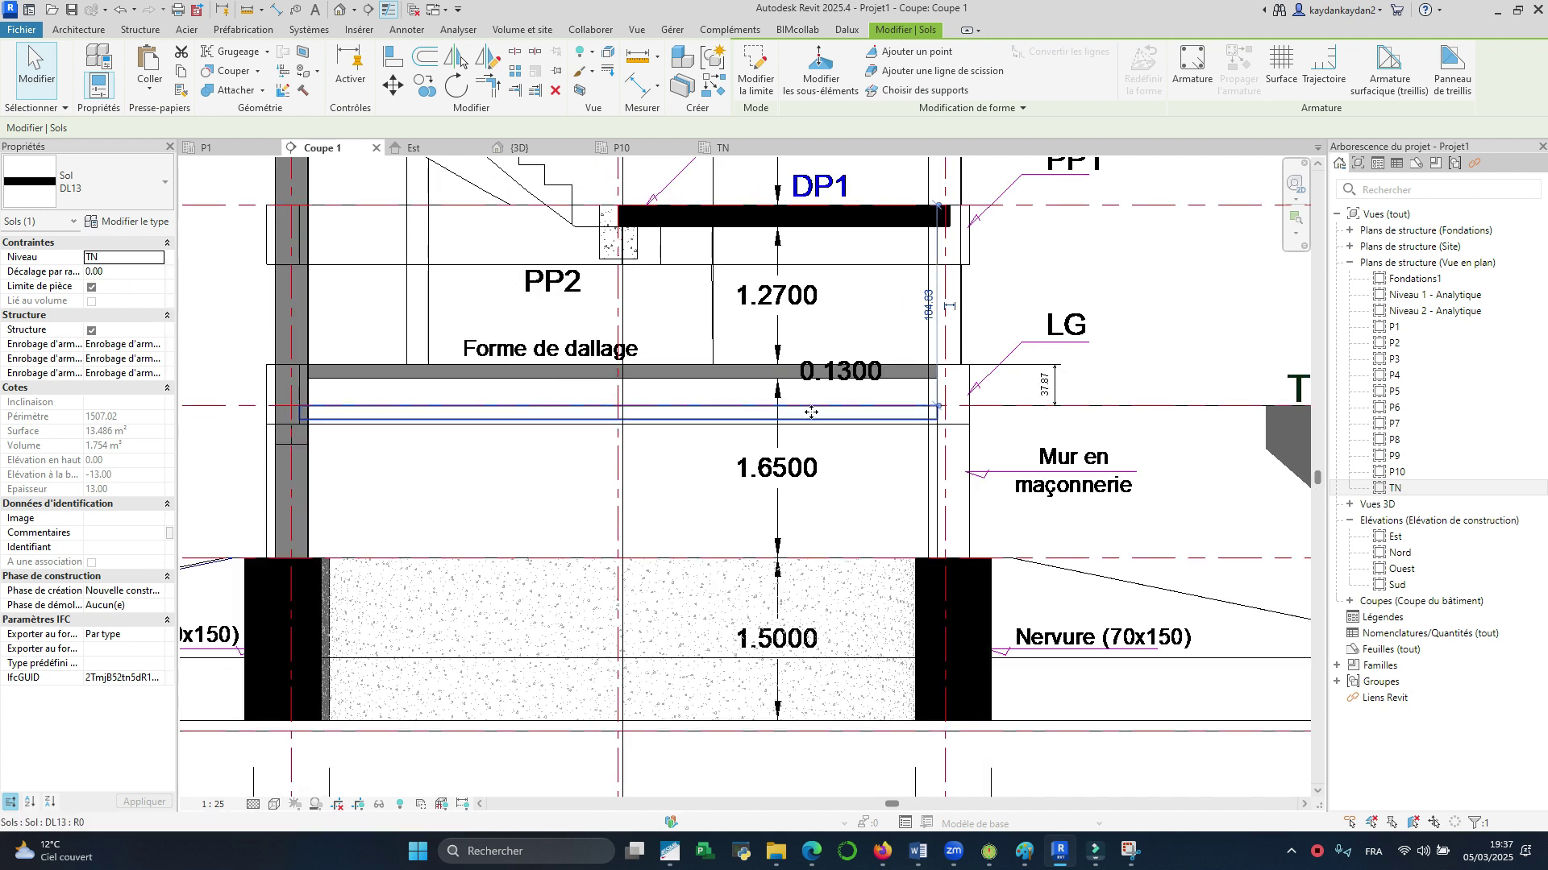
click(276, 10)
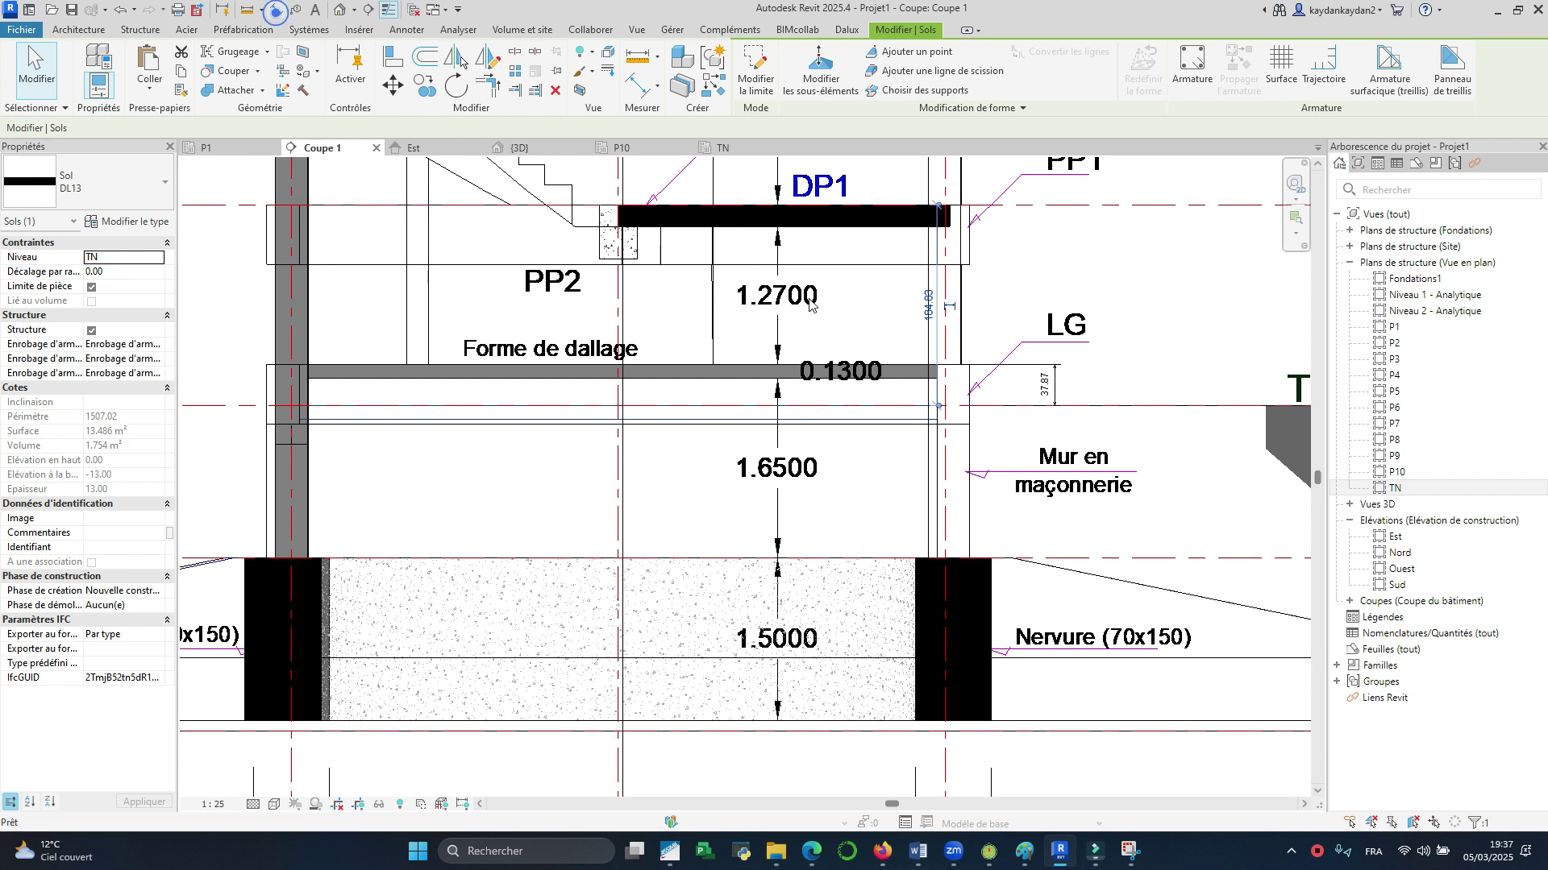
scroll(879, 429, up, 2)
click(881, 426)
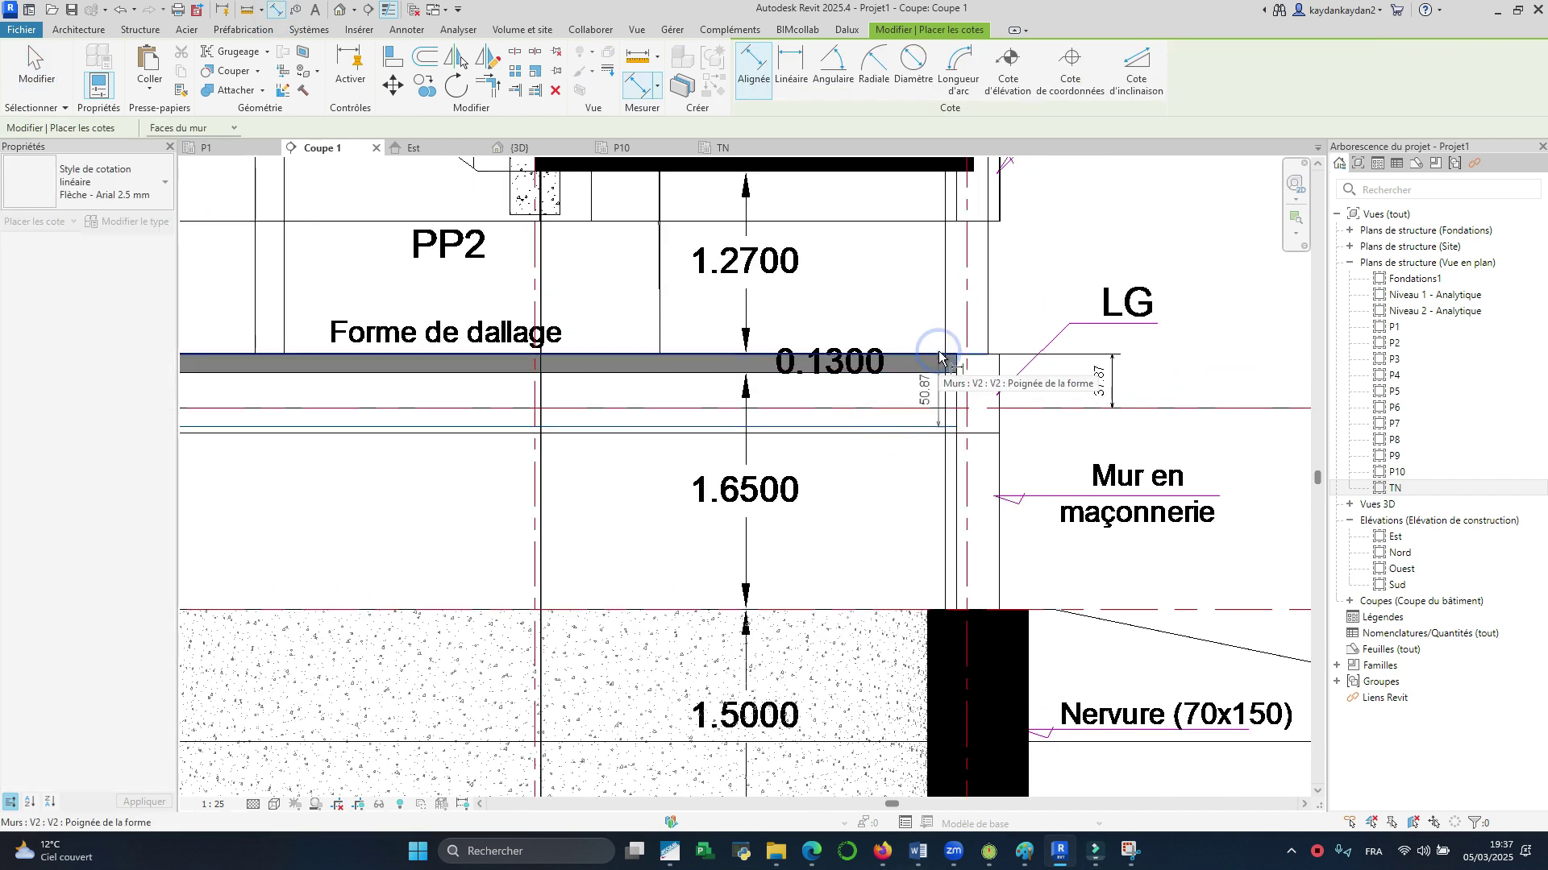
key(Escape)
key(Escape)
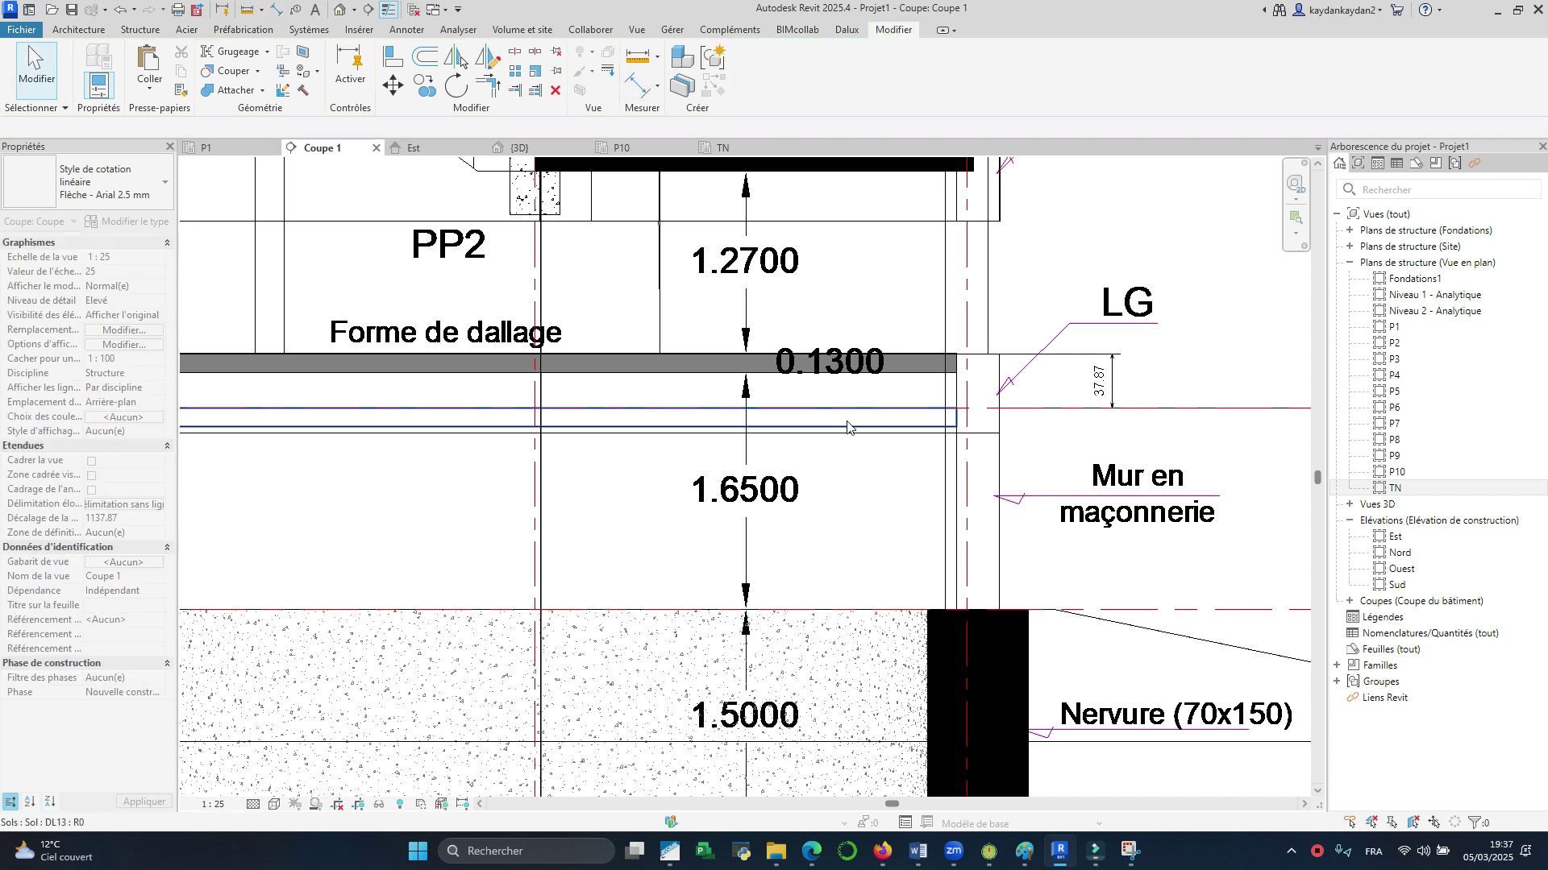
Step: Try offsetting the selected DL13 half floor by 50.87 from level TN, and undo the offset
click(846, 423)
scroll(718, 368, down, 1)
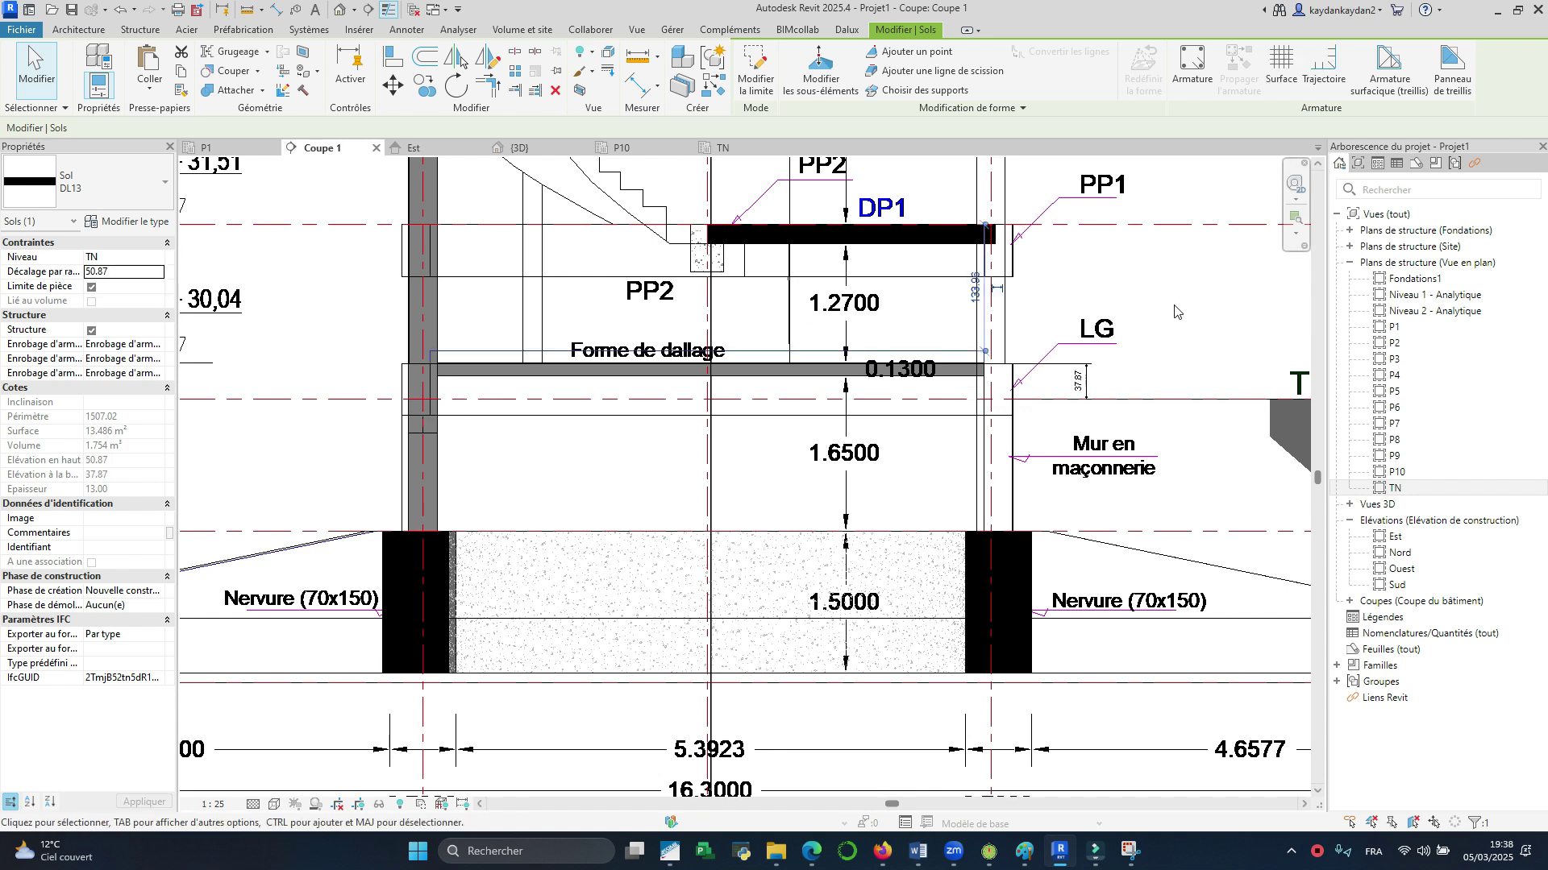
scroll(878, 361, up, 2)
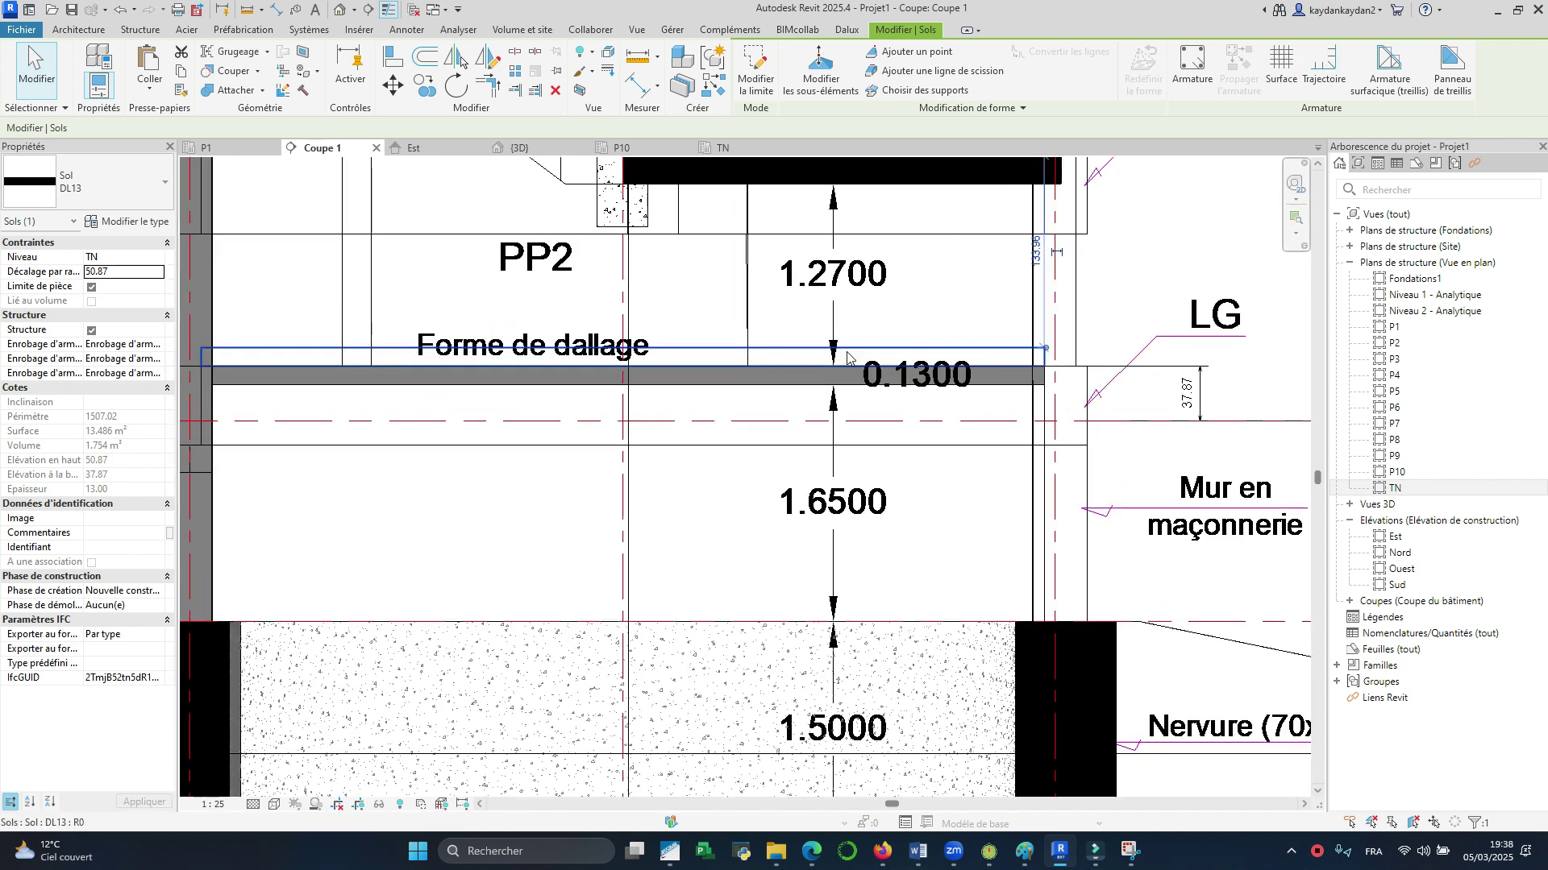
scroll(847, 358, down, 2)
click(116, 11)
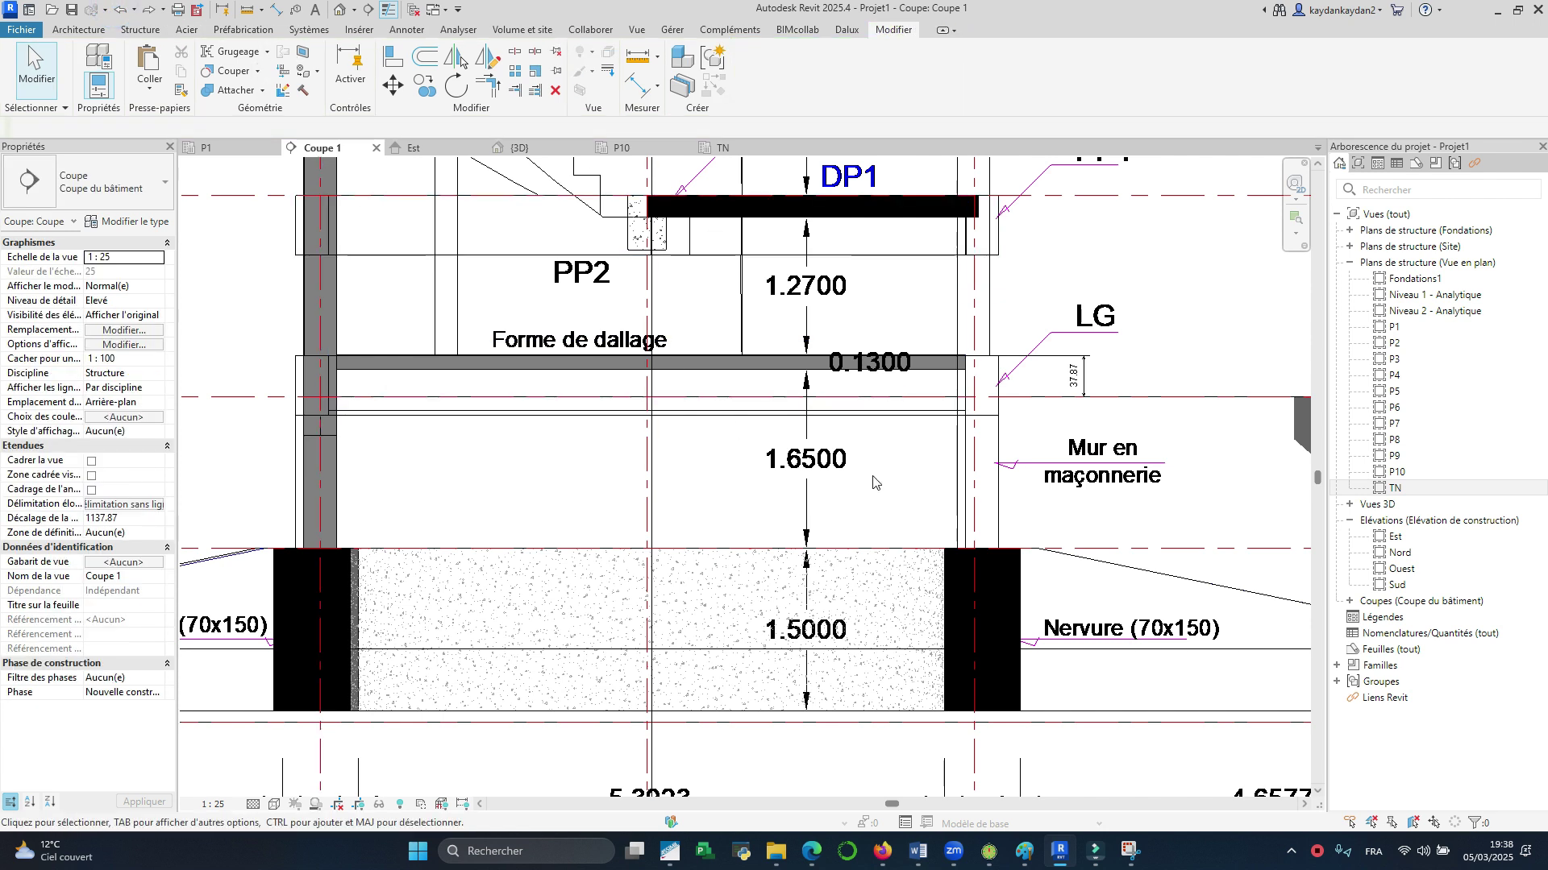
Step: Measure the vertical distance from the underside of the DL13 half floor to the underside of the drawn Forme de dallage
click(871, 407)
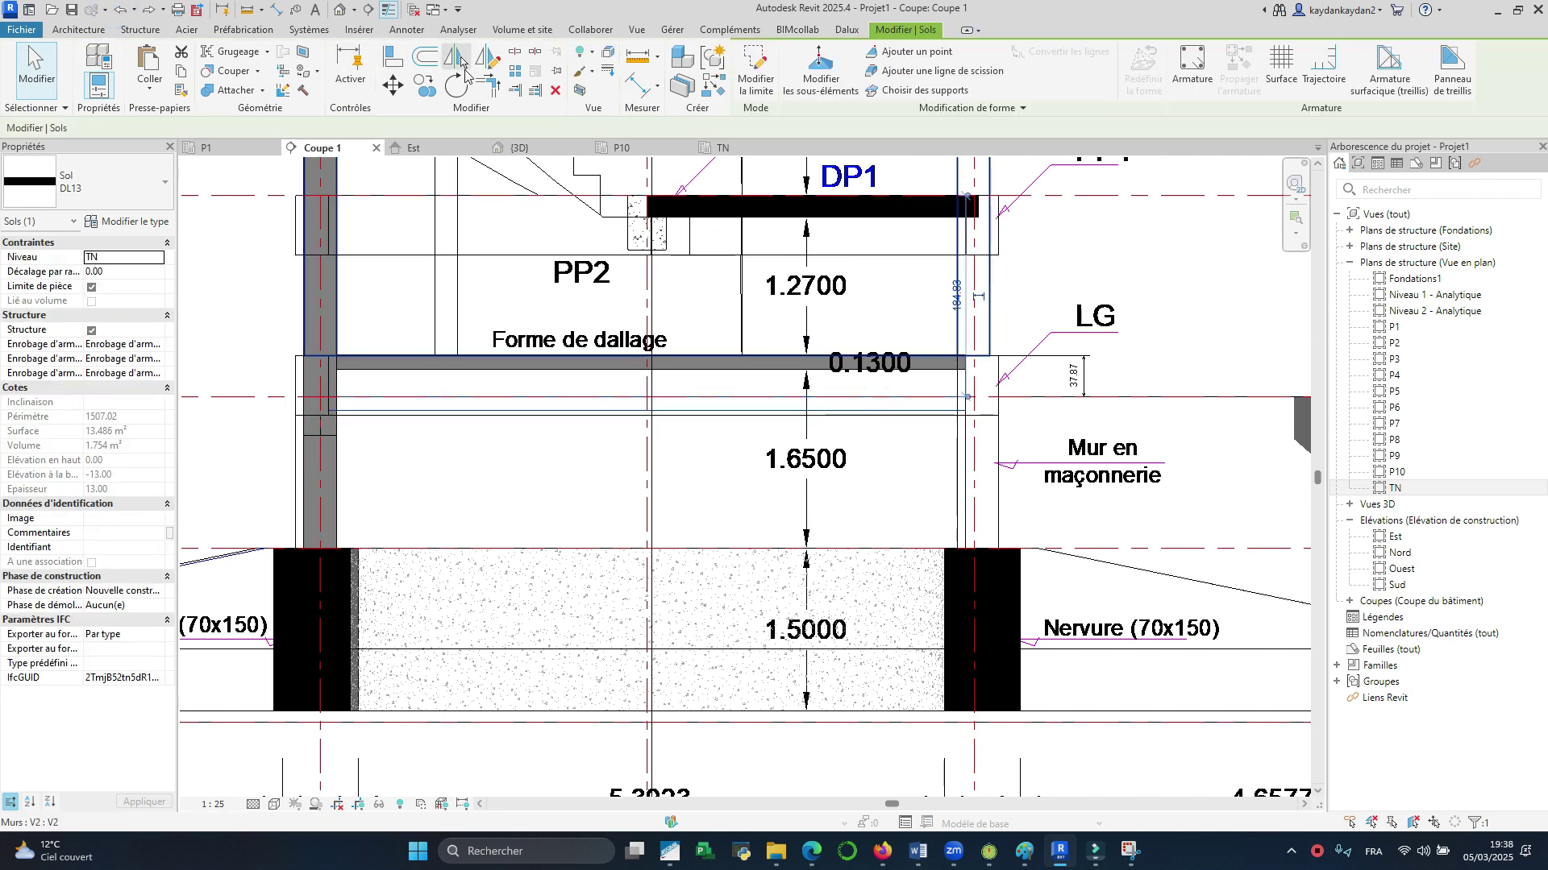
click(276, 10)
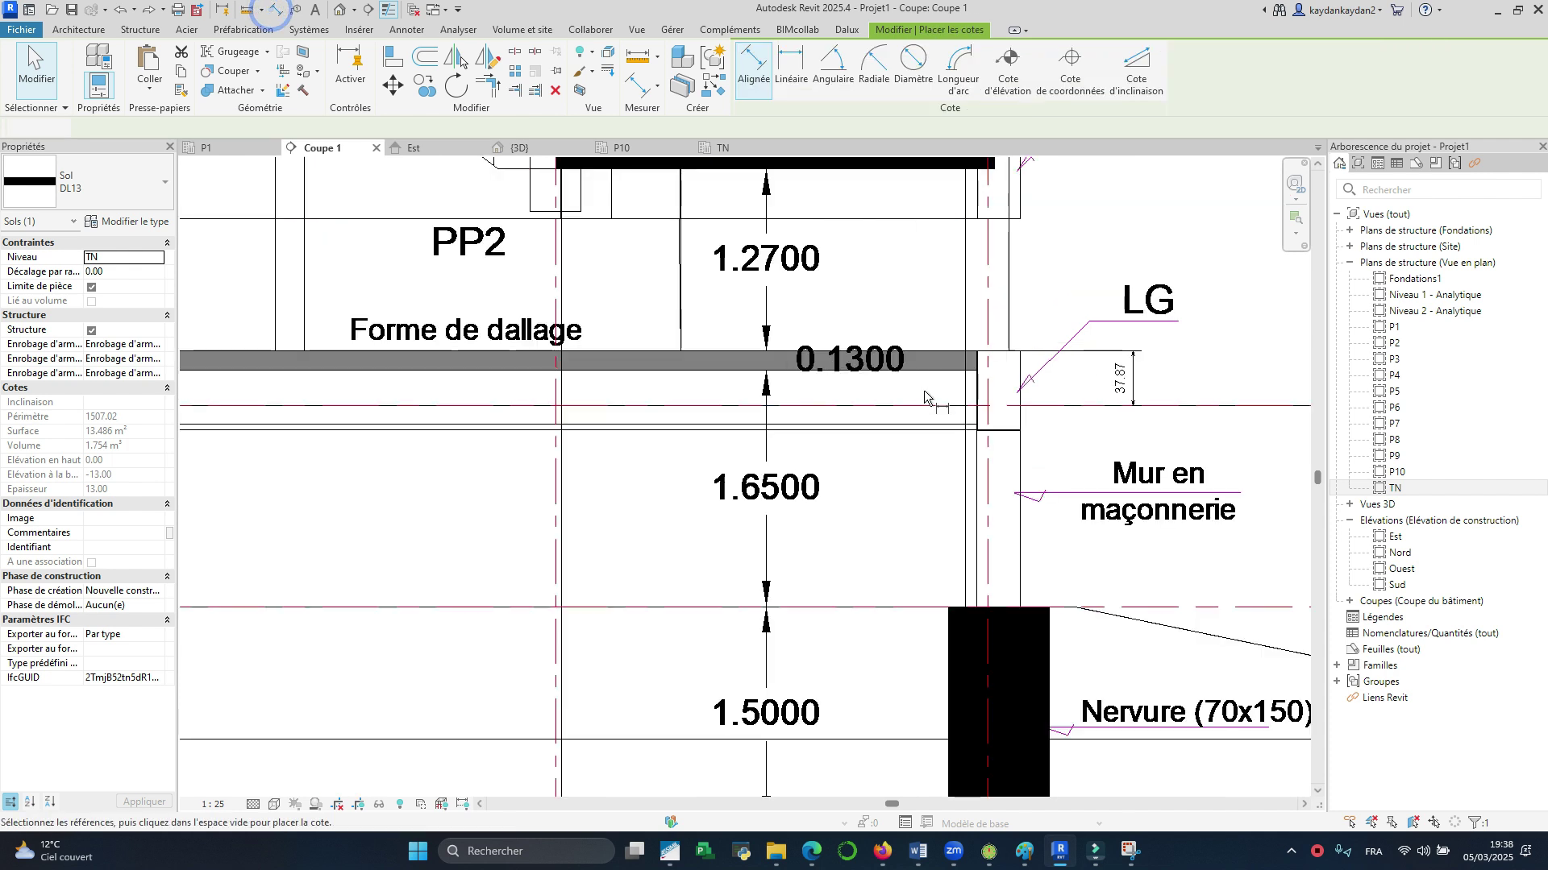
scroll(924, 390, up, 3)
click(911, 428)
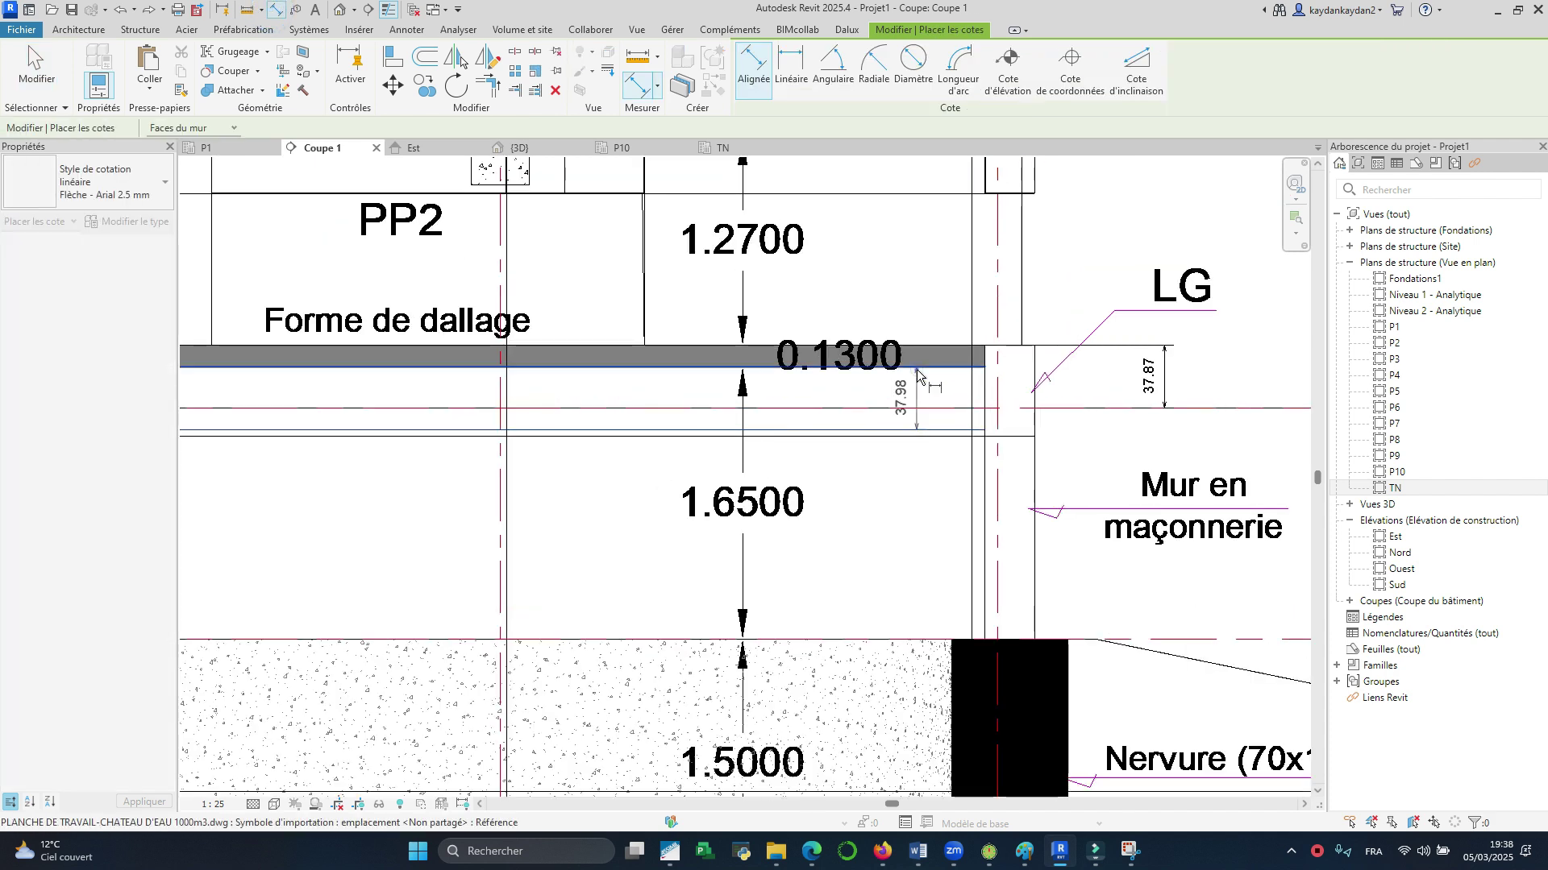
click(918, 373)
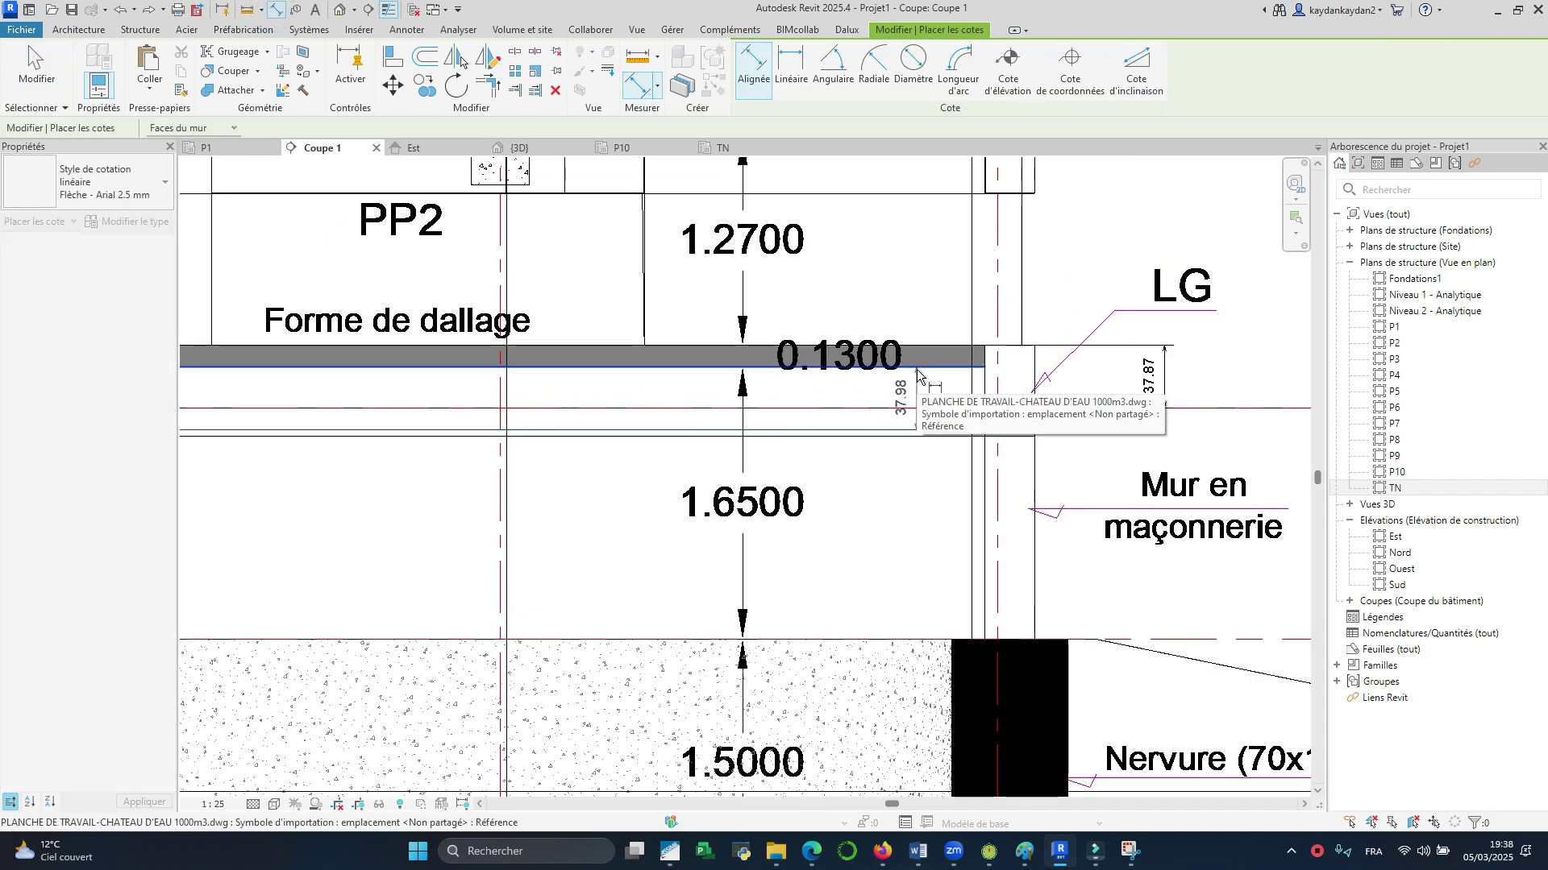
key(Escape)
key(Escape)
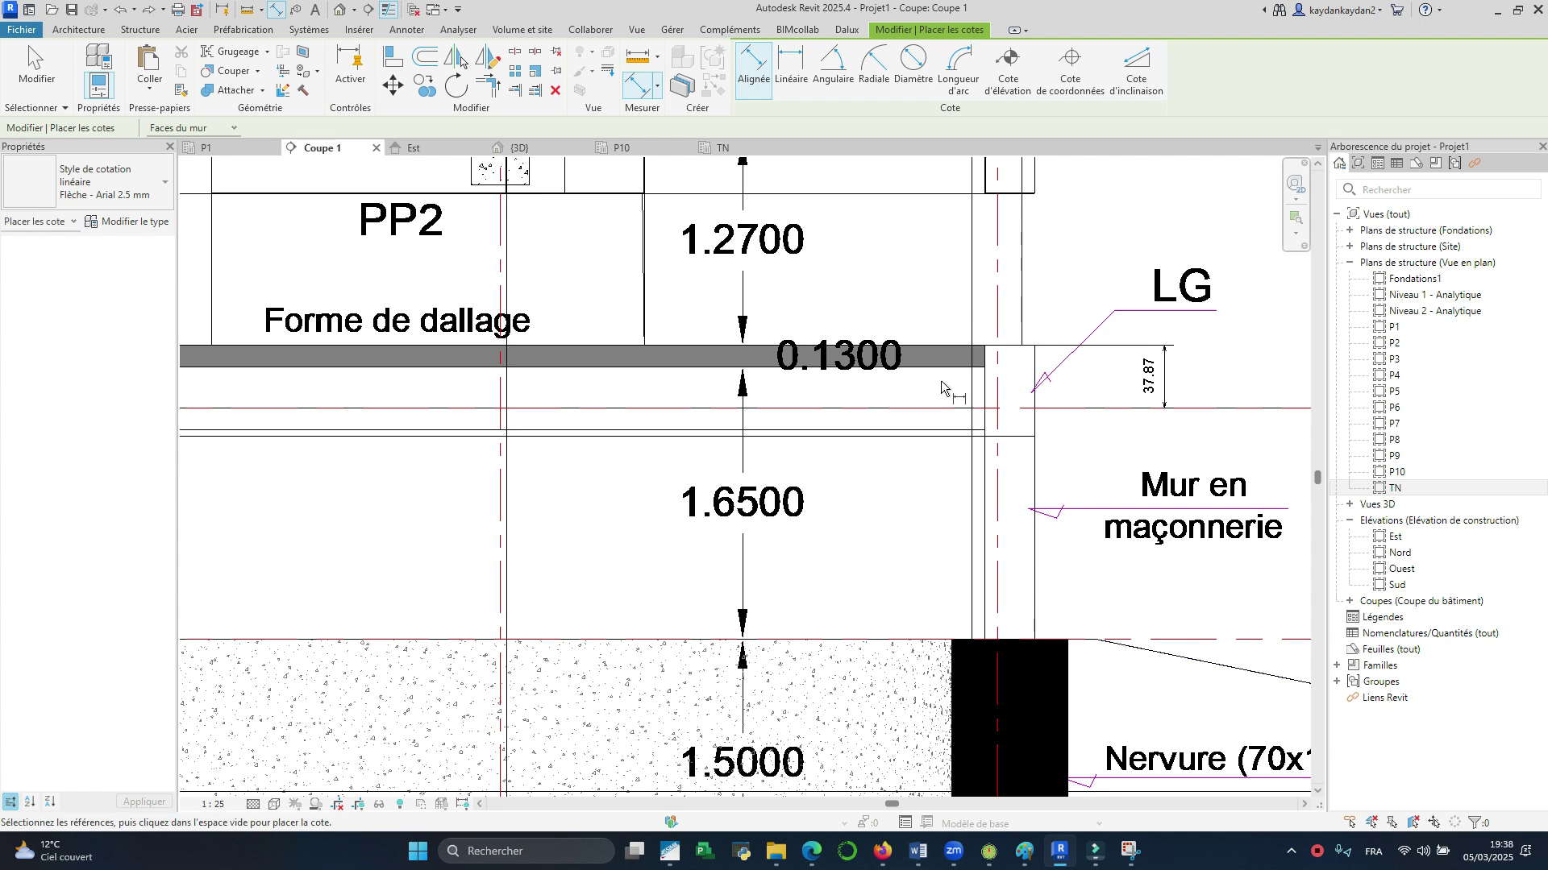
Step: Set the first DL13 half floor's offset from level TN to 37.98 in section Coupe 1
click(860, 435)
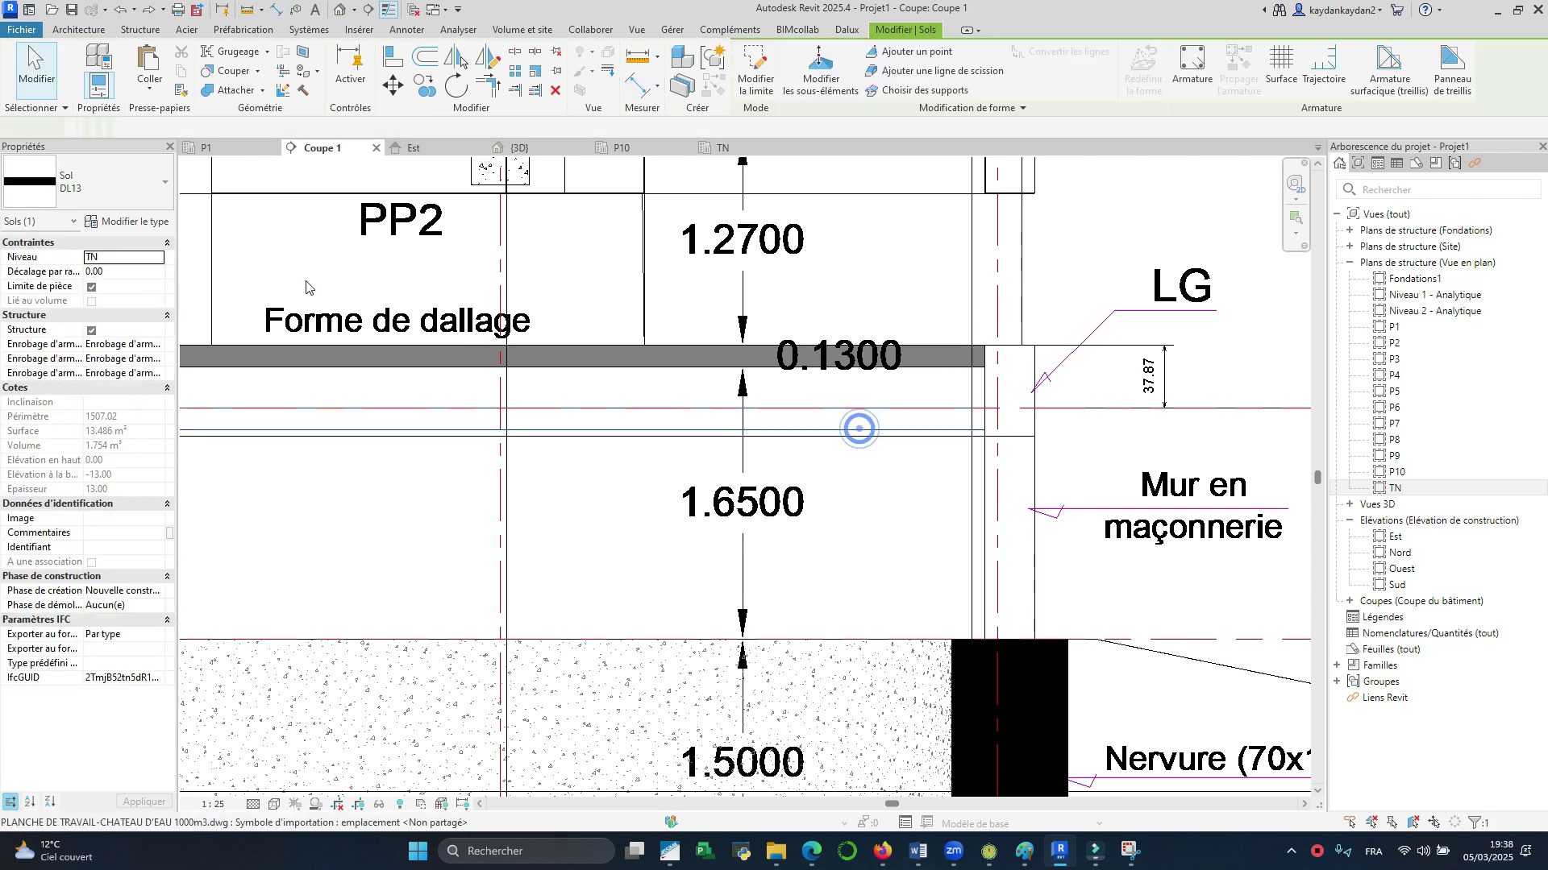
click(126, 275)
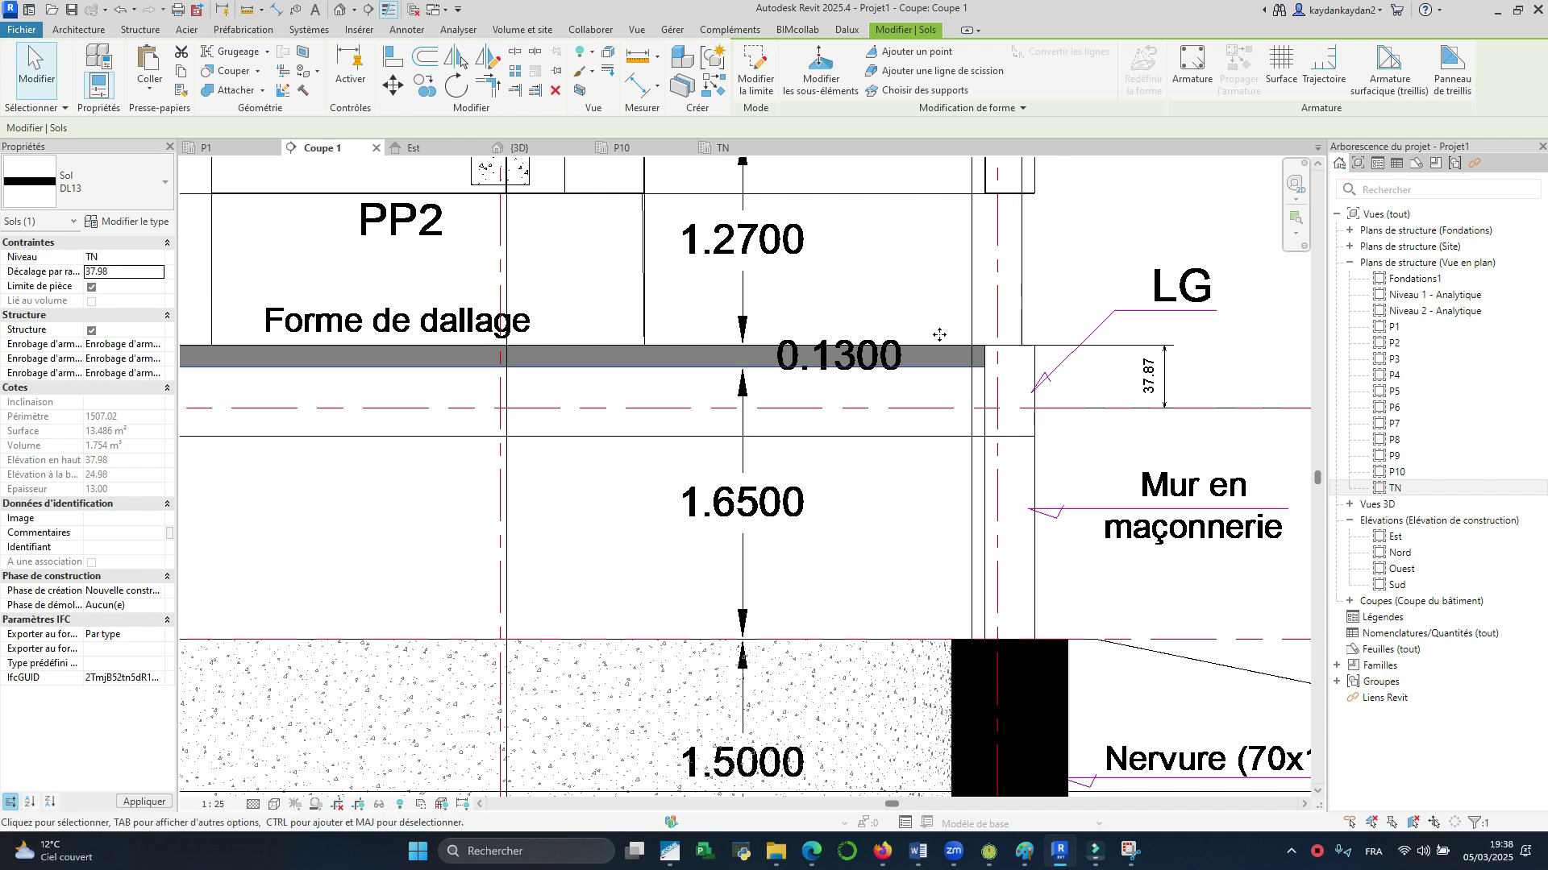
scroll(939, 334, down, 2)
click(1168, 312)
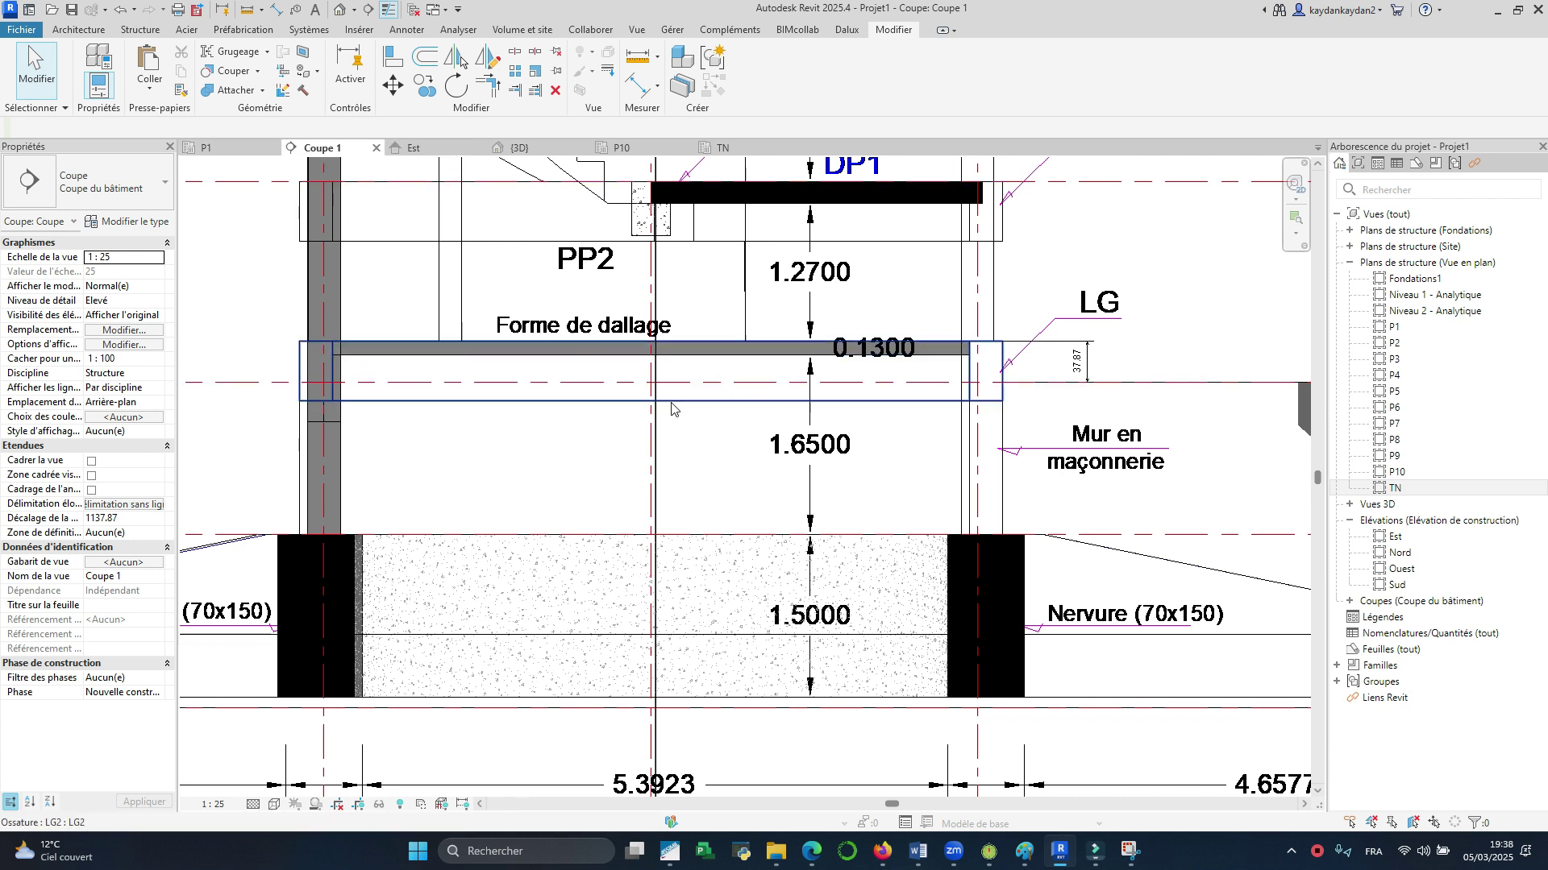
Step: Open section Coupe 2 and set the other DL13 half floor's offset from level TN to 37.98
scroll(672, 409, down, 4)
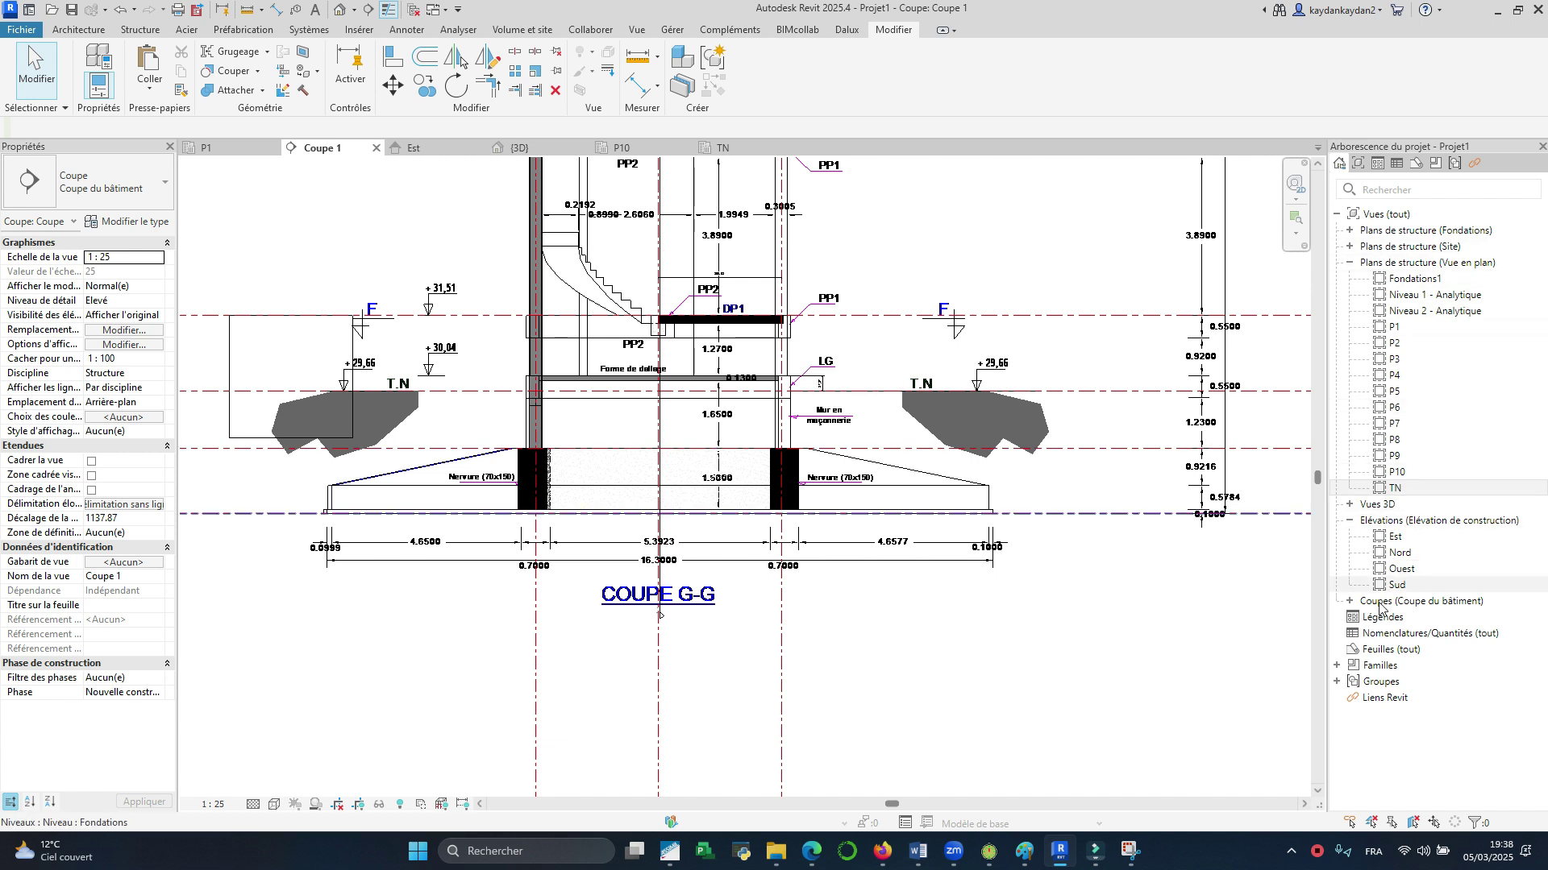
click(1350, 601)
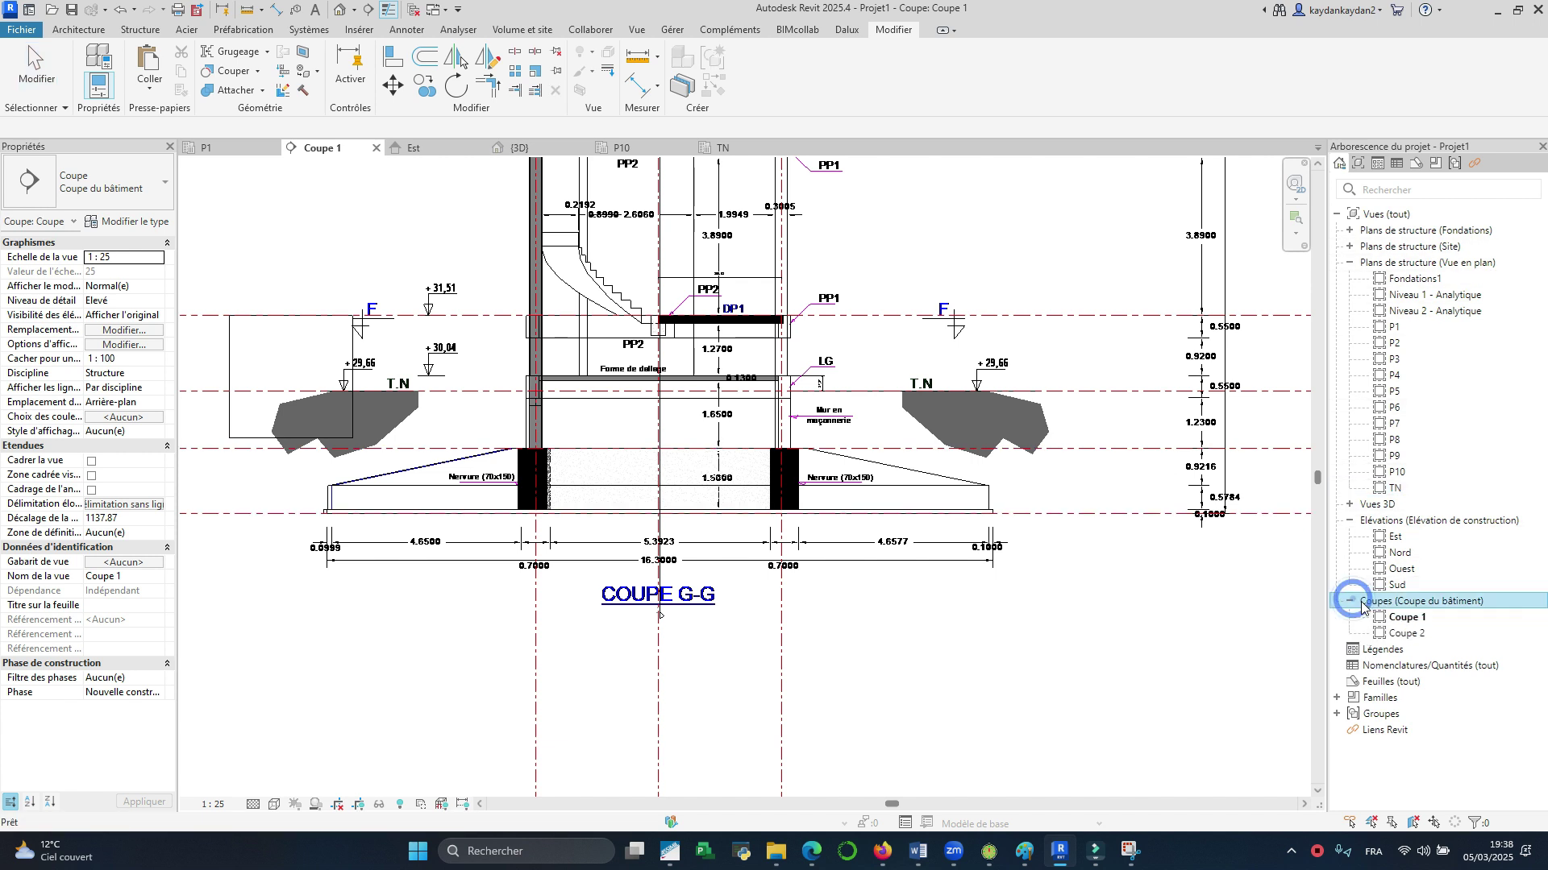
double_click(1406, 634)
scroll(854, 541, up, 5)
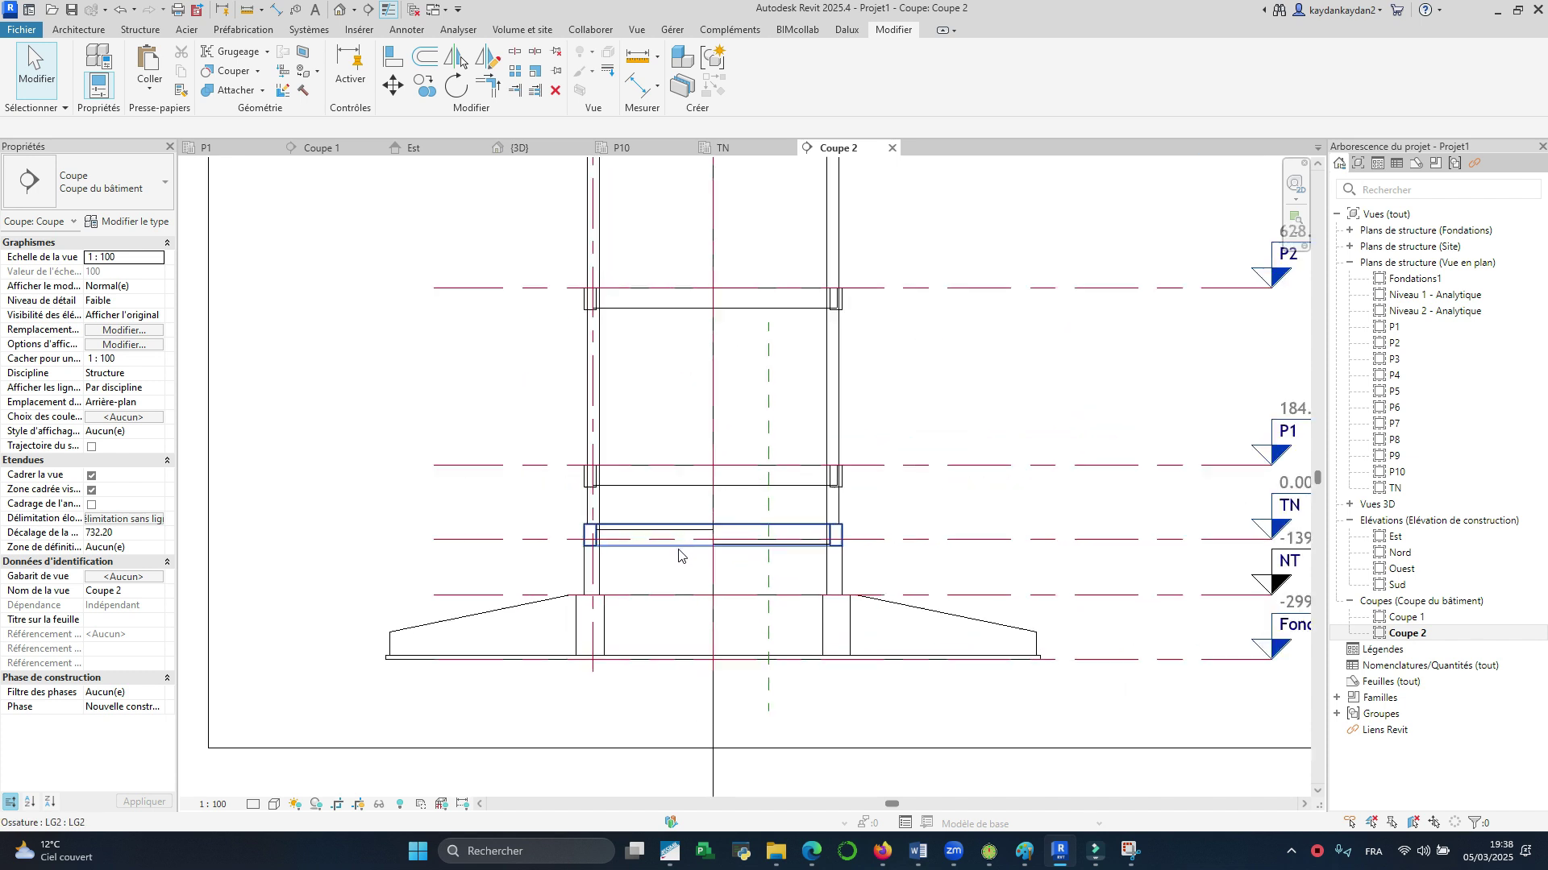
click(814, 520)
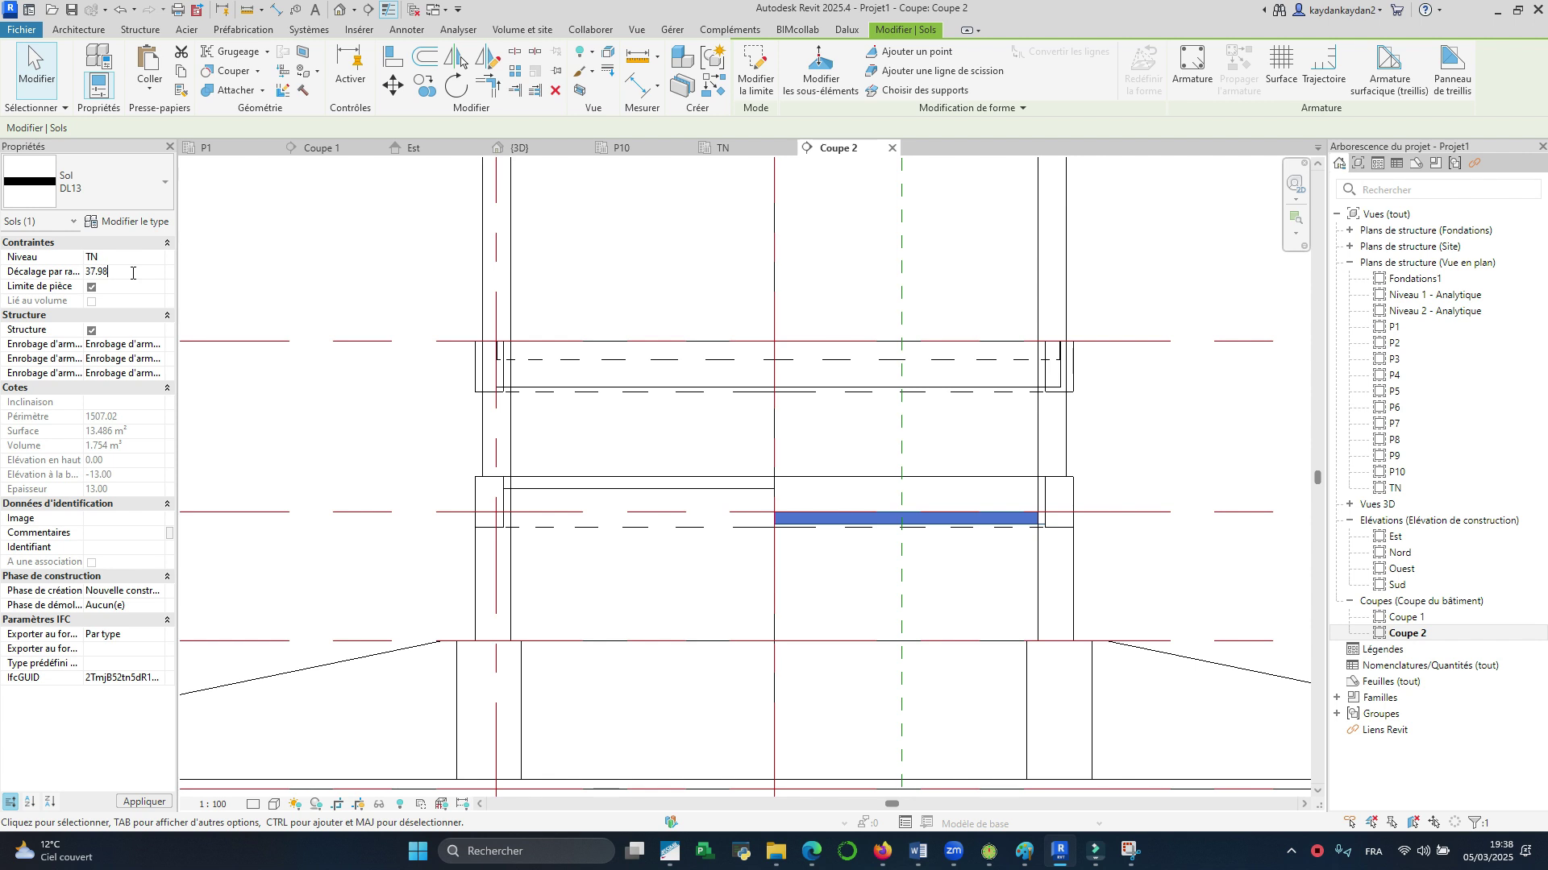
scroll(716, 448, down, 2)
click(1091, 443)
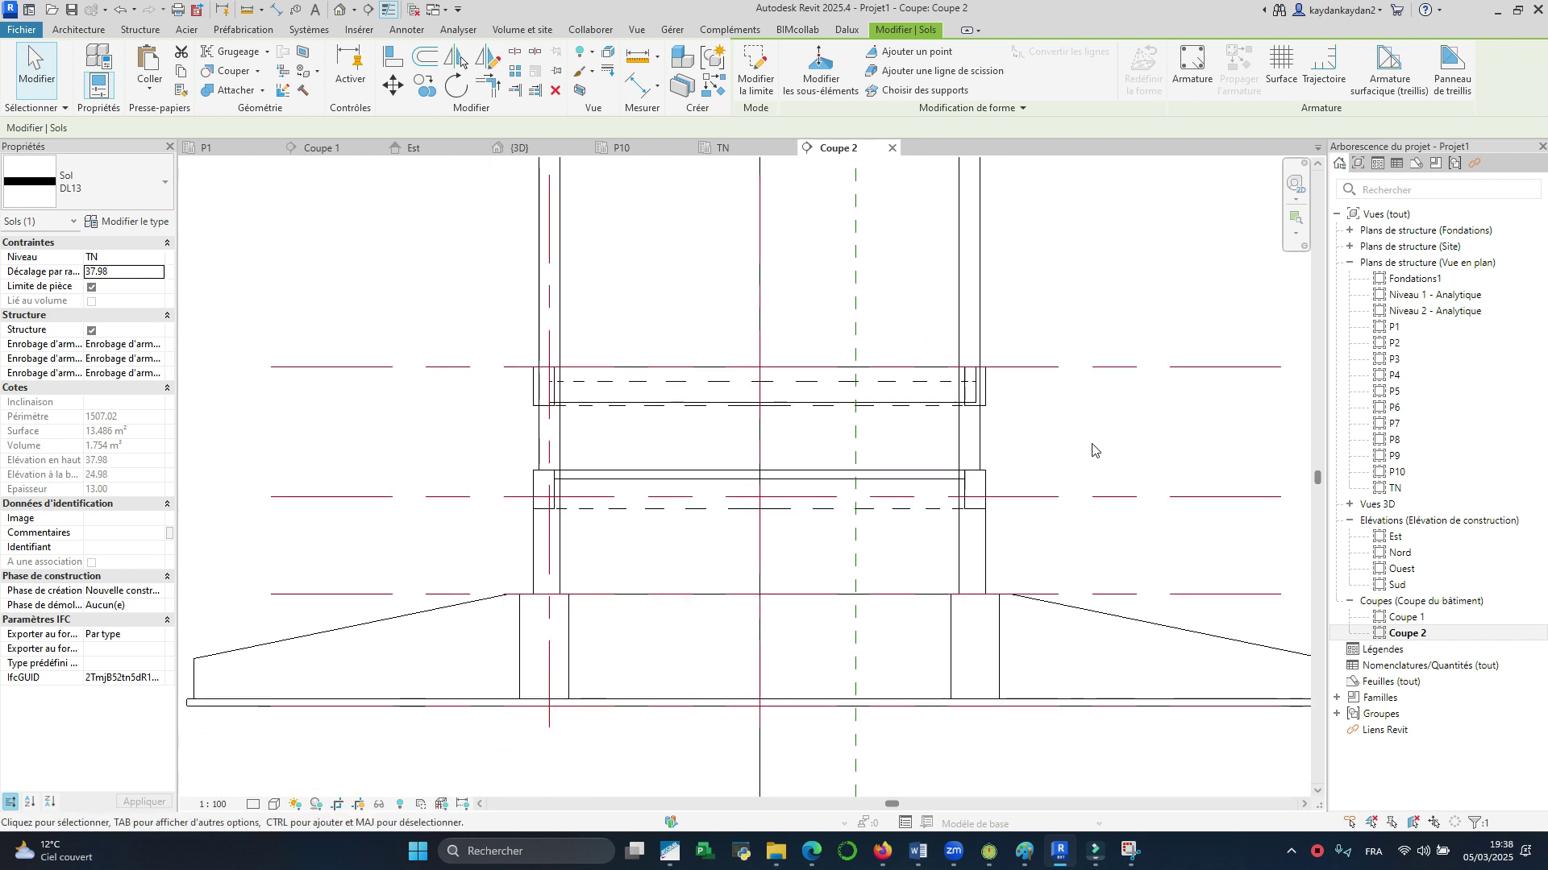
Step: In the 3D view, edit the tank's partial in-place cover slab, set its revolution end angle to 360°, and finish the edit
scroll(882, 450, down, 5)
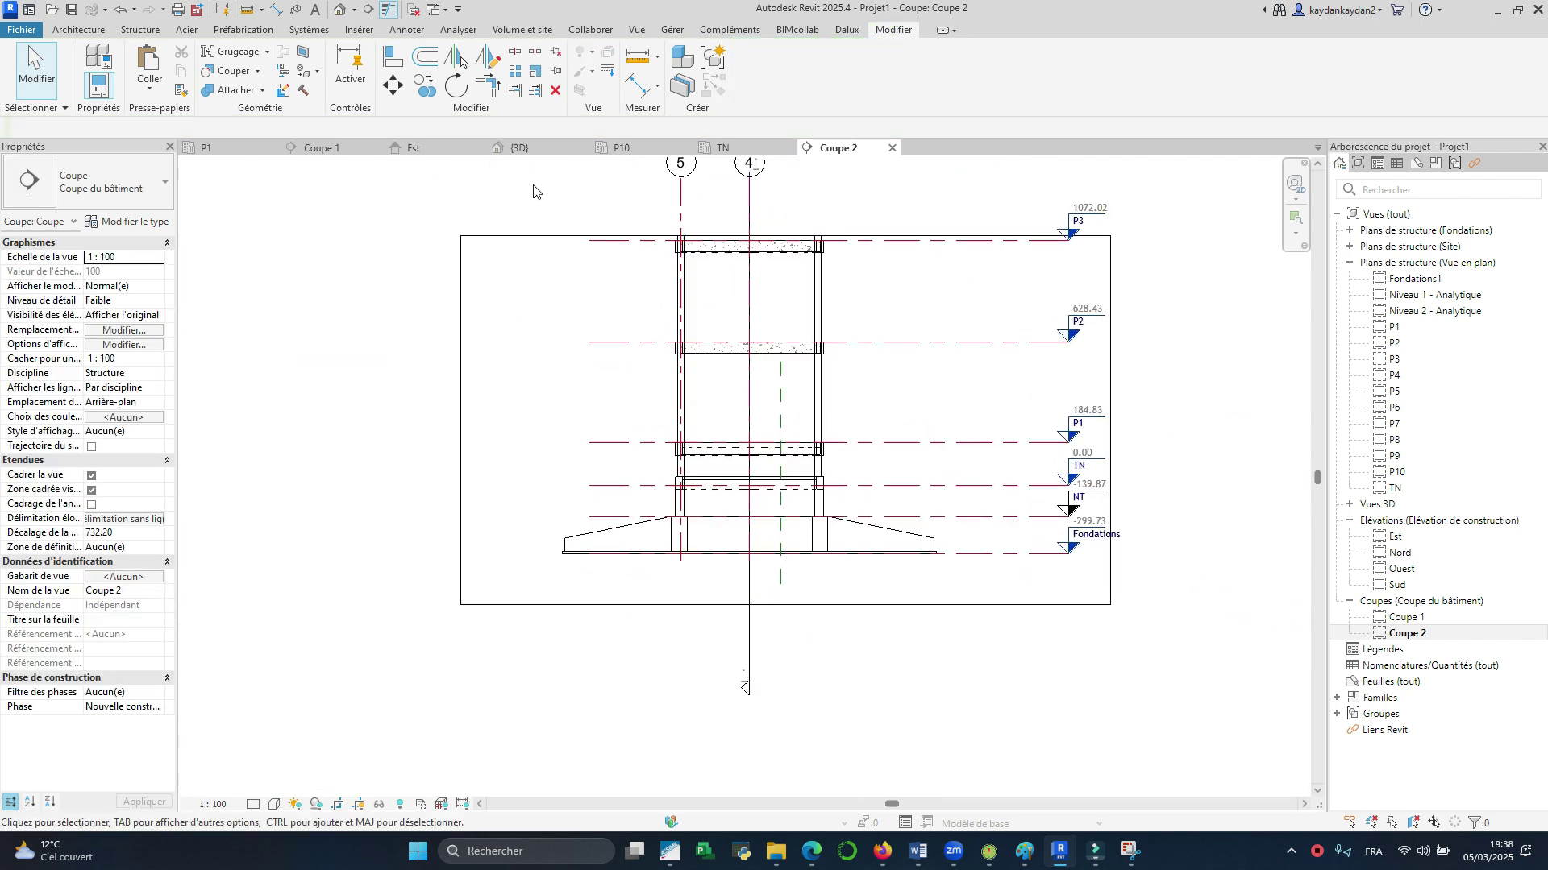
click(520, 148)
scroll(932, 525, up, 4)
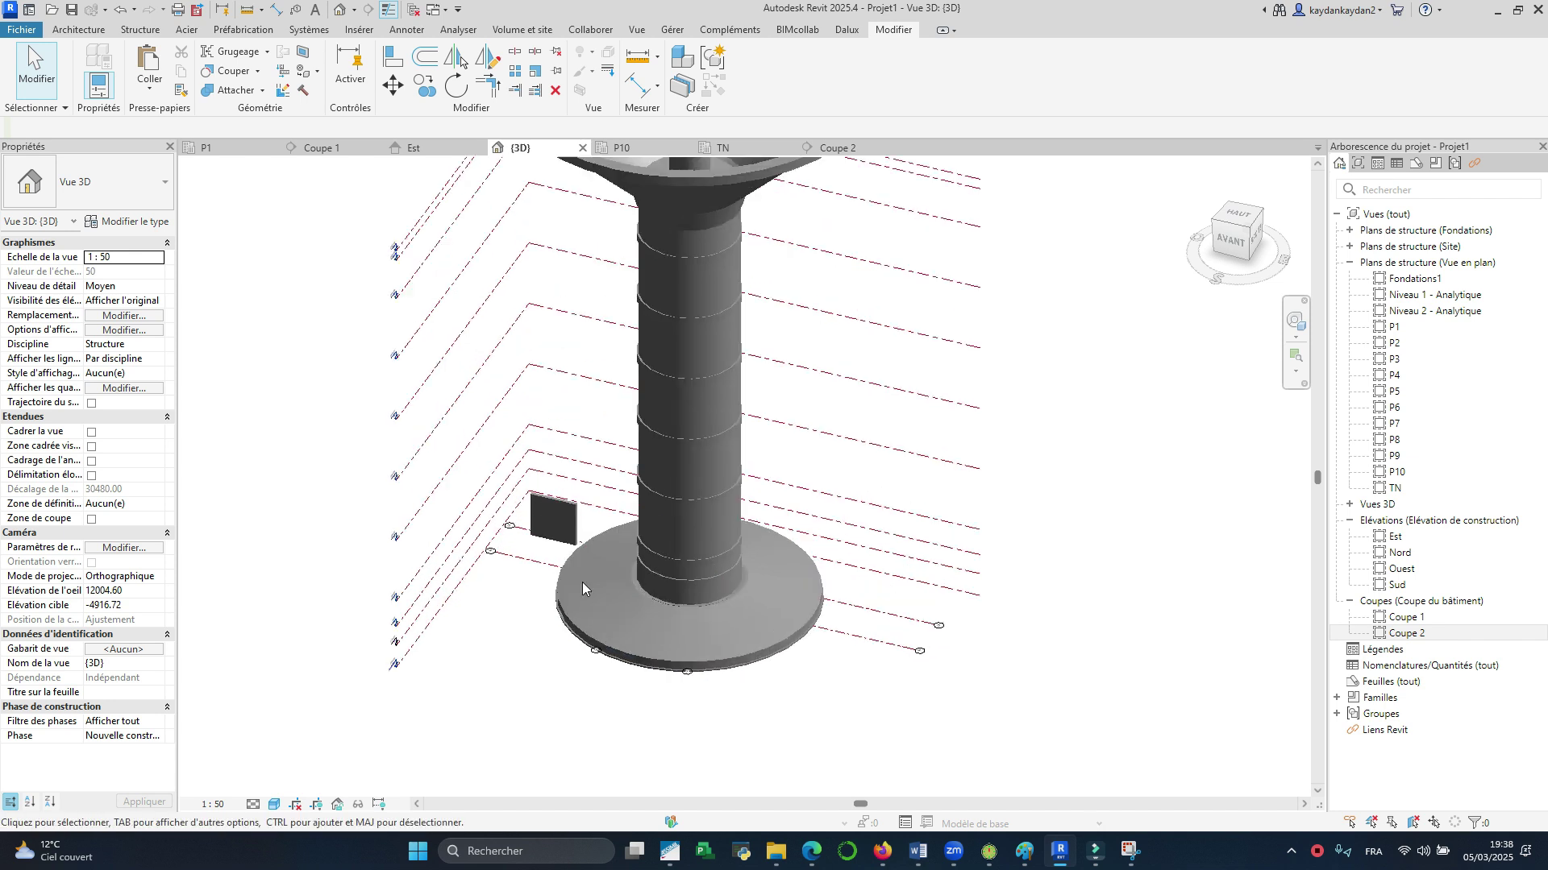
scroll(932, 524, down, 6)
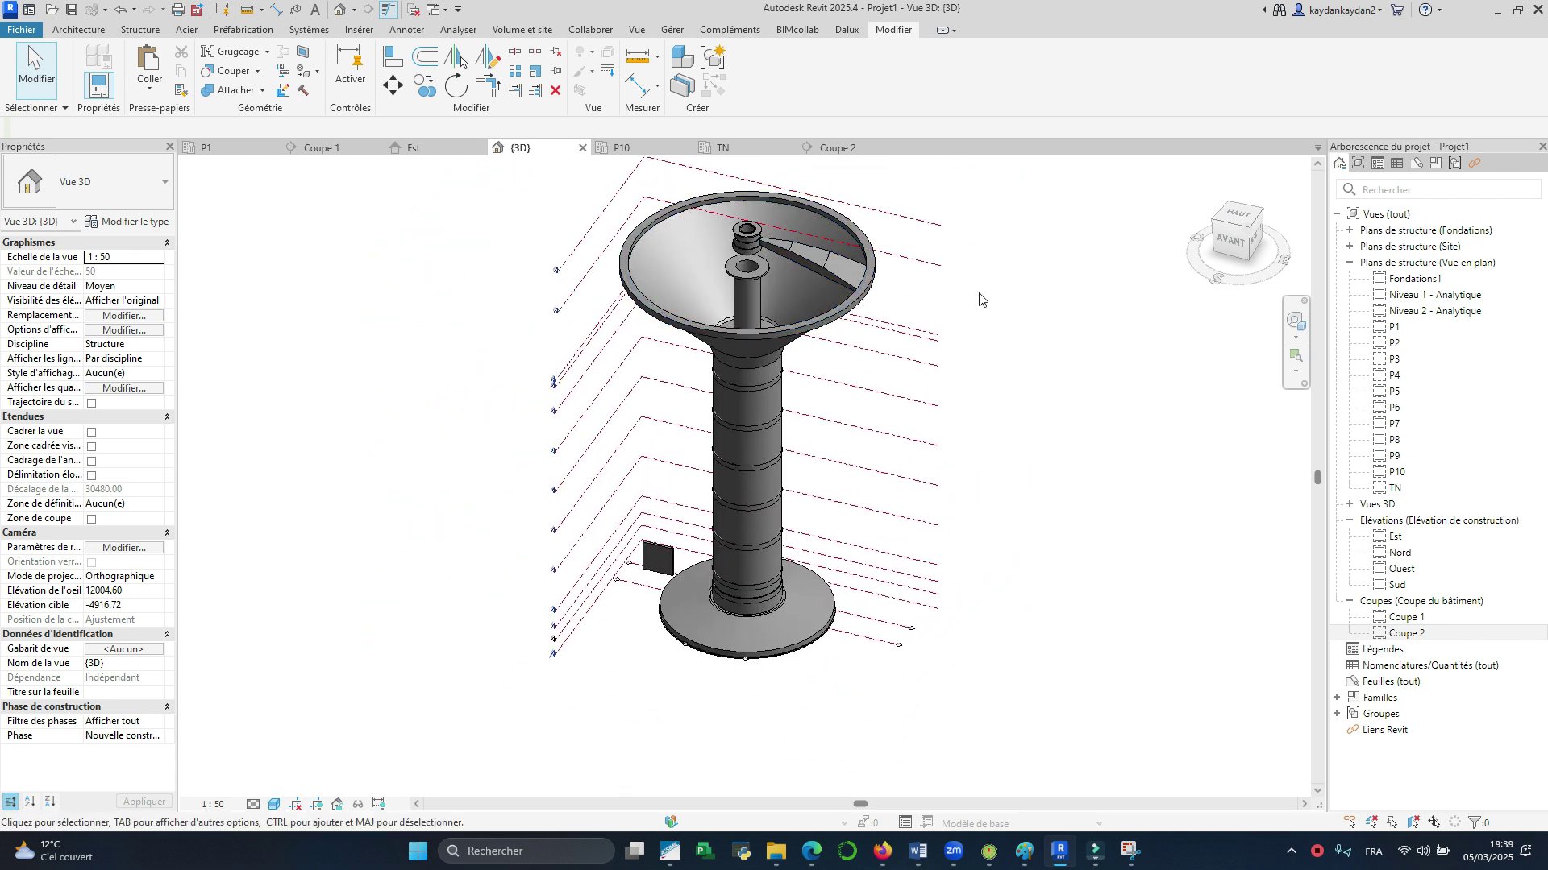
click(819, 274)
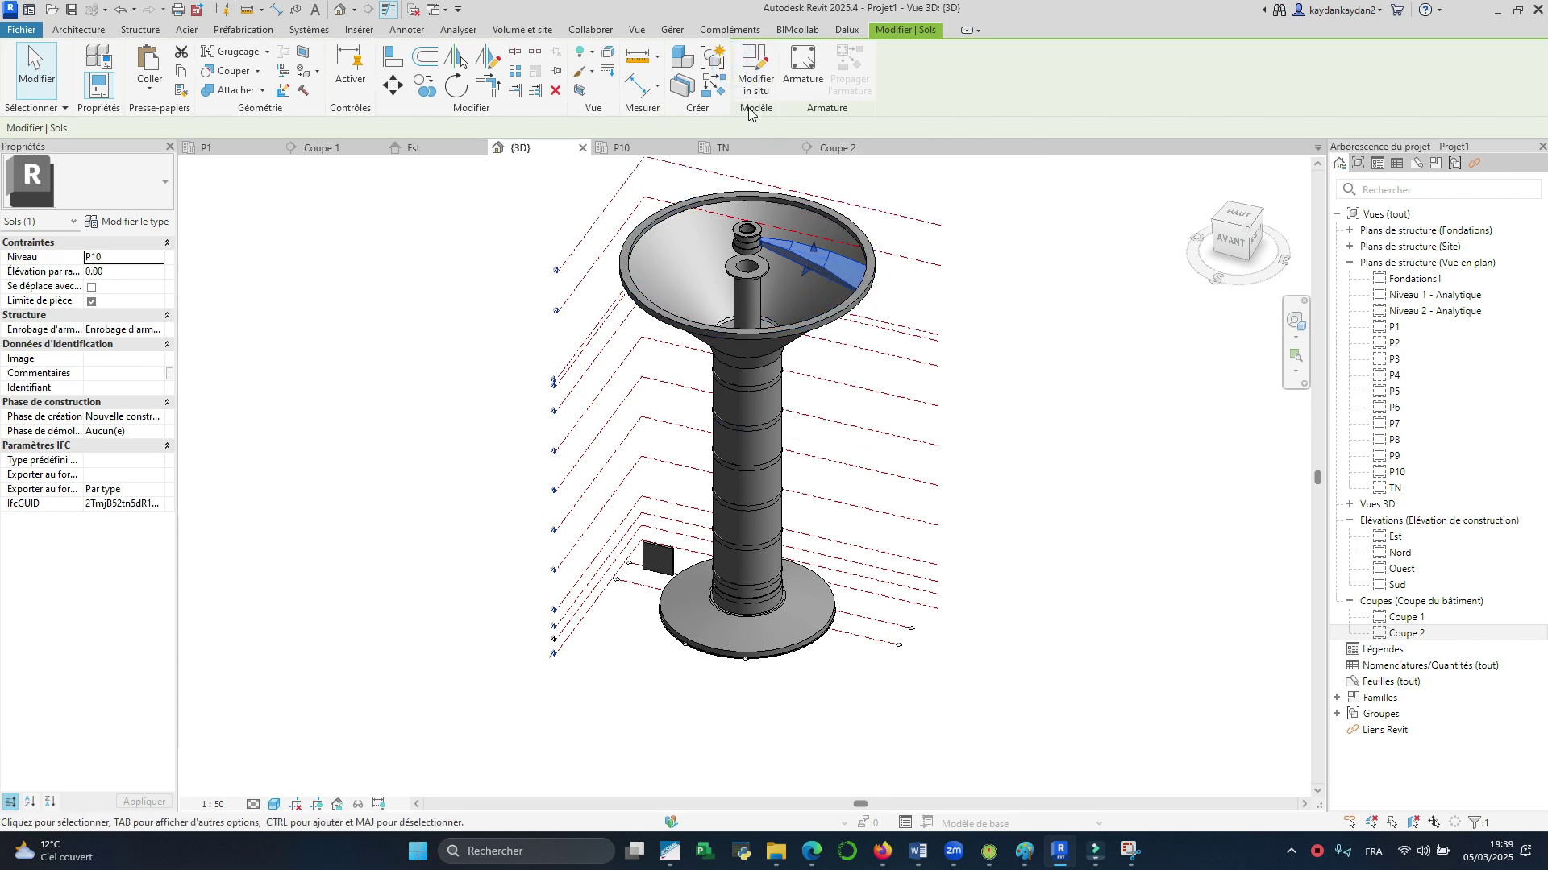
click(755, 73)
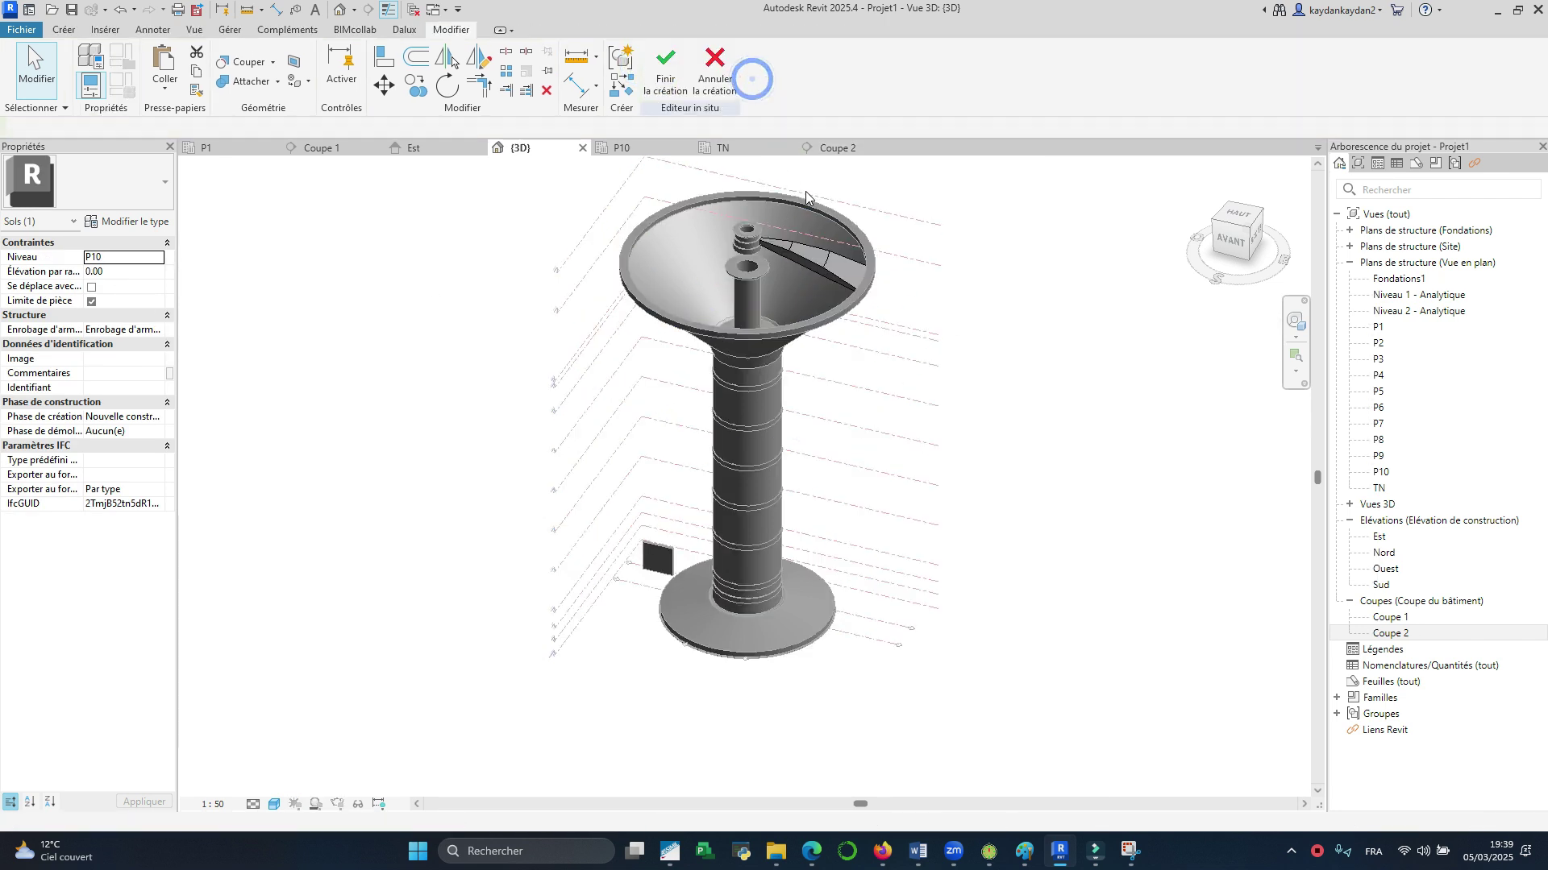
click(784, 251)
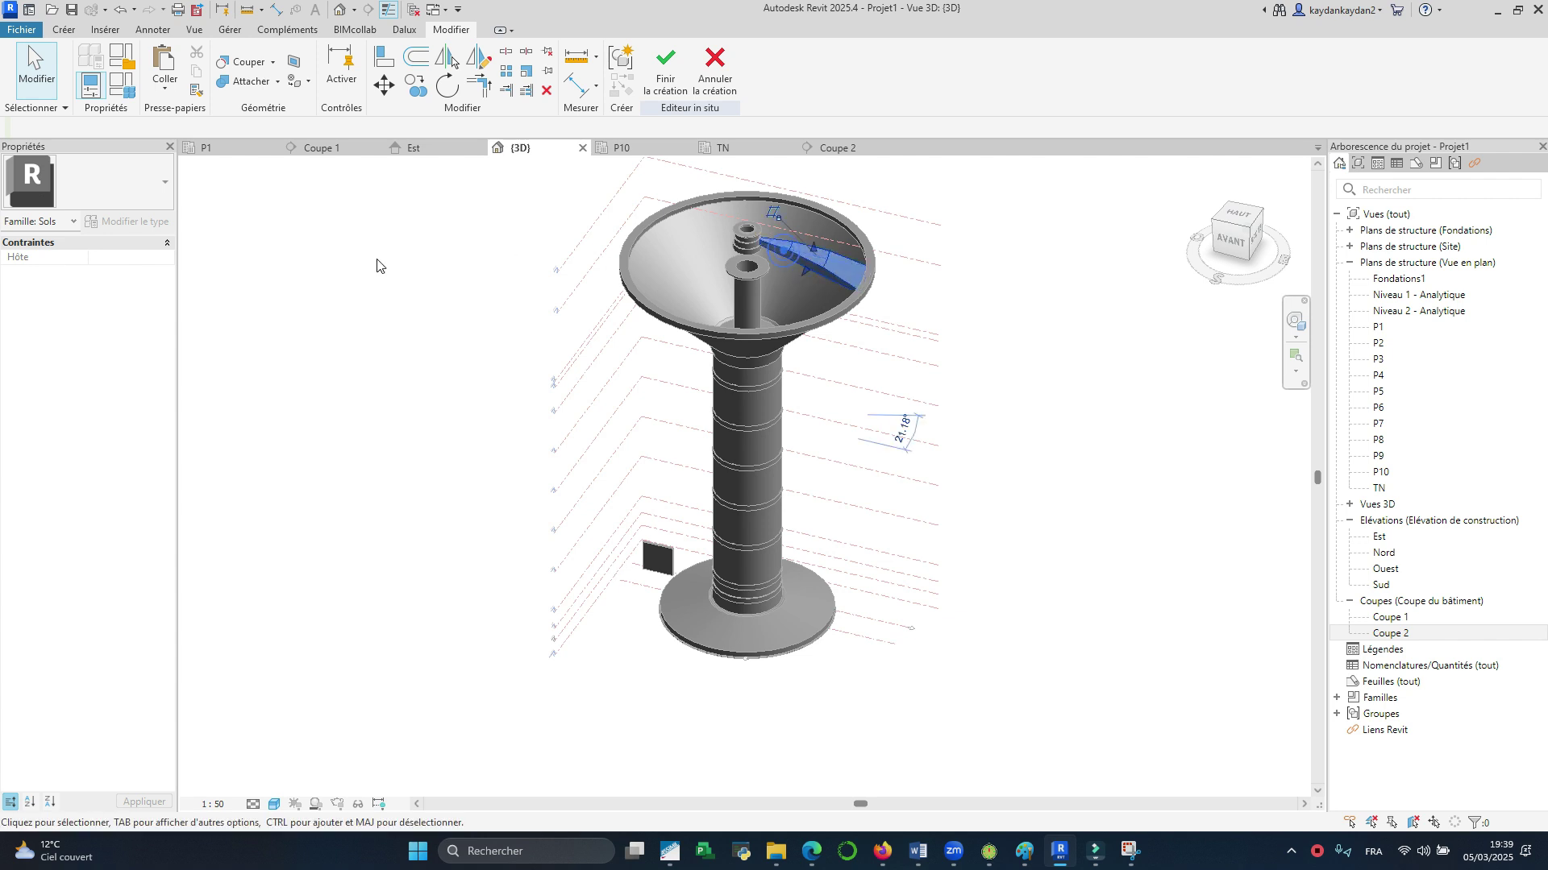
click(136, 262)
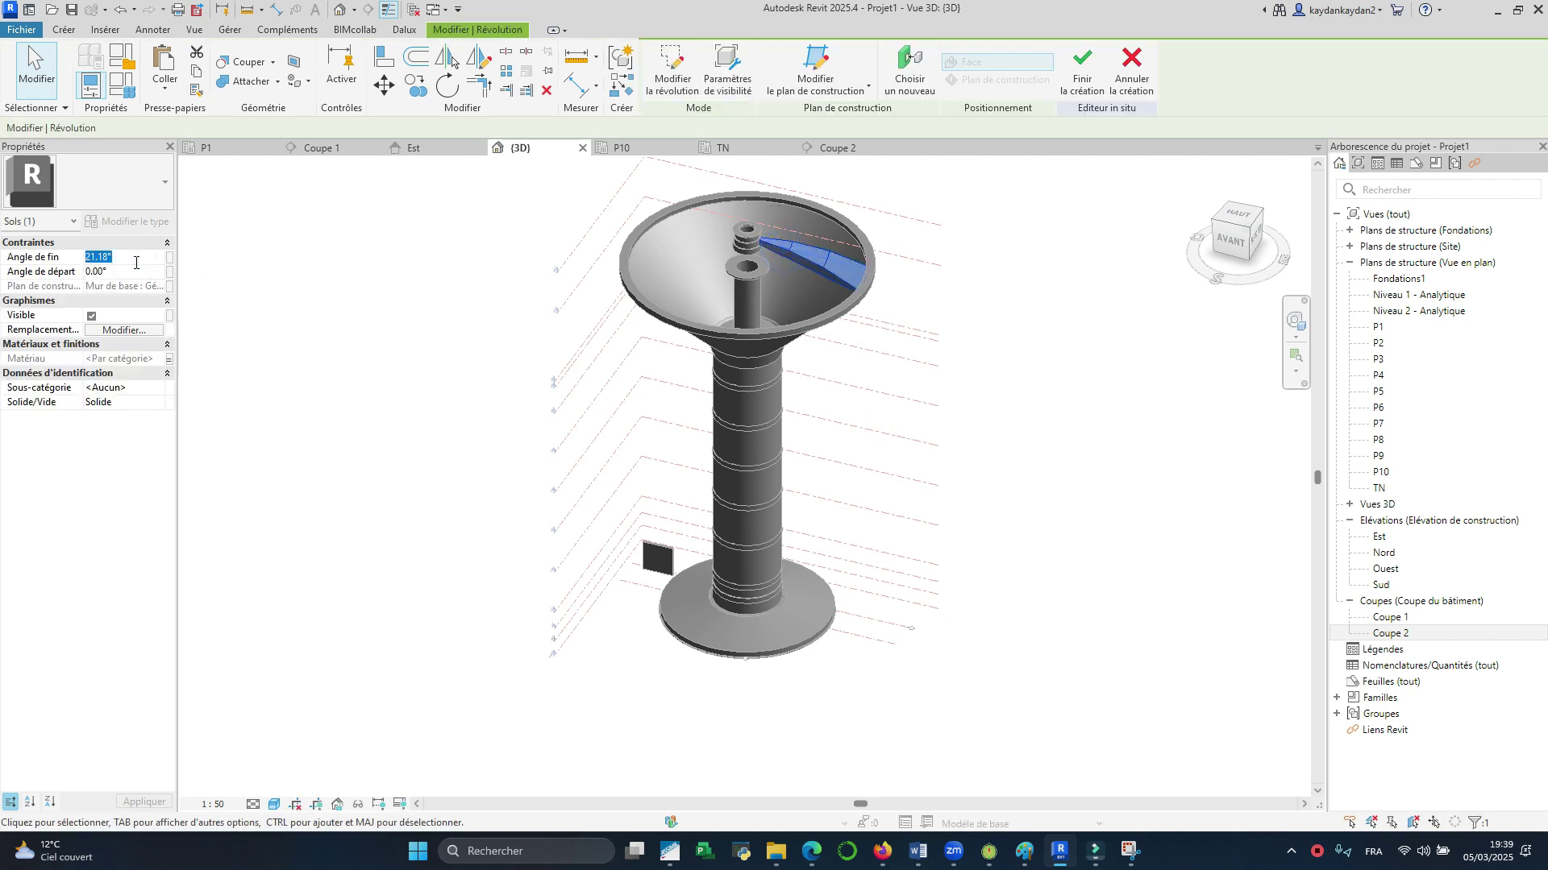
key(Return)
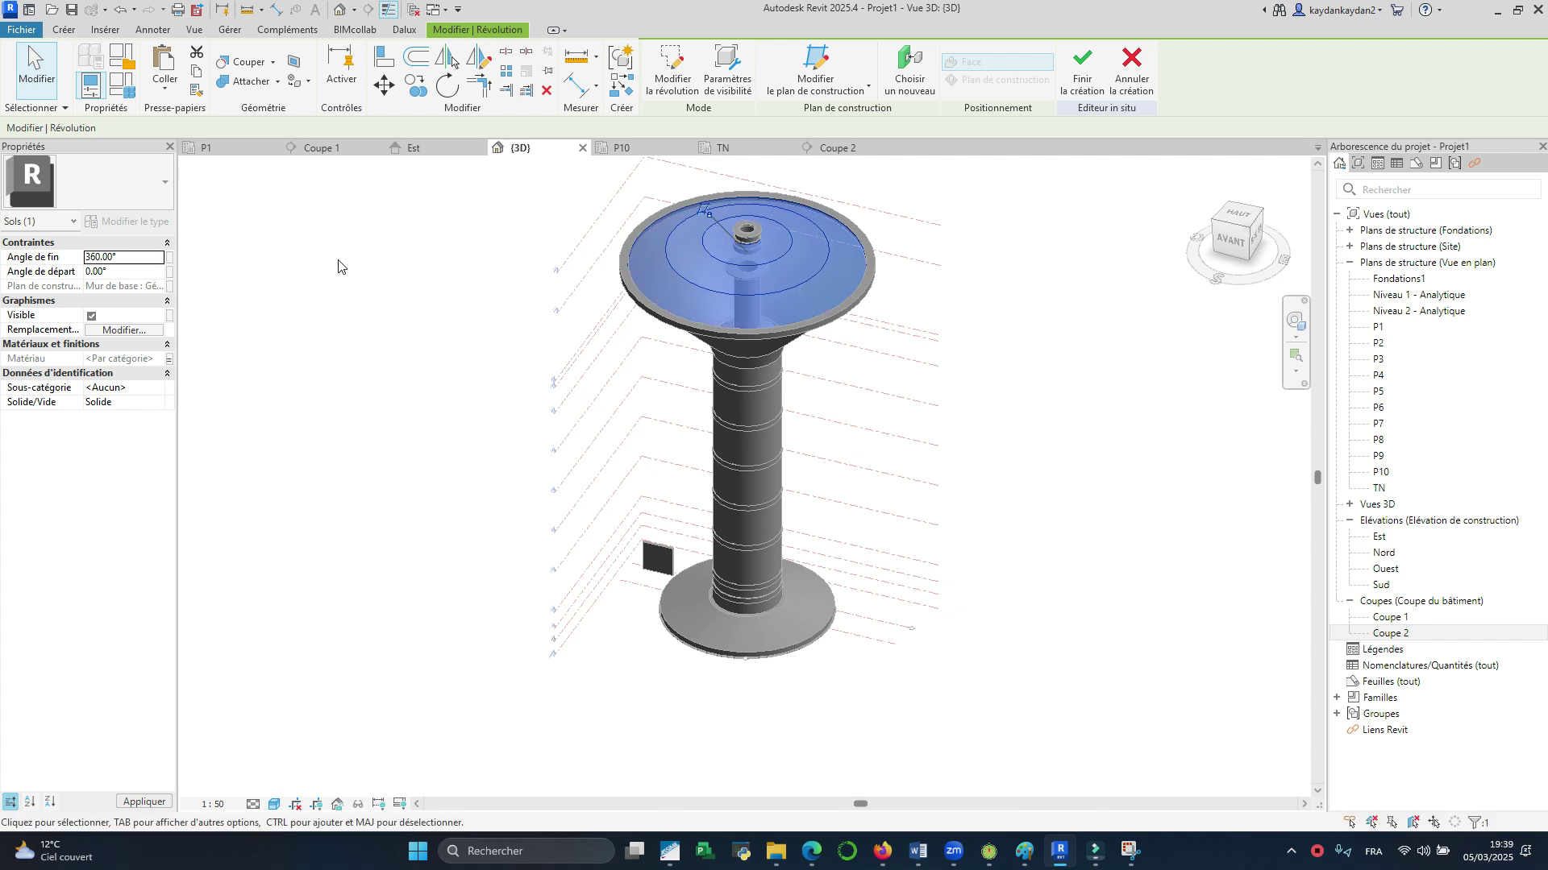
click(1085, 77)
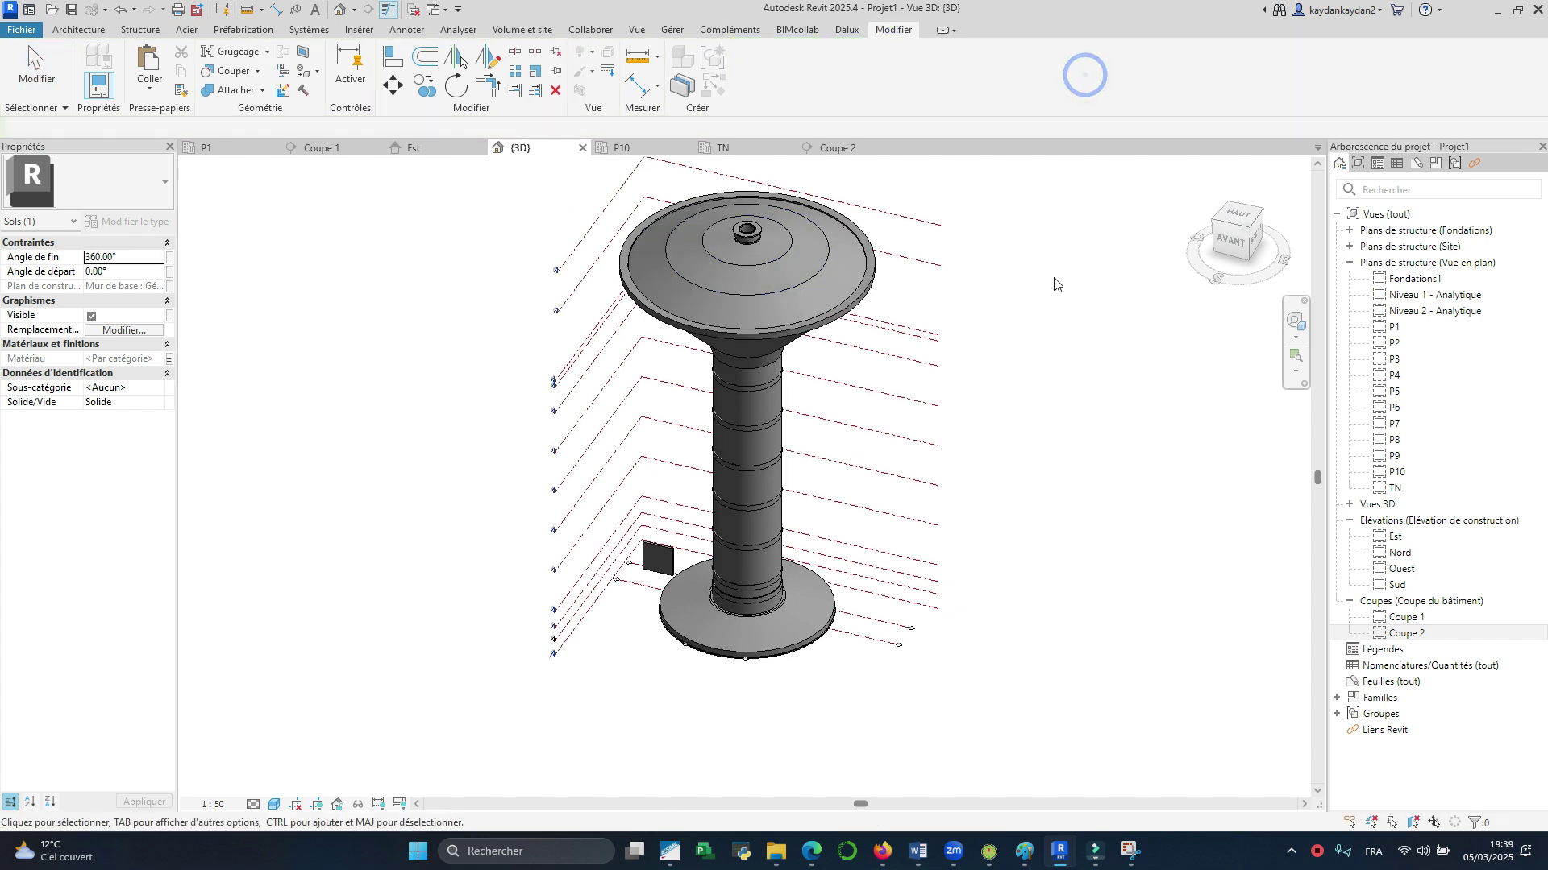
Step: Create a section box around the OCOUV framing element at the tank's rim in the 3D view
scroll(834, 484, up, 2)
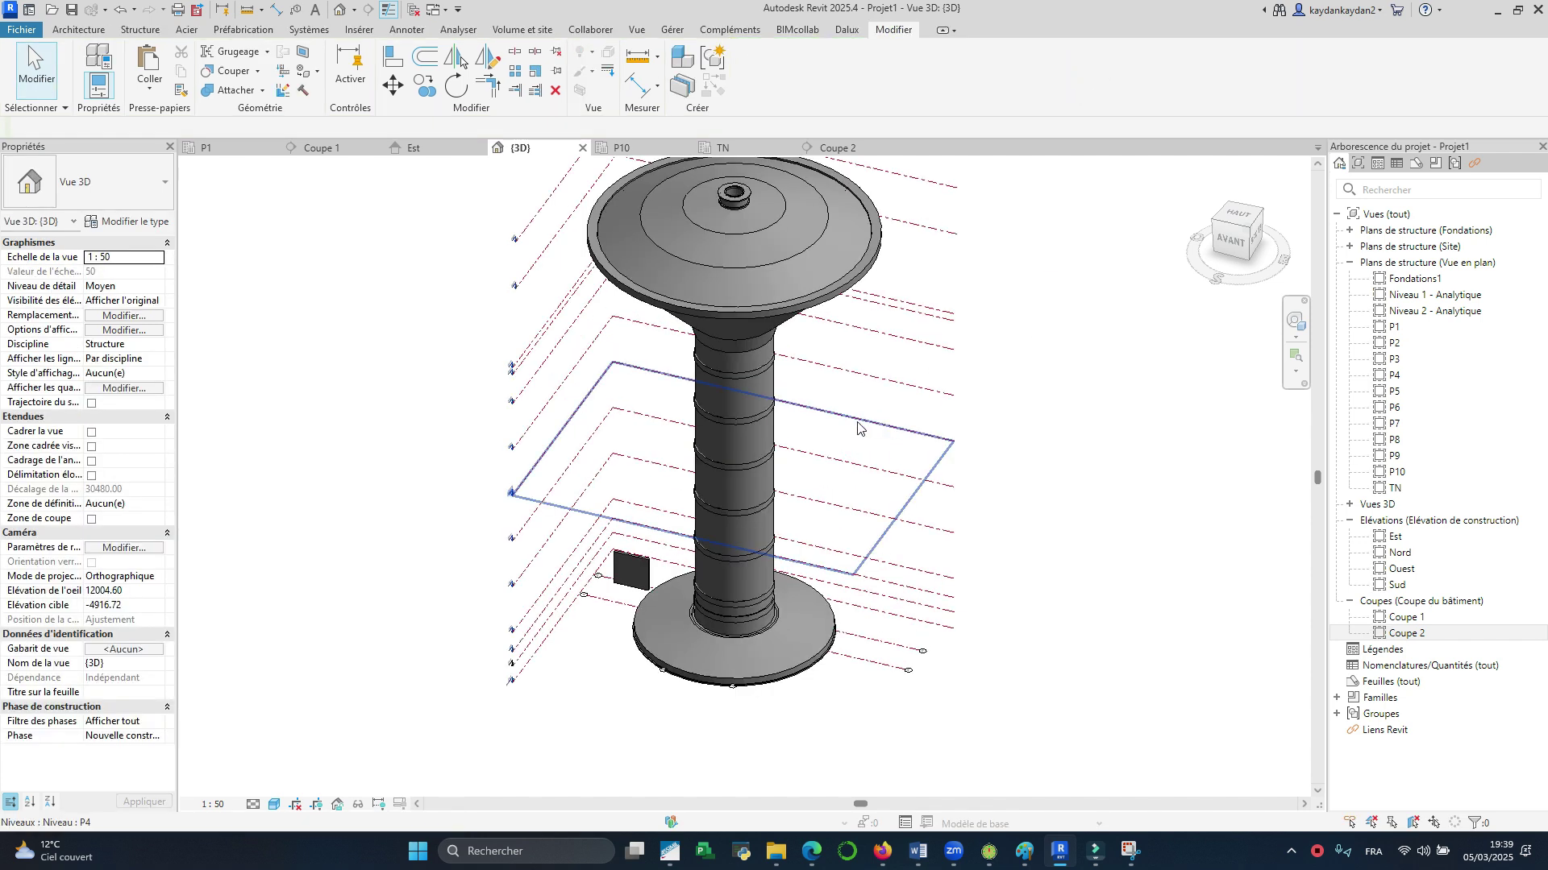
scroll(725, 424, down, 2)
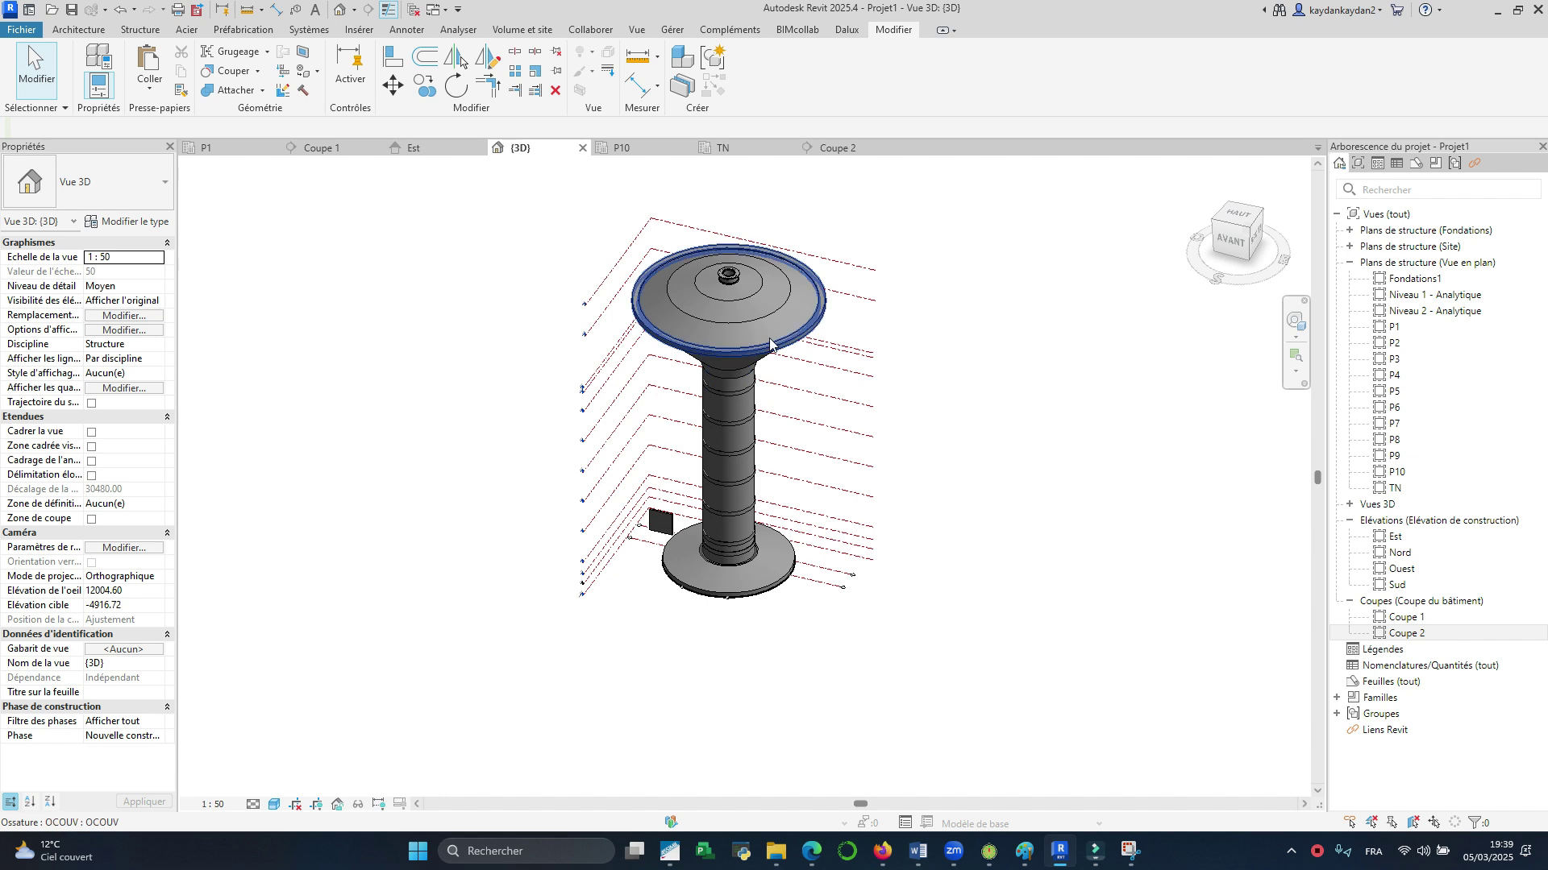
click(771, 342)
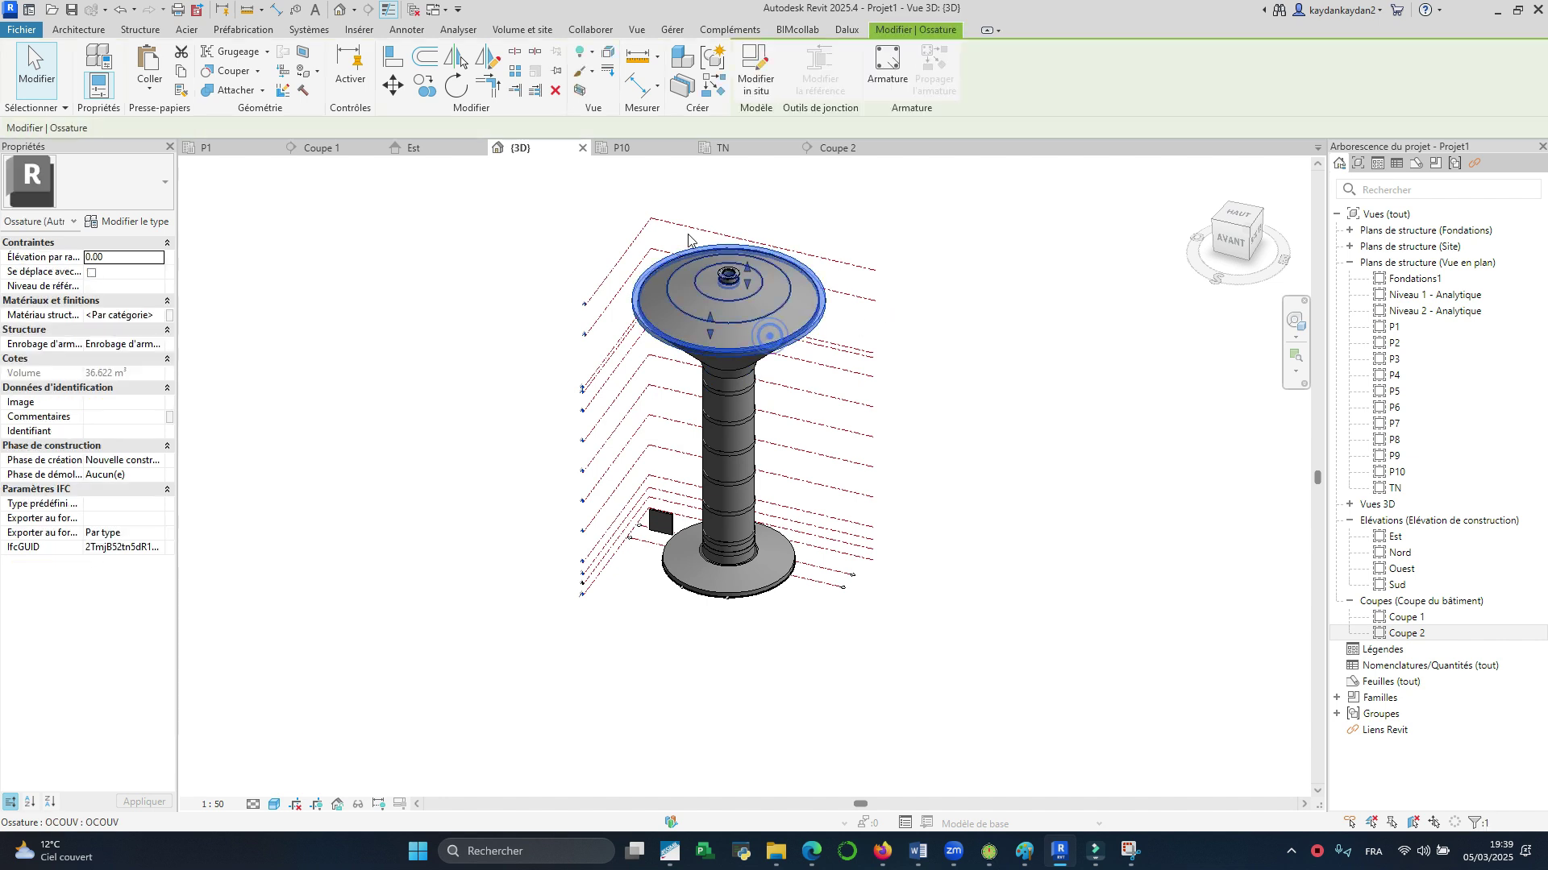
click(581, 89)
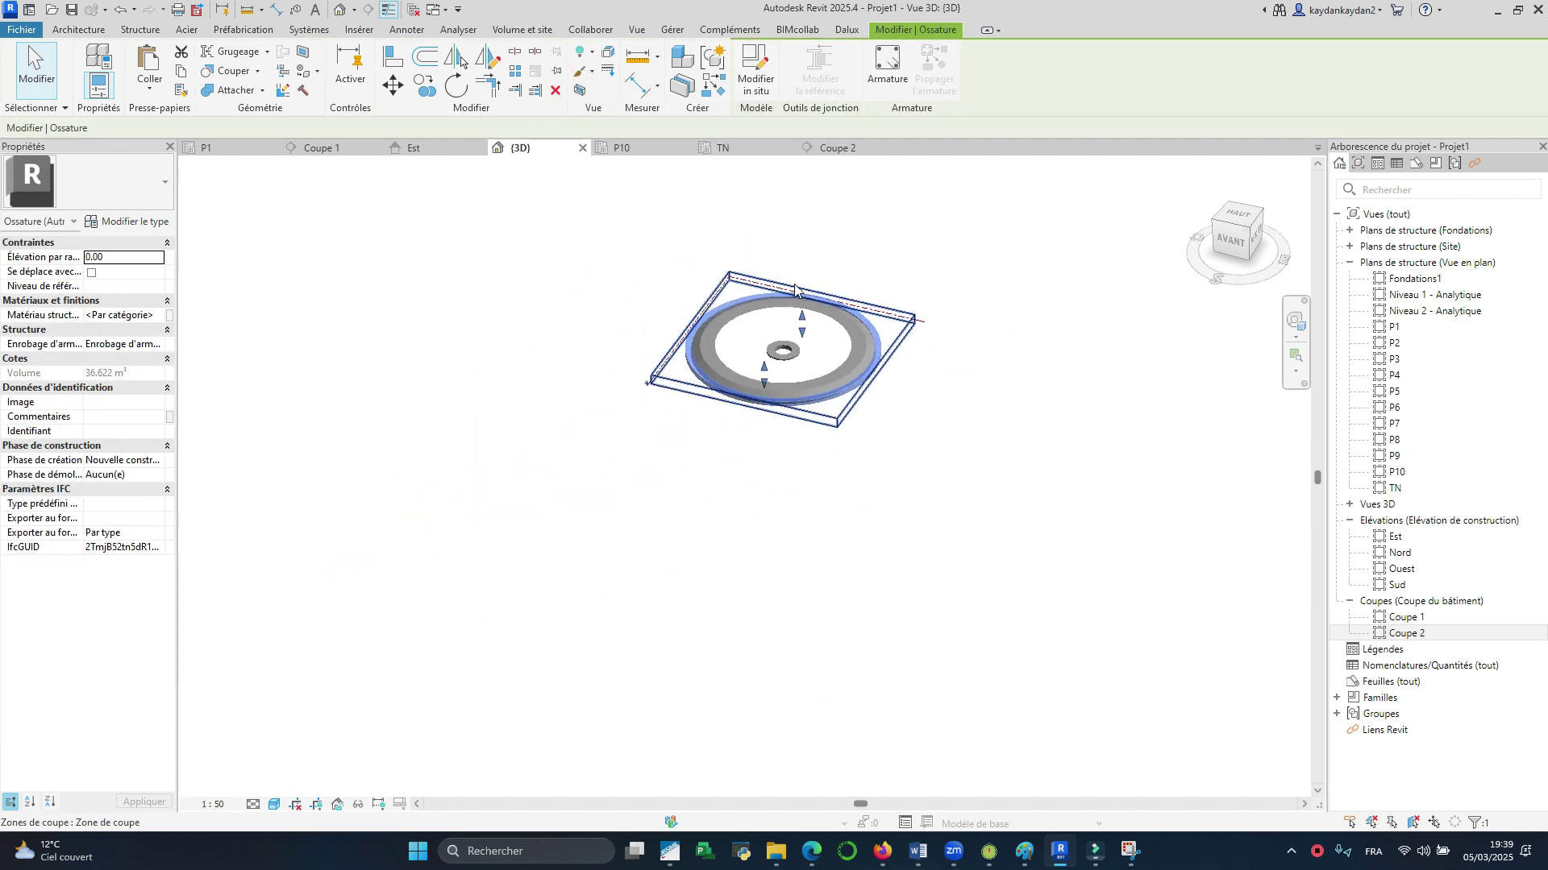
drag(794, 290, 796, 461)
click(1496, 810)
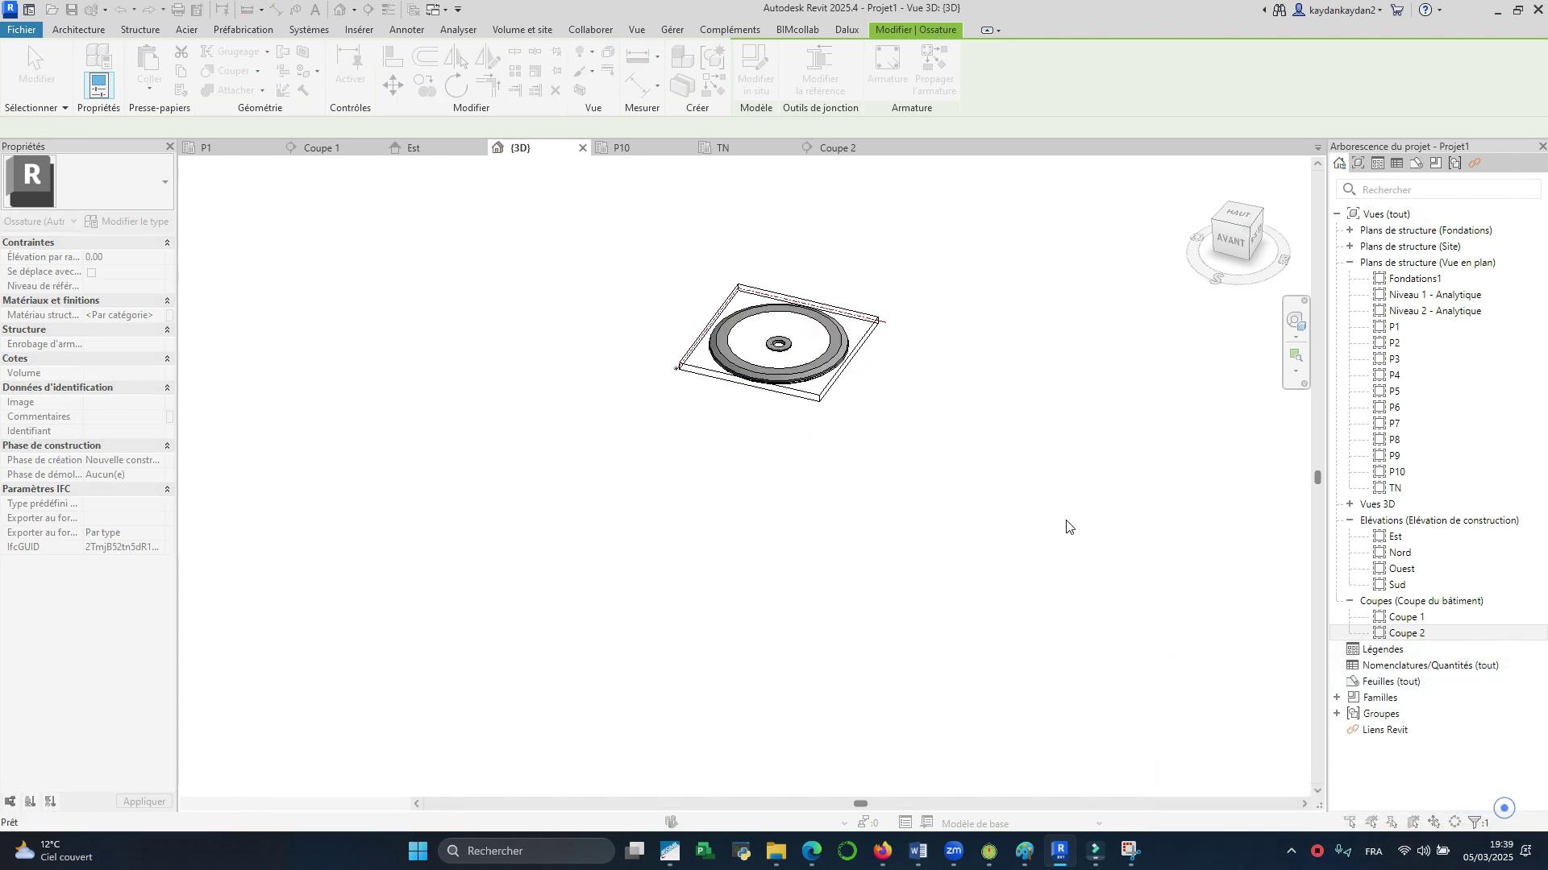
Step: Extend the section box upward and downward to enclose the whole water tower from the cover to the foundations
click(820, 341)
scroll(821, 340, up, 5)
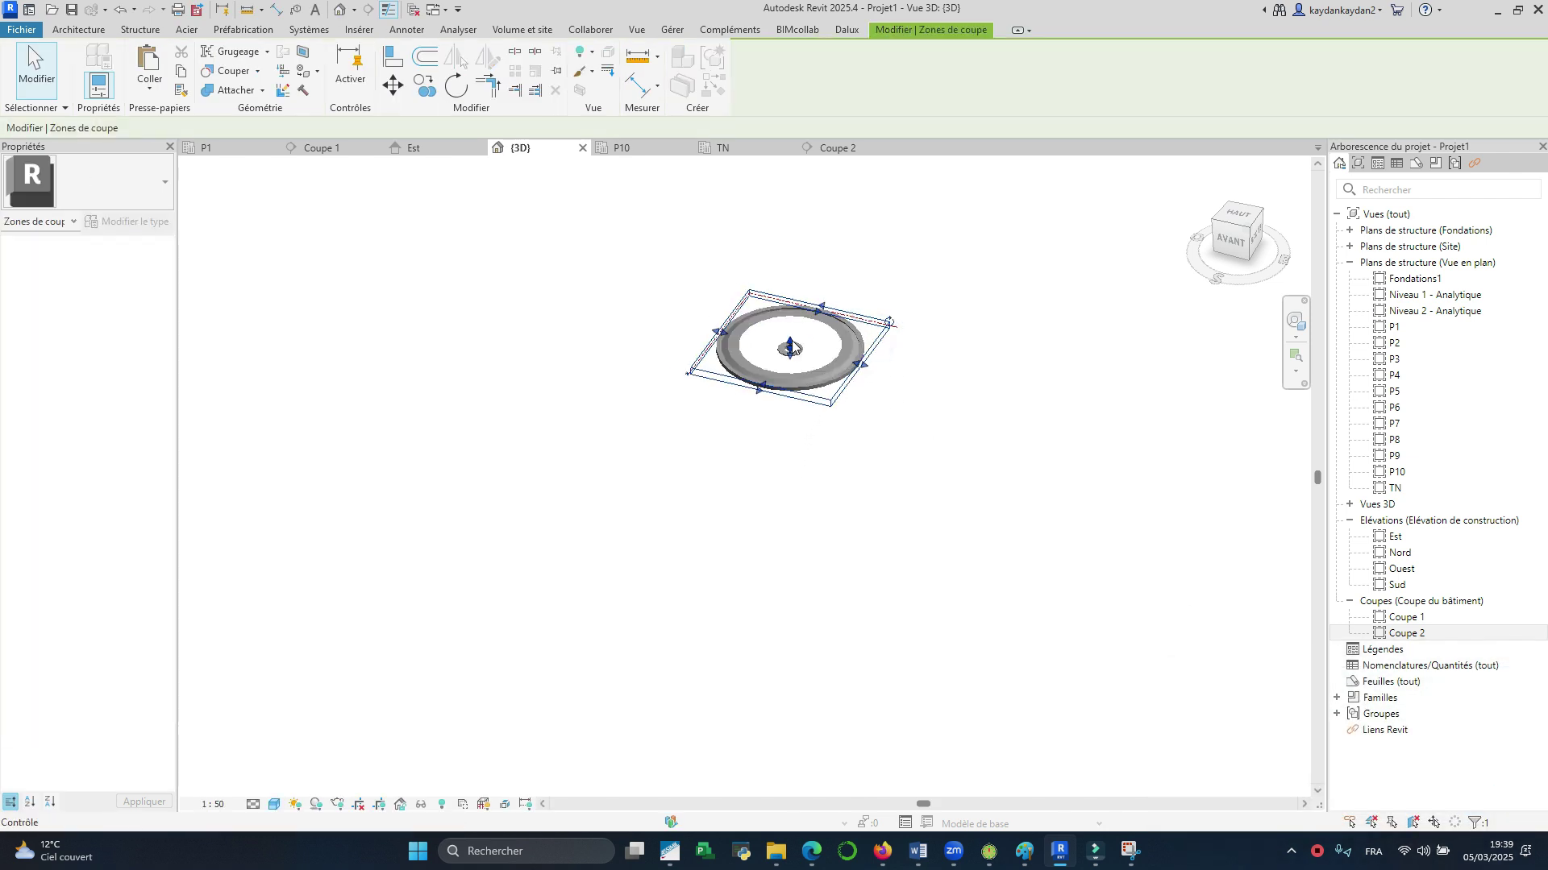
drag(788, 348, 802, 225)
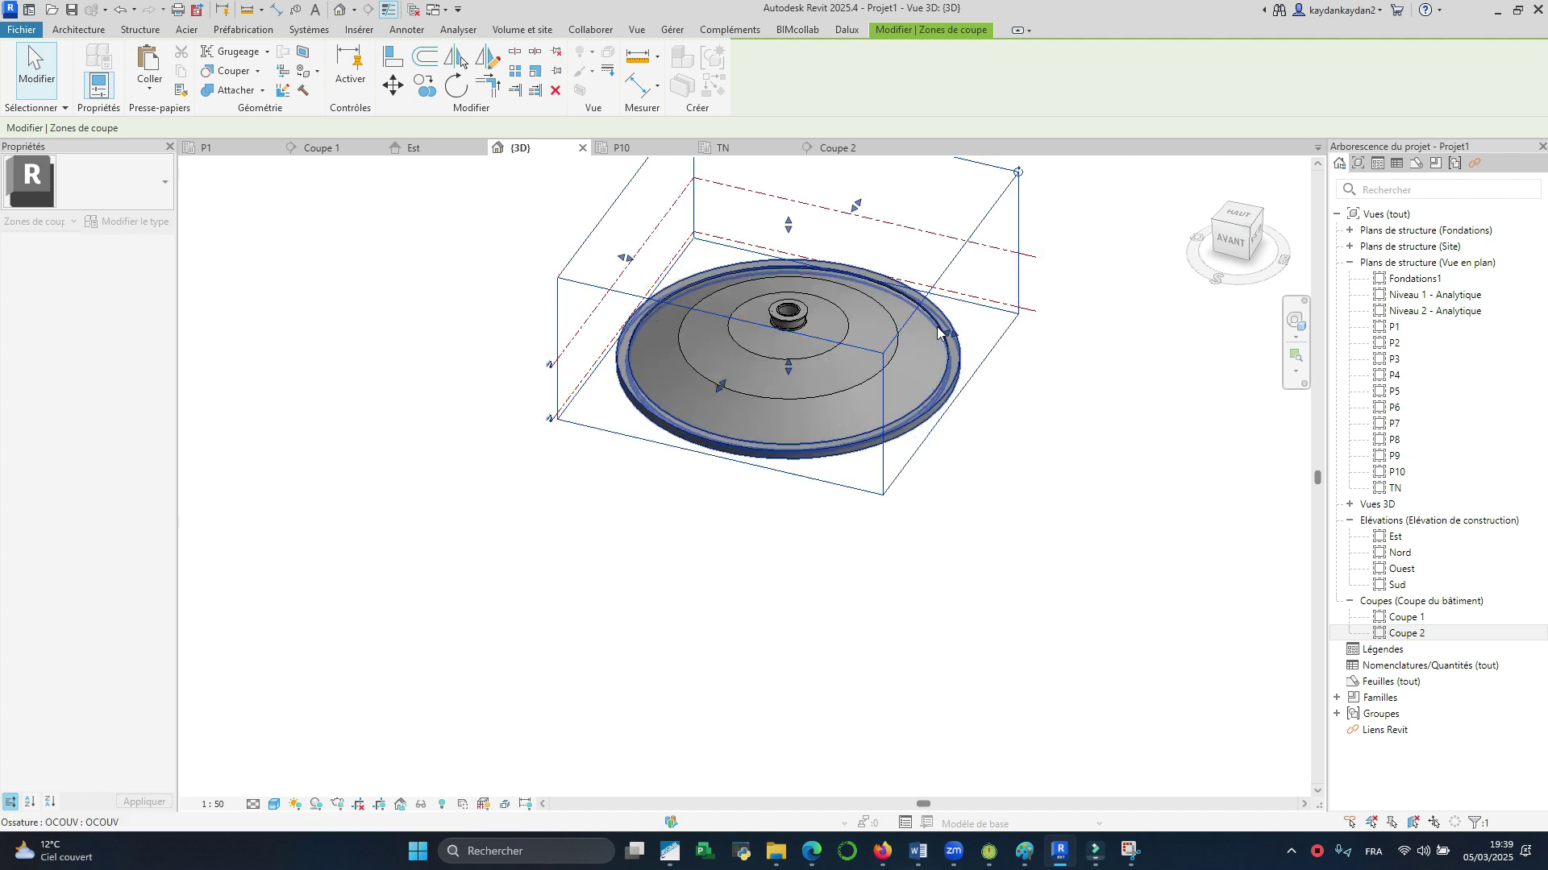
scroll(942, 331, down, 4)
drag(852, 354, 831, 687)
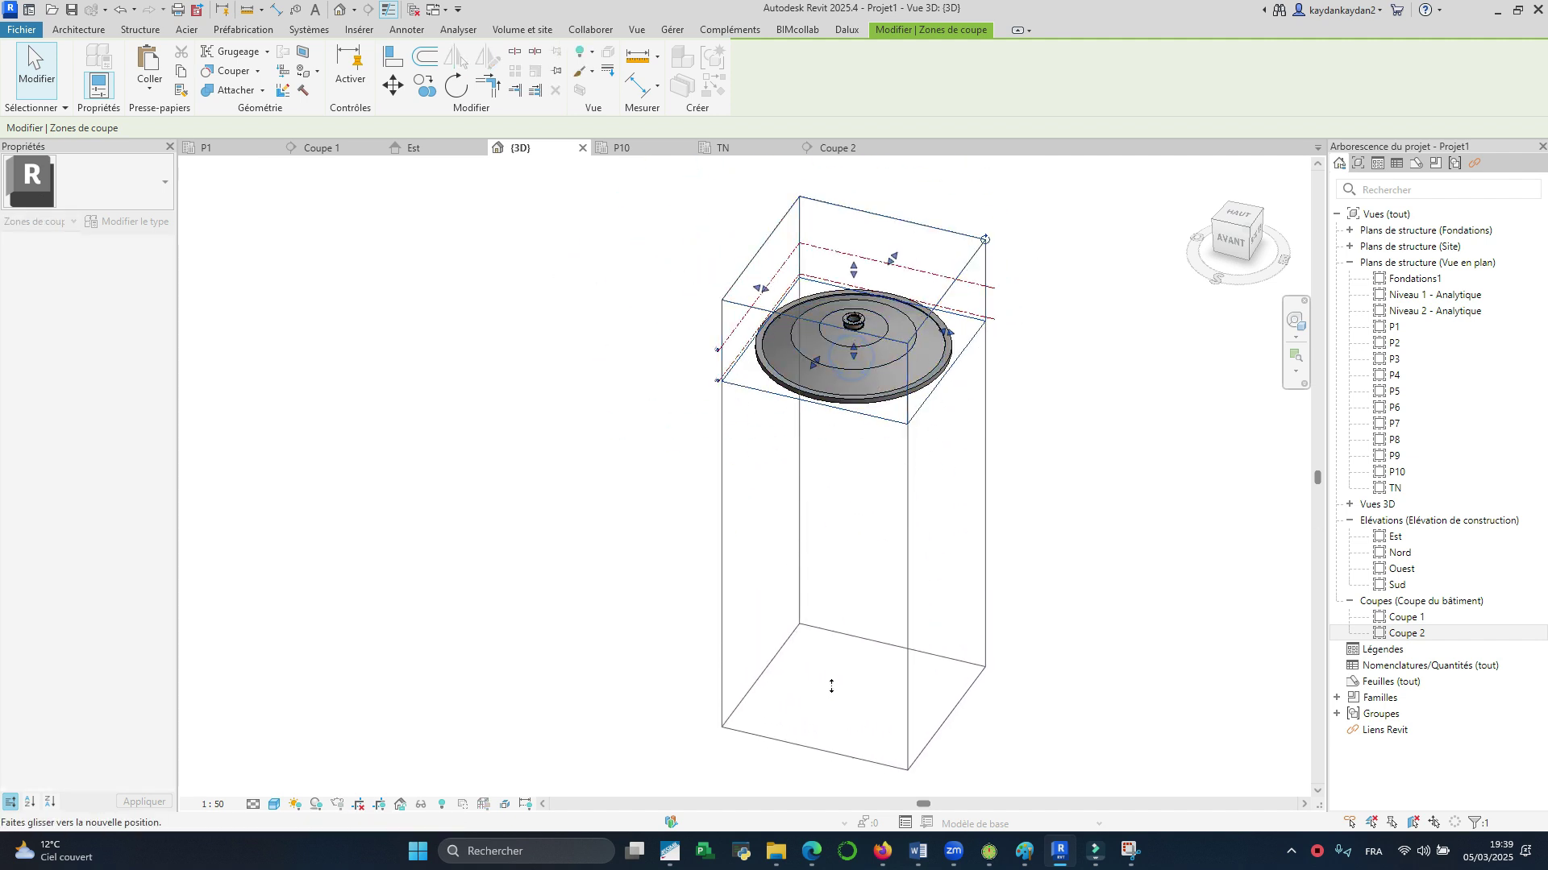
drag(1023, 451, 1023, 453)
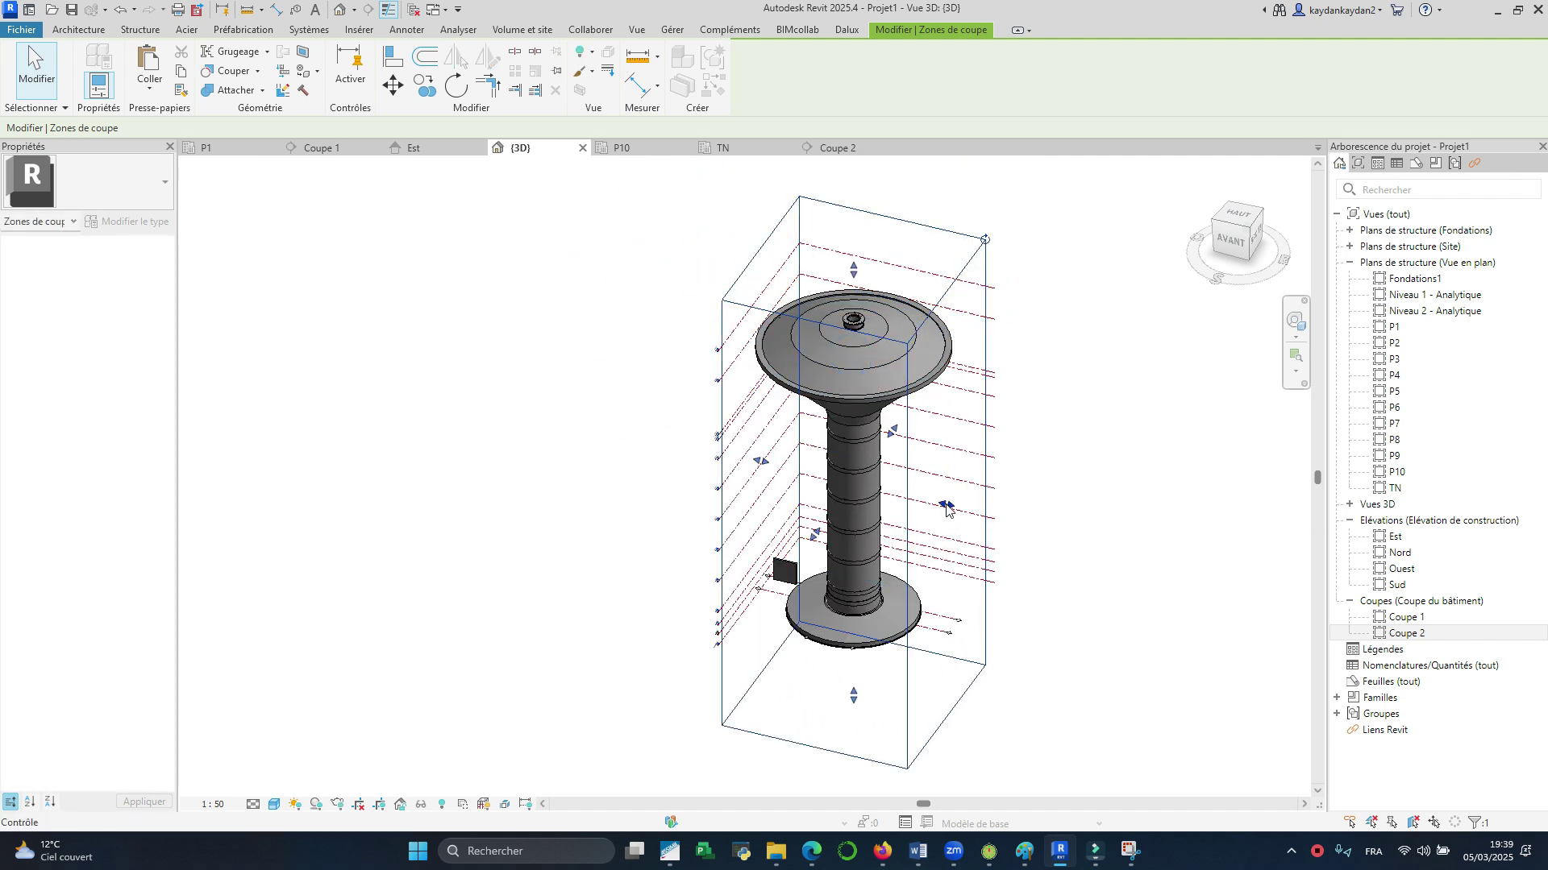
Step: Pull the section box's right face in to the middle of the tower and orbit to inspect the shaft's interior
drag(878, 487, 919, 477)
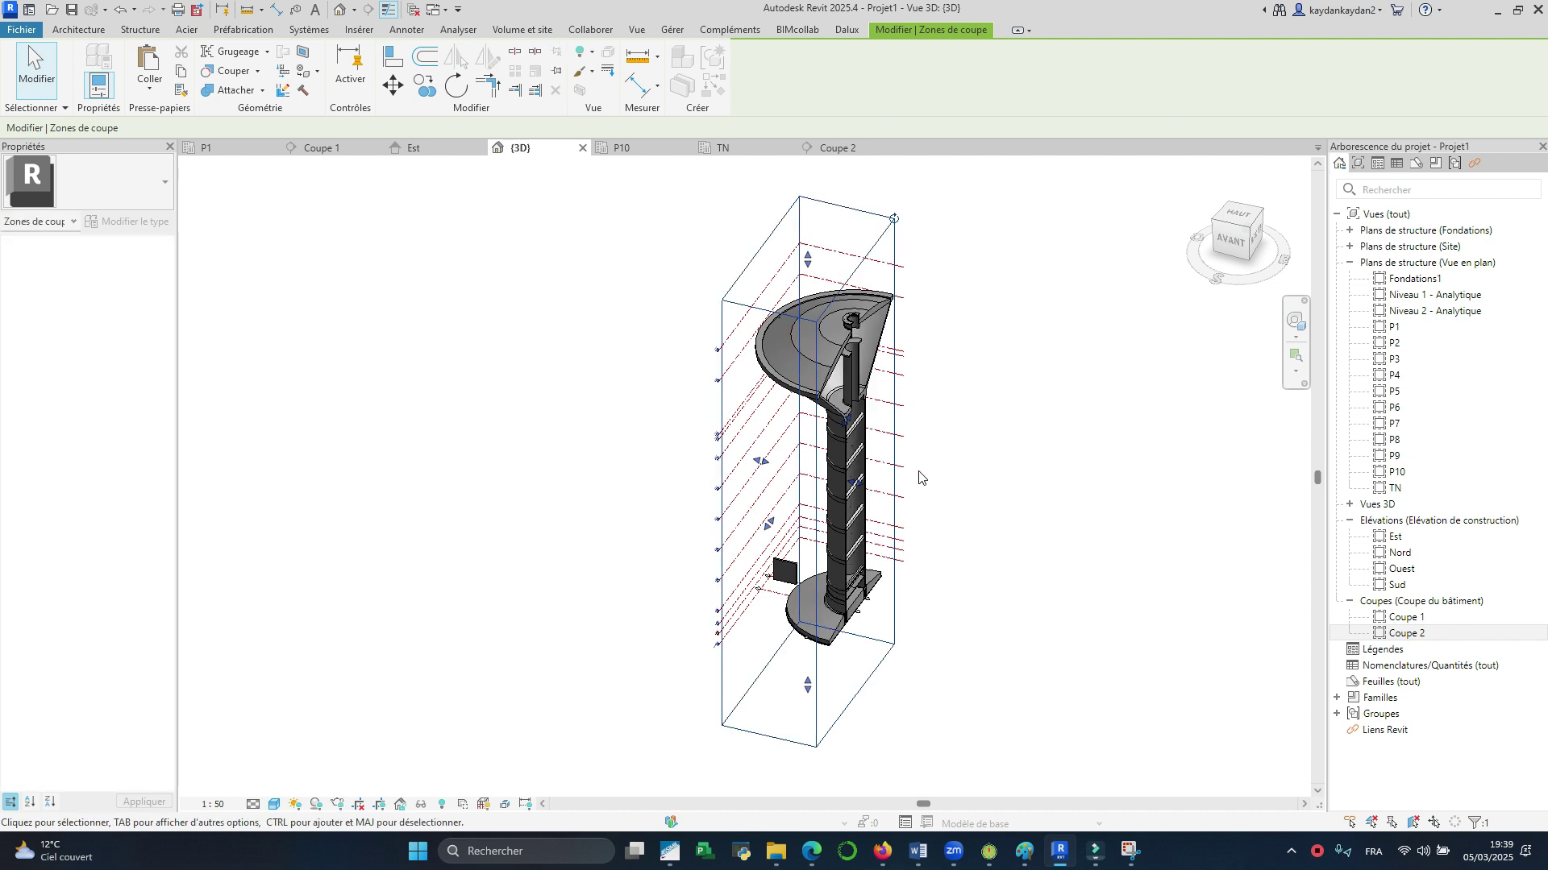
shift+middle_drag(1054, 542, 653, 522)
scroll(791, 501, up, 3)
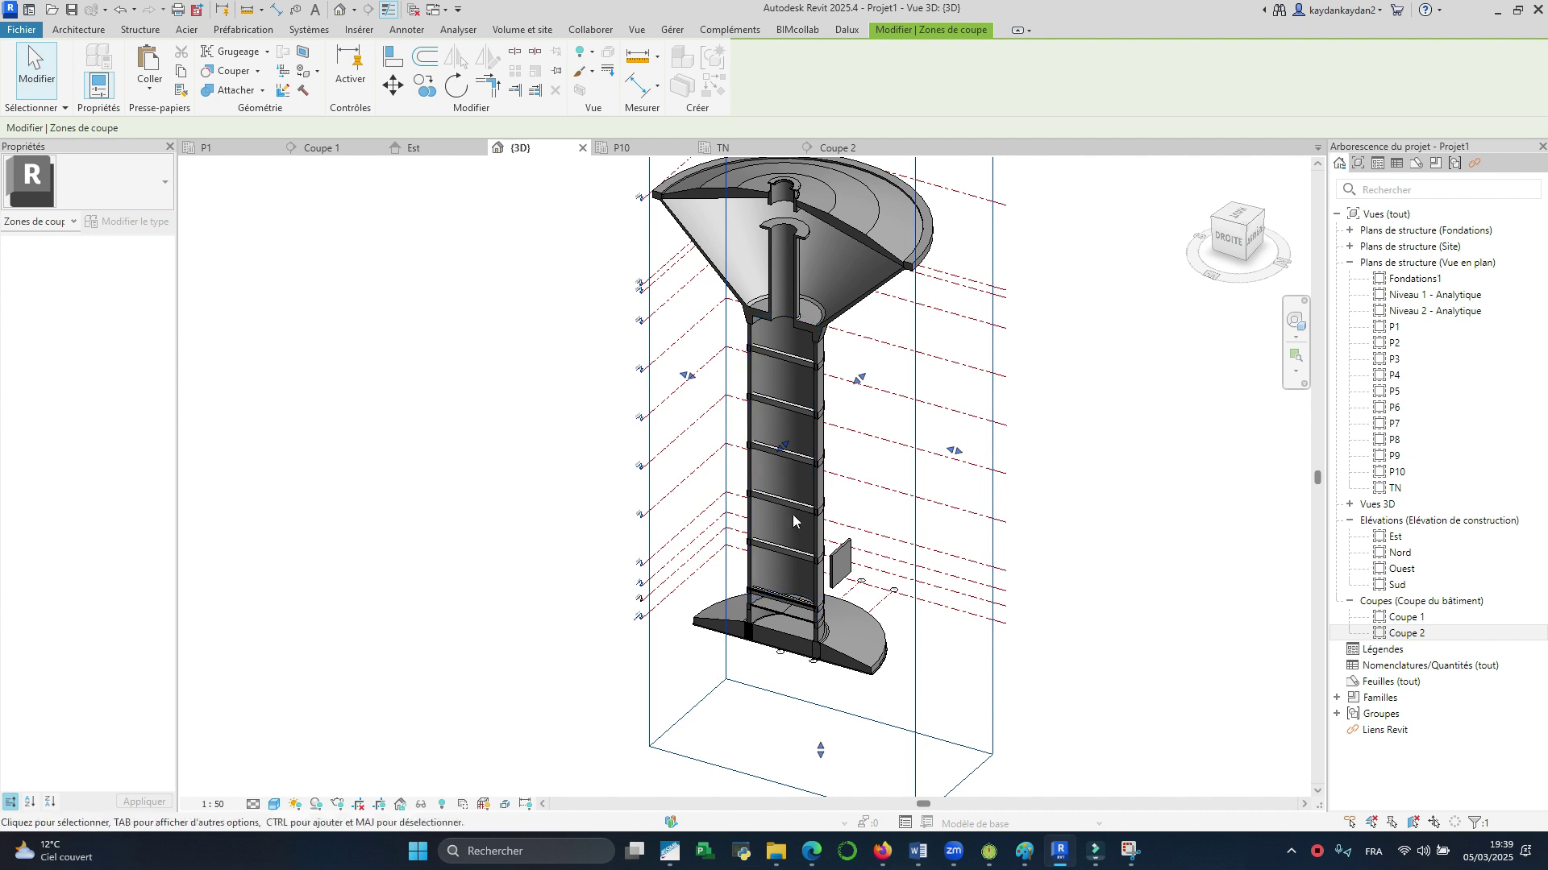
mouse_move(778, 476)
shift+middle_down()
mouse_move(810, 443)
mouse_move(775, 448)
shift+middle_up()
Step: Readjust the section box's side faces to cut the tower vertically from its left side, exposing the shaft's beams and floors
drag(851, 395, 804, 409)
drag(965, 424, 991, 443)
shift+middle_drag(991, 442, 790, 499)
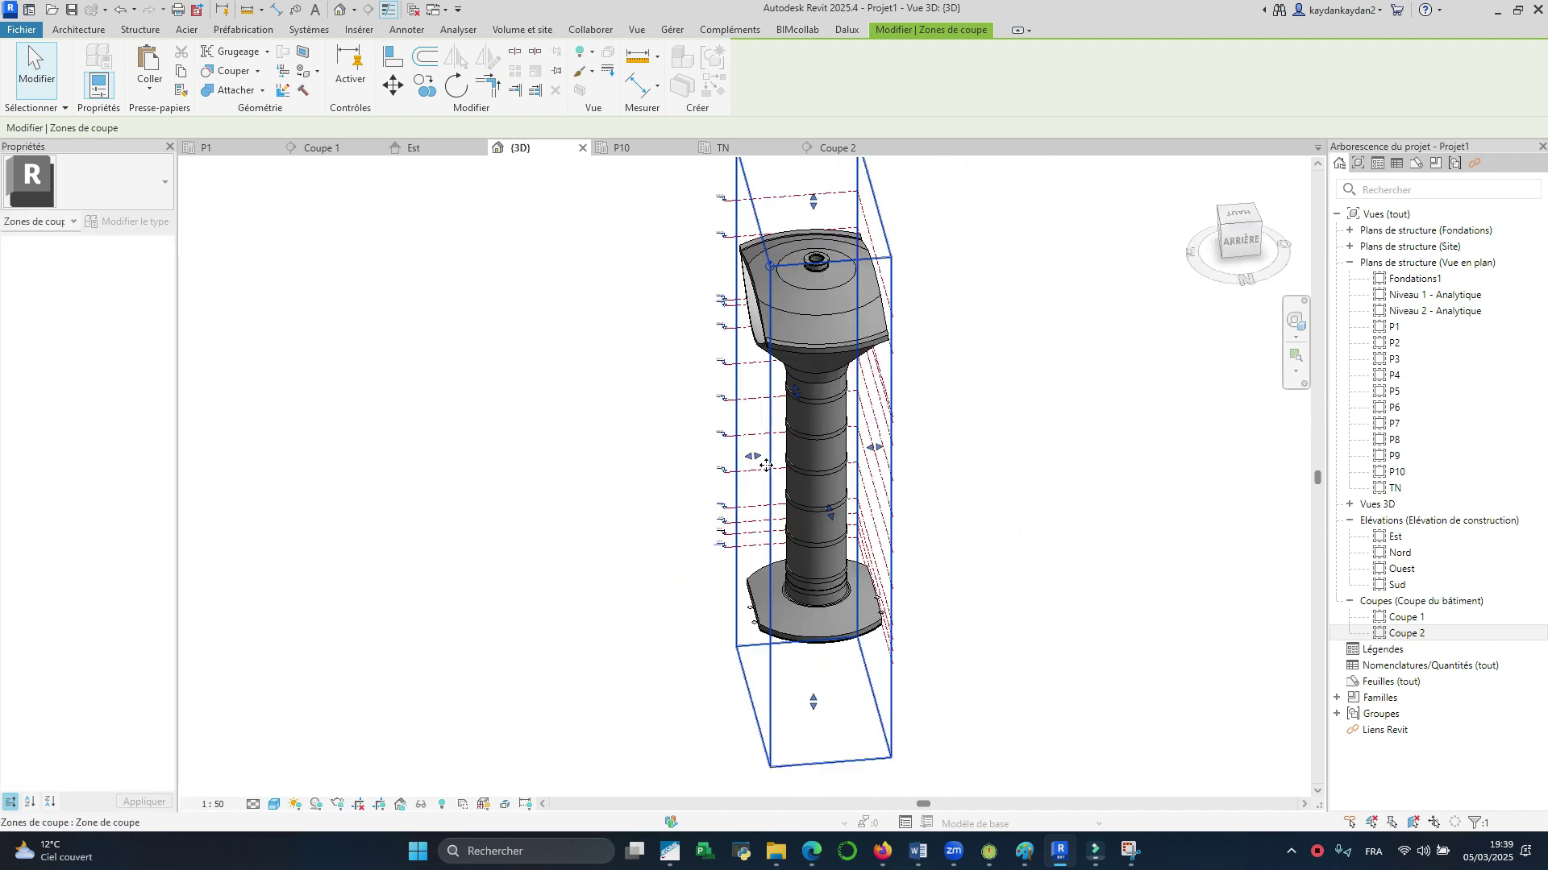
drag(753, 456, 735, 452)
drag(901, 452, 991, 516)
shift+middle_drag(968, 529, 778, 576)
scroll(782, 582, up, 5)
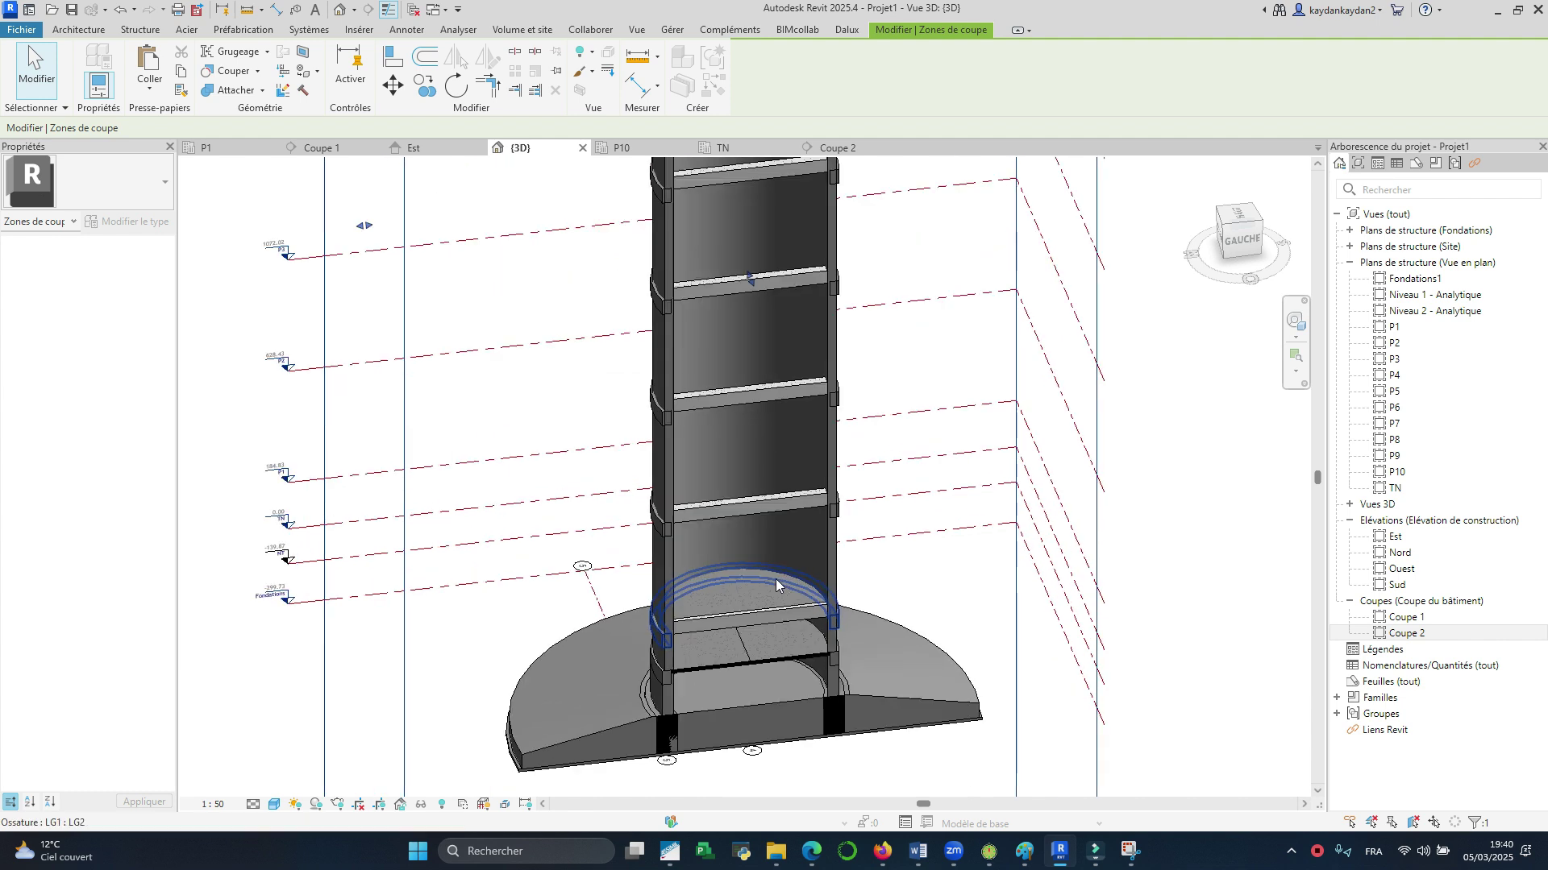
Step: Copy the PL20 floor slab at level P1 and paste it aligned to levels P2 through P7
scroll(750, 612, up, 2)
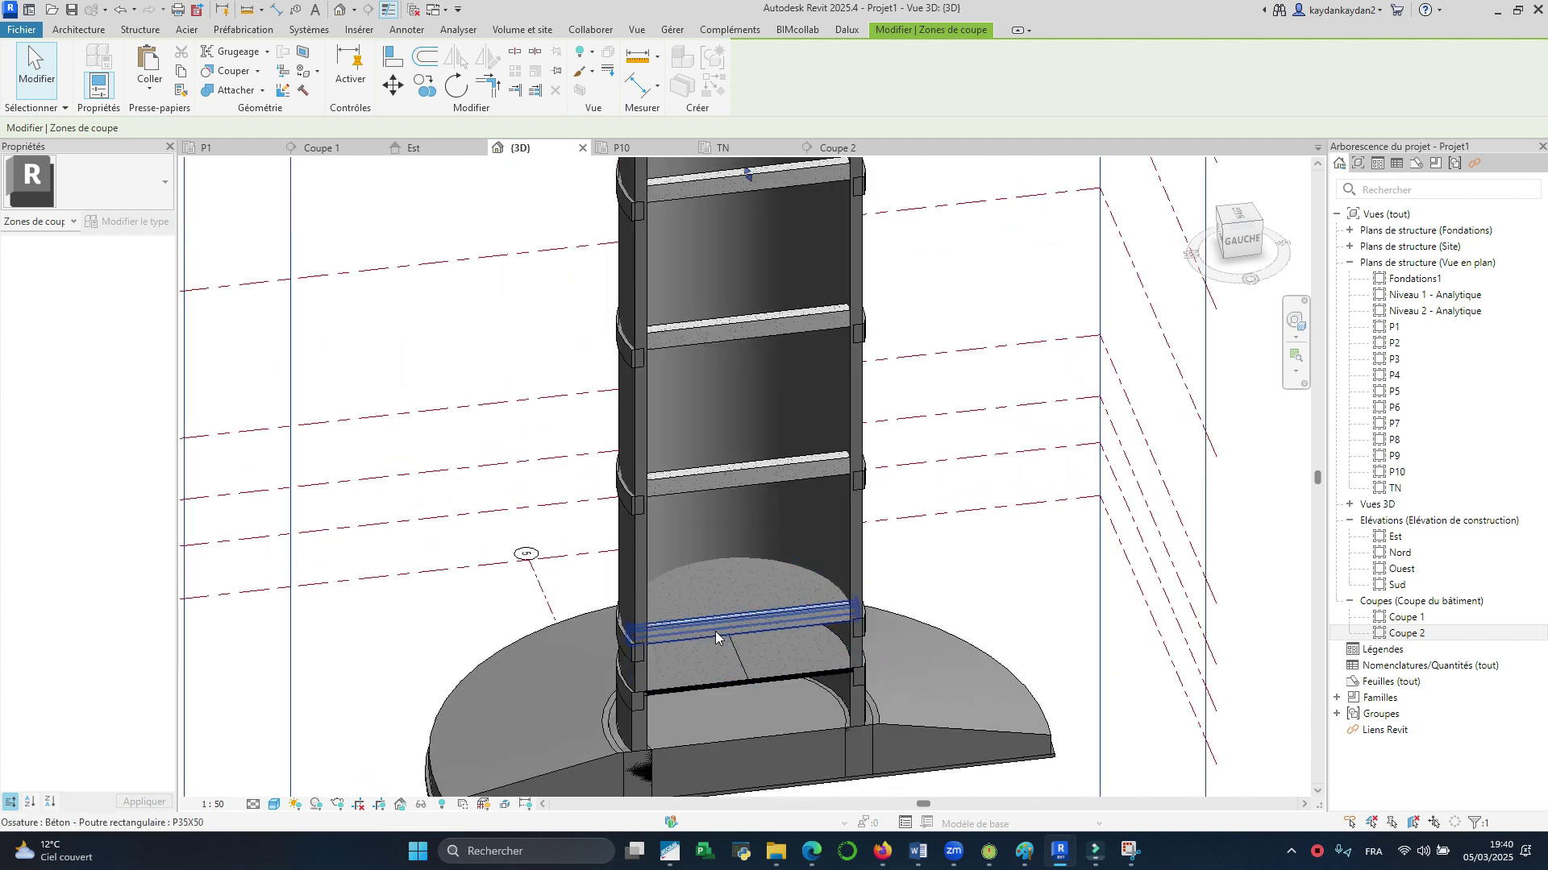
click(743, 562)
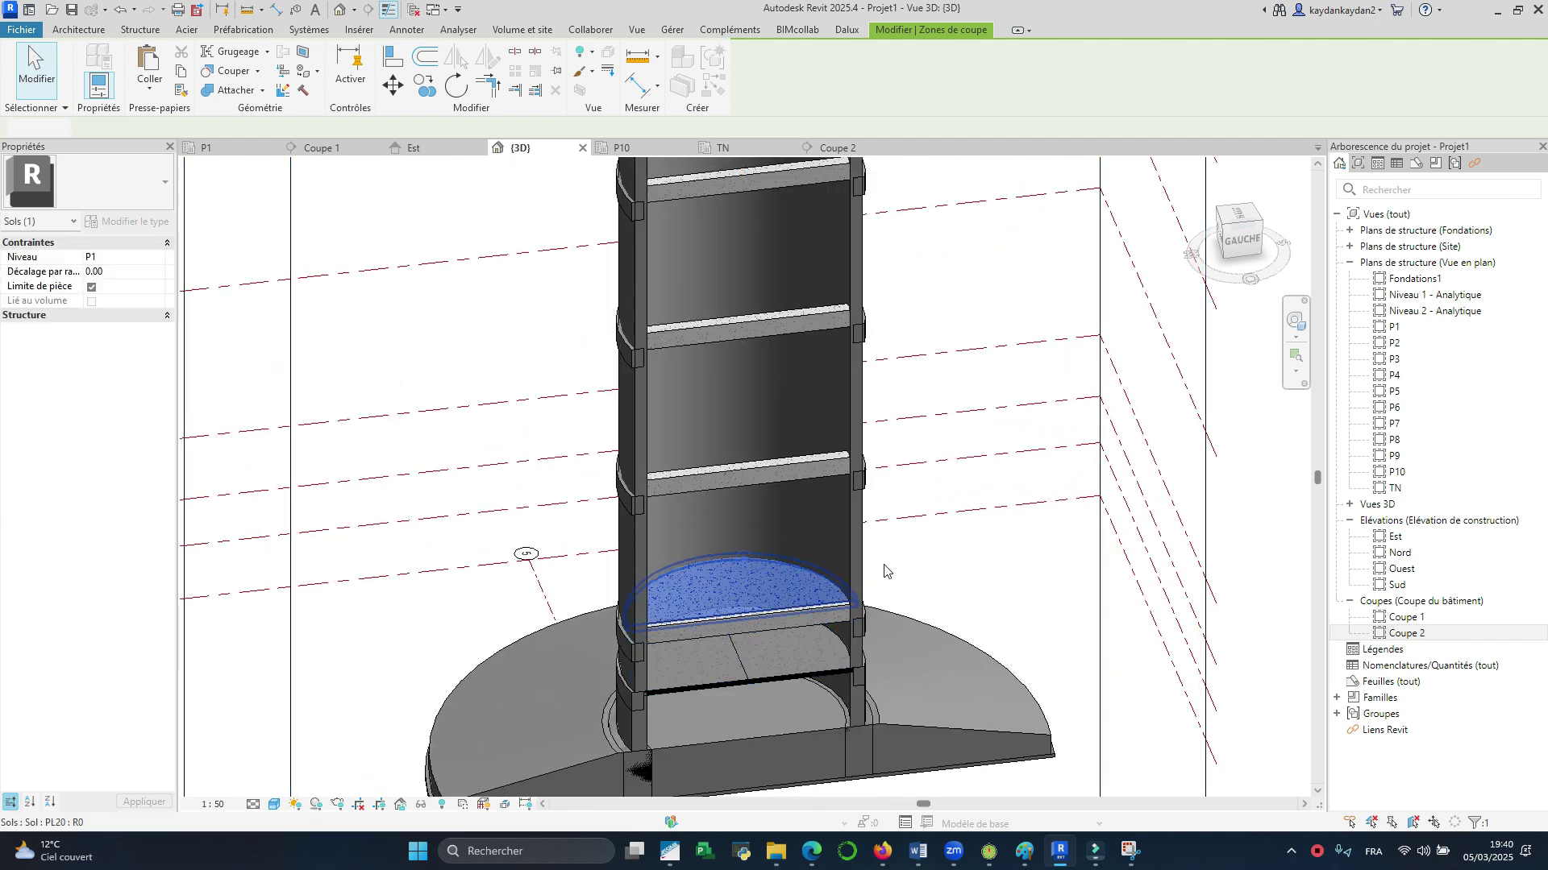
shift+middle_drag(943, 545, 1136, 532)
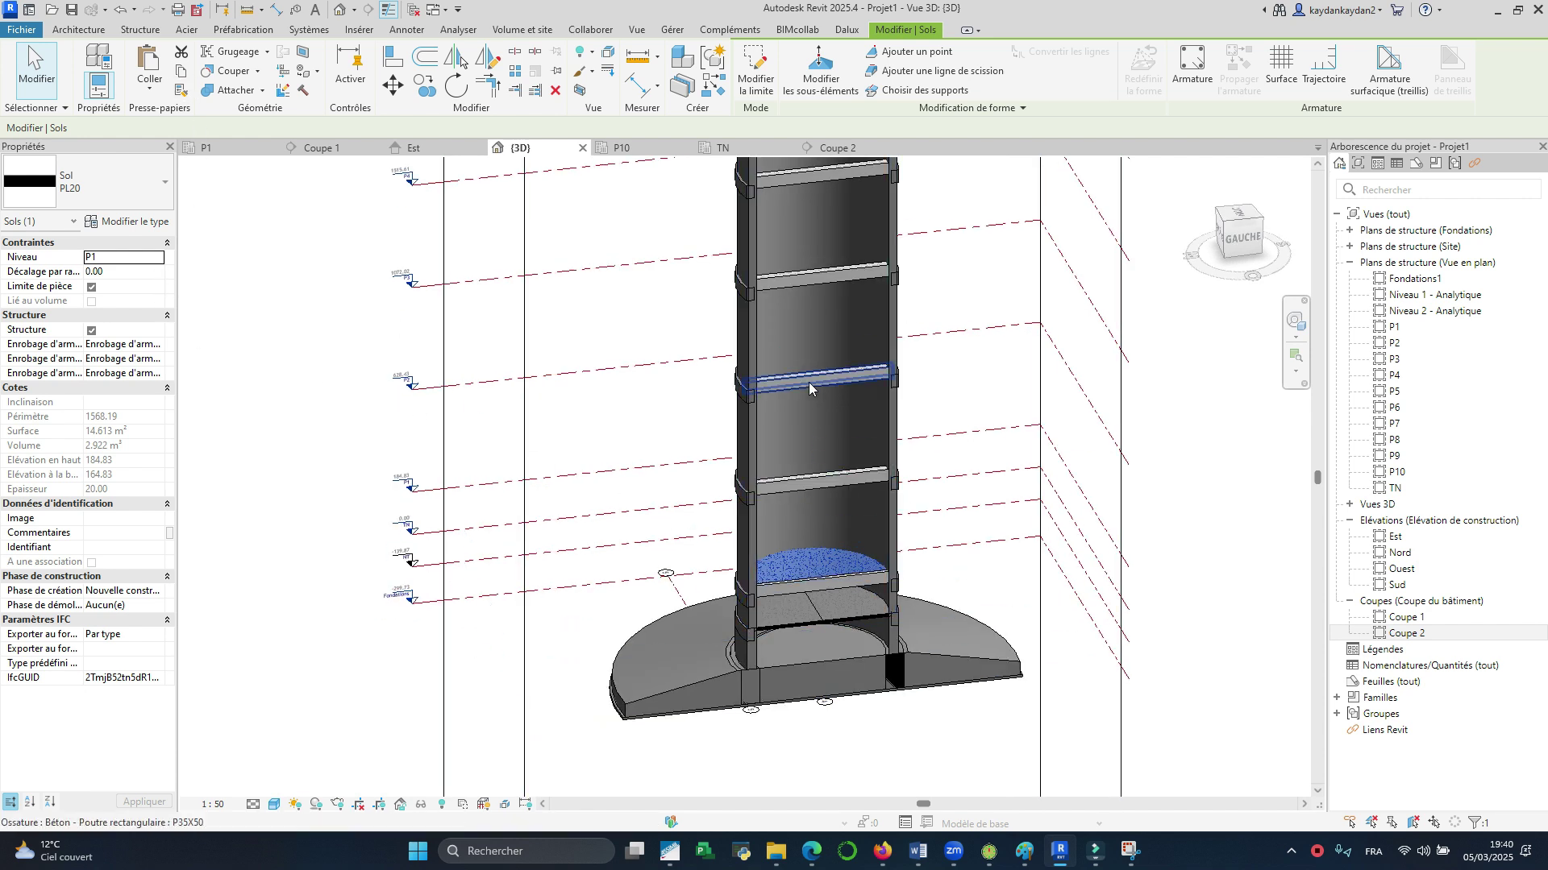
scroll(762, 355, down, 4)
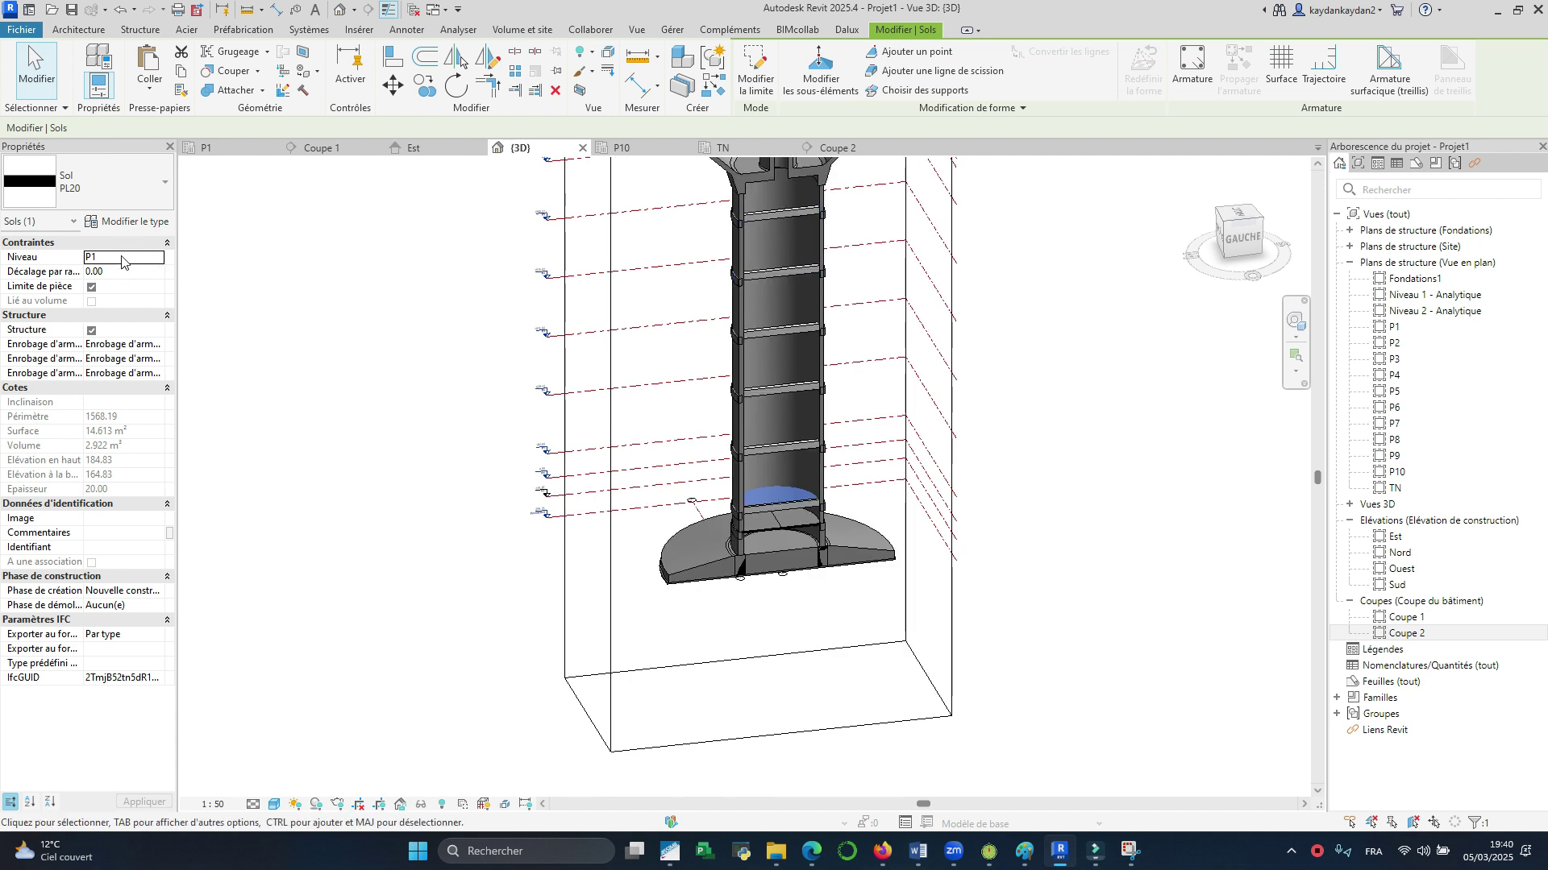
click(180, 72)
click(149, 87)
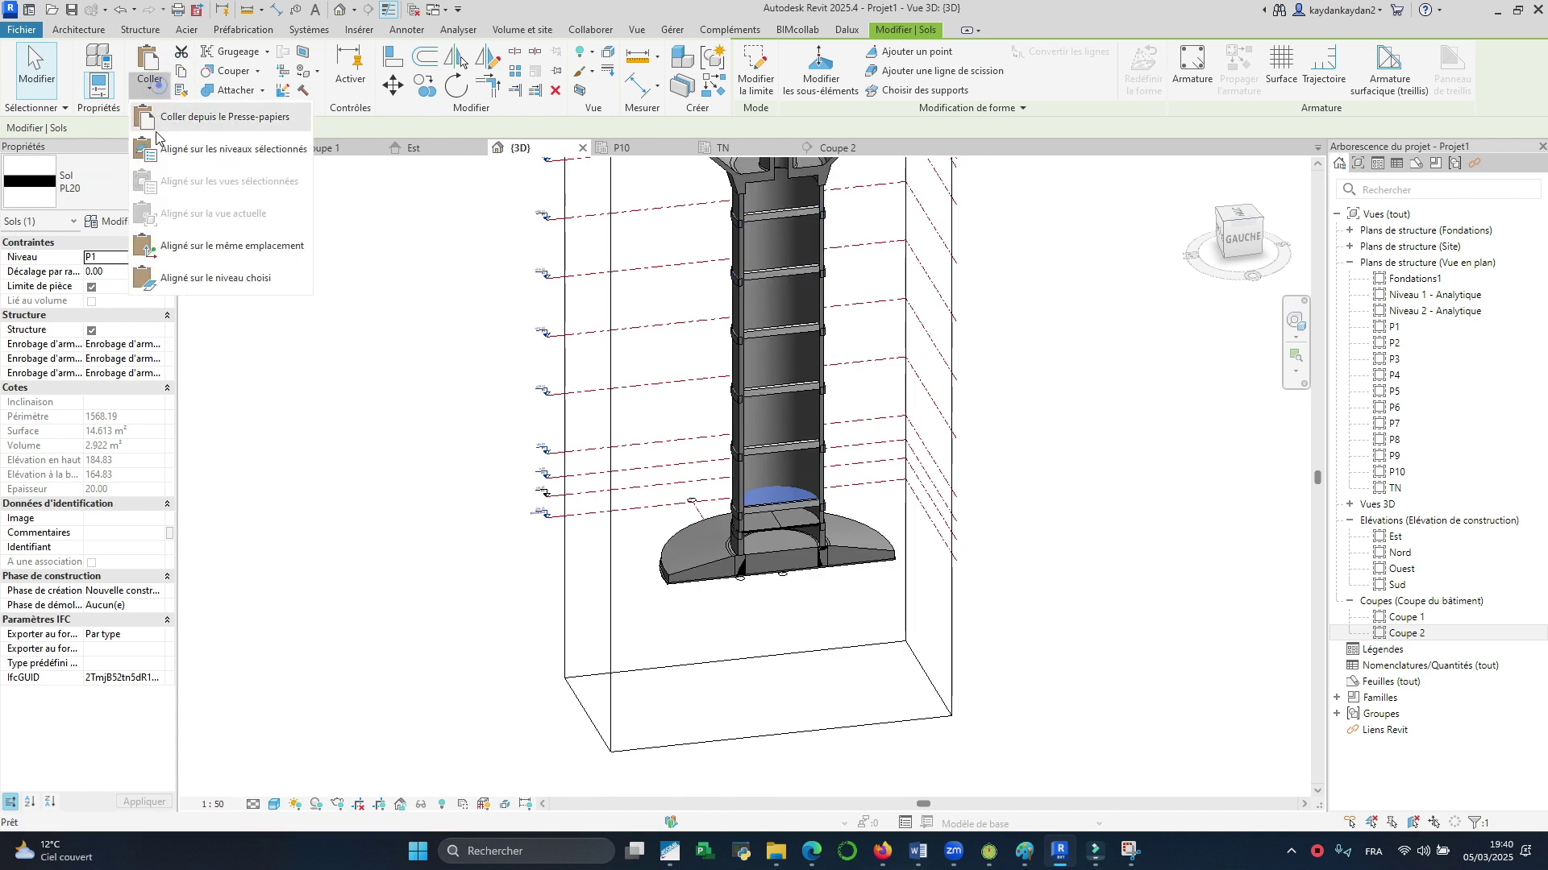
click(166, 153)
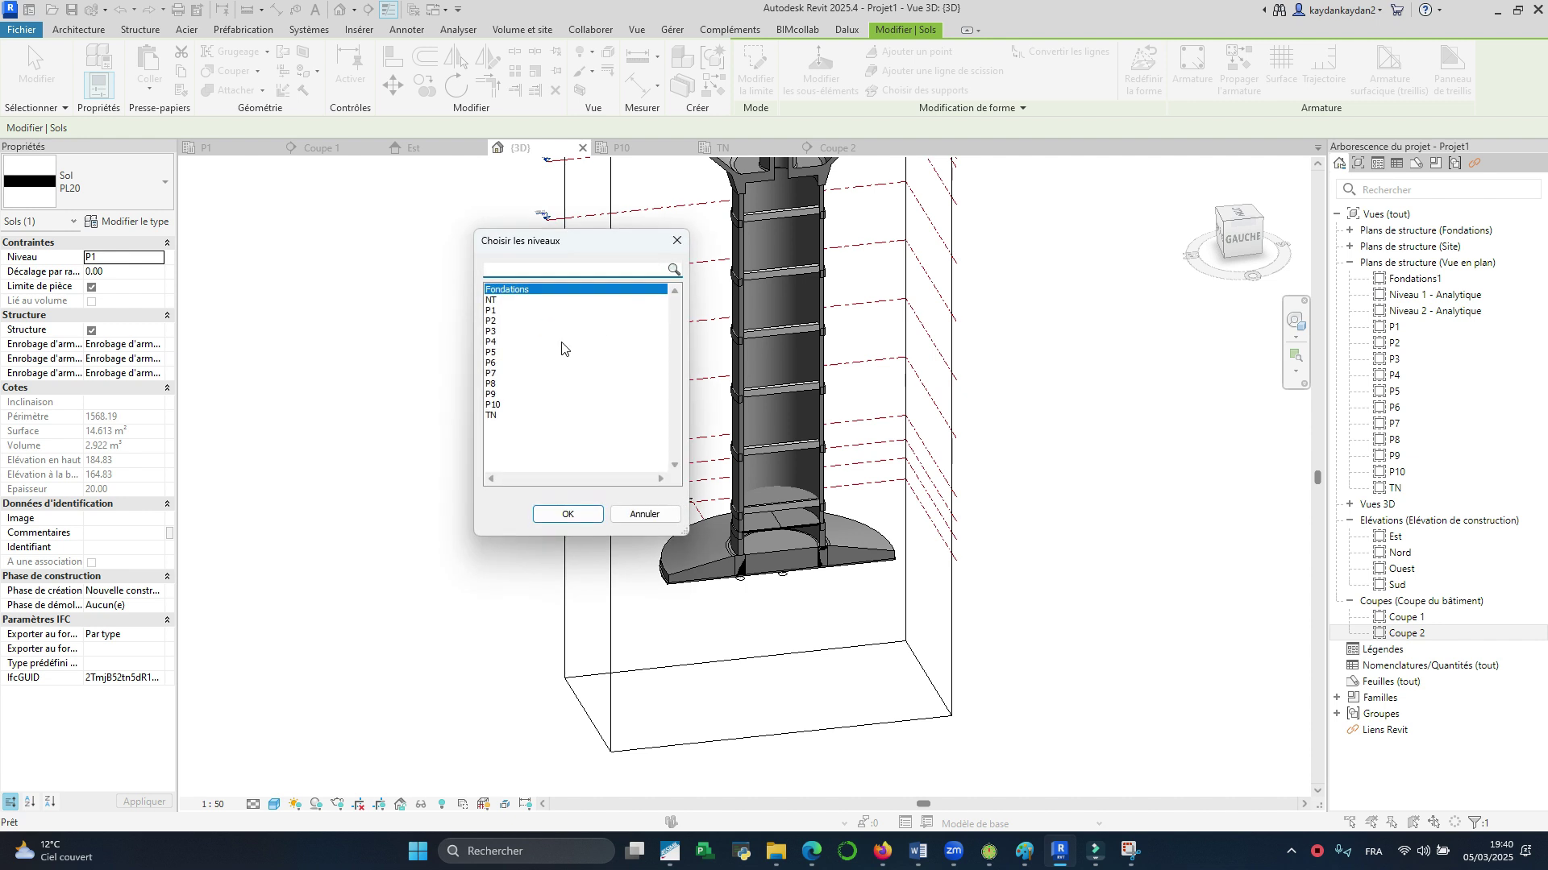
click(492, 322)
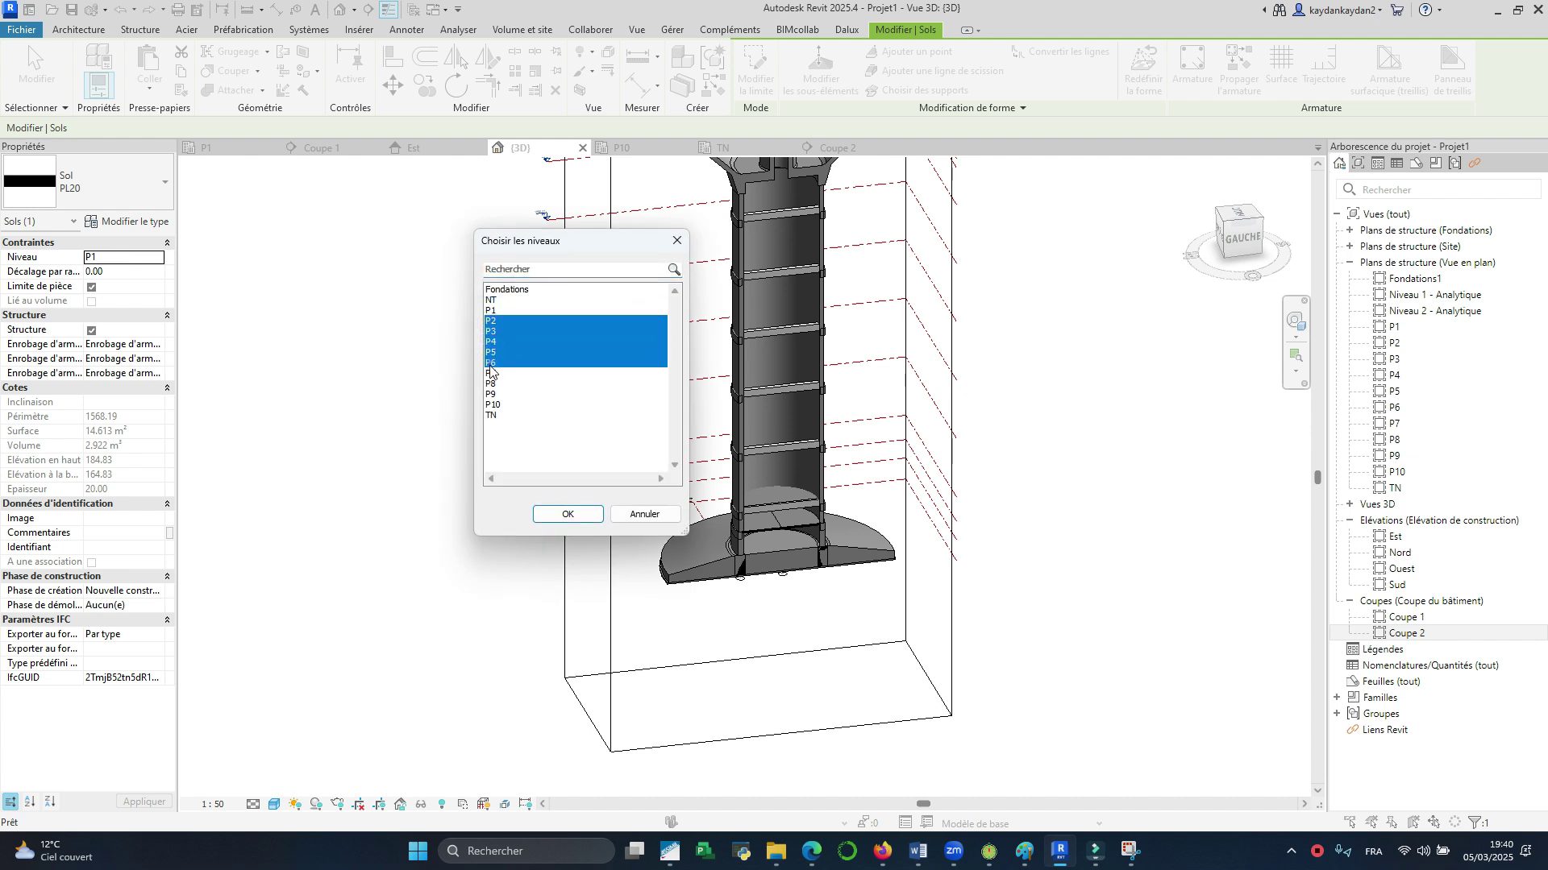
click(569, 516)
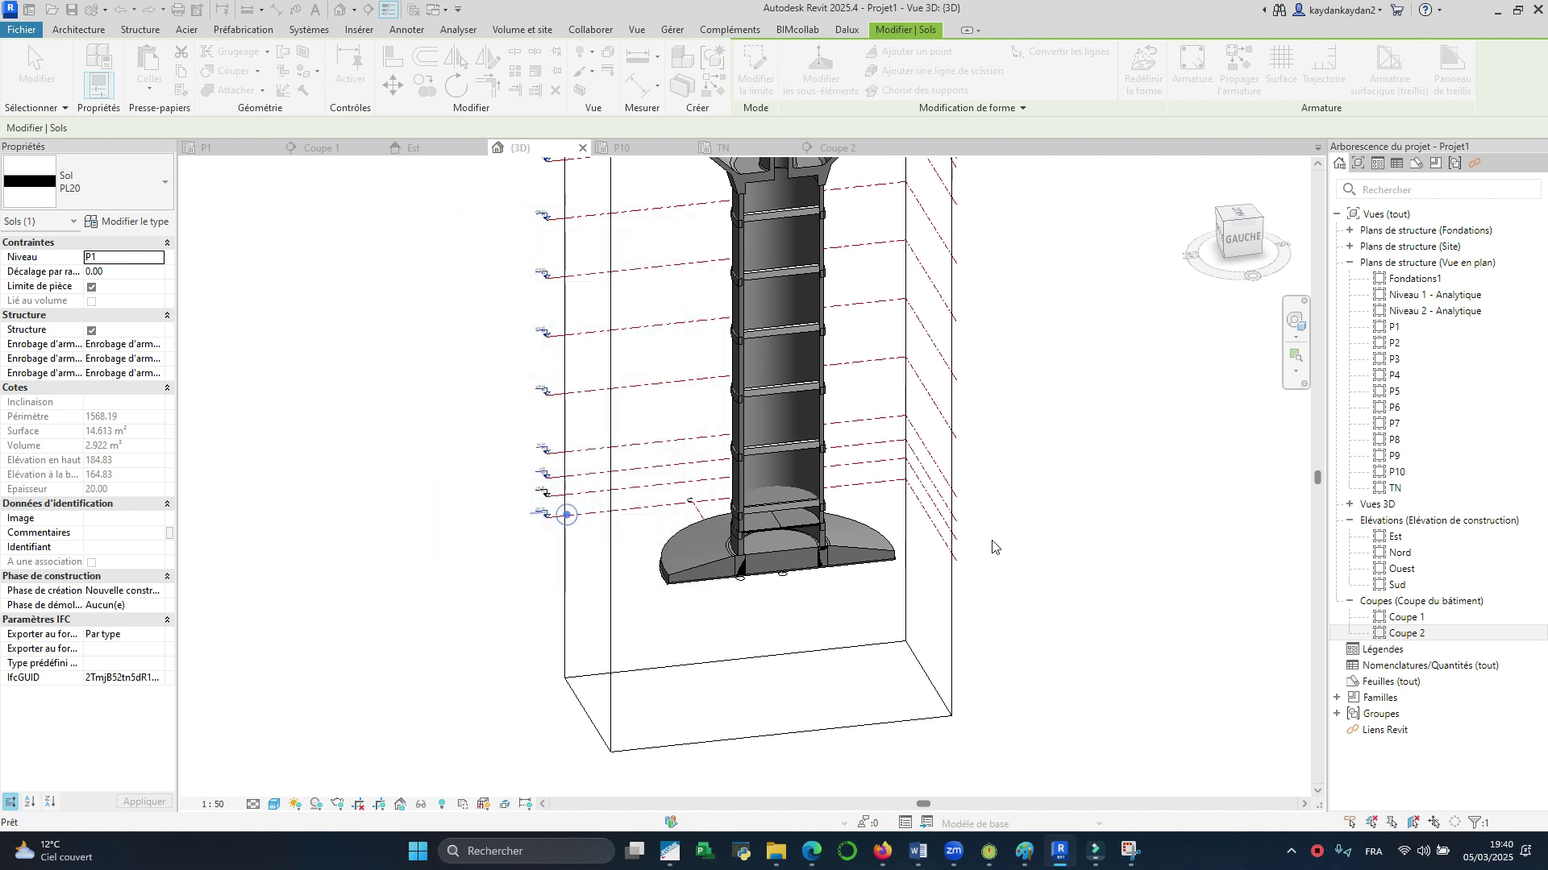
Step: Inspect the pasted floor slabs up the shaft and delete the PL20 copy at level P7 beneath the tank
scroll(1055, 537, down, 3)
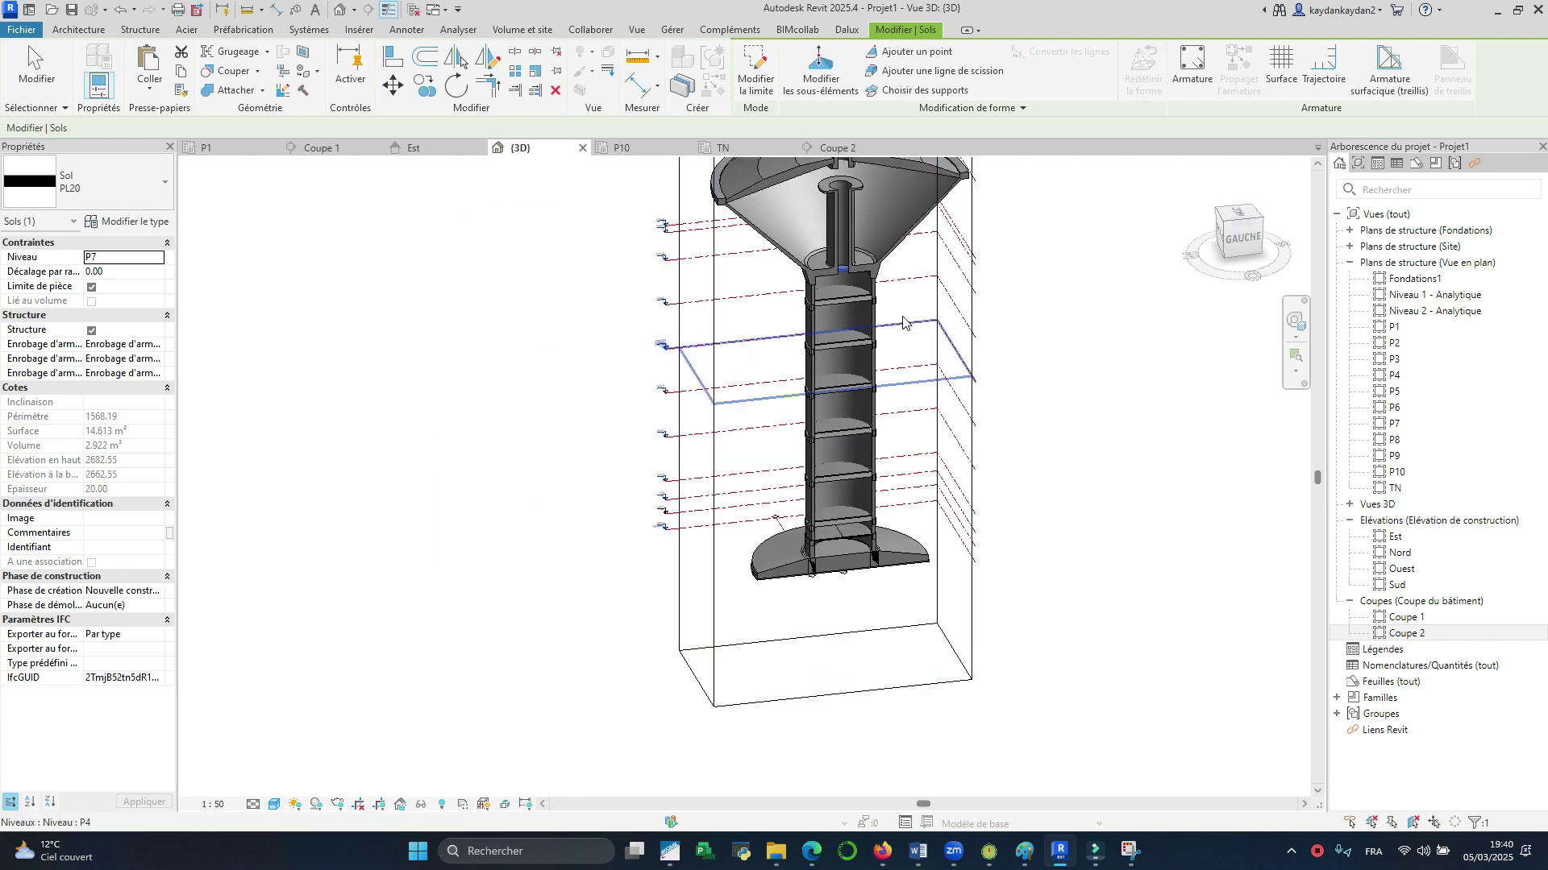
scroll(838, 284, up, 4)
scroll(838, 283, up, 2)
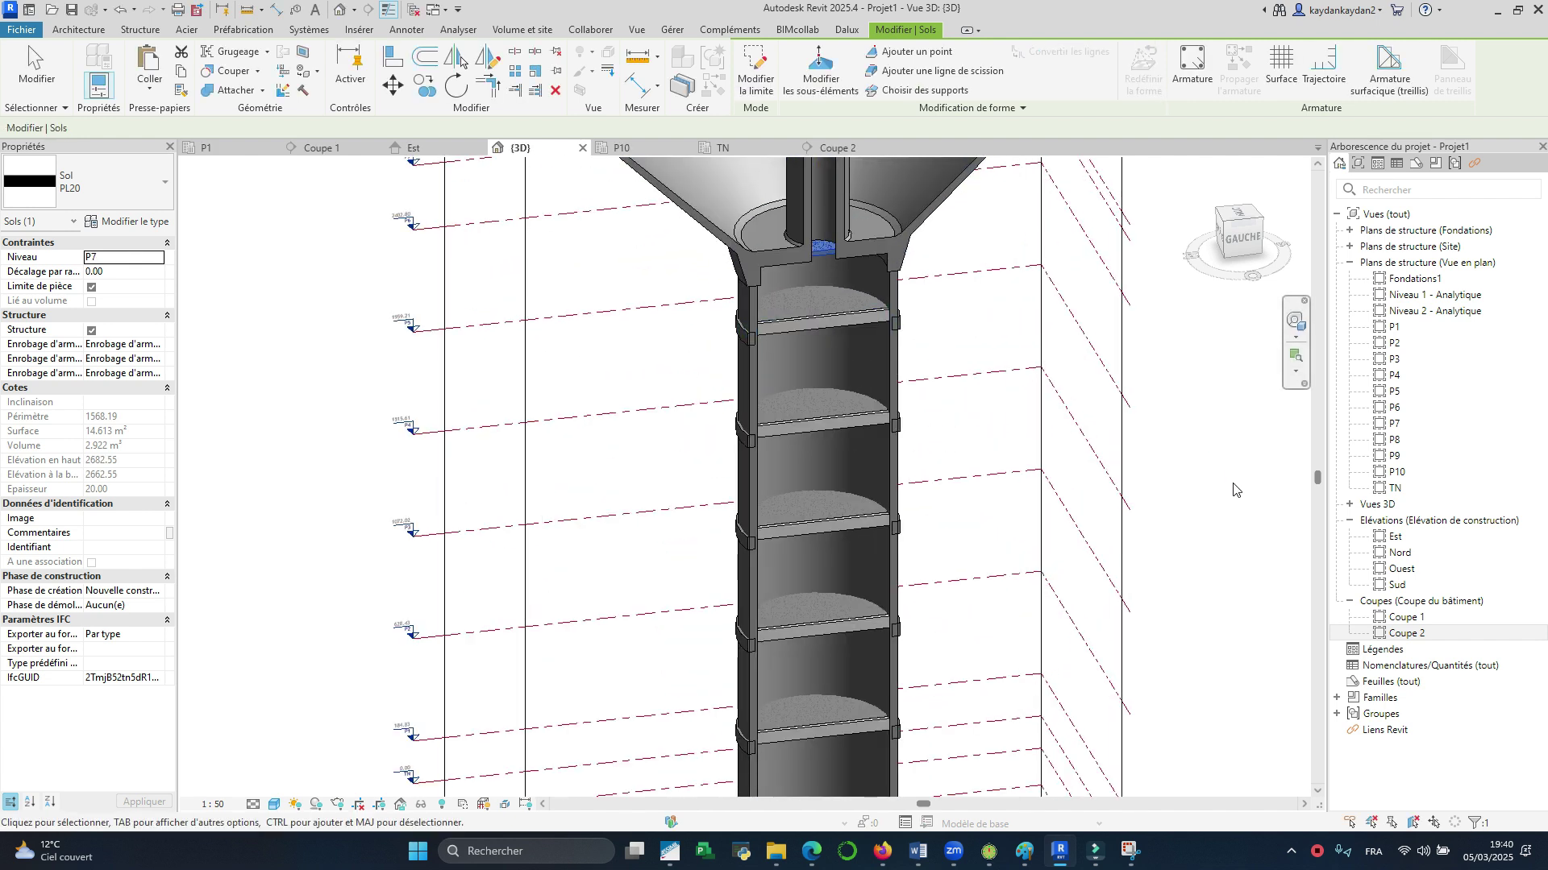
shift+middle_drag(1217, 508, 998, 408)
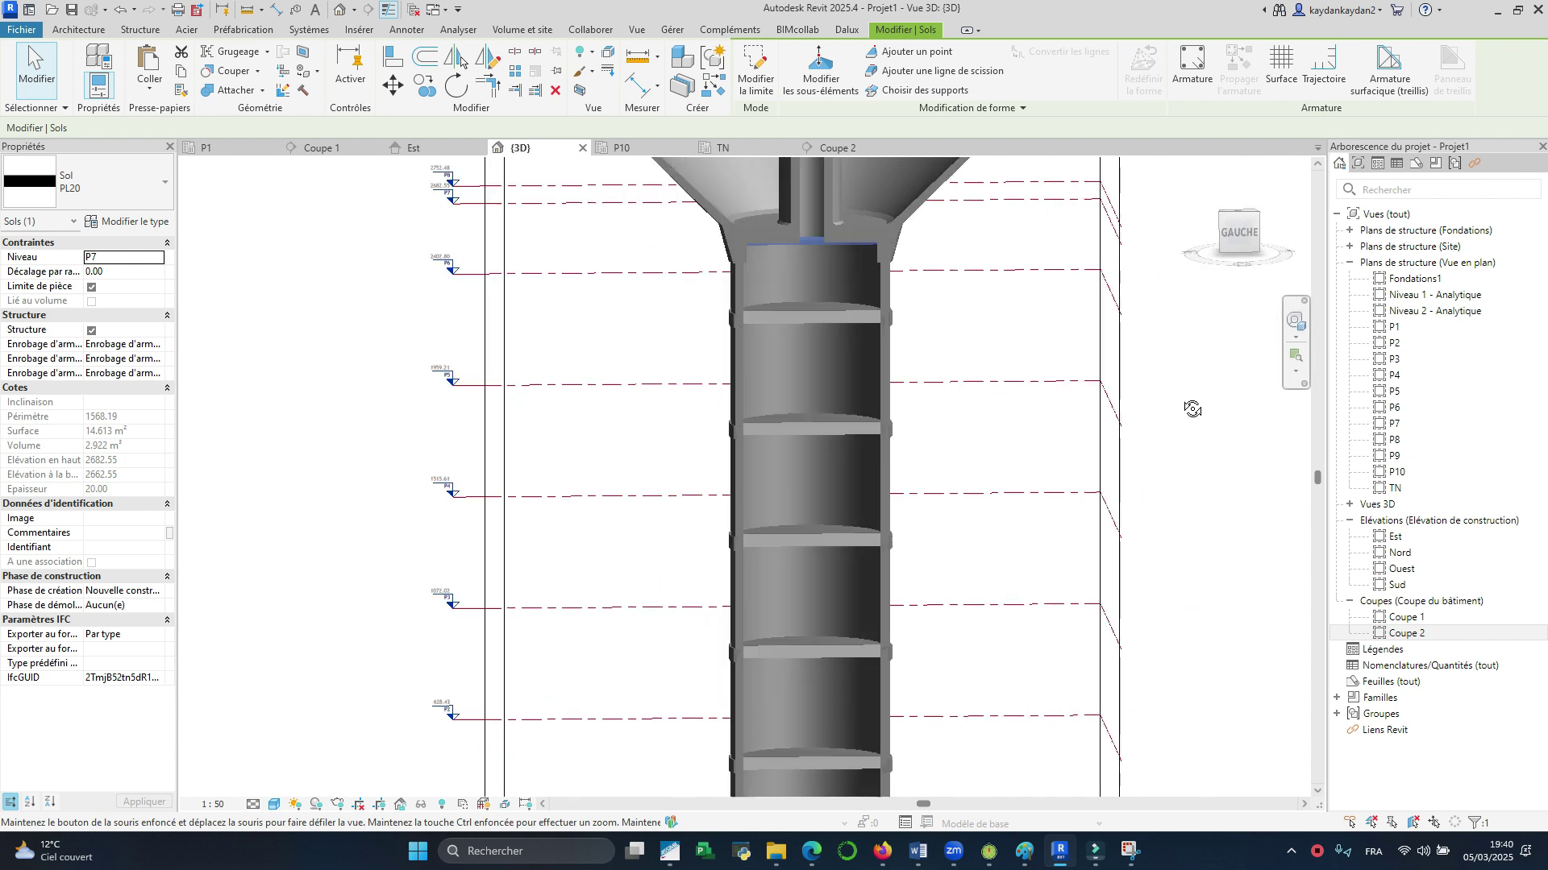
click(557, 93)
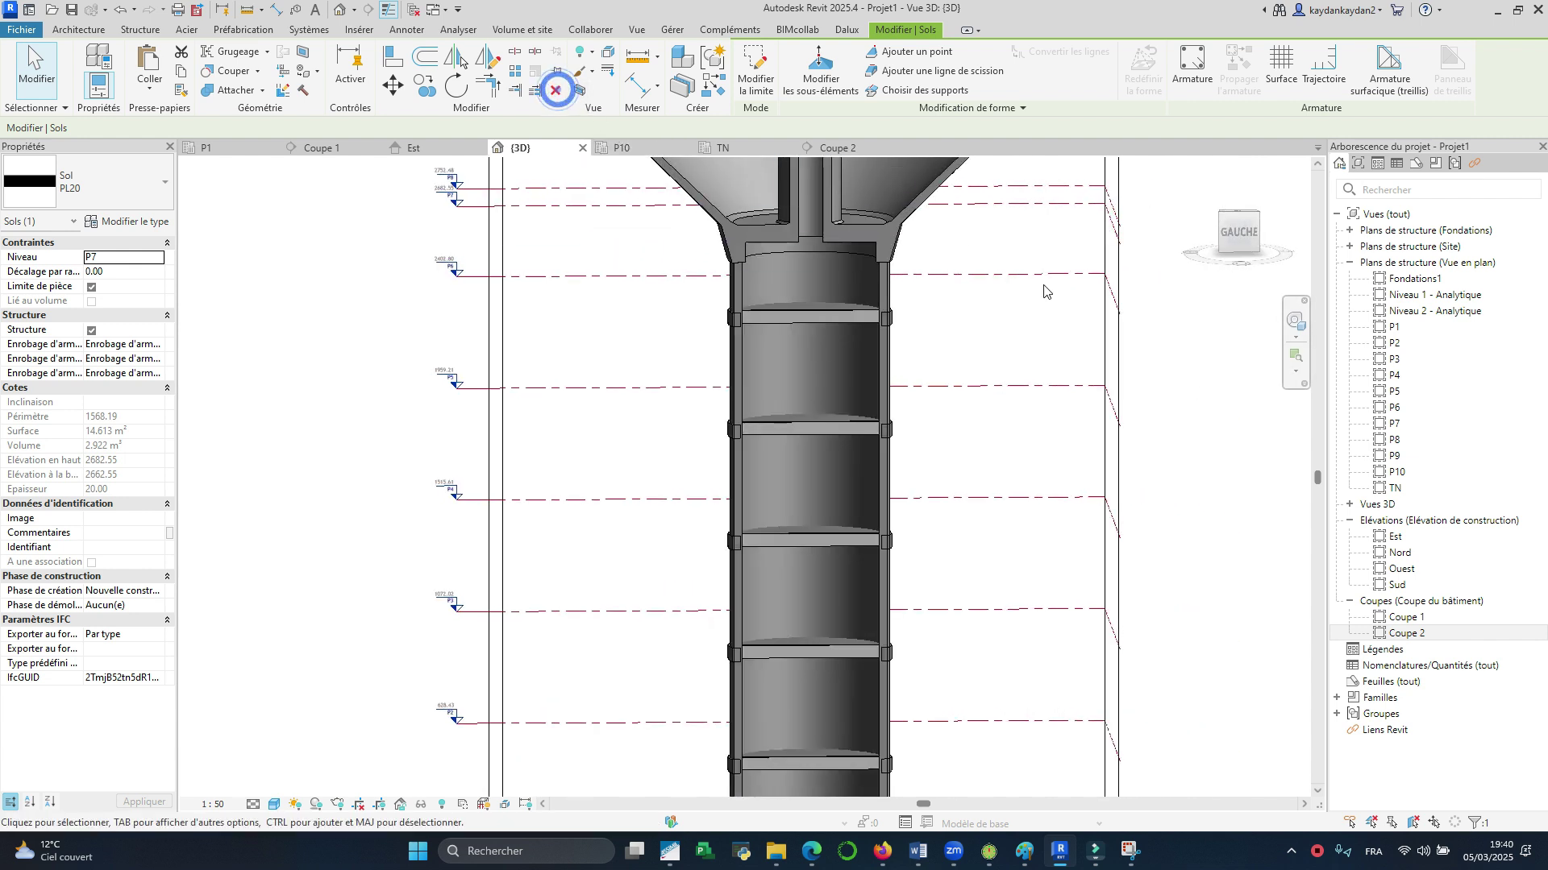
scroll(691, 328, down, 1)
Step: Examine section Coupe 1 from the foundations up to the tank, checking the DP1, DP2 and DP6 slabs and the inner shaft walls
click(314, 148)
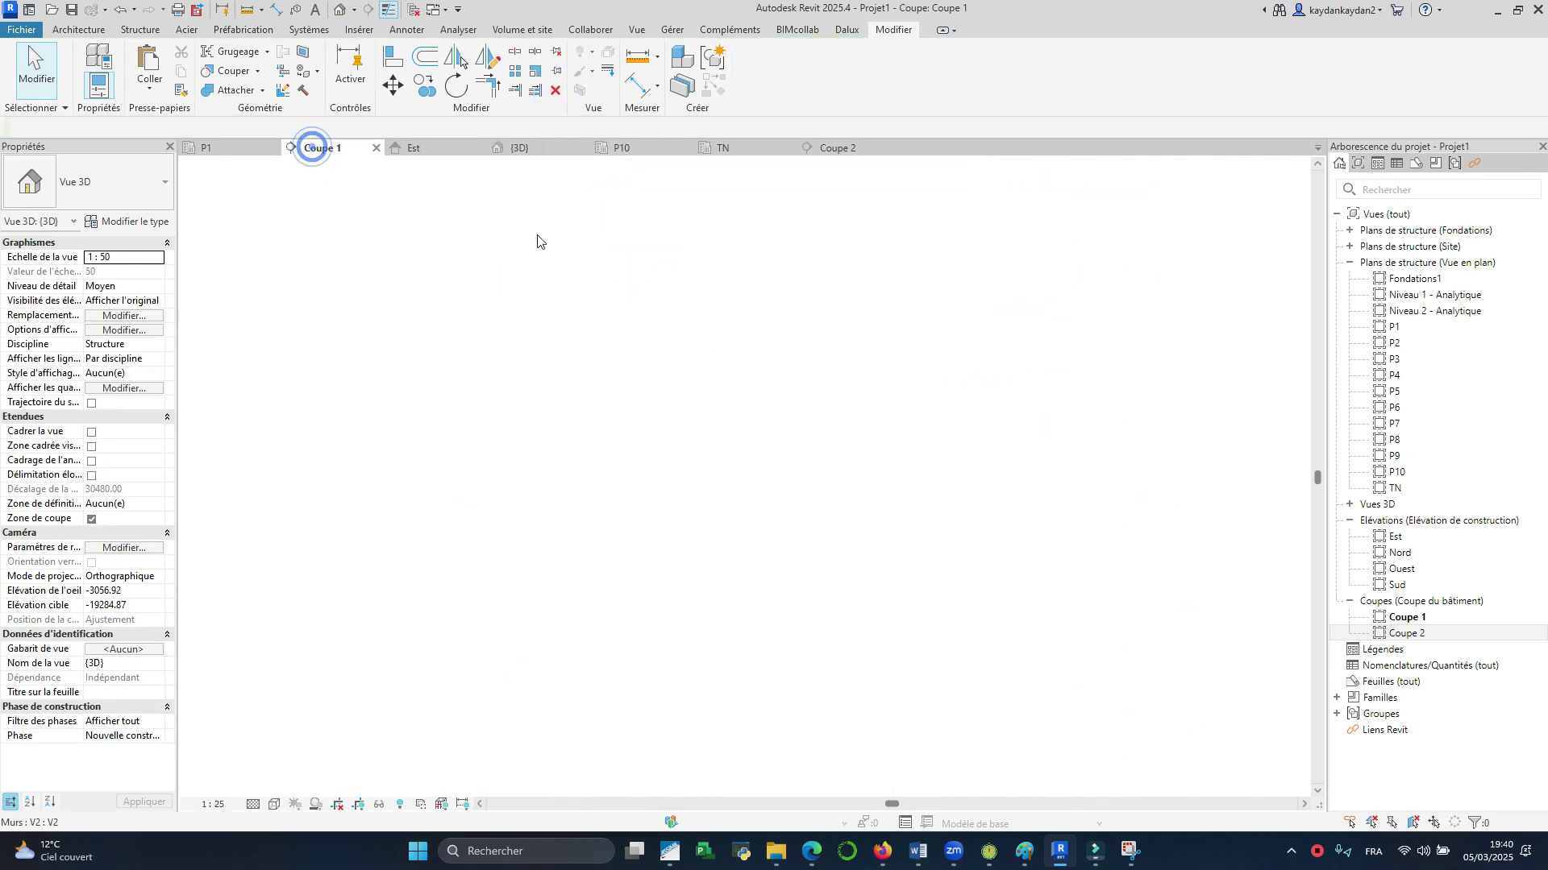
scroll(662, 458, down, 6)
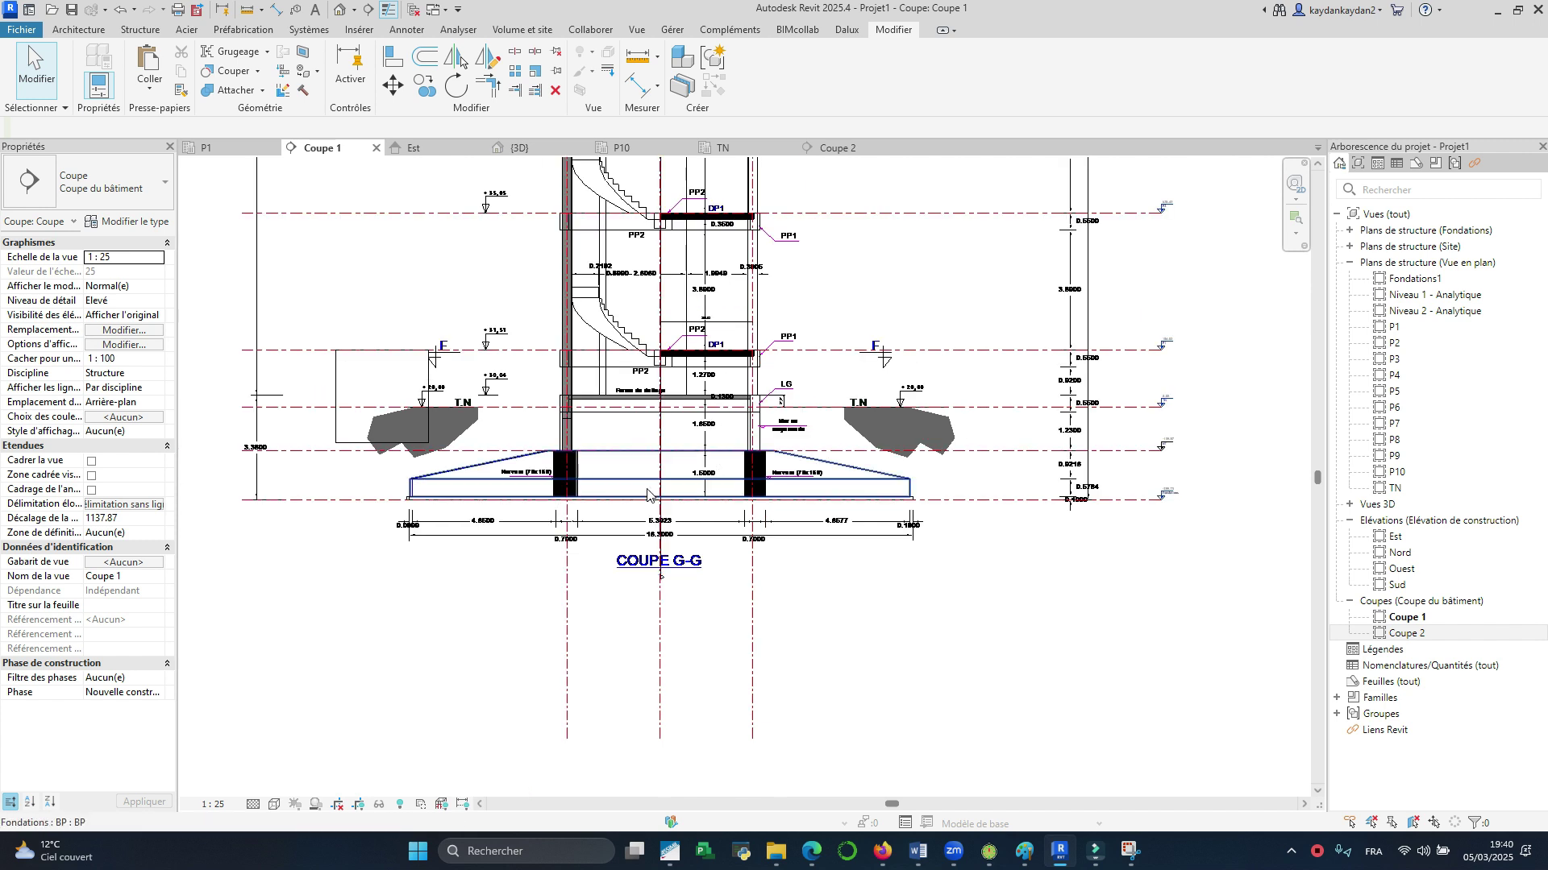
scroll(634, 456, up, 5)
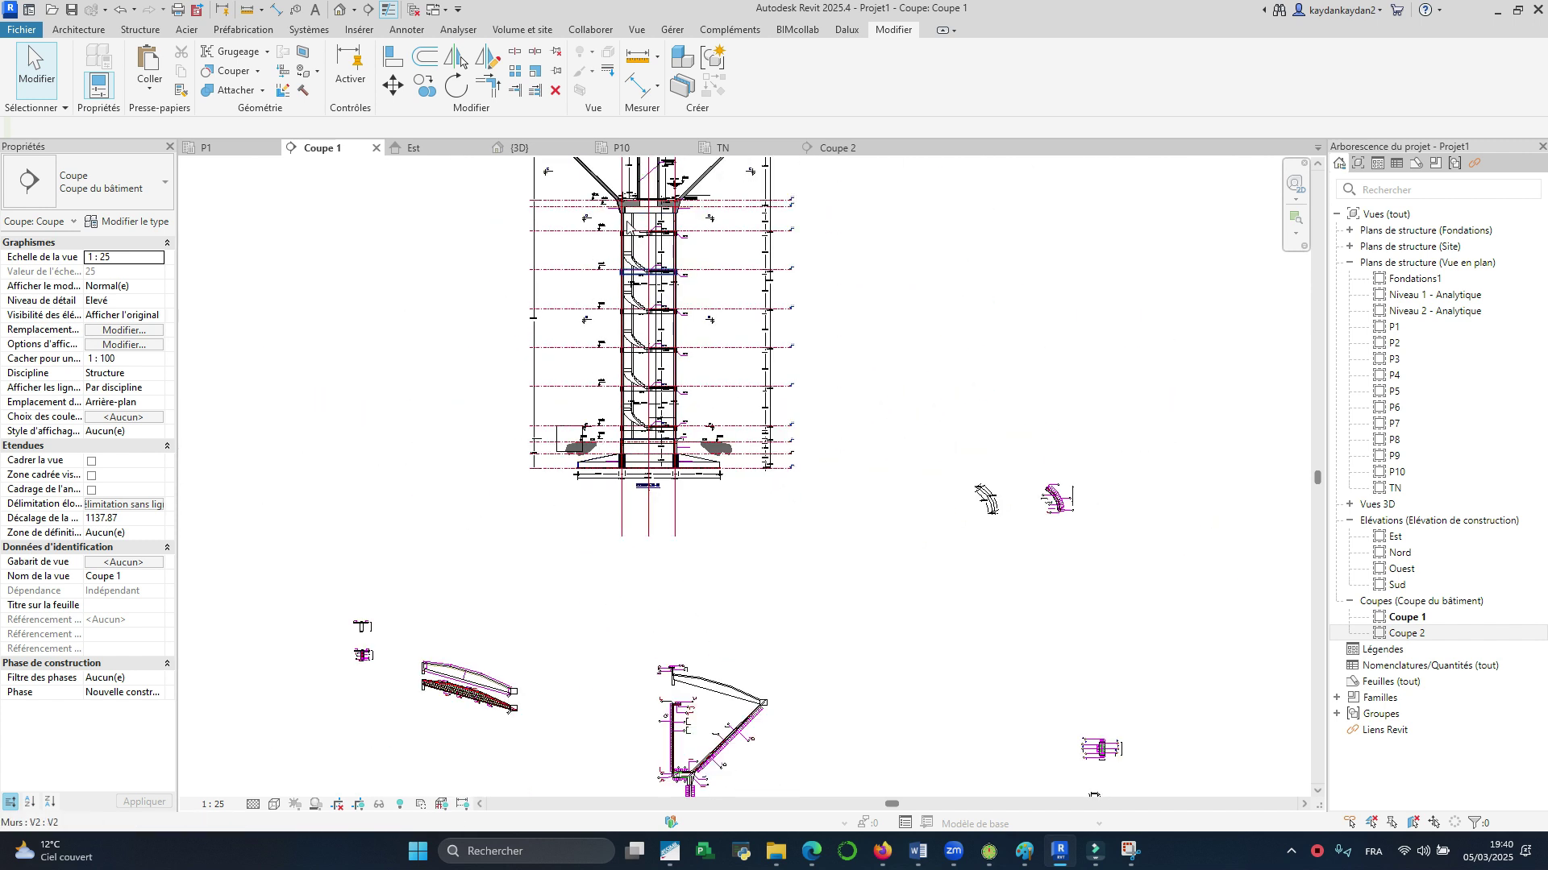
scroll(681, 211, up, 2)
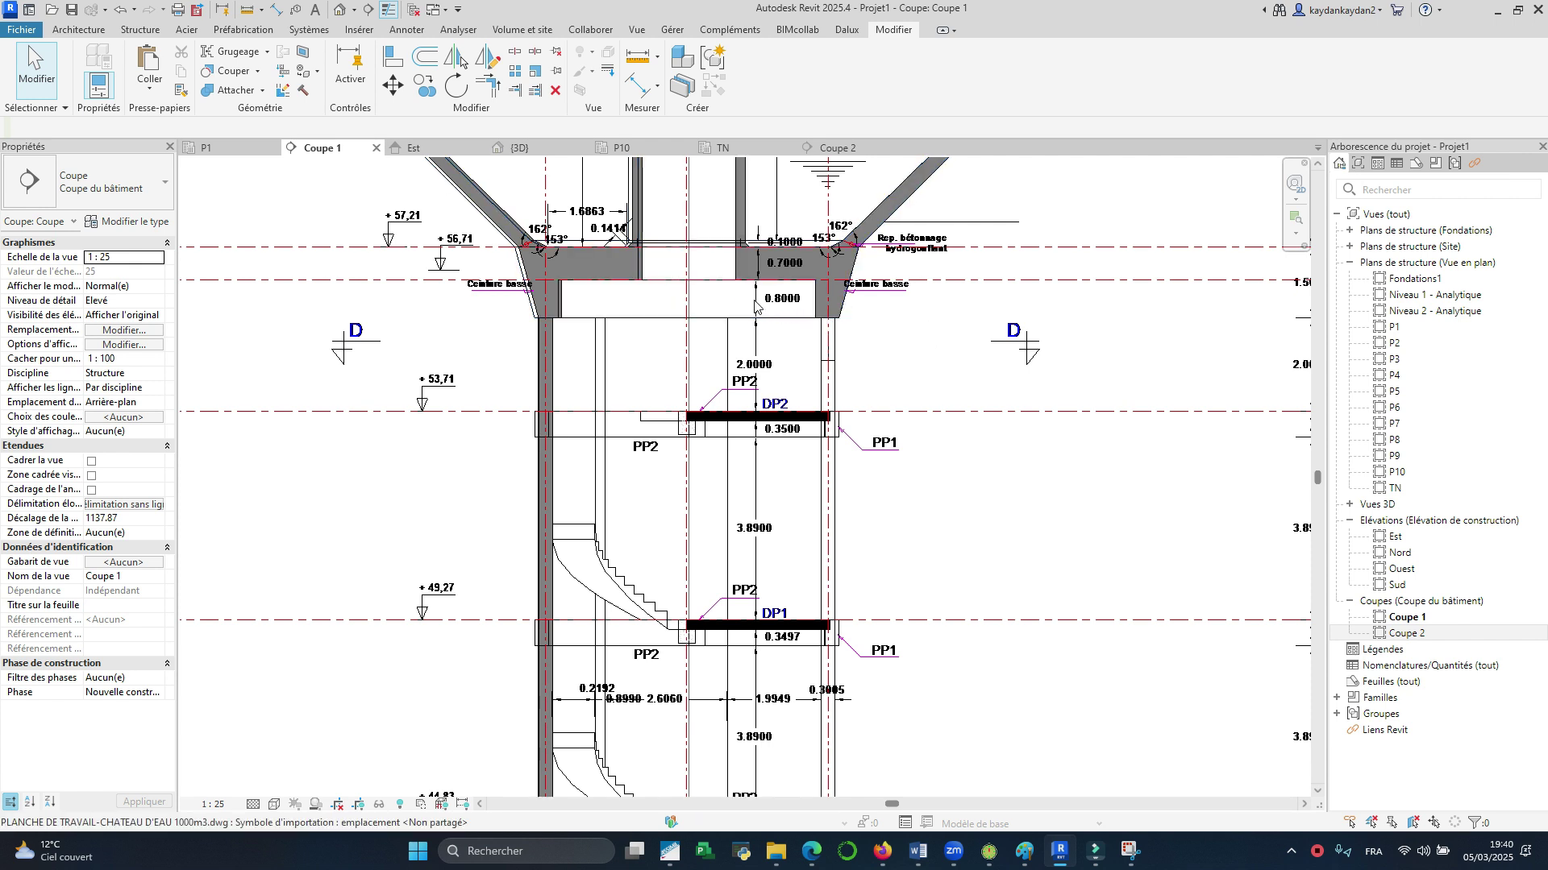
scroll(651, 372, down, 1)
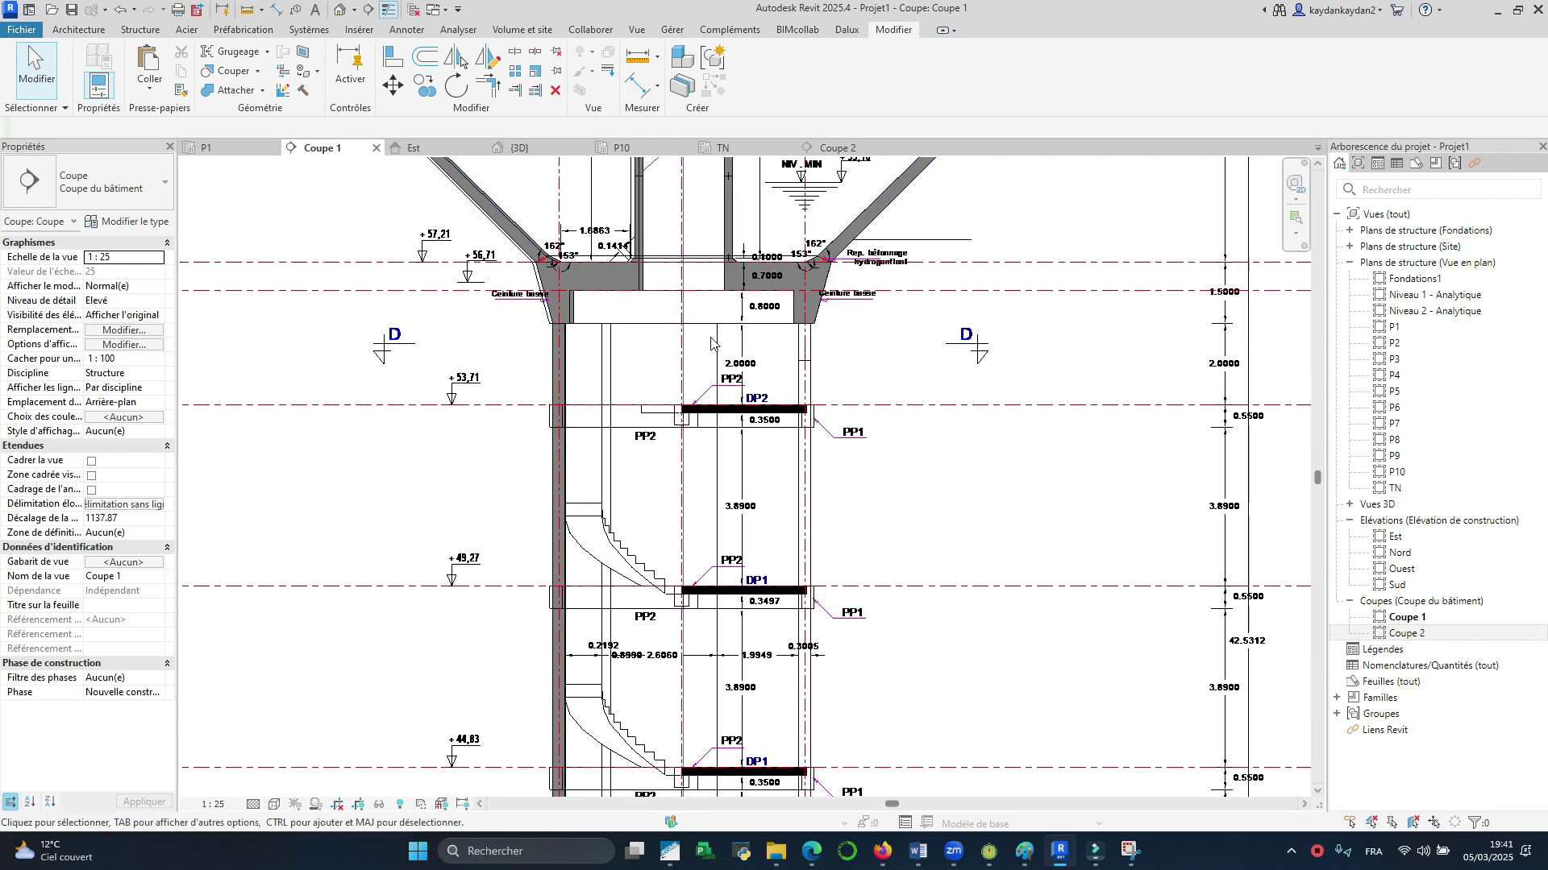
scroll(667, 370, down, 3)
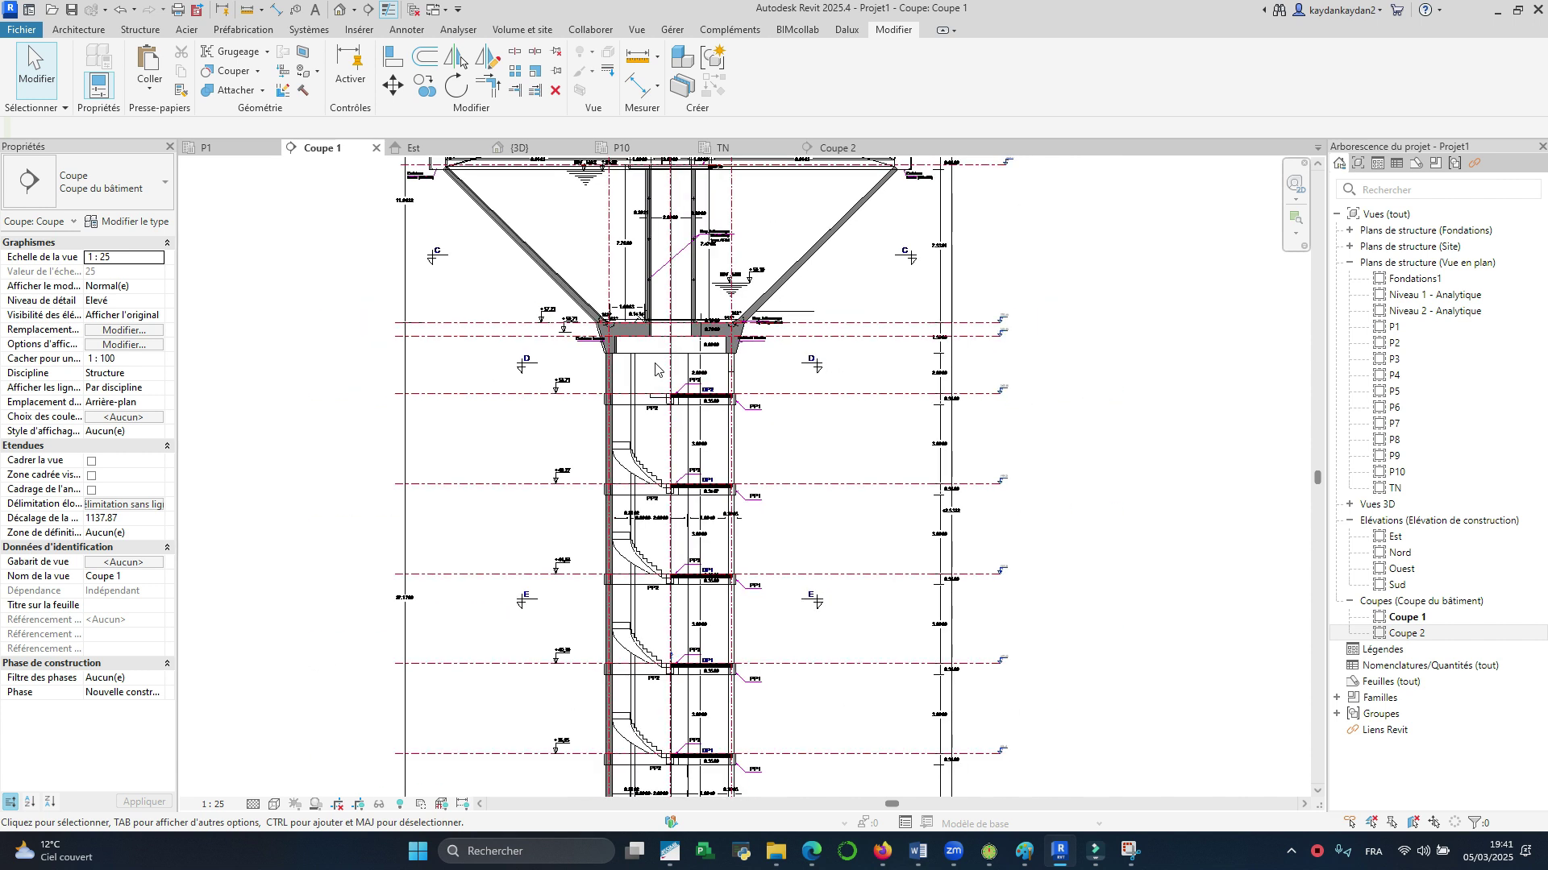
scroll(681, 171, up, 4)
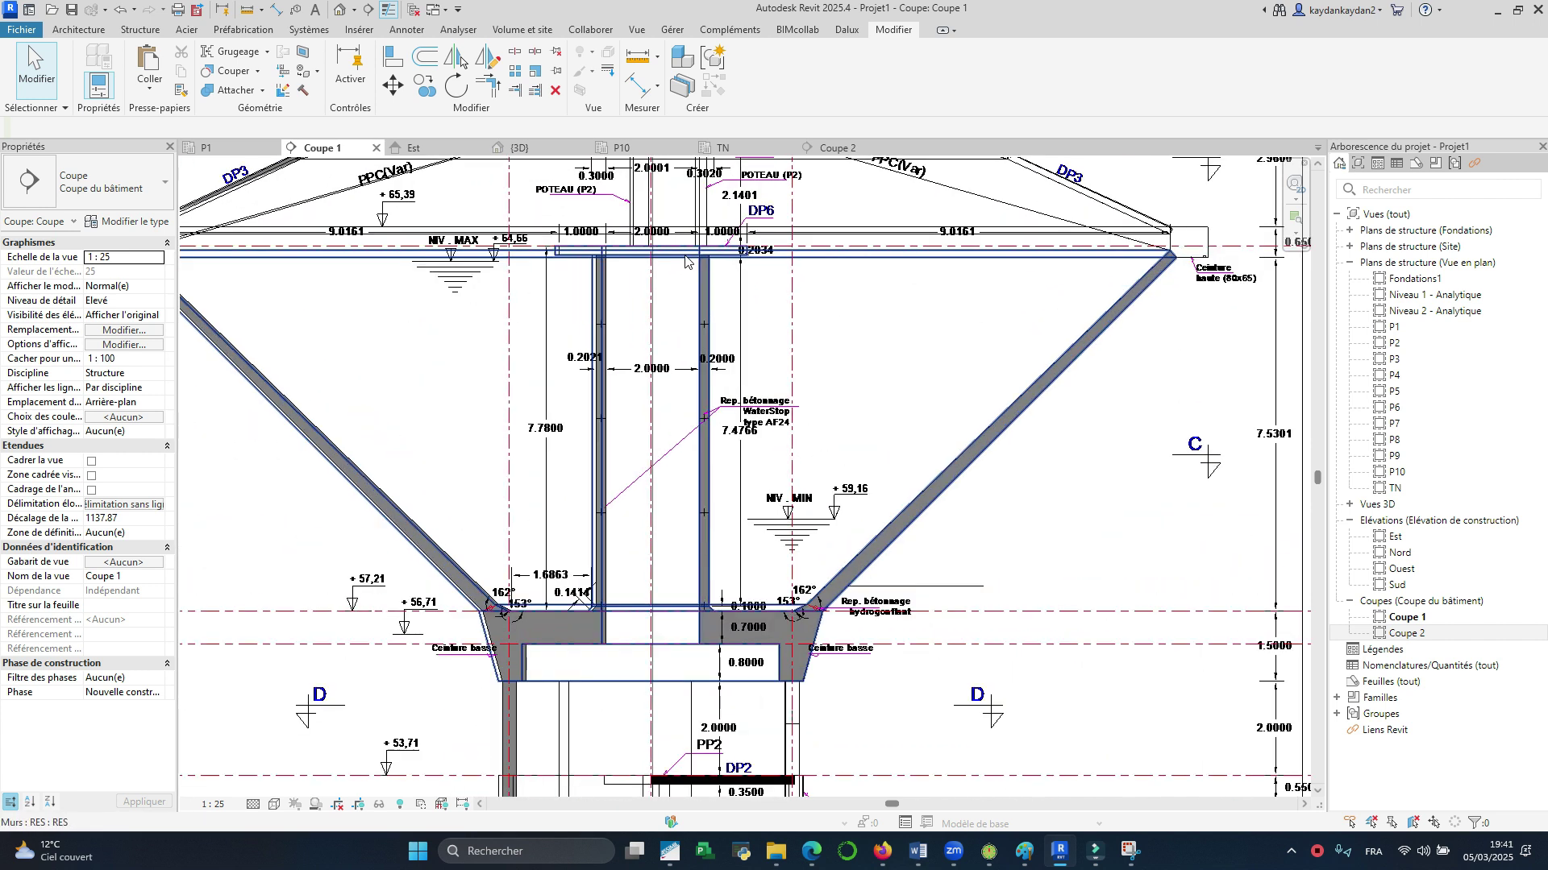
scroll(591, 290, down, 1)
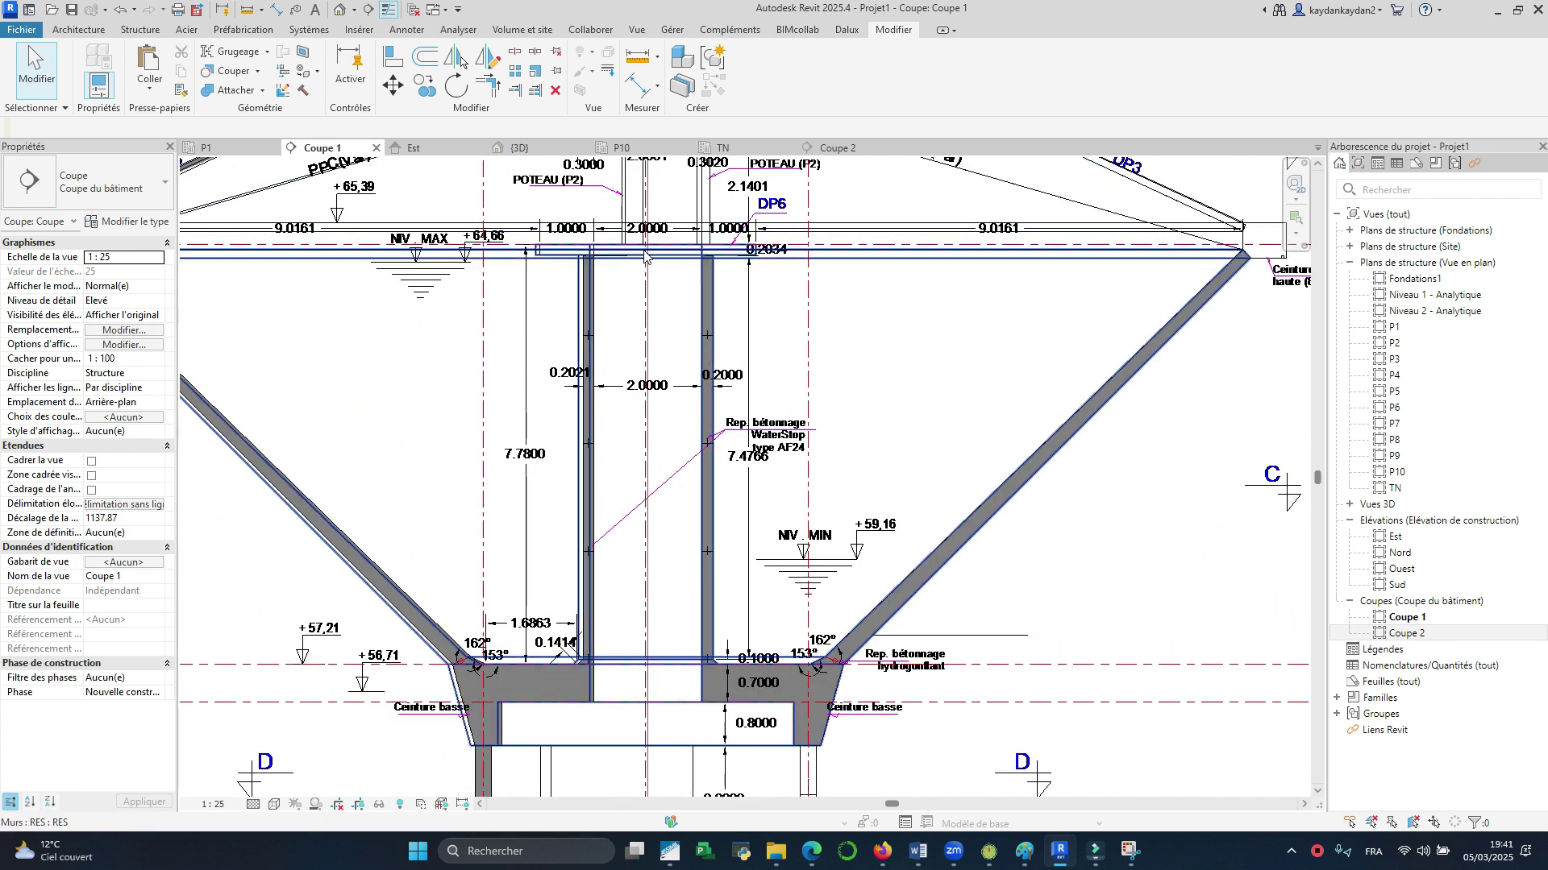
scroll(536, 266, up, 4)
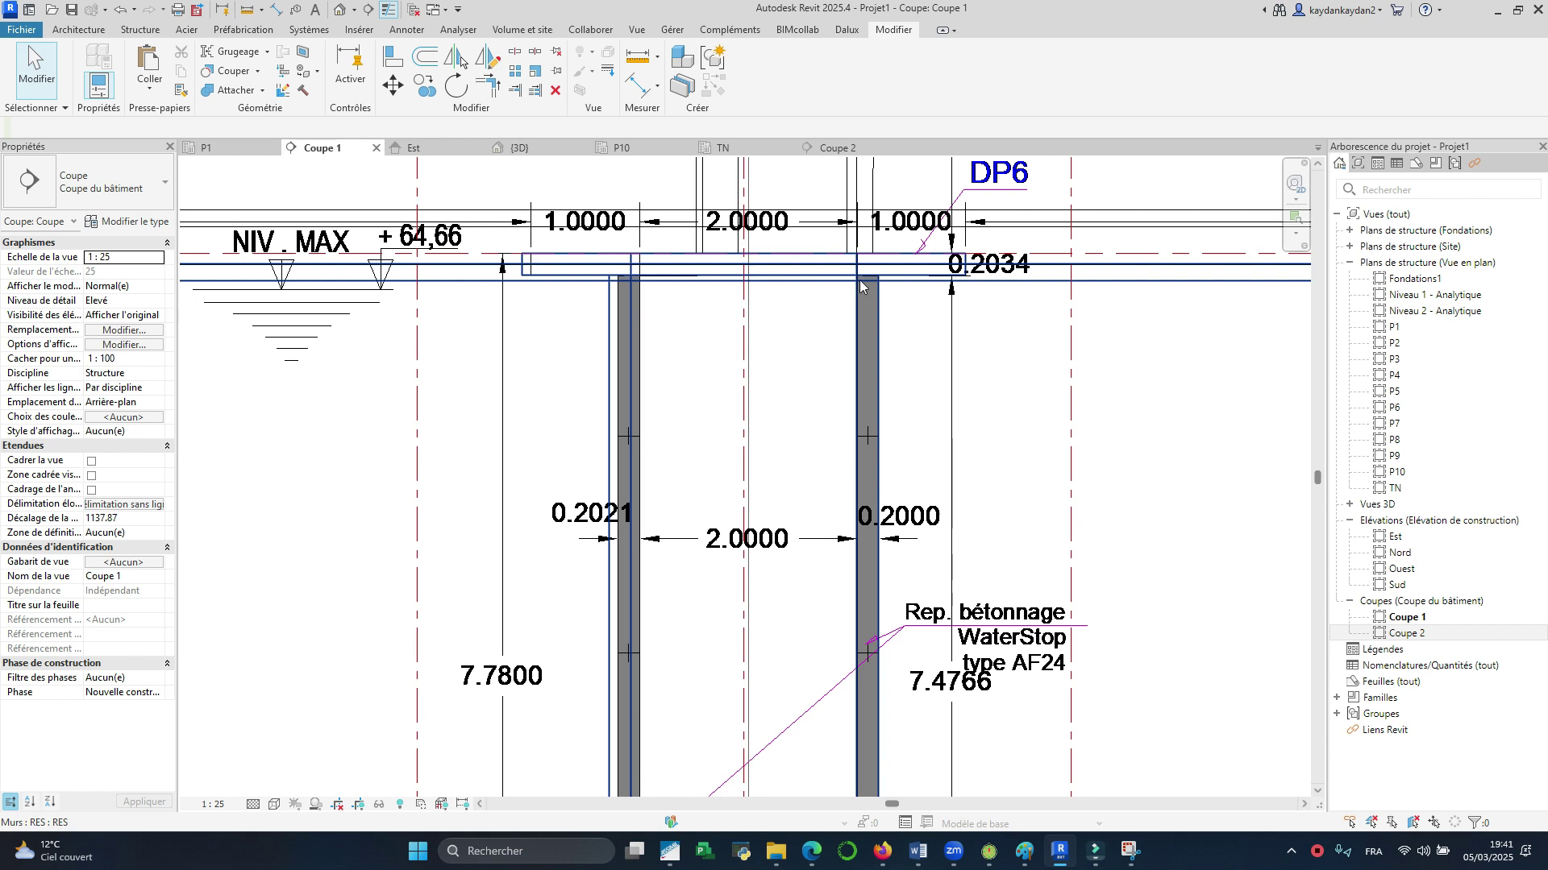
scroll(861, 284, down, 3)
scroll(747, 456, down, 3)
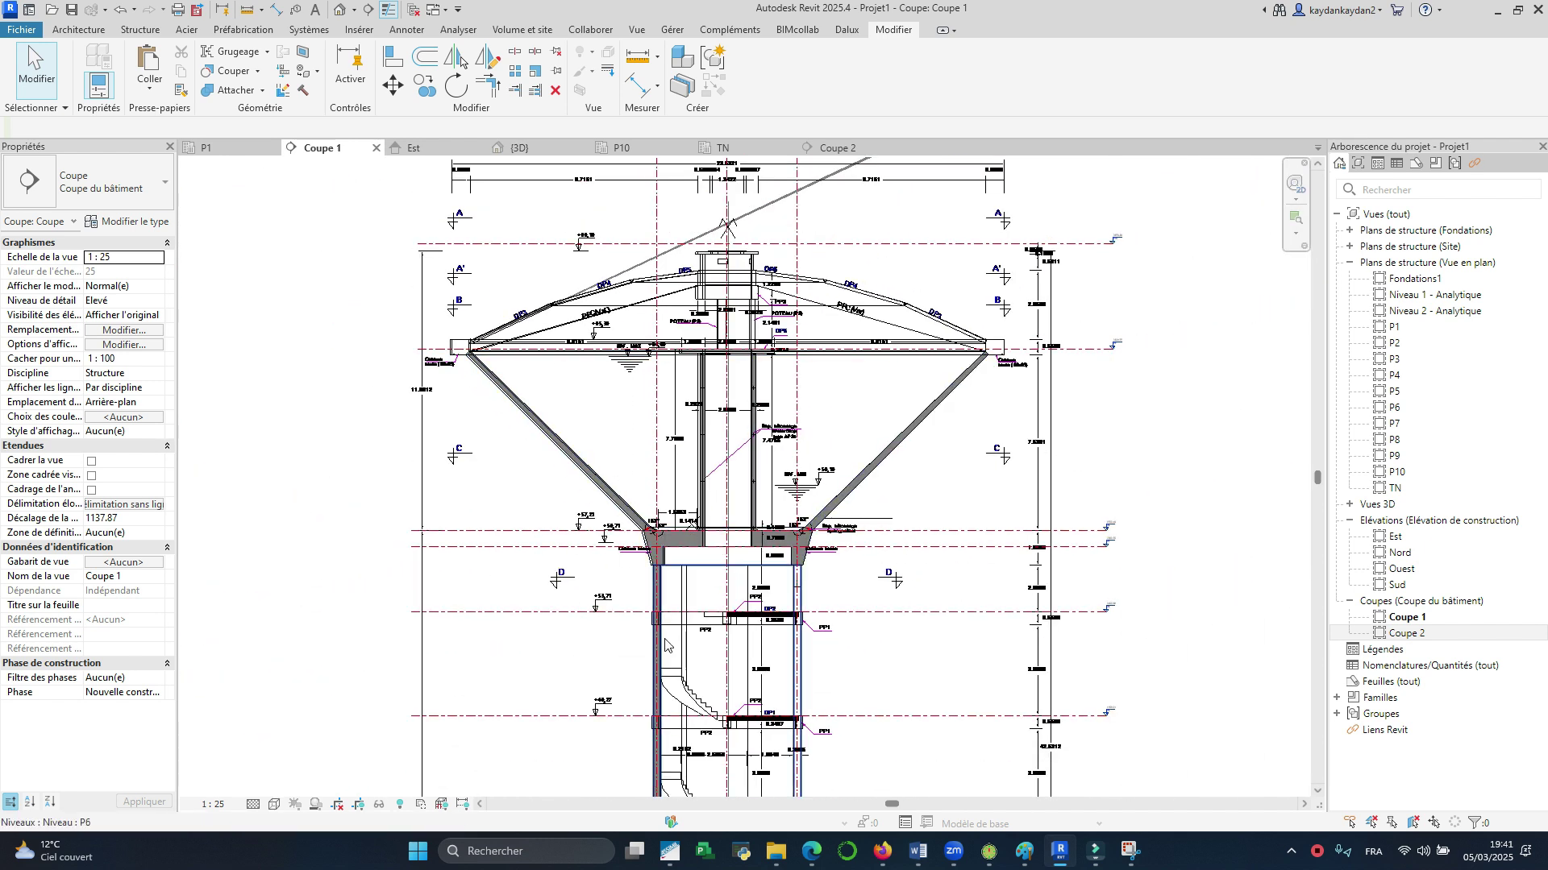
scroll(615, 484, down, 2)
scroll(666, 444, down, 2)
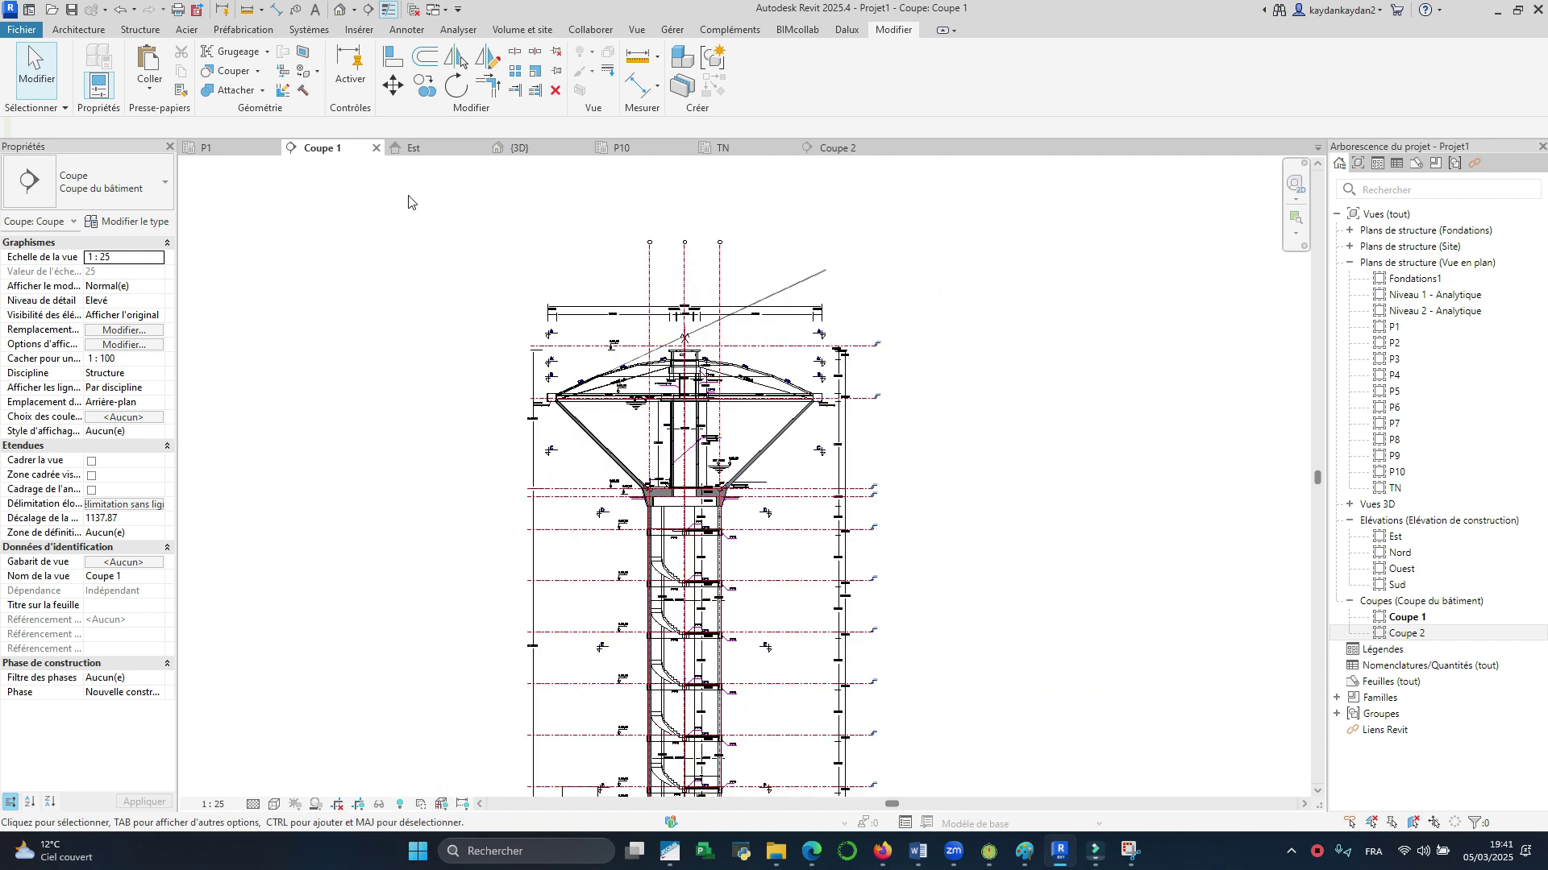
Step: Check the P1 plan, and study the lower landings, stairs, Forme de dallage and foundations in section Coupe 1
click(207, 148)
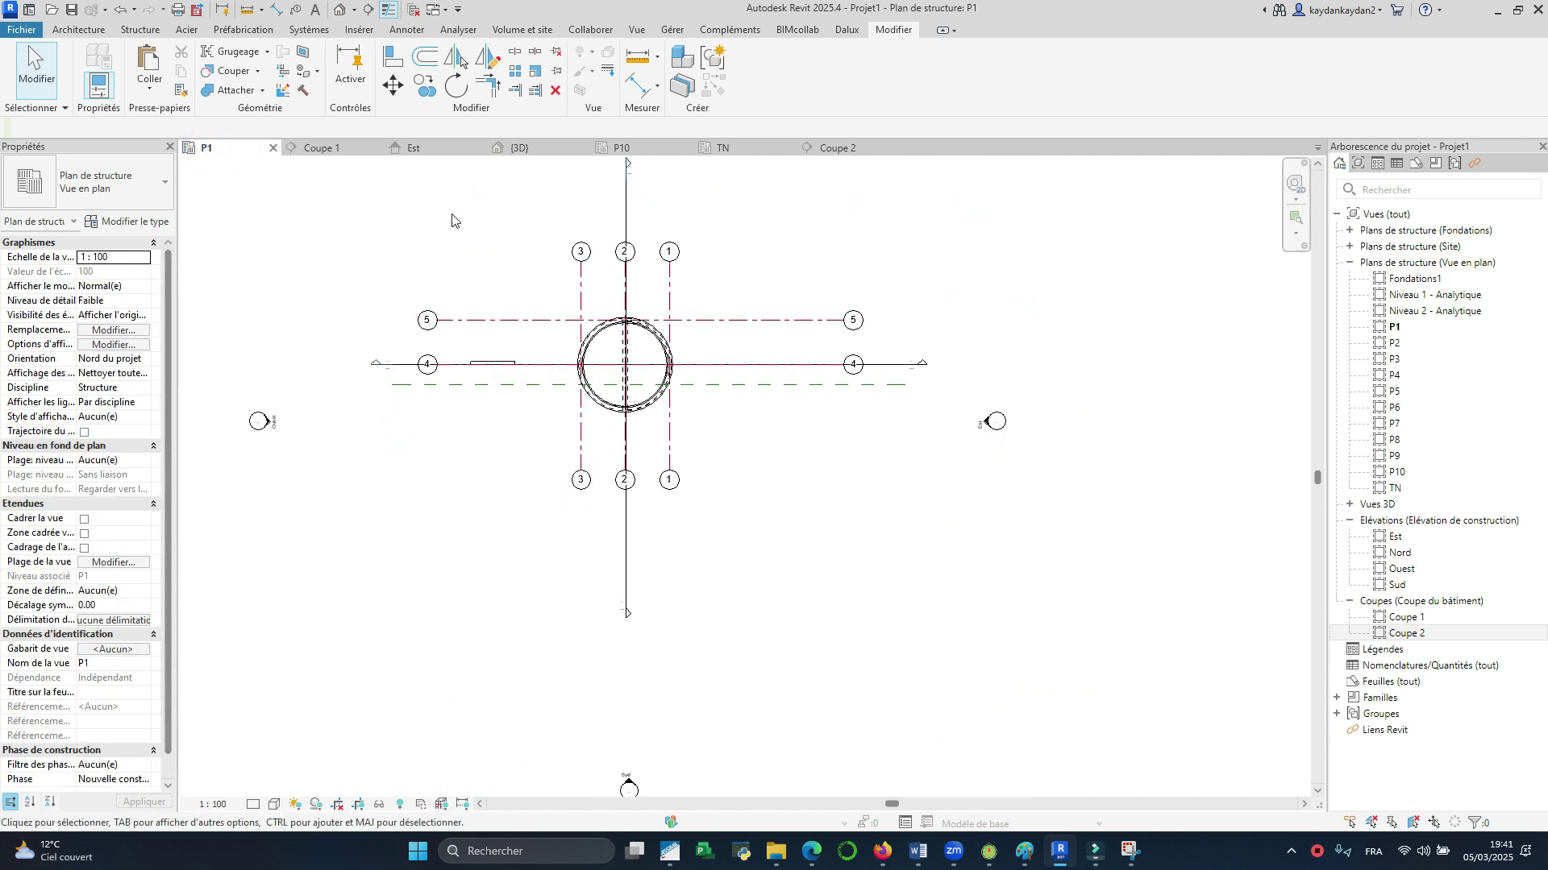
click(323, 149)
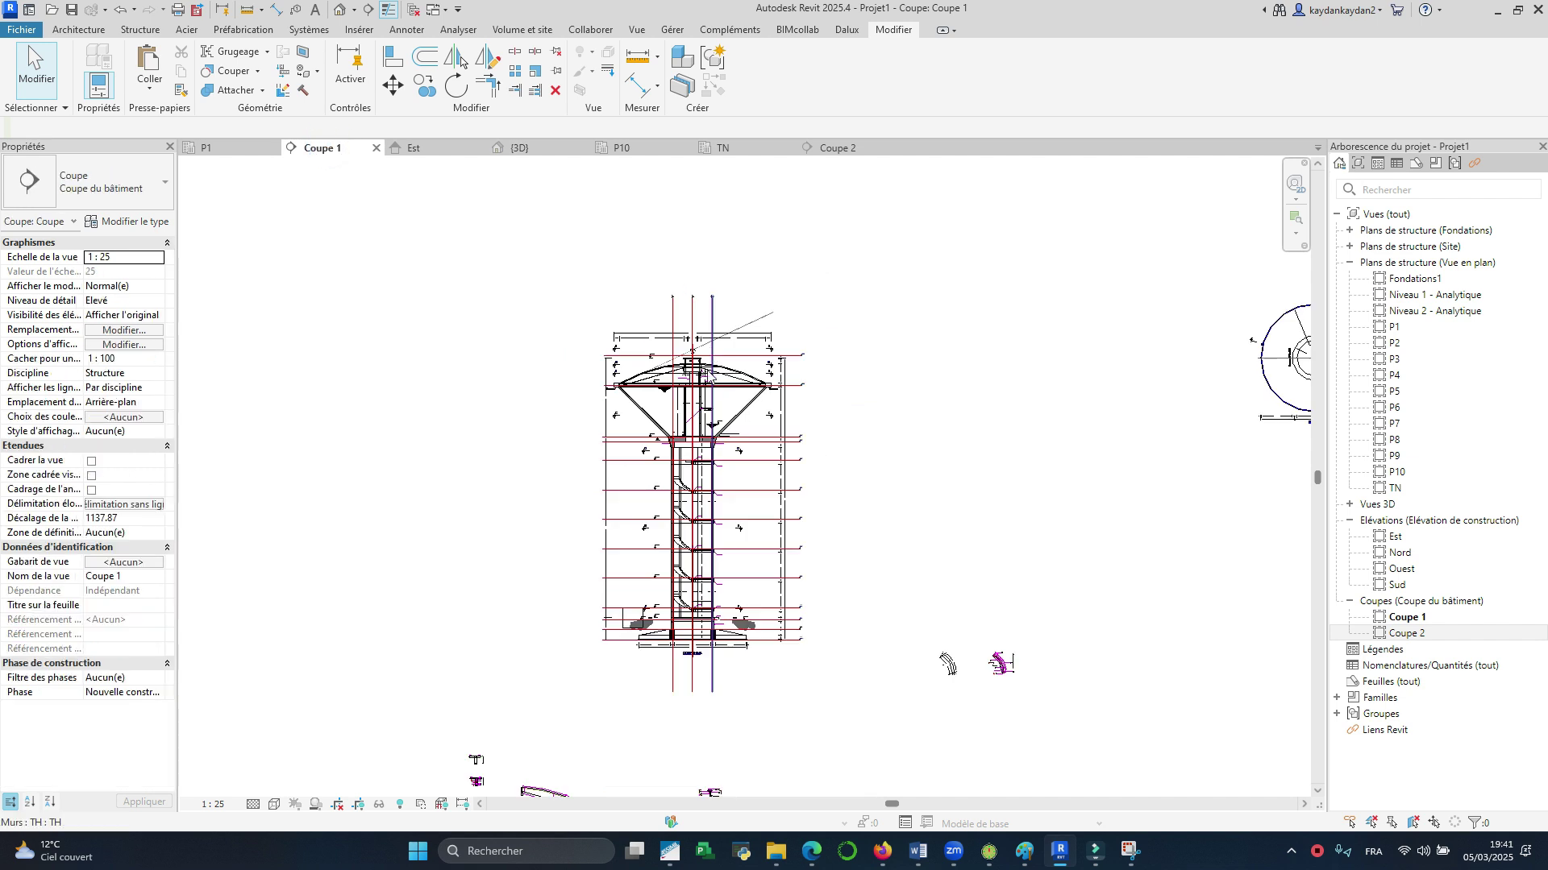
scroll(693, 610, up, 5)
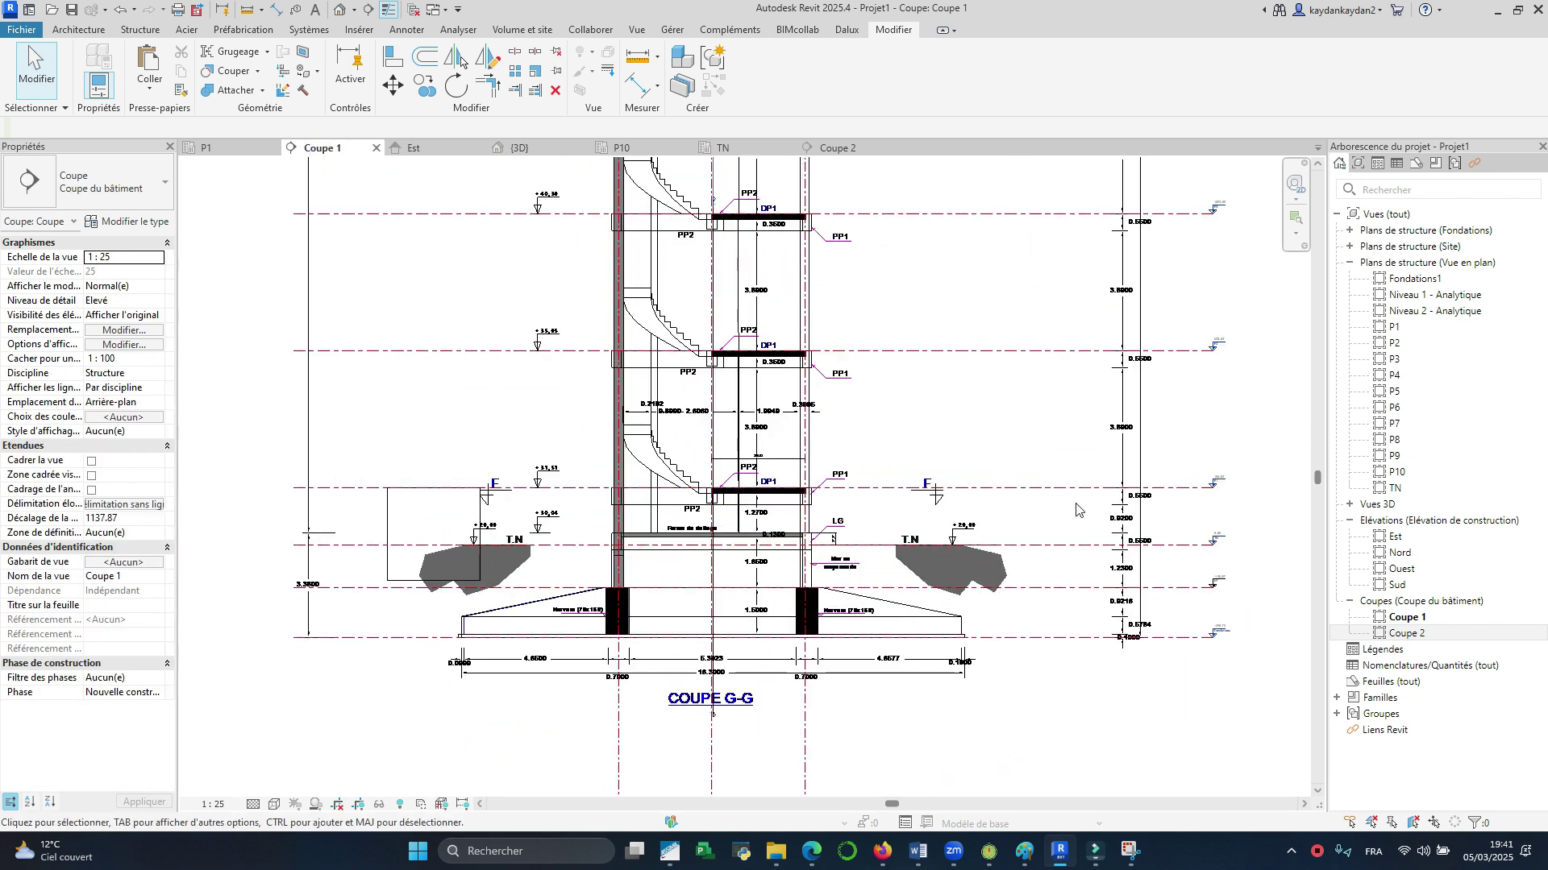
scroll(879, 491, up, 3)
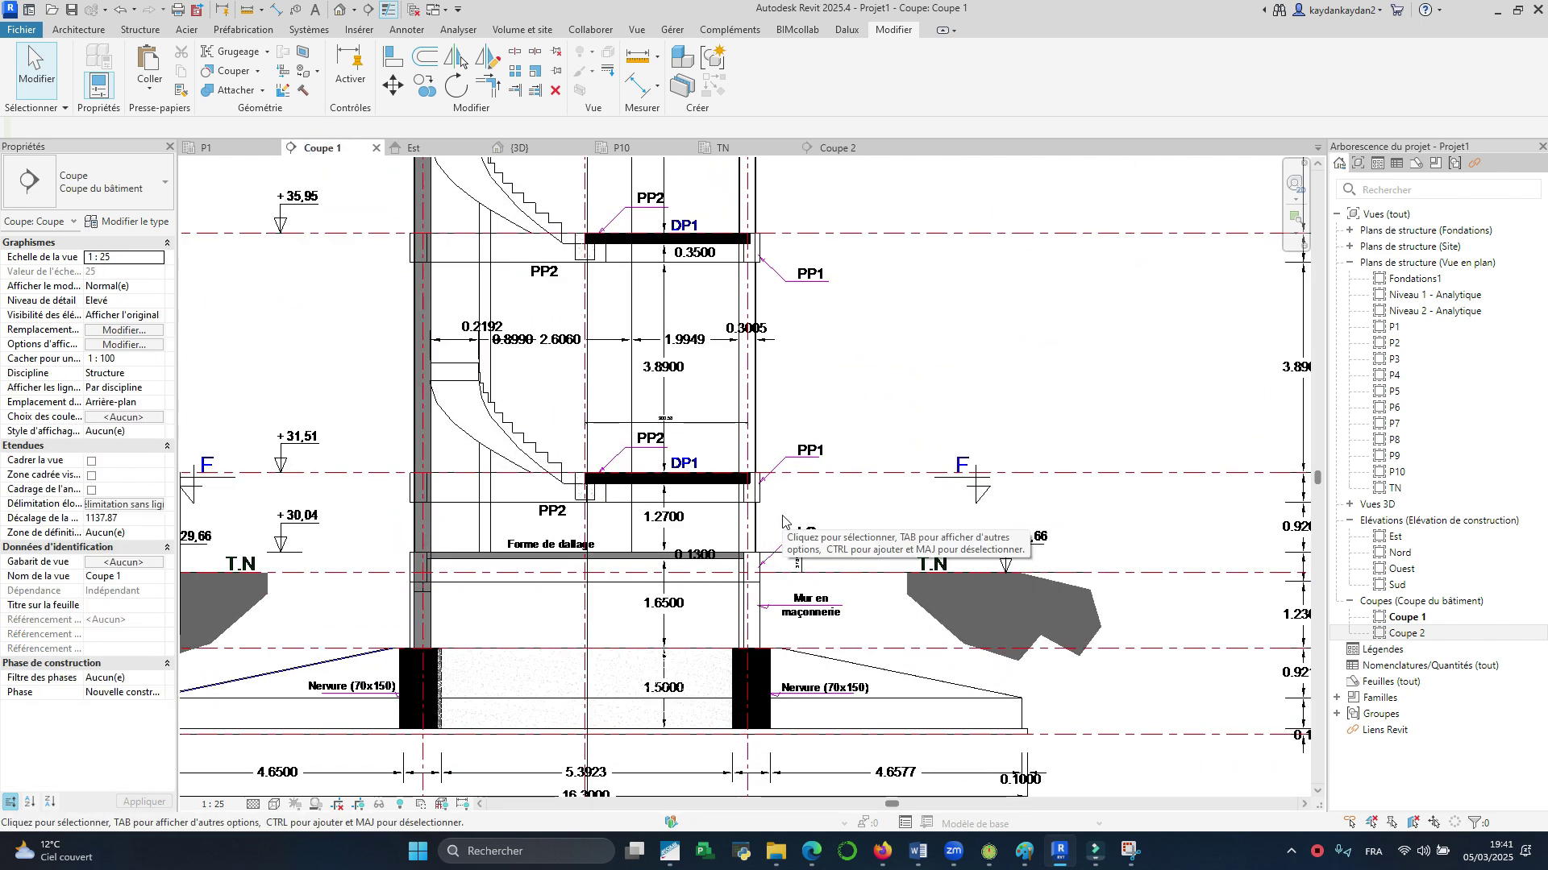
scroll(657, 484, down, 2)
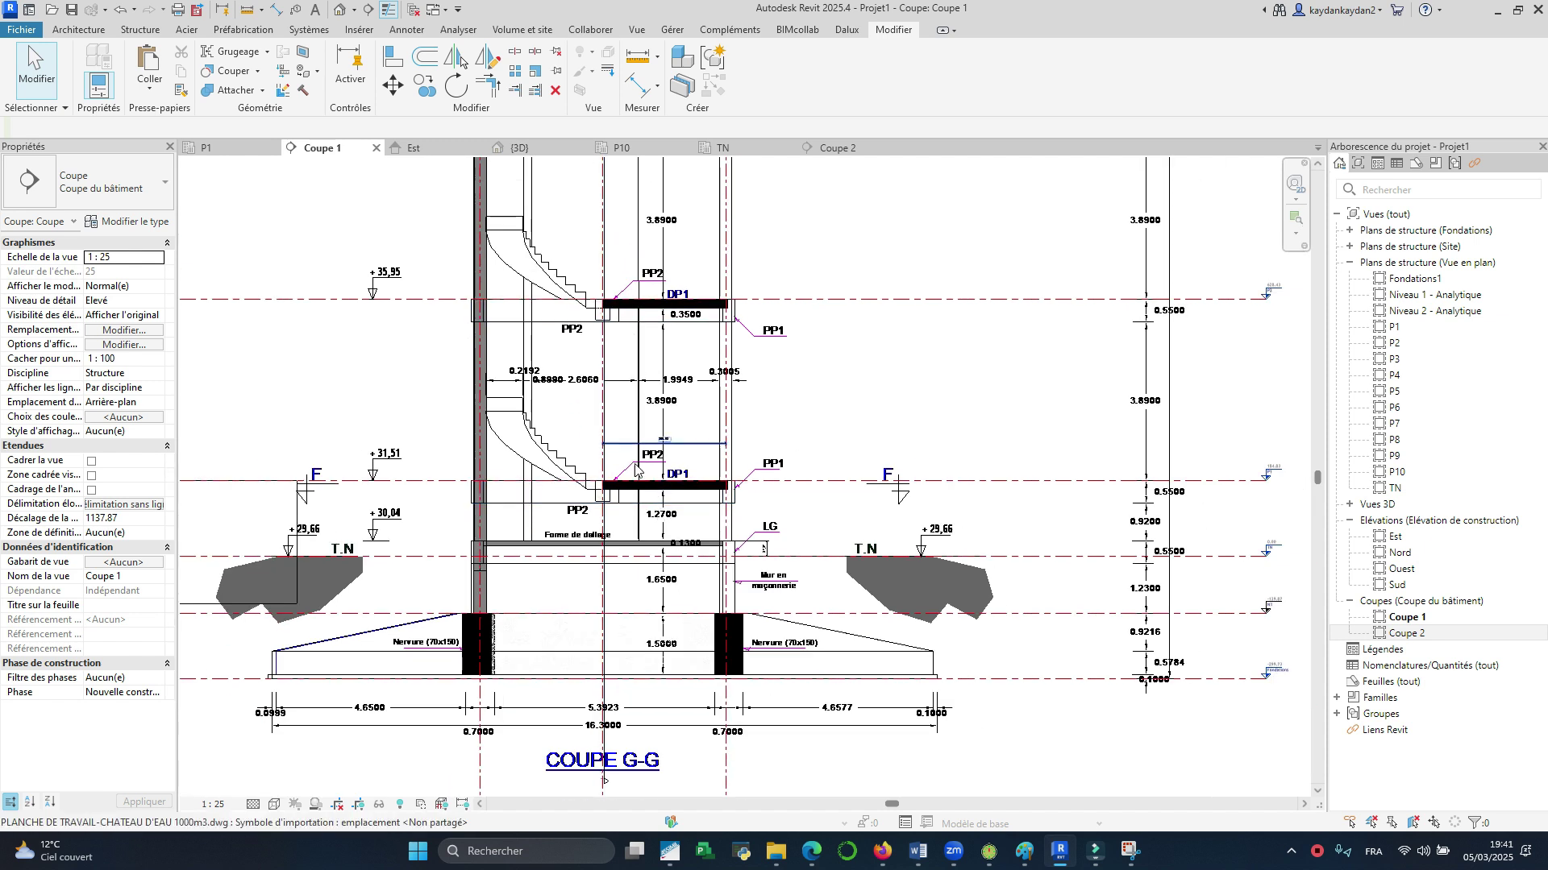
scroll(624, 483, down, 2)
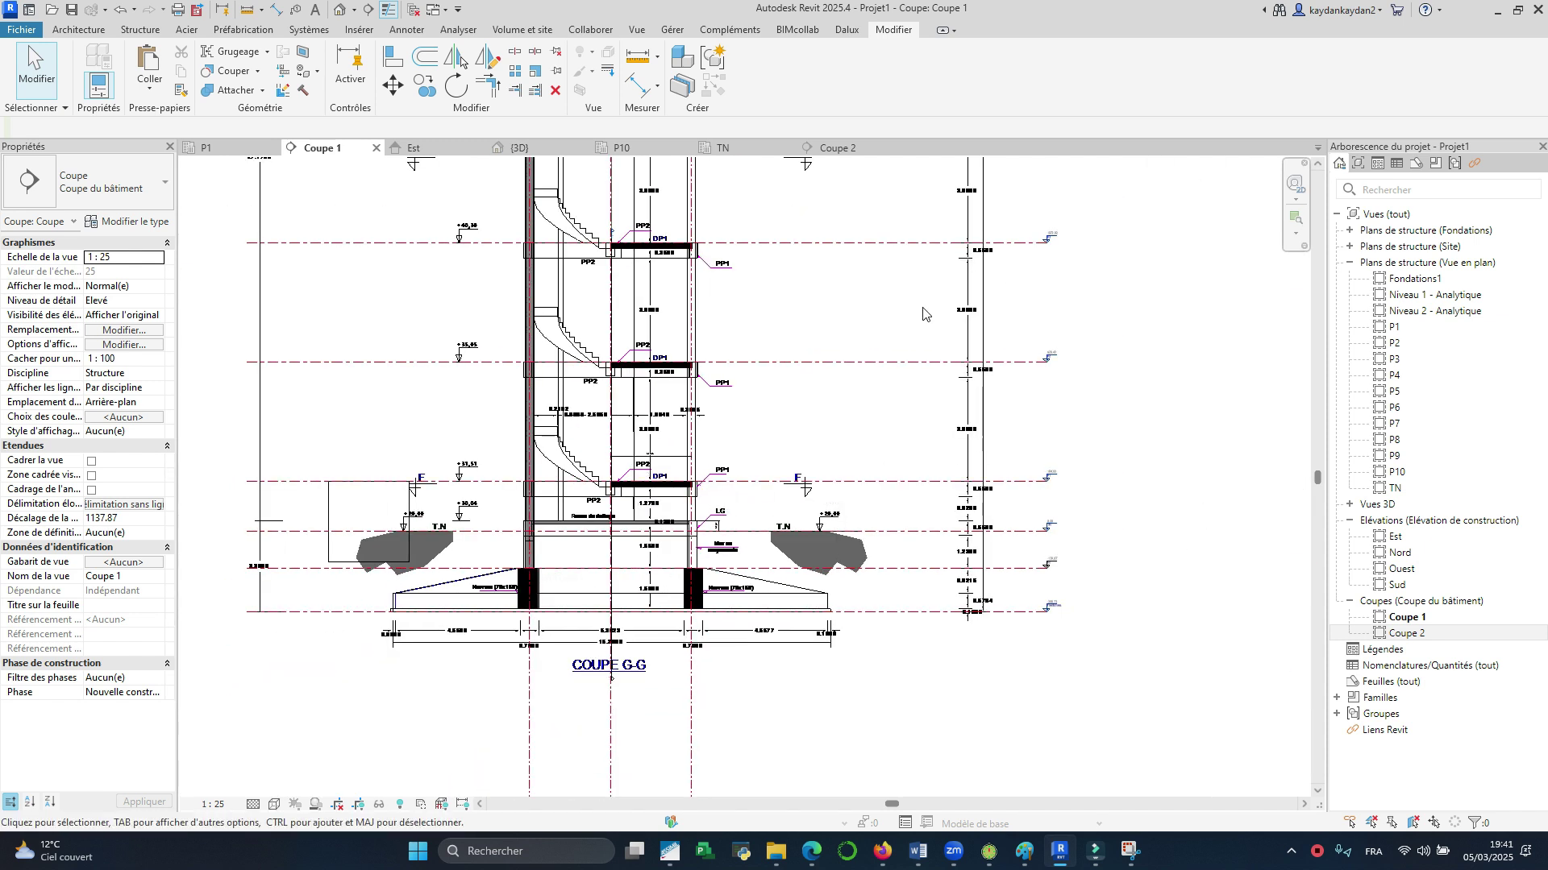
scroll(886, 473, up, 3)
scroll(964, 582, down, 3)
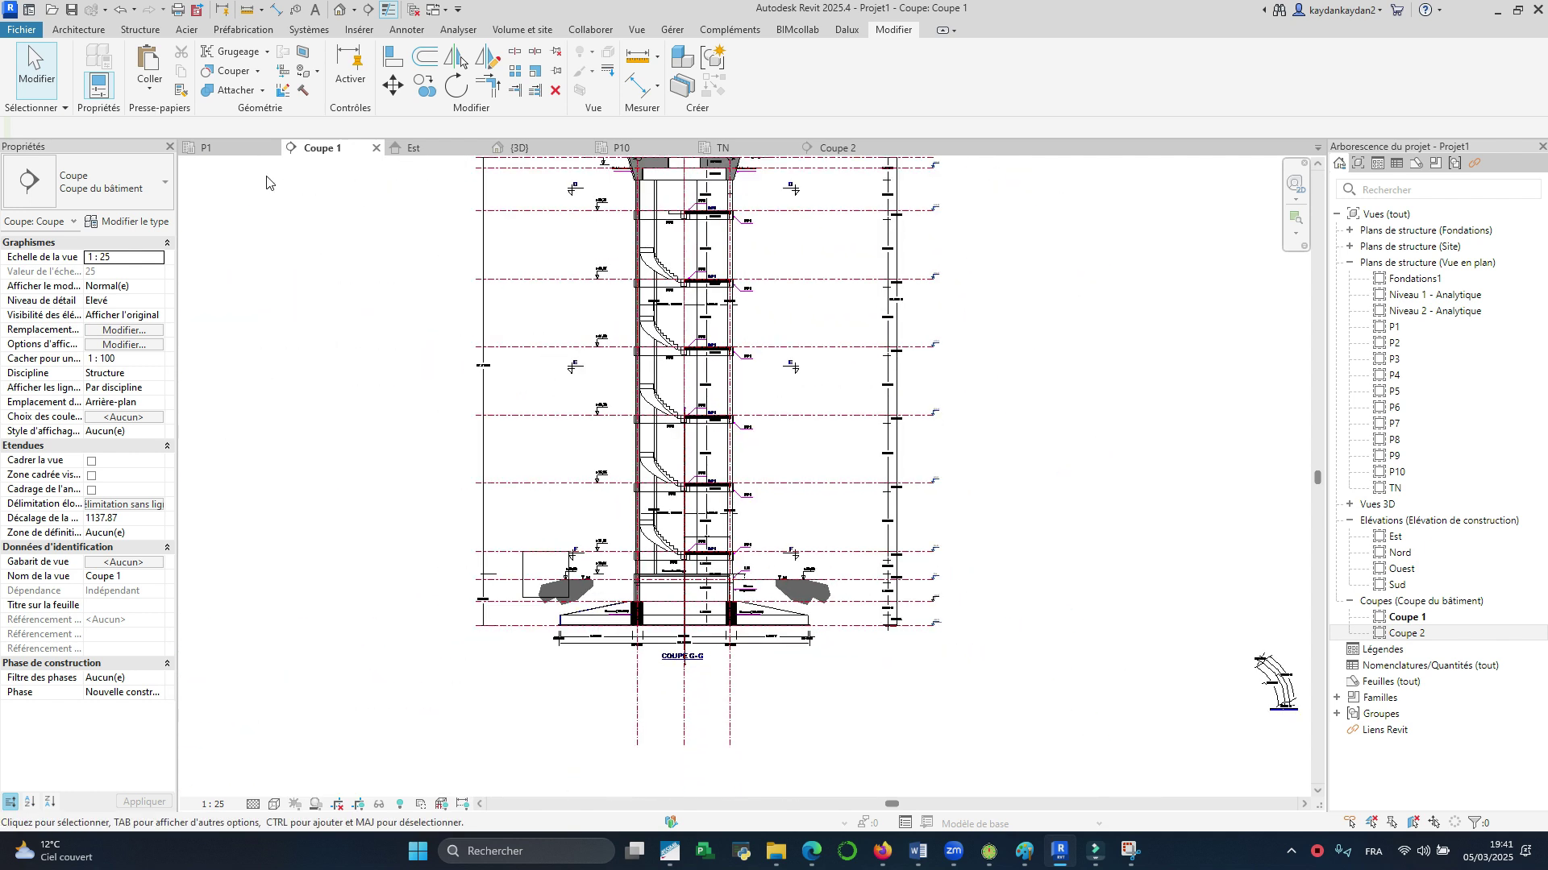
Step: Set the P1 structural plan to the Elevé detail level and a 1:50 scale
click(227, 150)
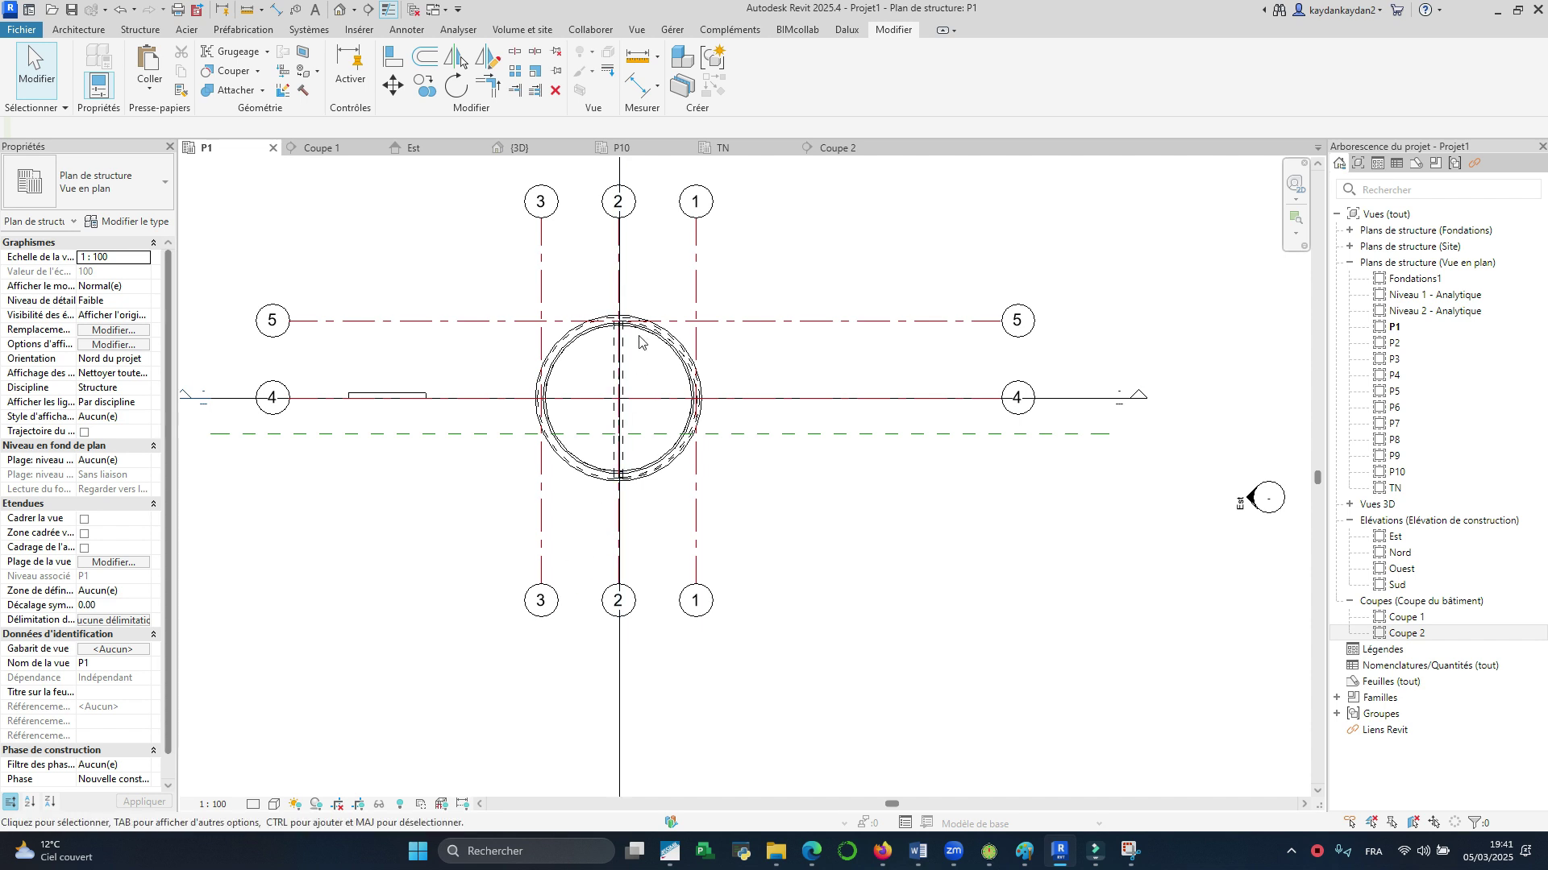
scroll(634, 312, up, 3)
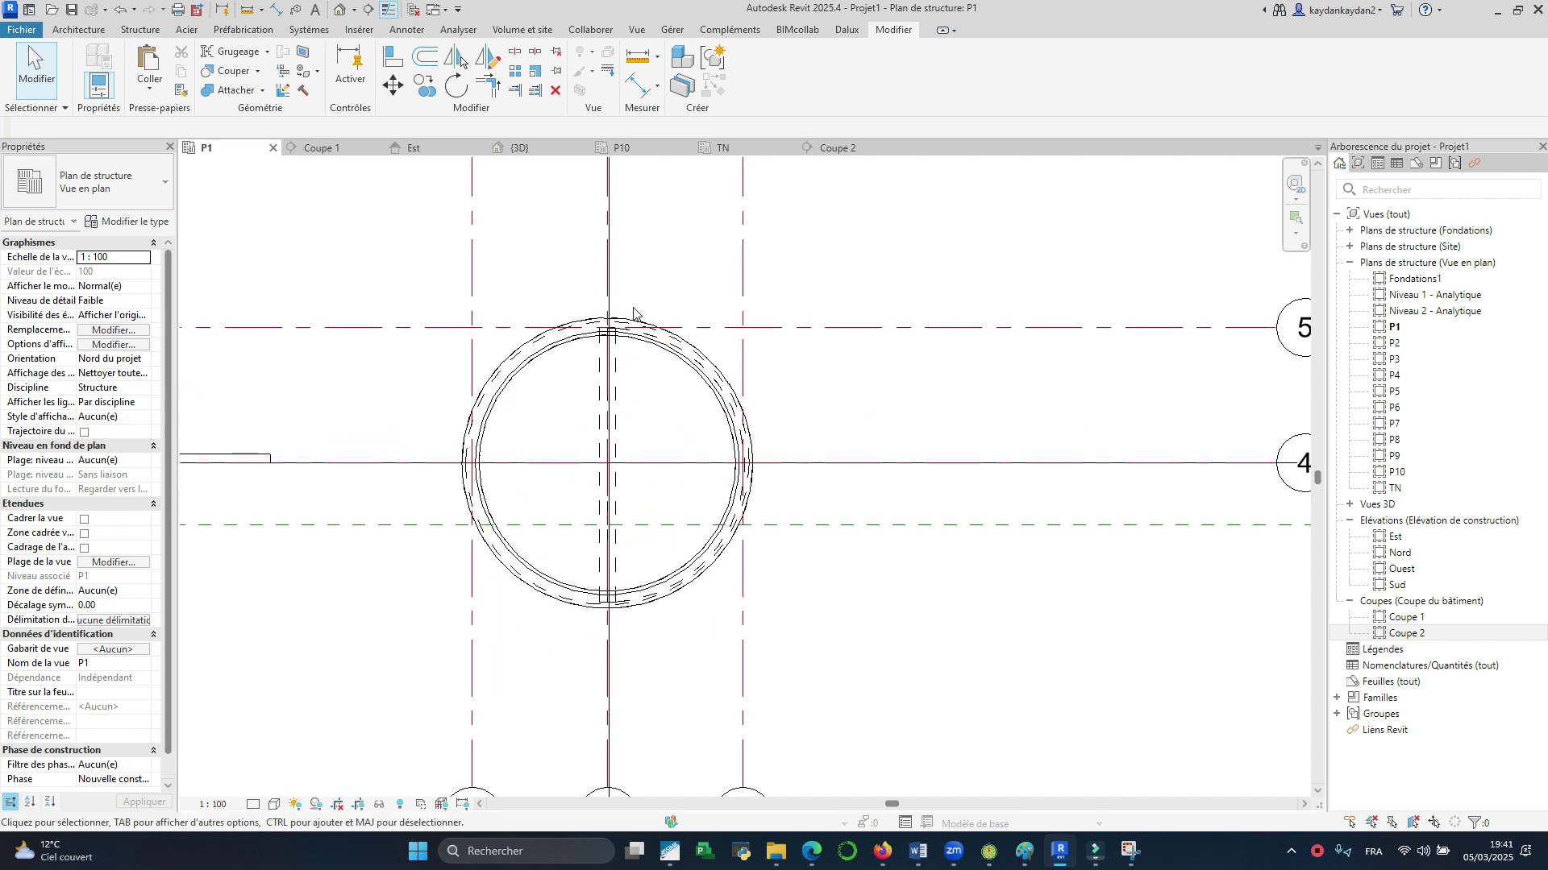
click(253, 804)
click(266, 784)
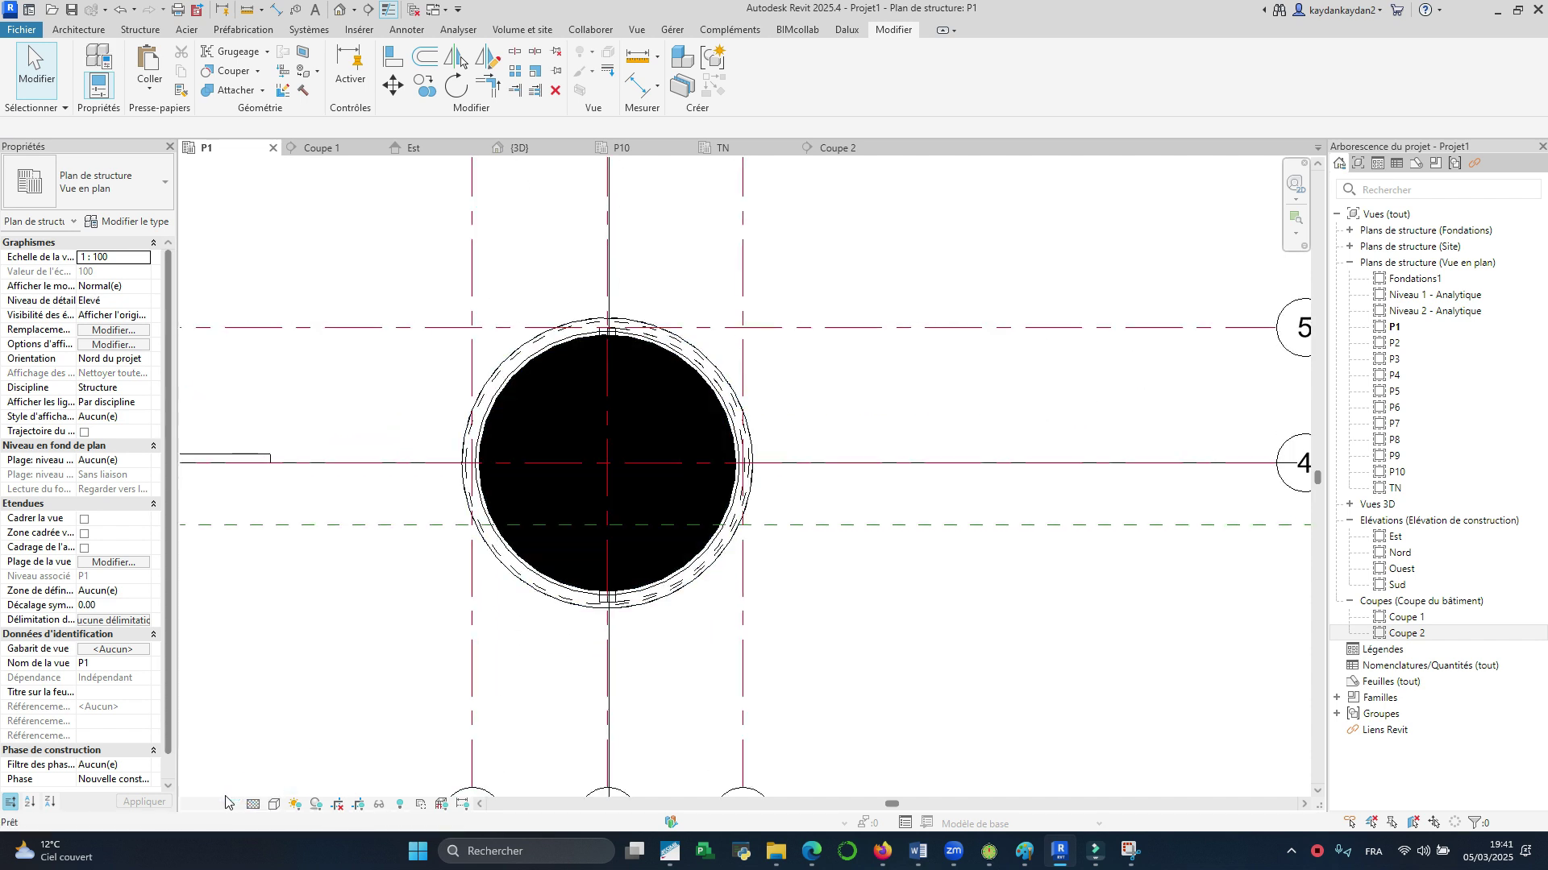
click(224, 805)
click(225, 680)
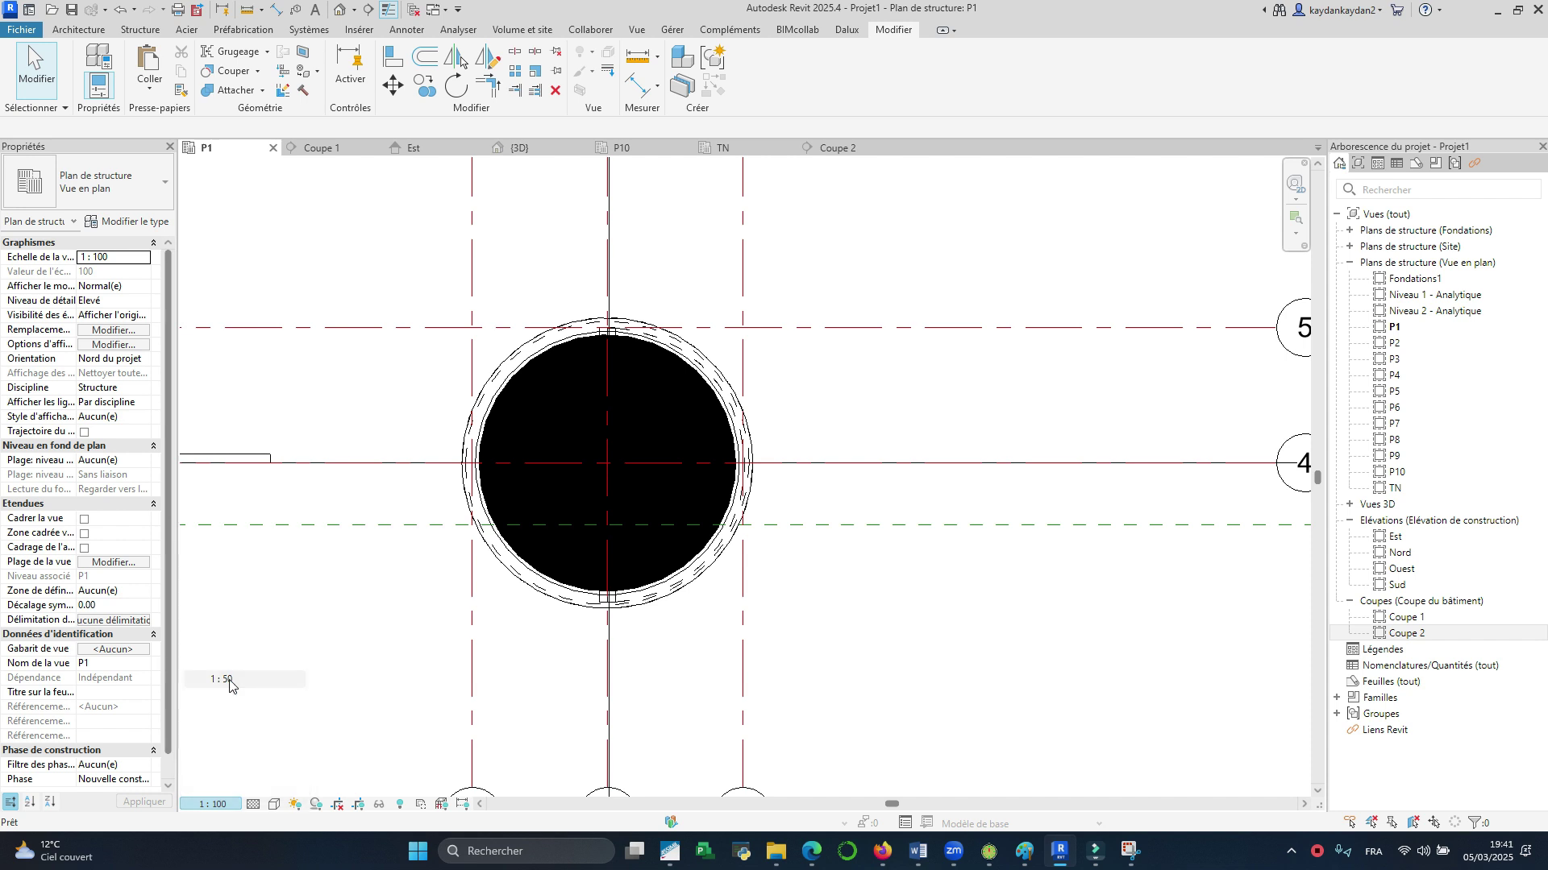
click(274, 805)
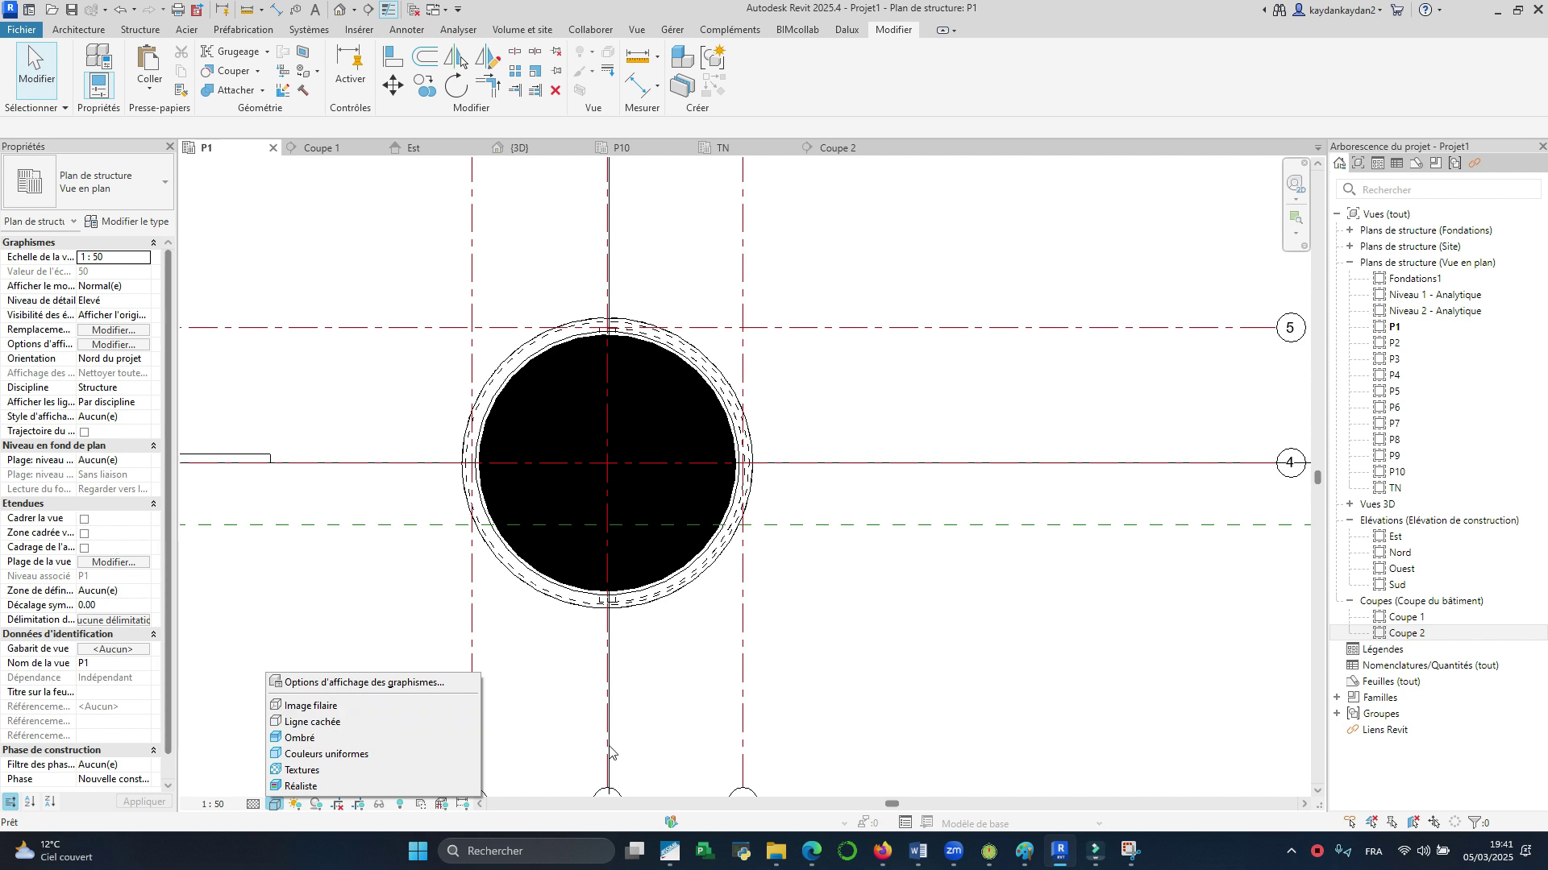
click(949, 694)
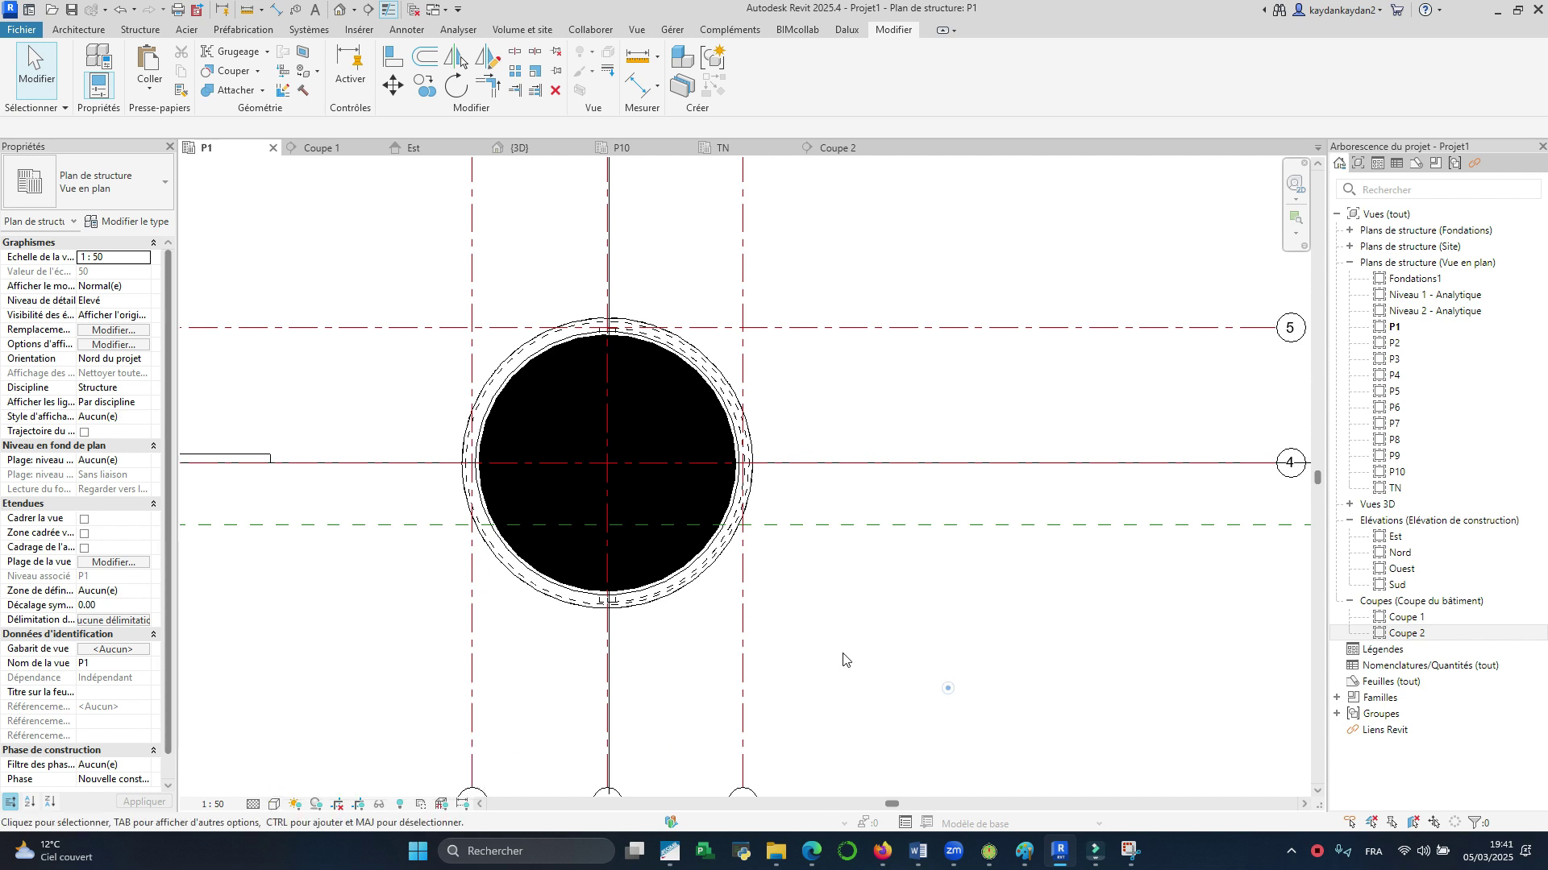
Step: Set the background cut pattern of the Béton coulé sur place - C25 material to <Aucun>
click(493, 419)
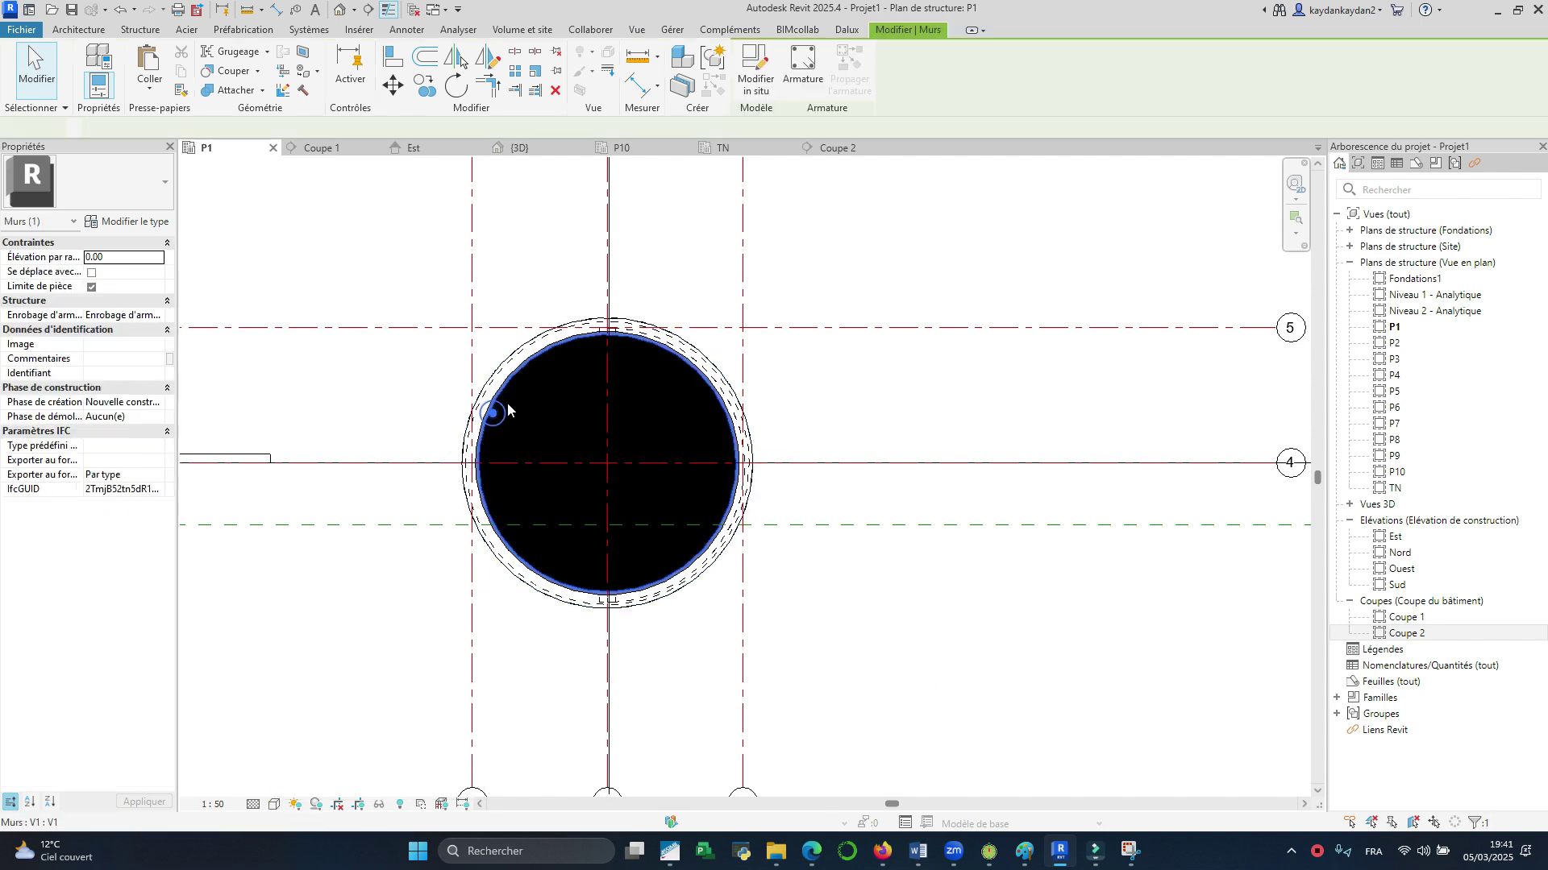
click(488, 328)
click(543, 227)
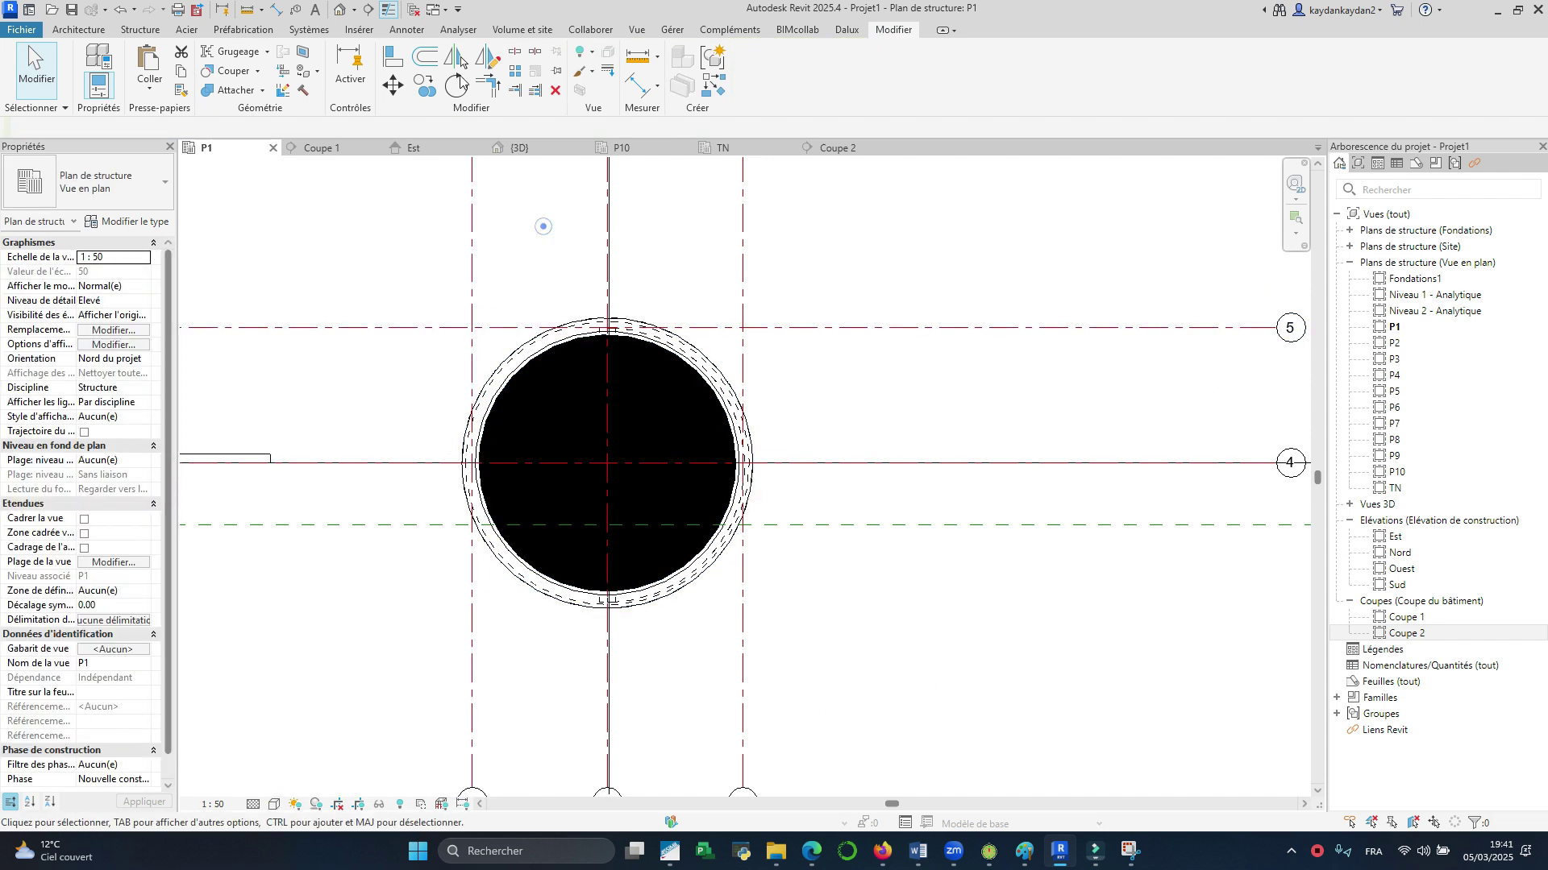
click(673, 31)
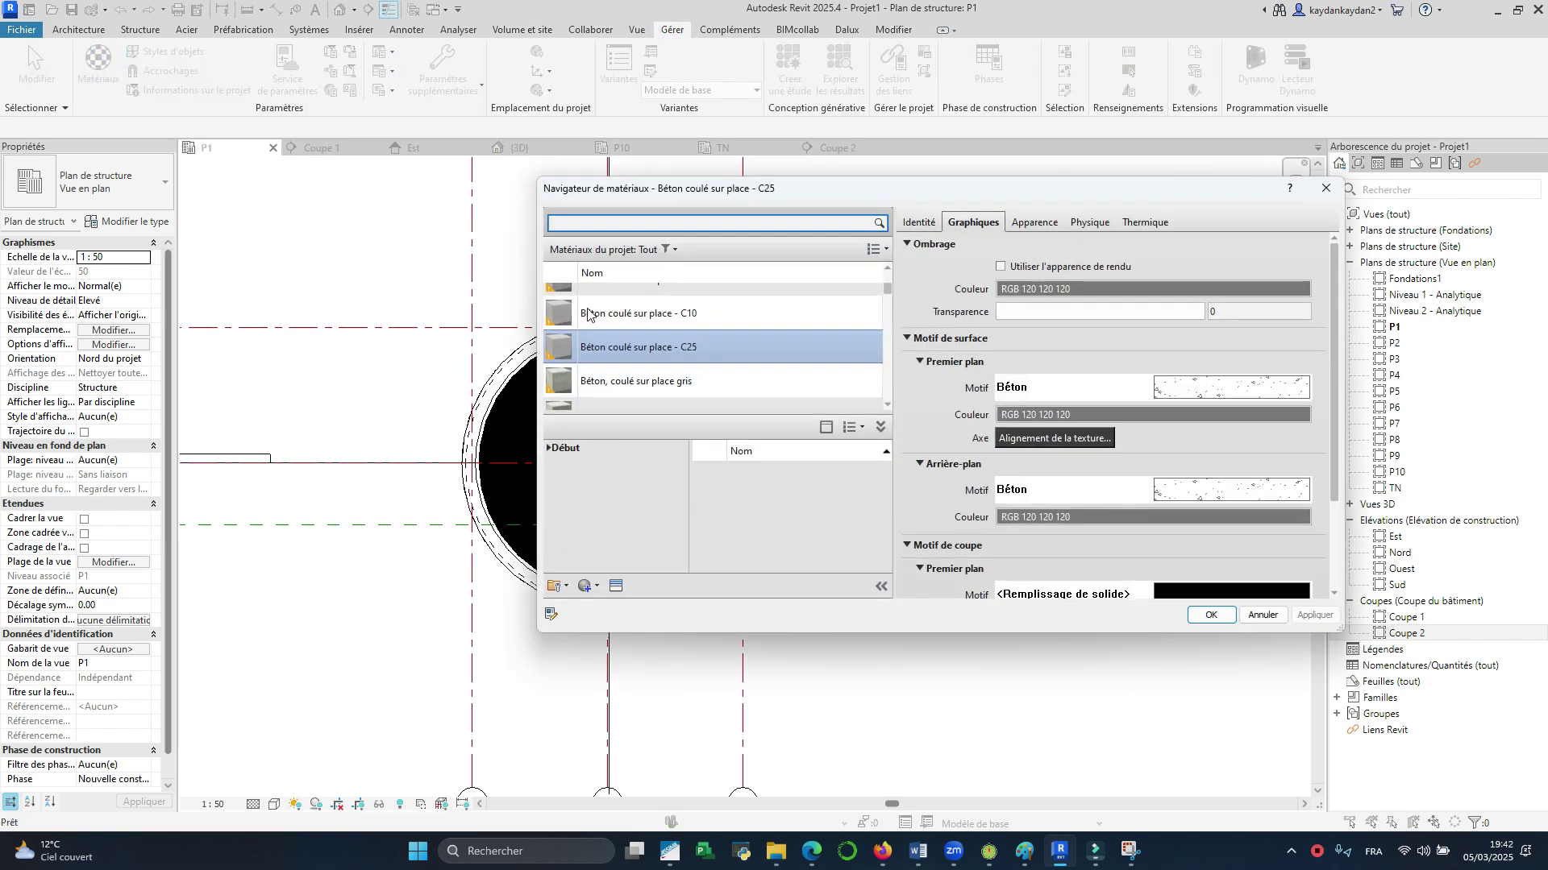
scroll(1249, 474, down, 3)
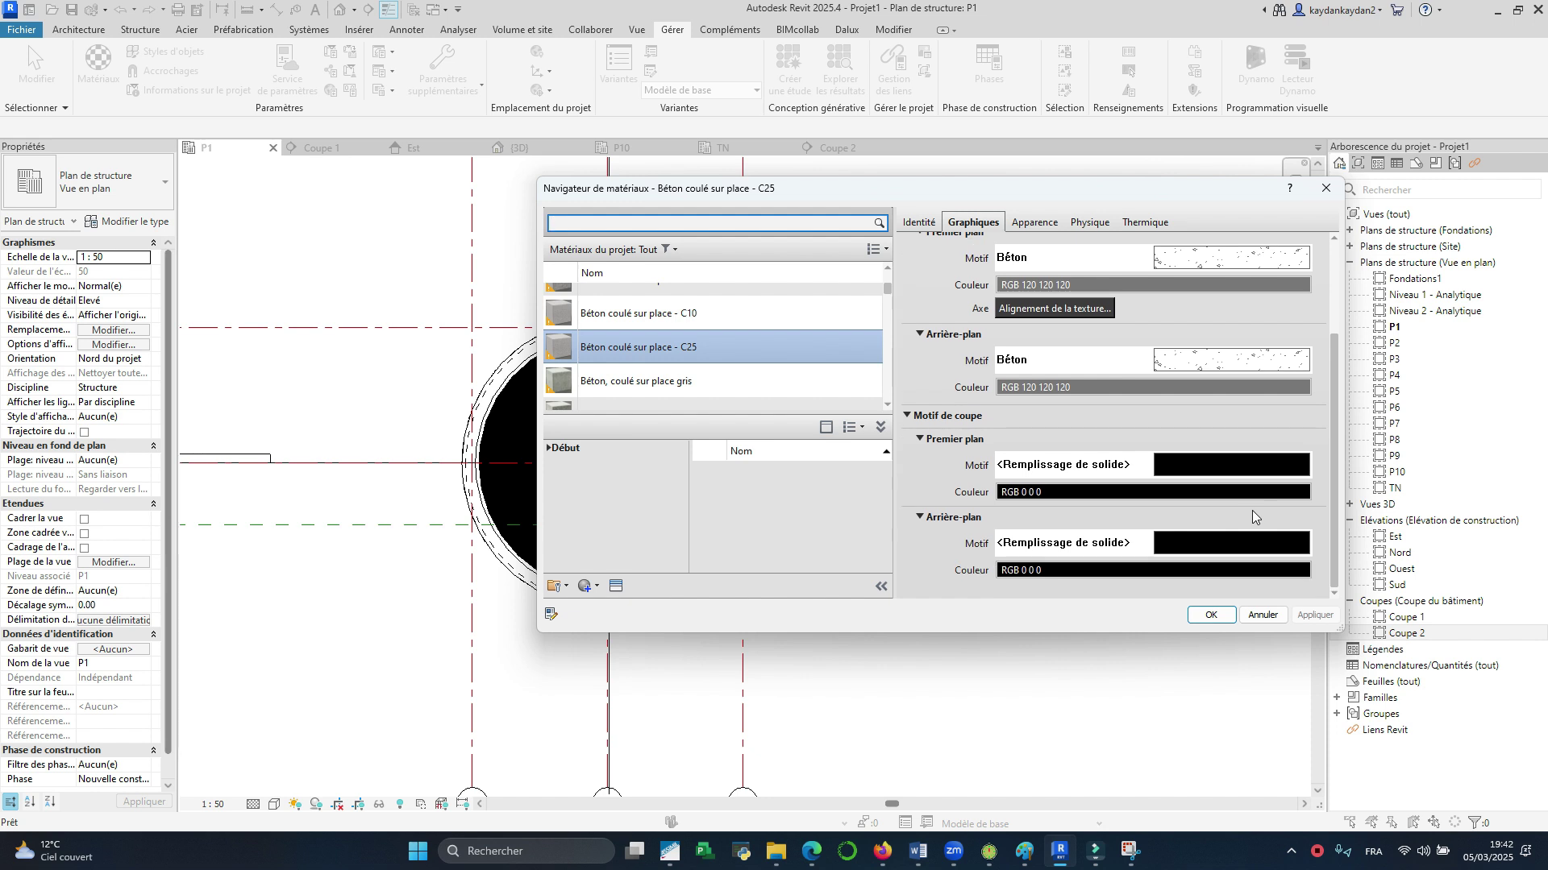
click(1221, 539)
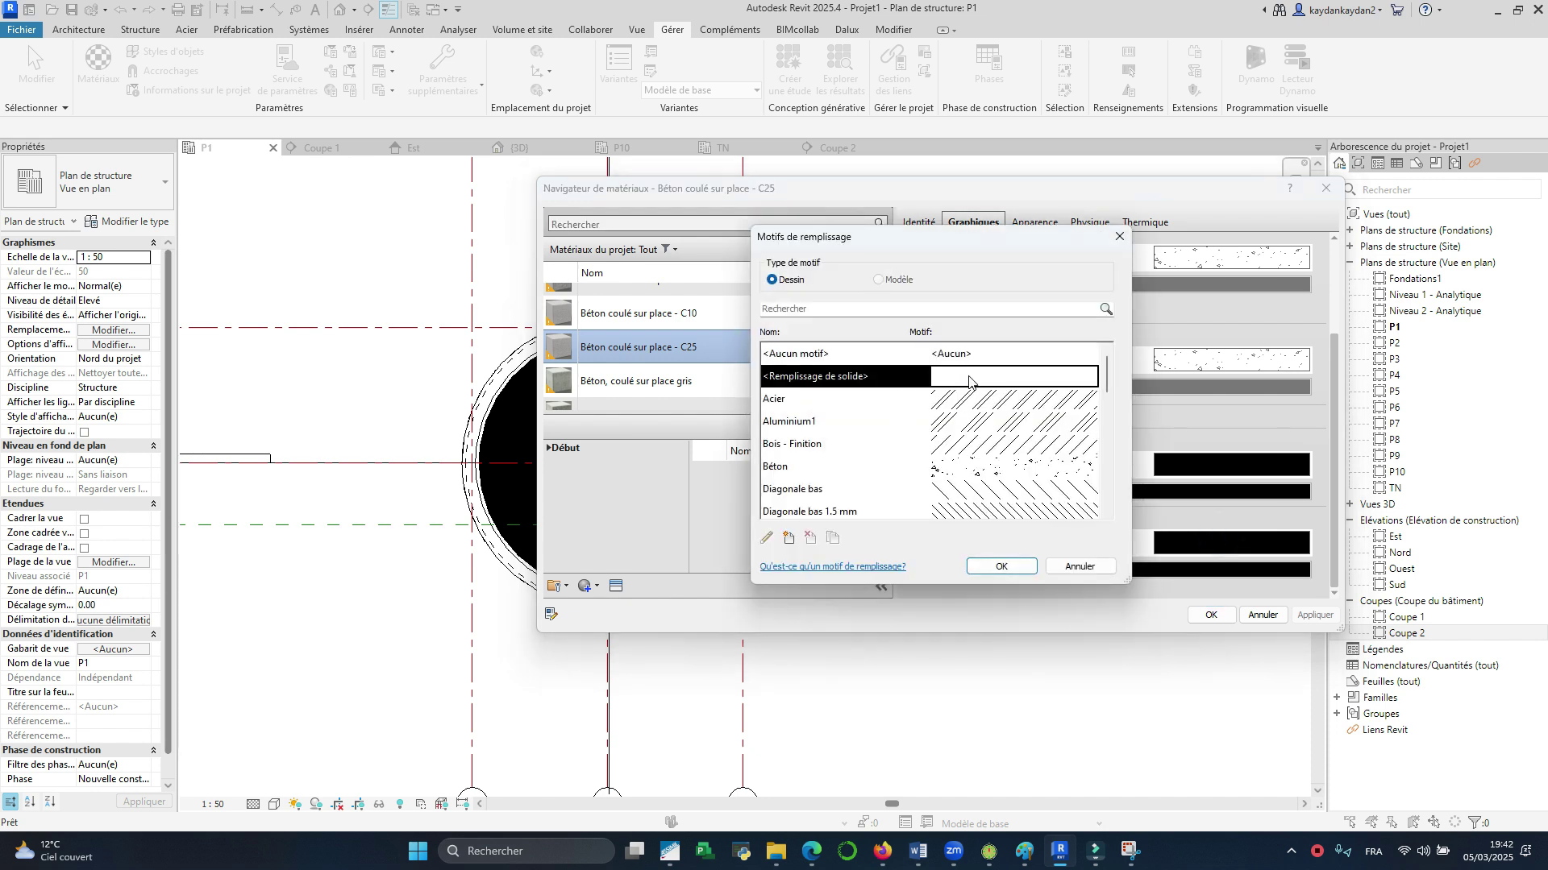
click(951, 355)
click(1002, 568)
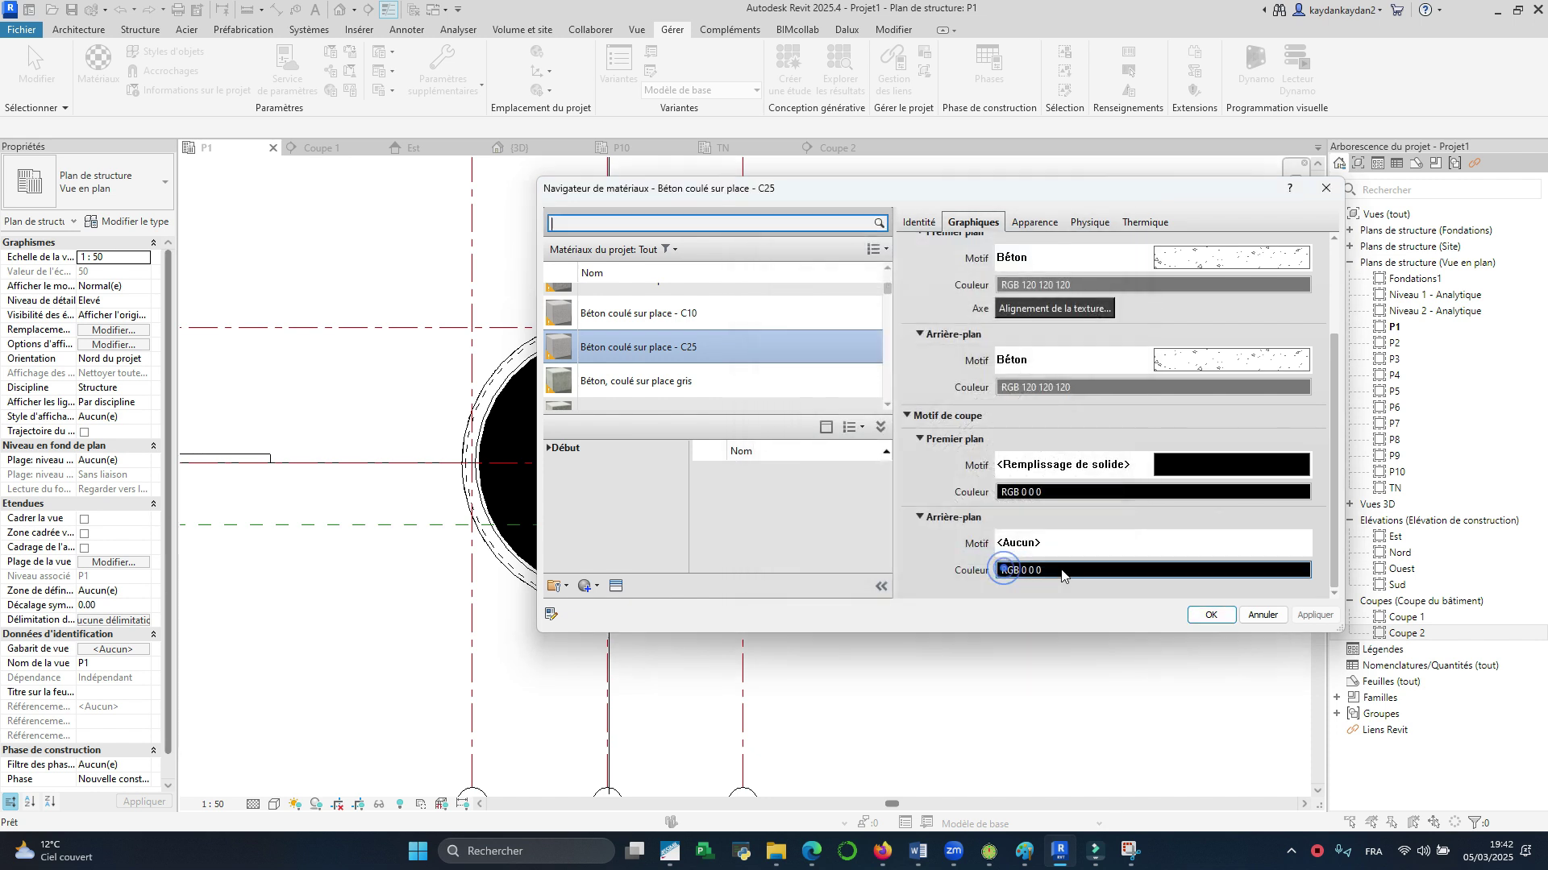
click(1312, 616)
click(1216, 615)
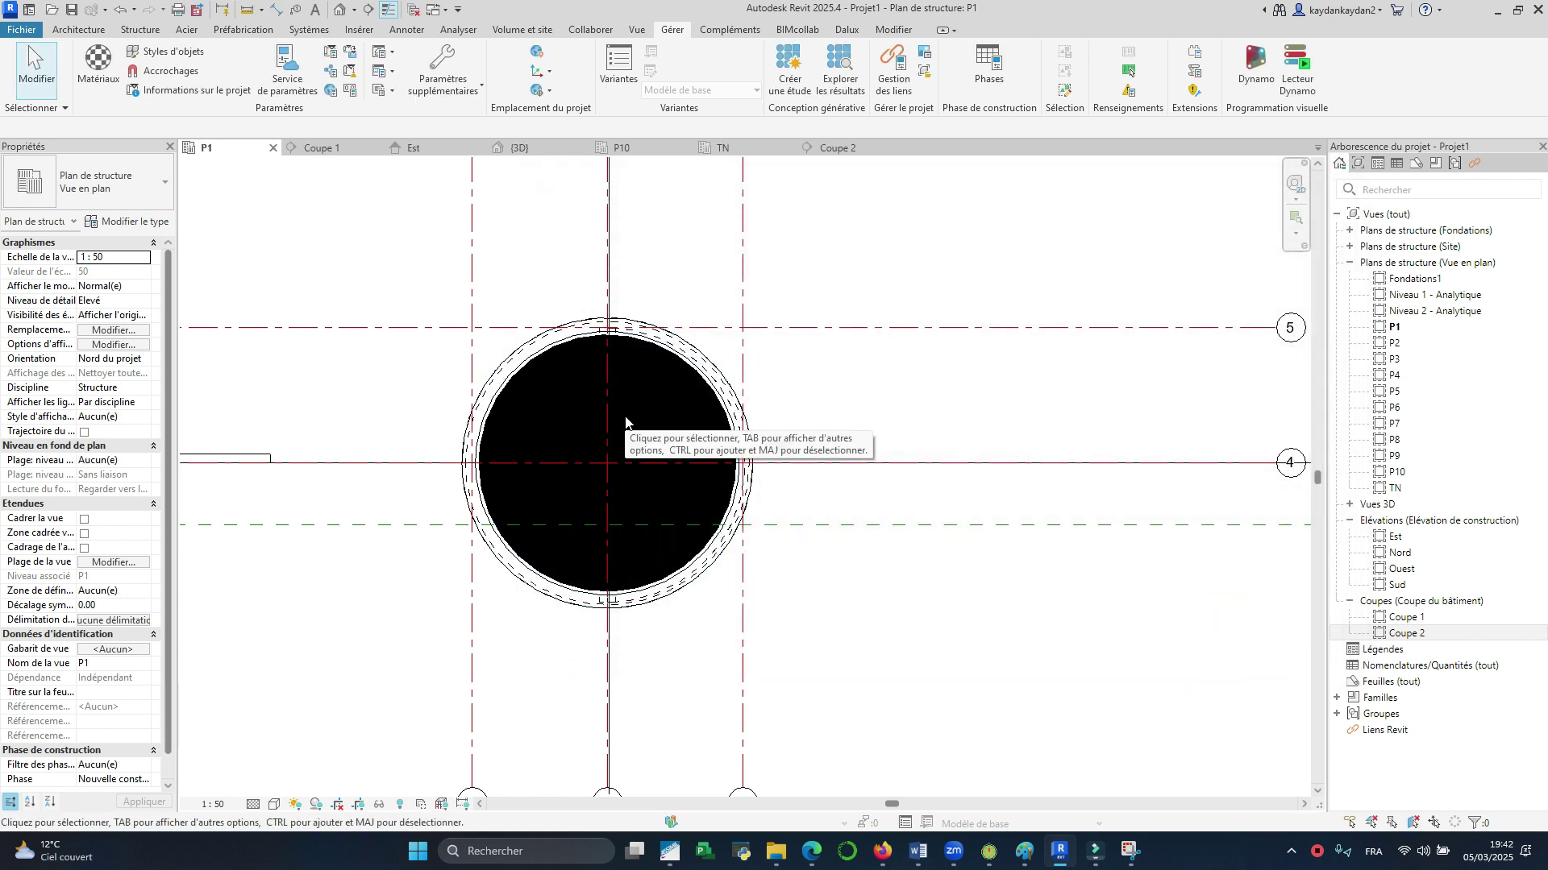
Step: Set the background cut pattern colour of the Béton coulé sur place - C25 material to white, RGB 255 255 255
scroll(635, 492, down, 3)
scroll(593, 484, up, 3)
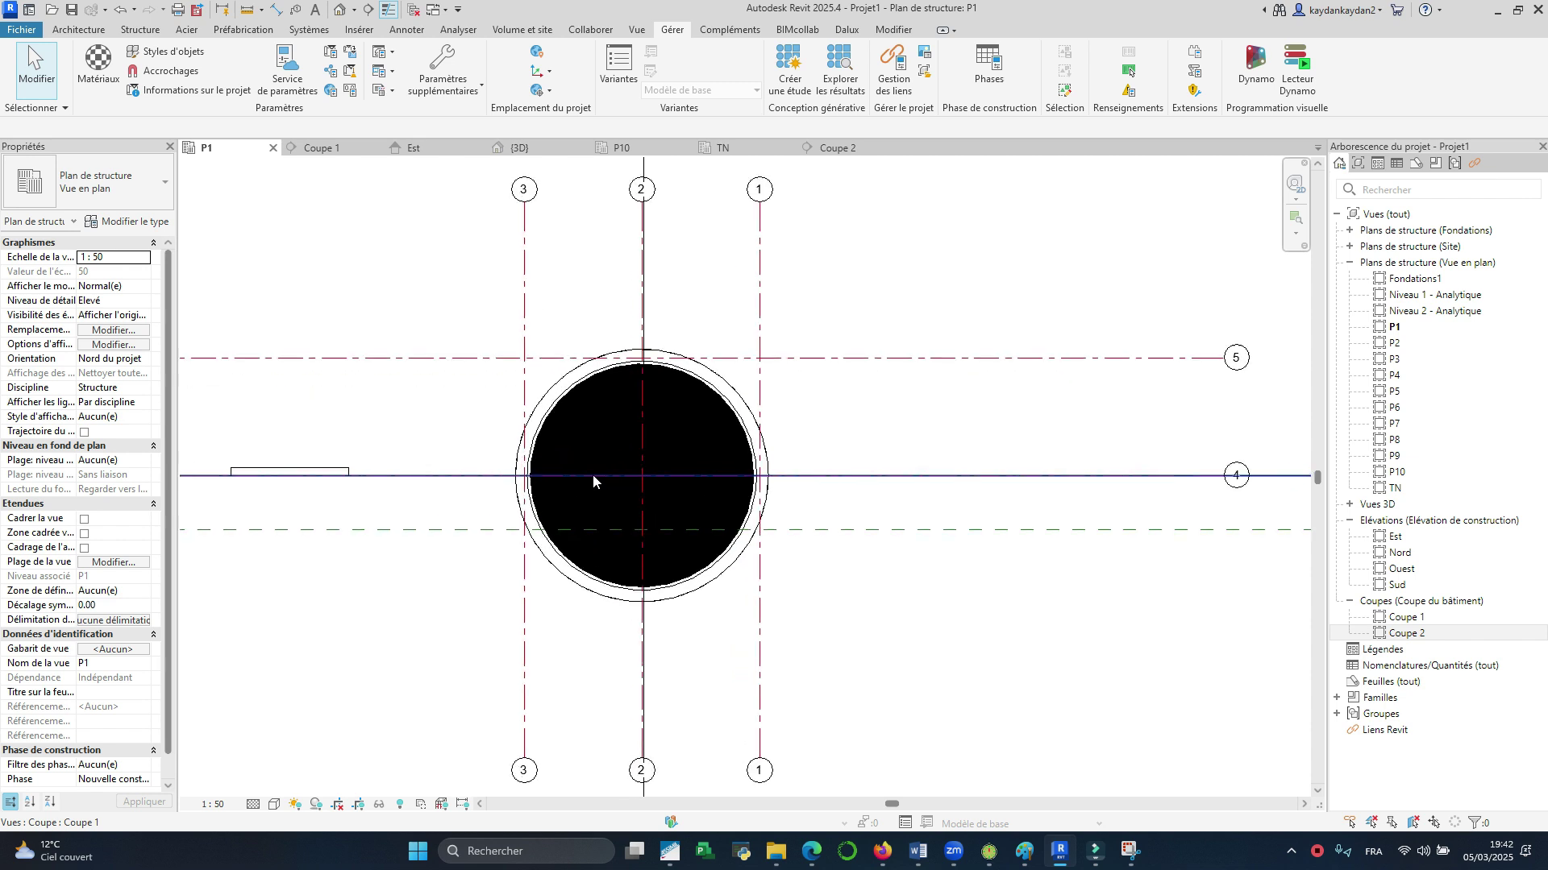
scroll(594, 481, up, 1)
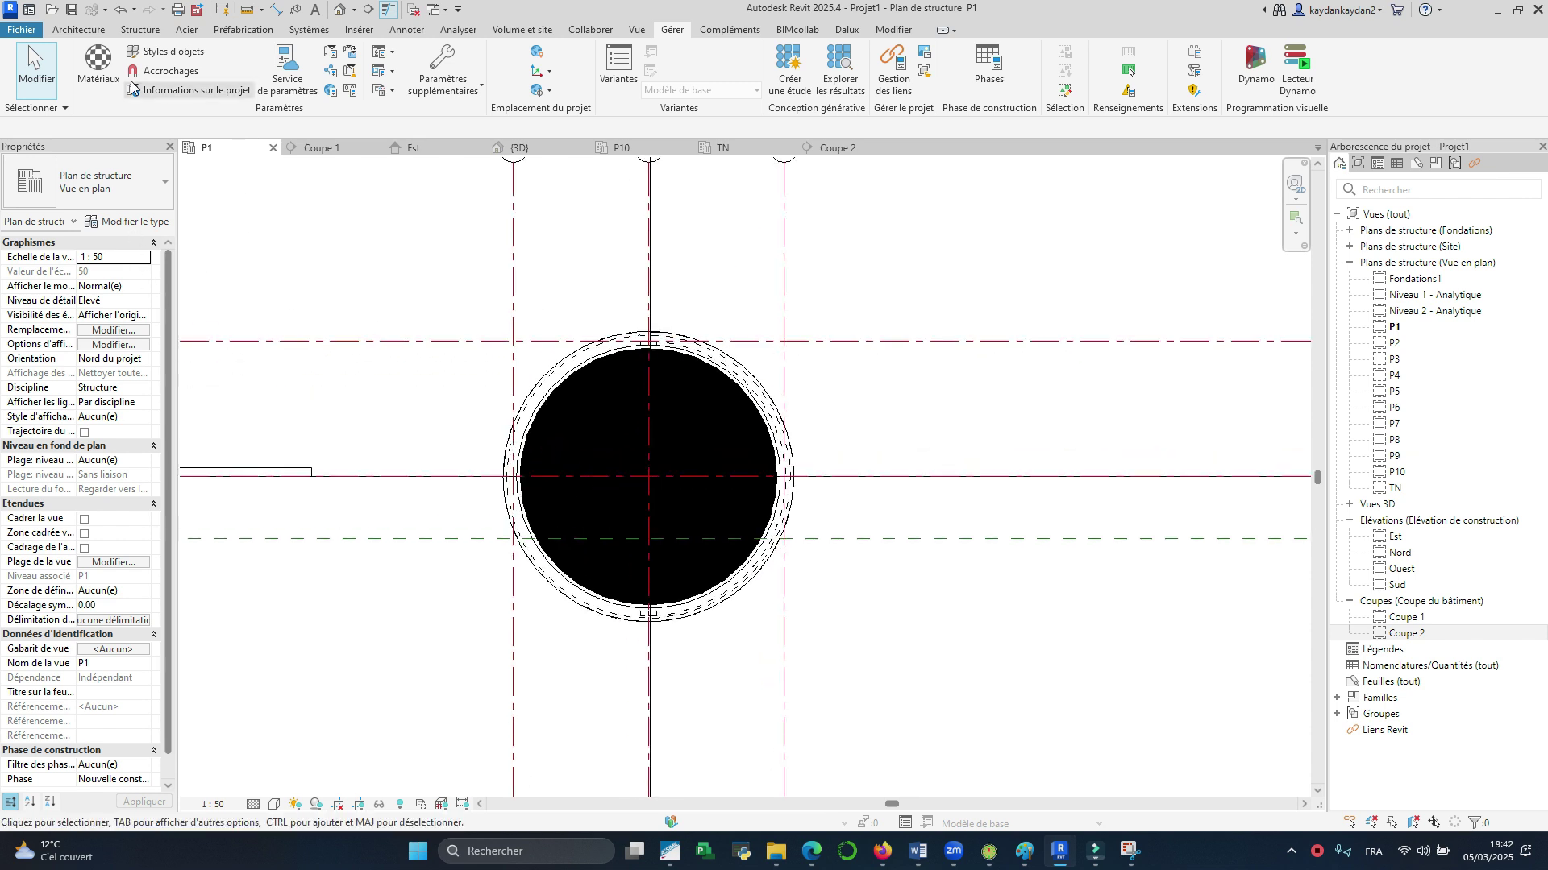
click(98, 63)
scroll(1106, 499, down, 5)
click(1103, 574)
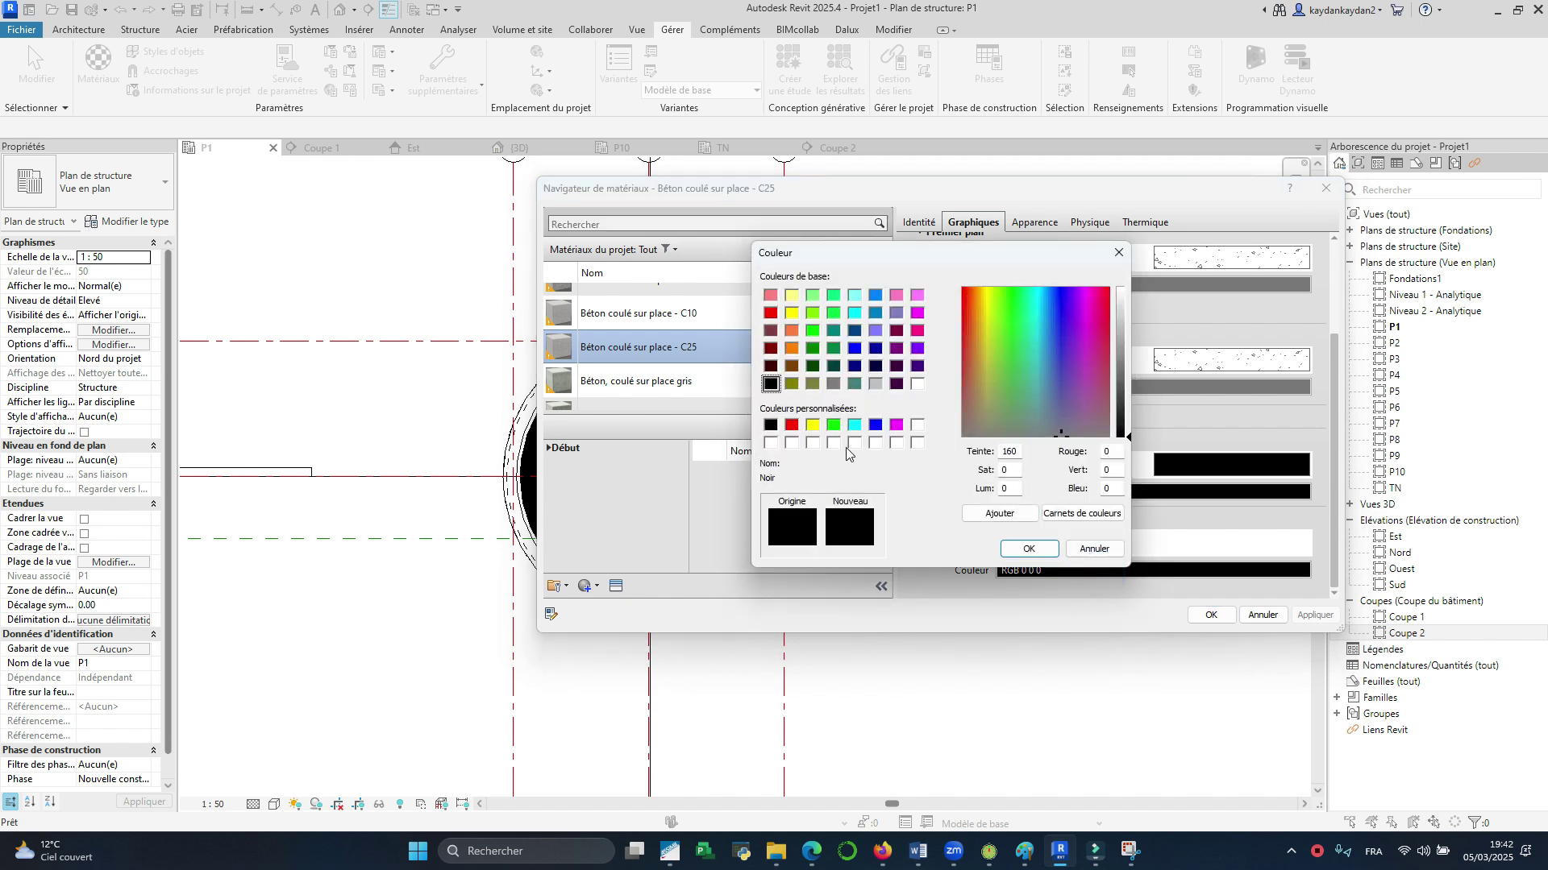
click(855, 443)
click(1037, 548)
click(1301, 615)
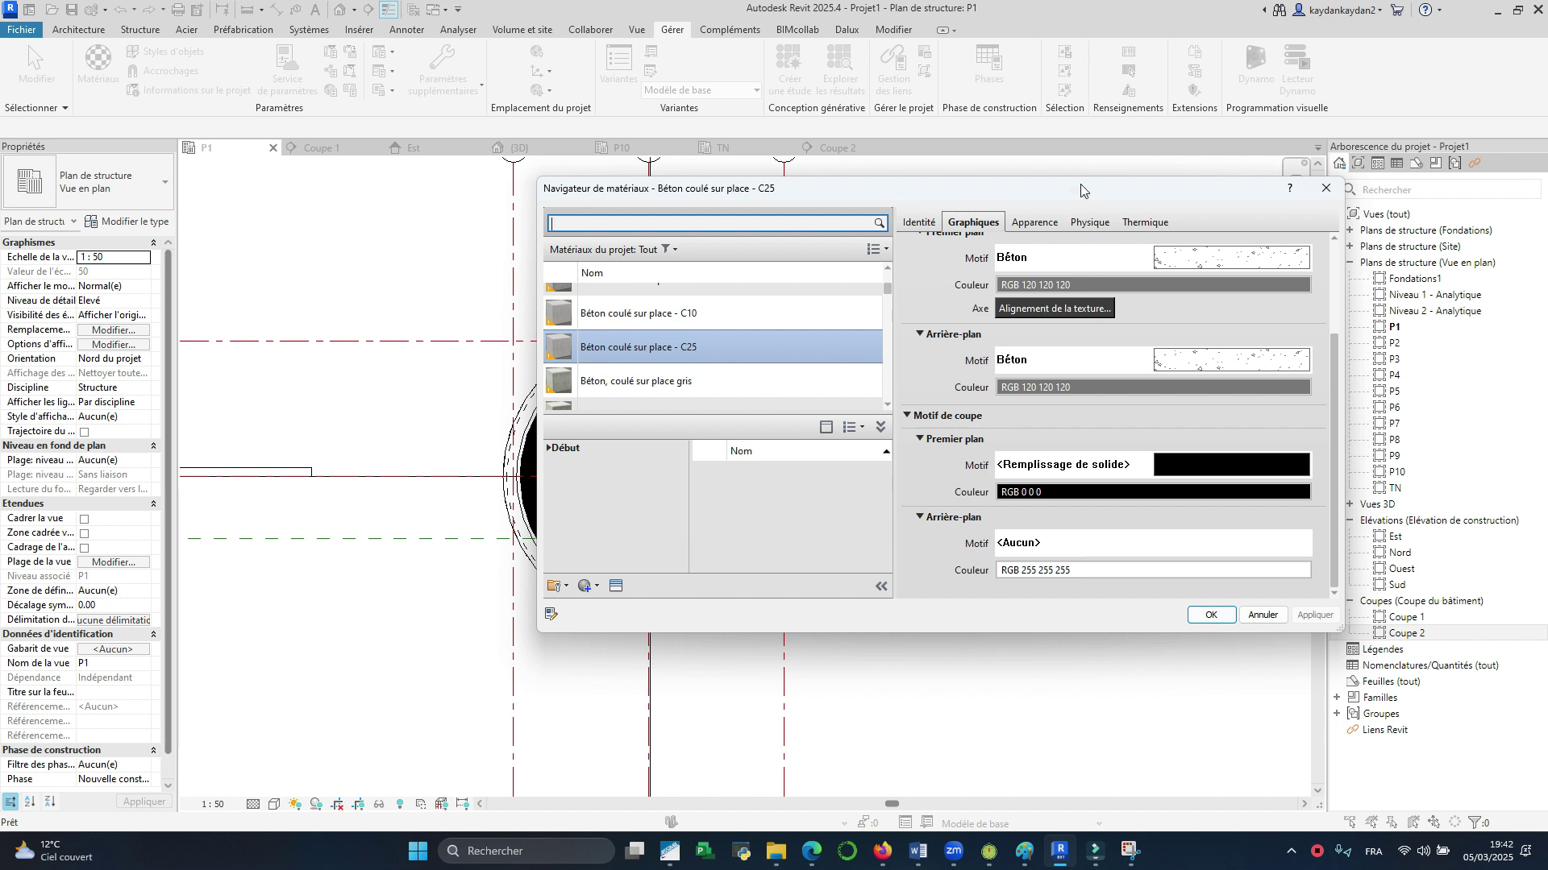
Step: Change the foreground cut pattern of the Béton coulé sur place - C25 material to Béton
drag(1072, 187, 938, 203)
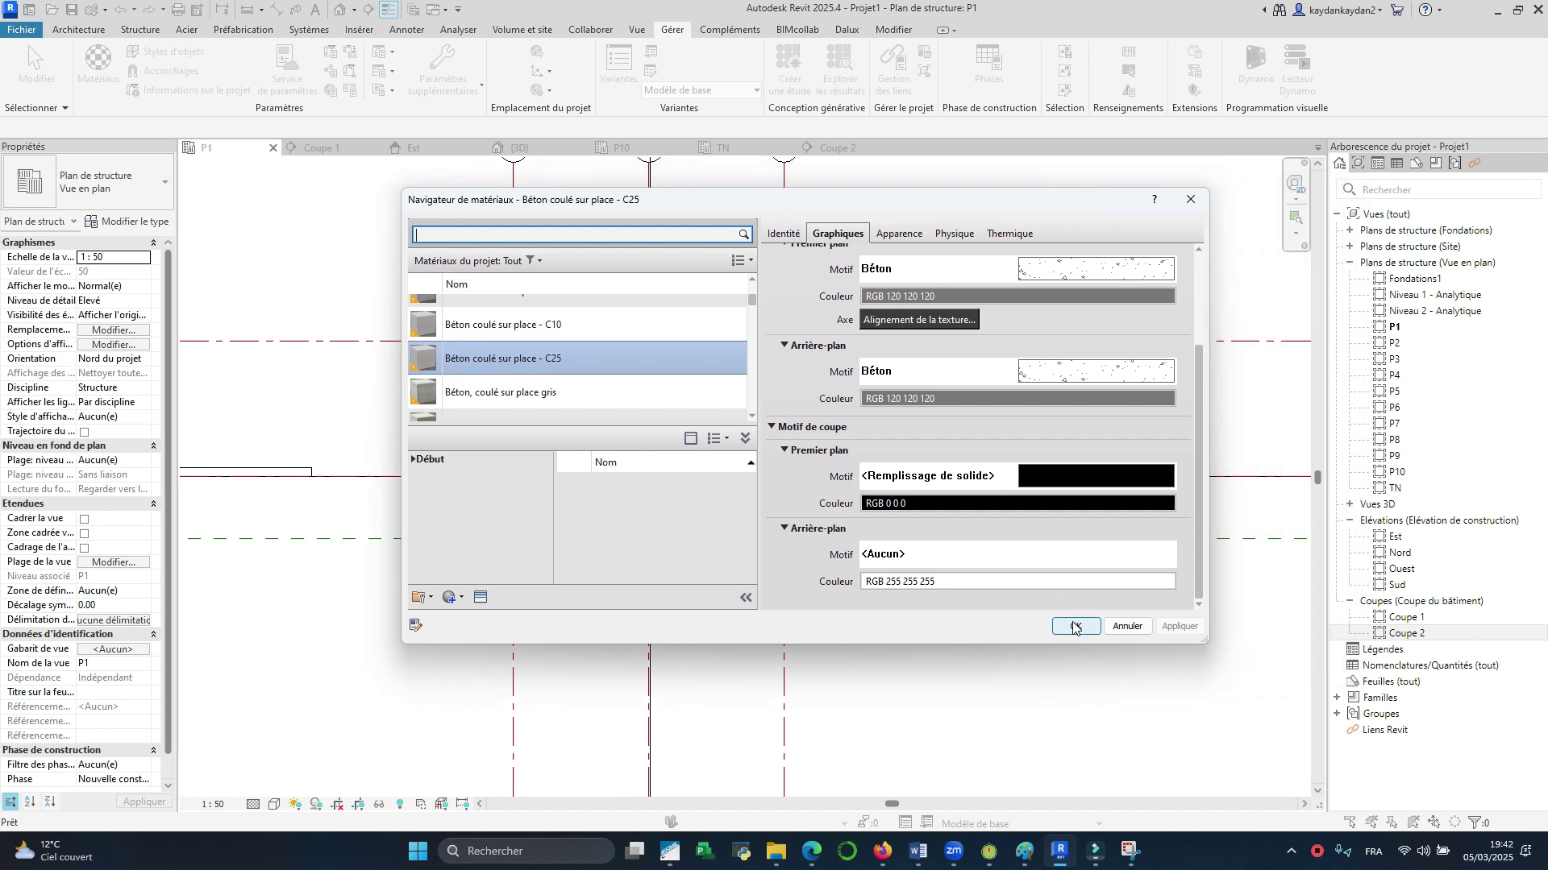
click(1096, 477)
click(890, 487)
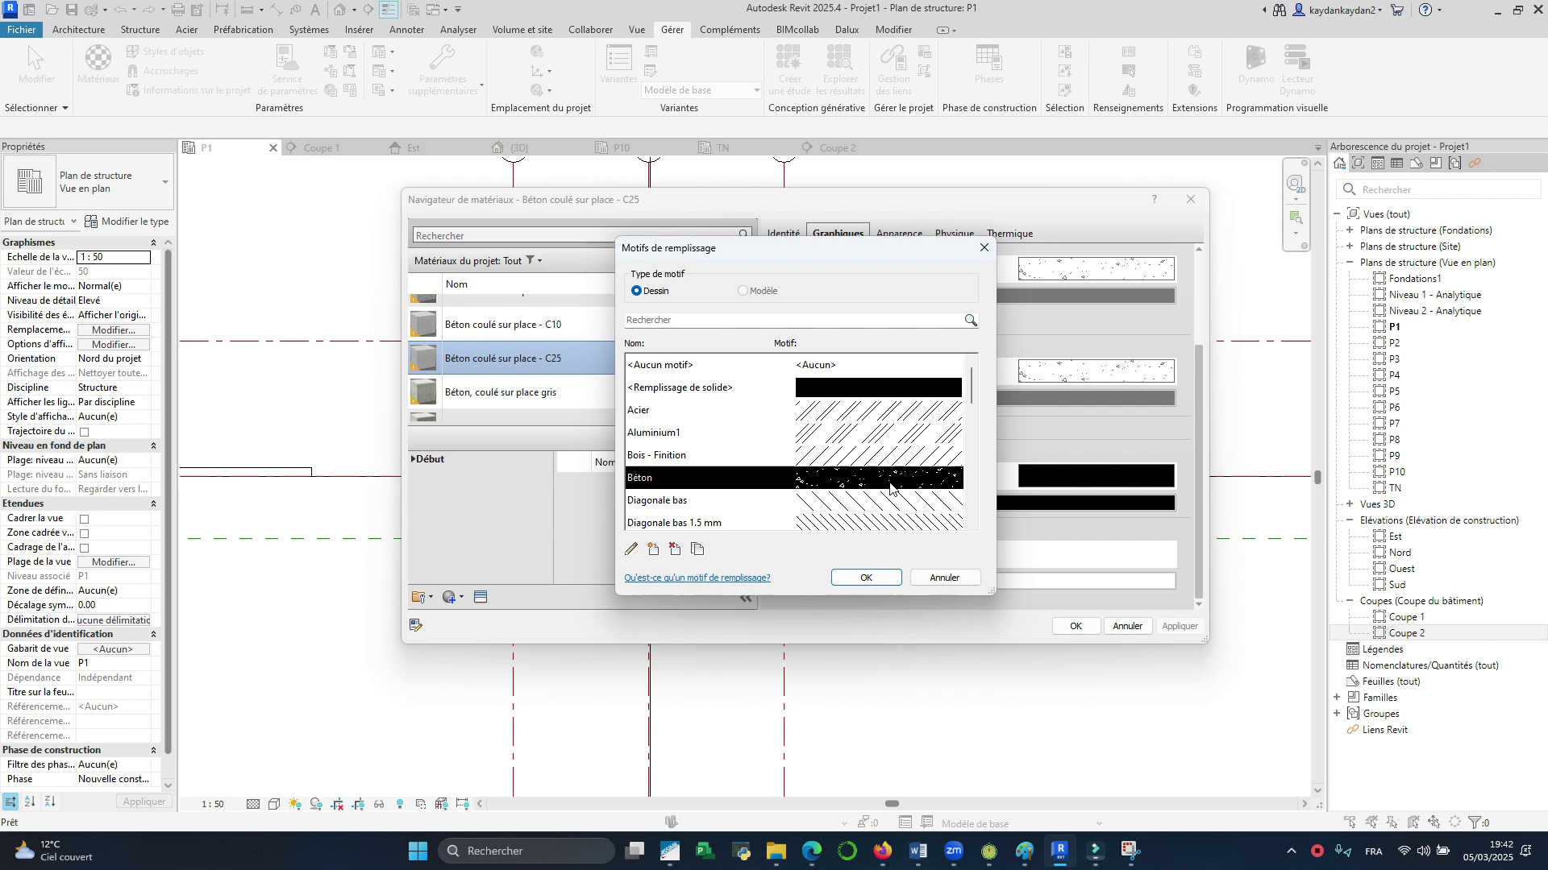
click(895, 577)
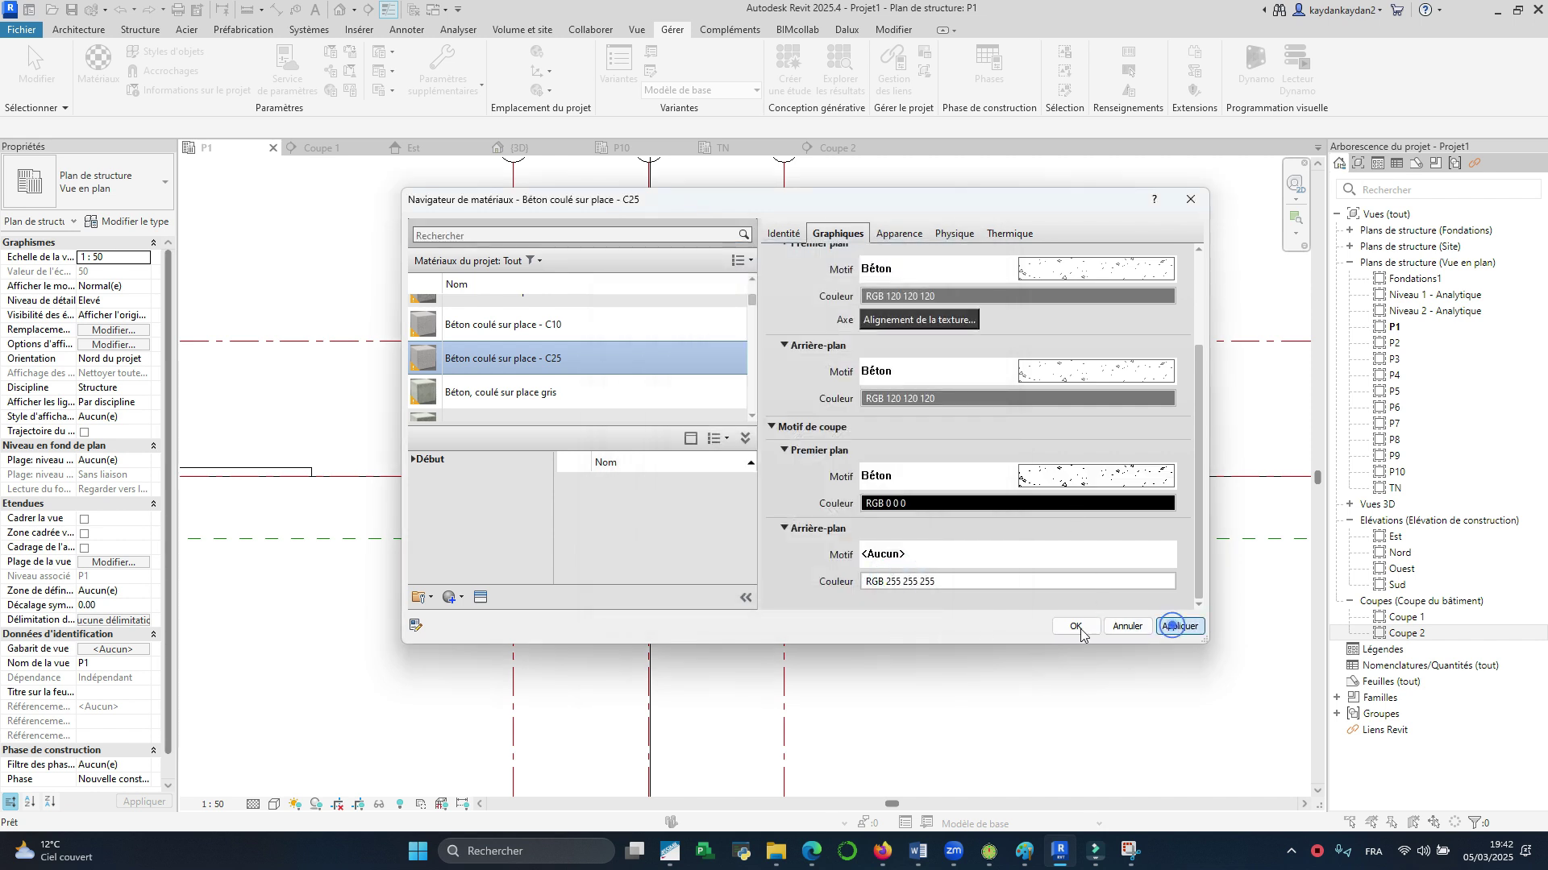
click(1076, 626)
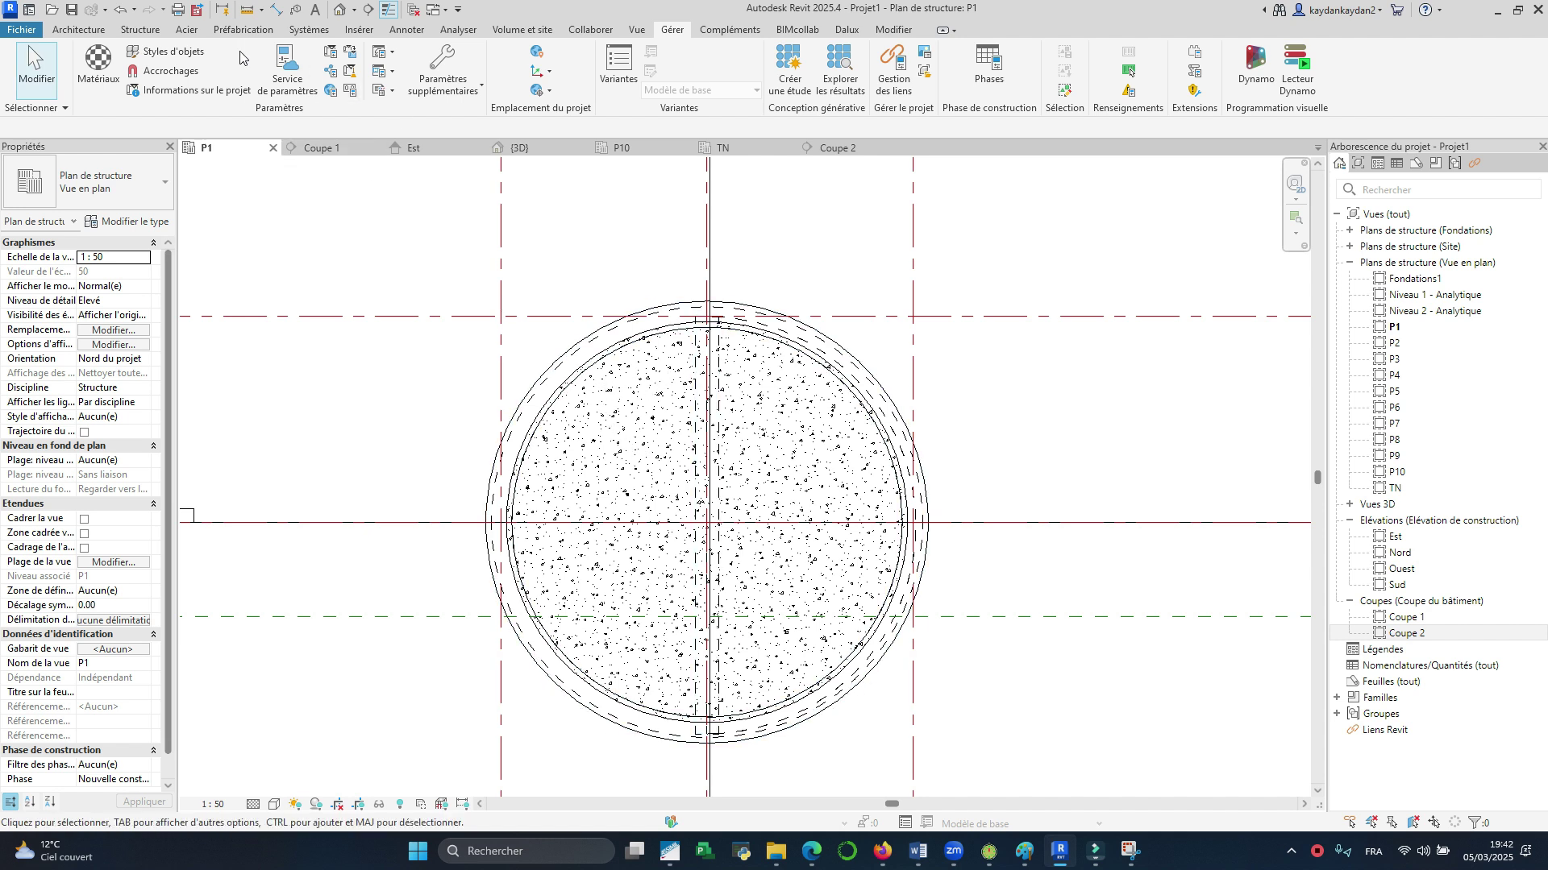
Step: In the object styles, set the line pattern of the Ossature subcategory <Lignes cachées> to Plein
click(176, 51)
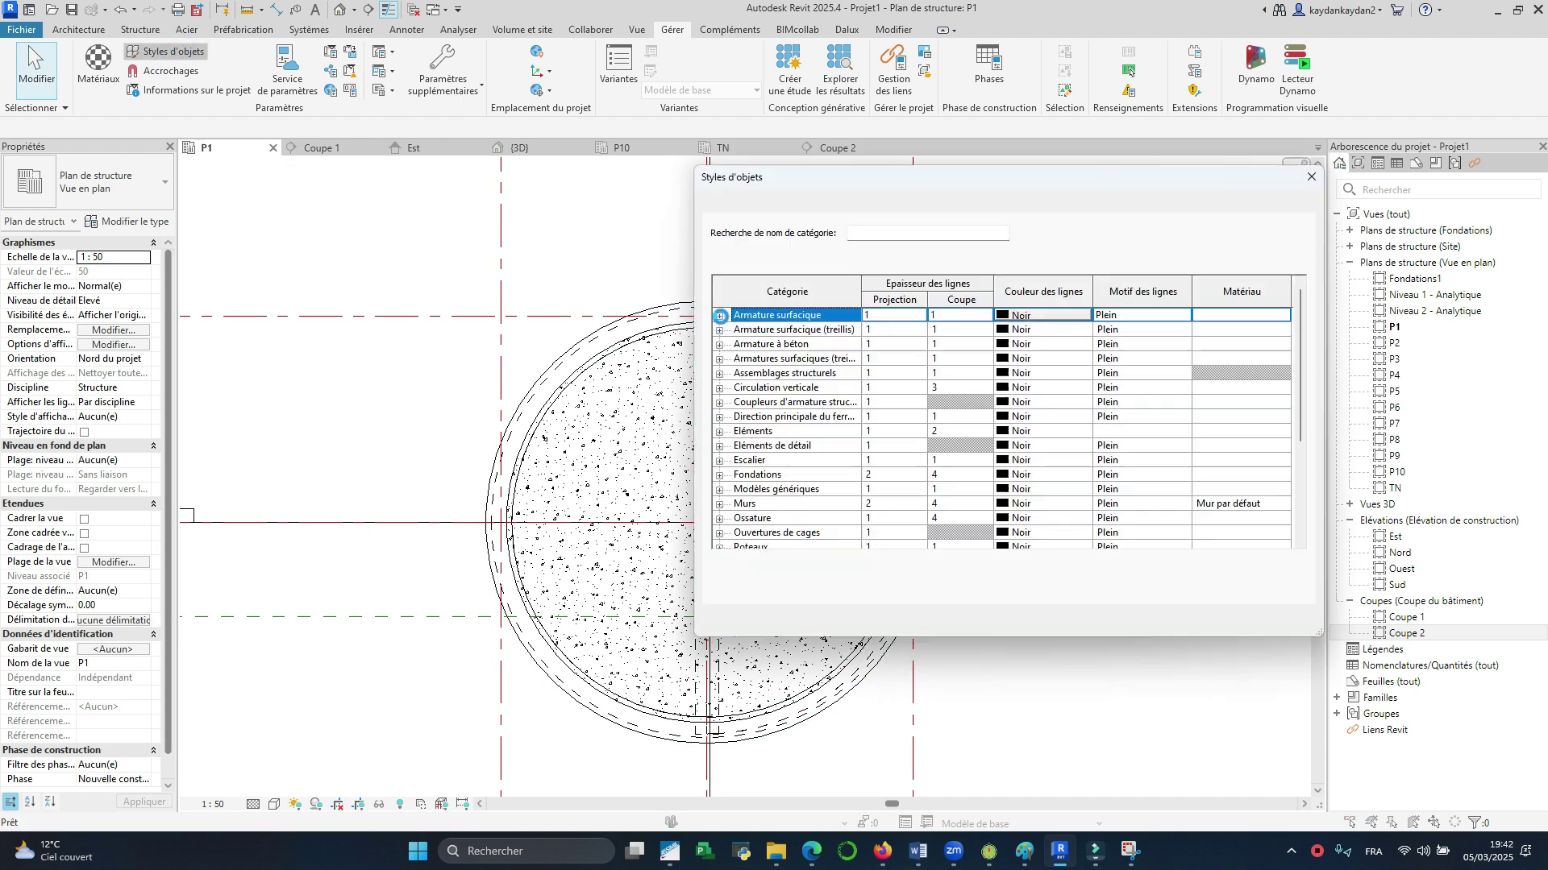
click(762, 375)
key(o)
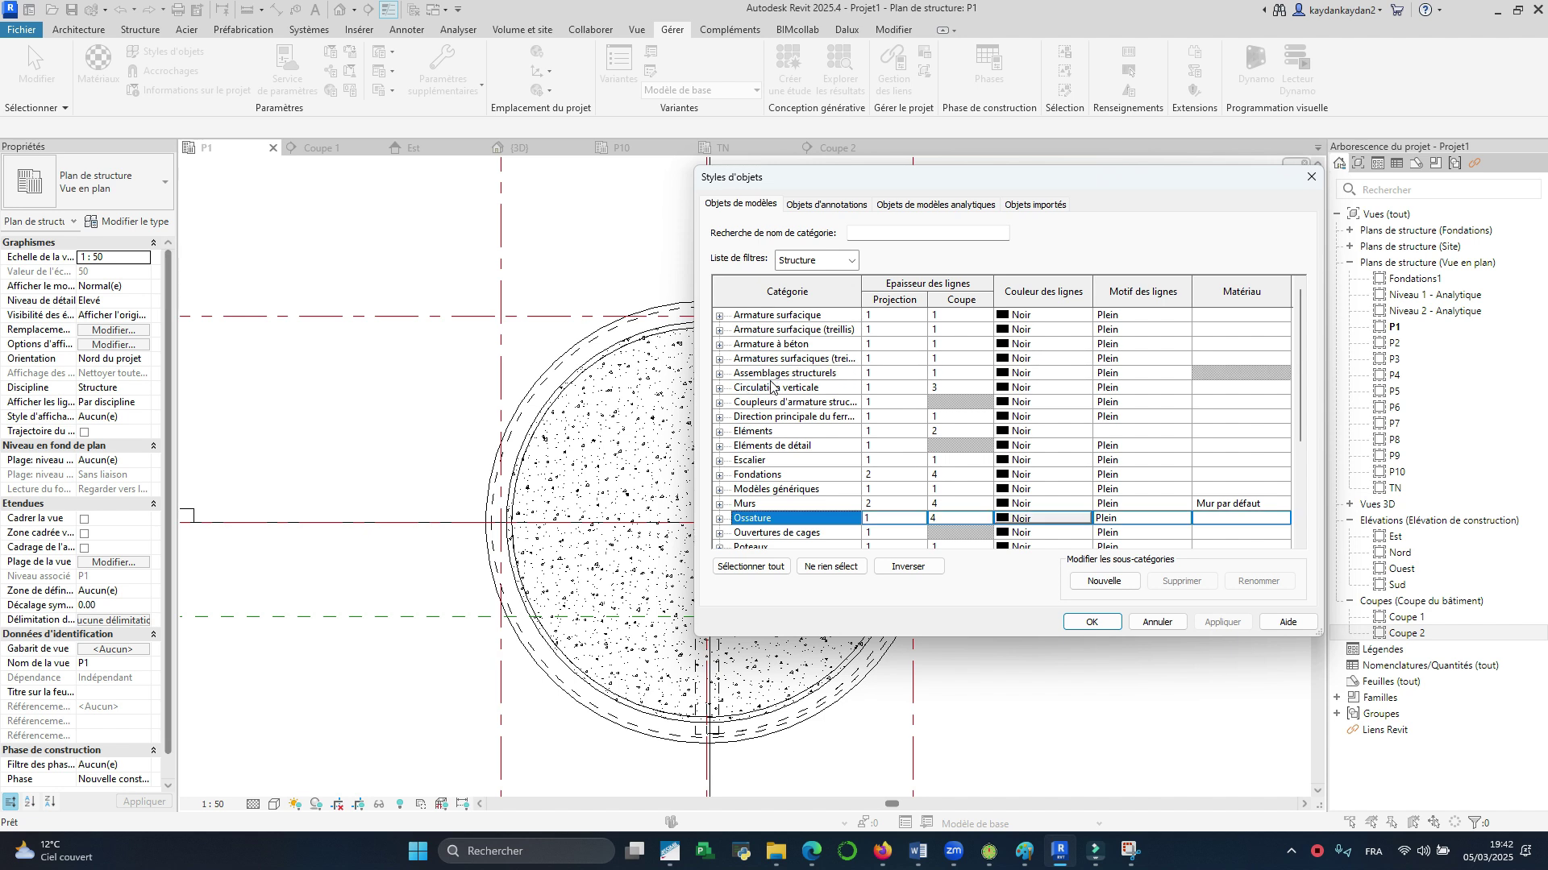
click(720, 519)
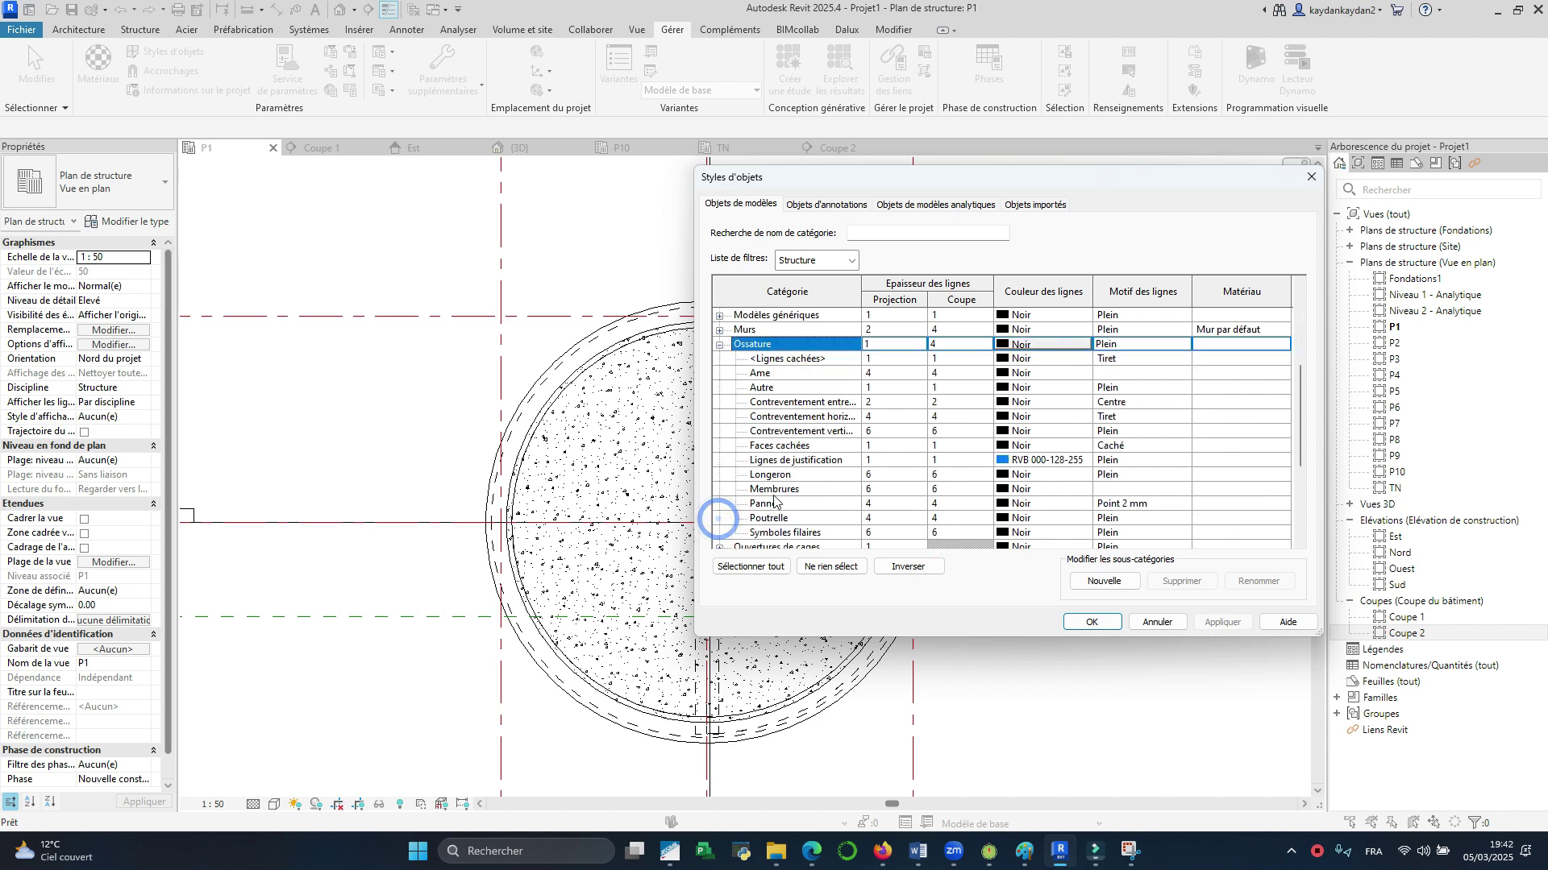
click(786, 359)
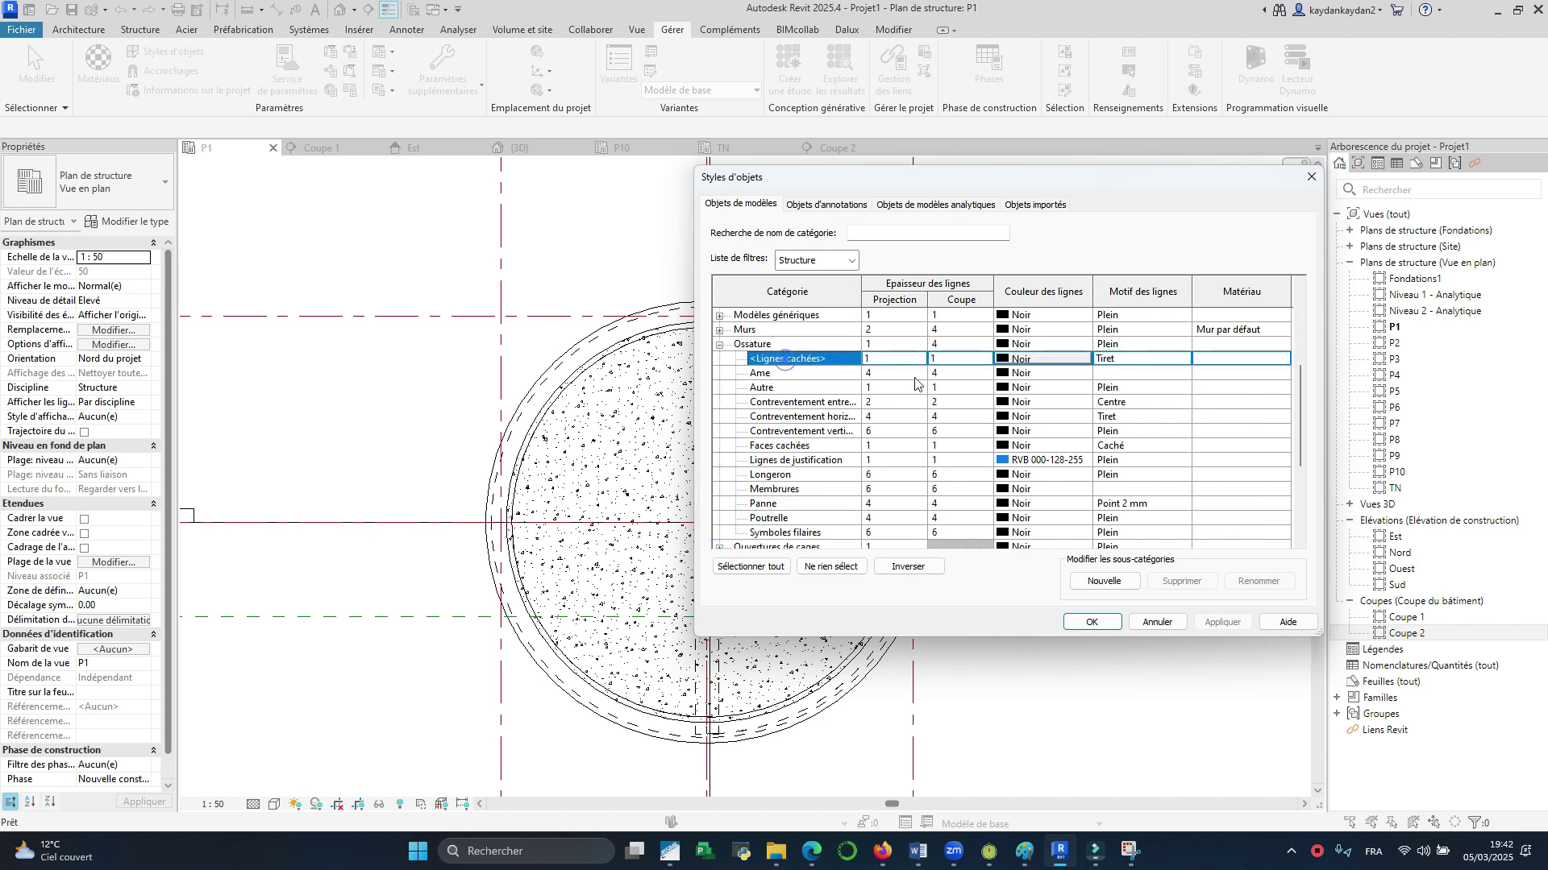
click(1183, 360)
scroll(1137, 391, up, 5)
click(1131, 372)
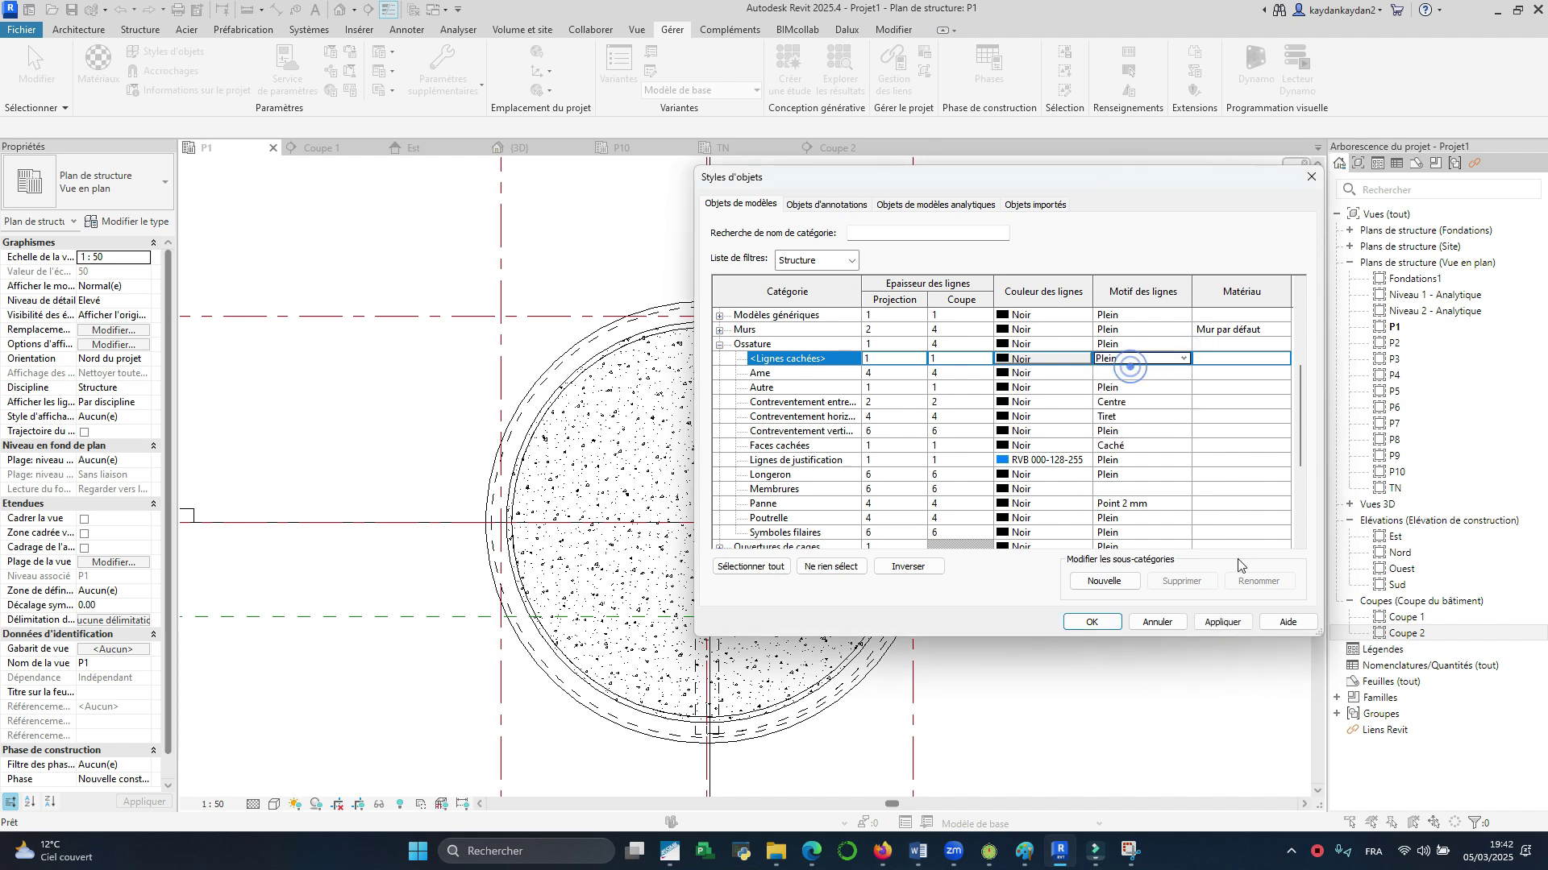
click(1233, 630)
click(1091, 622)
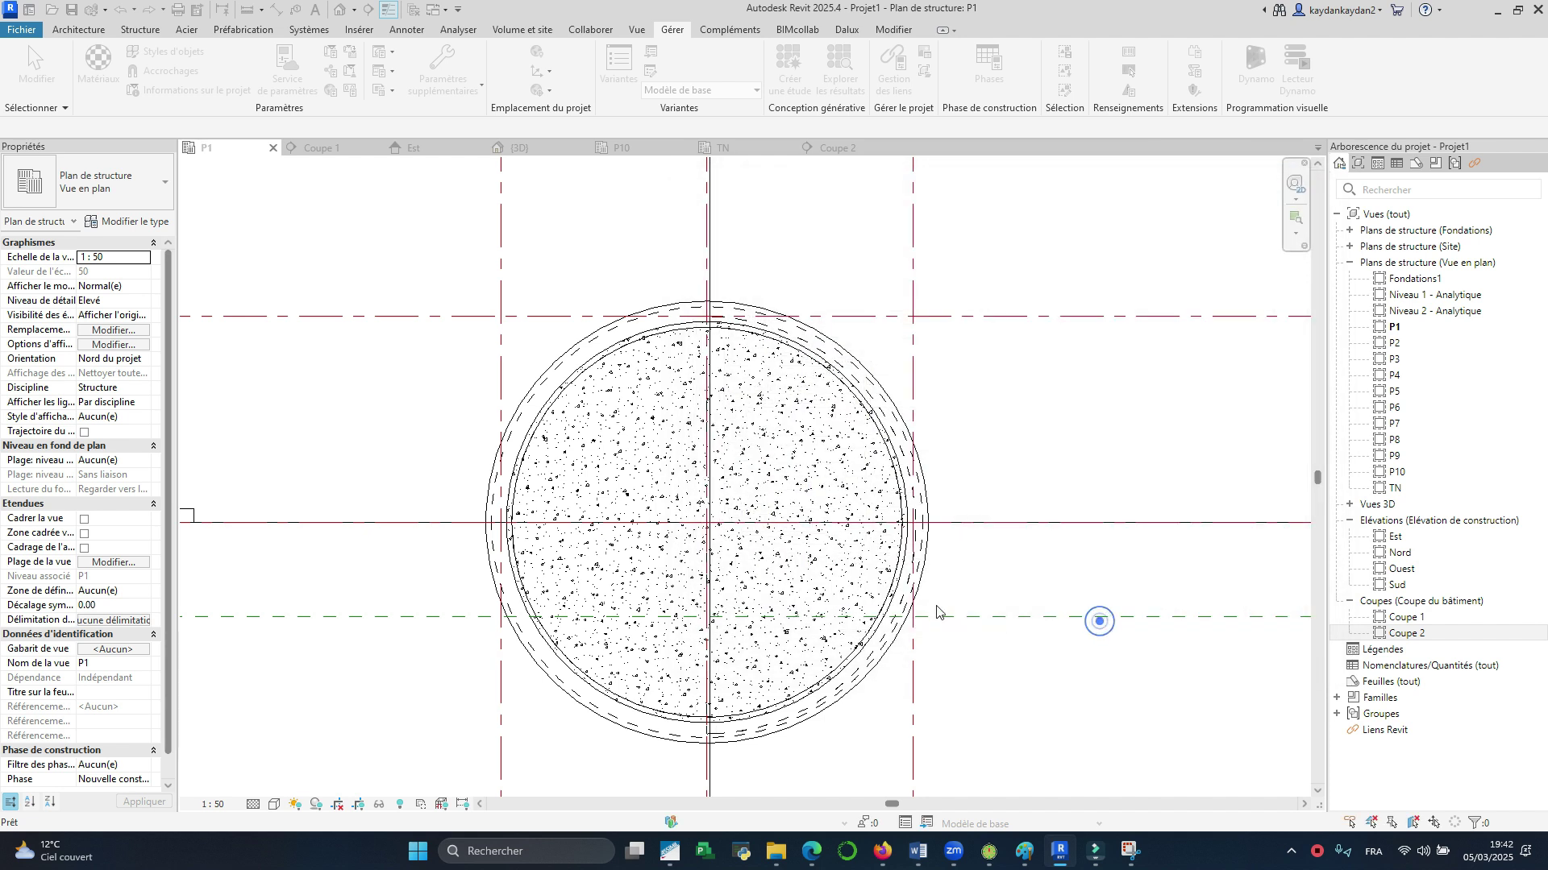
Step: Switch the visual style of the P1 plan to Image filaire
scroll(730, 423, down, 3)
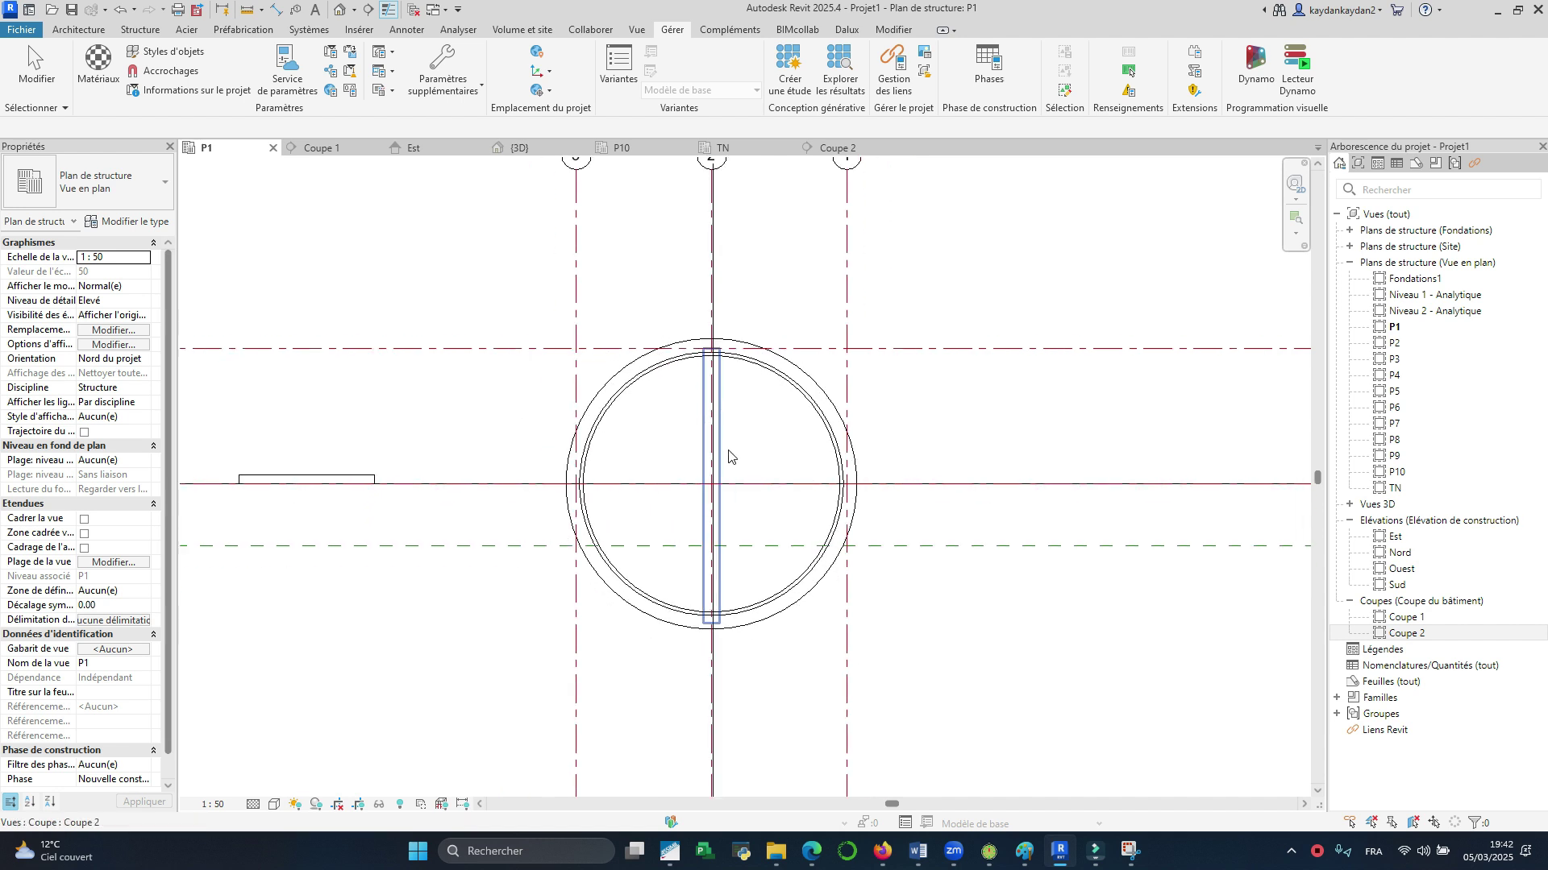
click(275, 805)
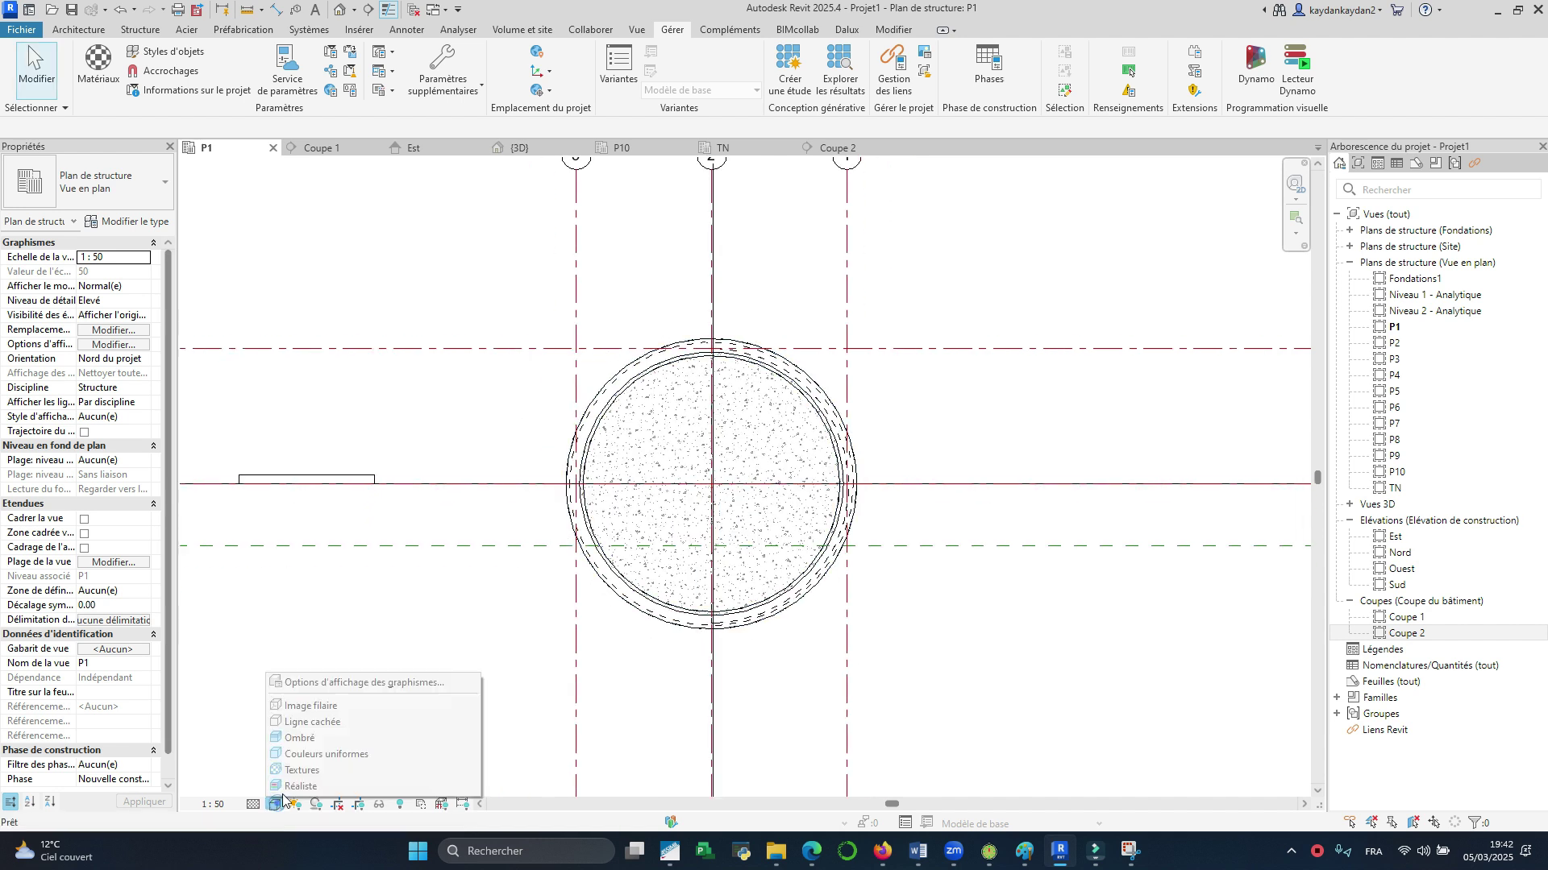
click(302, 707)
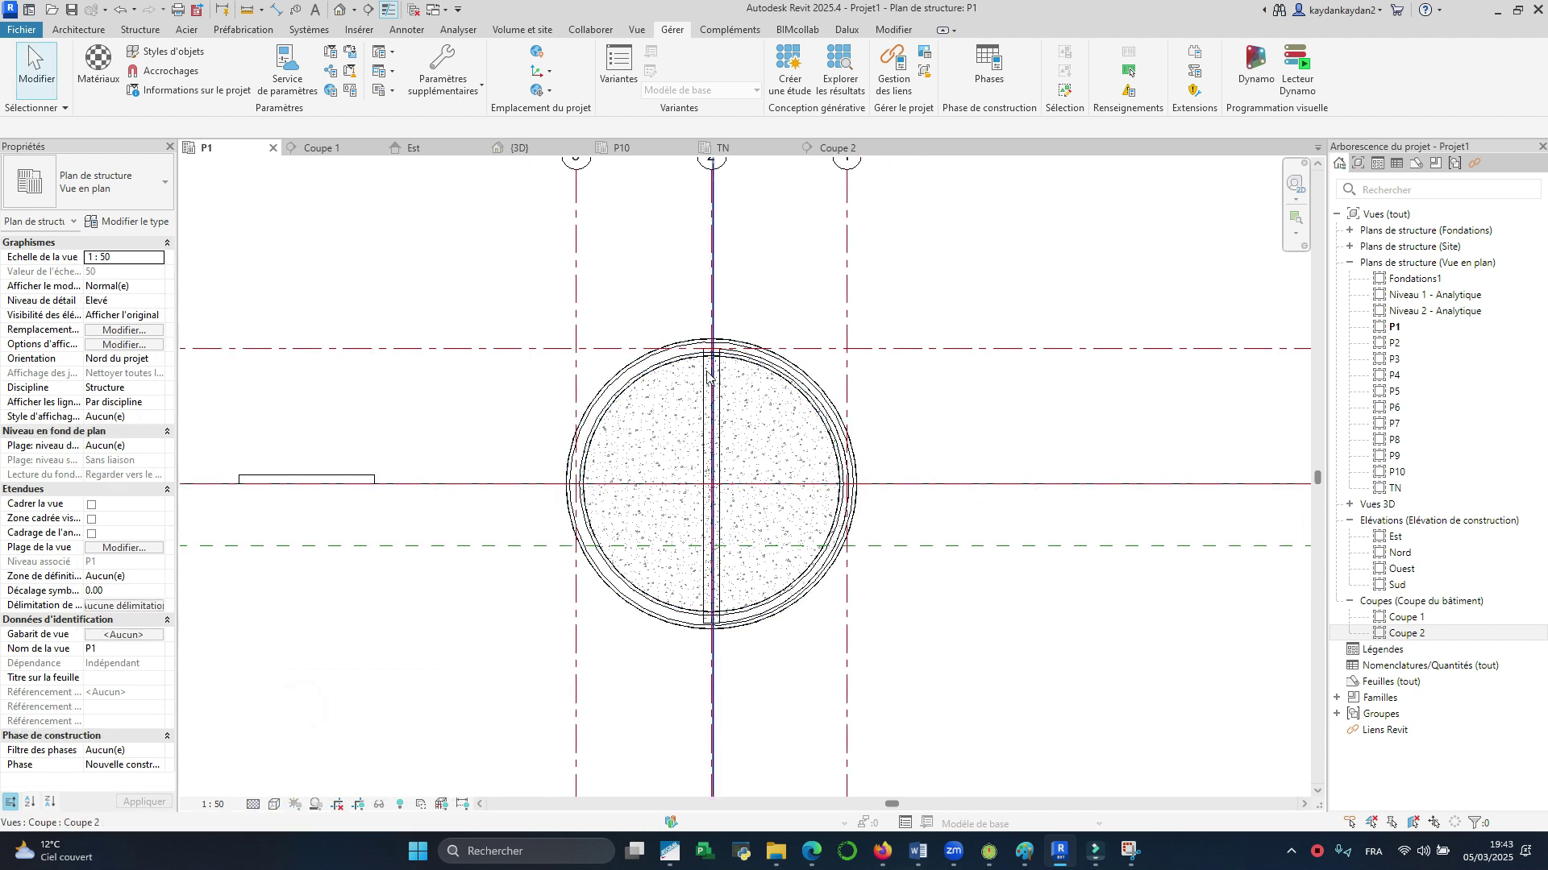
scroll(762, 403, up, 1)
scroll(669, 459, down, 2)
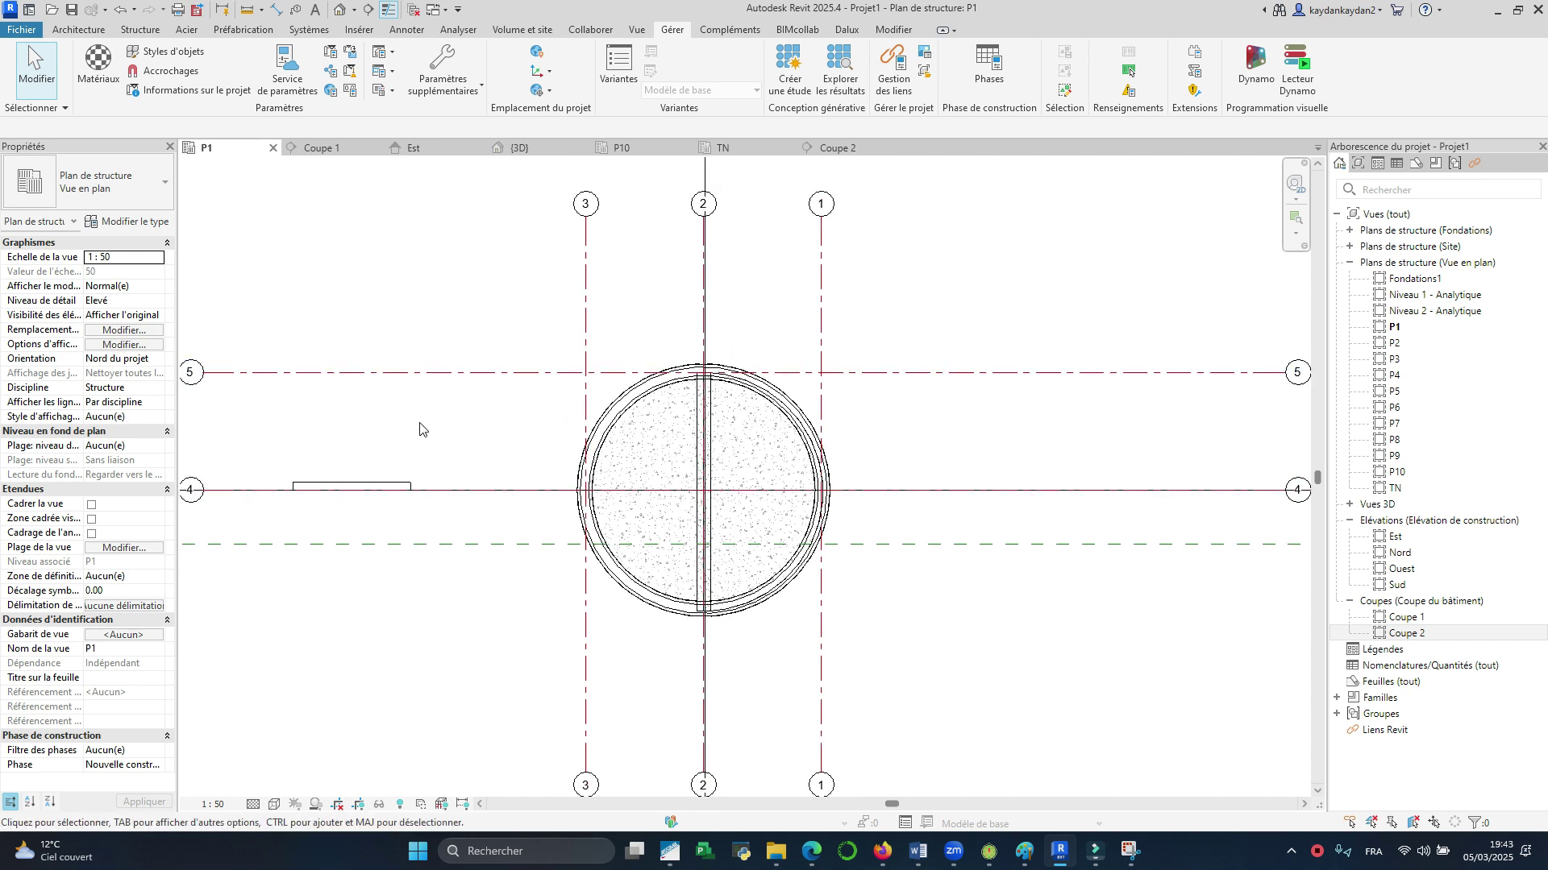
Step: Set the cut plane offset in the P1 plan's view range to -100
click(129, 548)
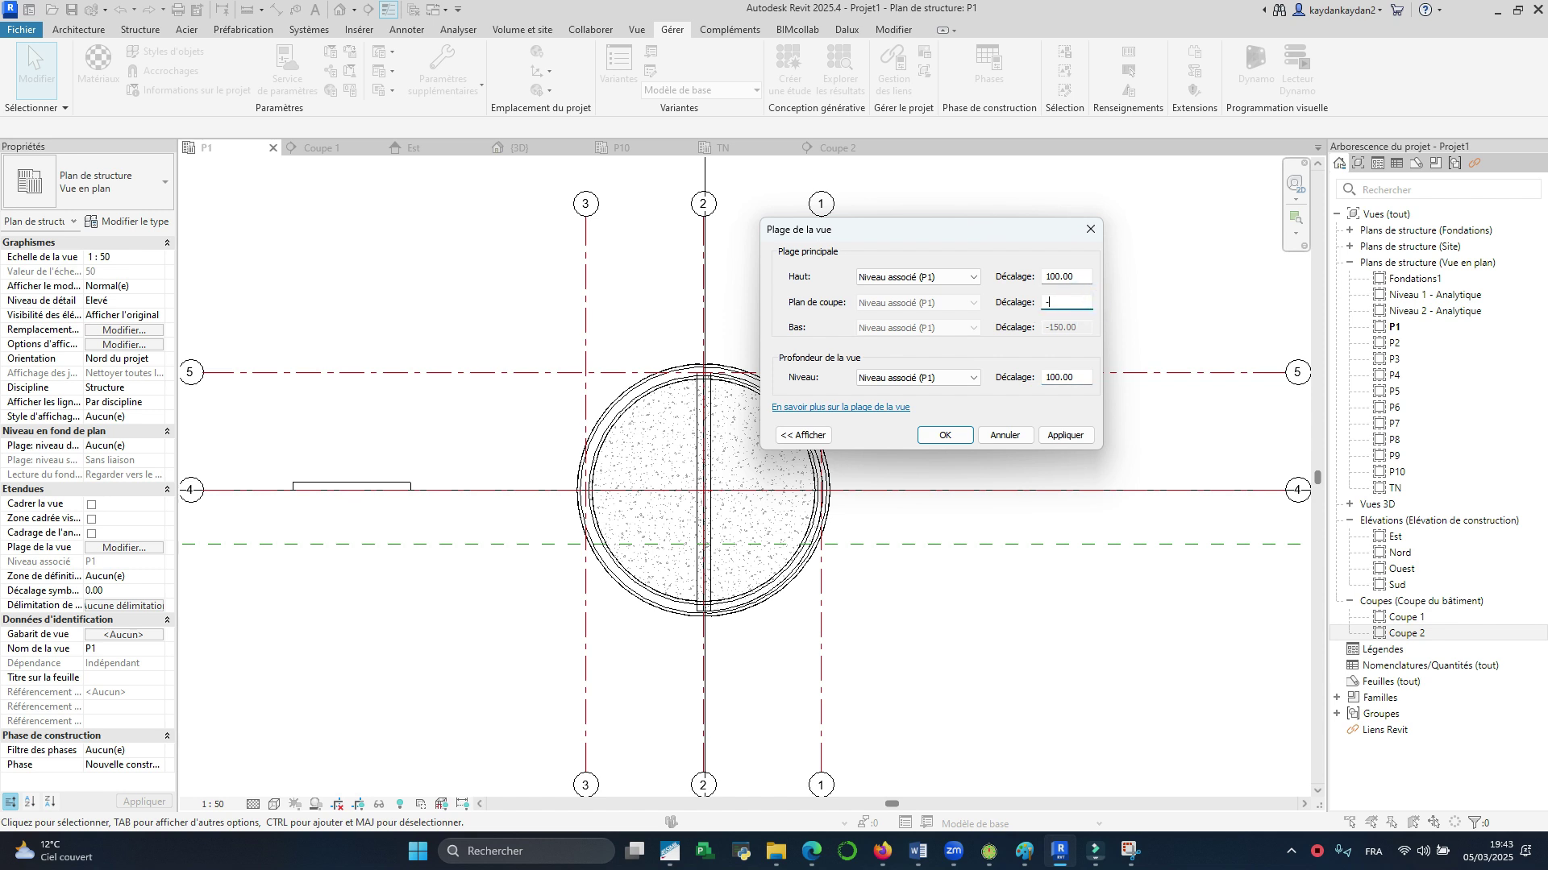
click(1054, 436)
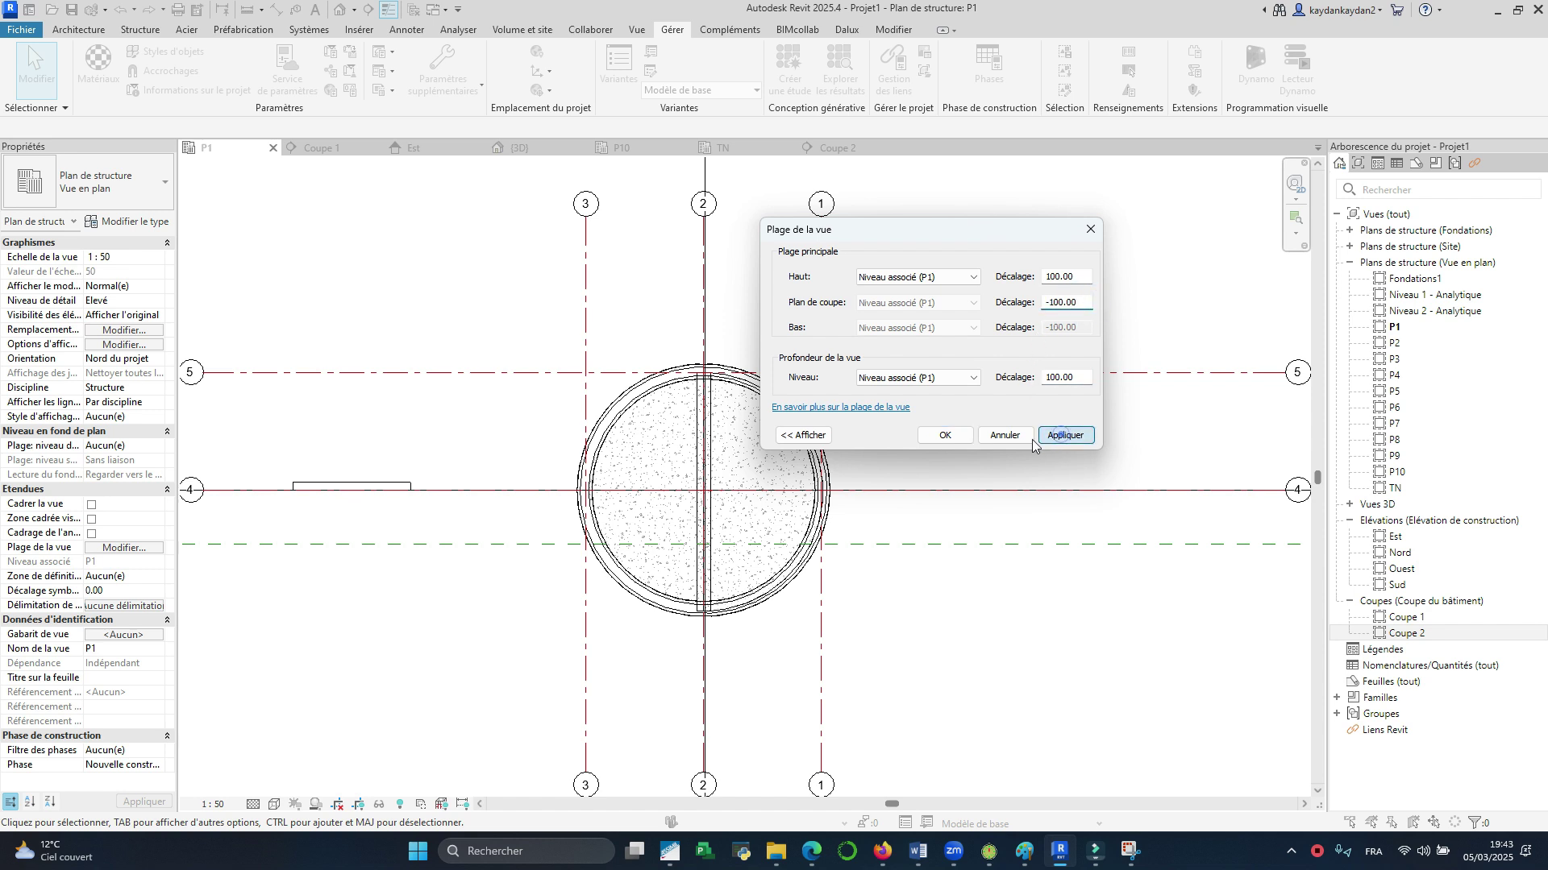
click(945, 436)
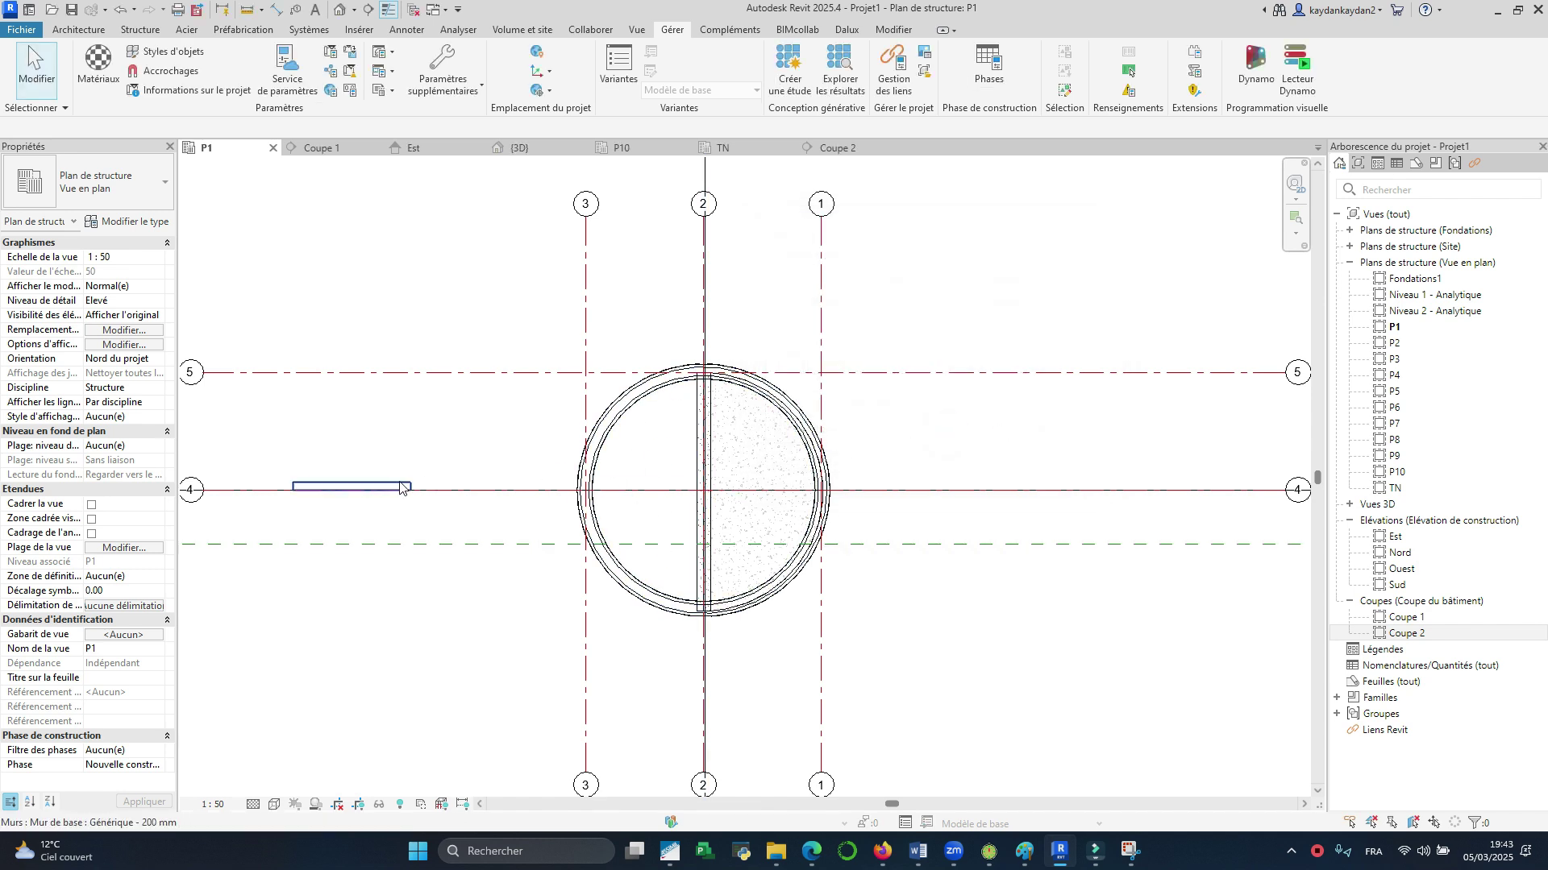
scroll(749, 448, down, 2)
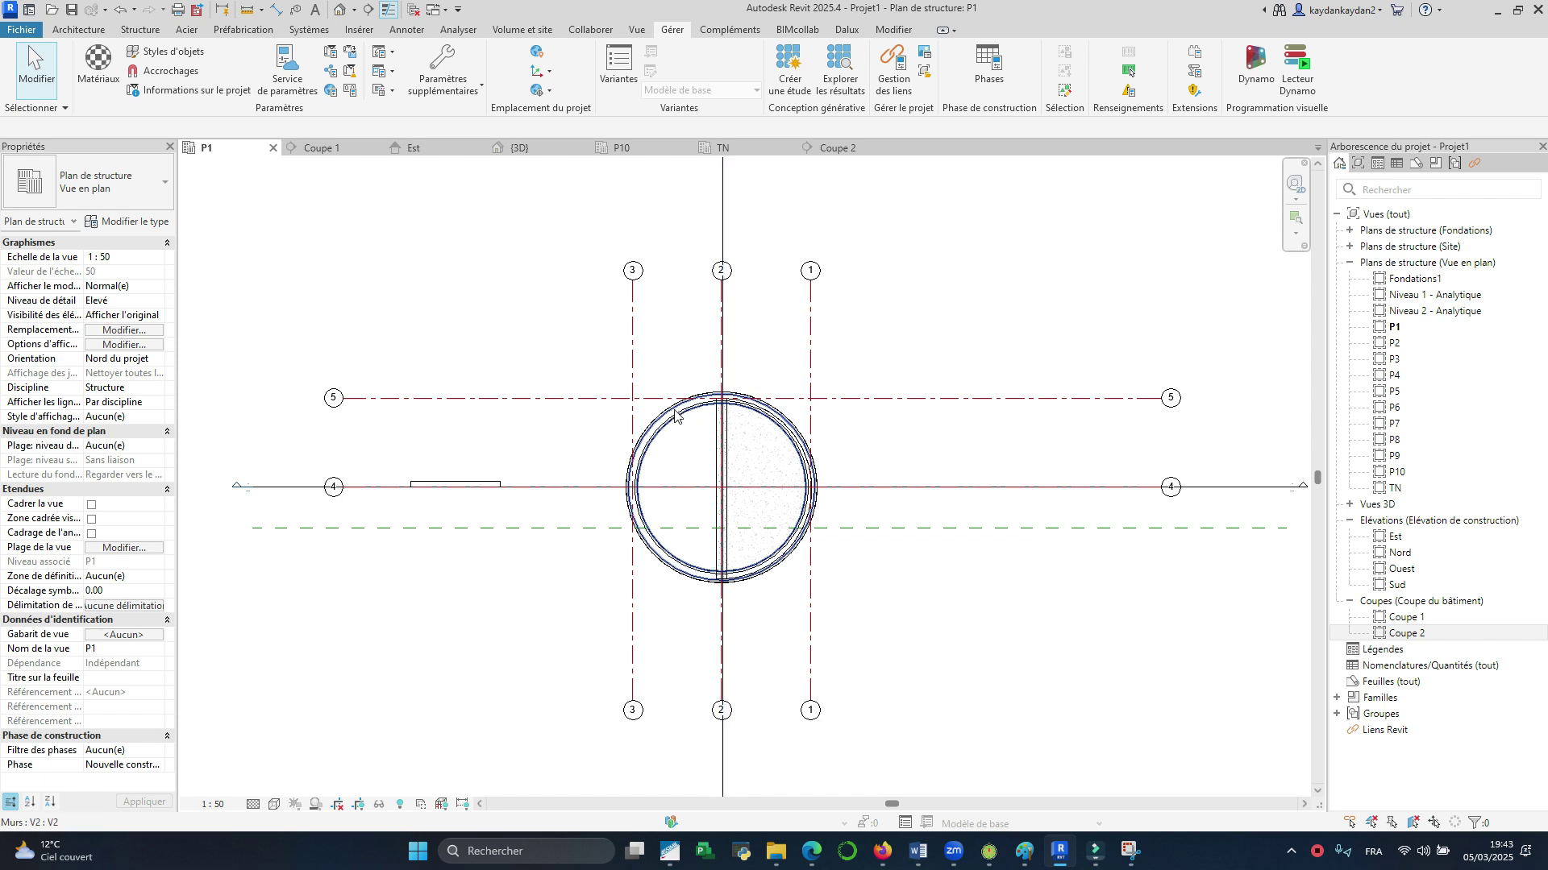
Step: Locate the semicircular stair formwork plan with beam PP2 (35x50) on the imported drawing in the Coupe 1 view
scroll(726, 451, down, 1)
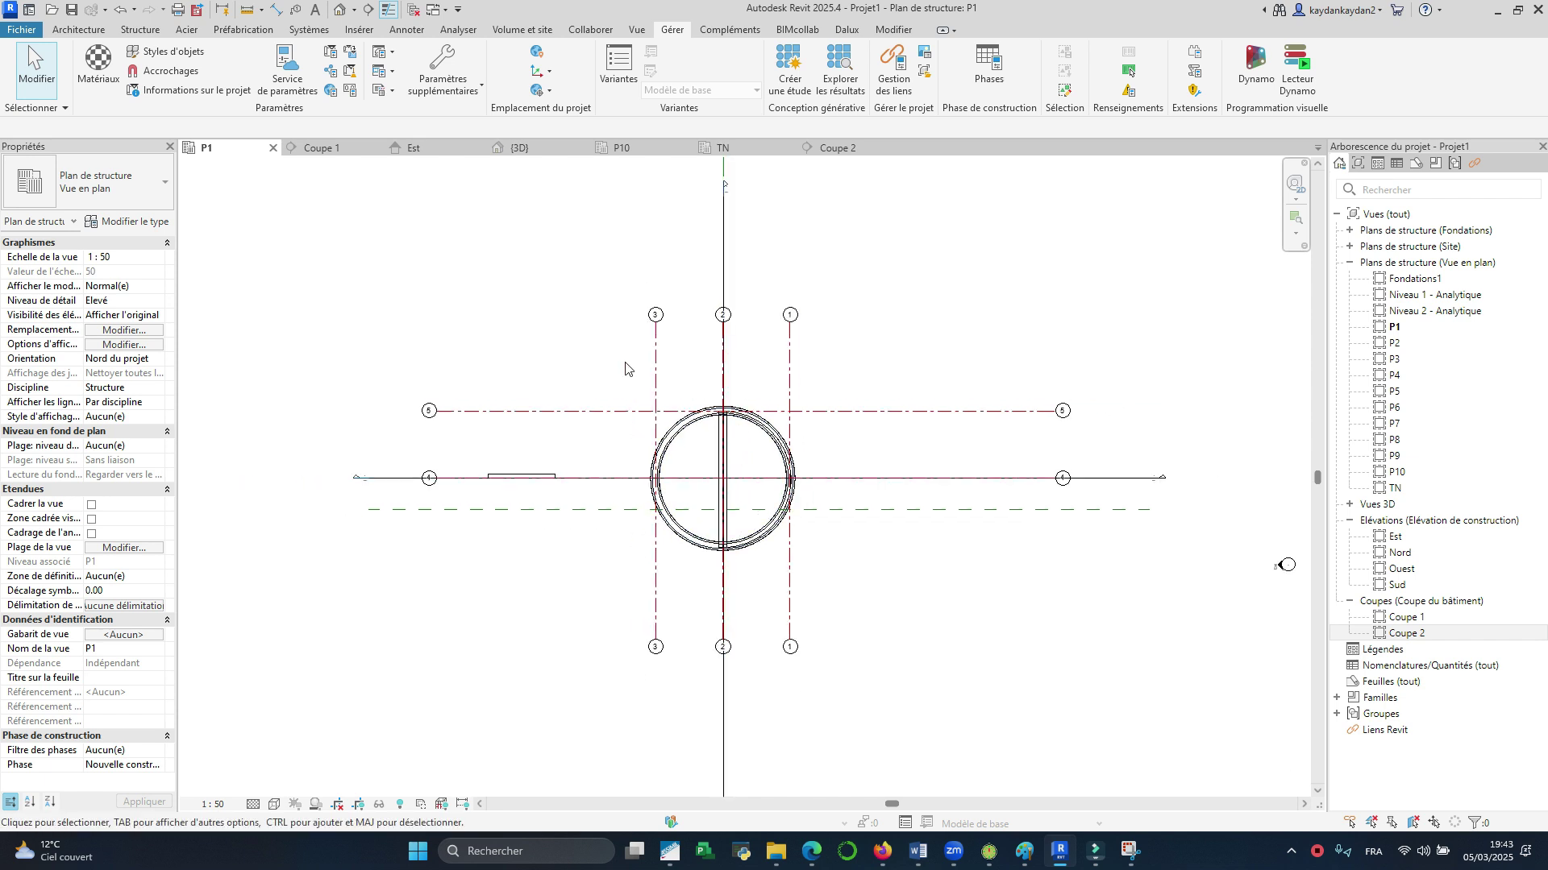
click(324, 153)
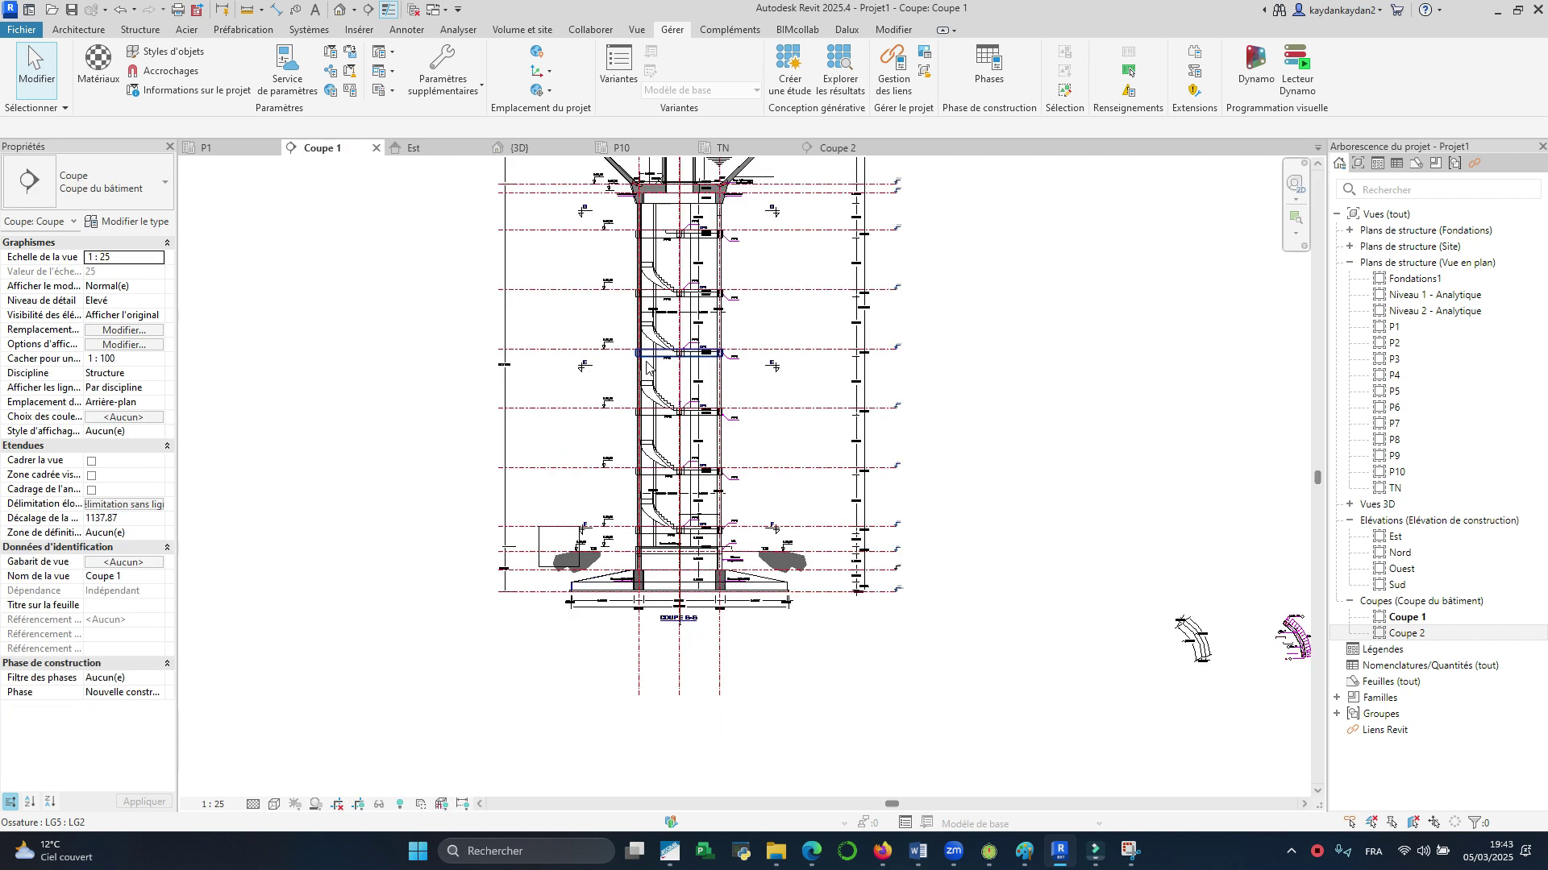
scroll(1113, 524, up, 5)
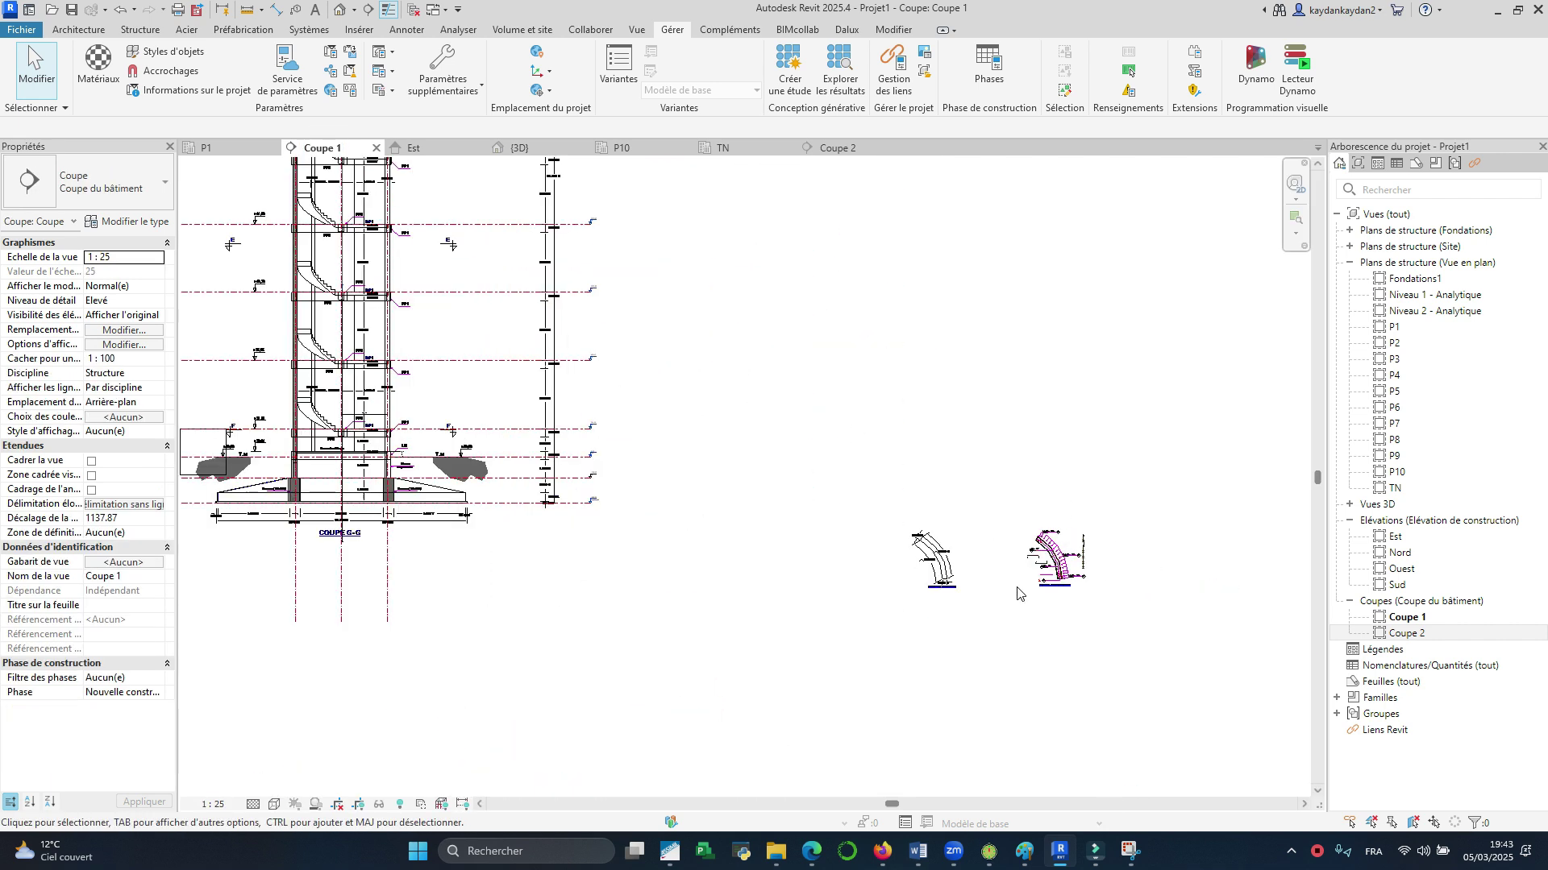
scroll(999, 557, down, 5)
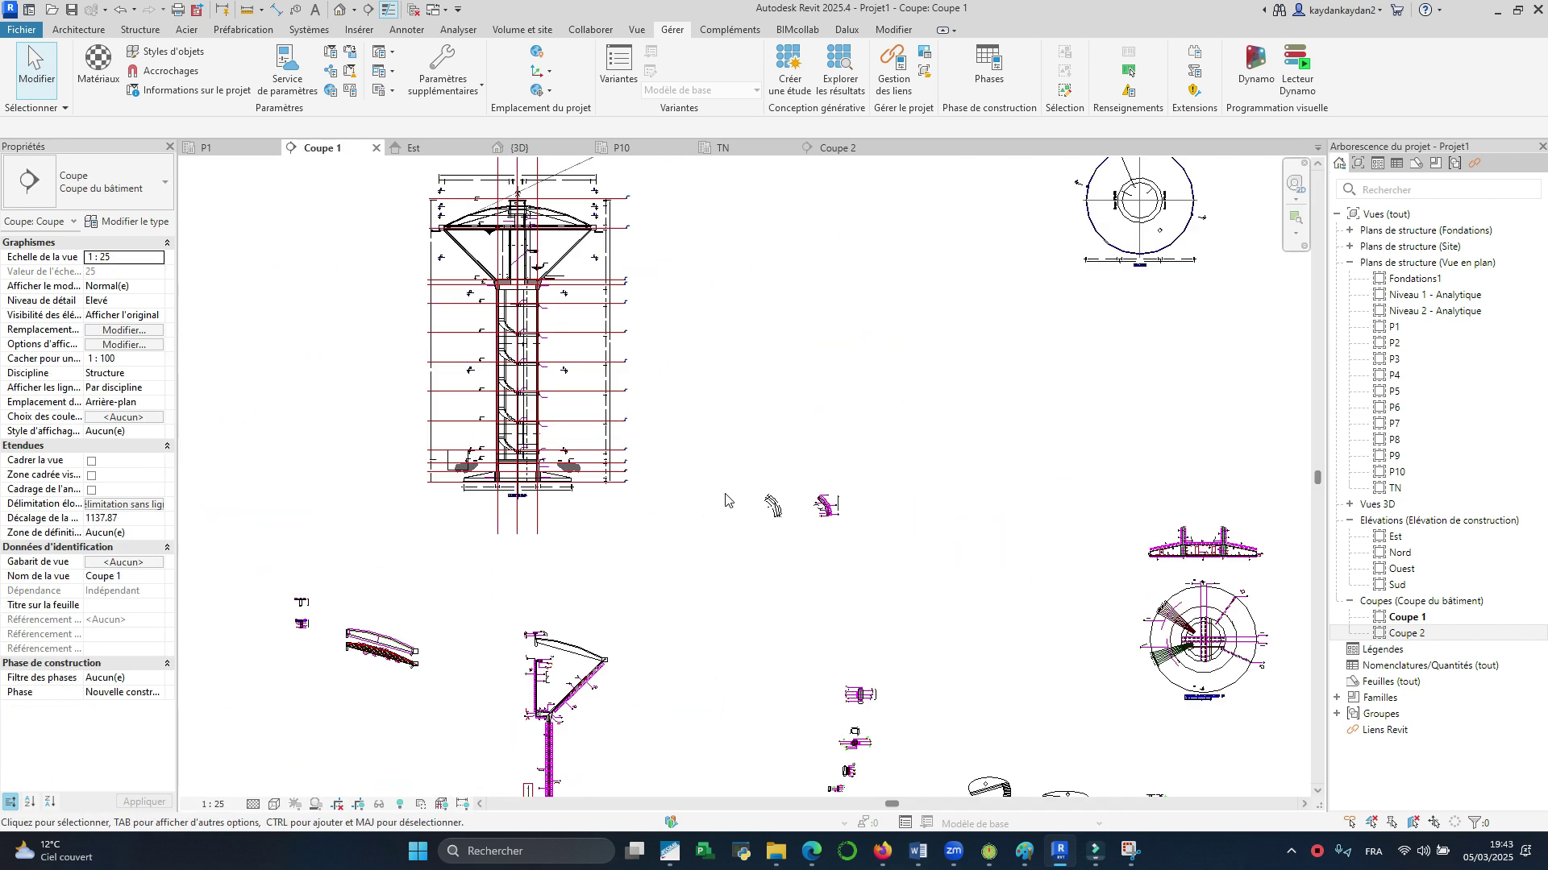
scroll(826, 746, up, 6)
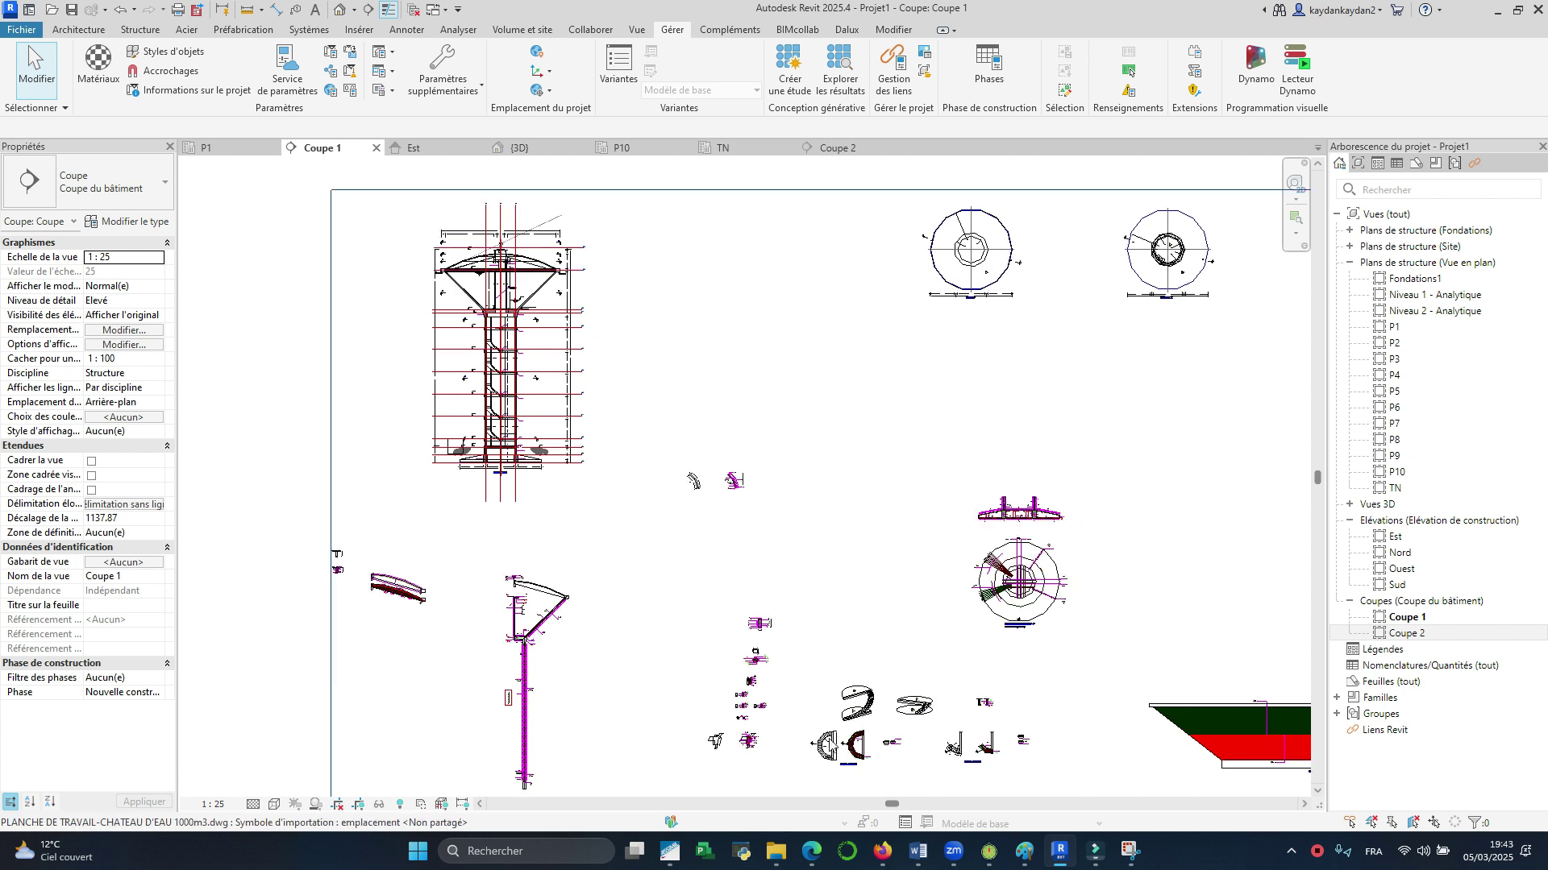
scroll(821, 750, up, 5)
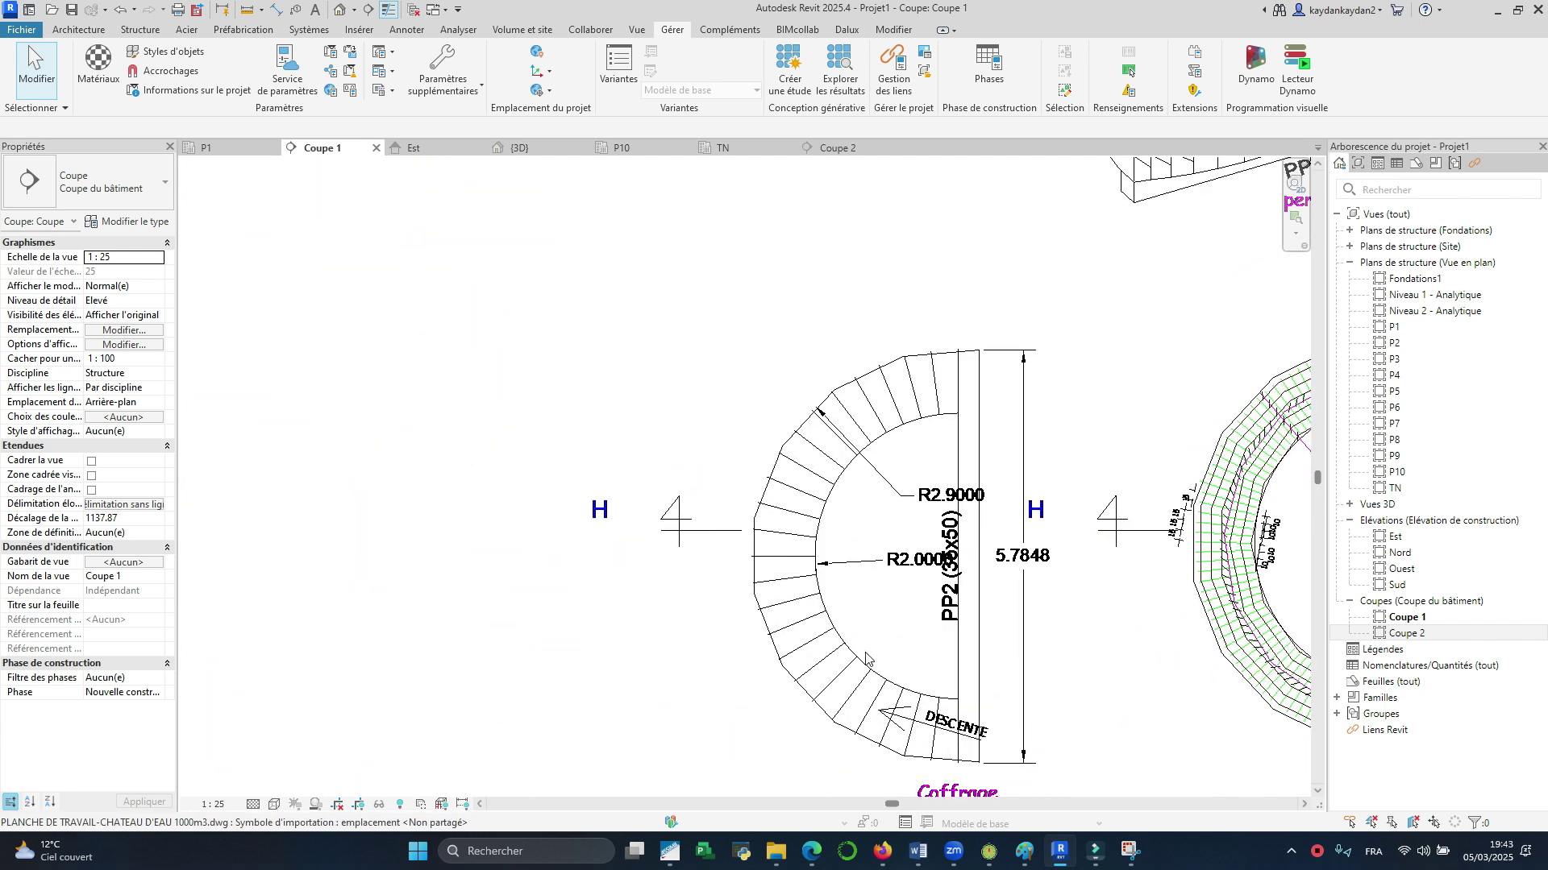
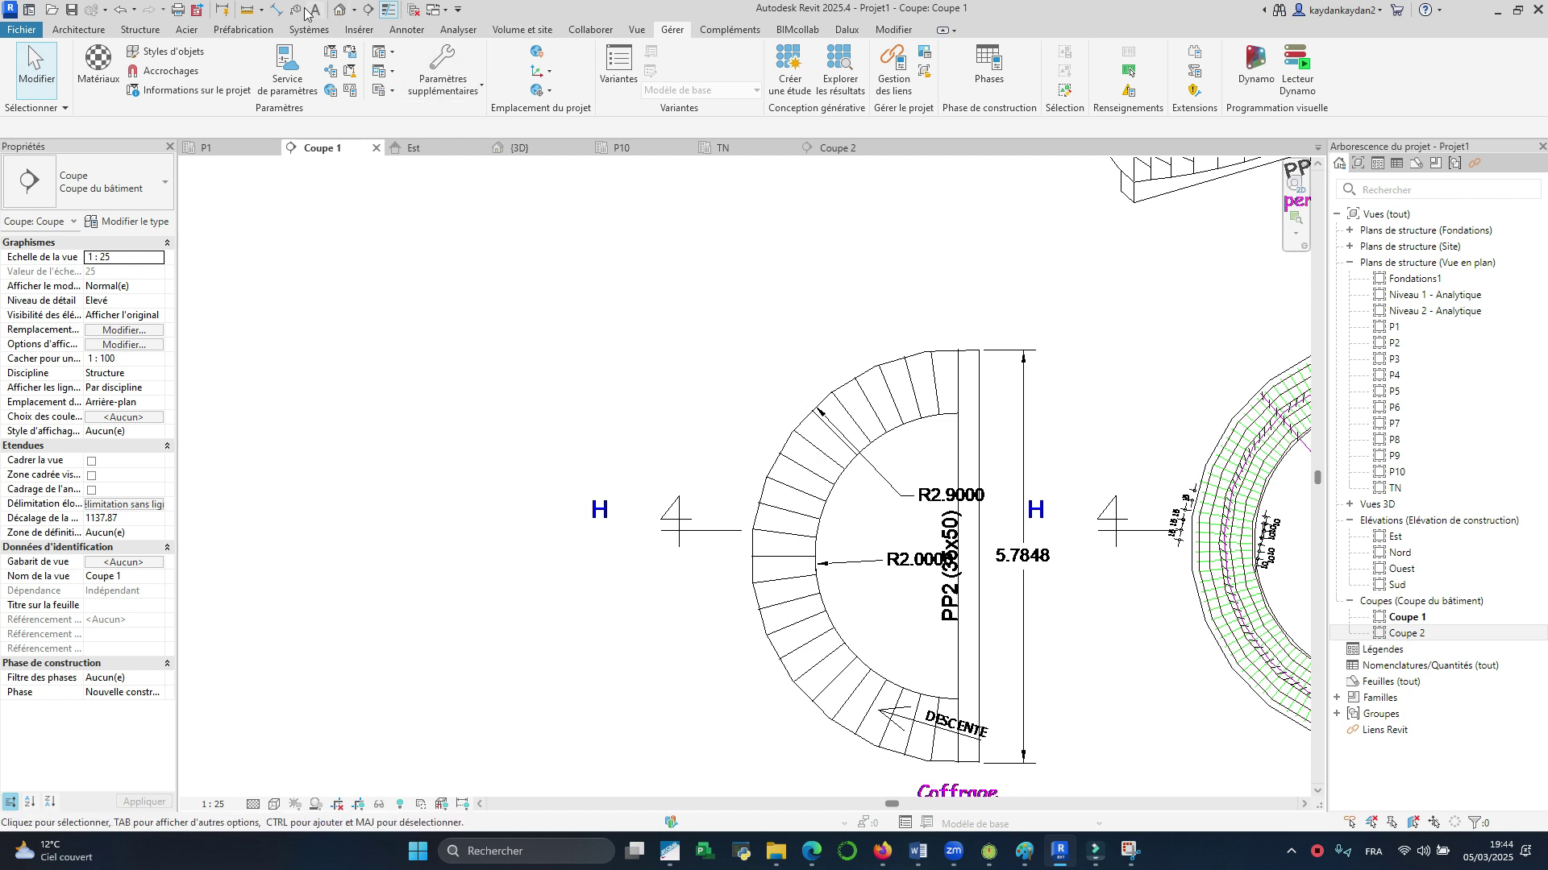
Step: Measure the stair flight's width beside beam PP2 with an aligned dimension, cancel it and return to the P1 plan
click(276, 11)
scroll(955, 322, up, 1)
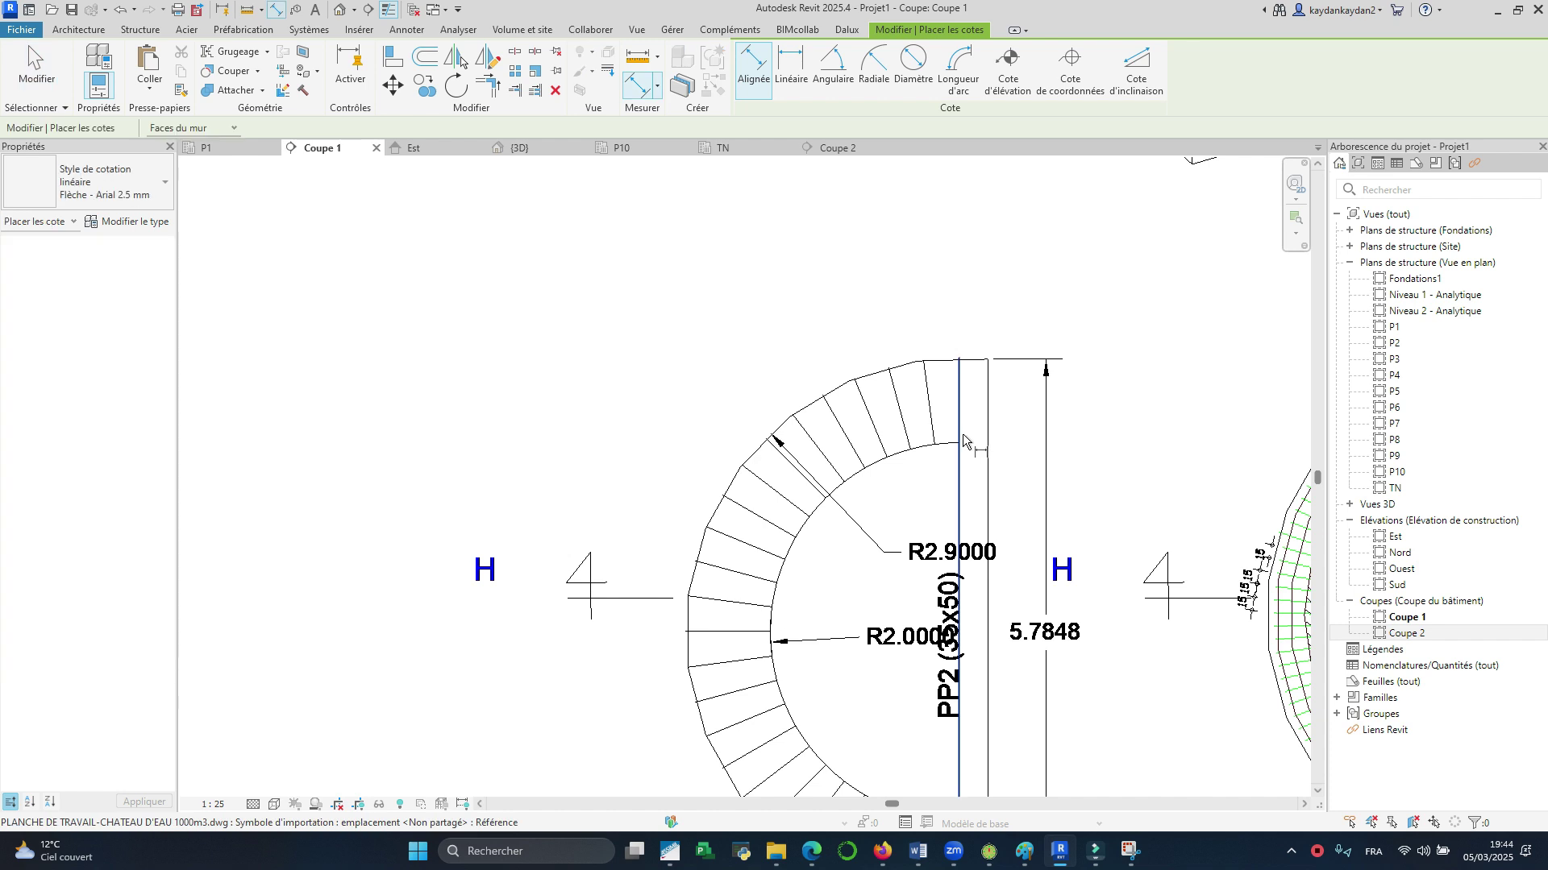
click(958, 443)
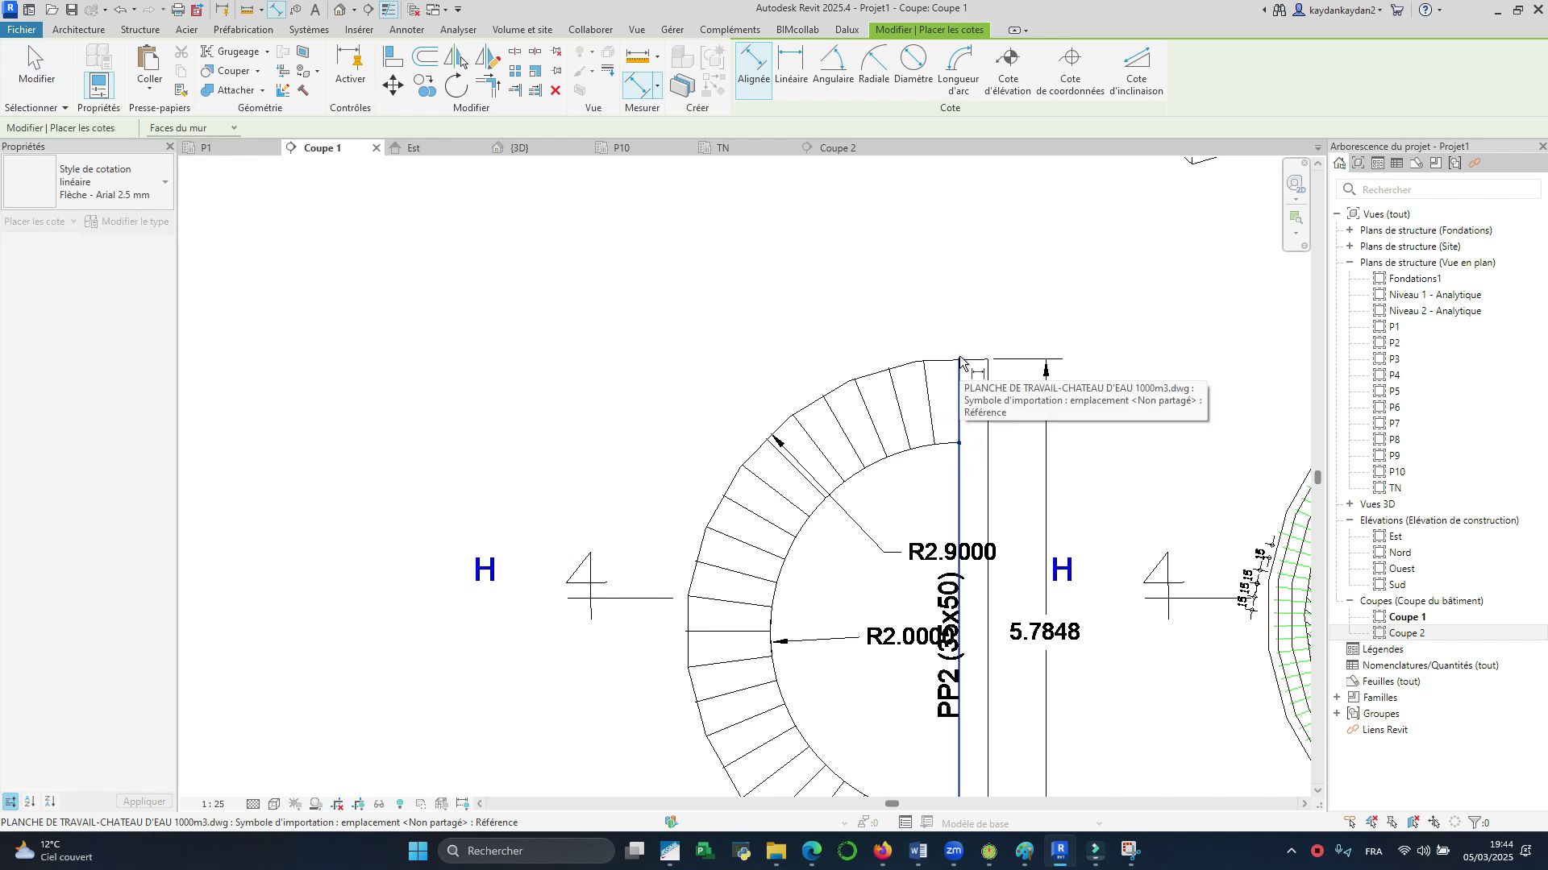
click(959, 359)
scroll(1022, 380, up, 2)
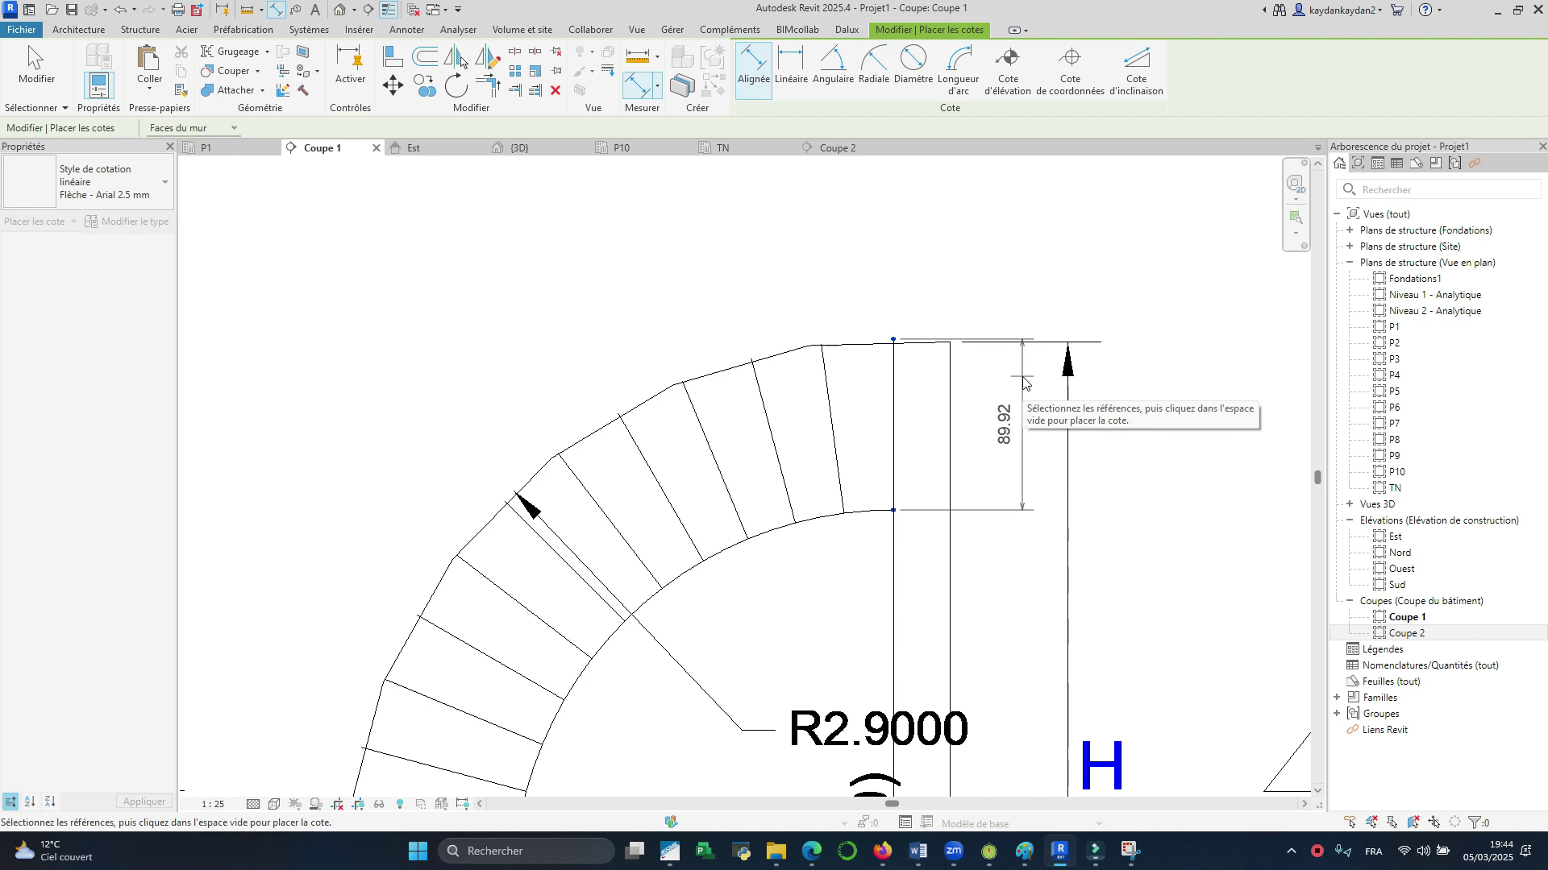
scroll(1022, 379, down, 2)
key(Escape)
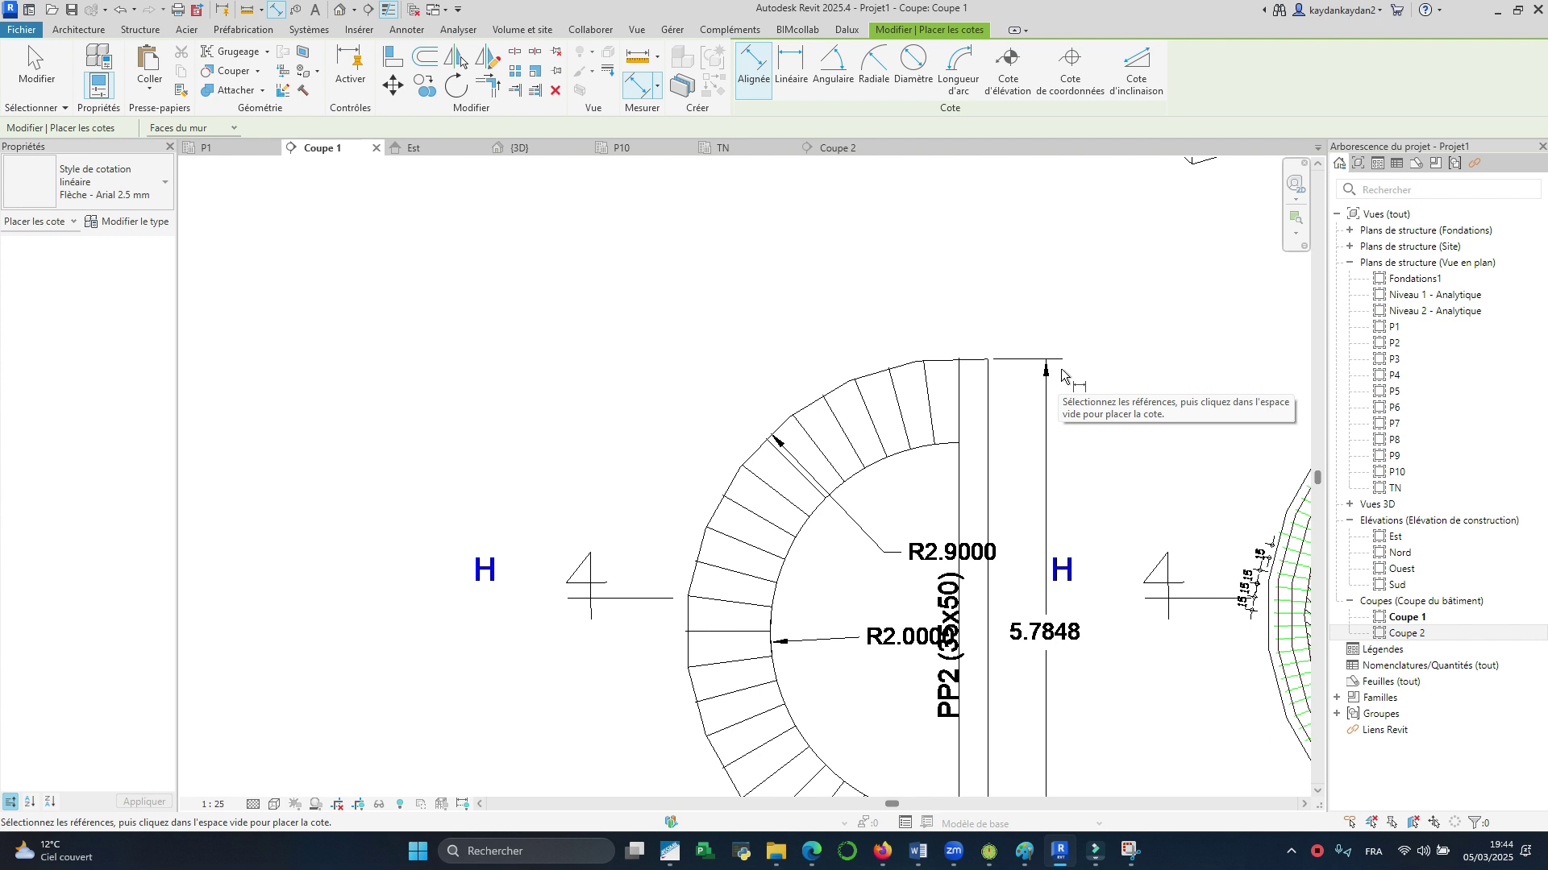
key(Escape)
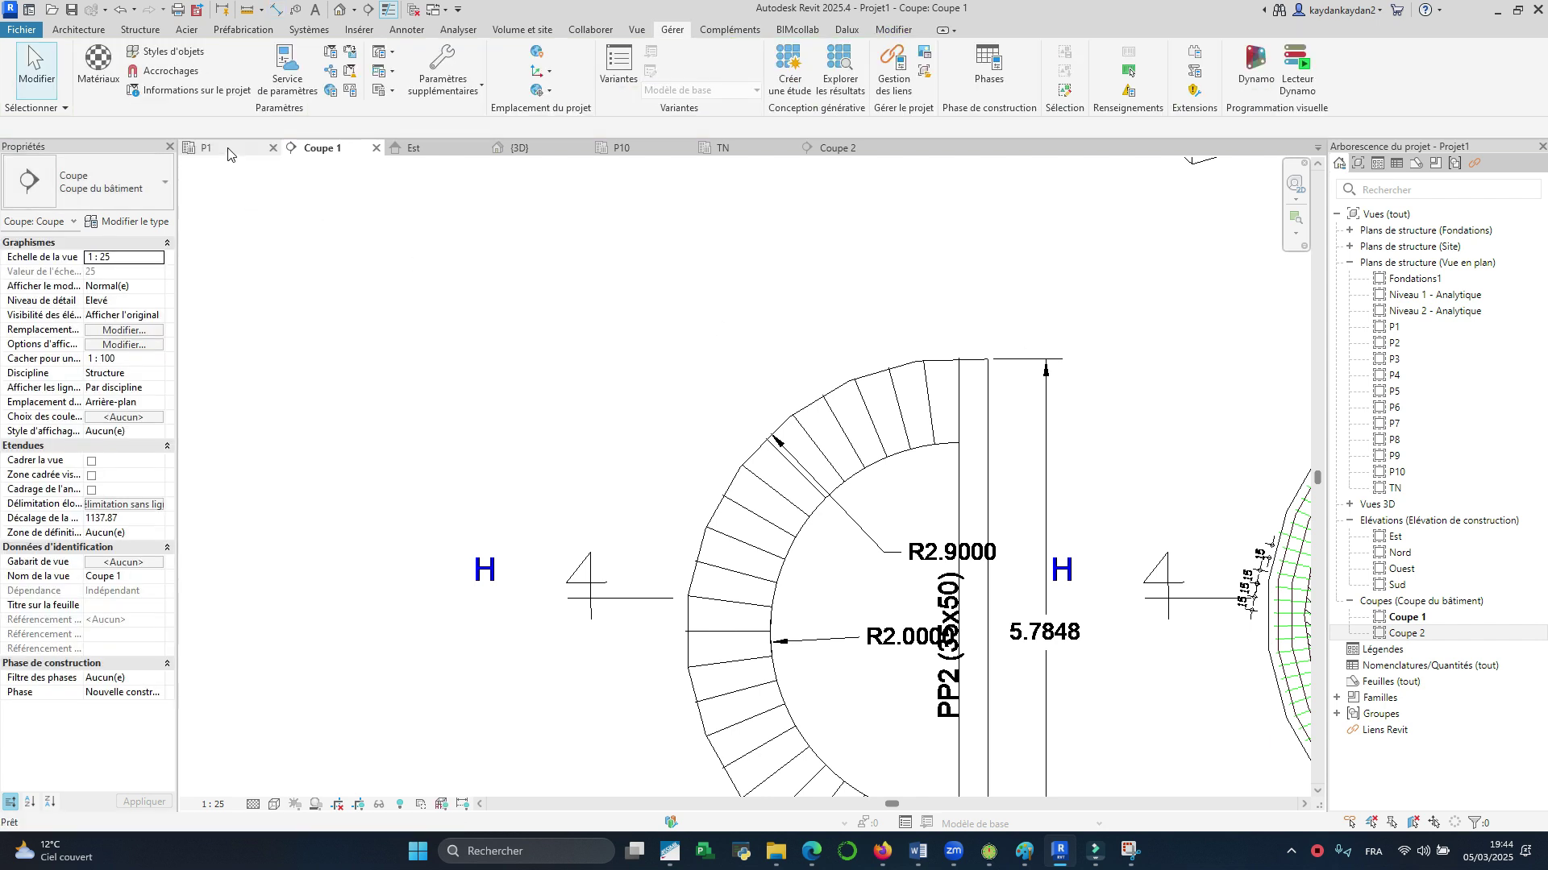
click(207, 147)
scroll(715, 439, up, 5)
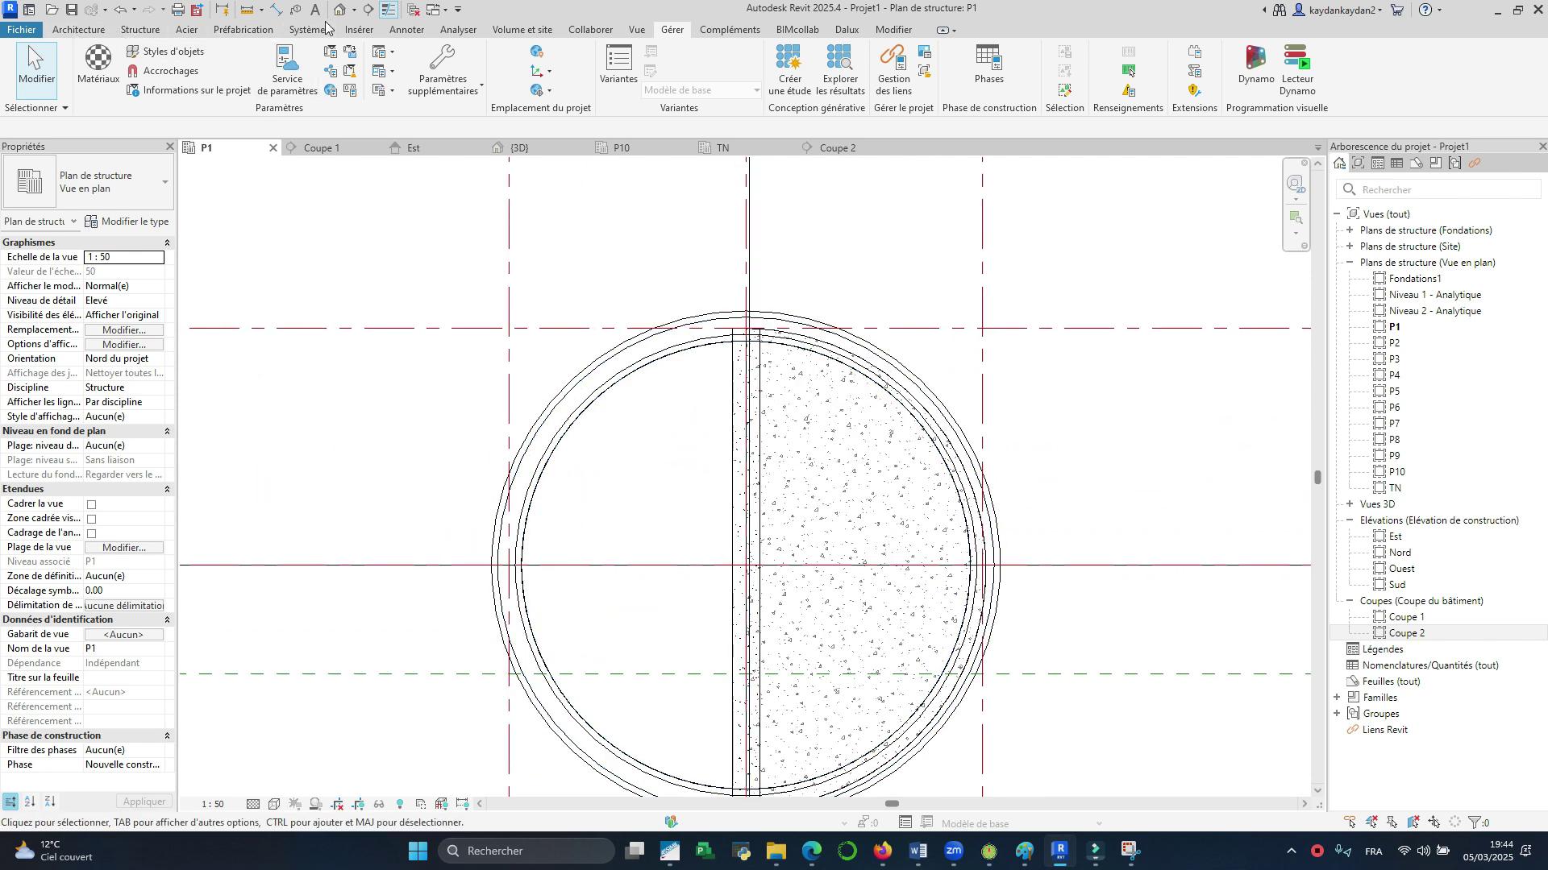
click(403, 30)
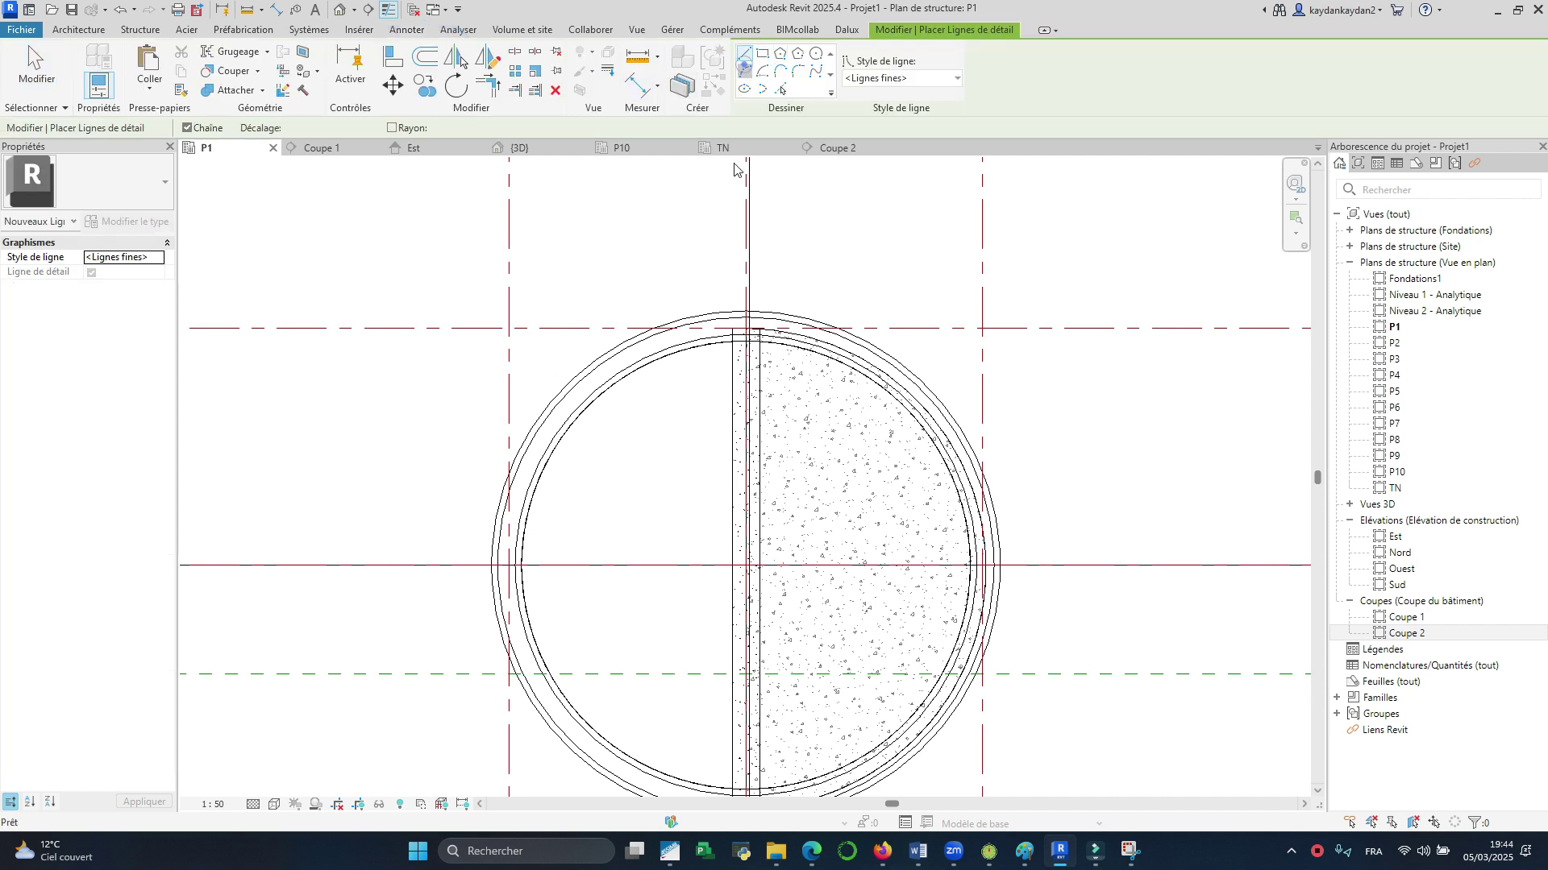
scroll(725, 336, up, 5)
click(745, 337)
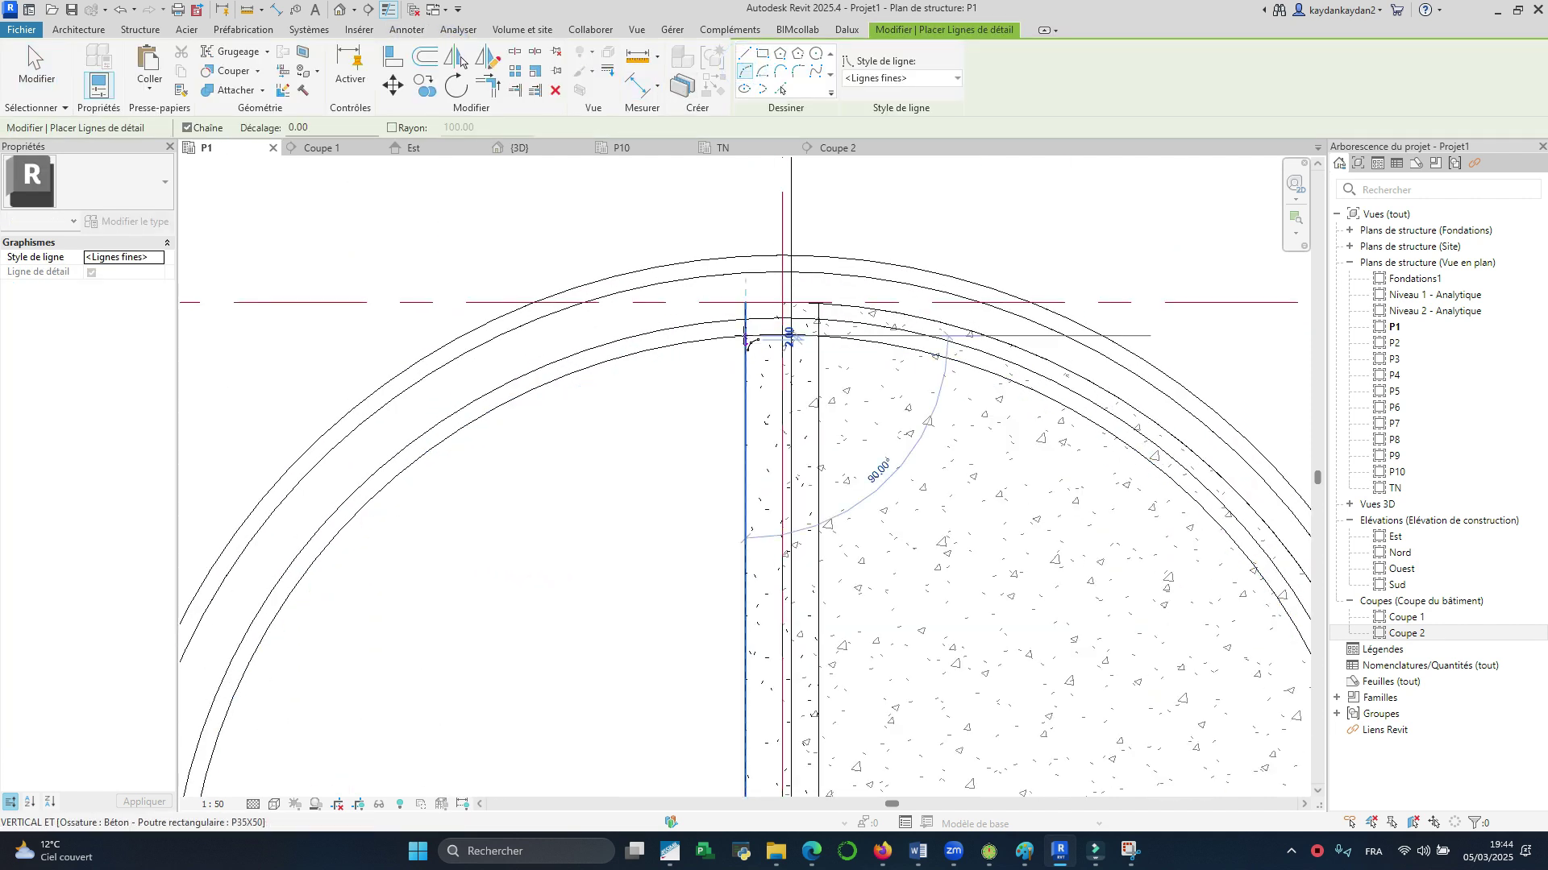
scroll(743, 335, down, 5)
scroll(746, 568, up, 5)
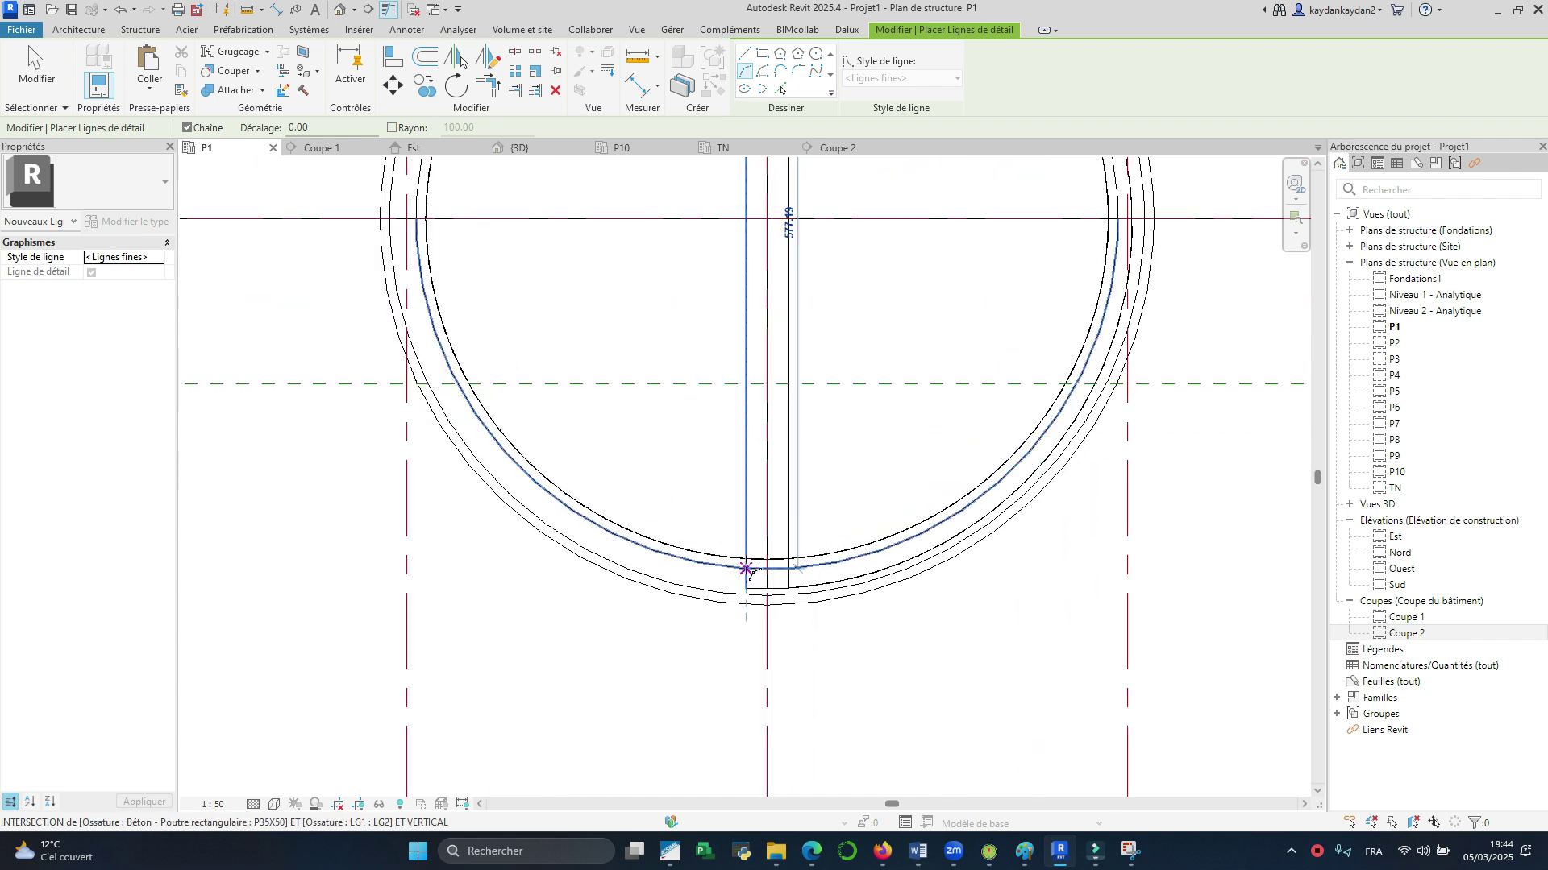
scroll(746, 569, up, 1)
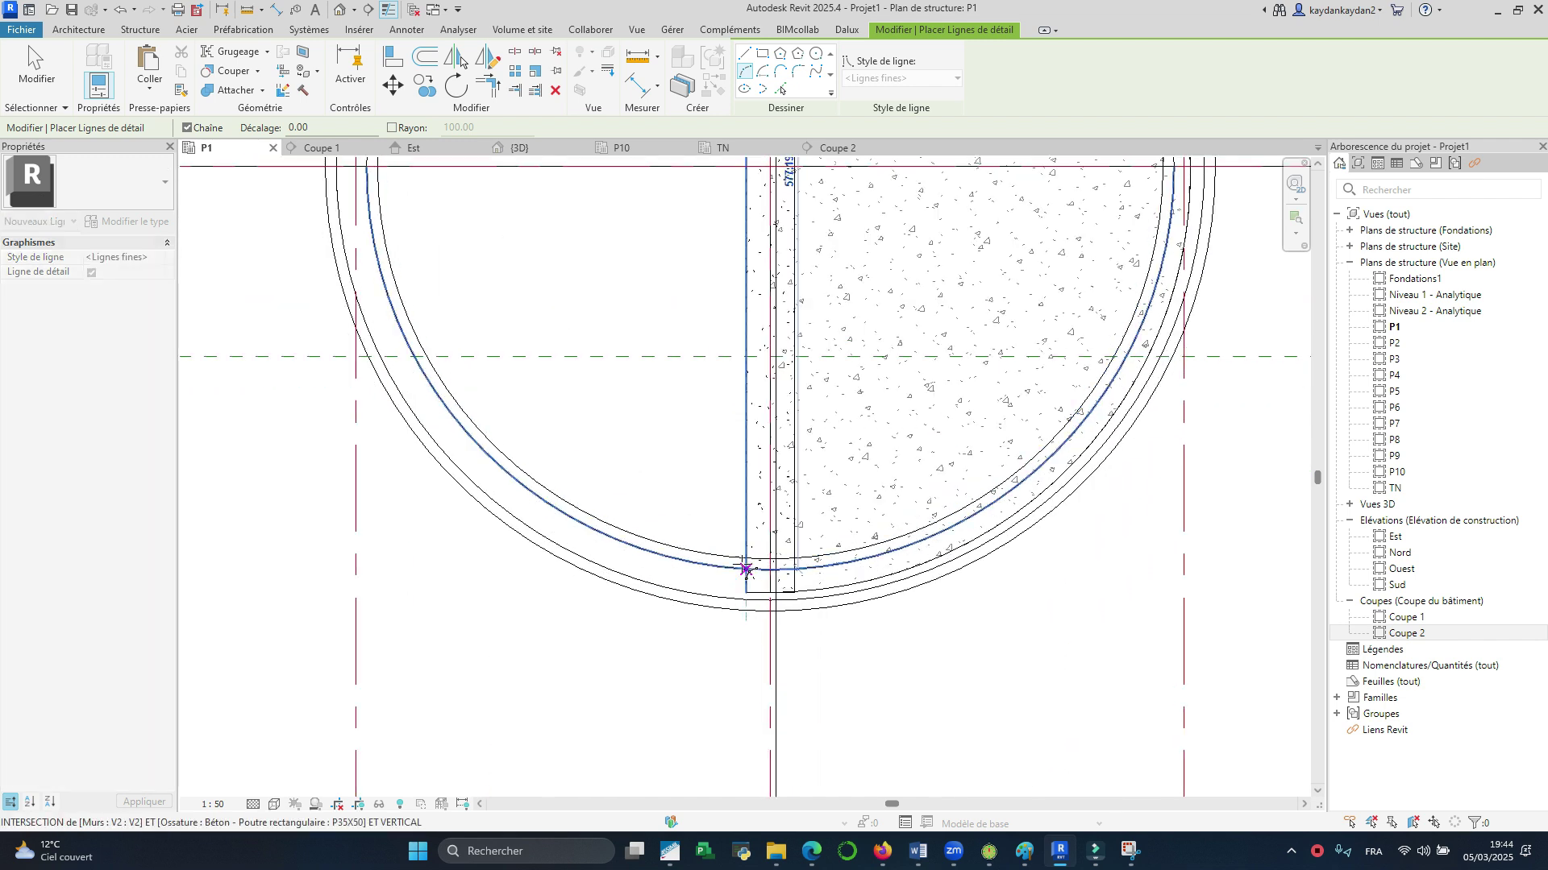
click(747, 569)
scroll(742, 557, down, 3)
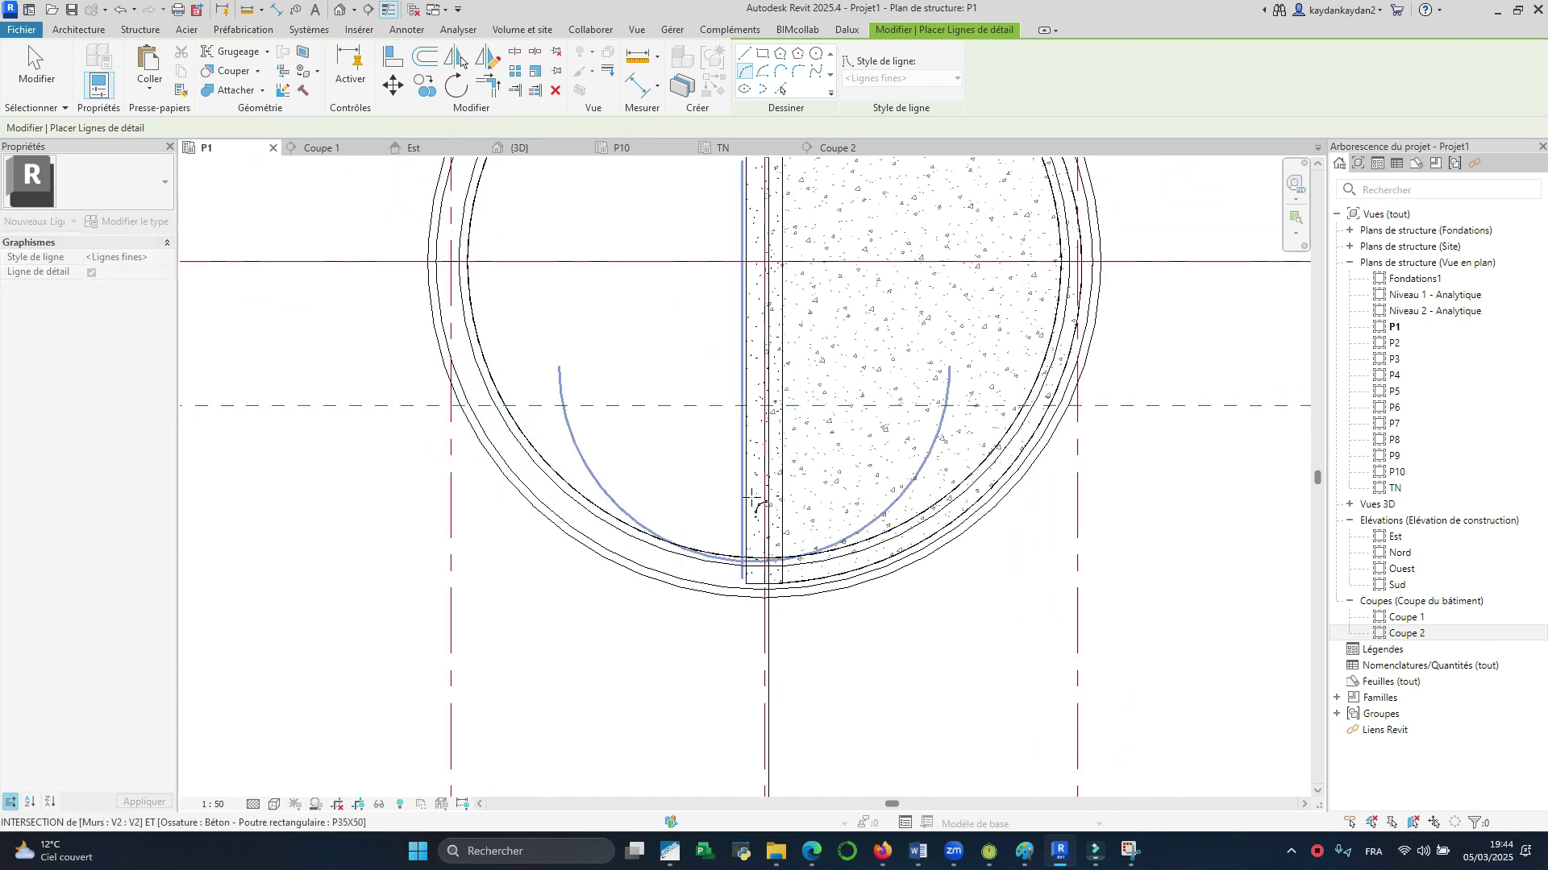
scroll(751, 500, down, 4)
key(Escape)
scroll(774, 310, up, 5)
scroll(774, 307, down, 4)
click(764, 271)
scroll(760, 266, down, 2)
scroll(771, 637, up, 2)
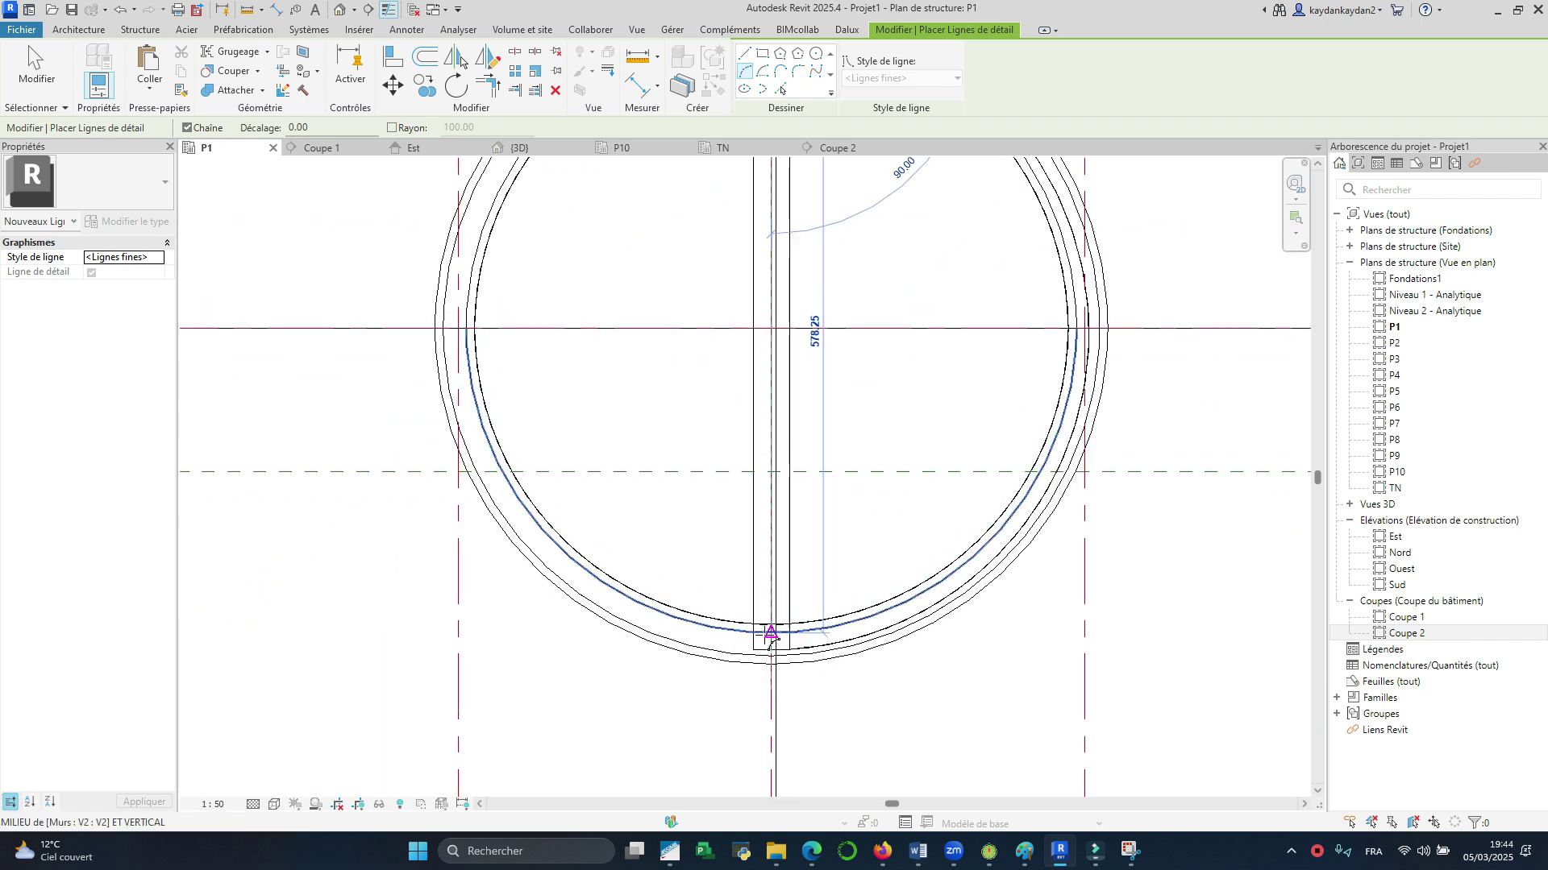
click(771, 636)
scroll(772, 637, down, 2)
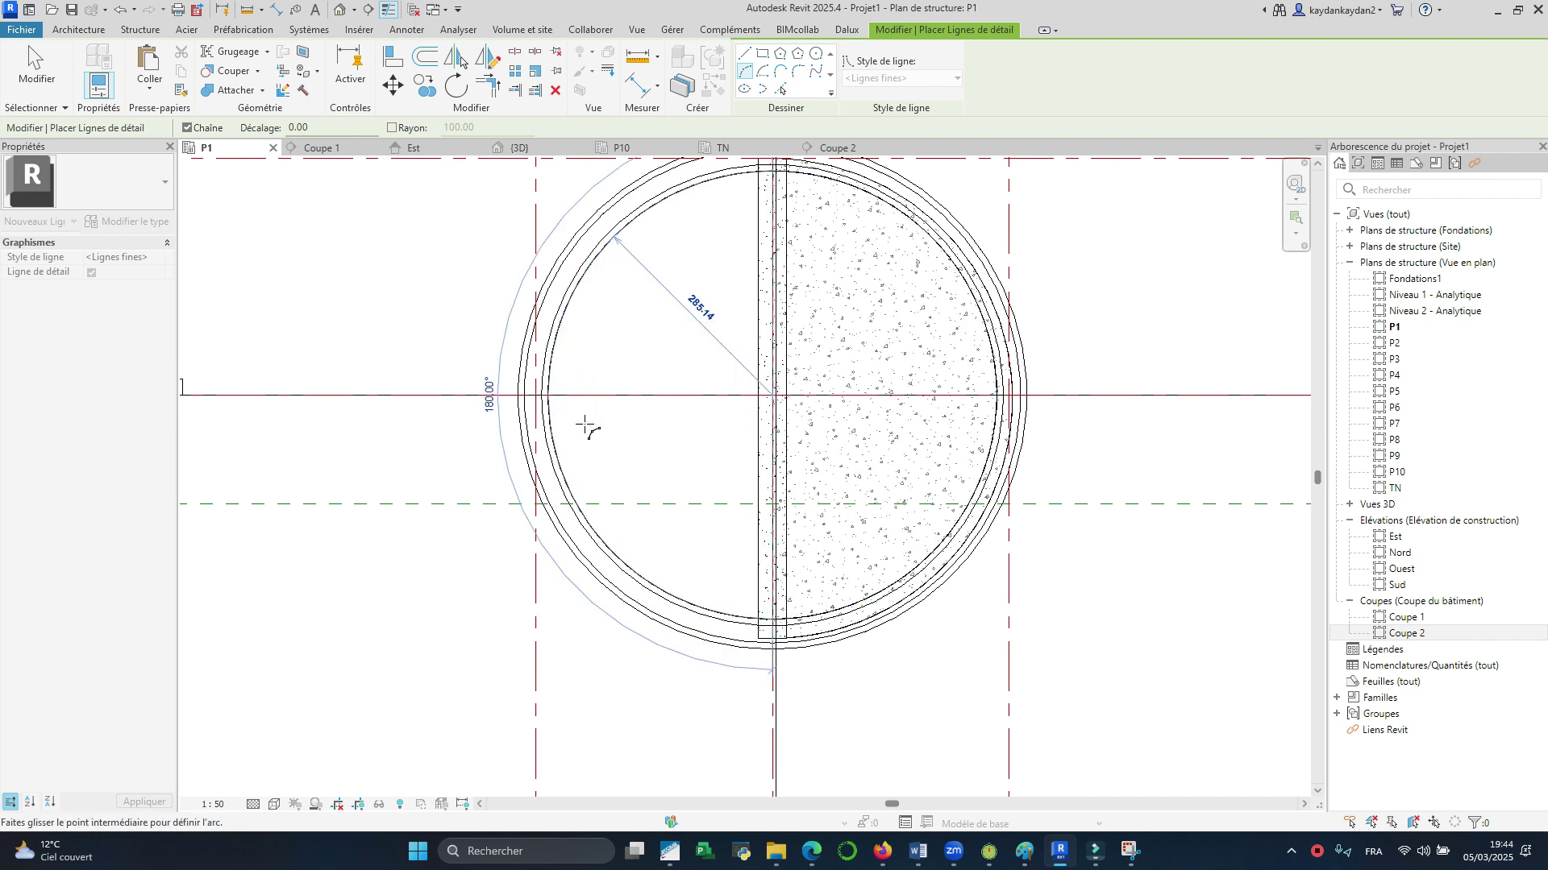
scroll(586, 427, up, 1)
key(Escape)
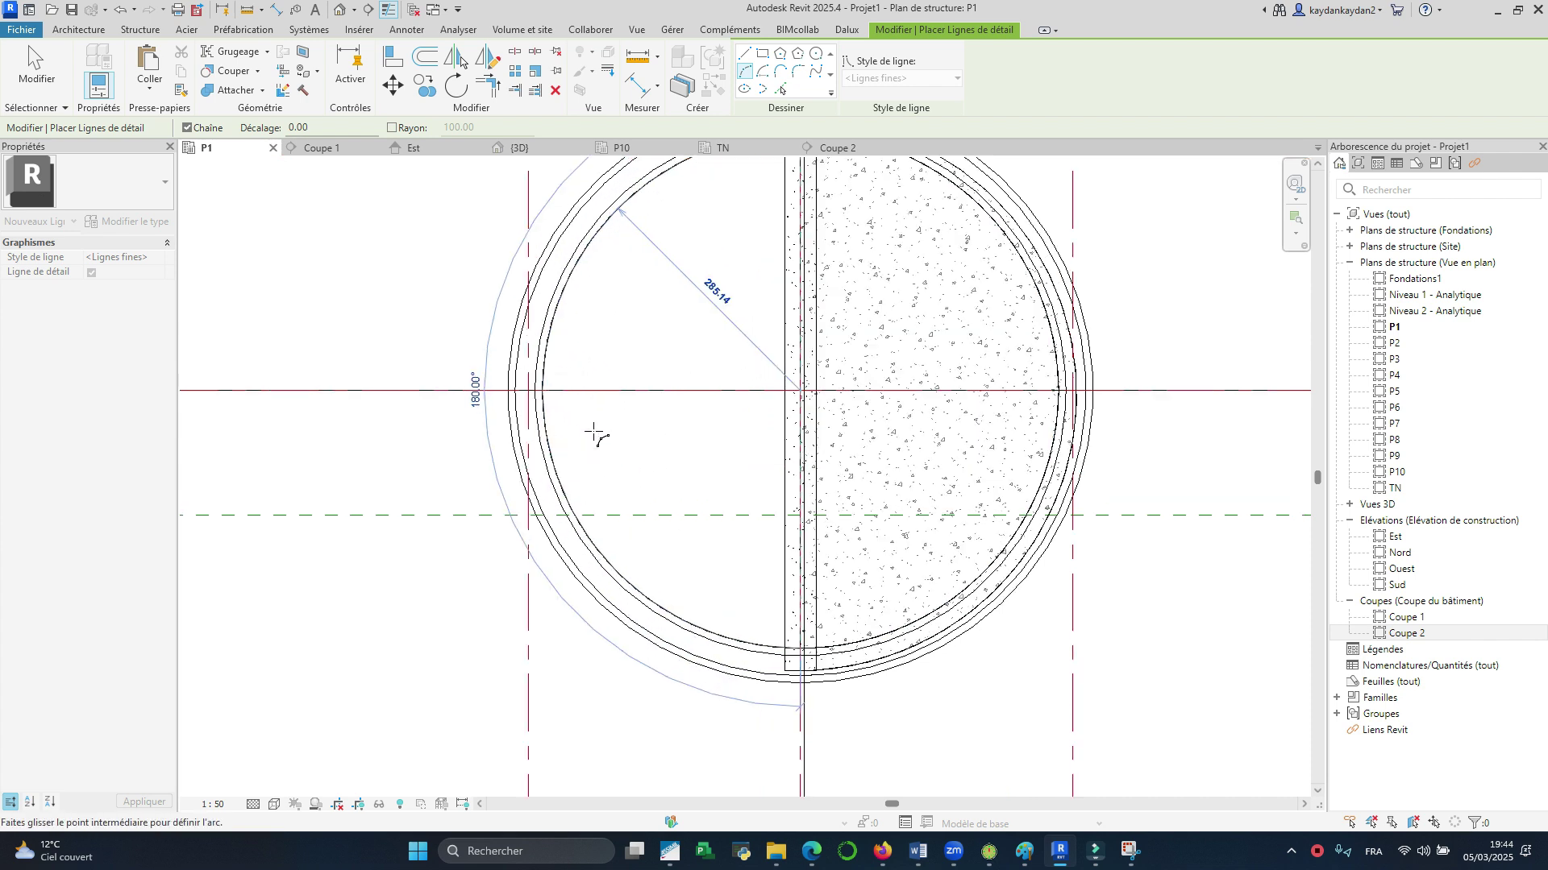
scroll(762, 631, up, 2)
key(Escape)
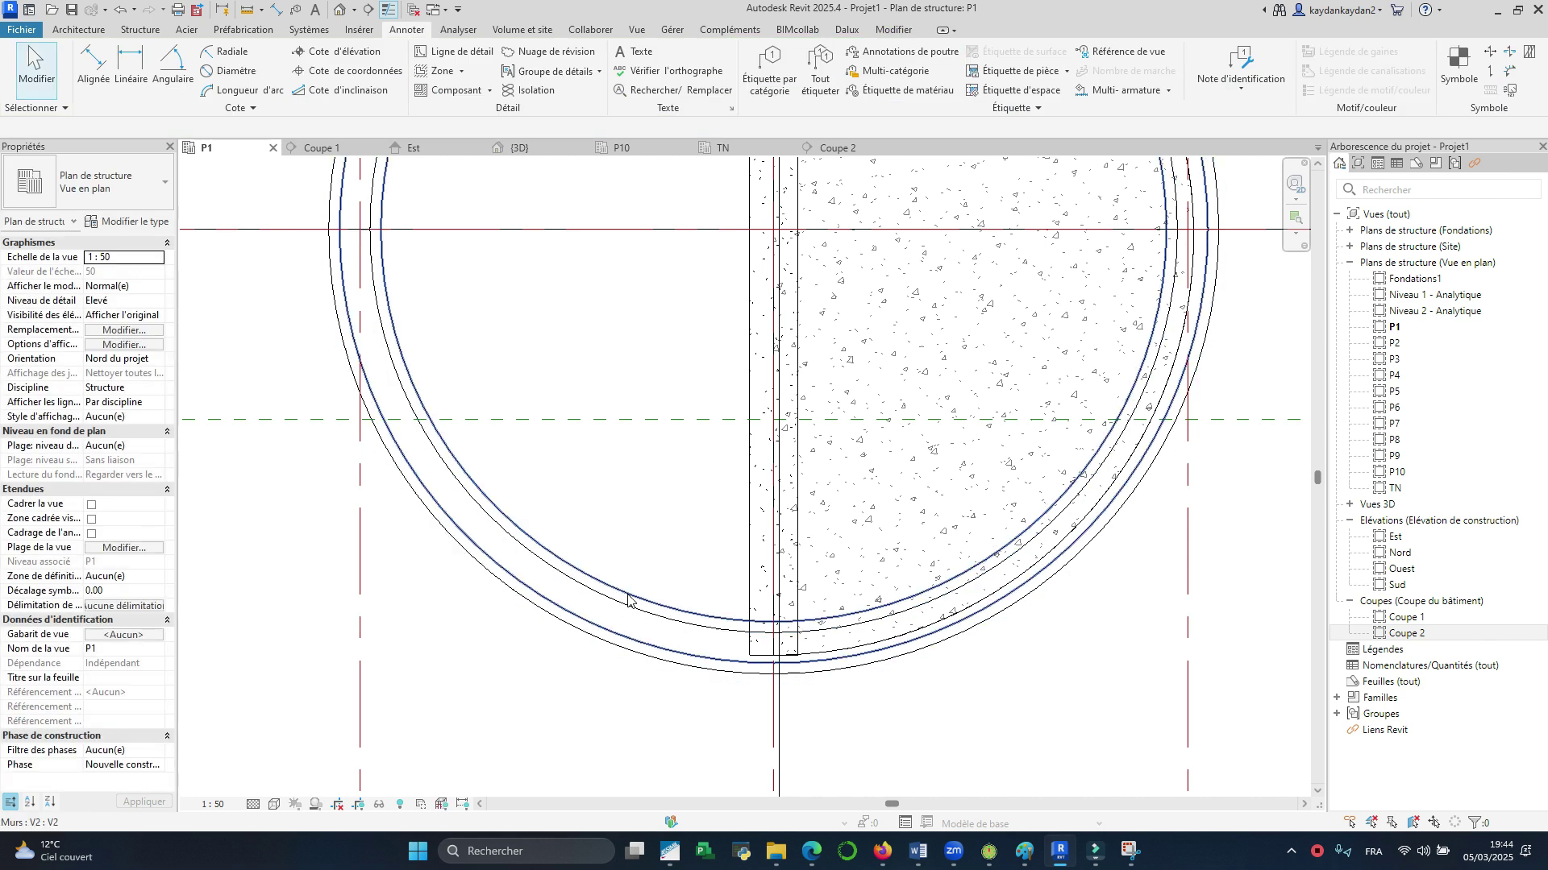
Step: Inspect the circular V2 wall in a 3D view cropped to the selection, then return to the P1 plan and deselect it
click(628, 594)
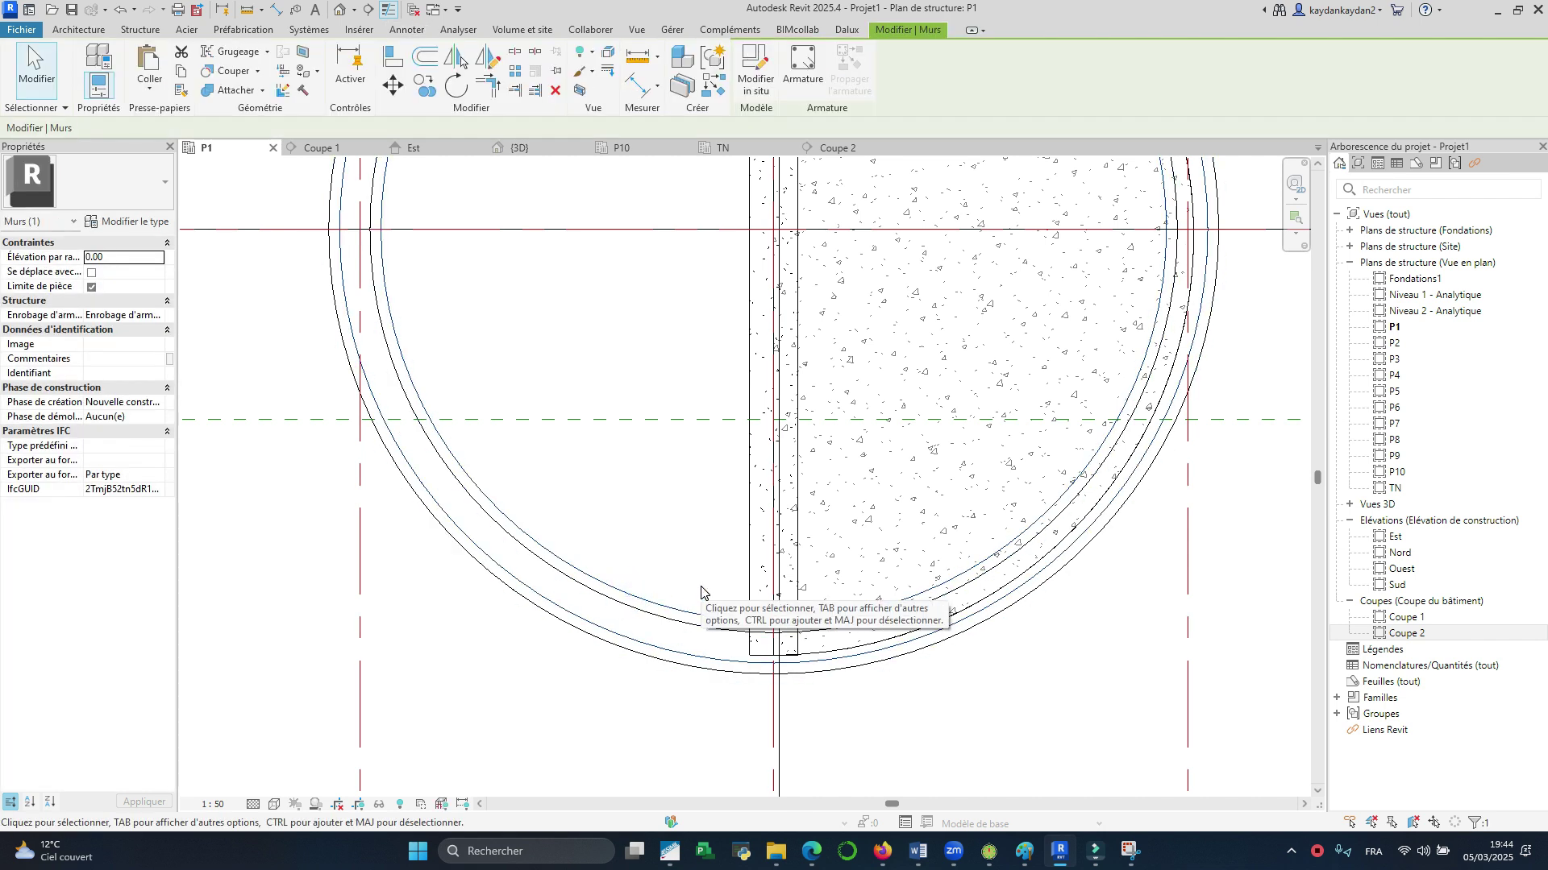
click(578, 91)
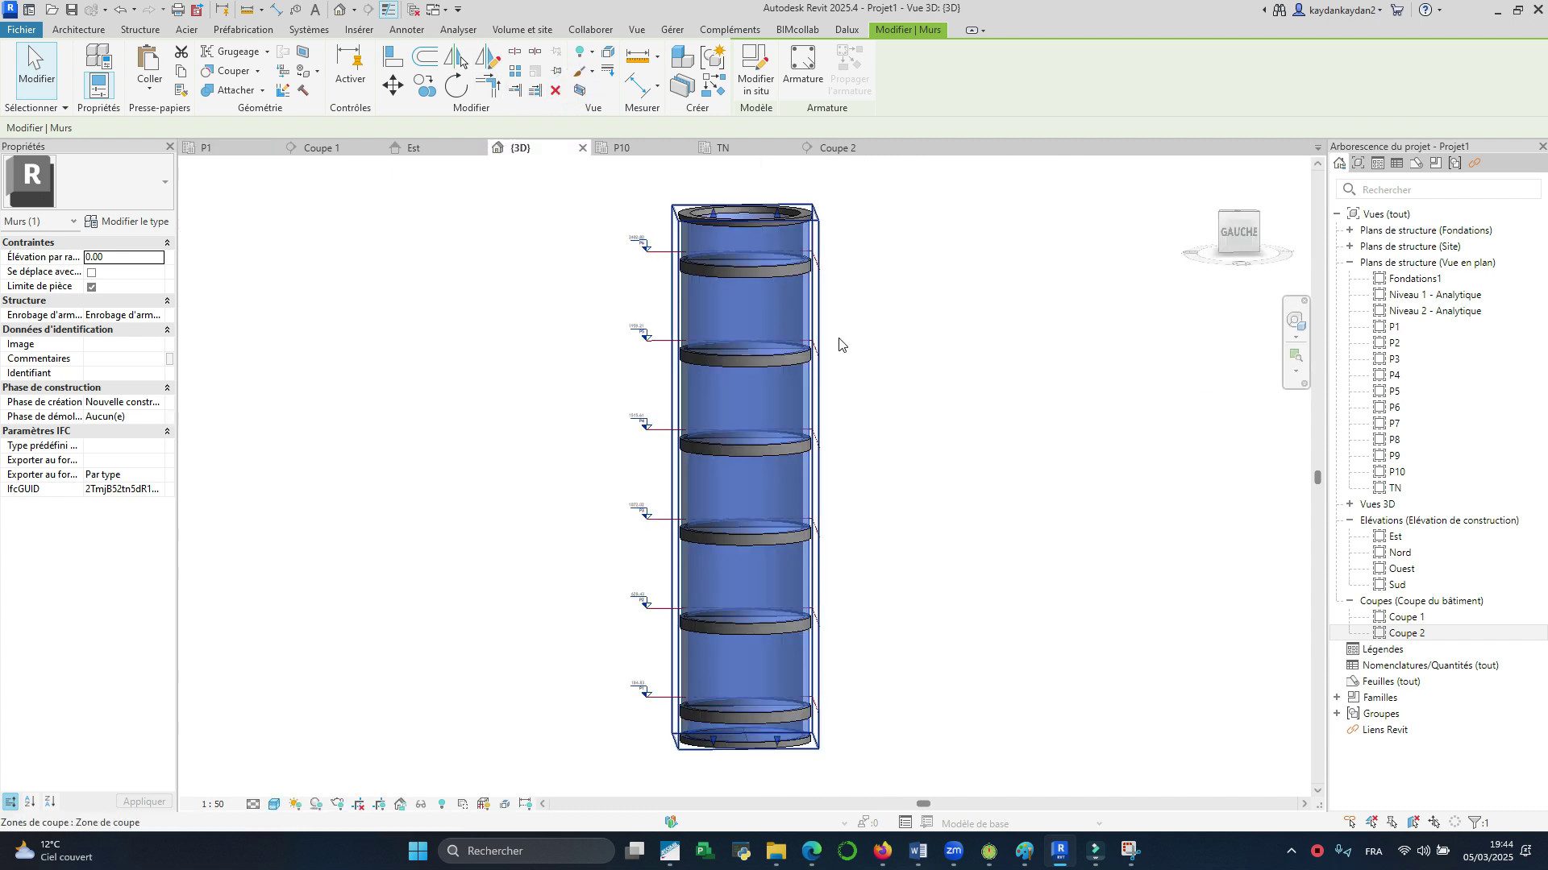
shift+middle_drag(927, 390, 637, 484)
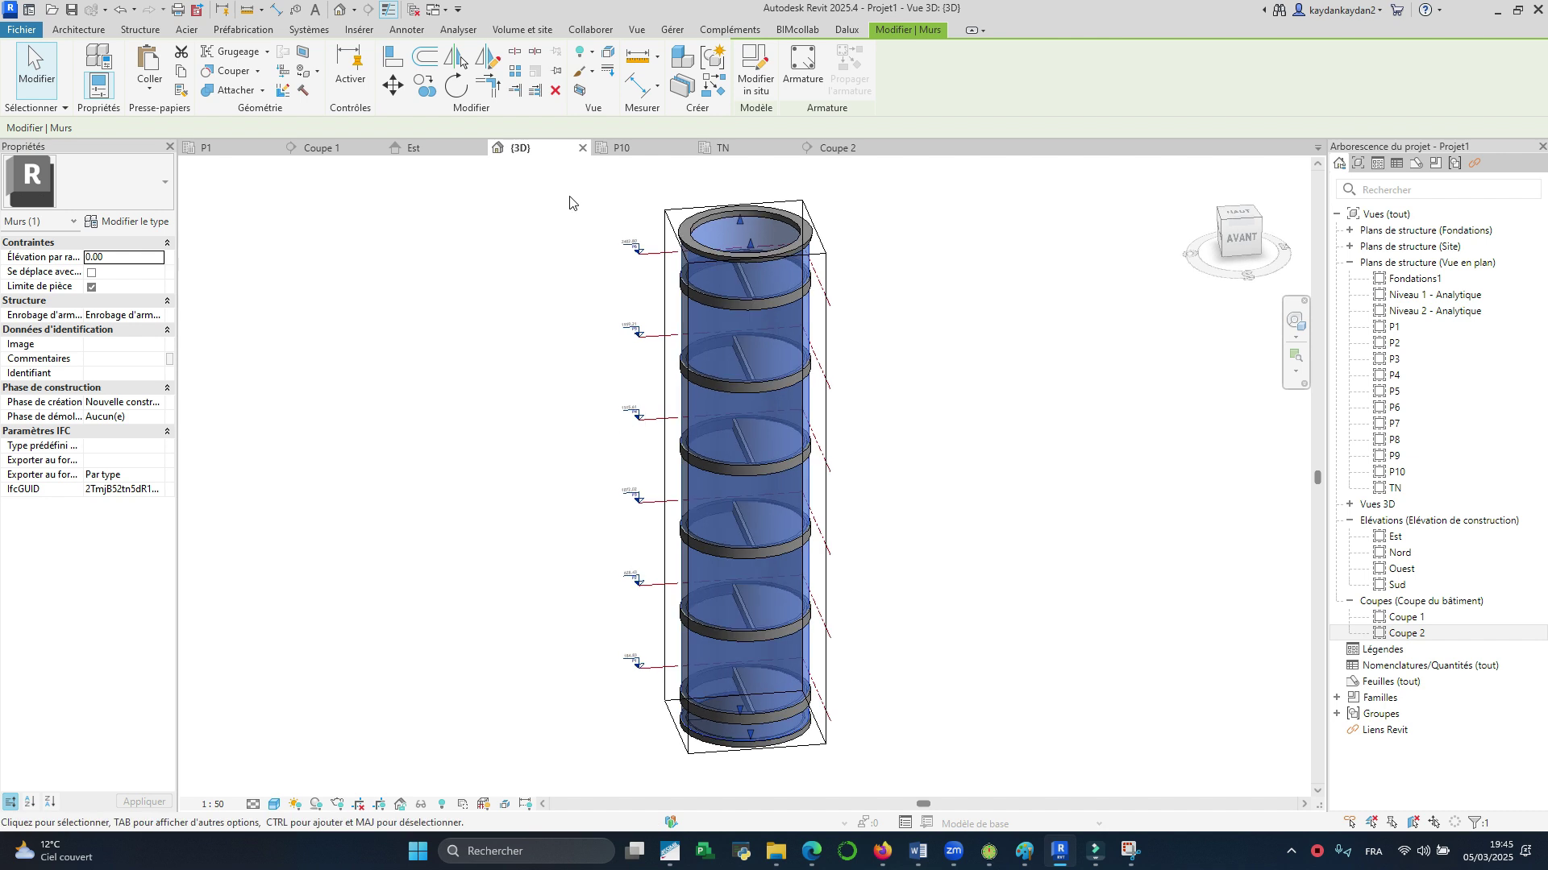
key(ctrl+shift+Tab)
key(ctrl+shift+Tab)
key(ctrl+shift+Tab)
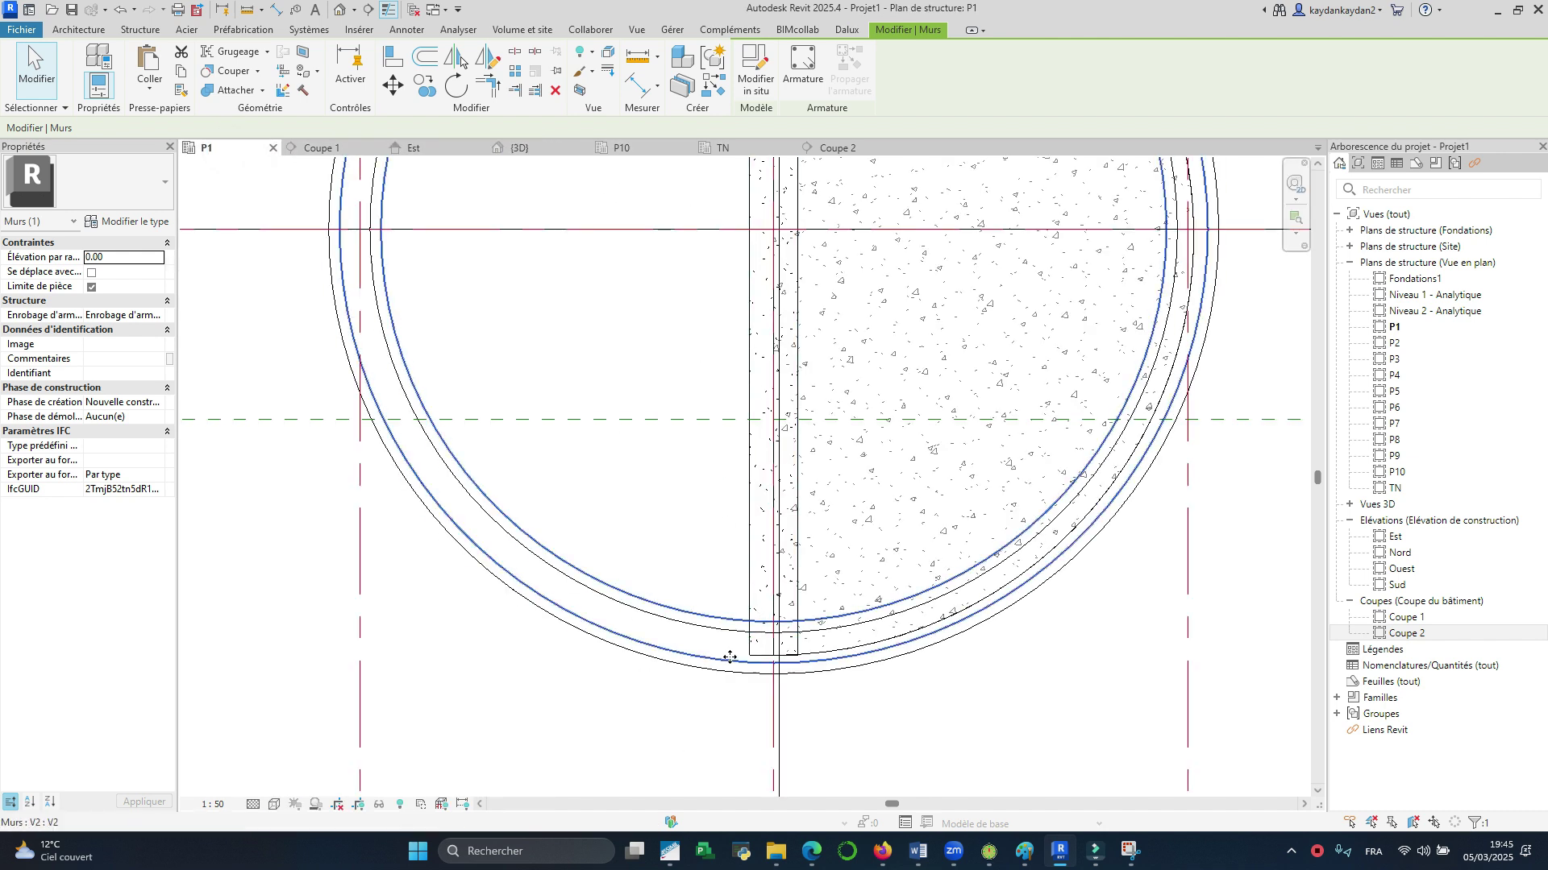
scroll(728, 649, down, 2)
click(1160, 577)
scroll(937, 646, down, 1)
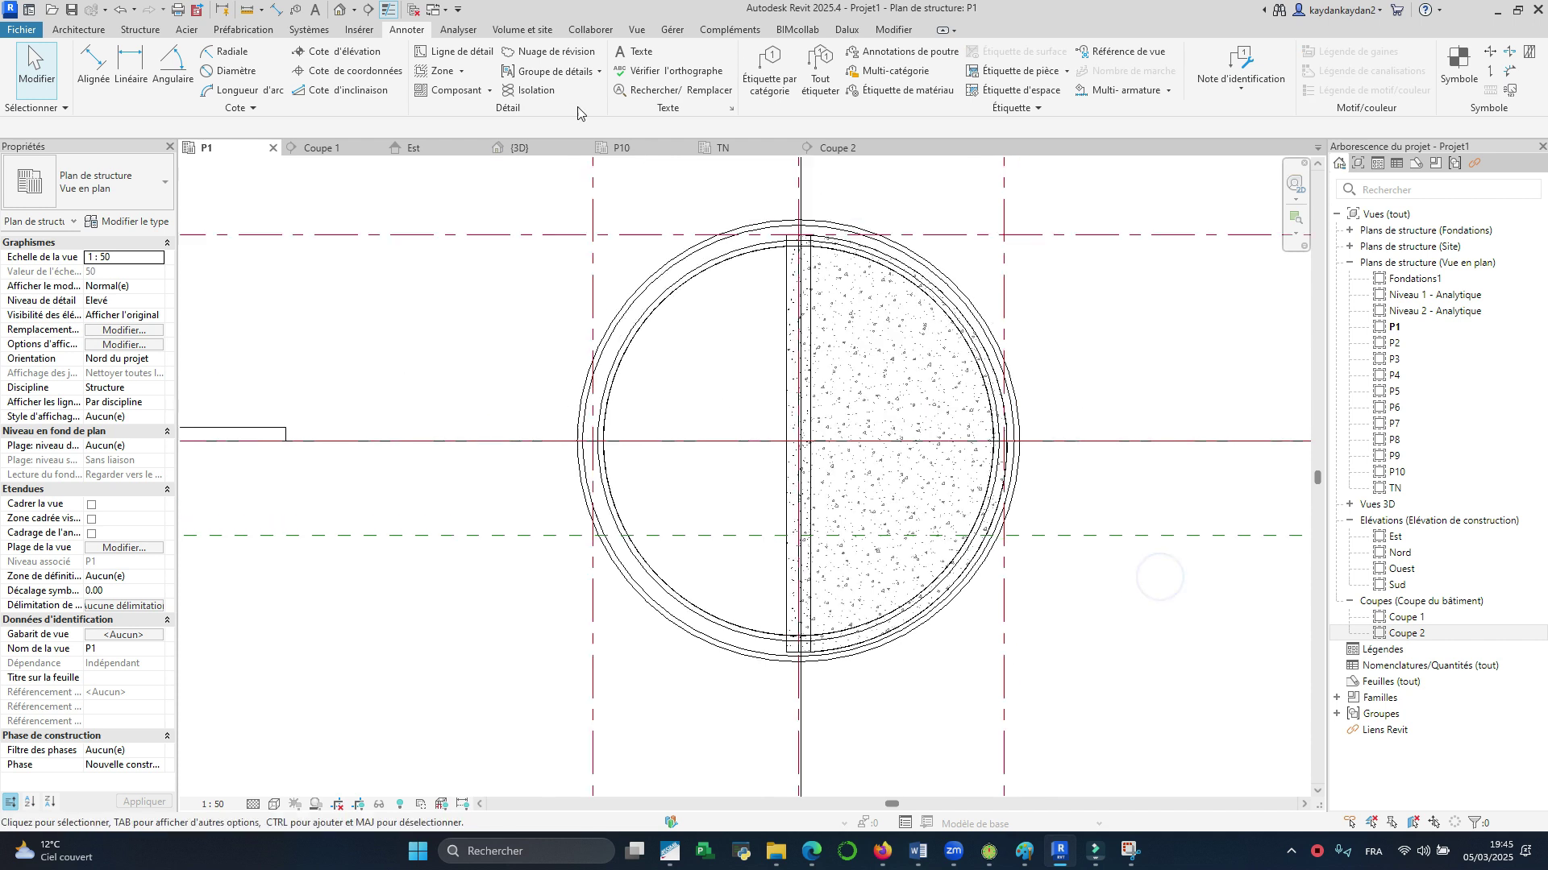
Step: Draw a 180° arc detail line with a radius of about 285.14 along the slab-free half of the circular wall's inner face
click(465, 55)
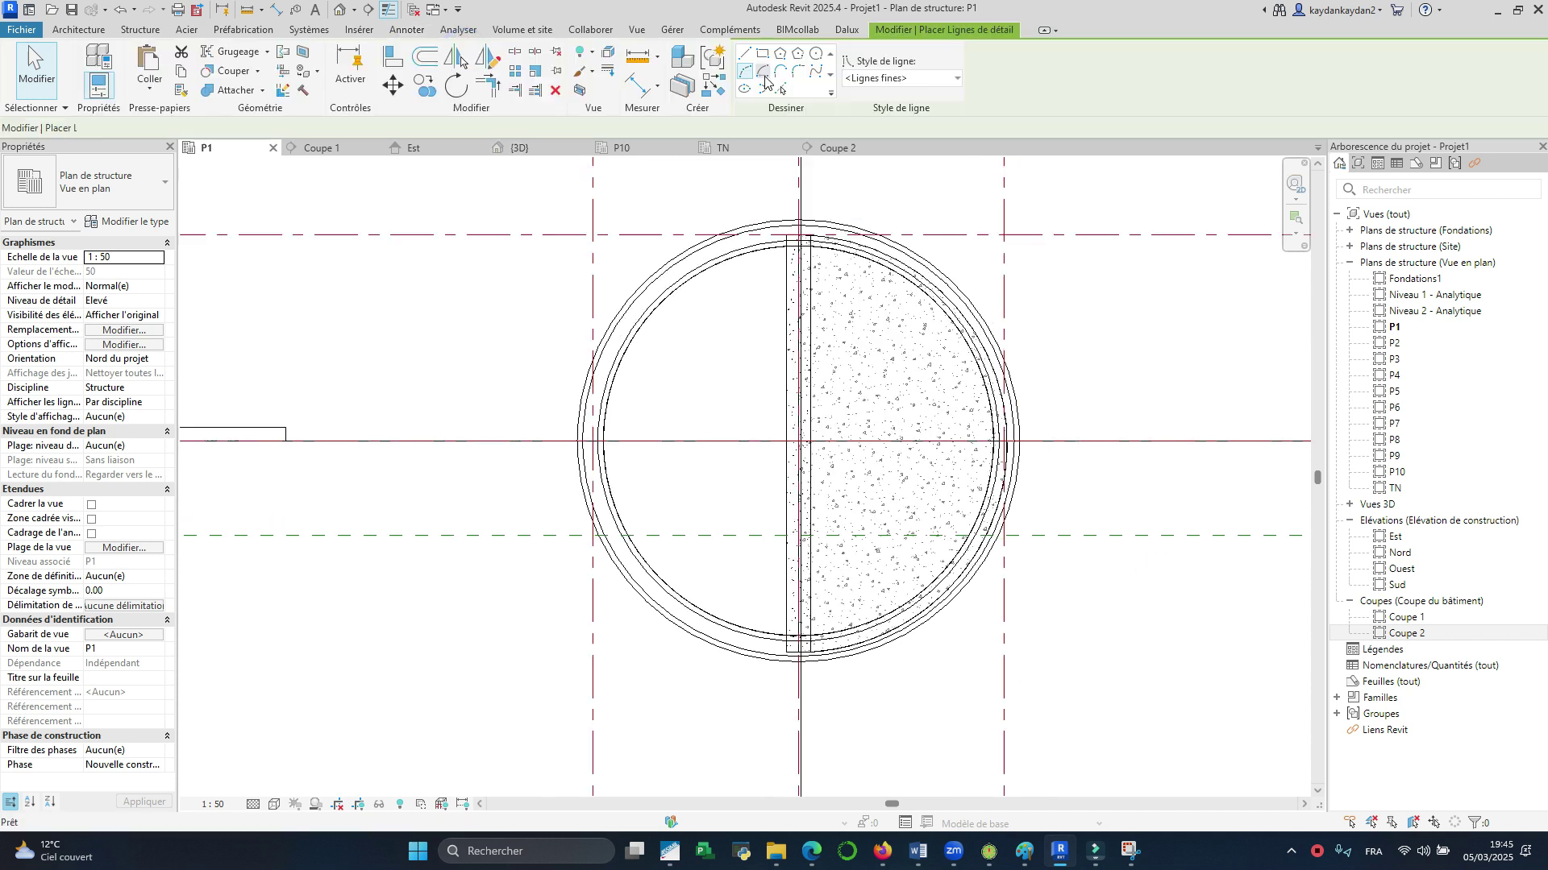
click(745, 71)
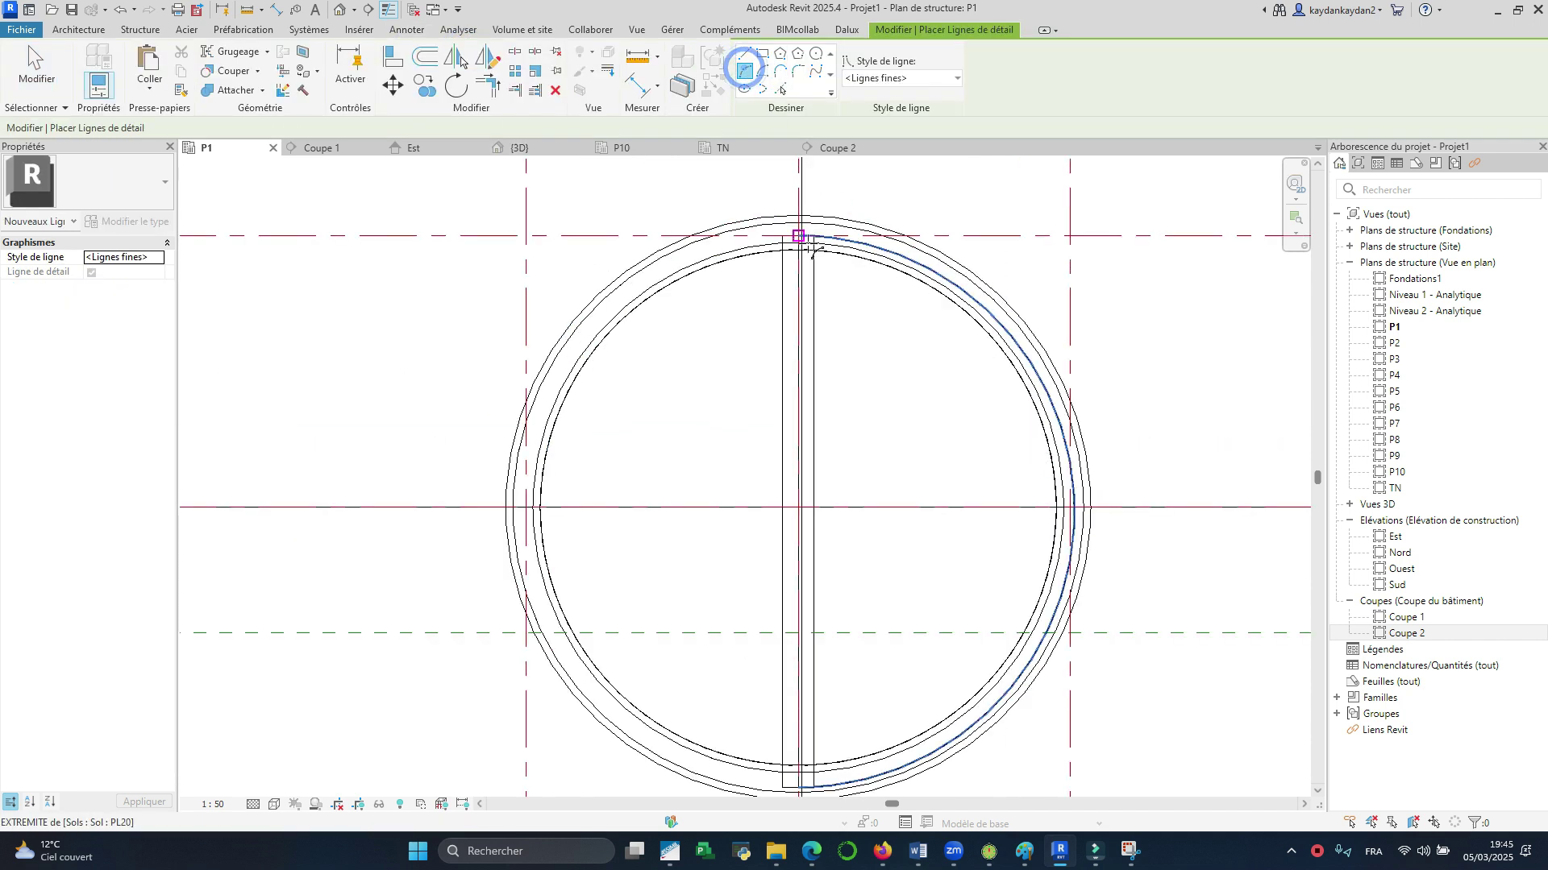
scroll(806, 237, up, 3)
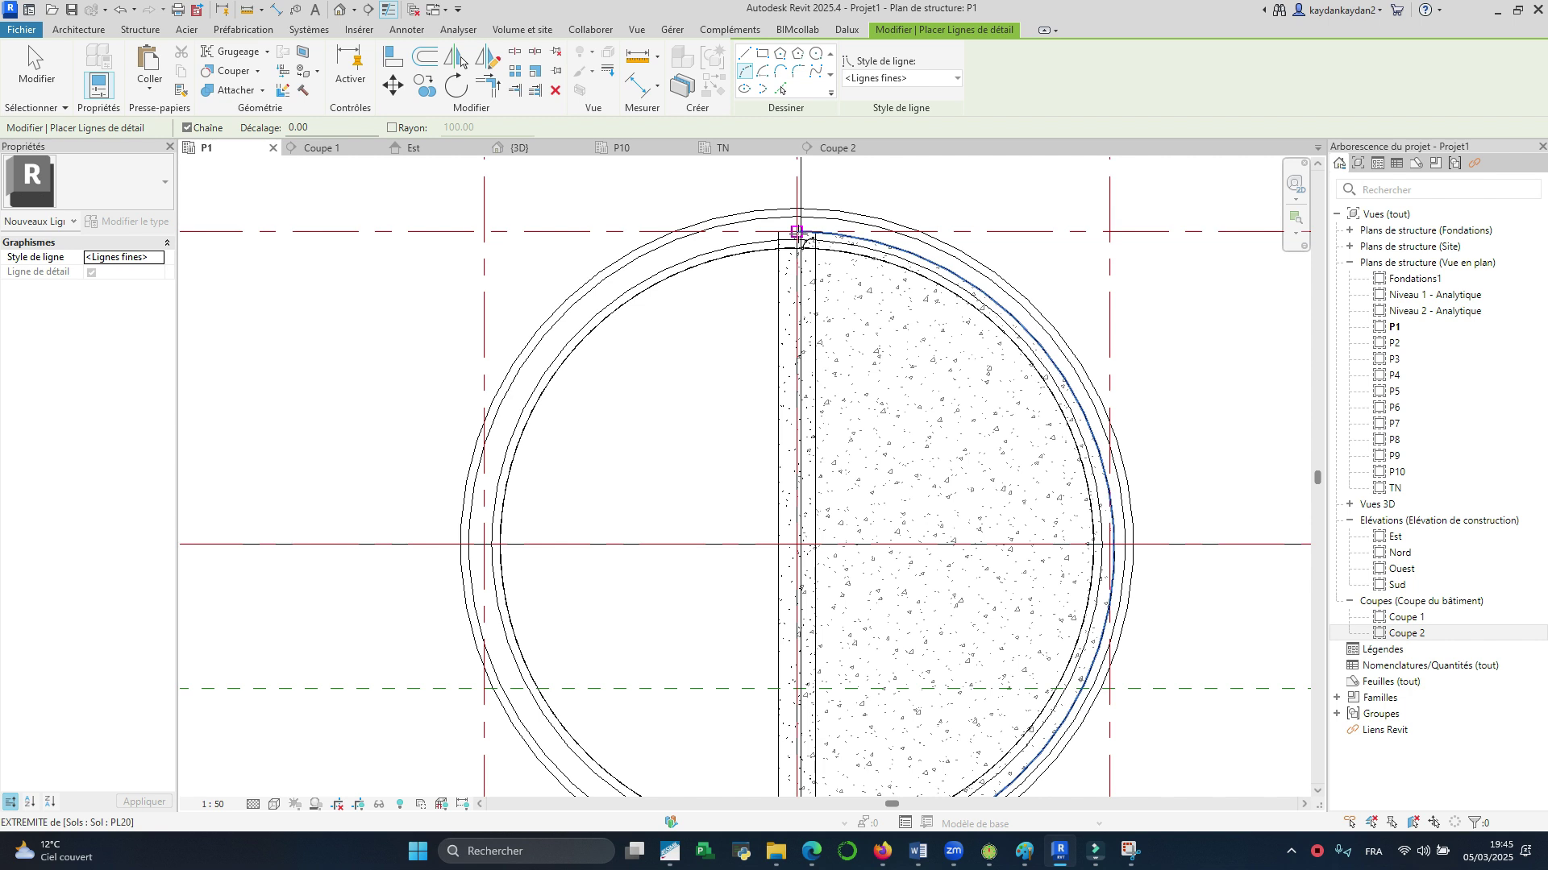
scroll(796, 233, up, 2)
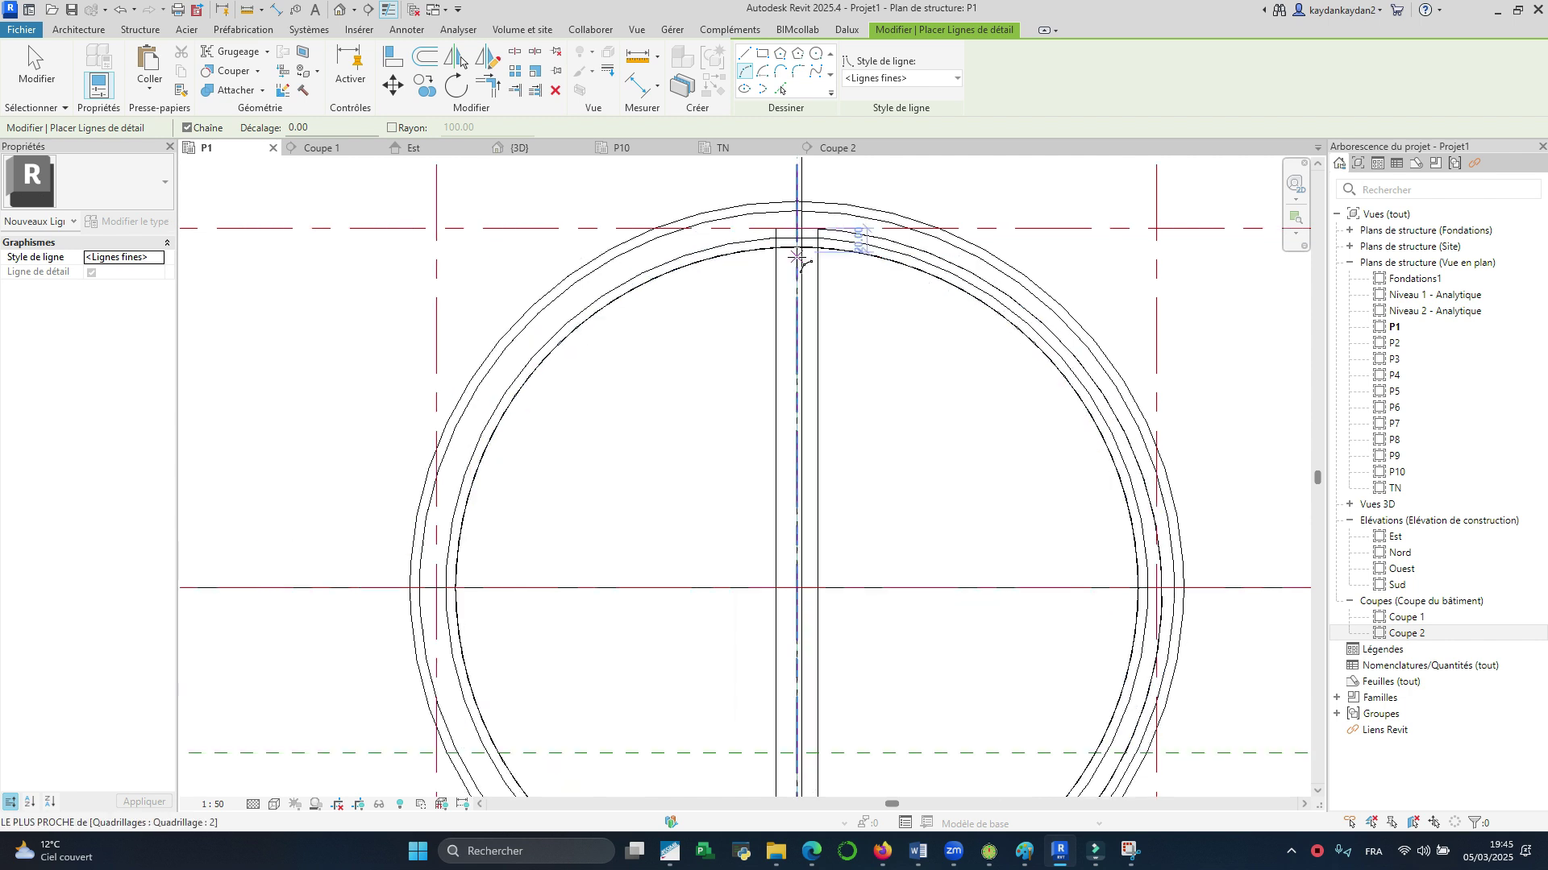
click(802, 250)
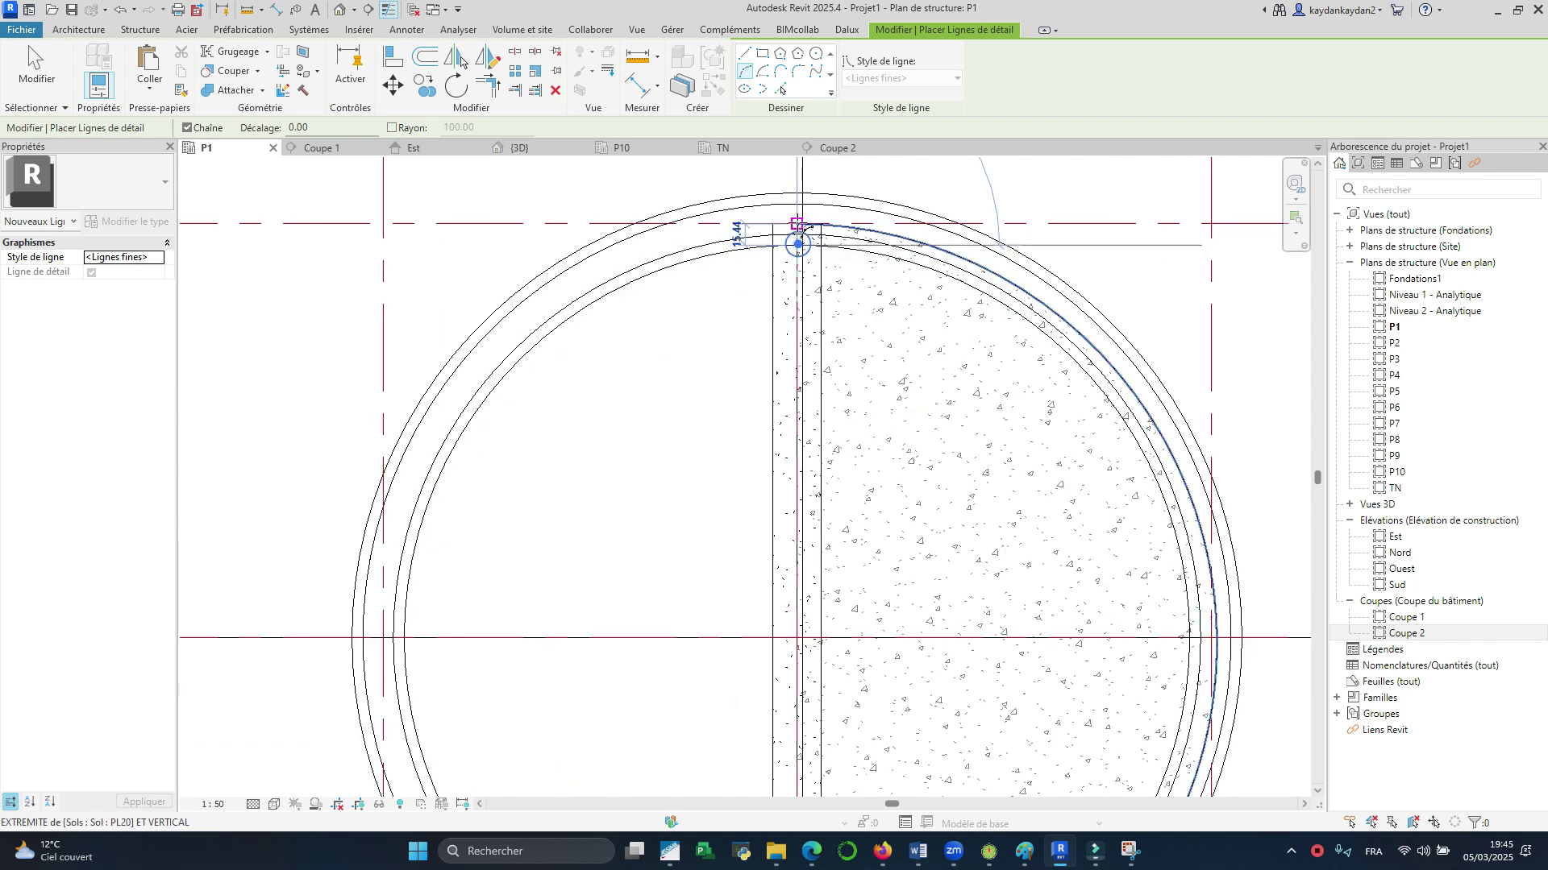
scroll(802, 250, down, 3)
scroll(802, 627, up, 3)
click(794, 623)
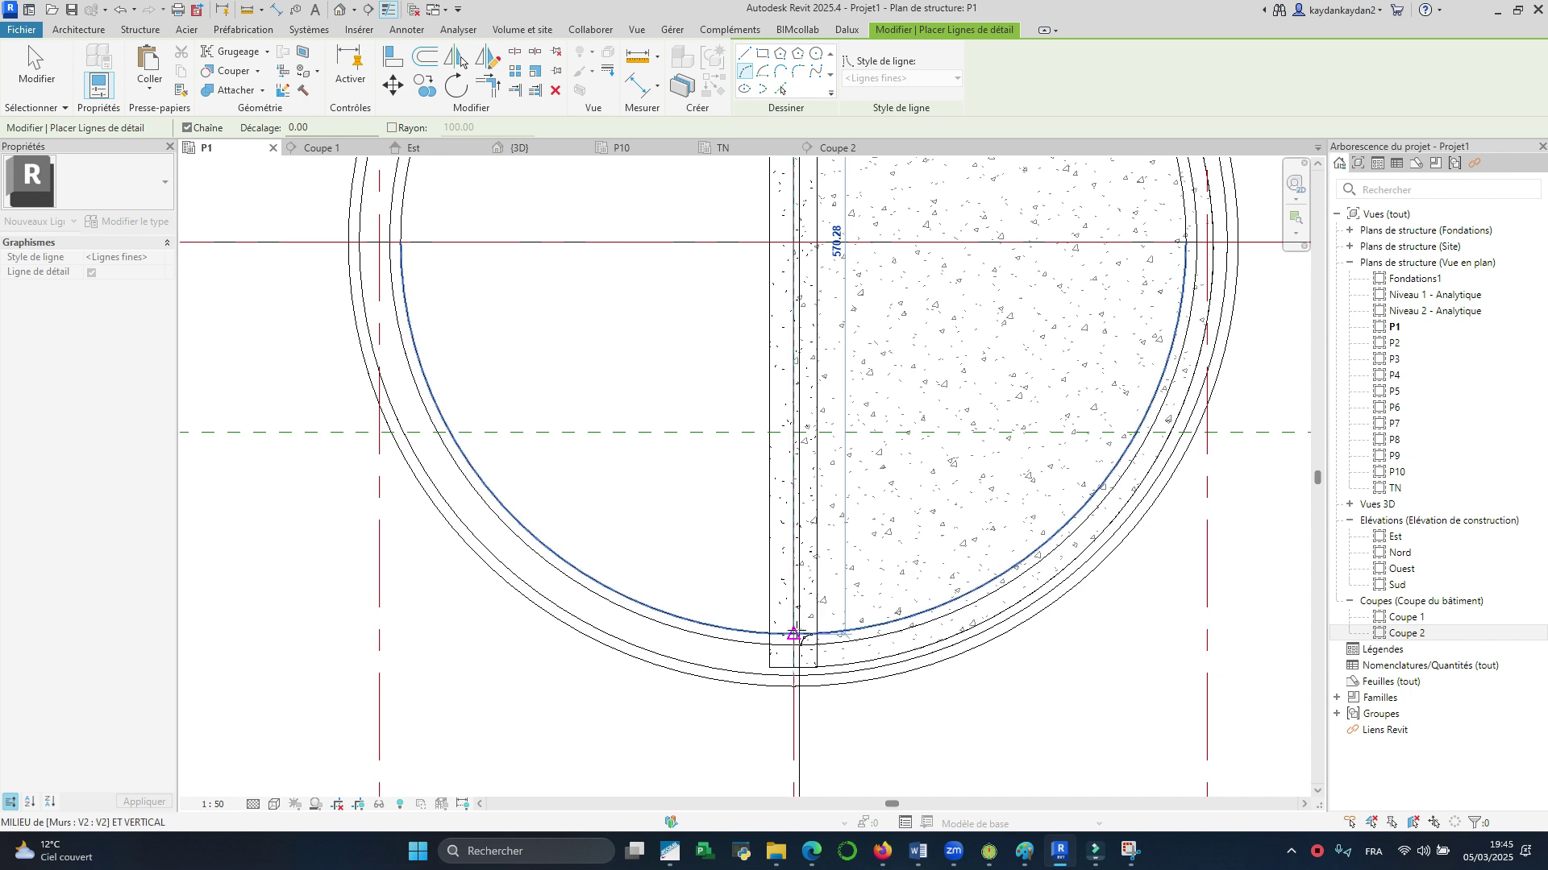
scroll(495, 385, down, 1)
scroll(495, 385, down, 1)
click(431, 313)
key(Escape)
key(Escape)
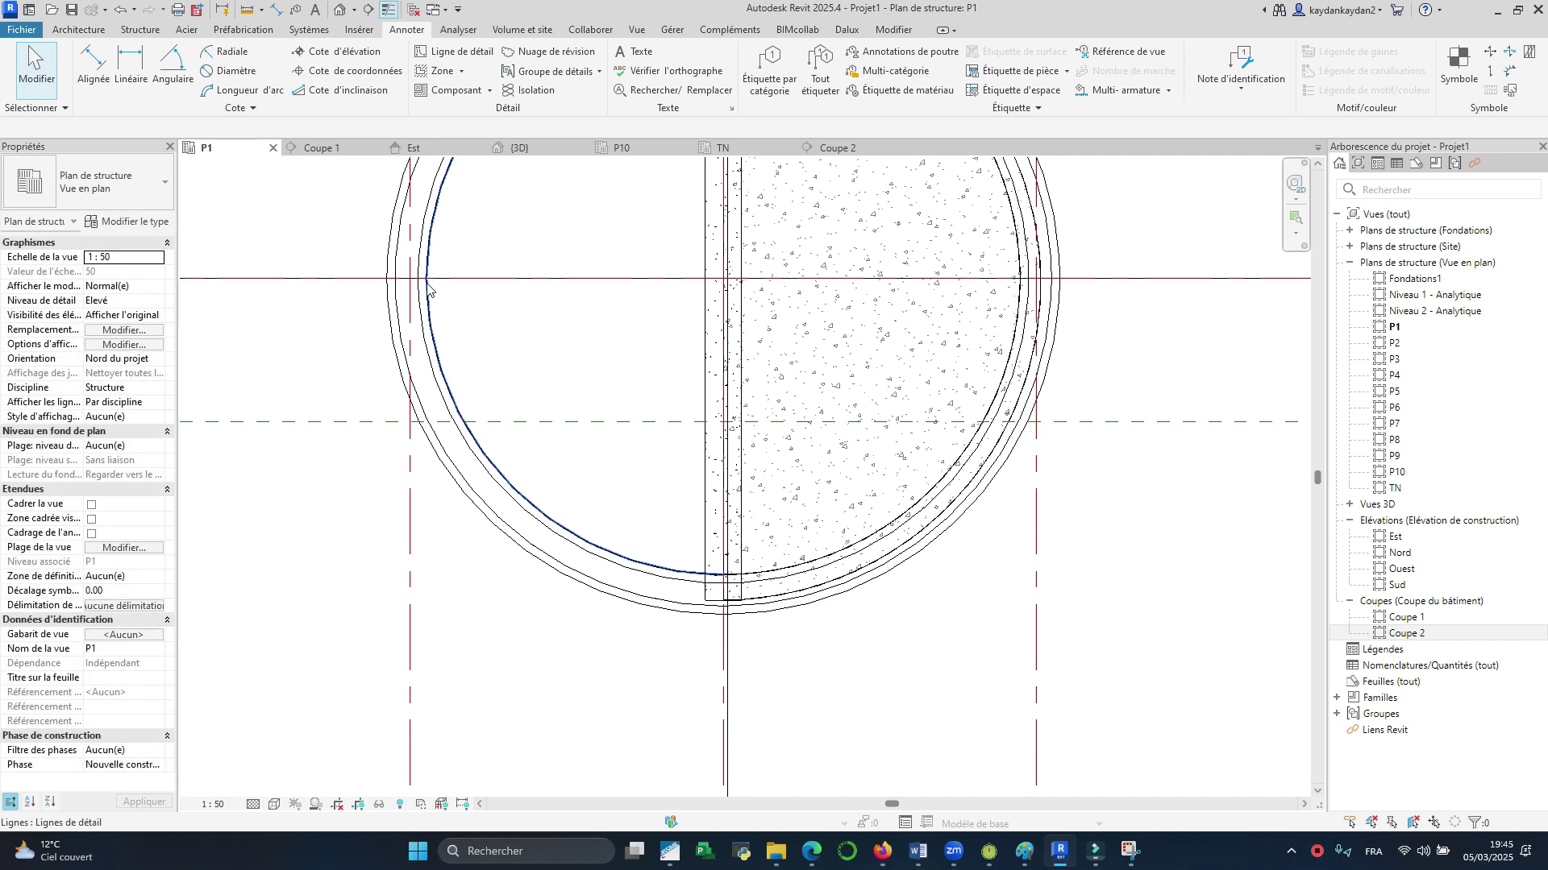
Step: Make the centre mark visible on the semicircular detail line along the circular wall's inner face
click(524, 295)
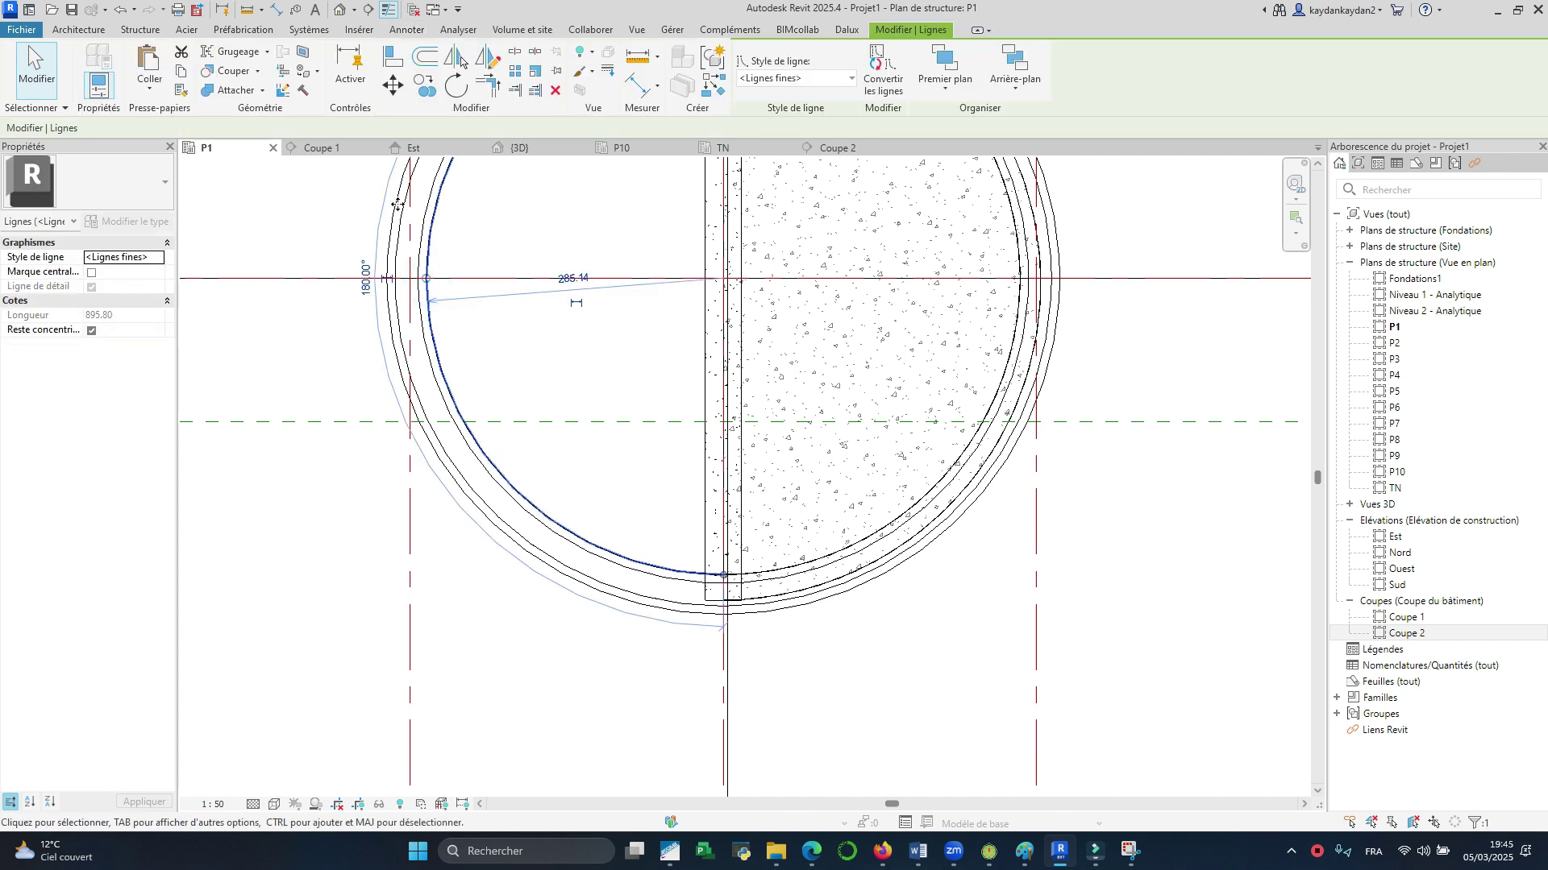
click(91, 274)
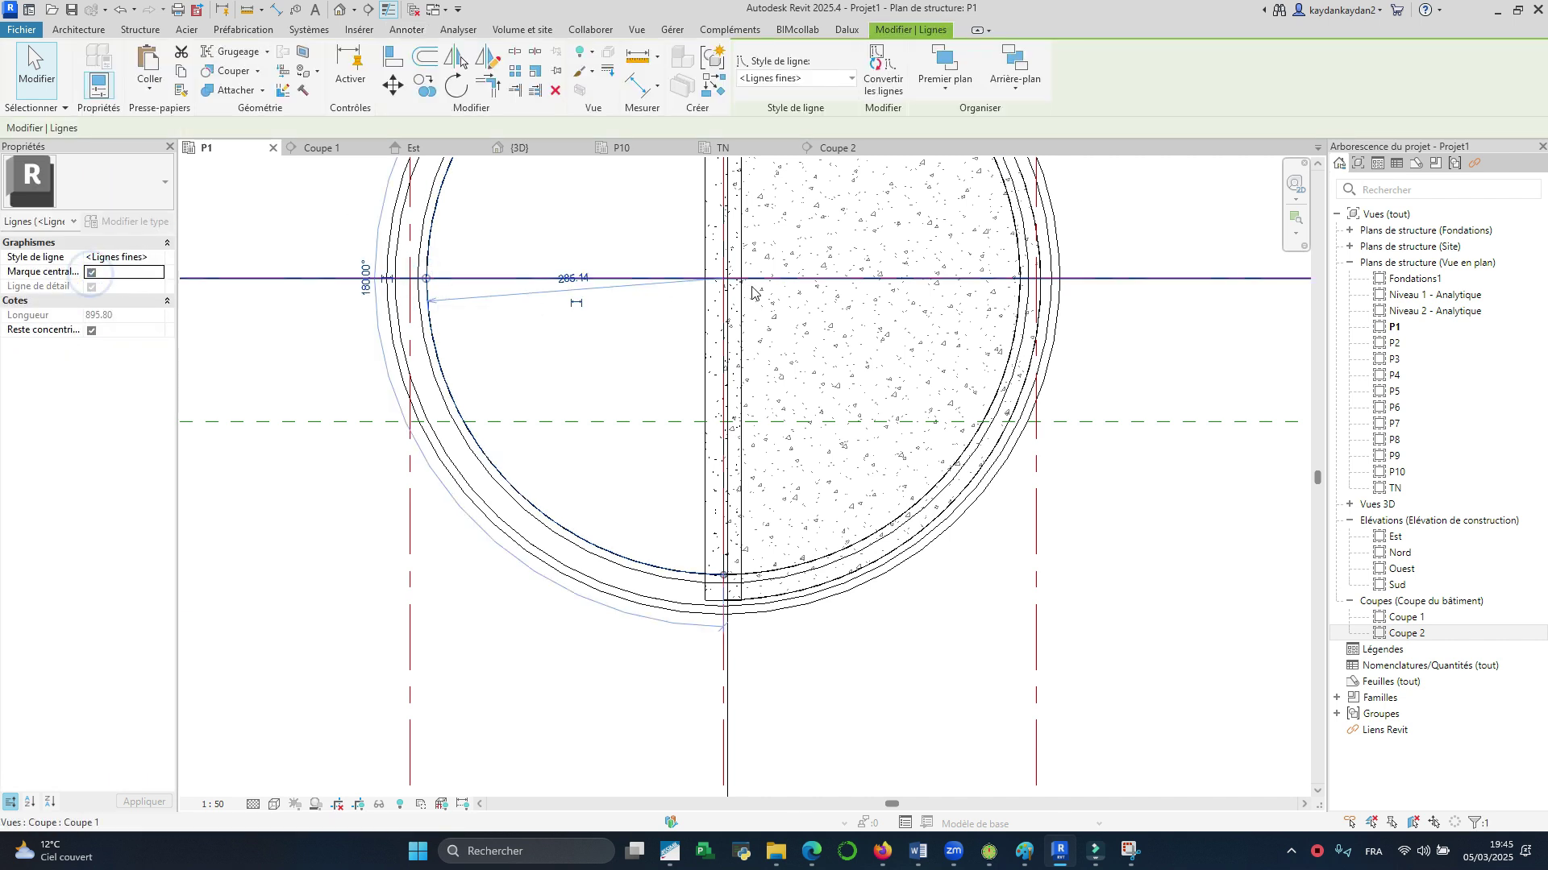
scroll(529, 379, down, 2)
click(1164, 437)
scroll(649, 319, up, 4)
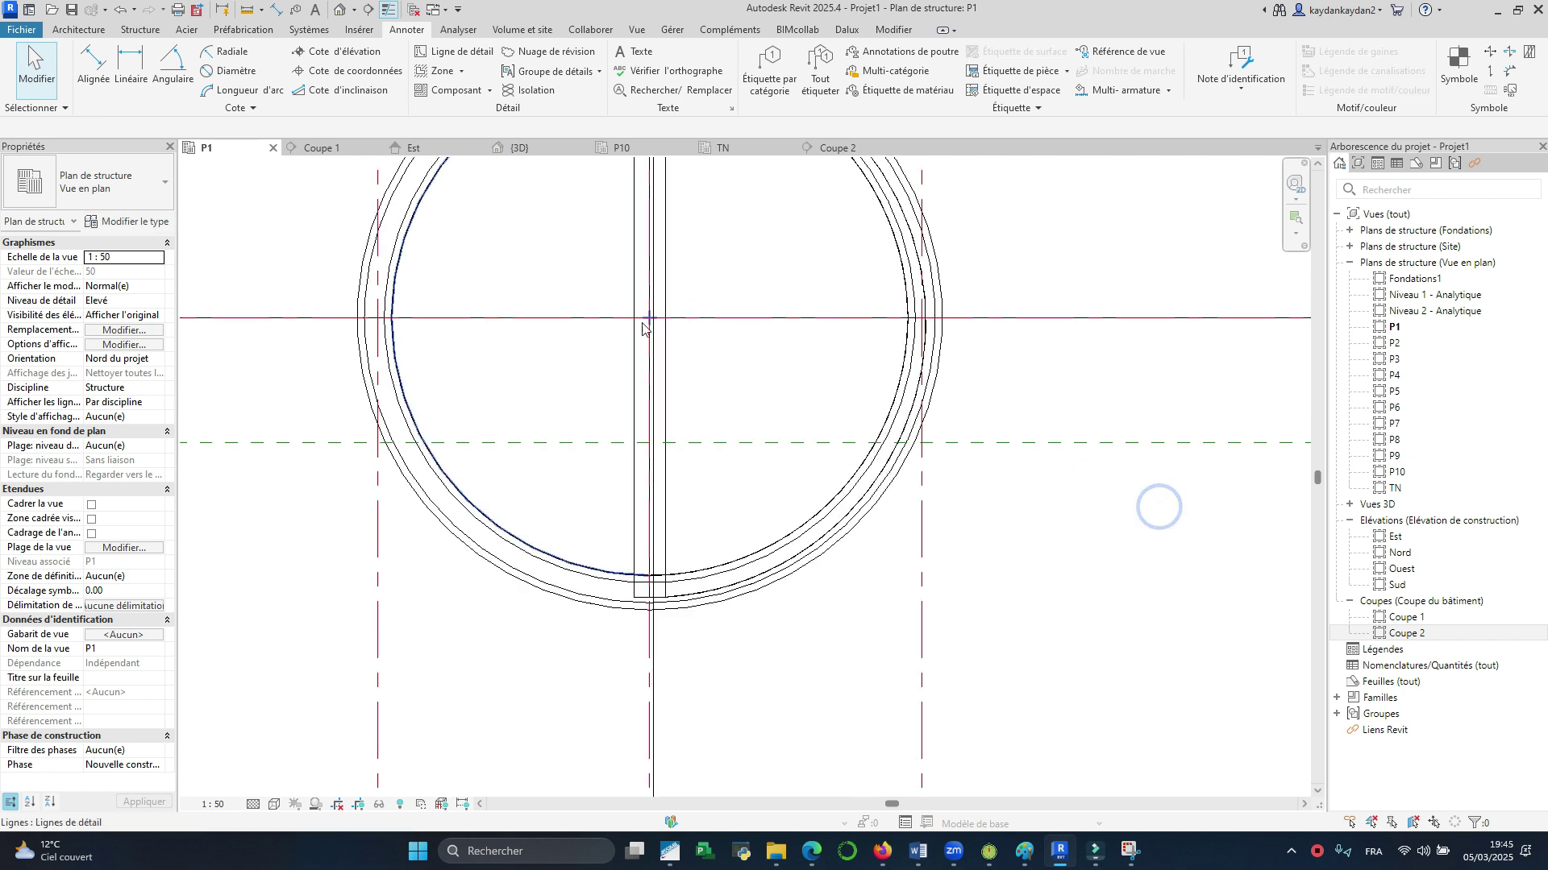
Step: Offset a copy of the semicircular detail line 90 inward as a concentric arc and check its centre mark setting
scroll(655, 315, down, 3)
scroll(645, 322, up, 2)
scroll(636, 307, down, 3)
scroll(549, 274, up, 2)
click(514, 255)
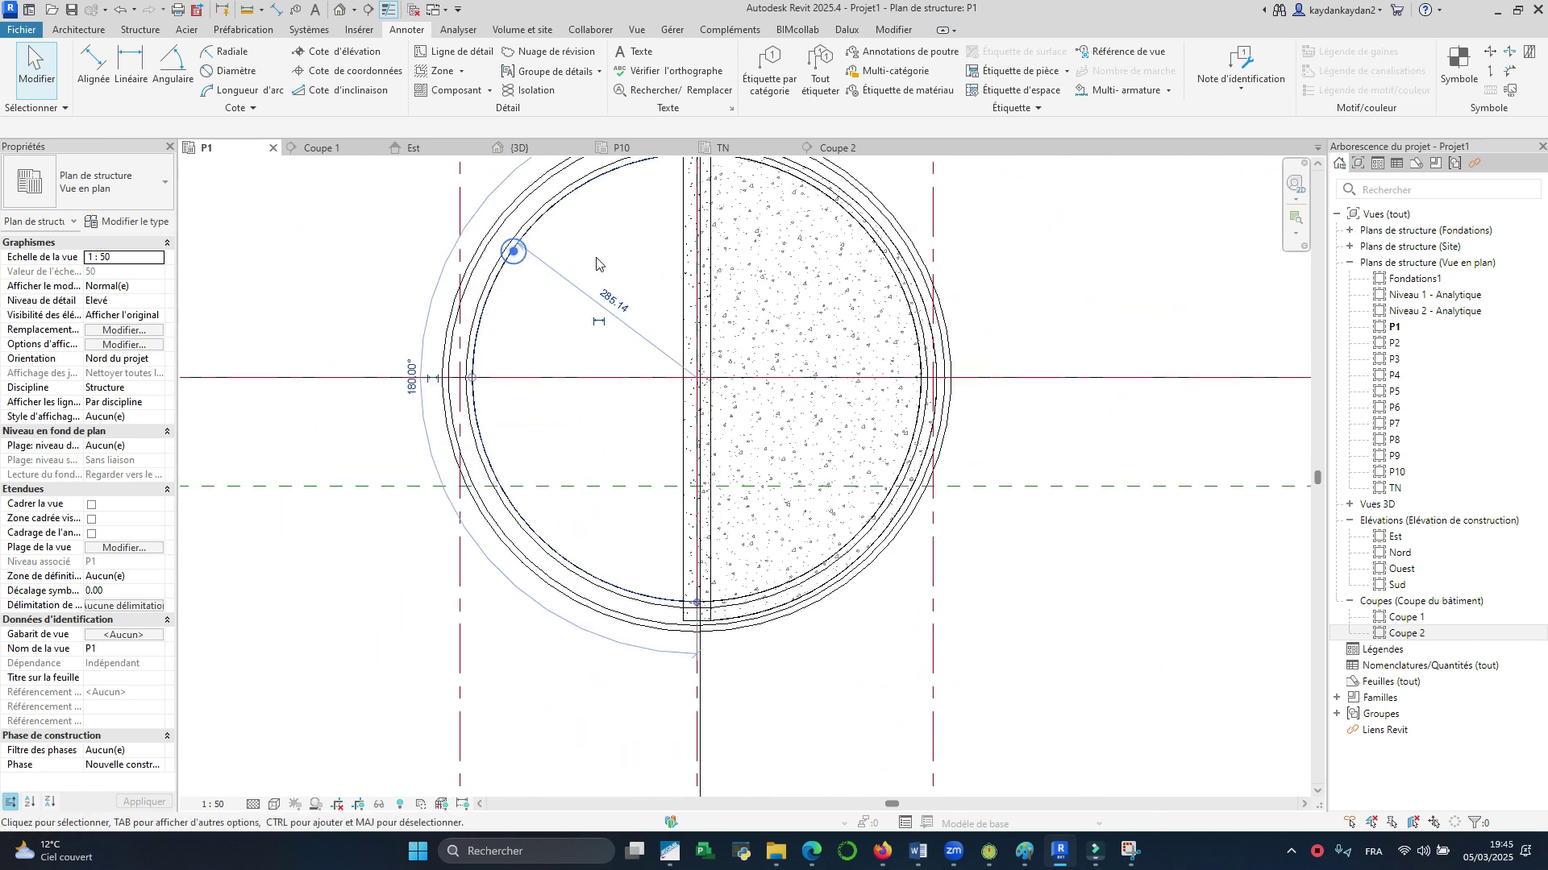
click(435, 62)
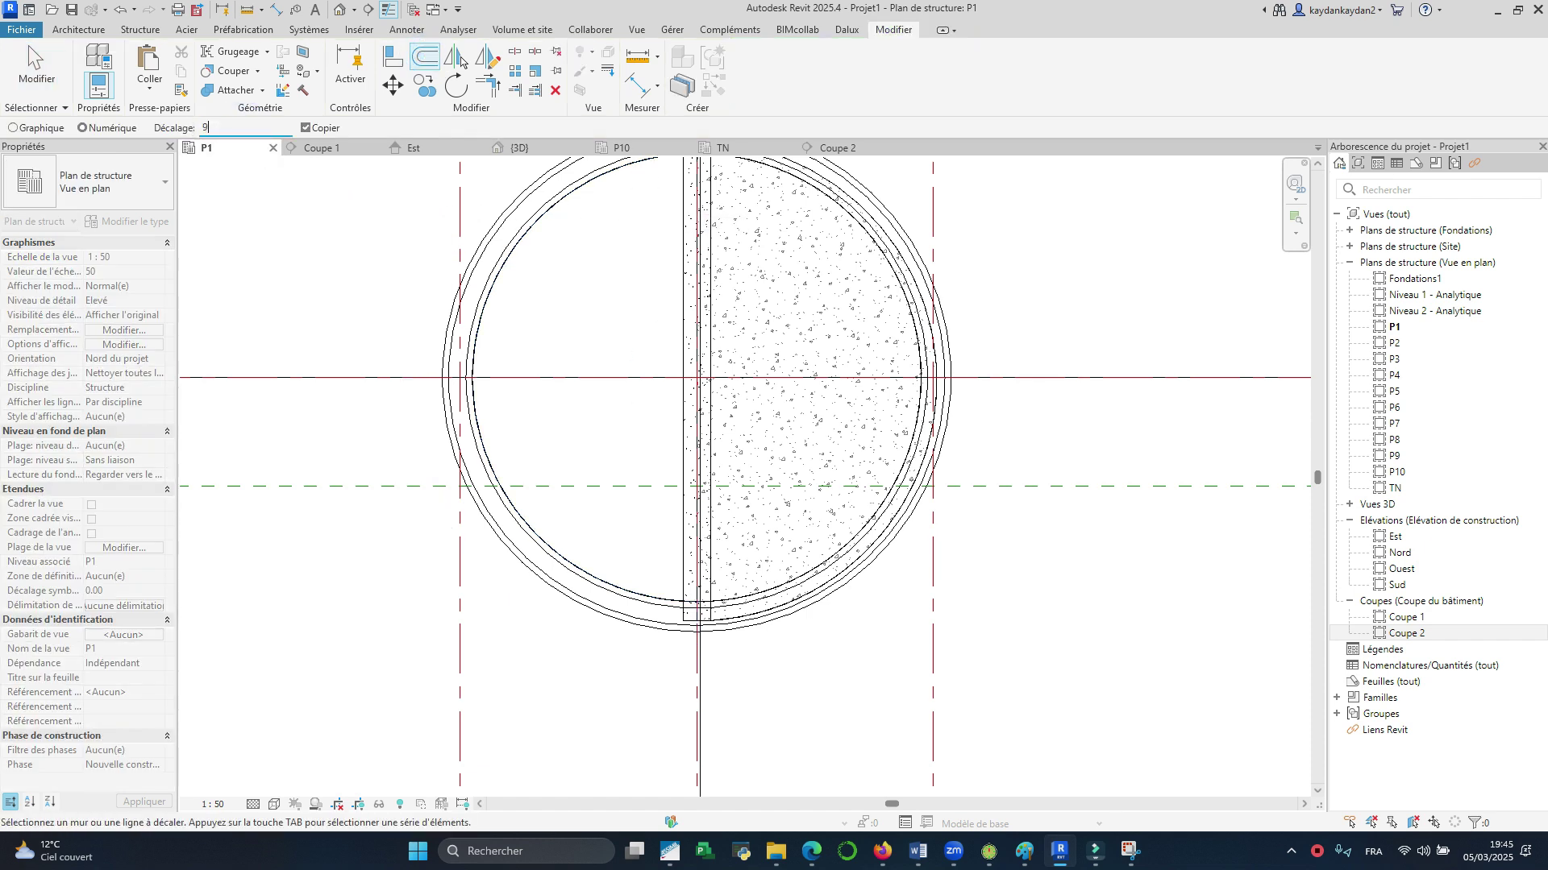
click(490, 304)
scroll(743, 308, down, 2)
key(Escape)
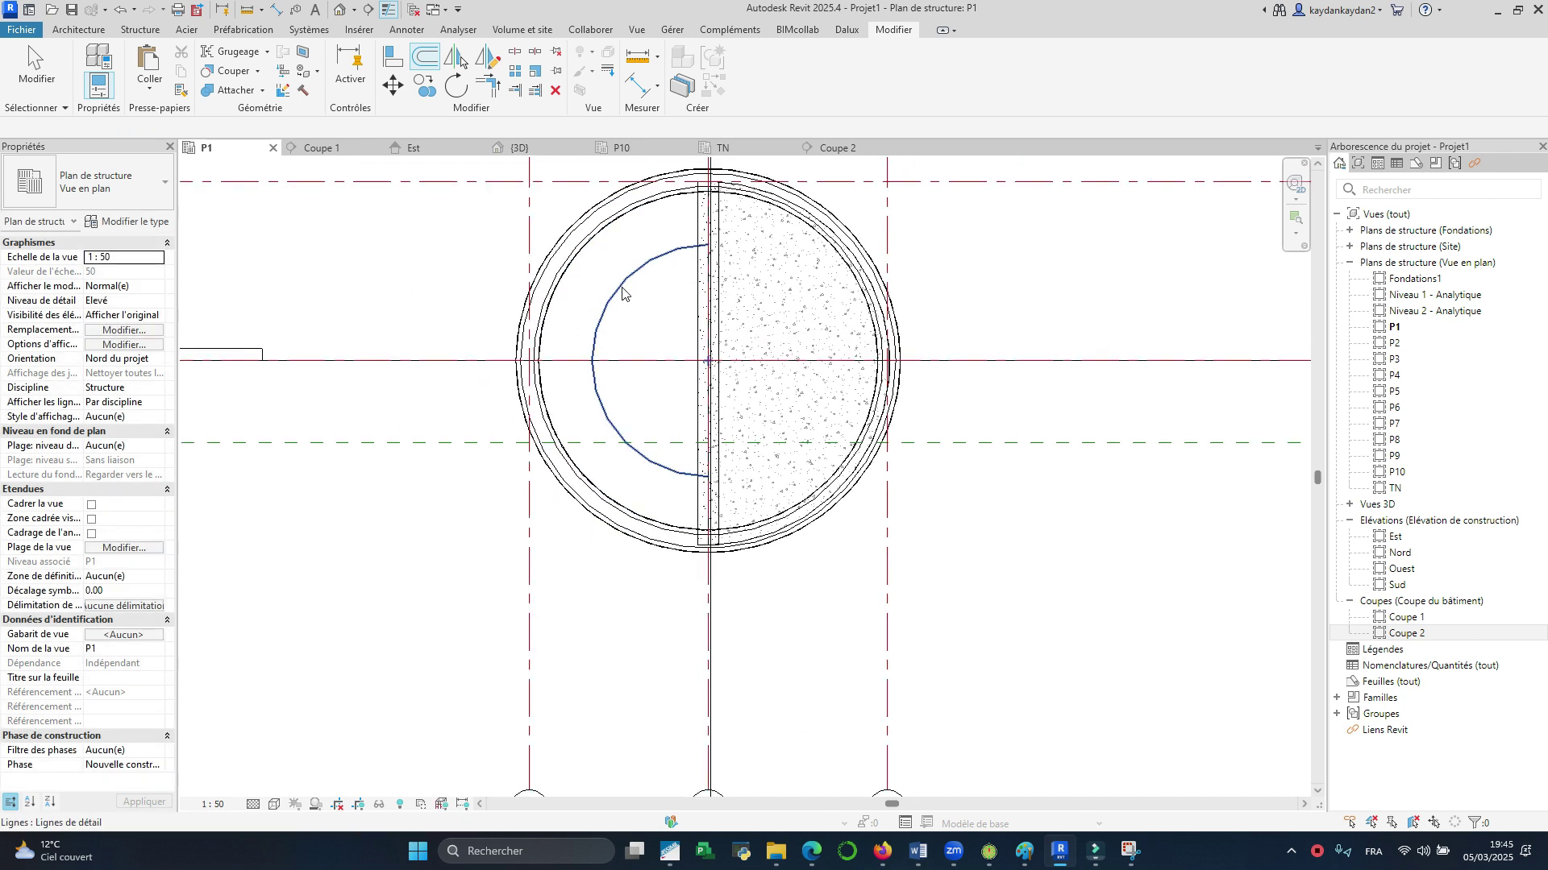
click(623, 283)
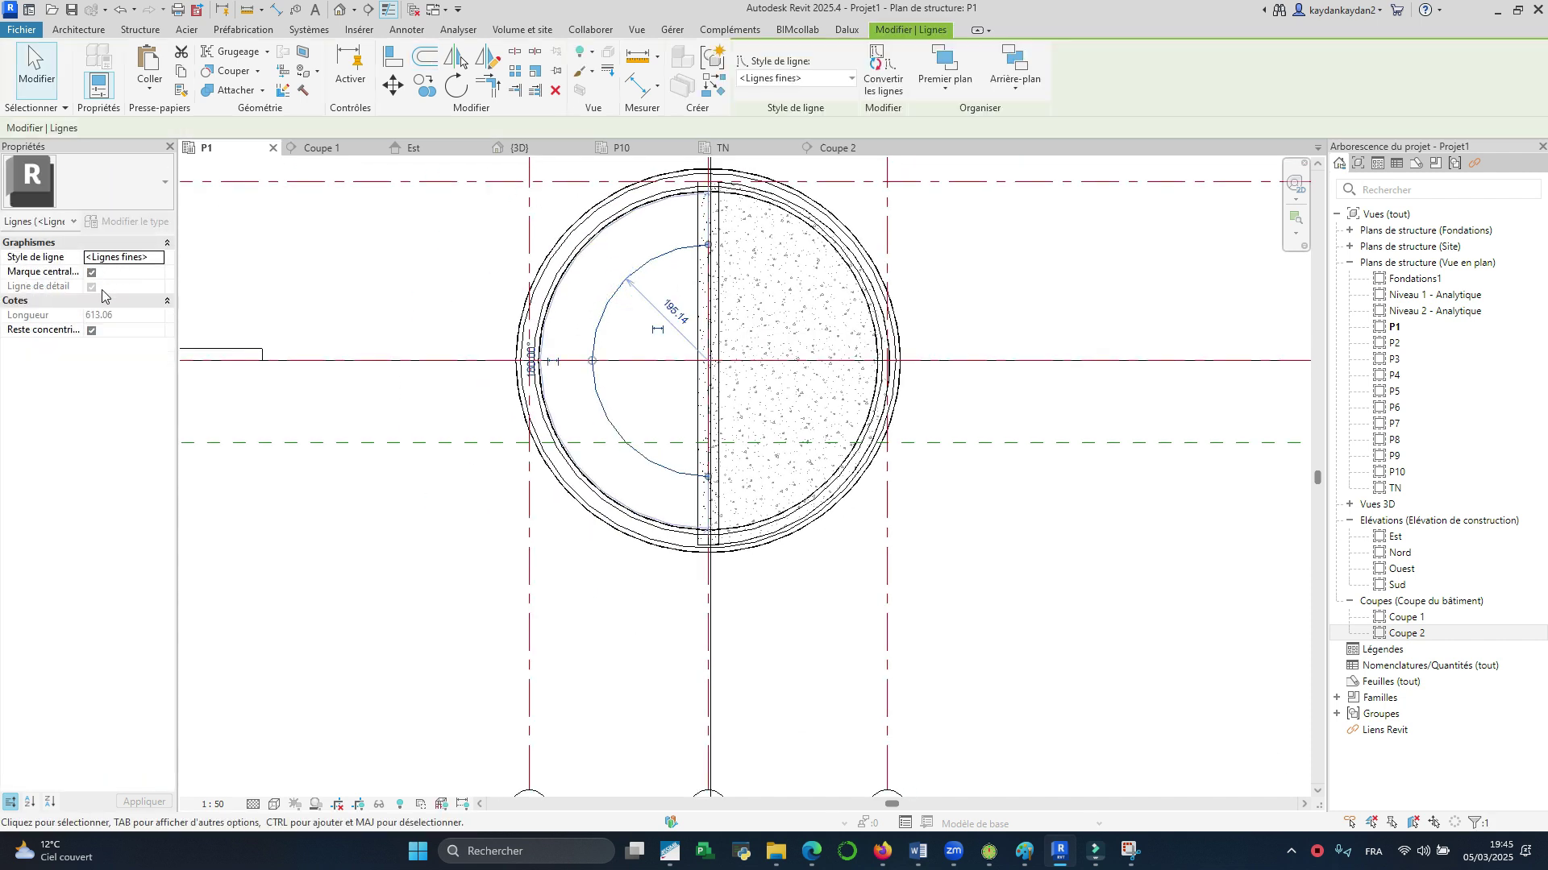
key(Escape)
Step: Draw a 90 long straight detail line joining the upper ends of the inner and outer arcs
scroll(714, 187, up, 3)
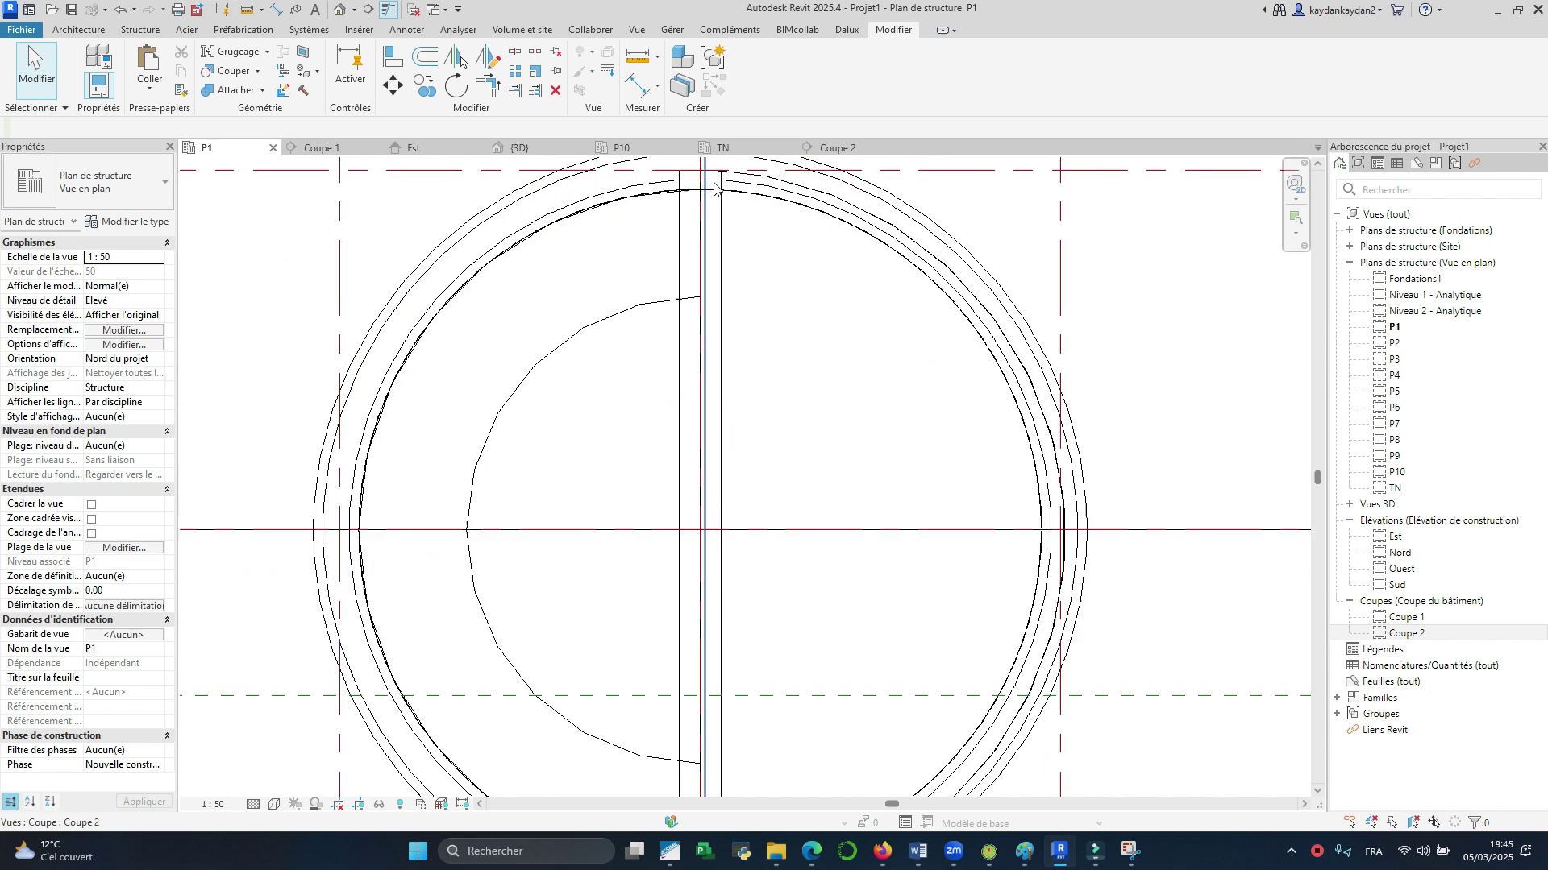
scroll(714, 187, up, 2)
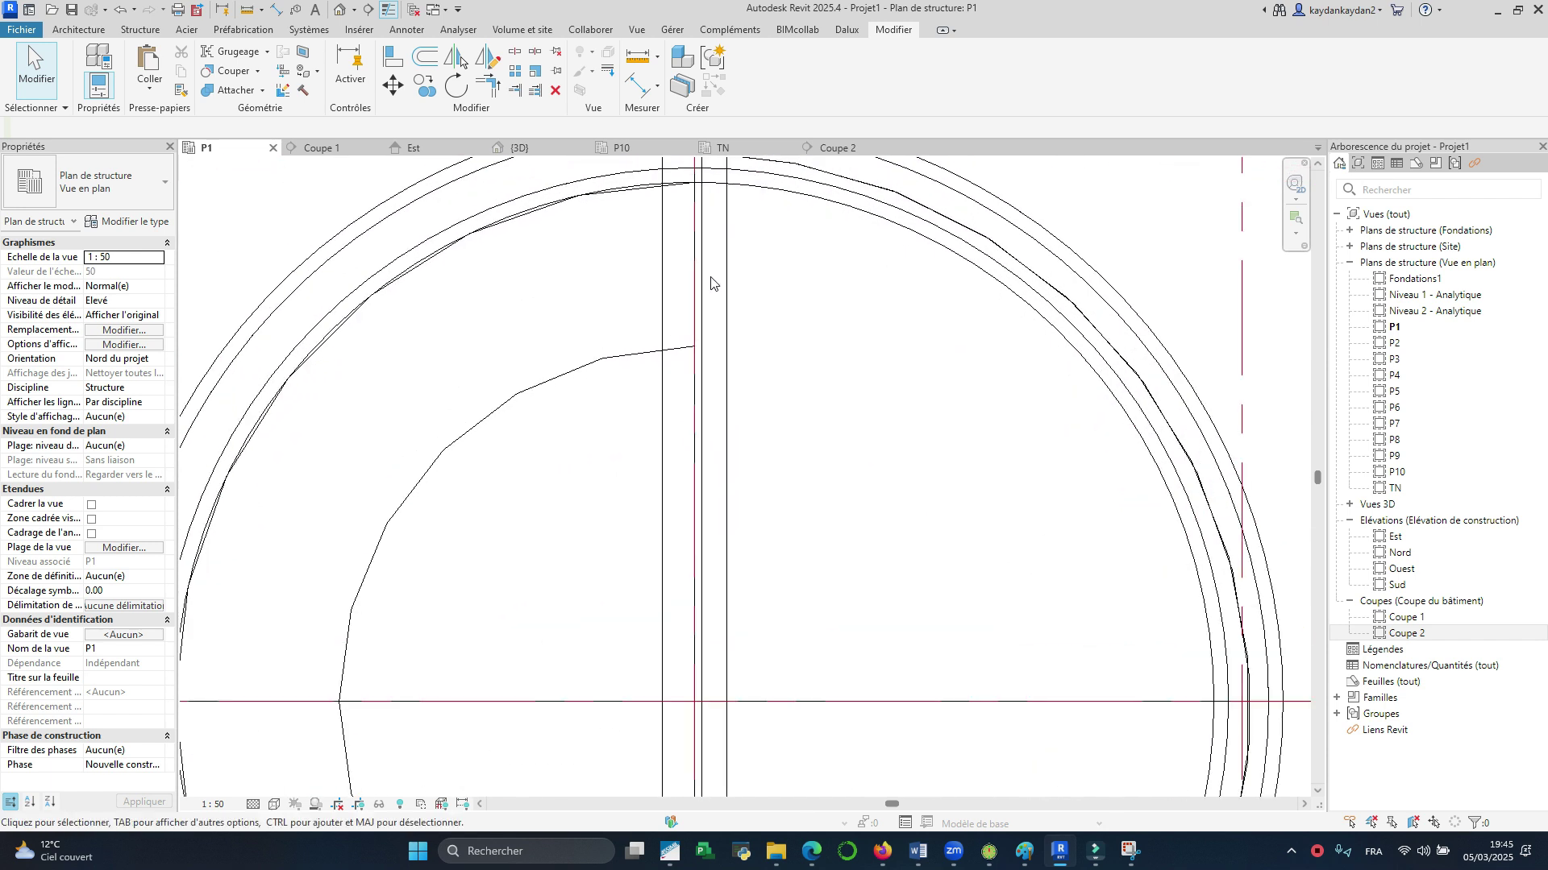
click(91, 30)
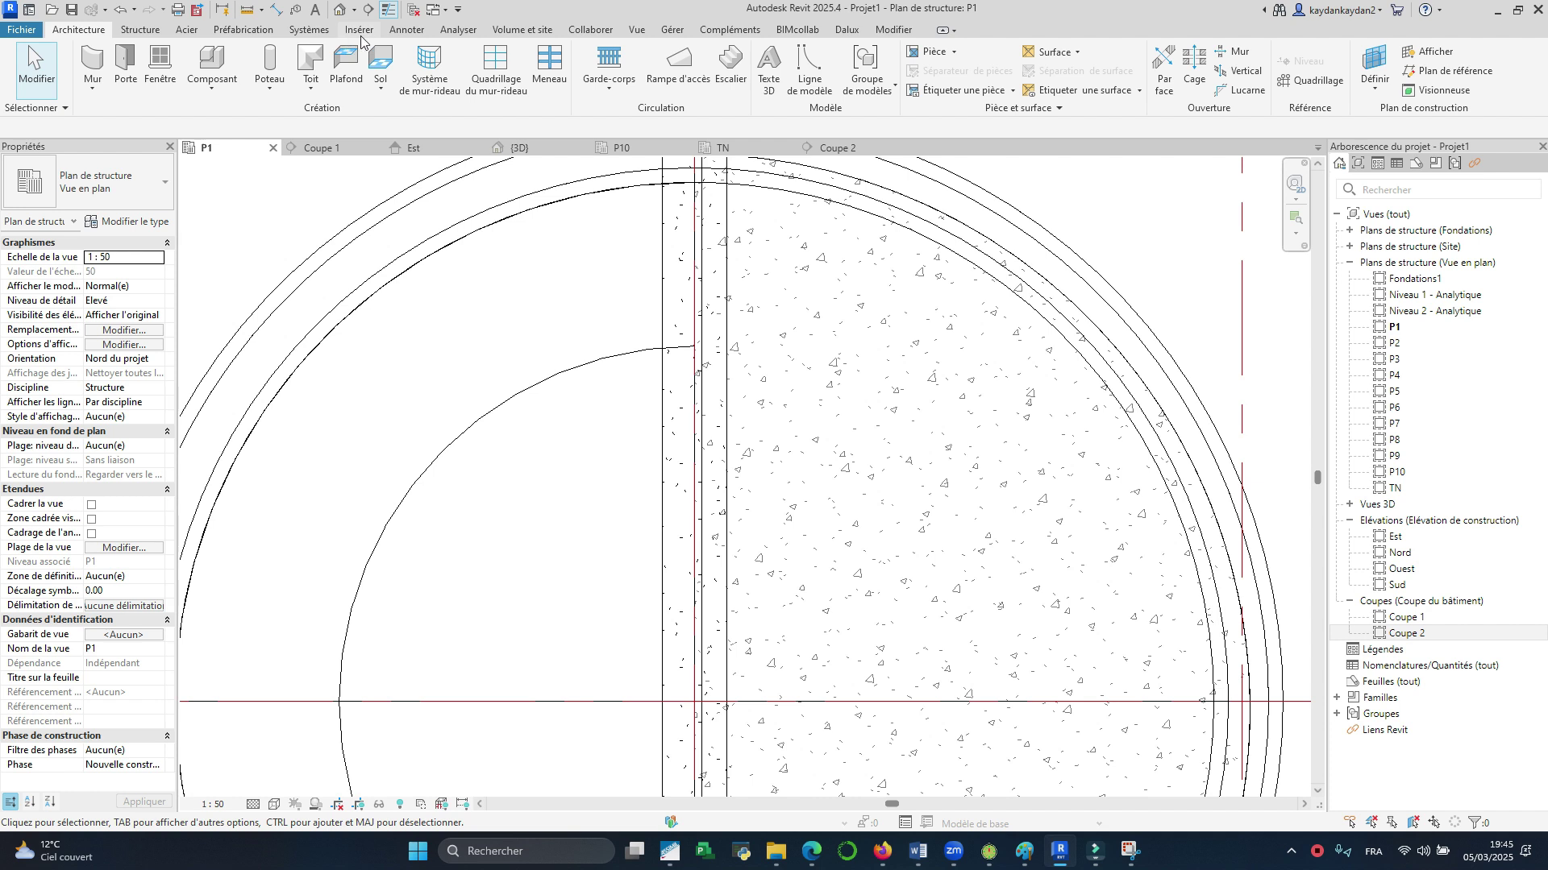
click(413, 32)
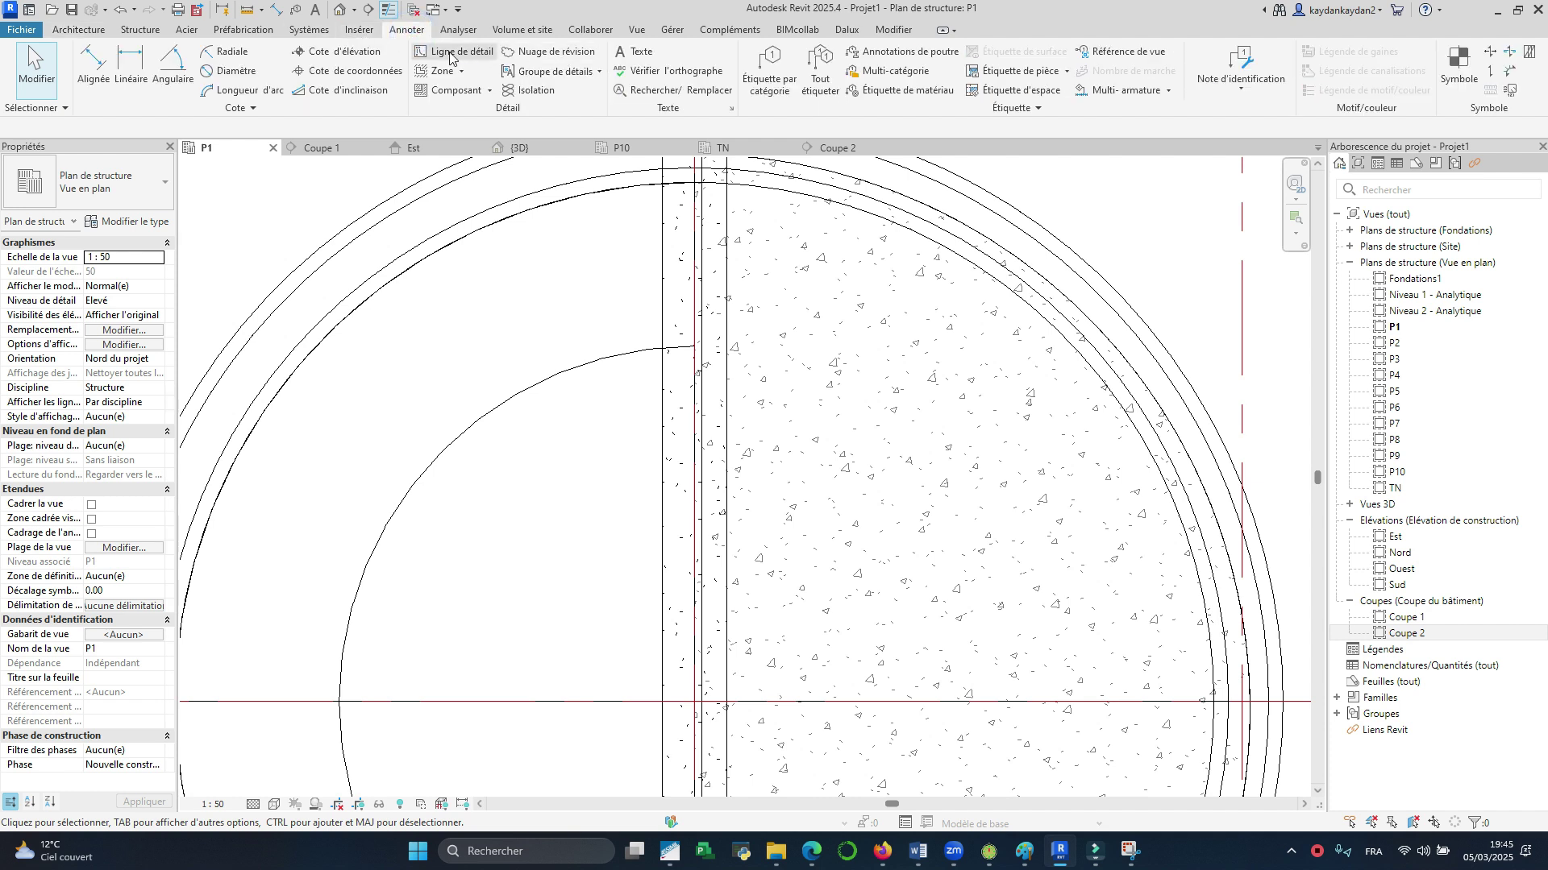
click(450, 54)
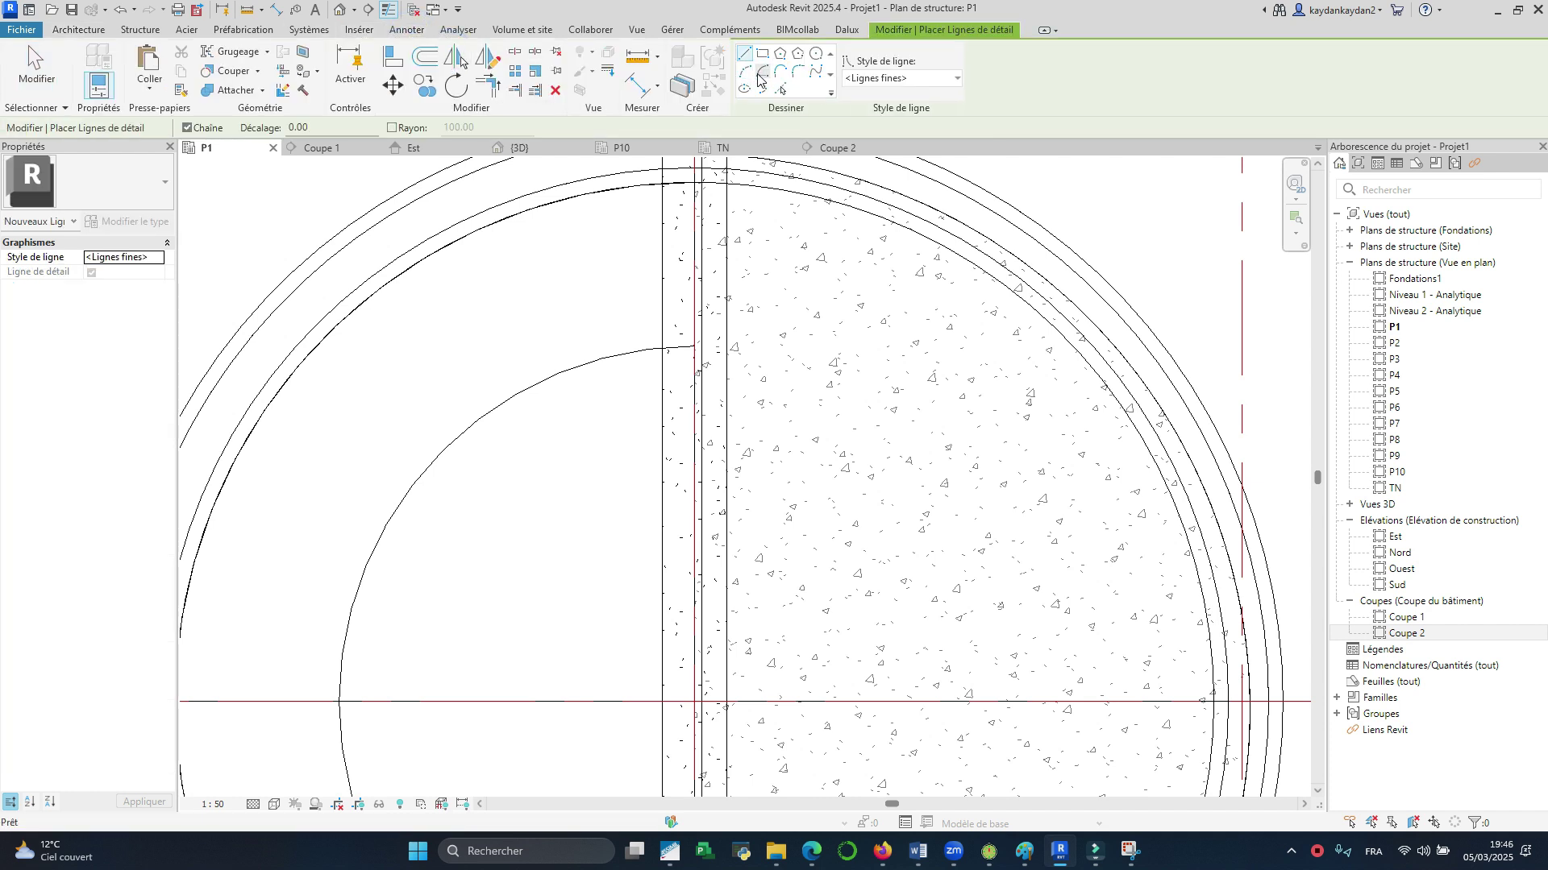
click(696, 347)
click(694, 182)
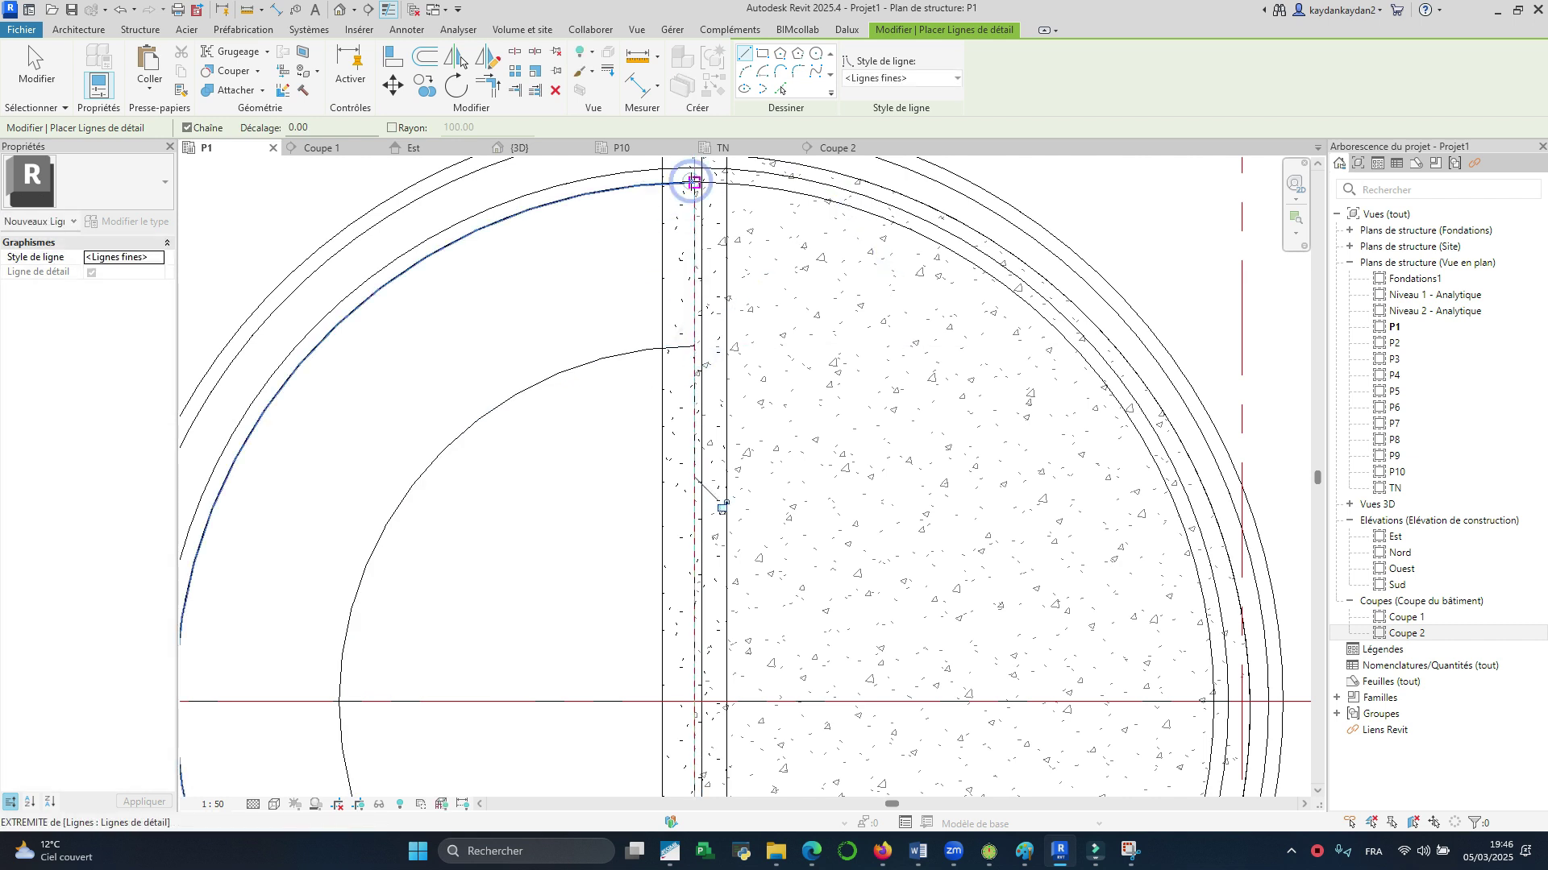
key(Escape)
key(Escape)
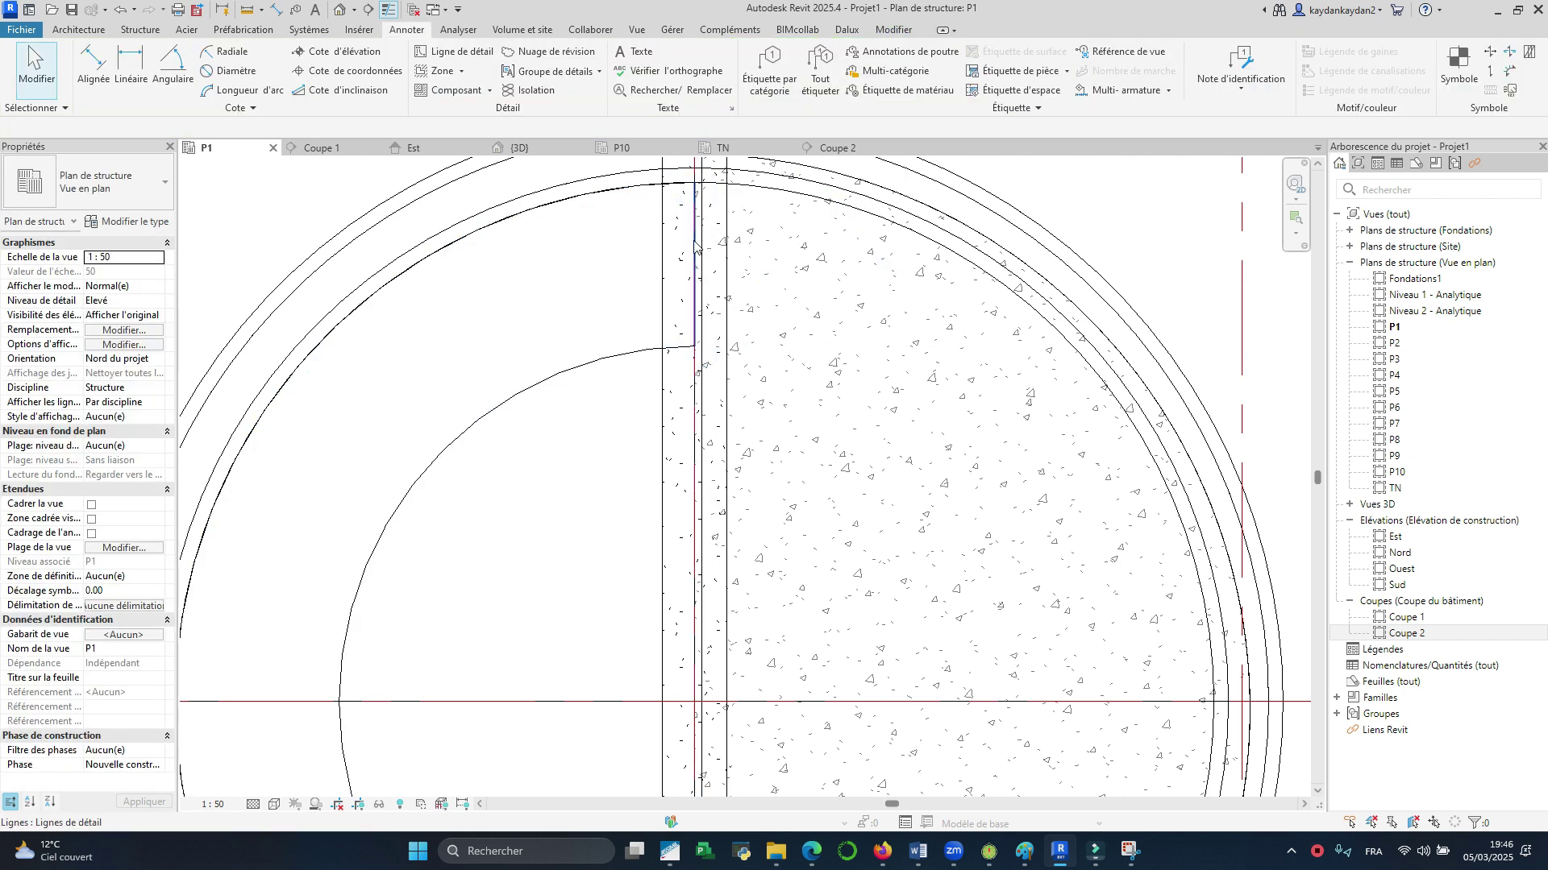
Step: Try a radial array of the joining line with 25 items about the arcs' centre, from the upper to the lower arc ends
click(694, 235)
scroll(734, 161, down, 1)
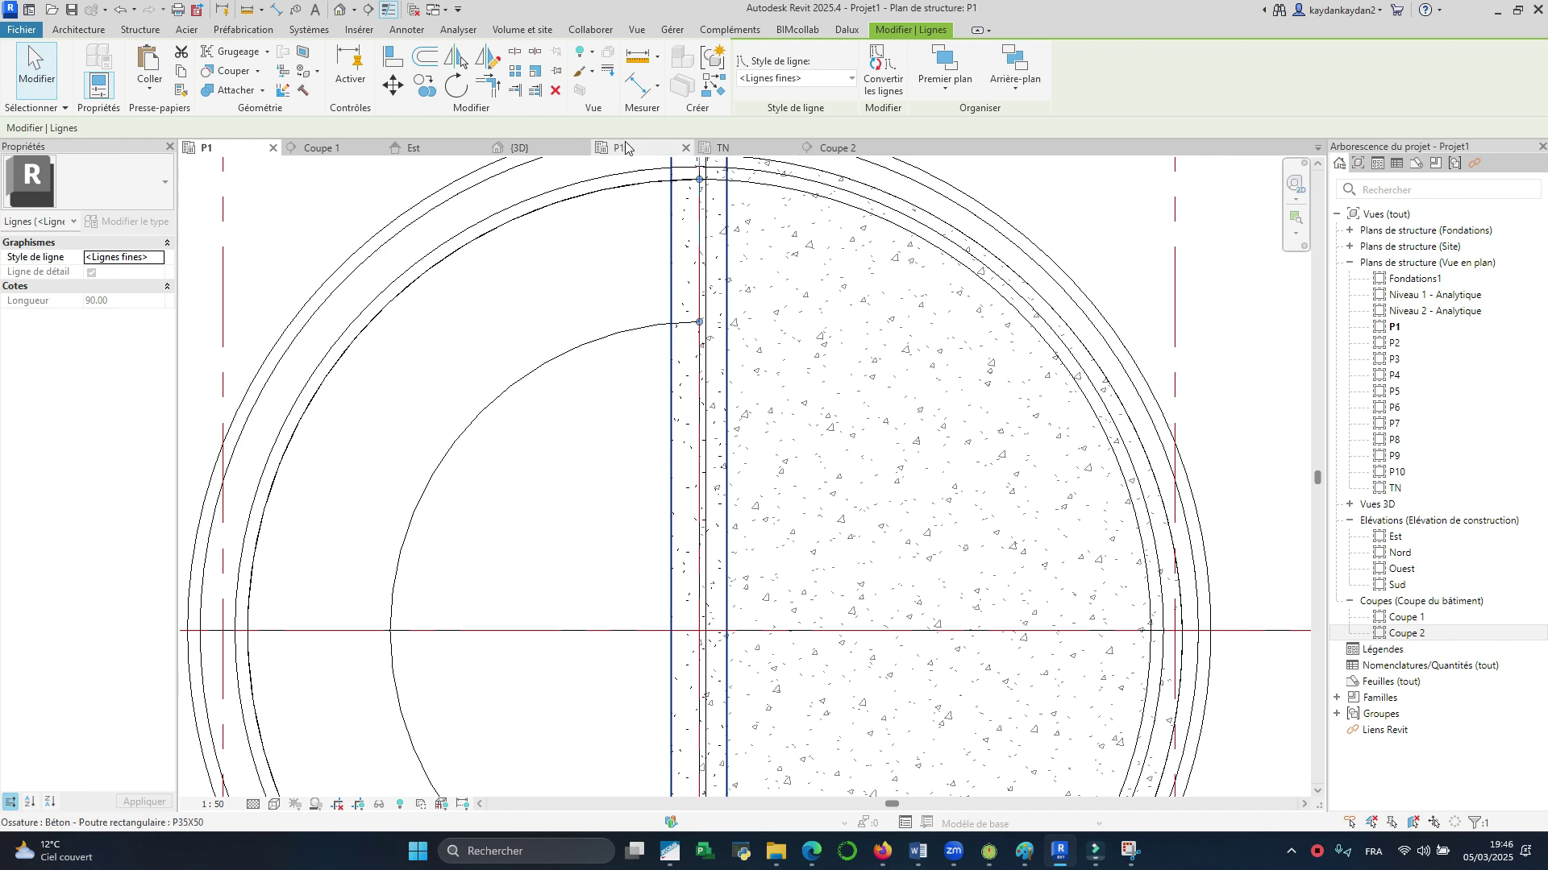
click(514, 72)
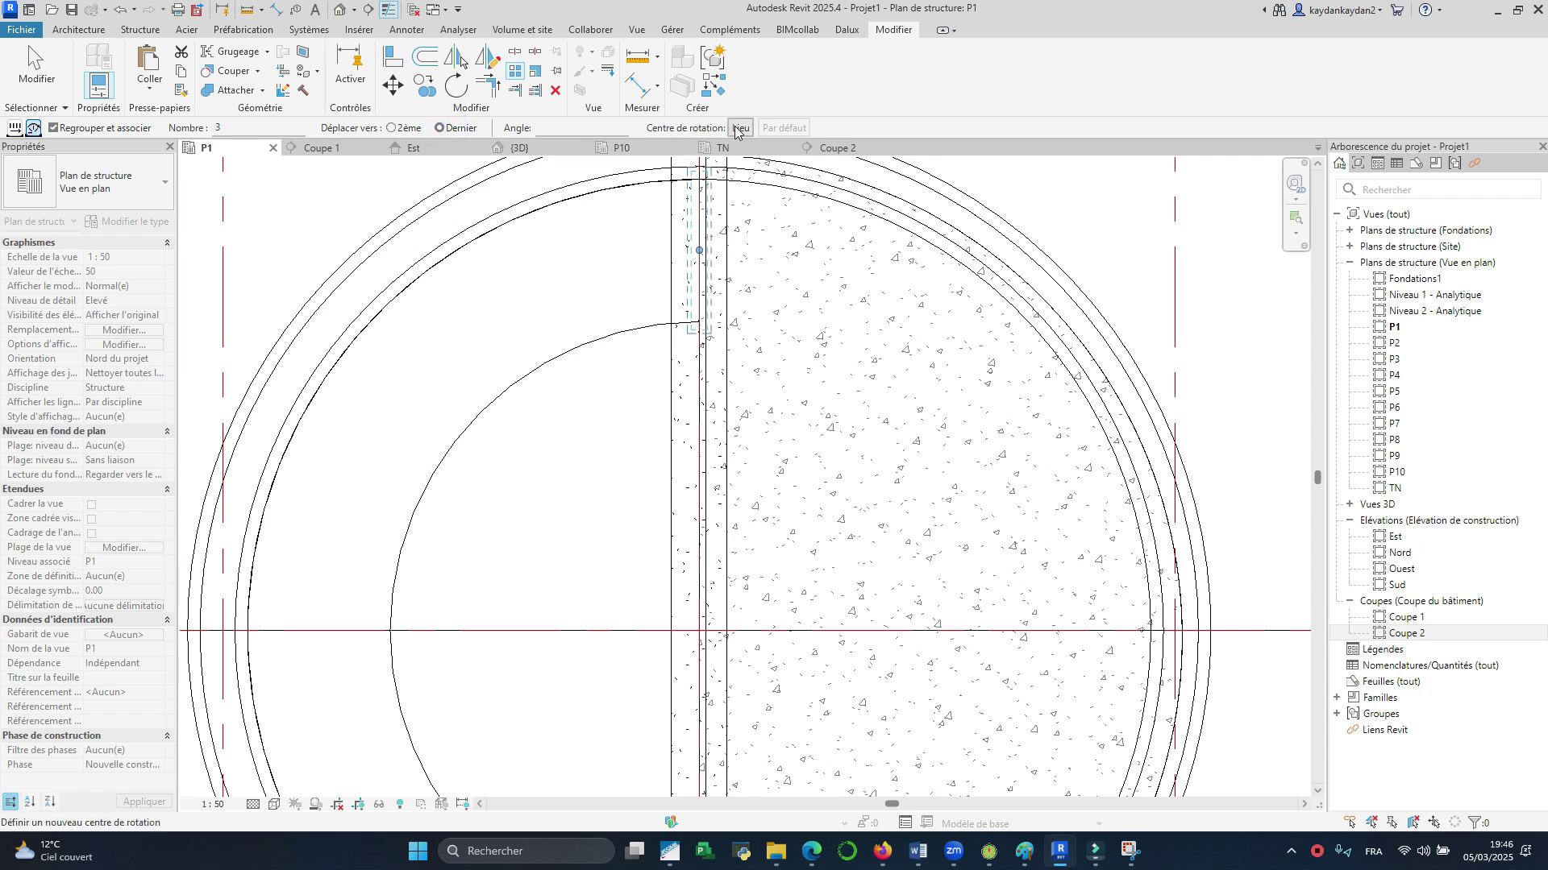
click(736, 129)
scroll(782, 198, down, 2)
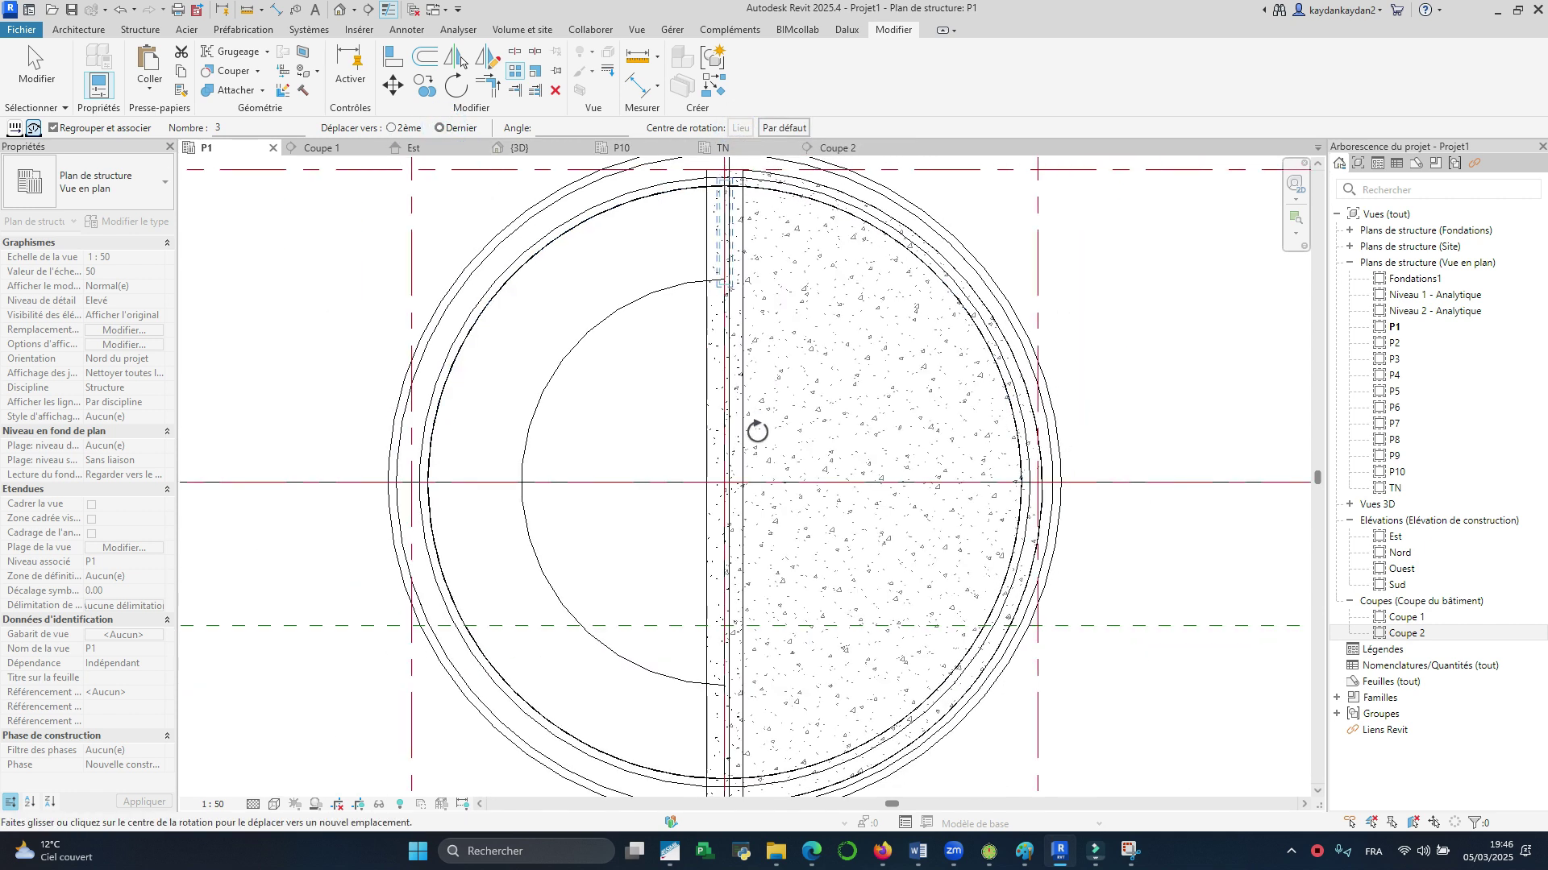
scroll(725, 480, up, 3)
click(723, 476)
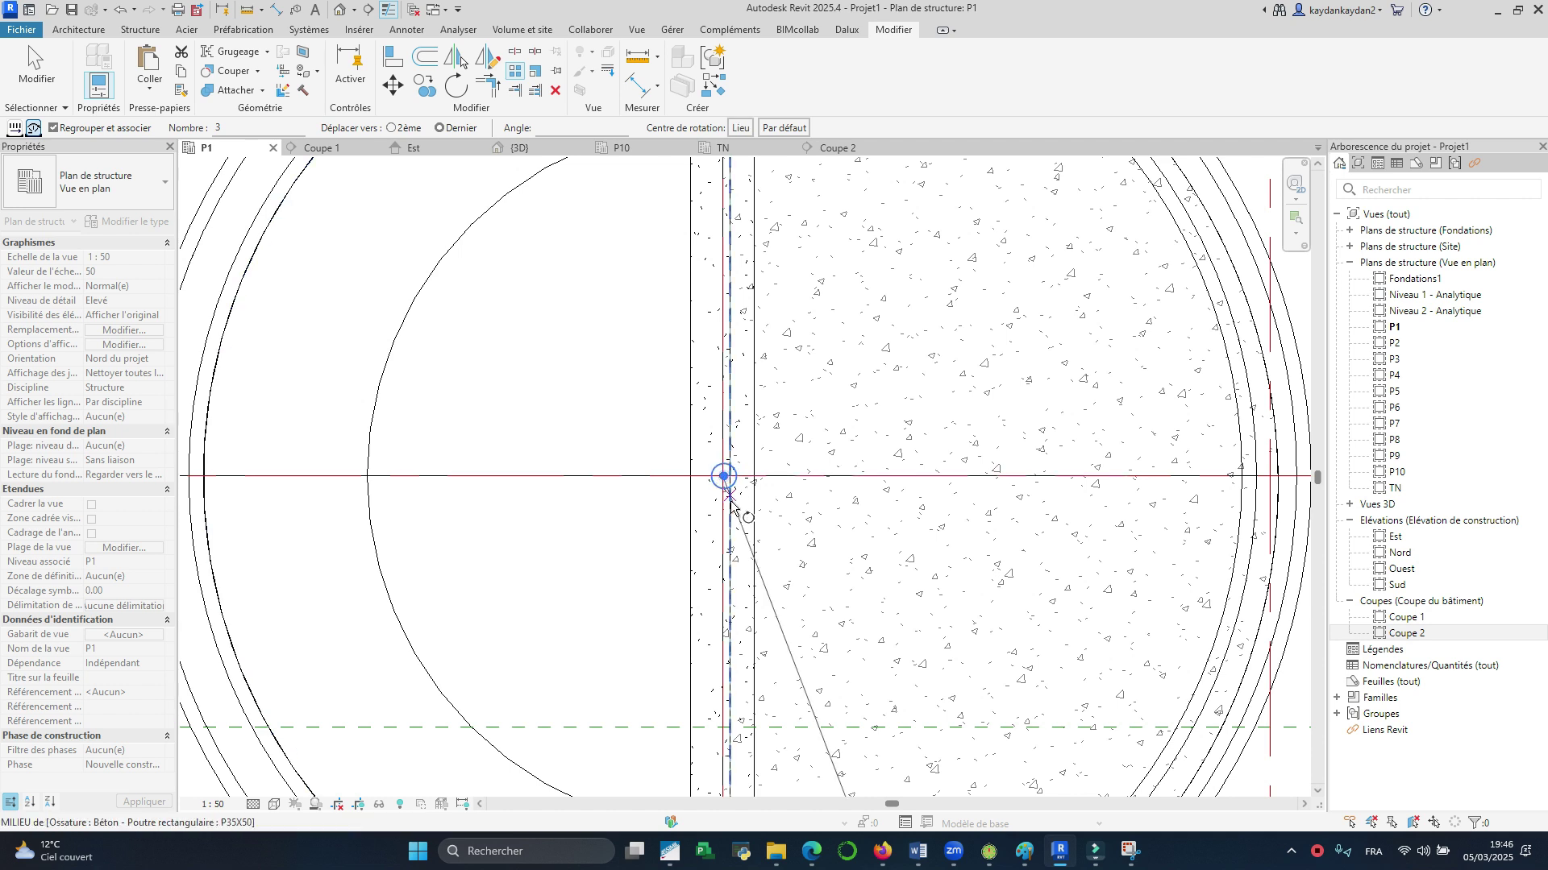
scroll(728, 491, down, 3)
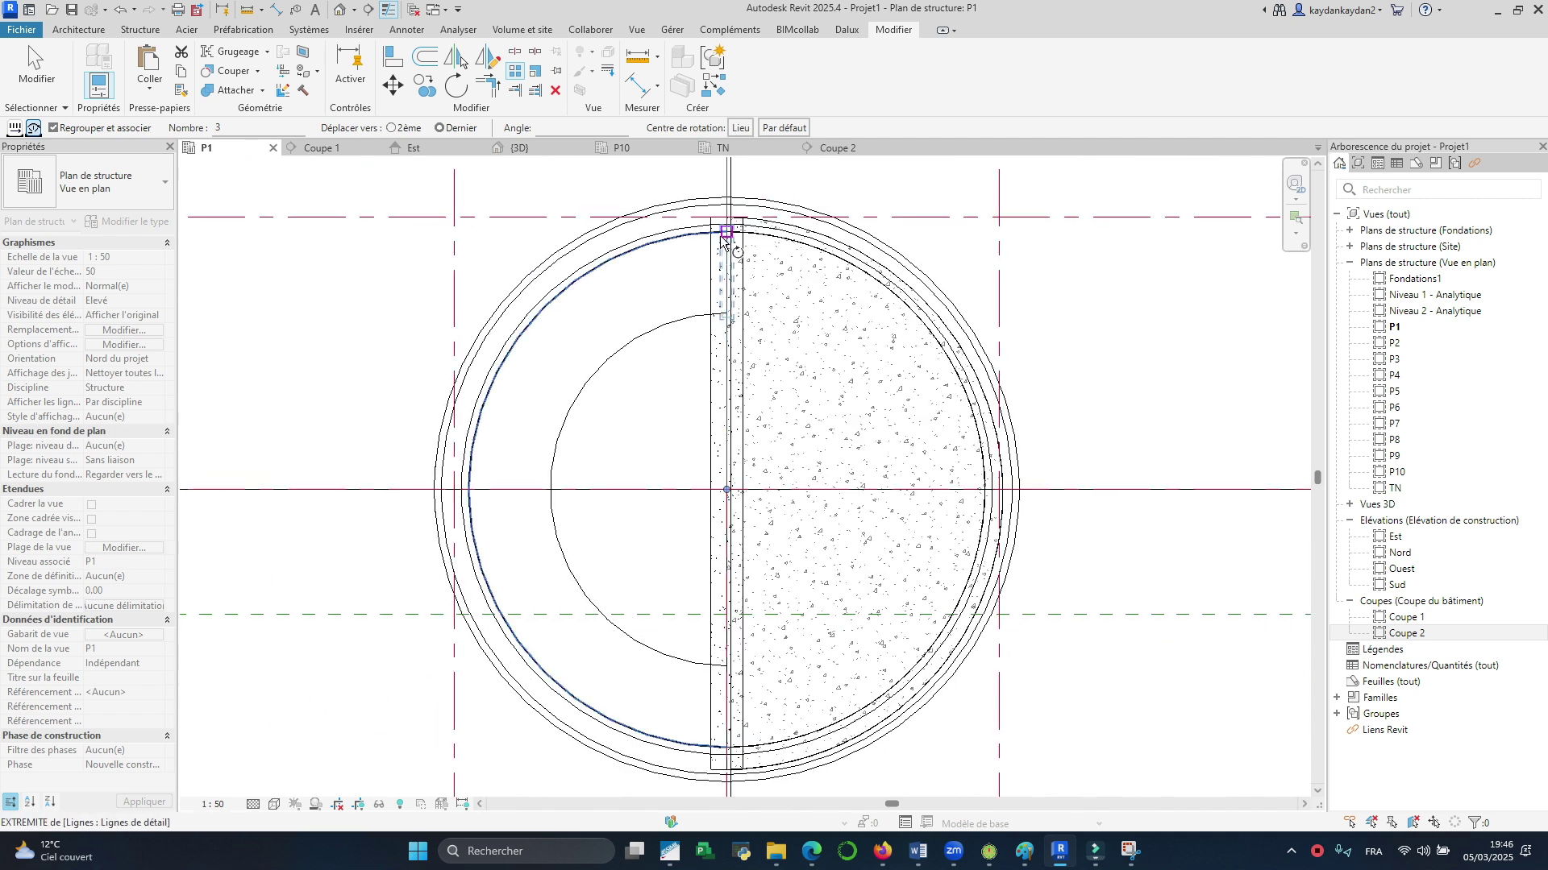
click(723, 239)
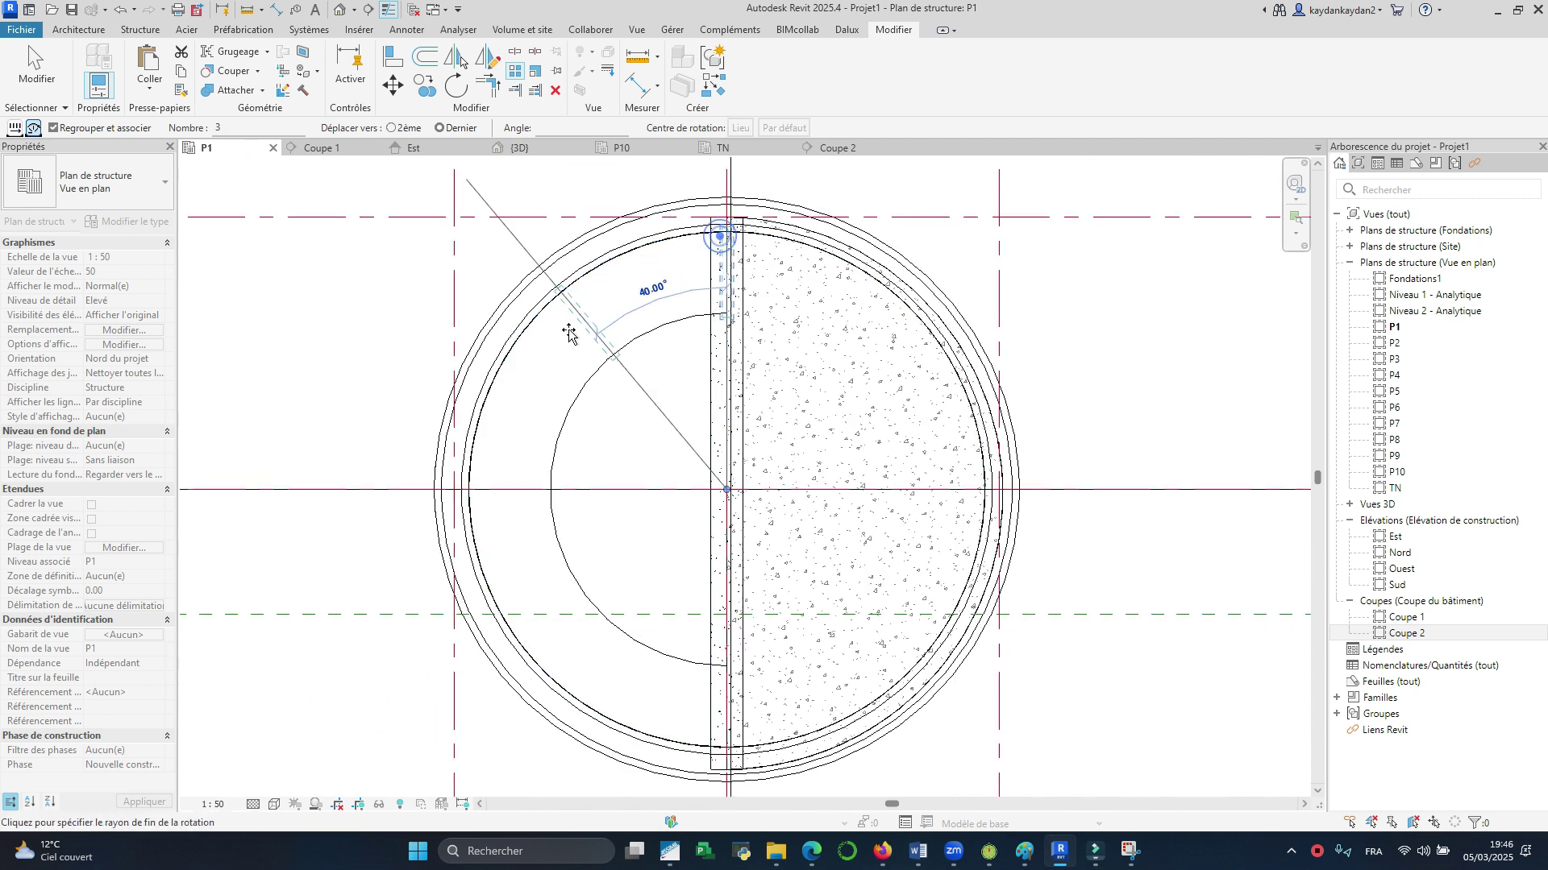
click(723, 737)
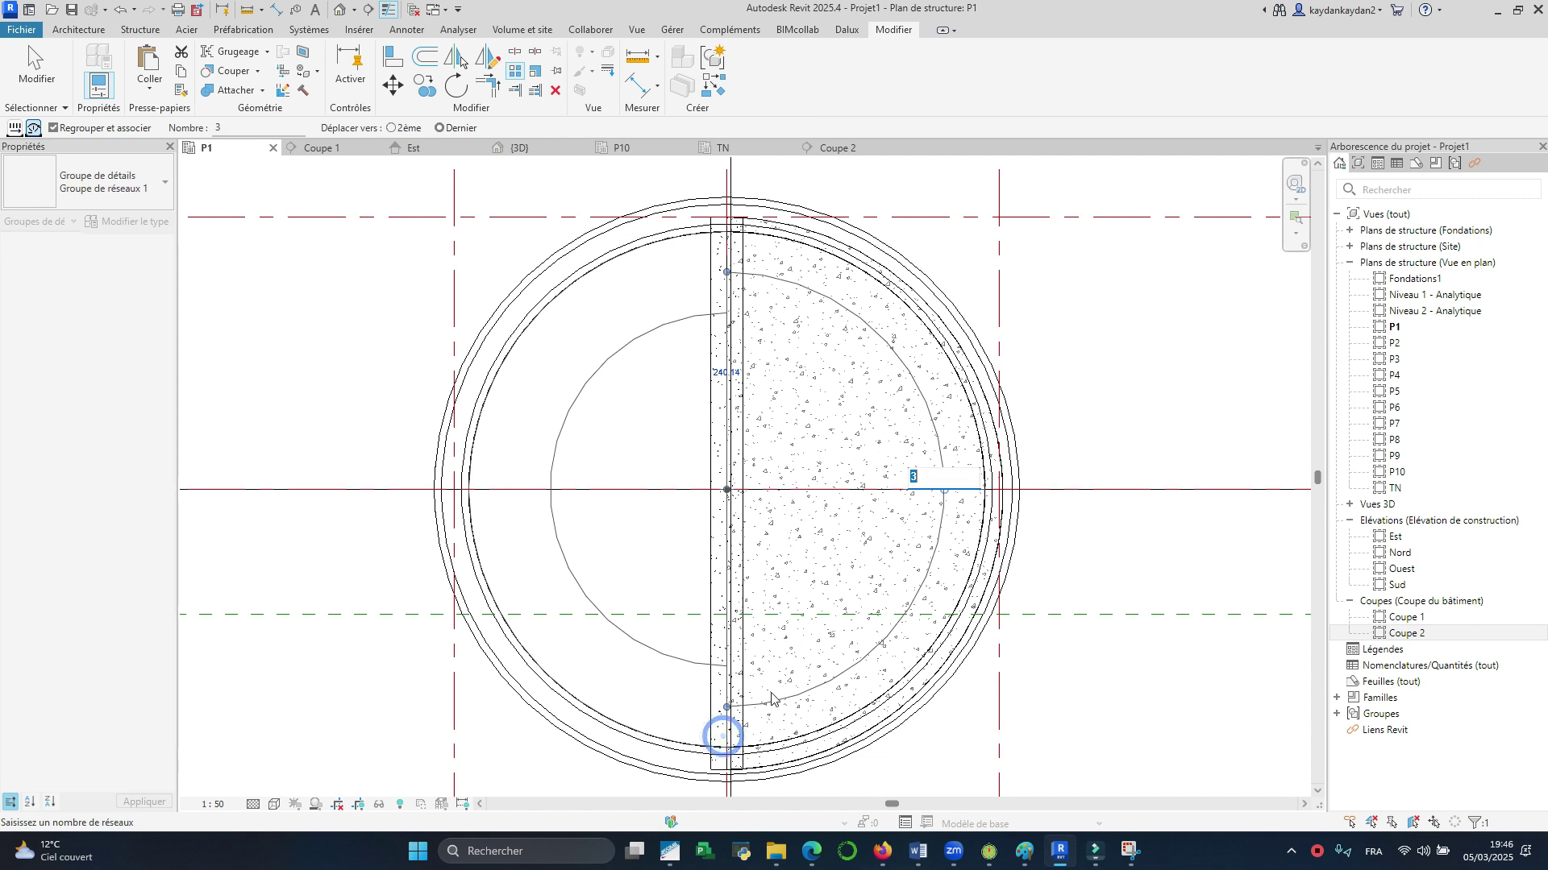
text(25)
key(Return)
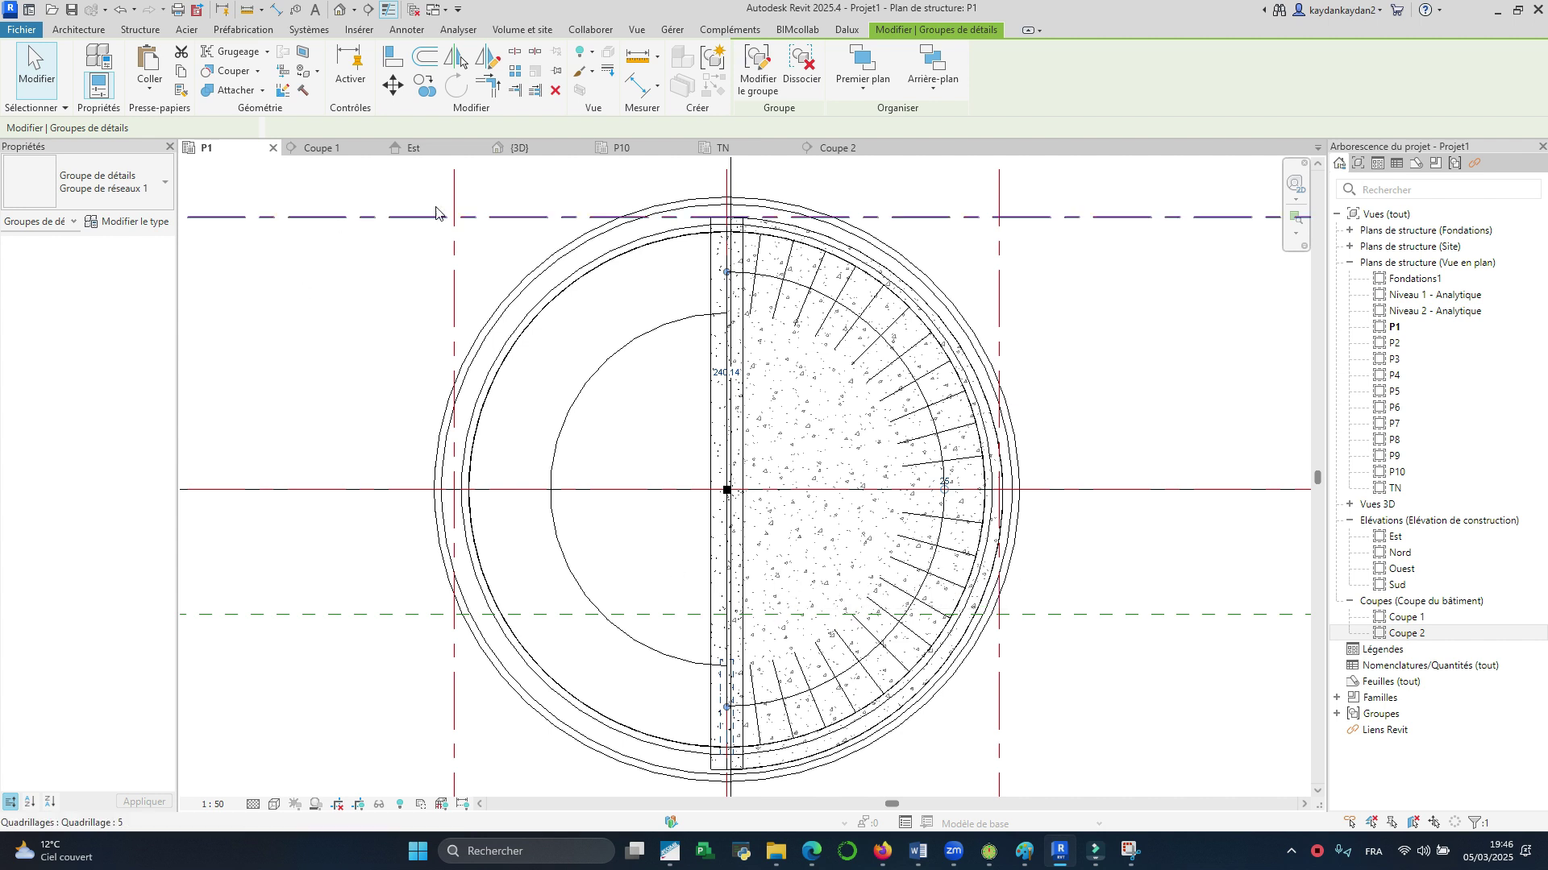
Step: Undo the 25-item radial array of the joining line
click(123, 13)
click(123, 13)
scroll(770, 301, up, 2)
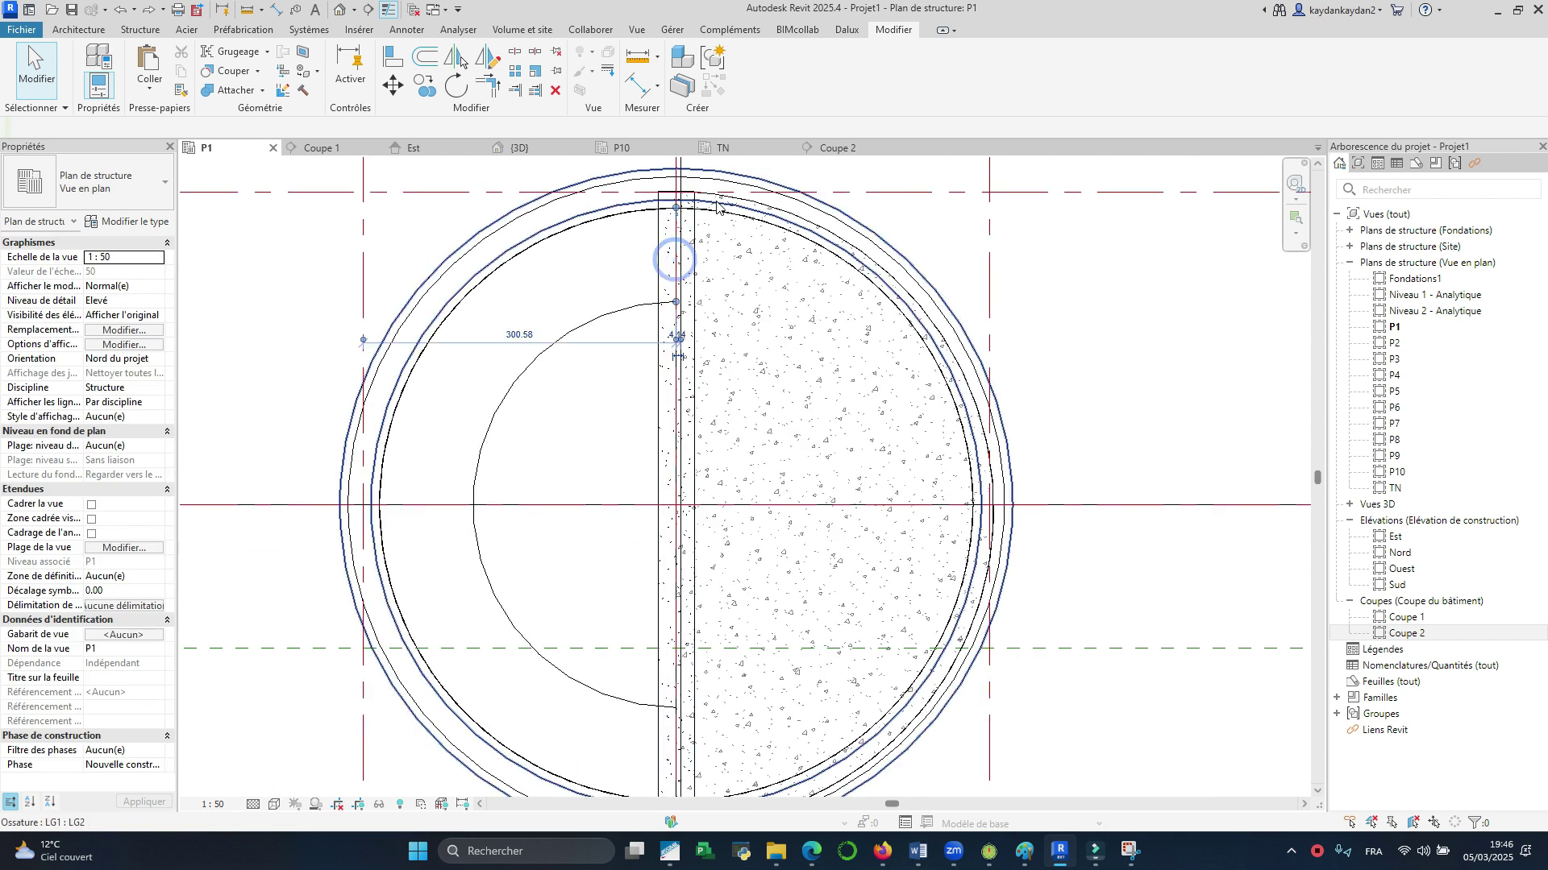
Step: Try a radial array of the joining line about the arcs' centre with 3 items, rotating through the slab-free half, and discard it
click(676, 255)
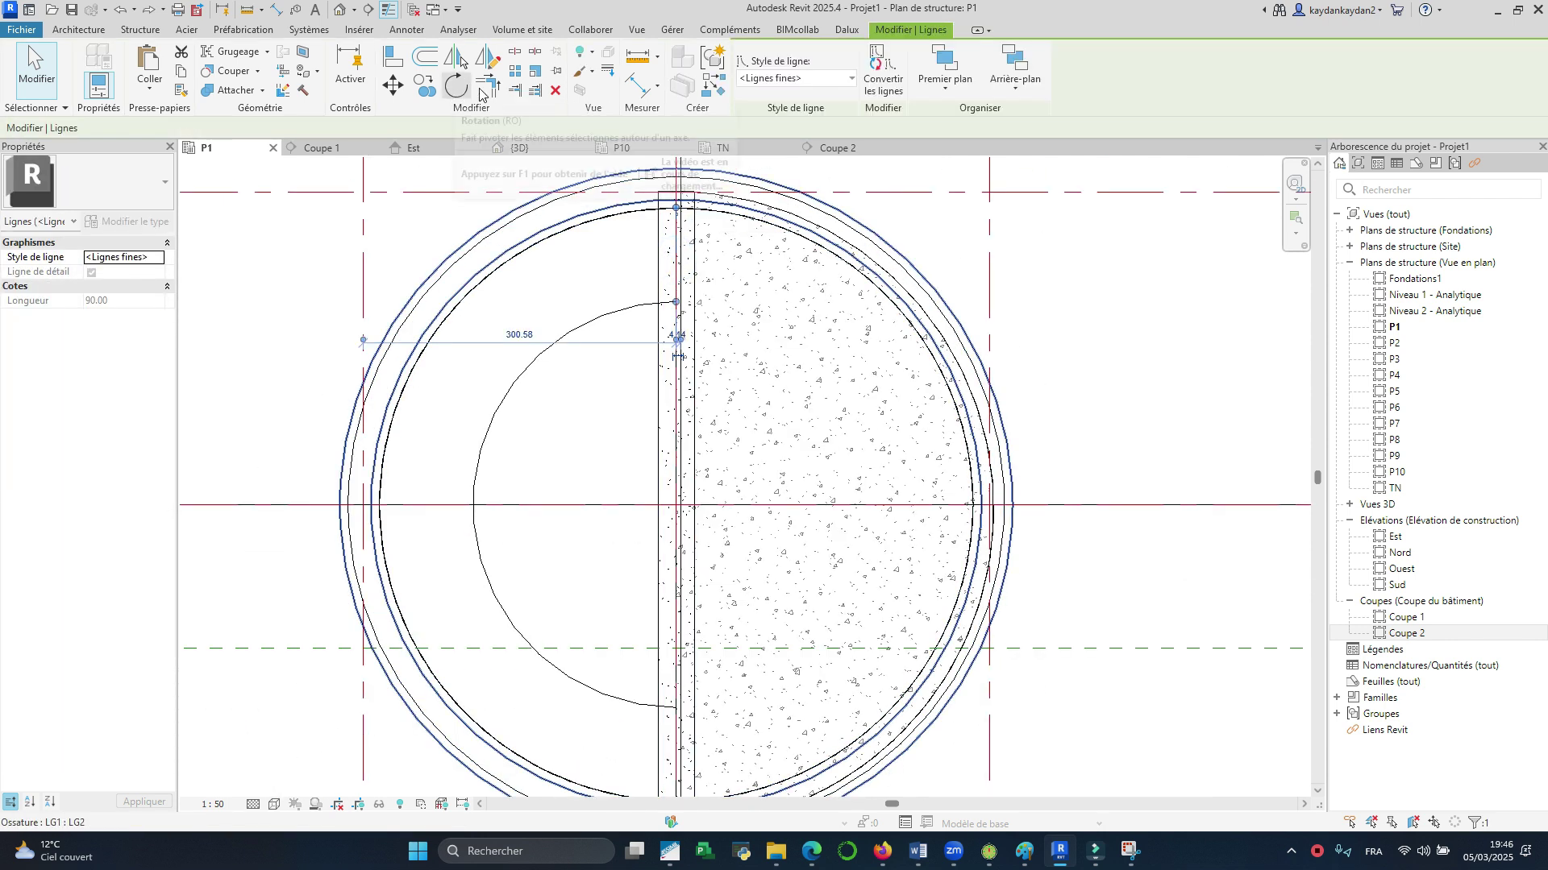
click(515, 71)
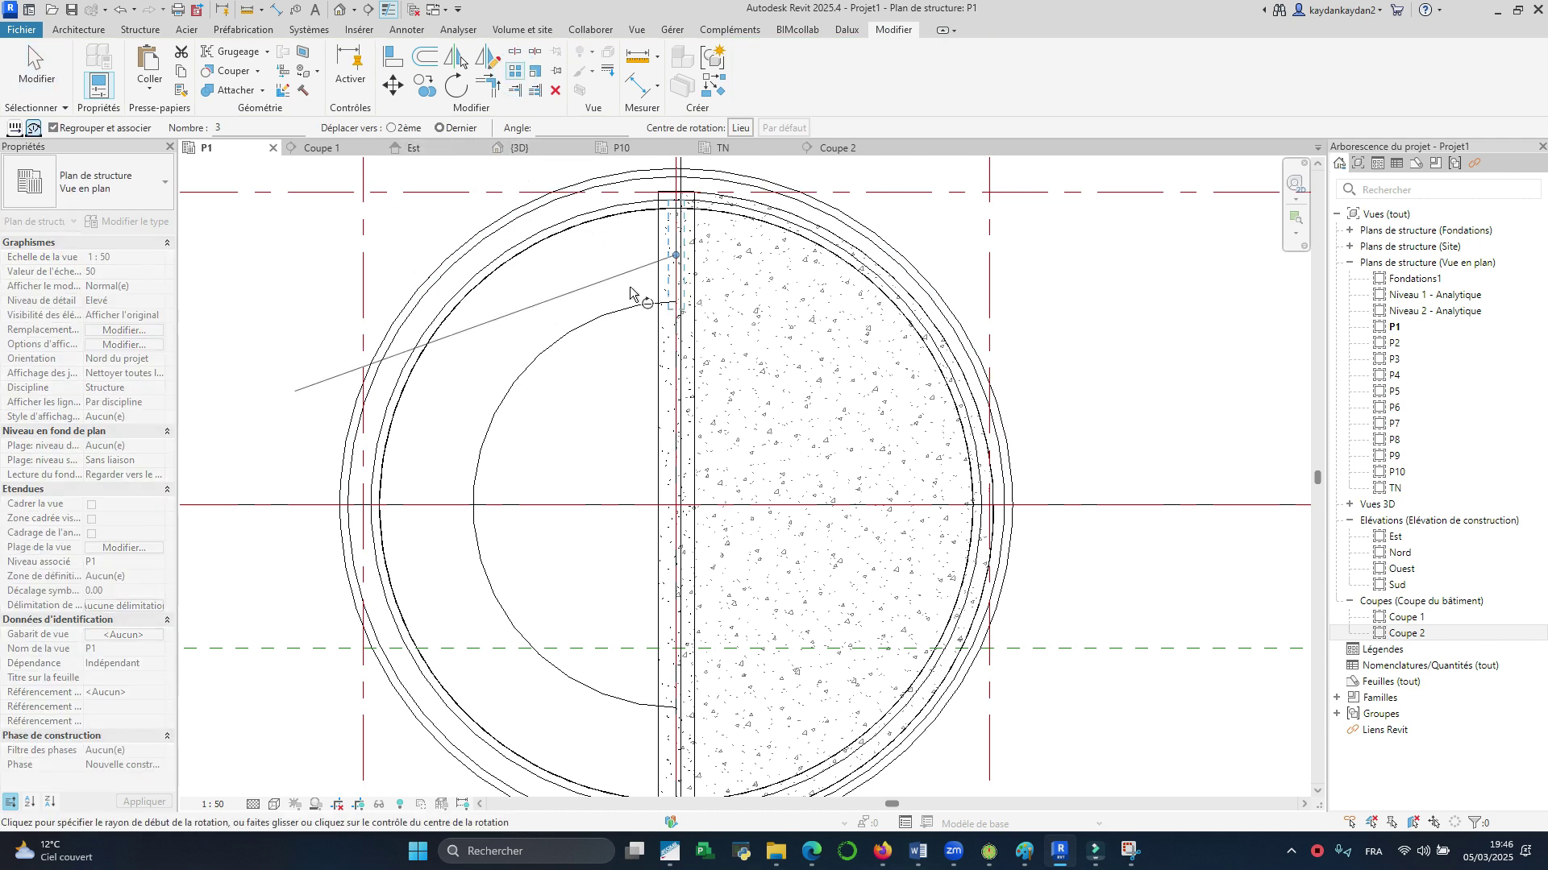
click(737, 128)
click(676, 505)
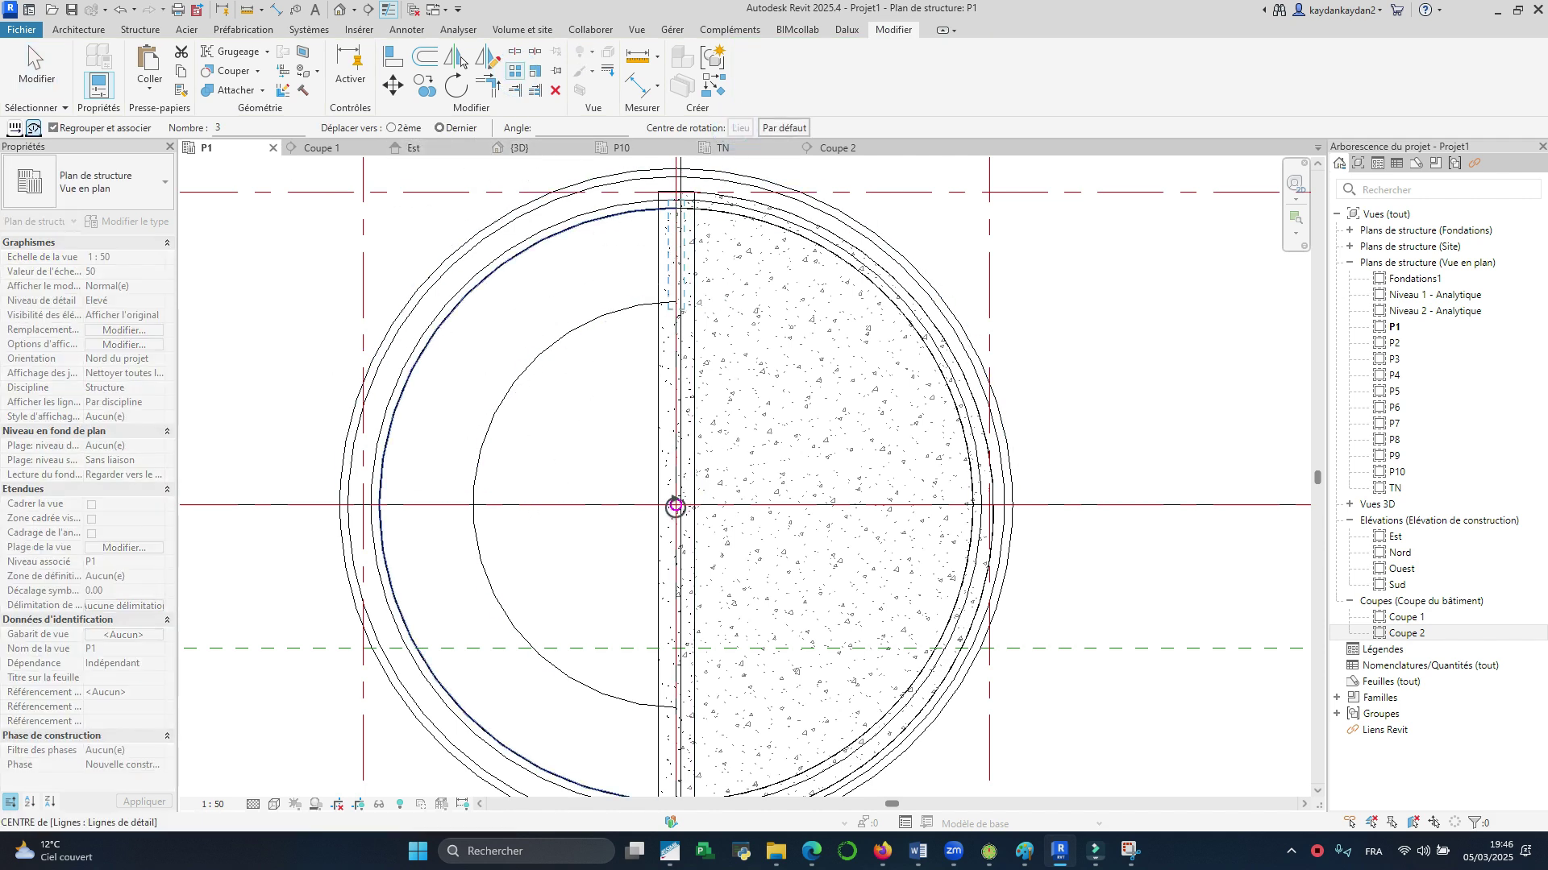
click(669, 274)
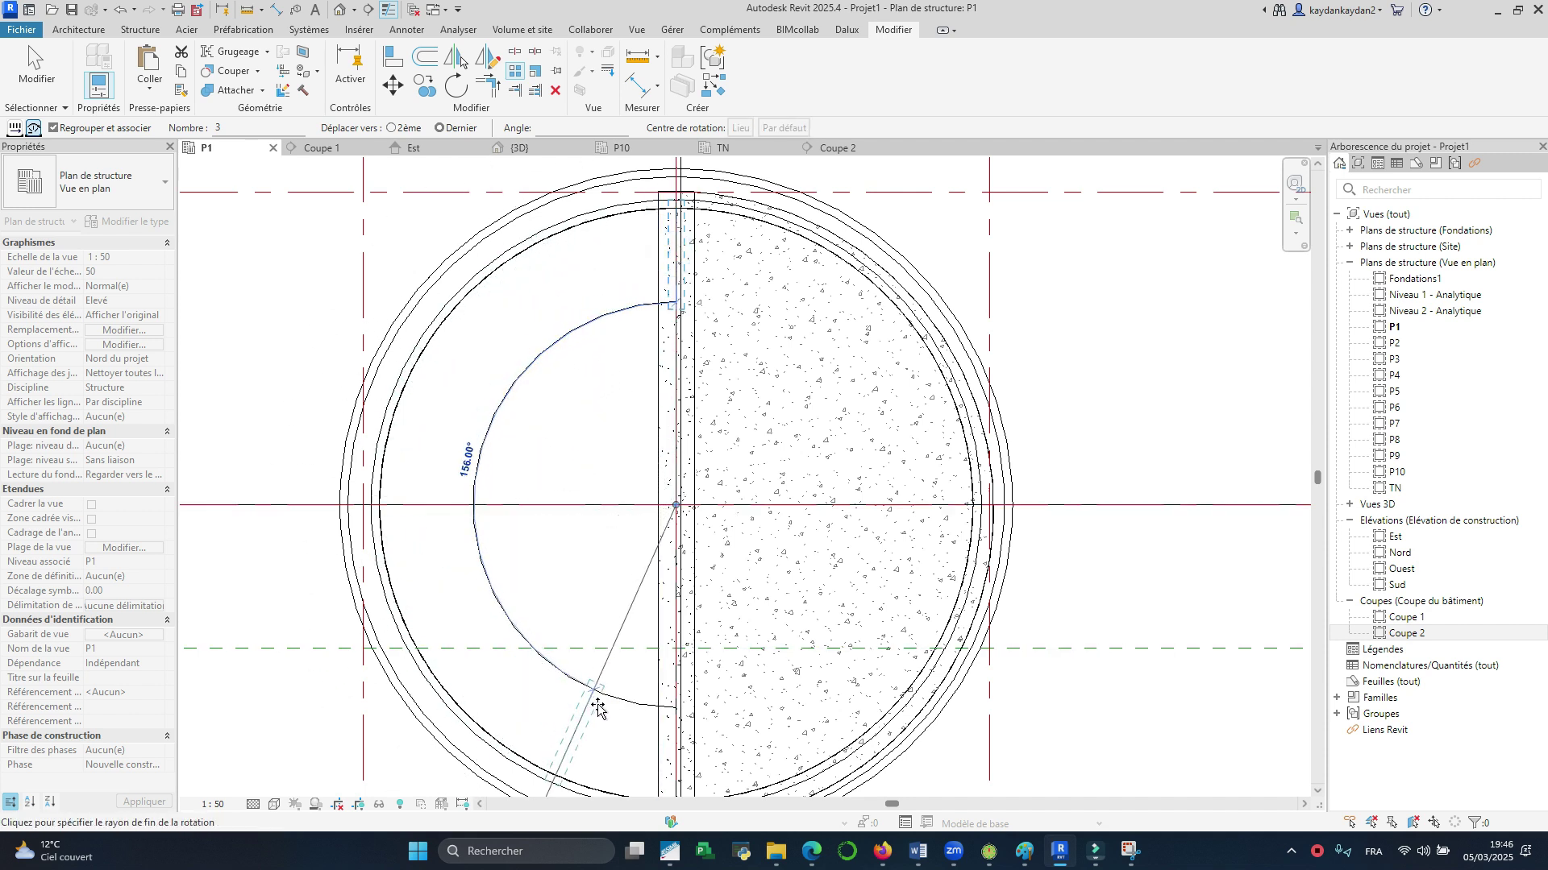
click(677, 735)
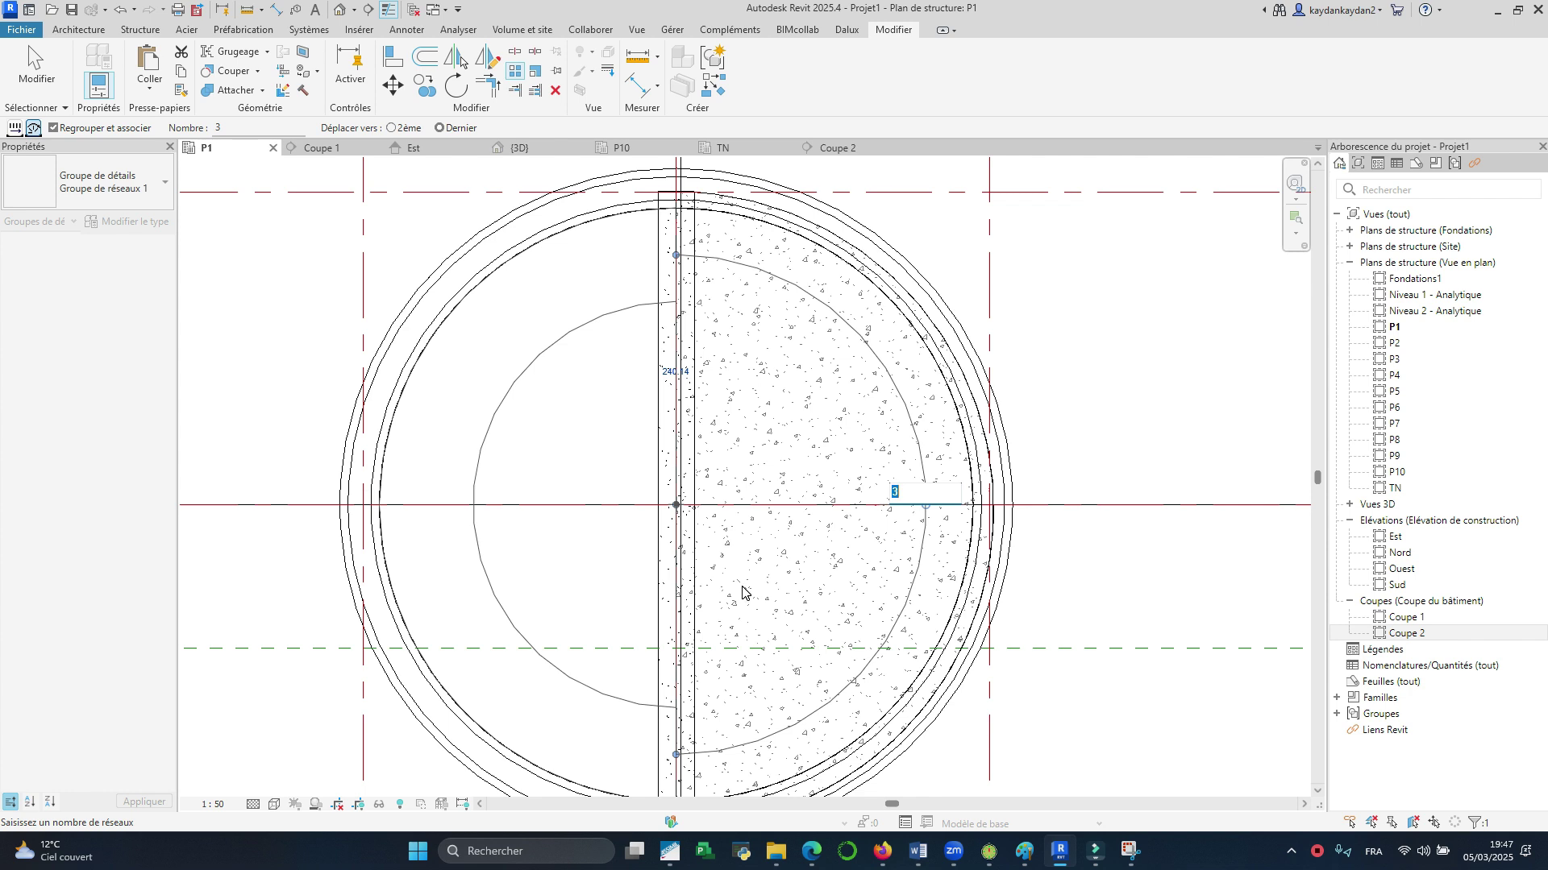
key(Return)
key(Escape)
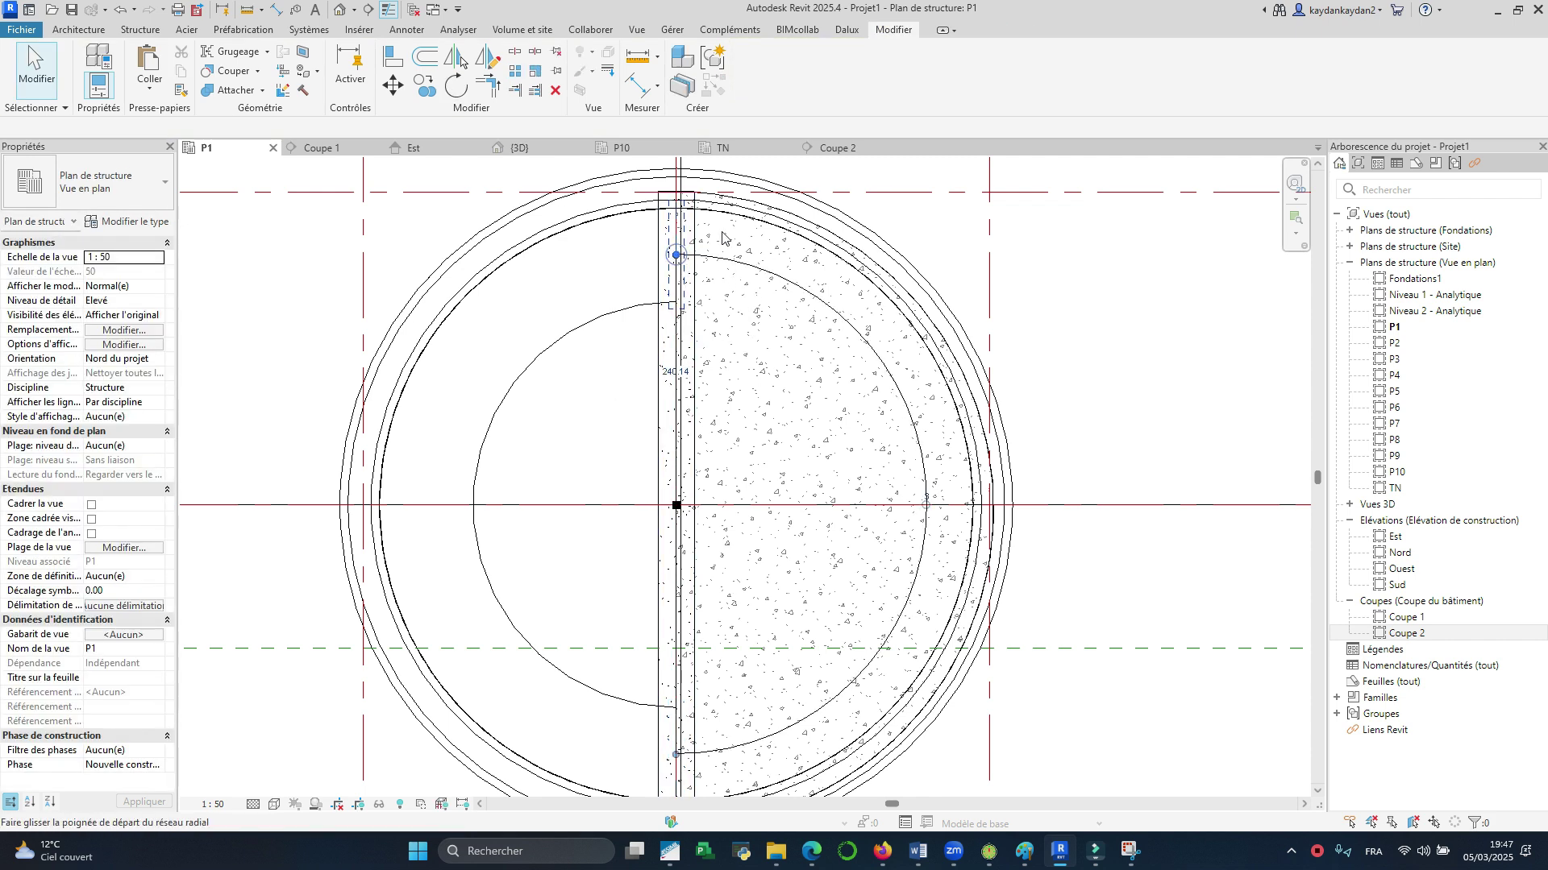
click(678, 252)
key(Escape)
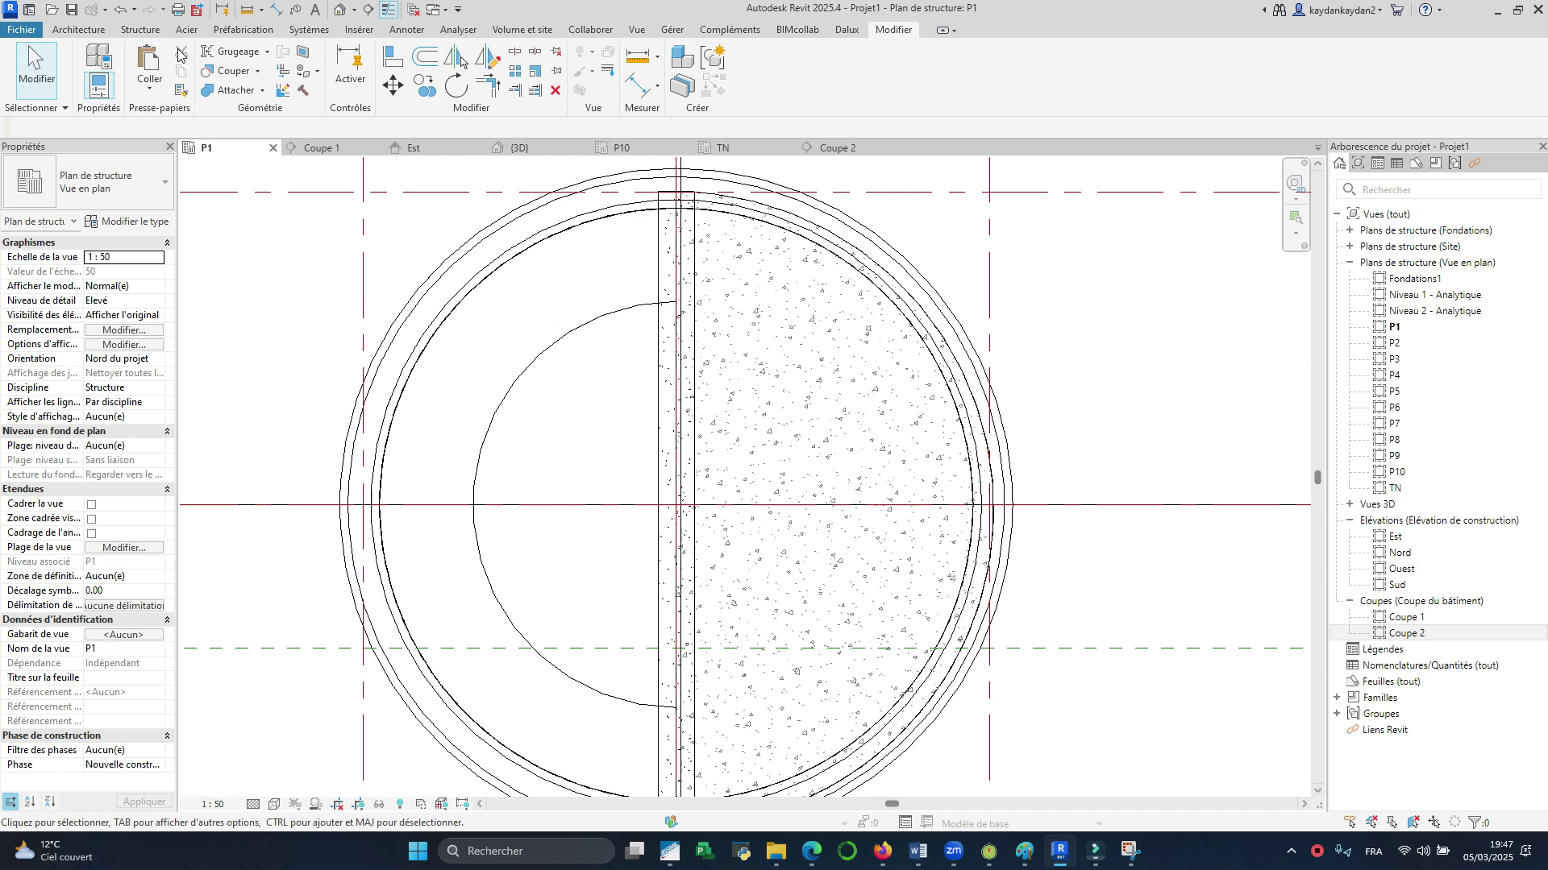
Step: Redraw the straight detail line, 90 long, between the upper ends of the inner and outer arcs
click(394, 30)
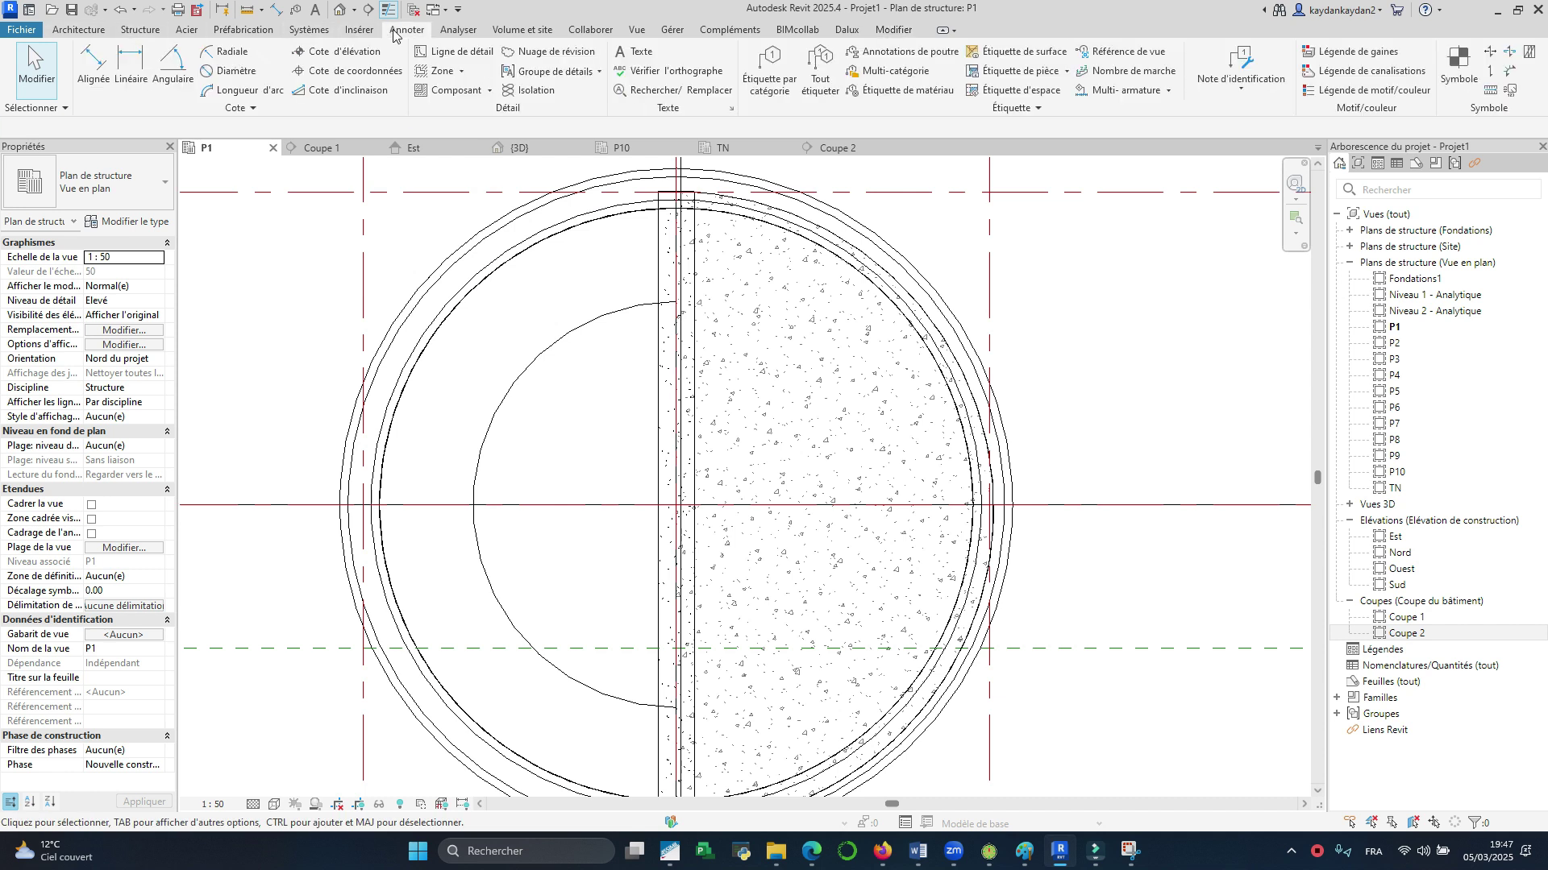
click(456, 52)
click(675, 300)
click(675, 300)
click(675, 207)
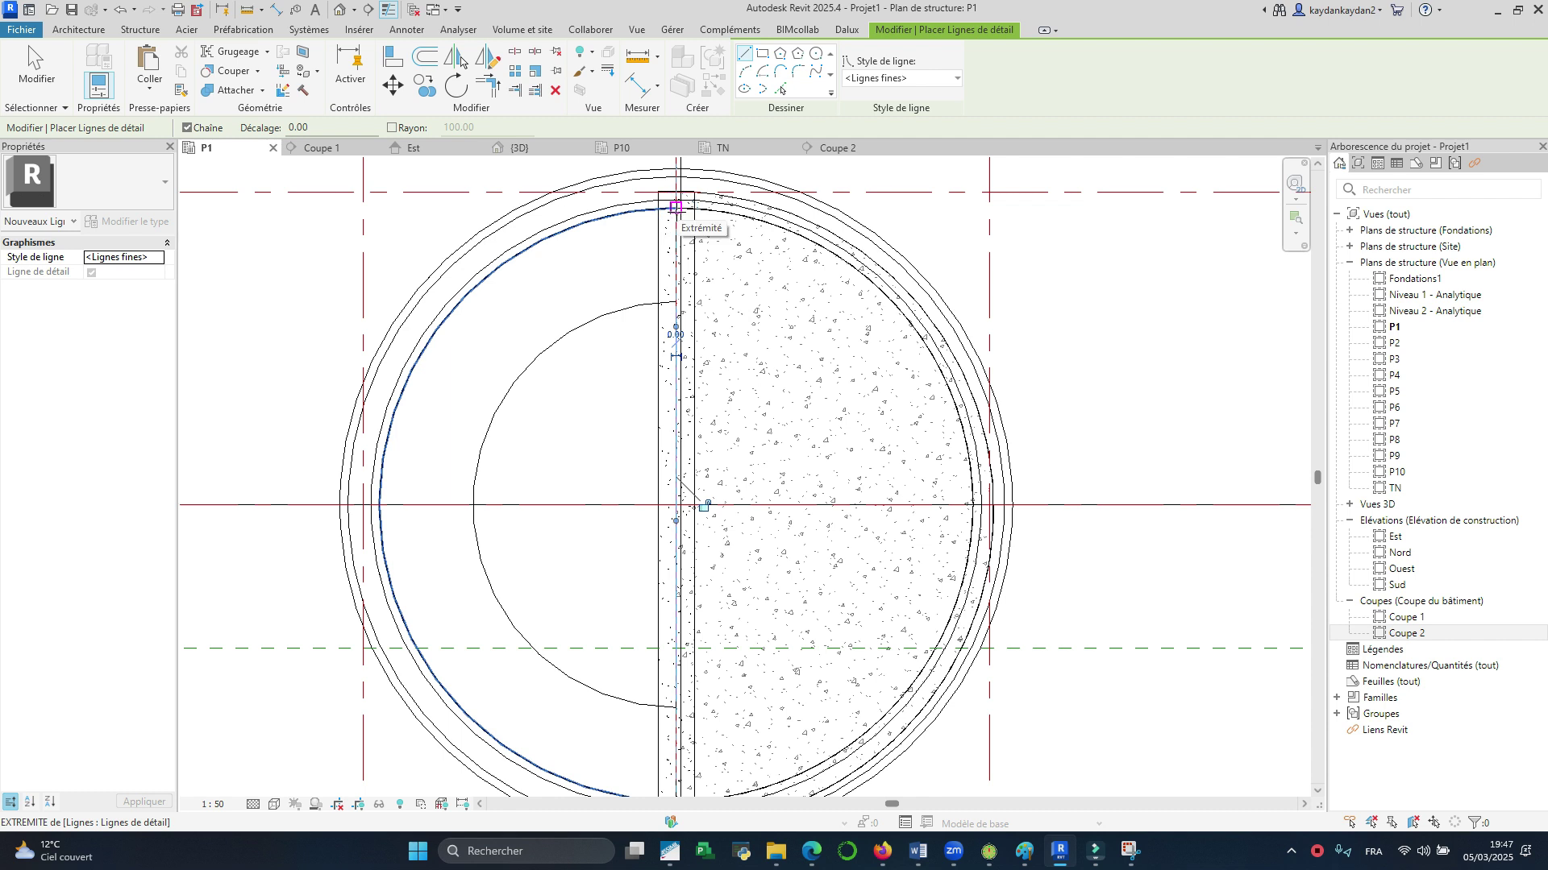
key(Escape)
key(Escape)
Step: Array the joining line radially about the arcs' centre, rotating through the stair half from the upper to the lower arc ends, with 25 items
click(675, 242)
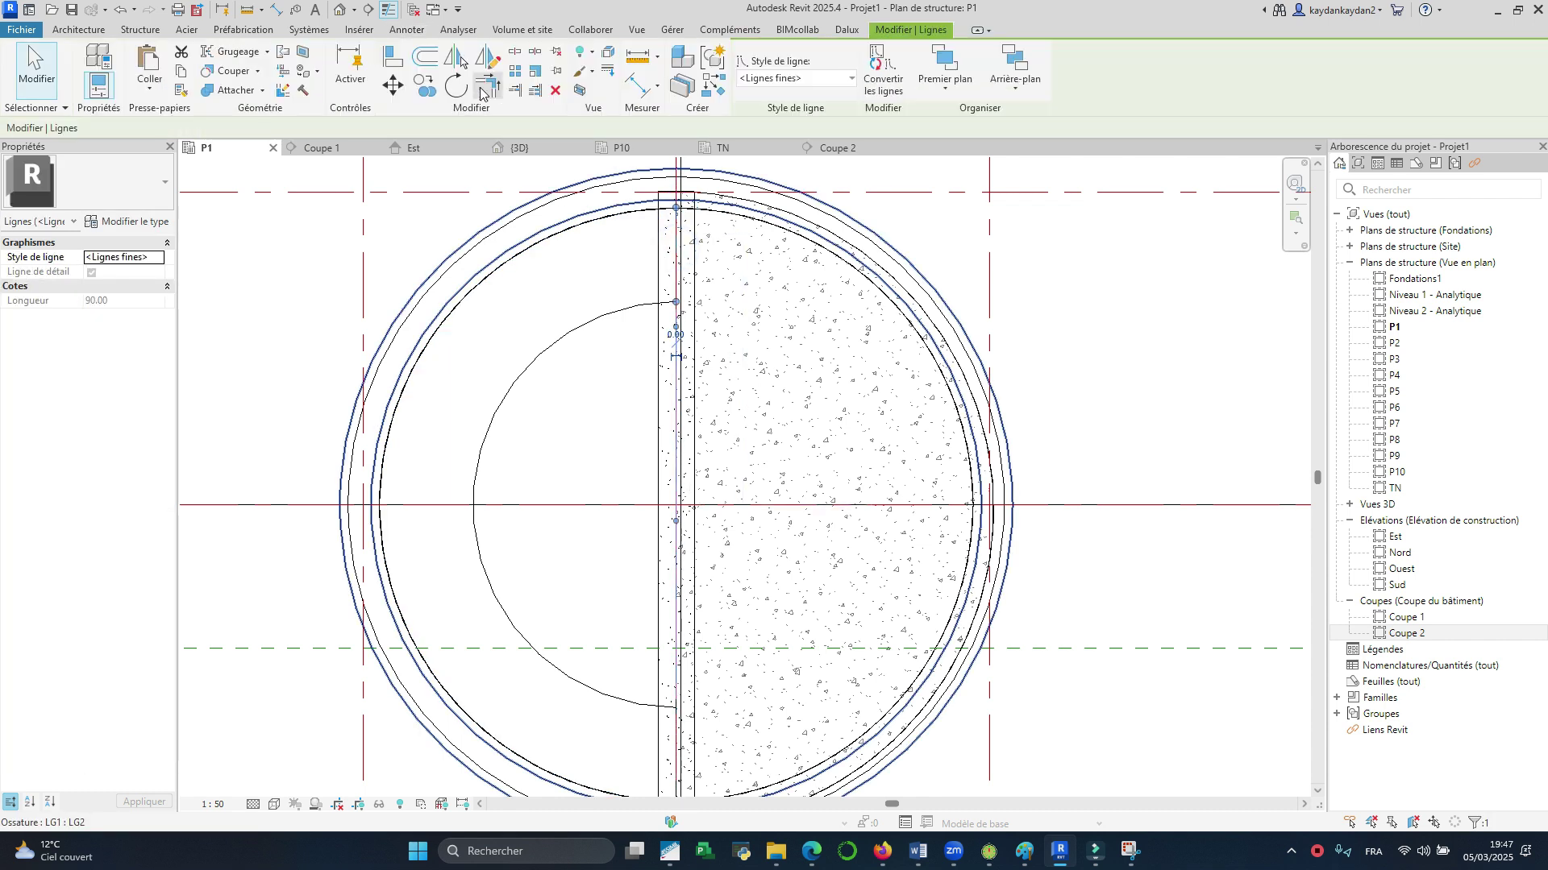
click(515, 71)
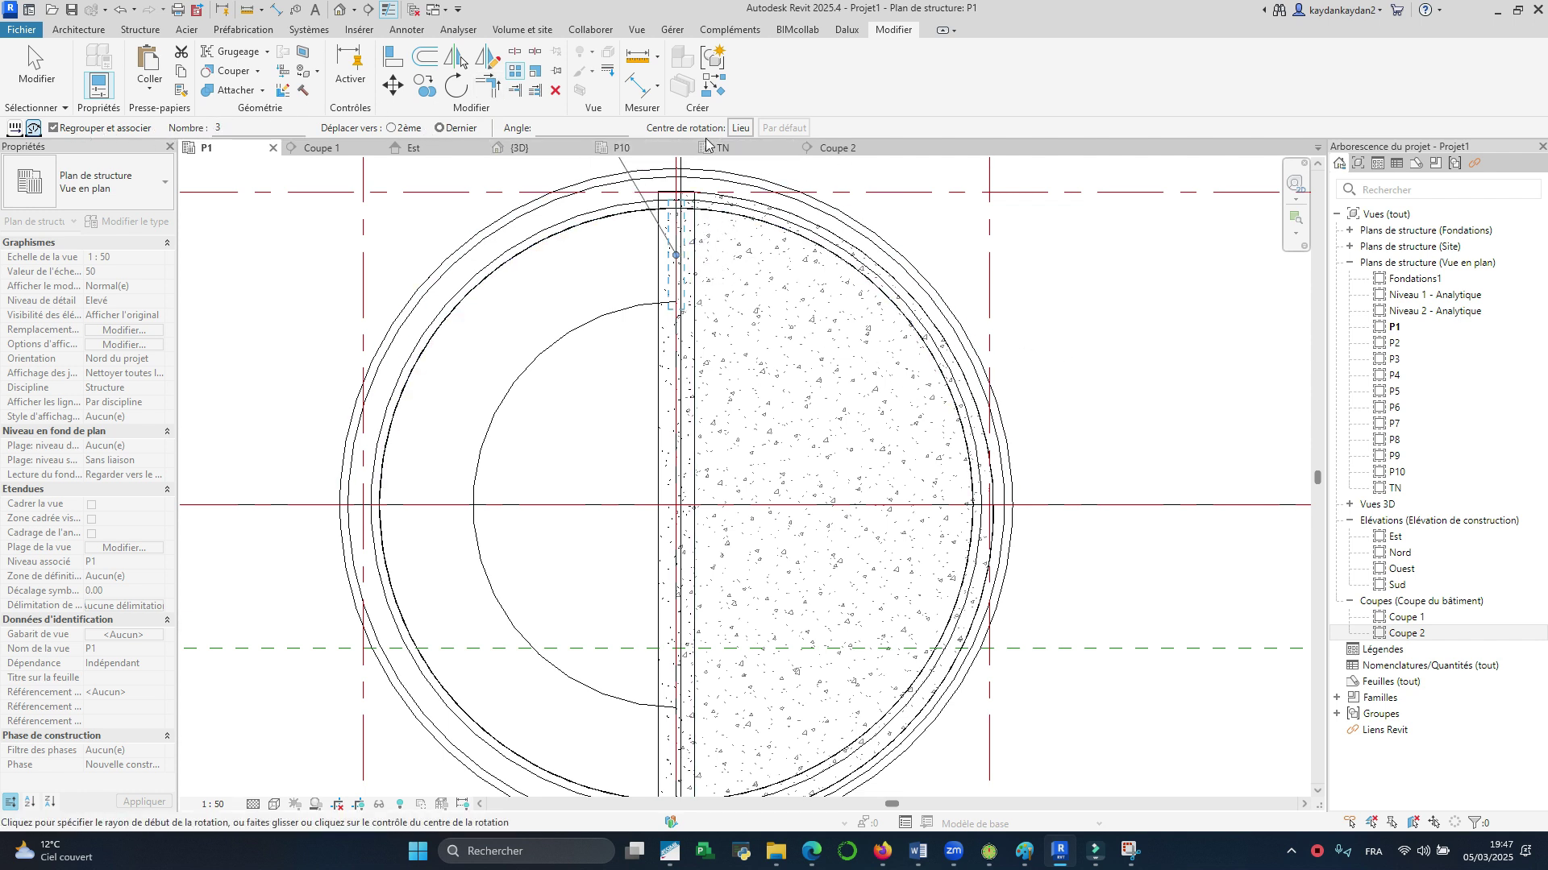
click(738, 128)
scroll(678, 508, up, 1)
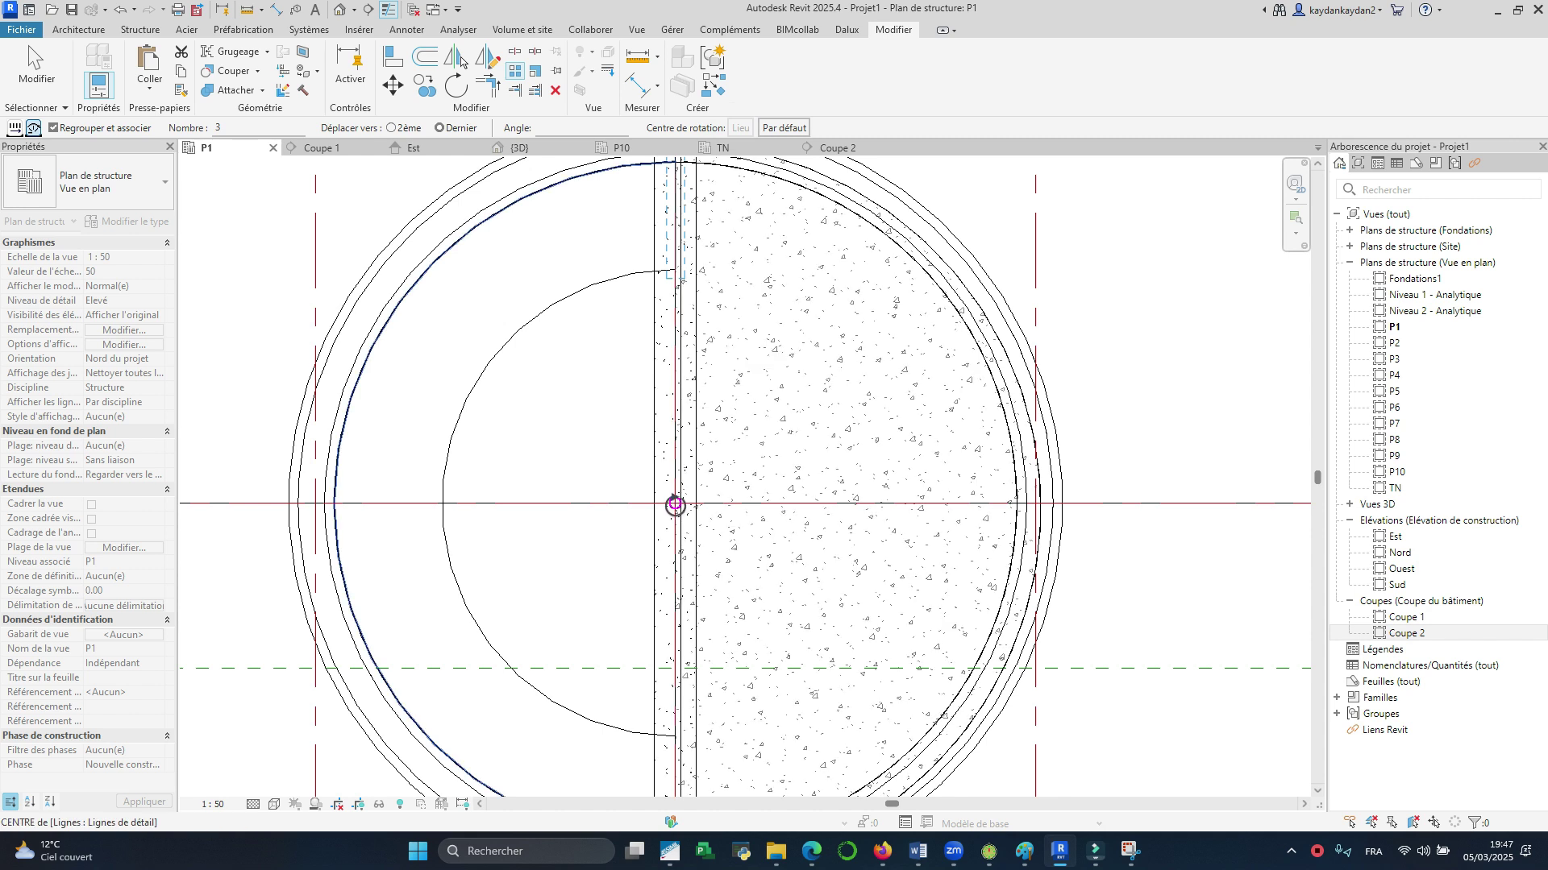
click(675, 504)
click(676, 235)
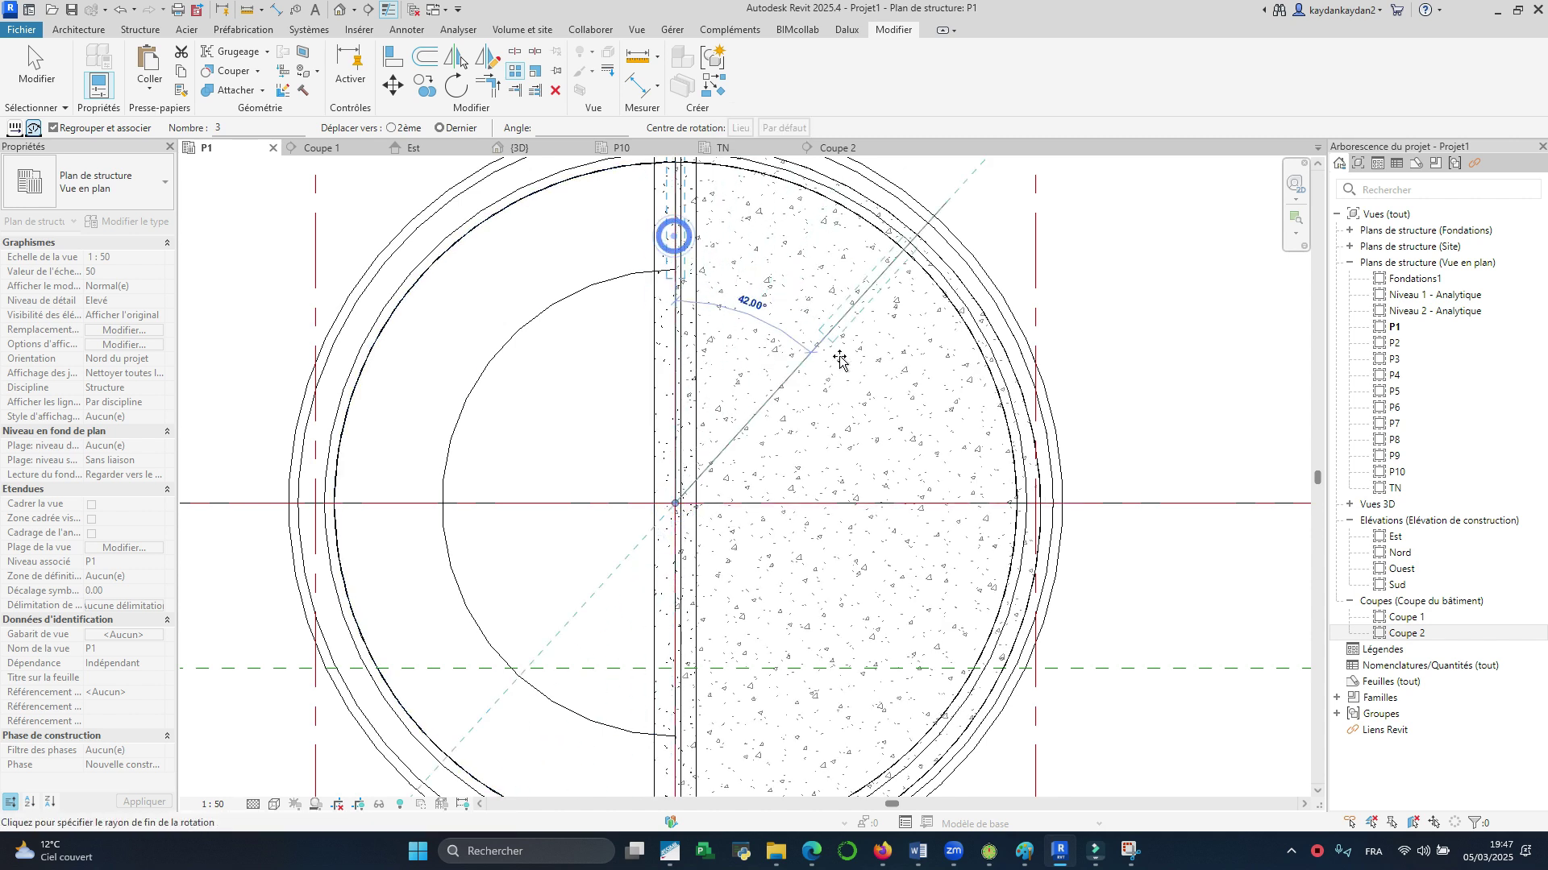
scroll(854, 399, down, 2)
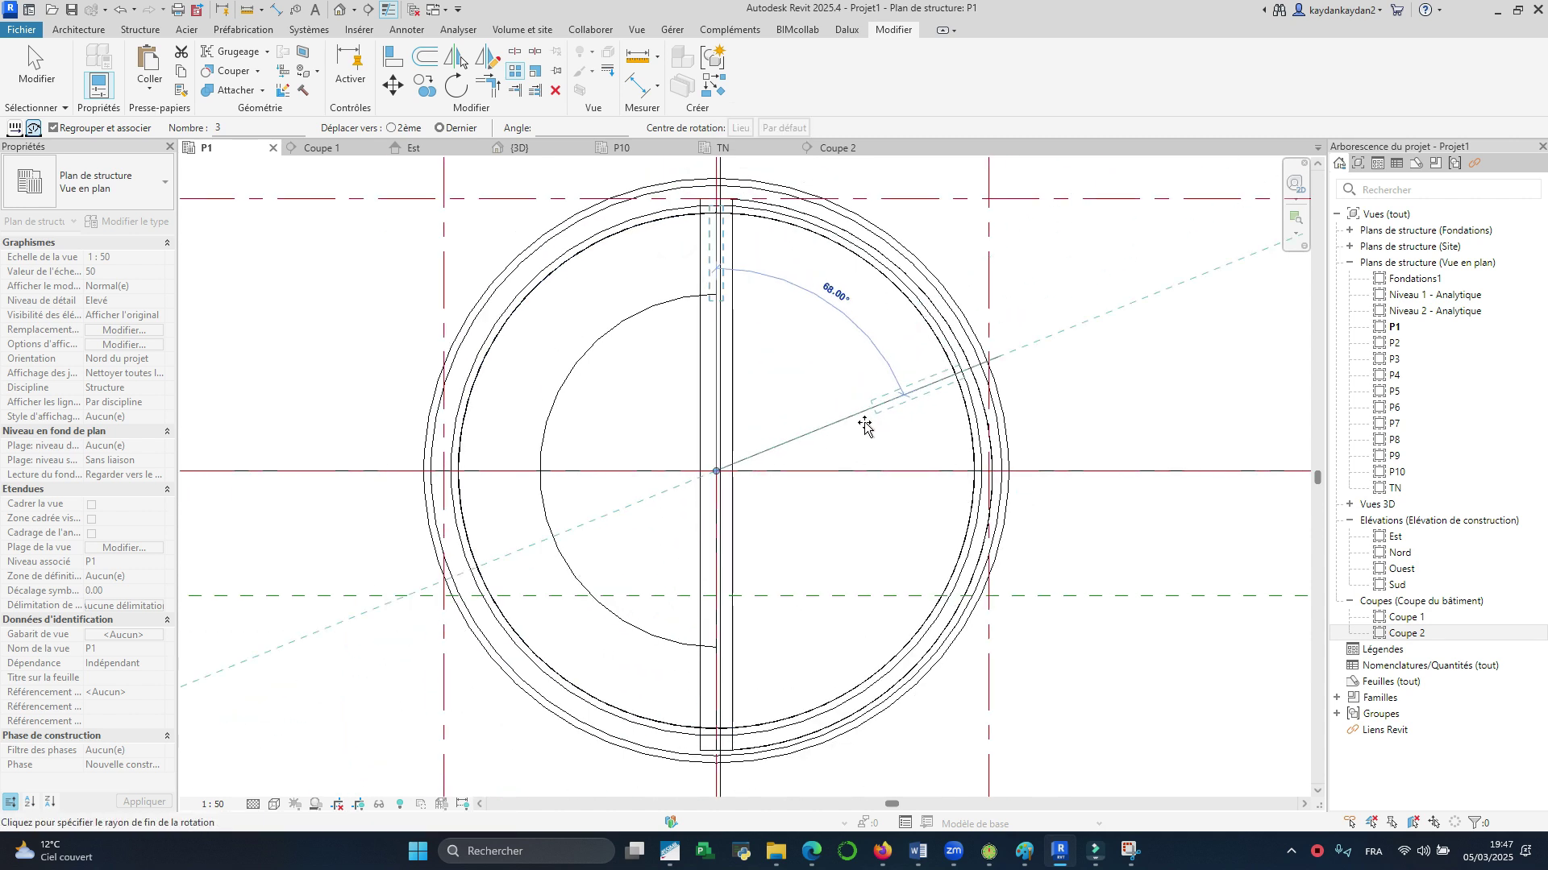
click(718, 689)
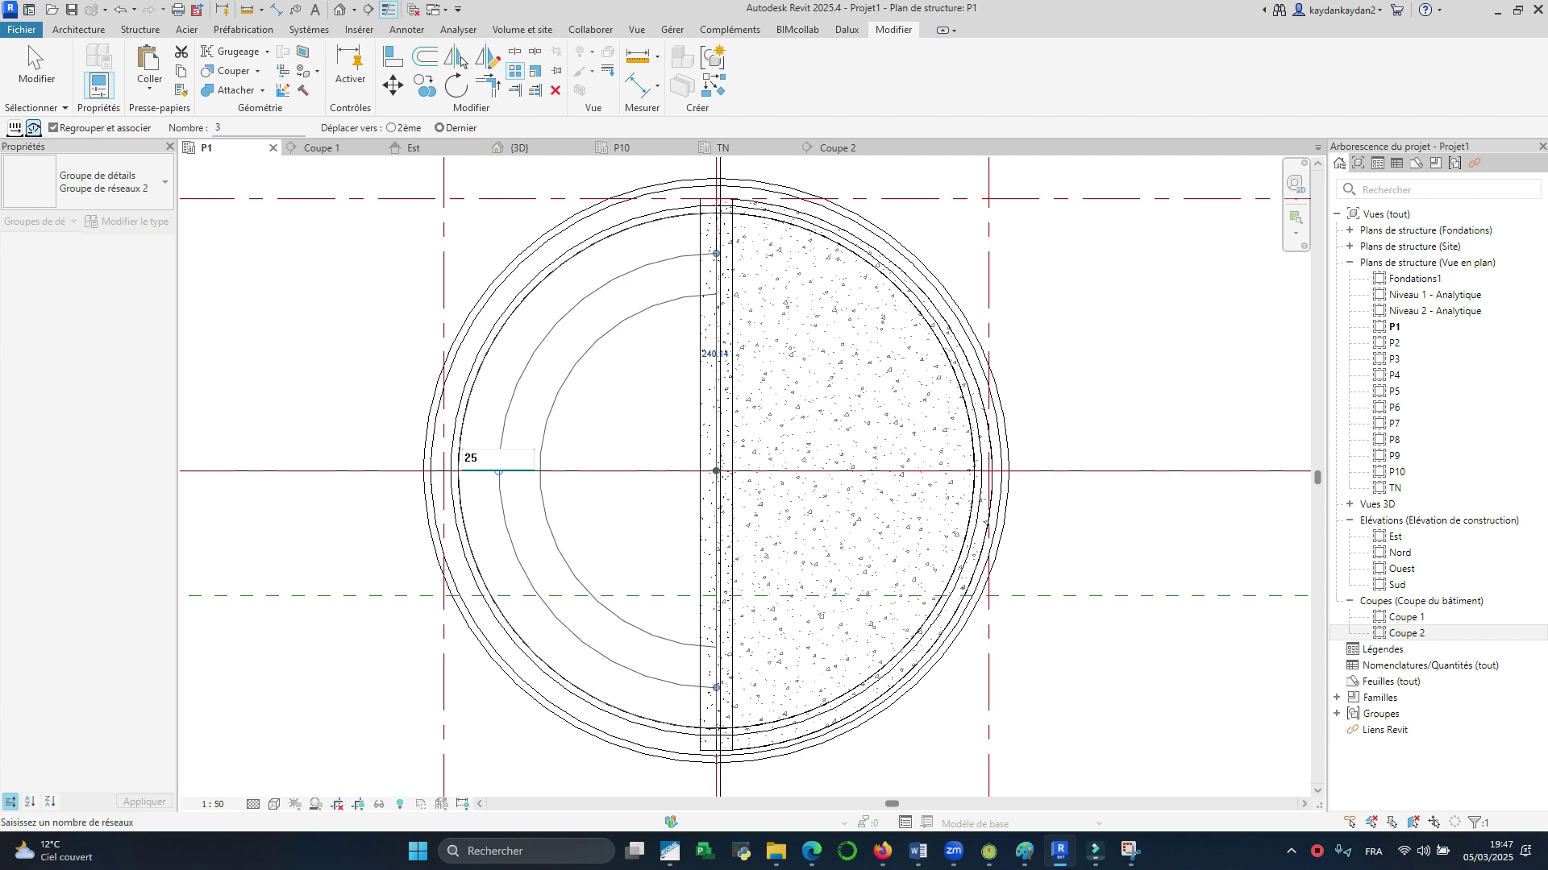
text(25)
key(Return)
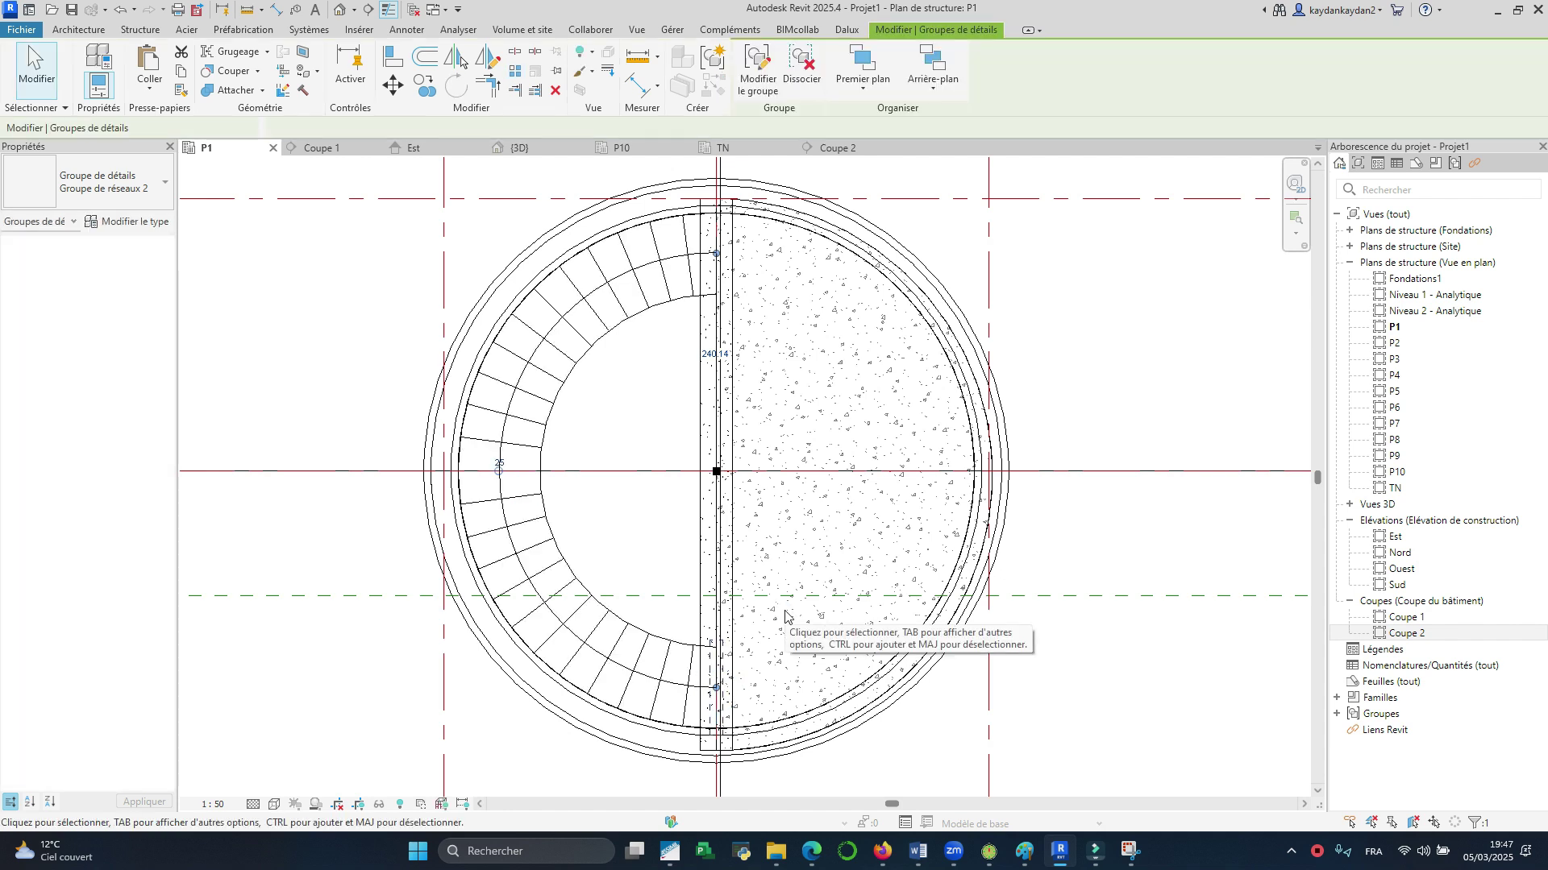
click(1059, 416)
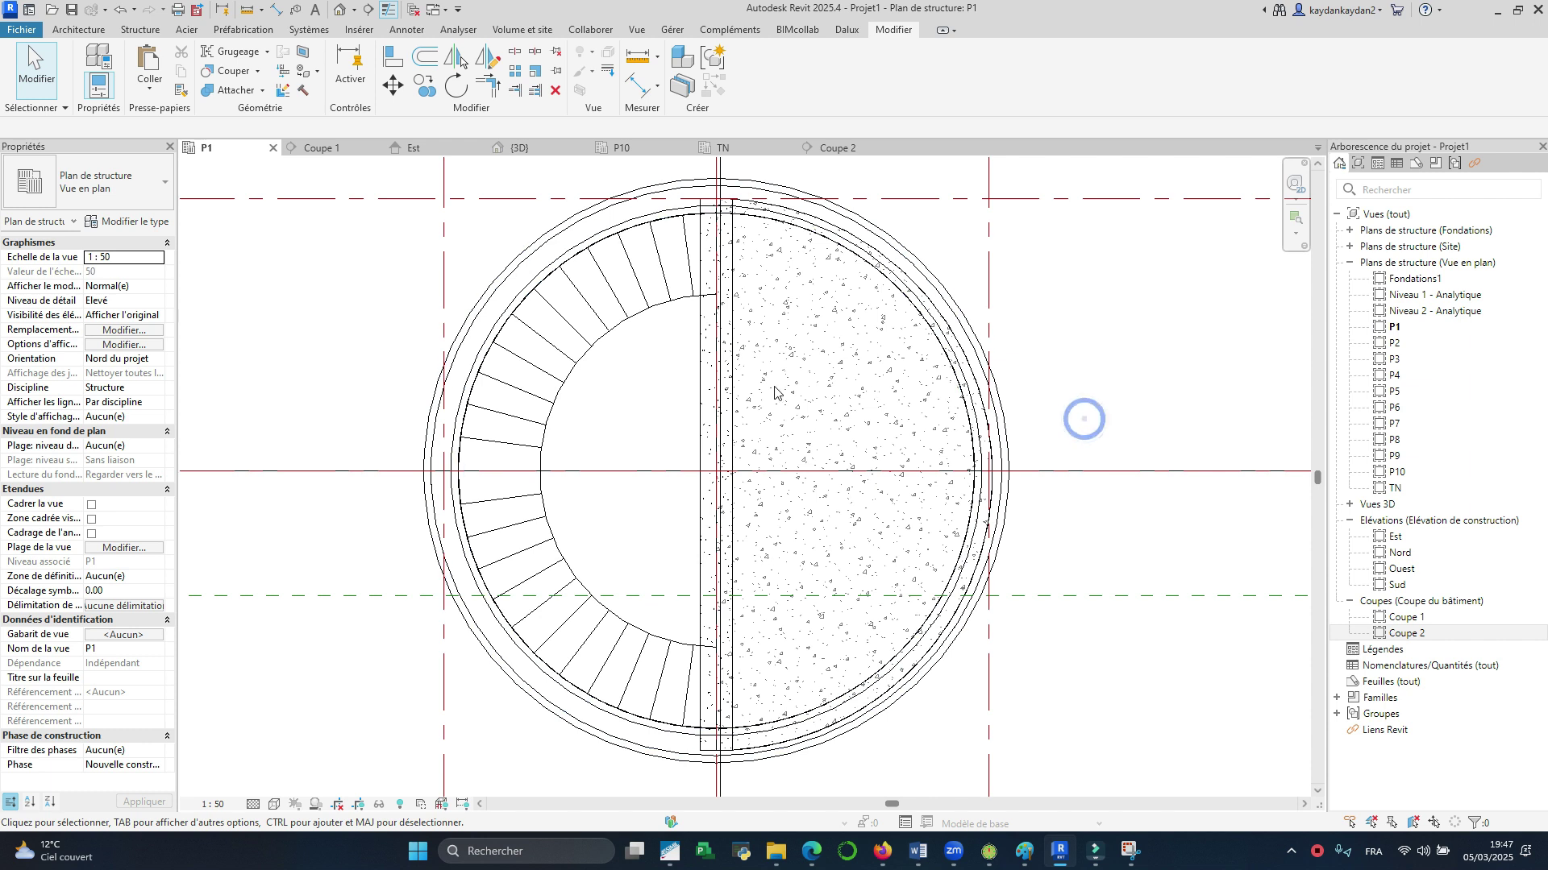
Step: Offset a copy of the inner semicircular arc outward by 45 as the stair's centre line
scroll(621, 335, up, 1)
click(639, 312)
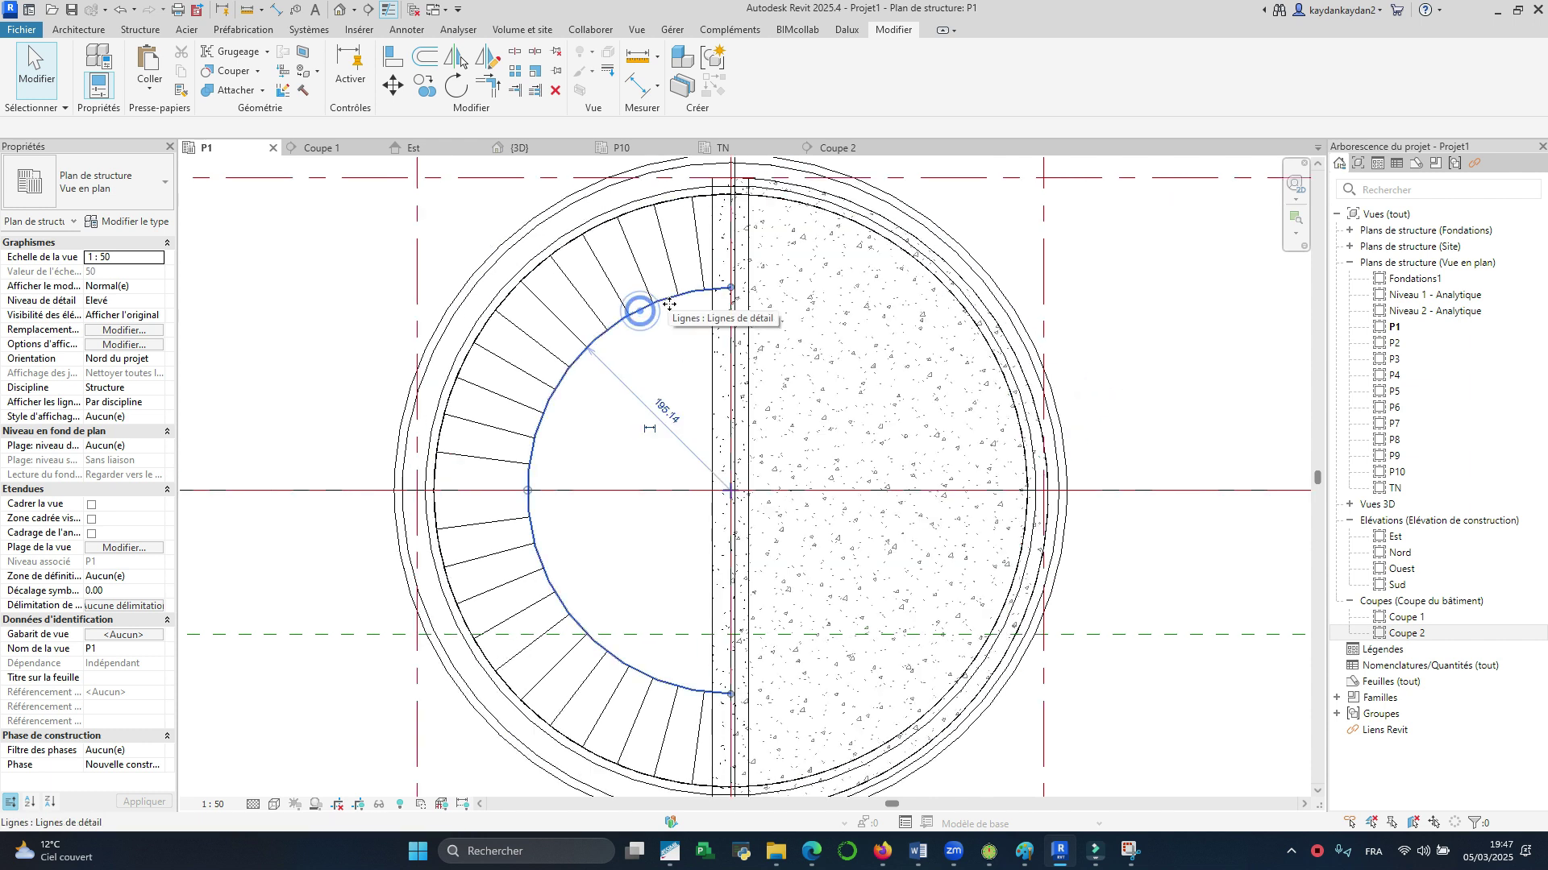
click(429, 65)
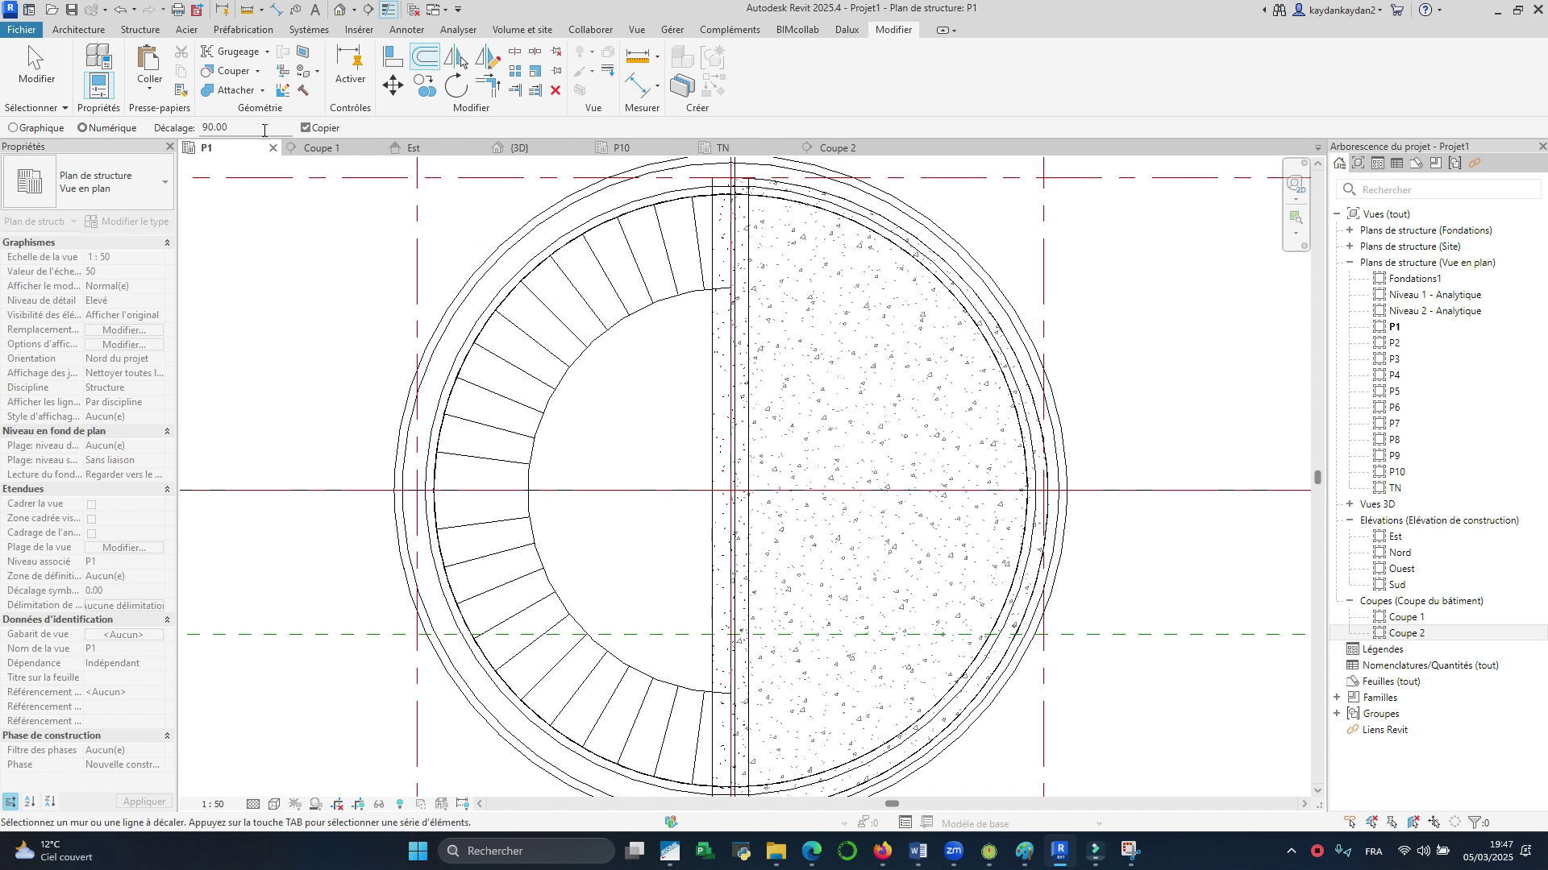
text(45)
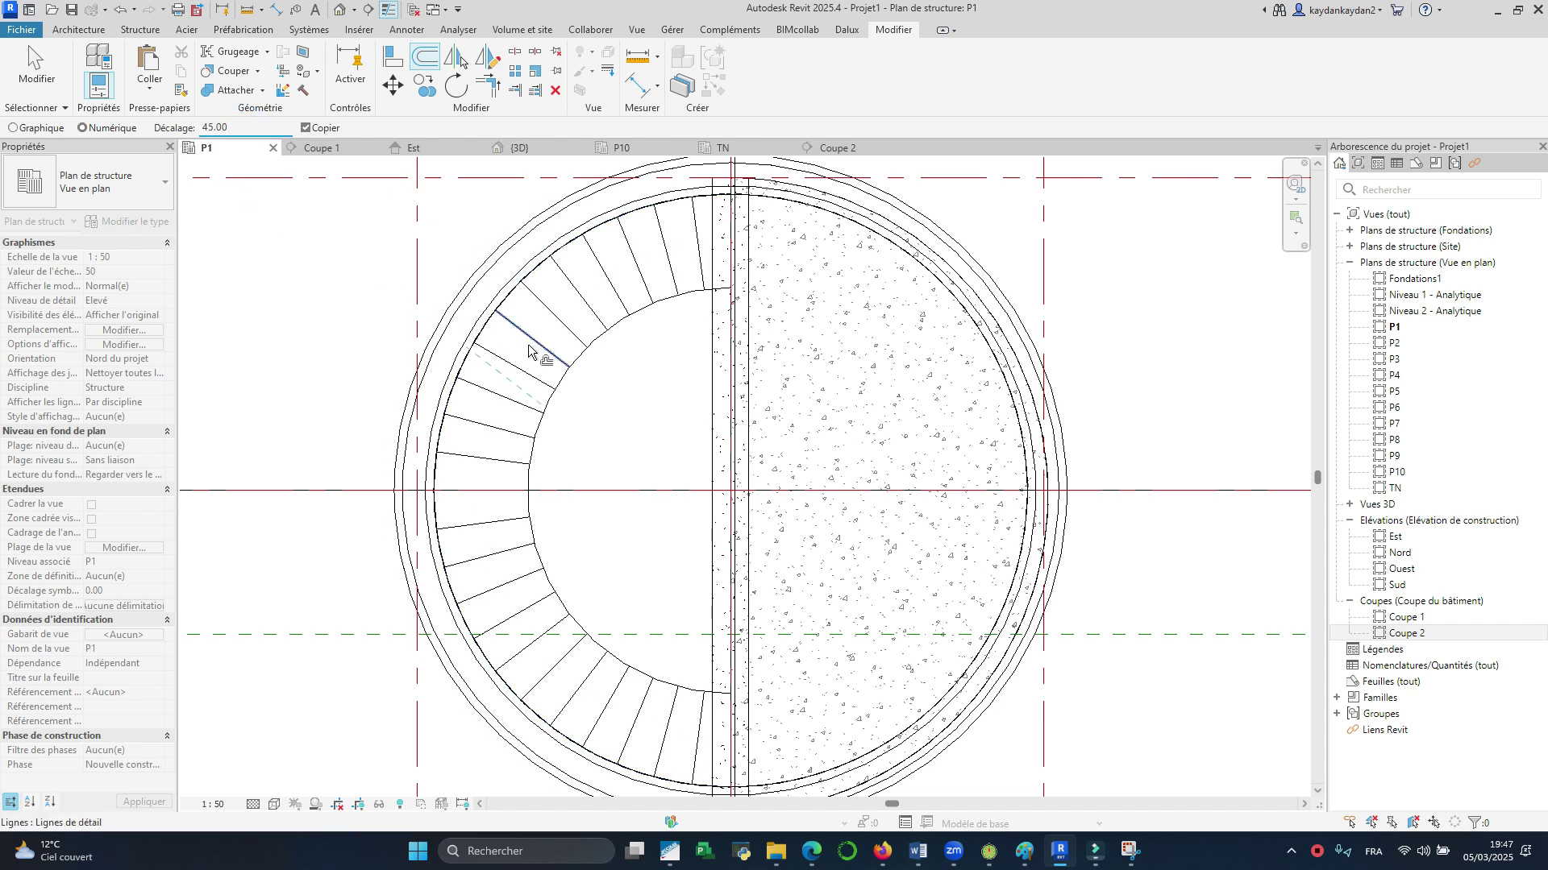
click(573, 355)
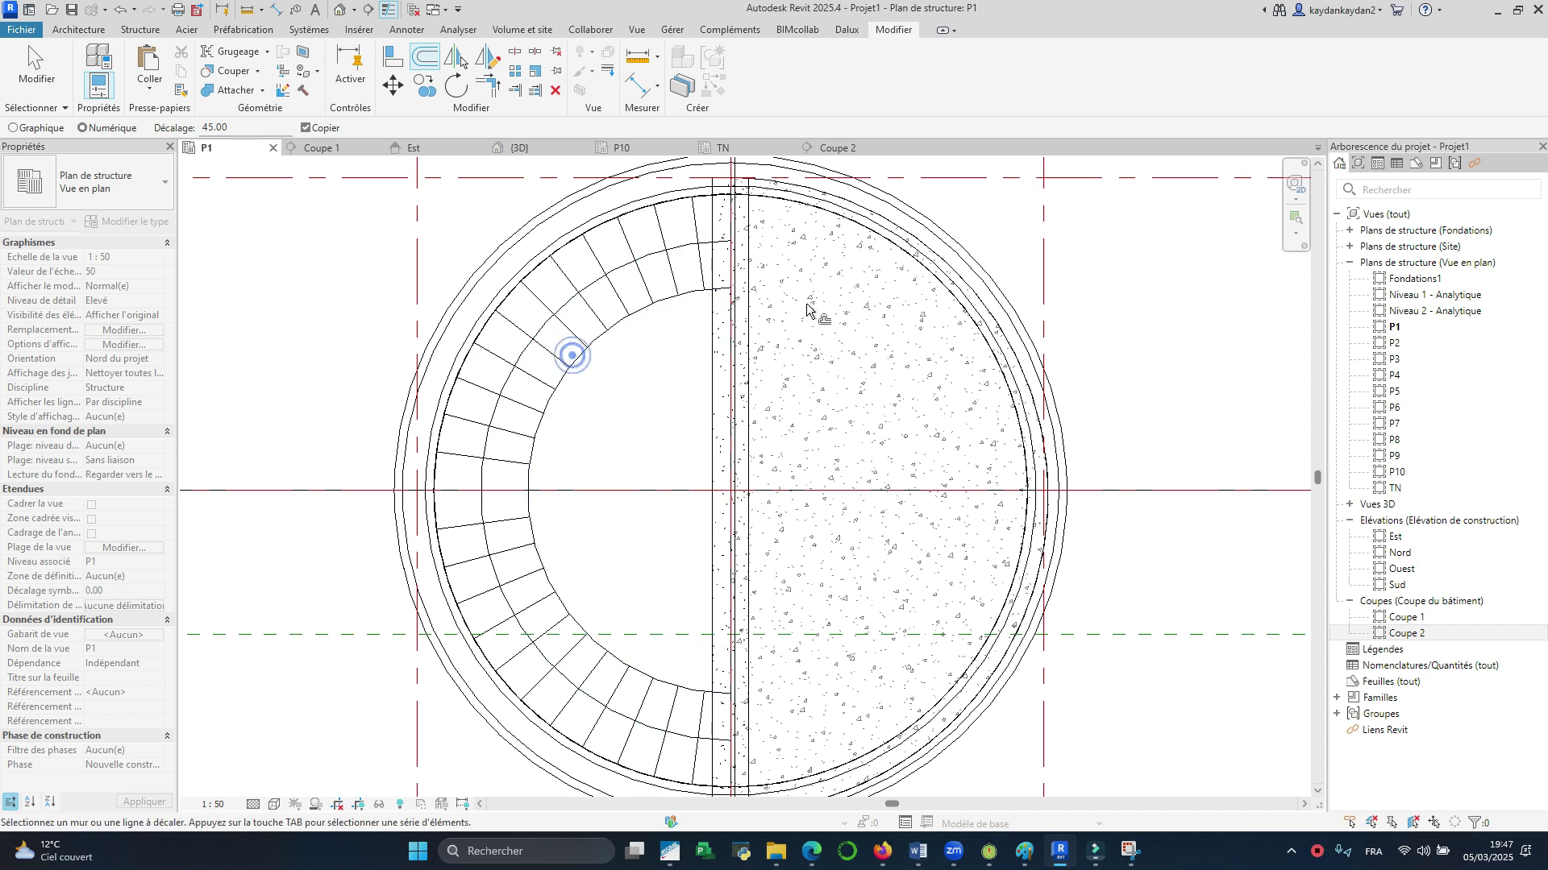
scroll(814, 308, down, 2)
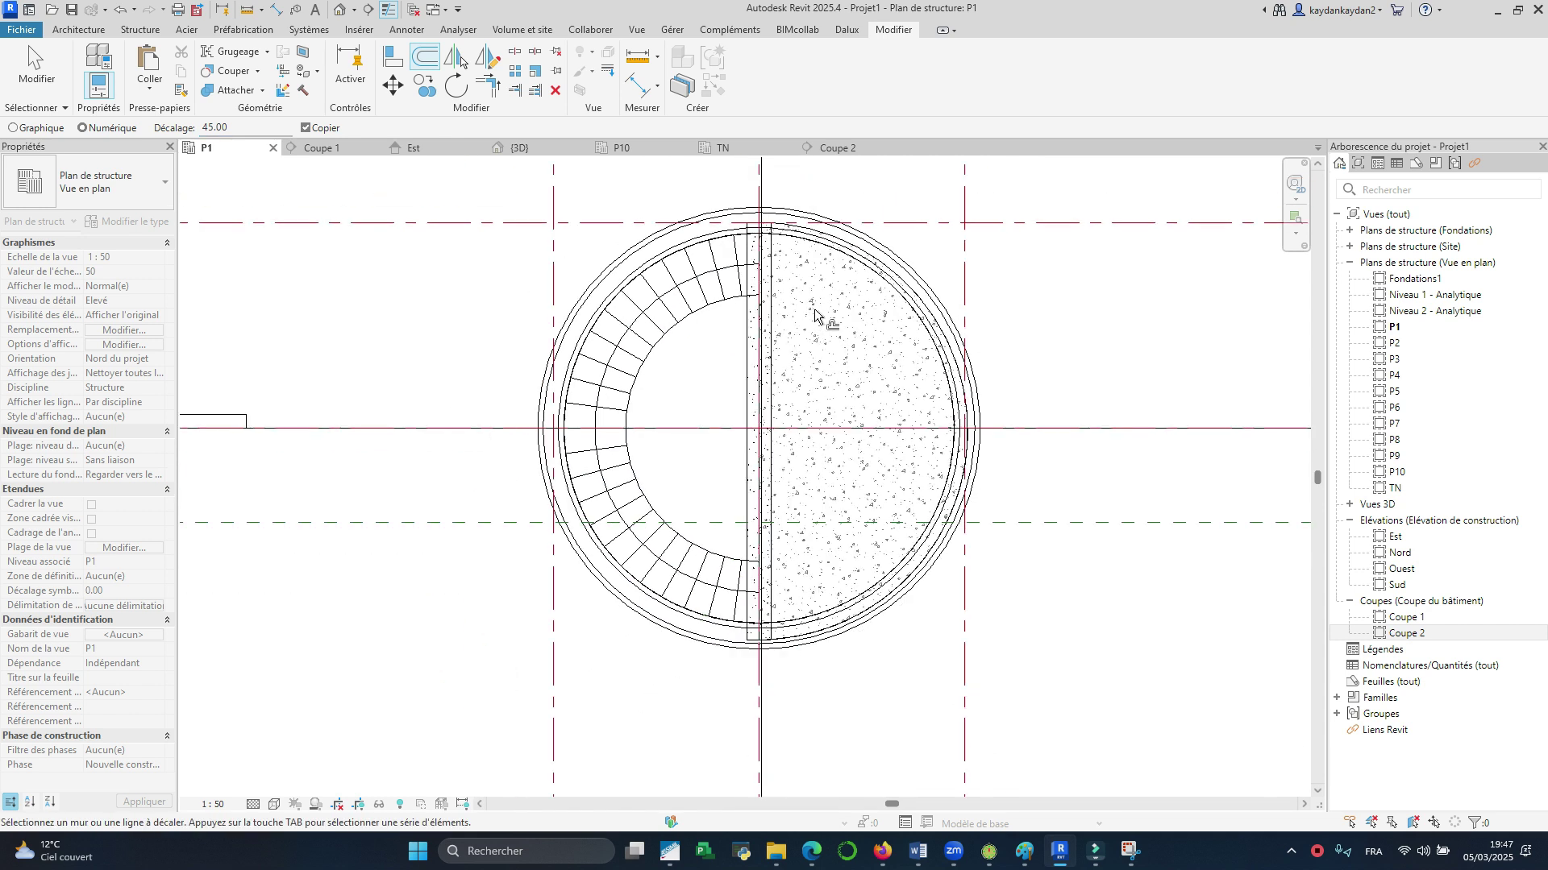
key(Escape)
scroll(791, 278, up, 2)
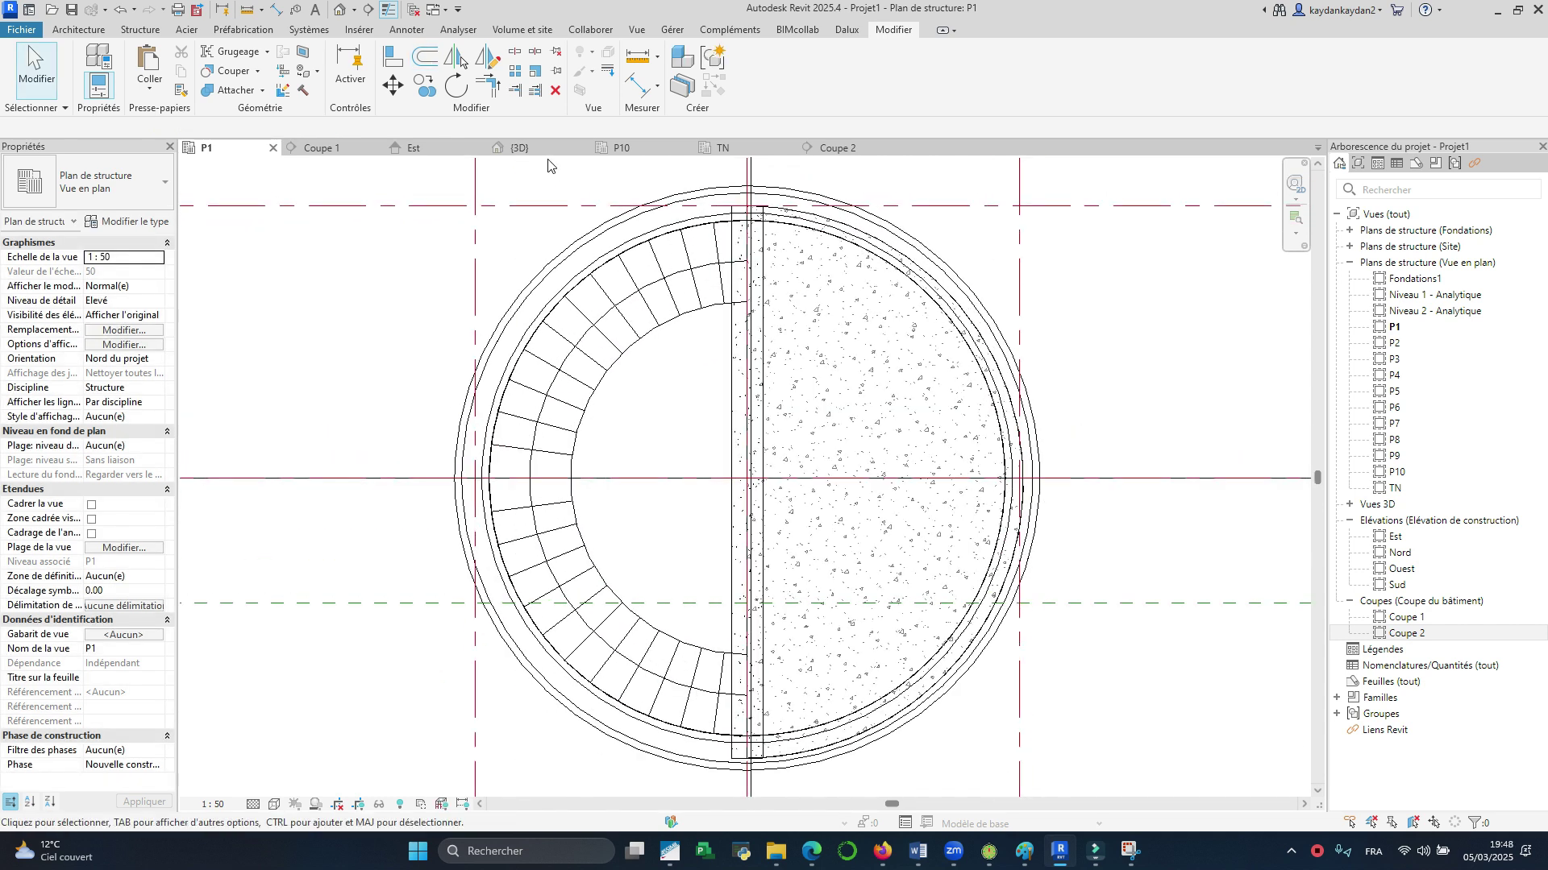
Step: Start creating a new stair in the P1 plan
click(84, 33)
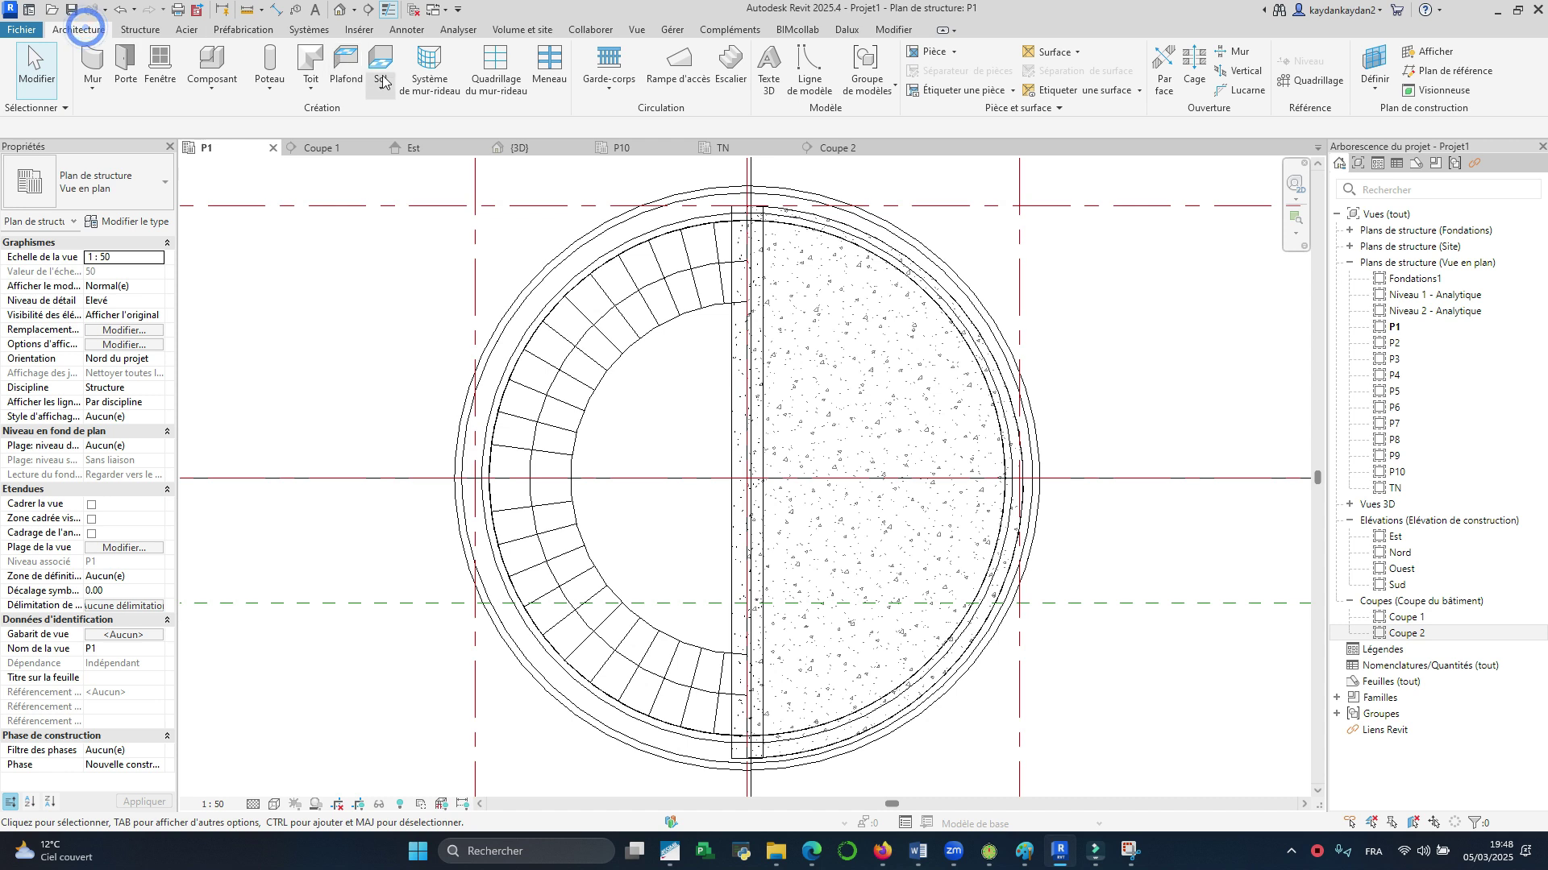
click(728, 66)
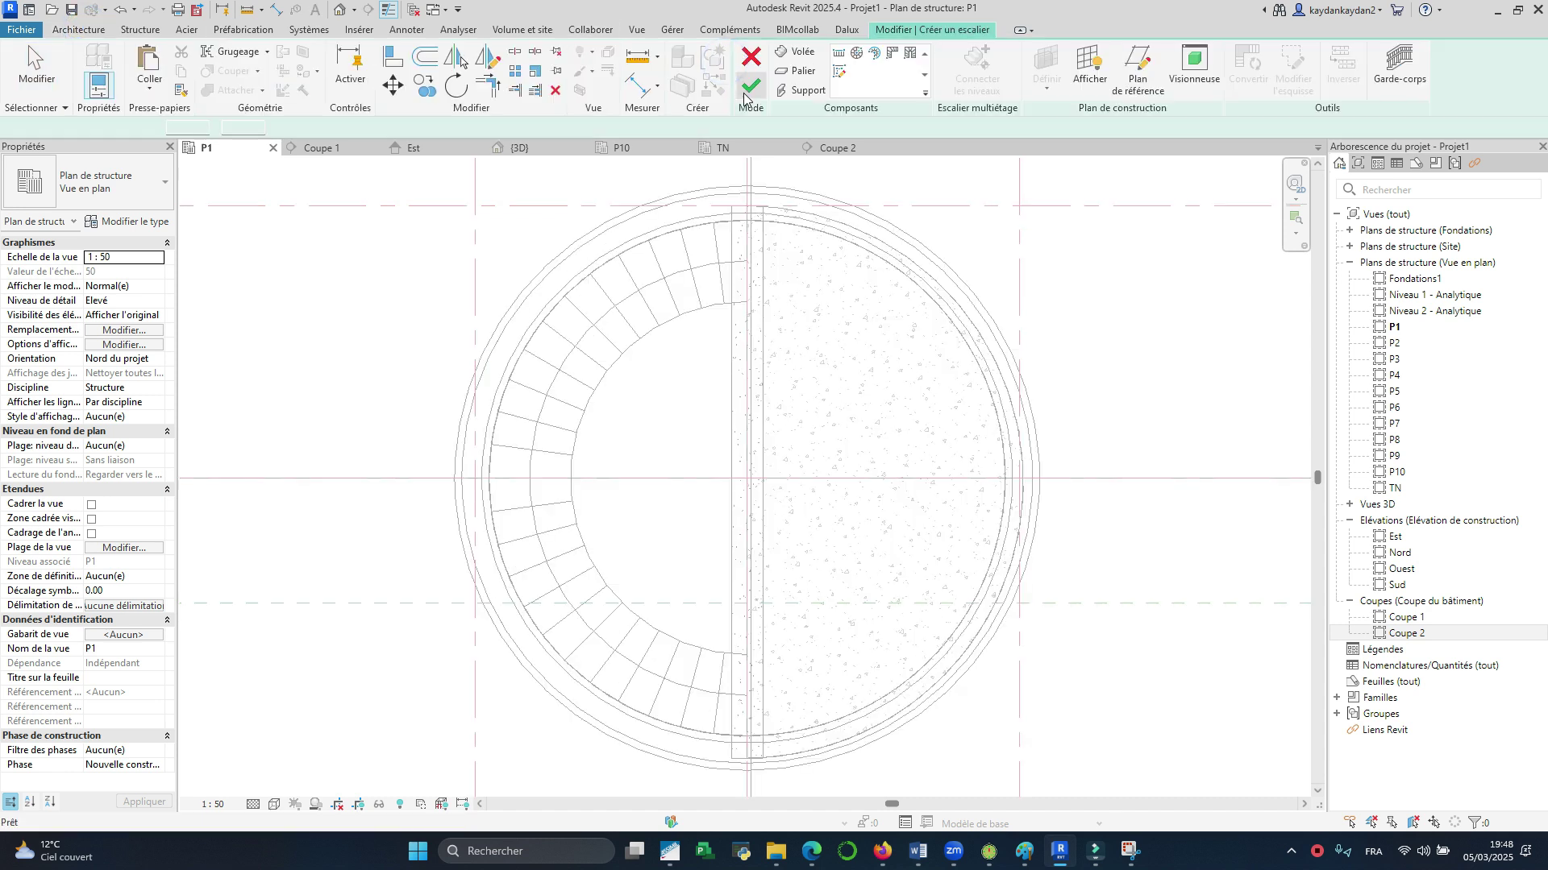
Step: Sketch a stair run by picking the inner and outer semicircular detail arcs as its boundaries
click(840, 73)
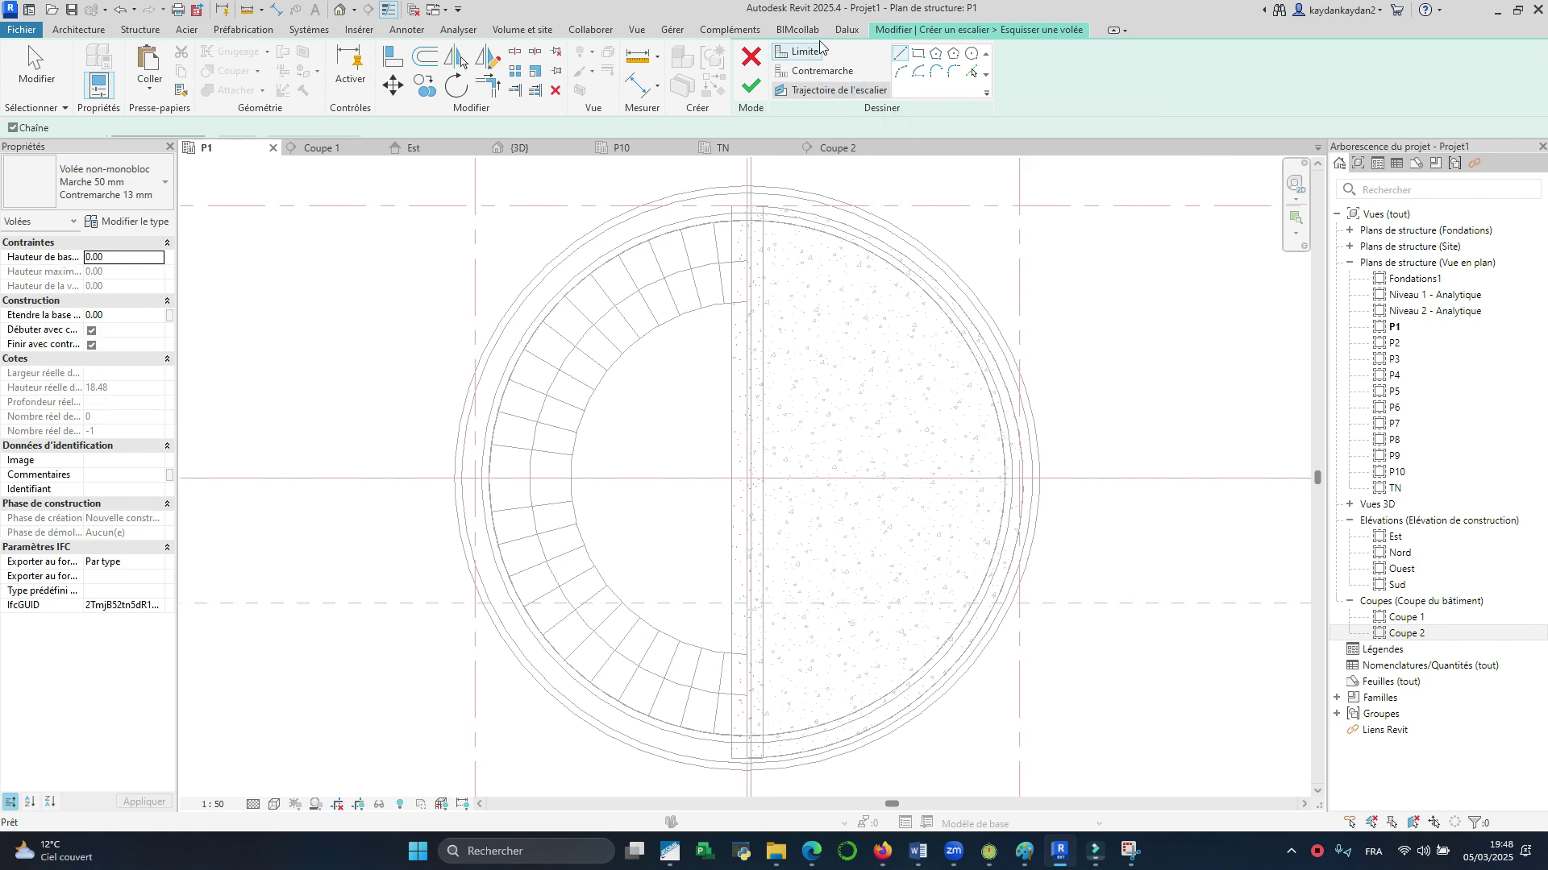
click(971, 72)
click(651, 338)
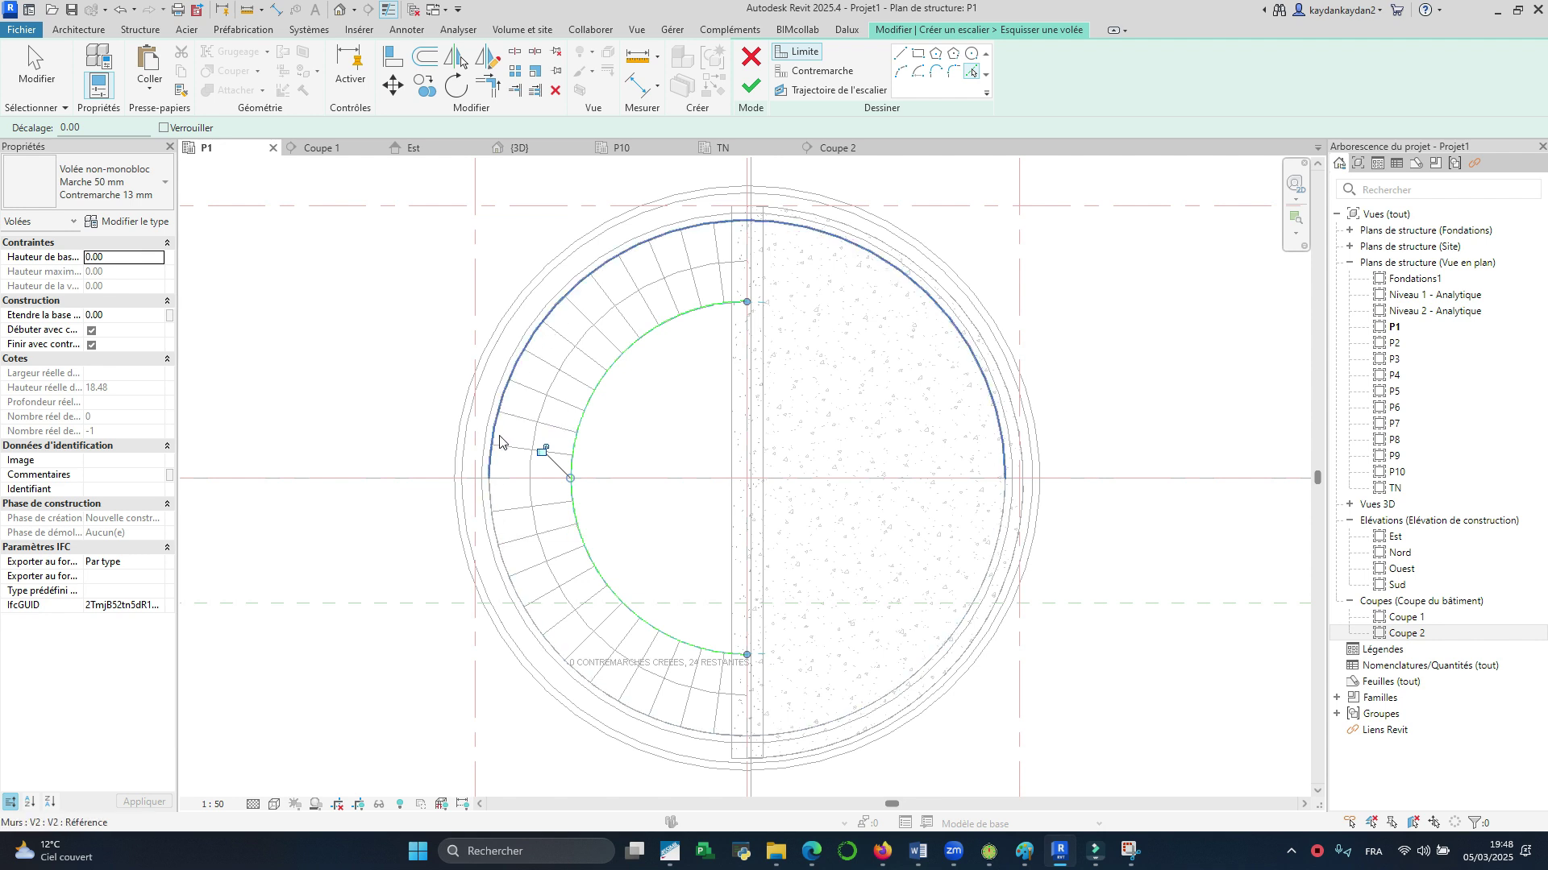
scroll(544, 322, up, 3)
scroll(544, 322, up, 3)
scroll(524, 318, down, 5)
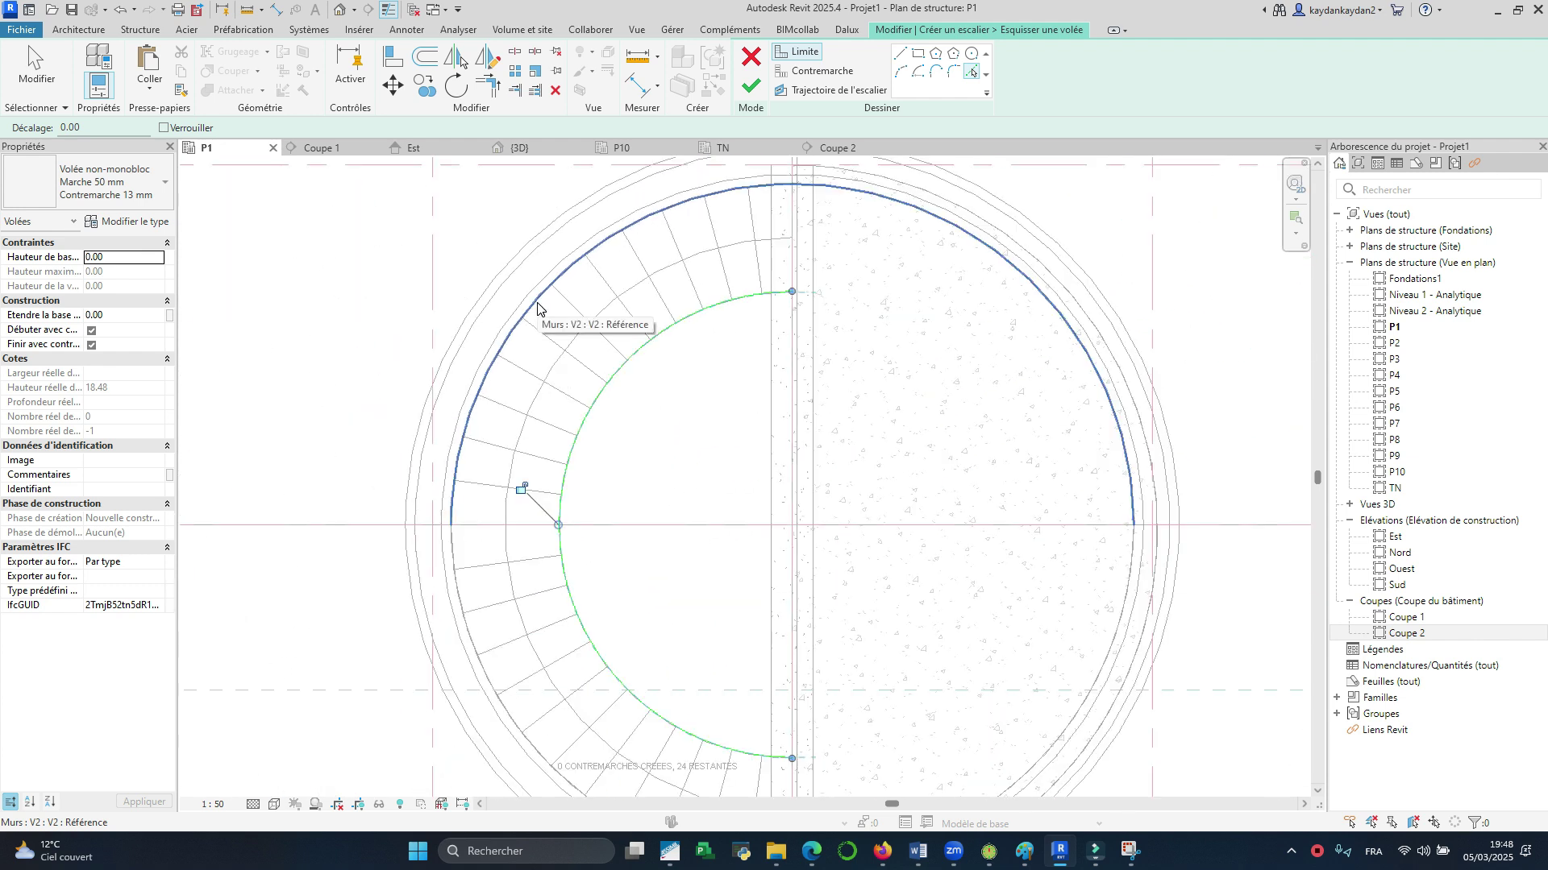
key(Tab)
click(538, 306)
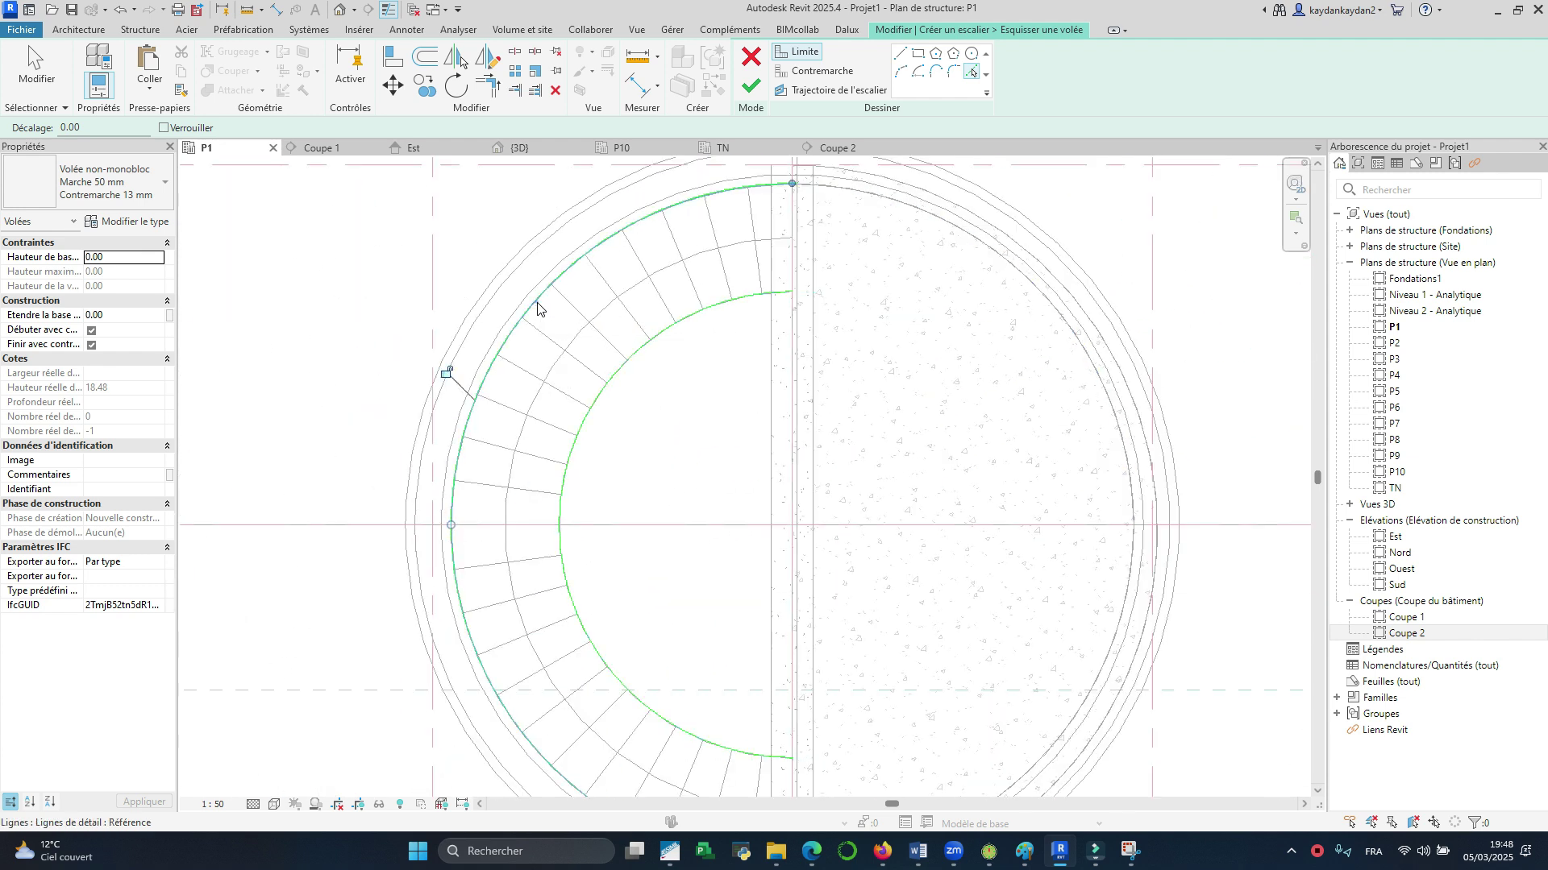
scroll(839, 252, down, 2)
scroll(819, 172, up, 2)
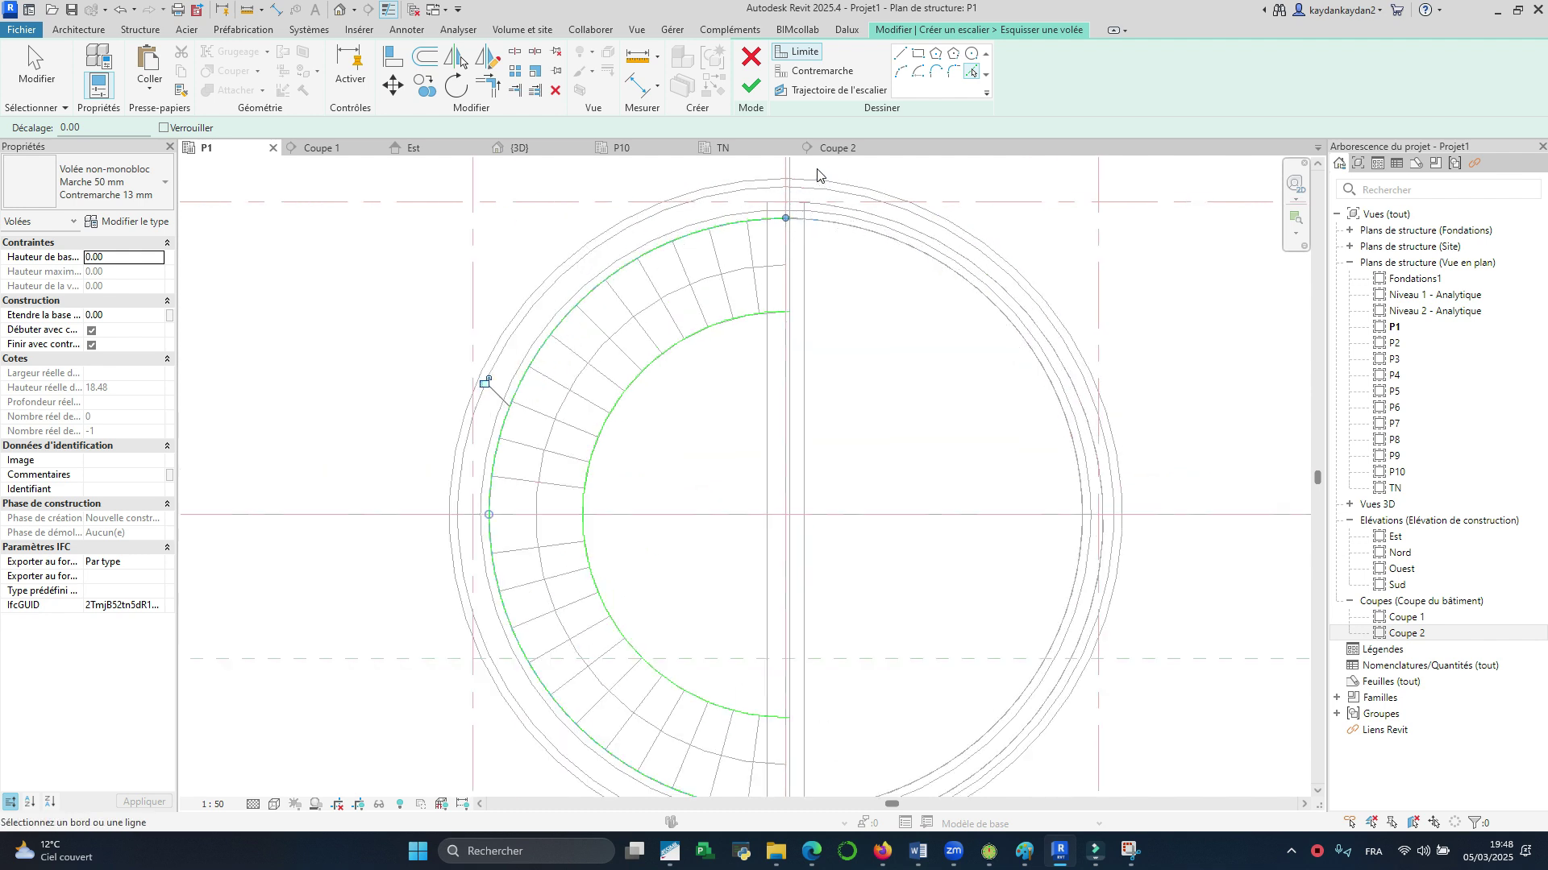
Step: Pick the radial detail lines as the run's risers, from the arcs' upper ends around to the last line before their lower ends
click(809, 73)
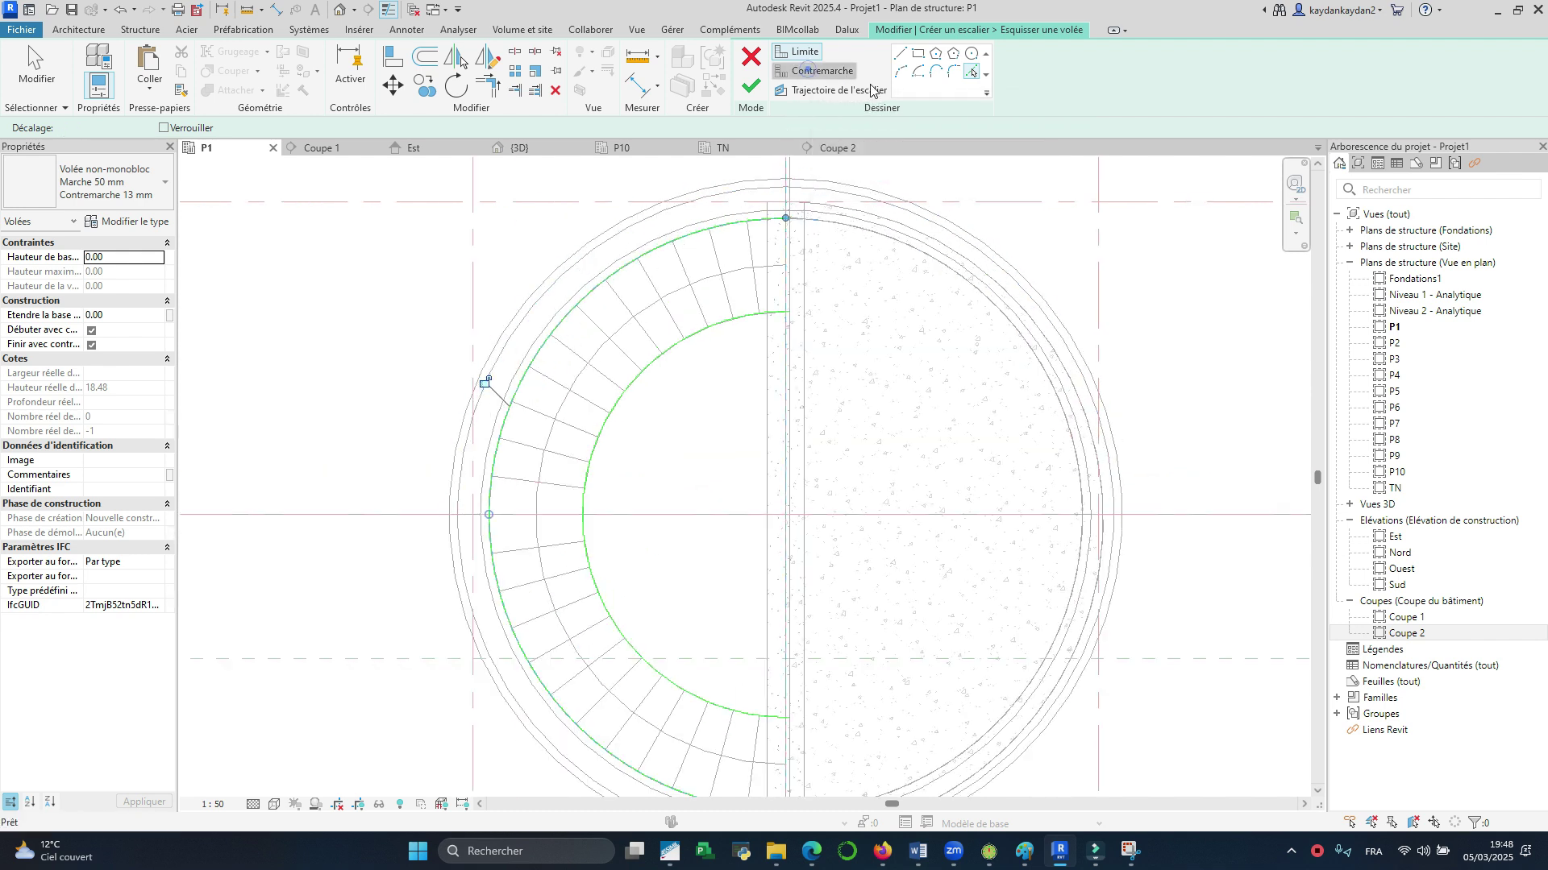
click(971, 72)
scroll(788, 309, up, 2)
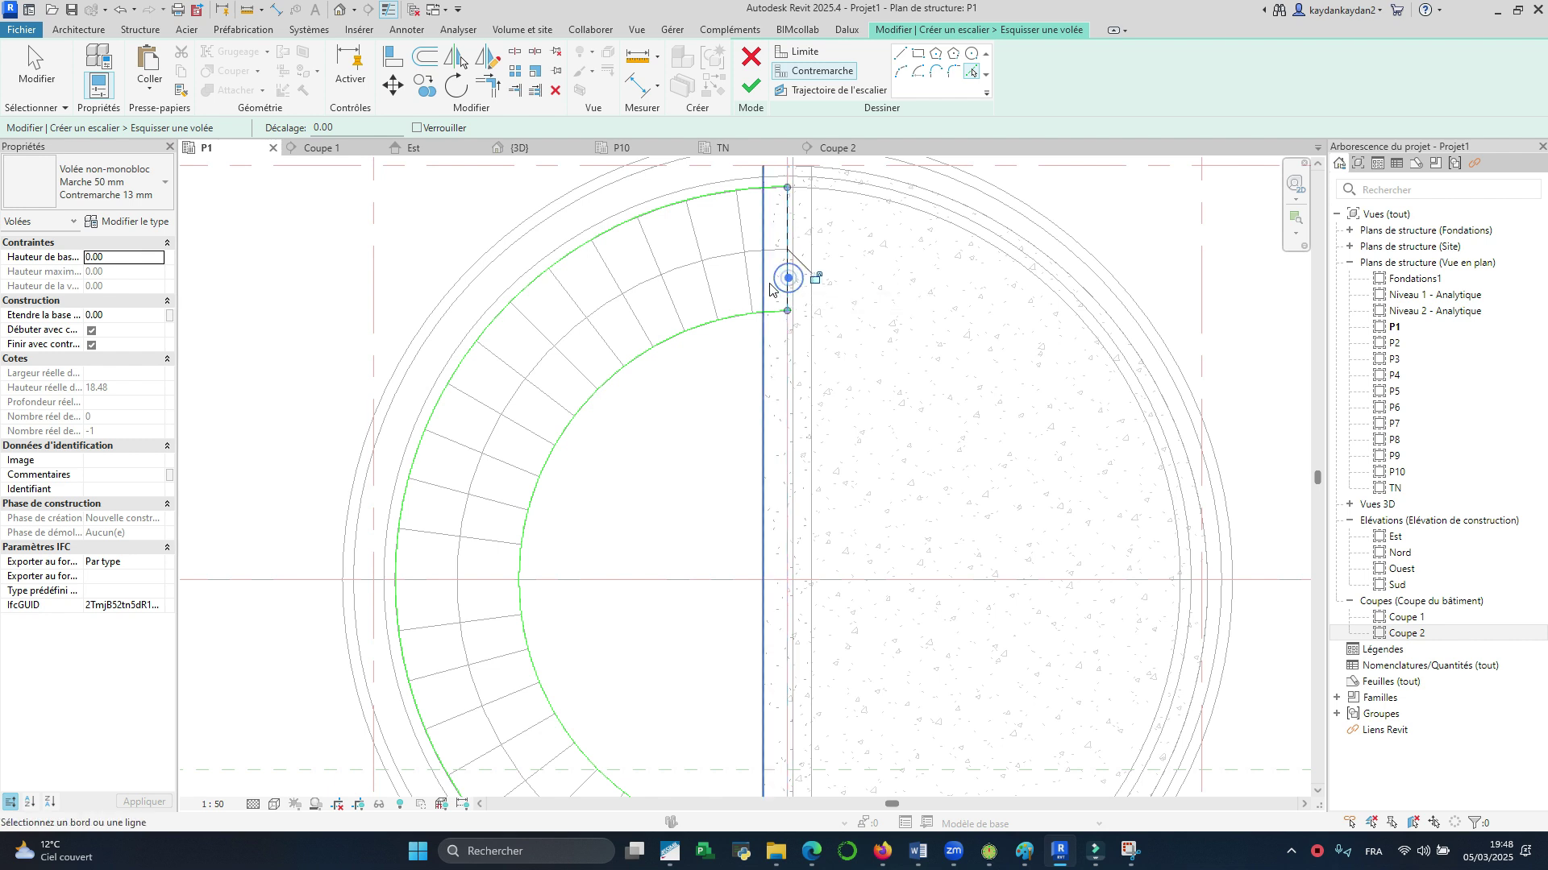
click(745, 270)
click(713, 287)
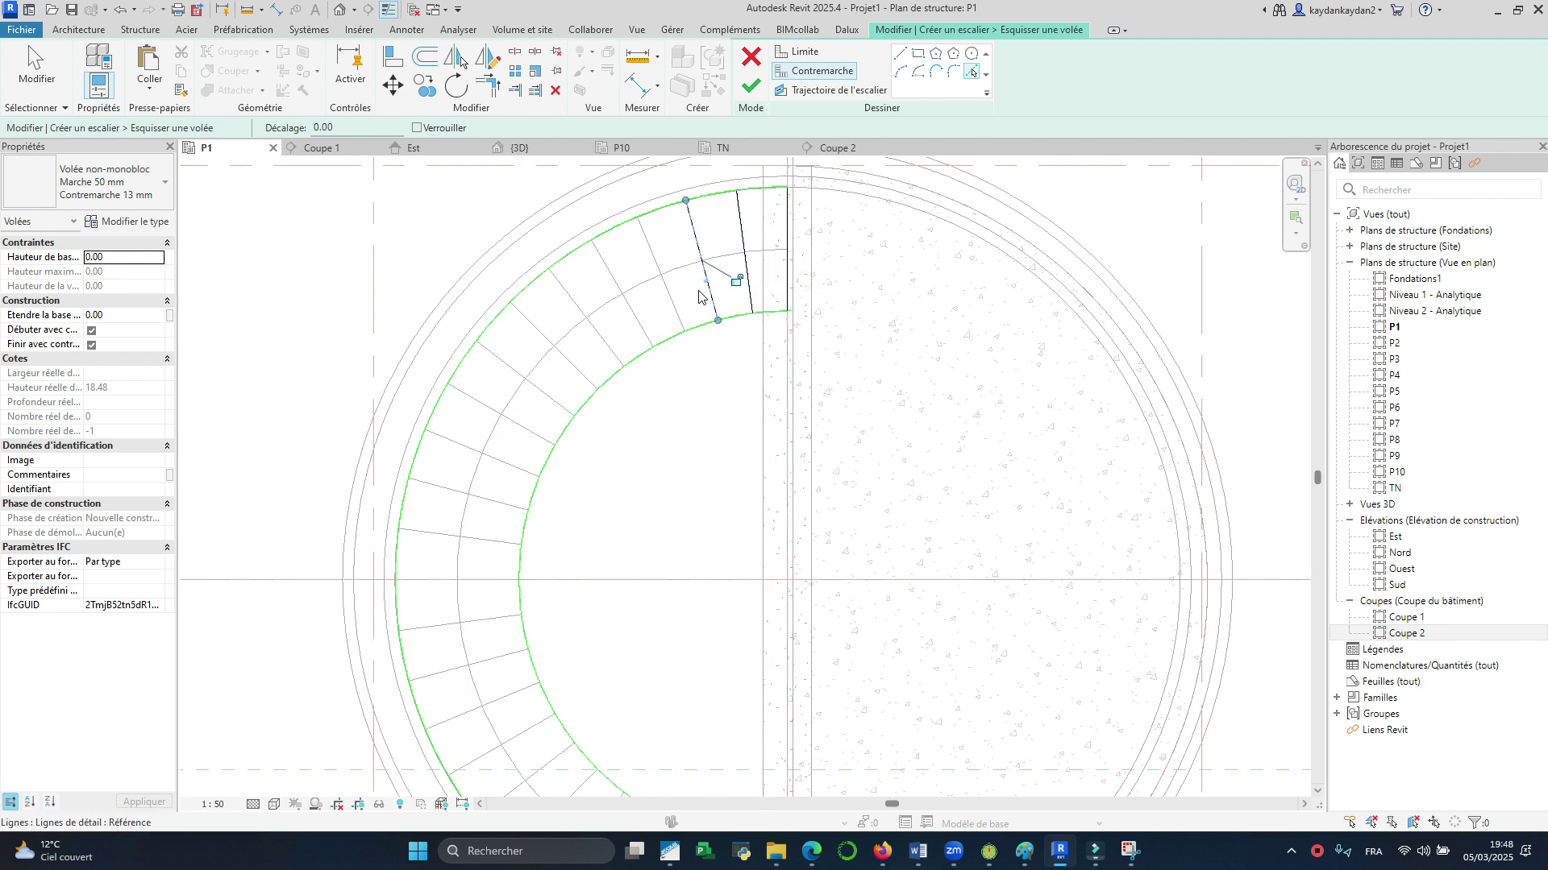
click(670, 311)
click(632, 306)
click(604, 346)
click(578, 374)
click(553, 412)
click(520, 425)
click(500, 460)
click(499, 505)
click(488, 539)
scroll(488, 539, down, 2)
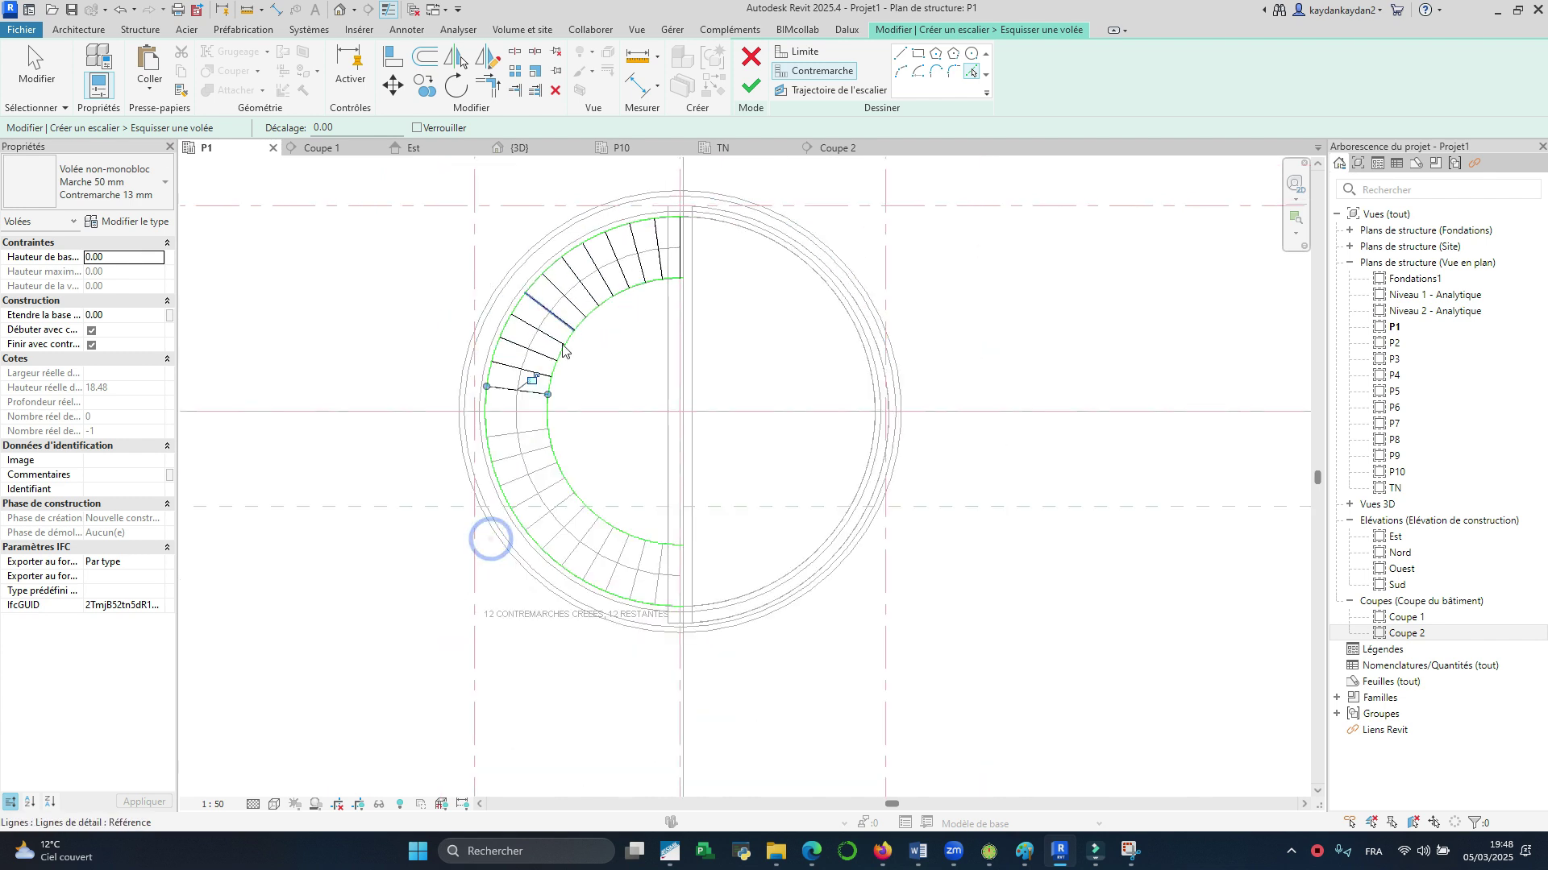
scroll(507, 440, up, 1)
click(507, 442)
click(504, 472)
click(524, 500)
click(536, 537)
click(553, 556)
click(568, 576)
click(587, 606)
click(603, 627)
click(626, 645)
click(655, 653)
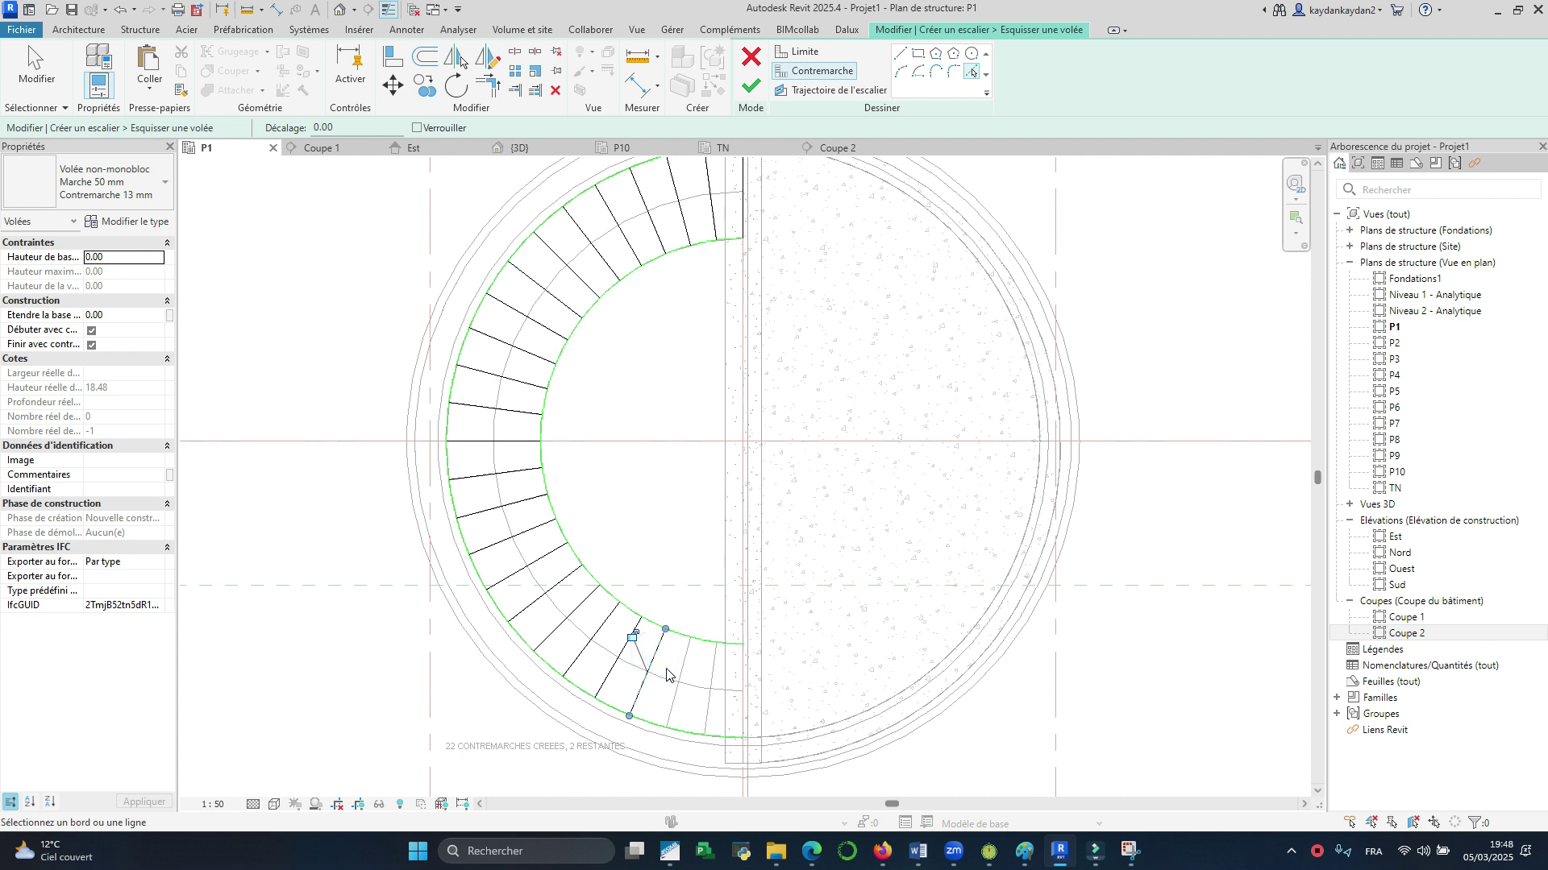
click(681, 674)
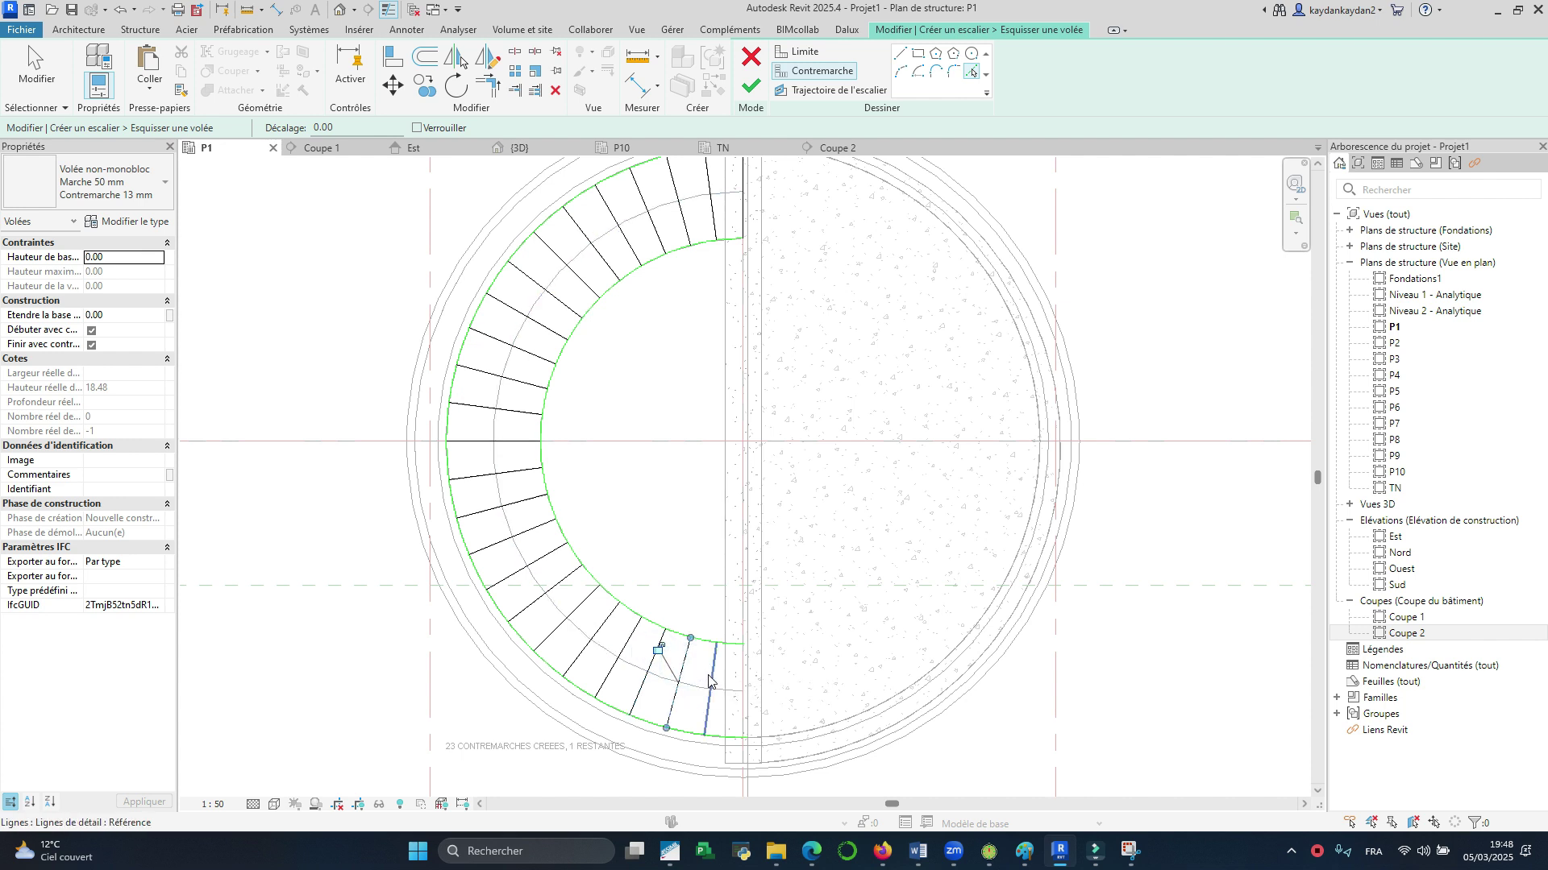
click(708, 681)
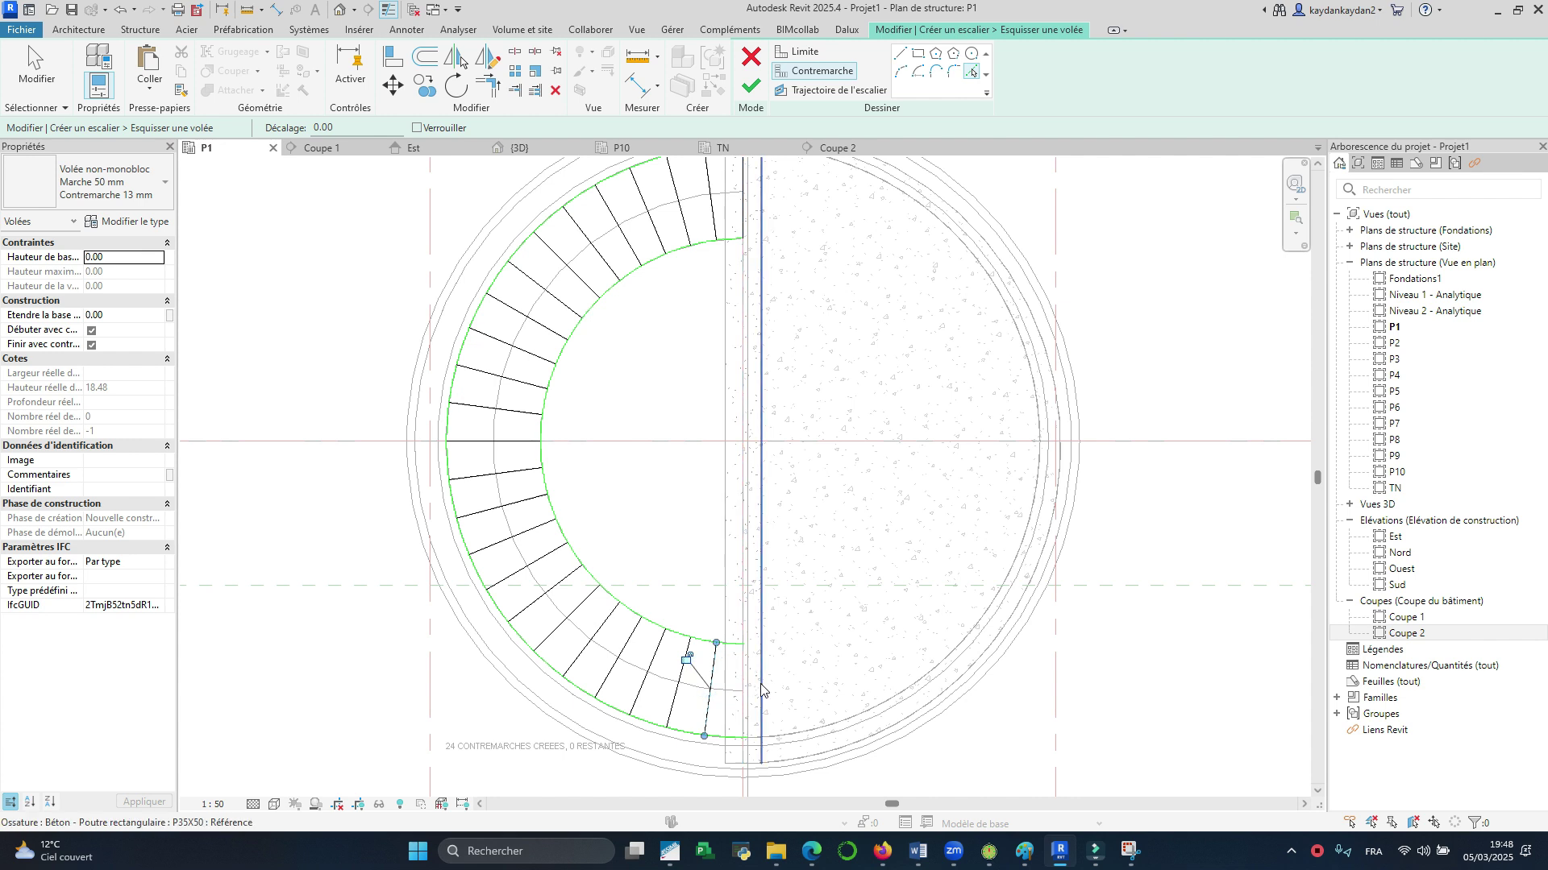
Step: Discard the run sketch and set the stair's desired number of risers to 25
scroll(745, 657, down, 2)
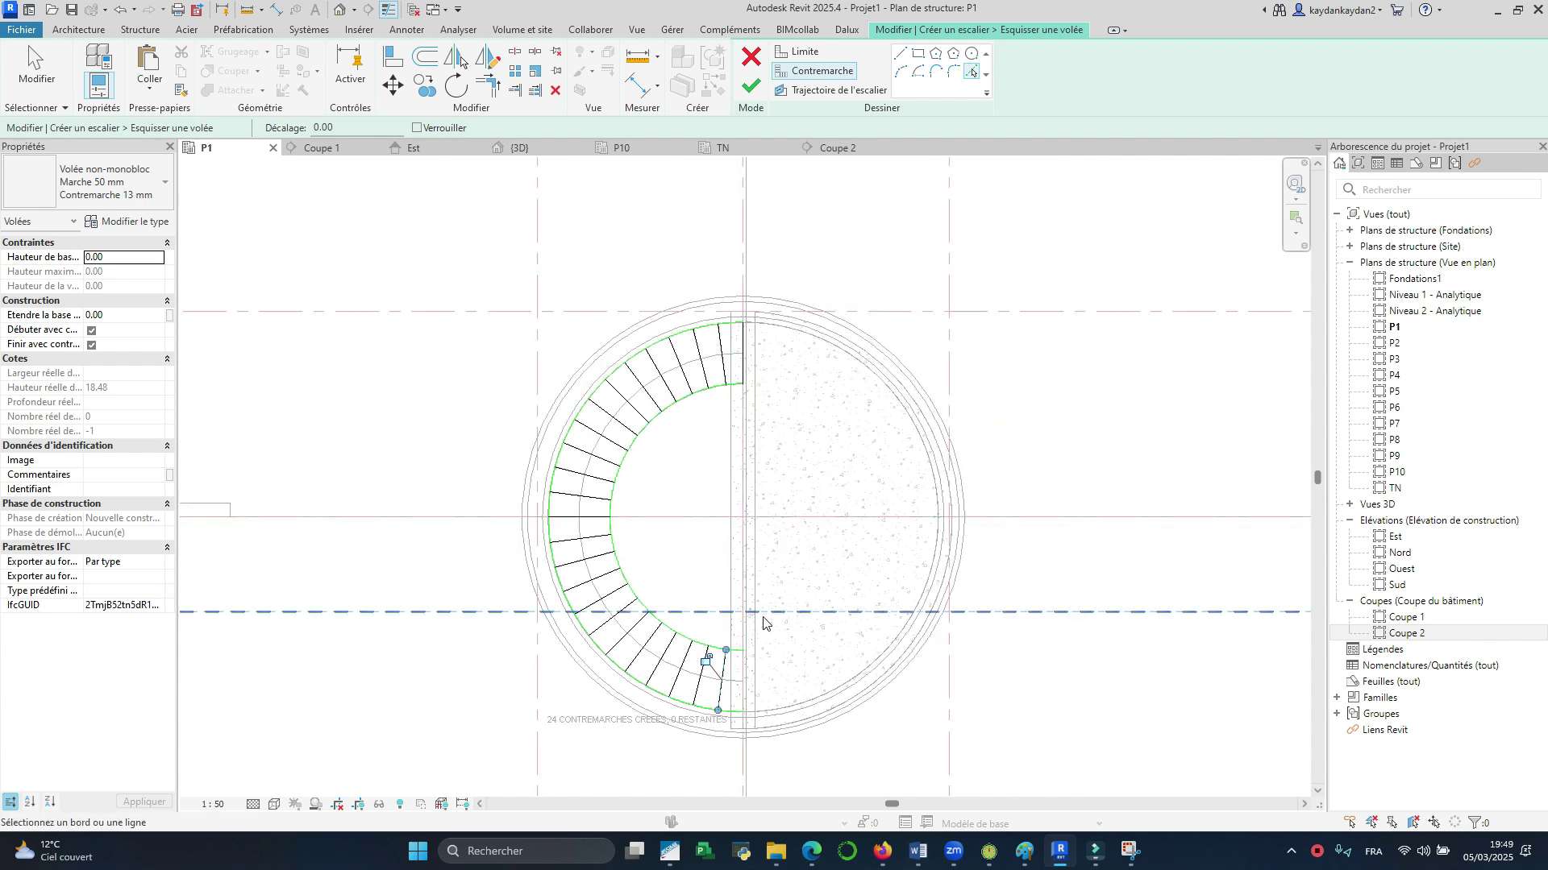
scroll(746, 687, up, 1)
scroll(746, 687, up, 1)
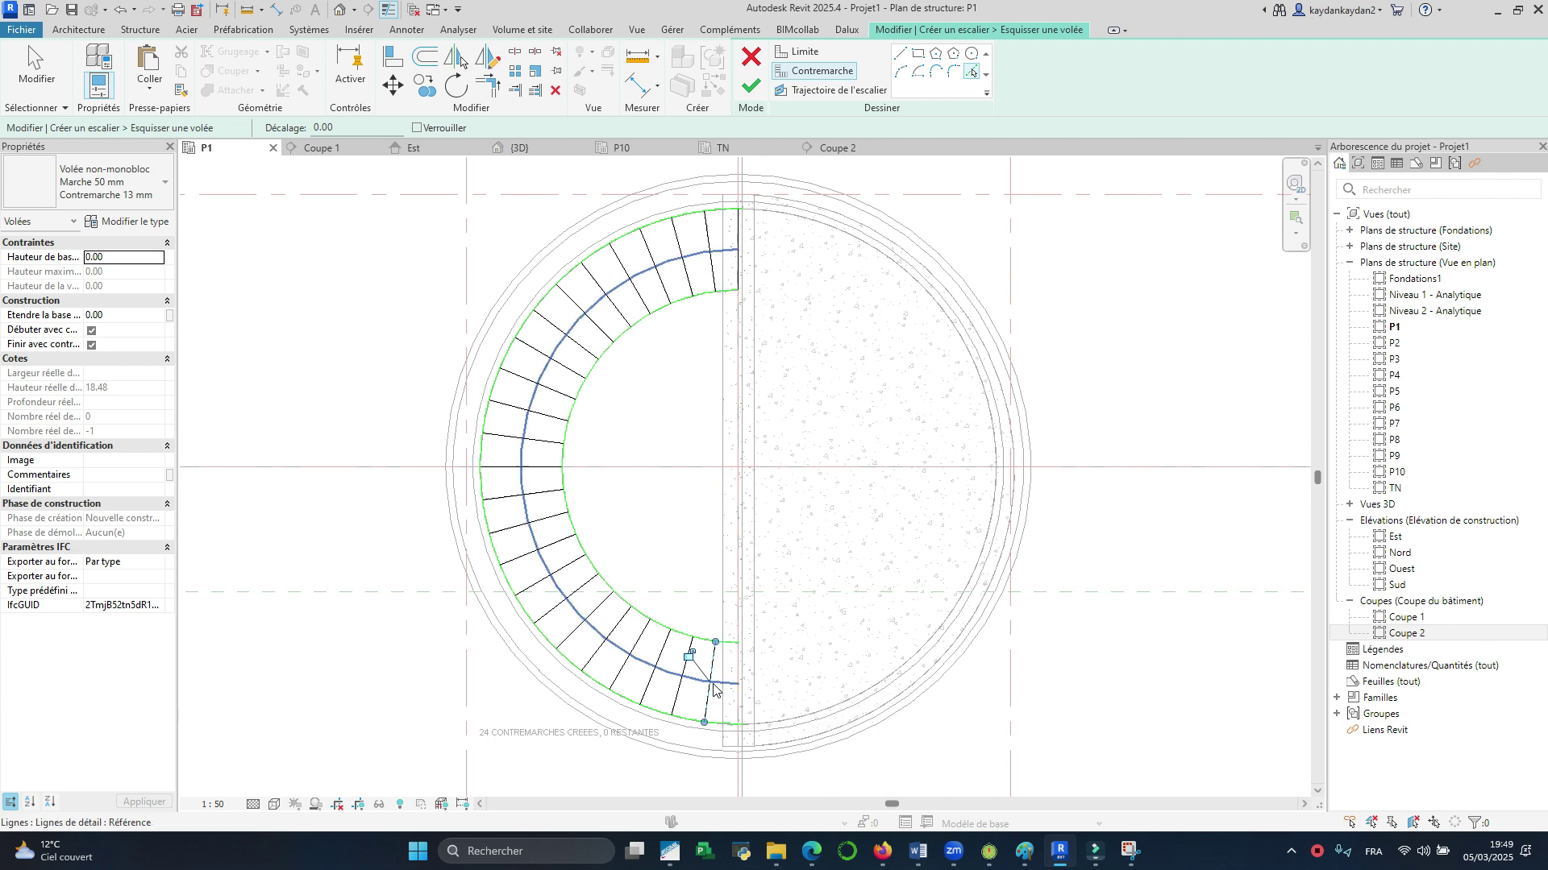
click(750, 57)
click(808, 428)
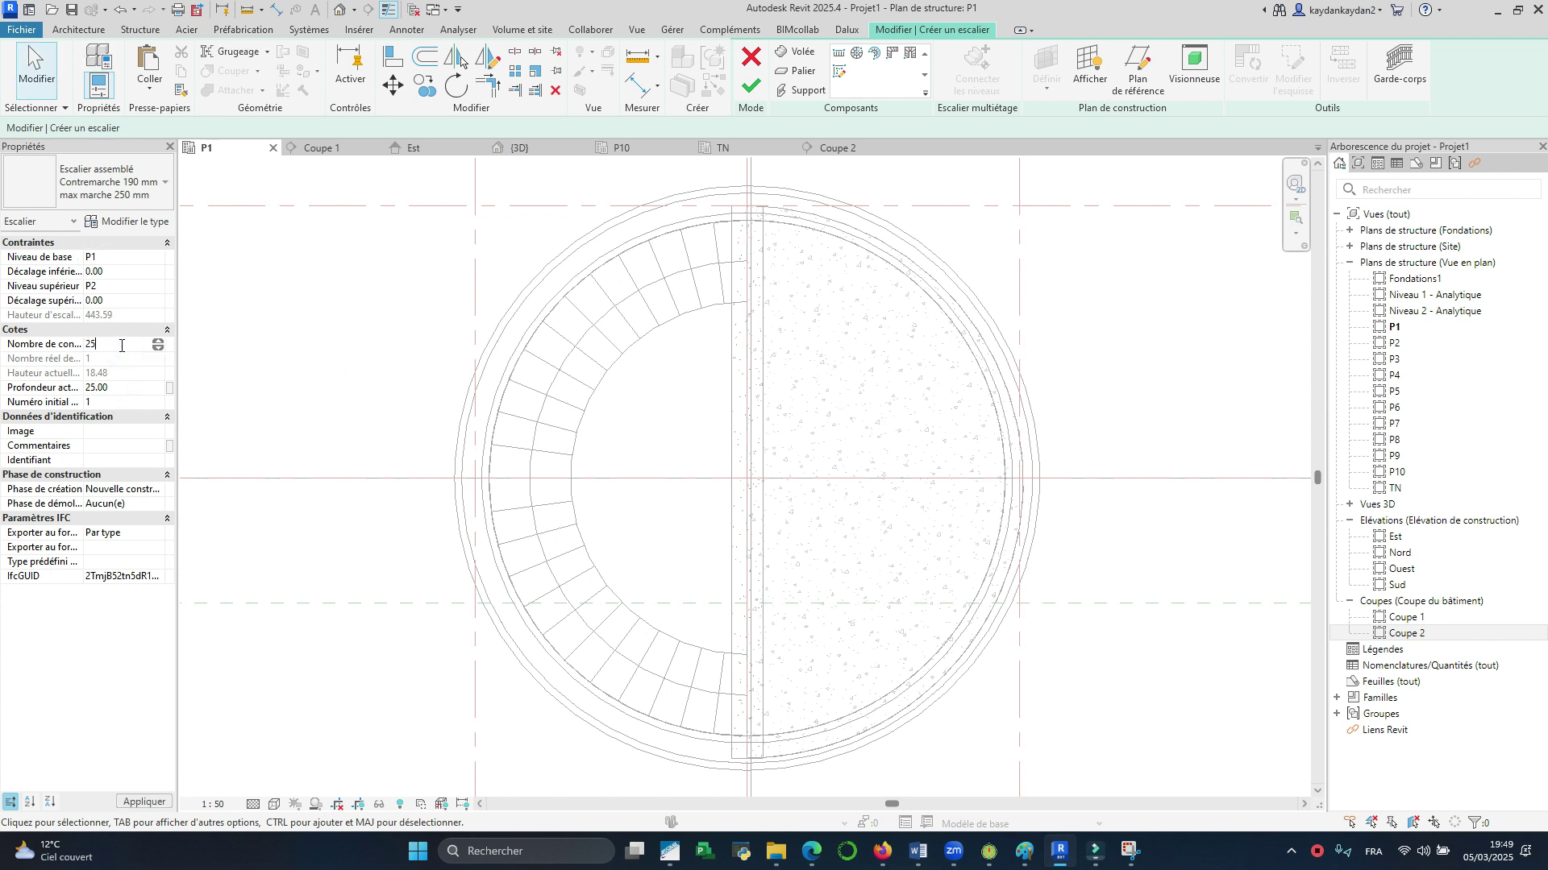
Step: Start a new run sketch and pick the inner and outer semicircular arcs again as its boundaries
click(839, 71)
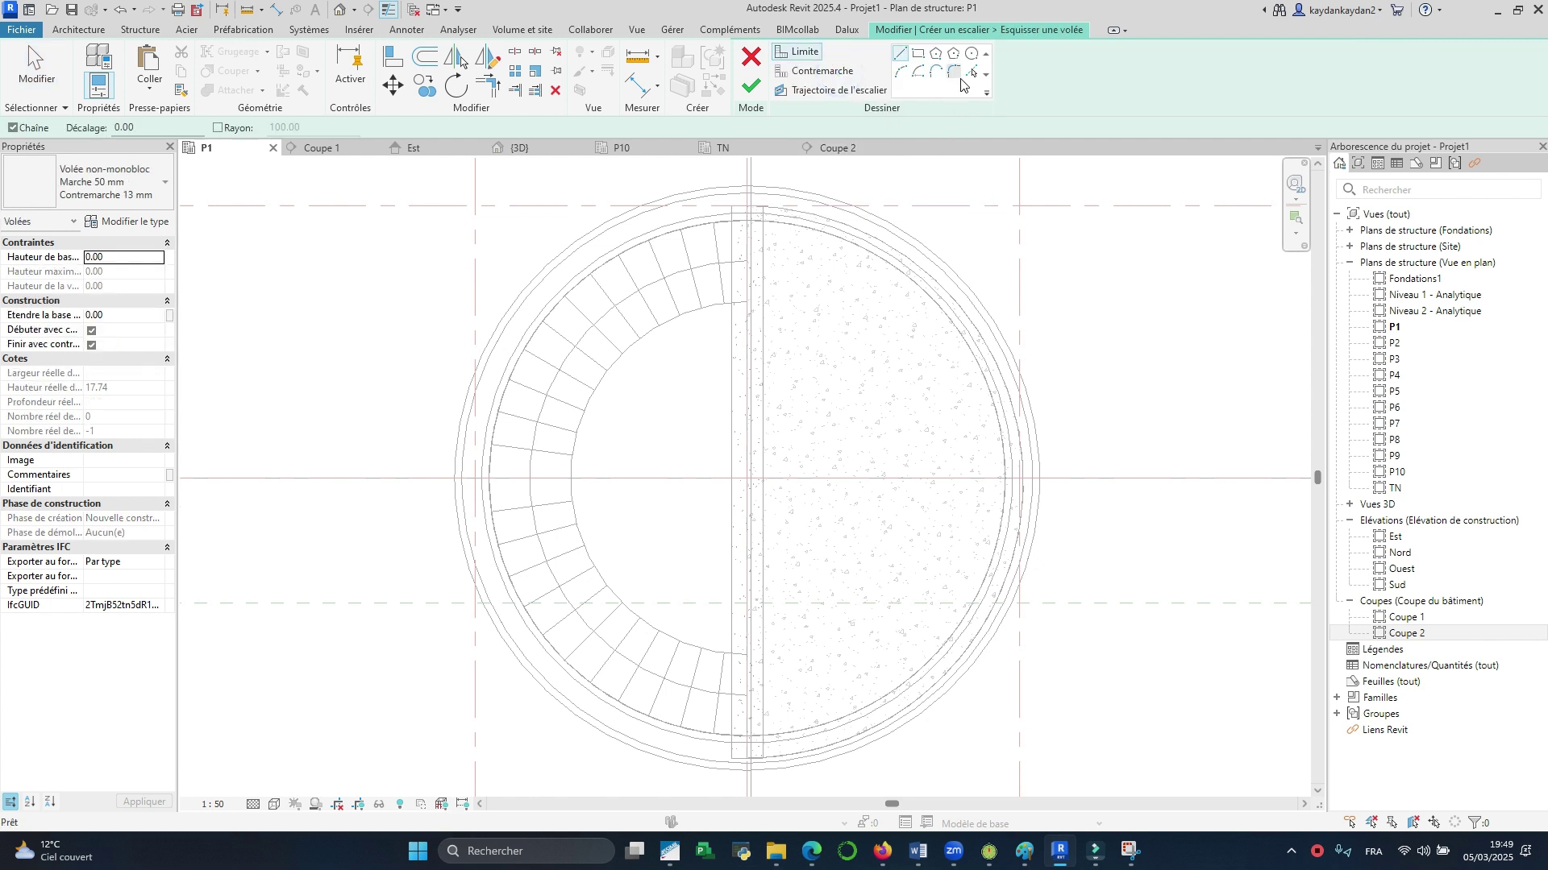
click(972, 73)
scroll(802, 299, up, 1)
click(650, 334)
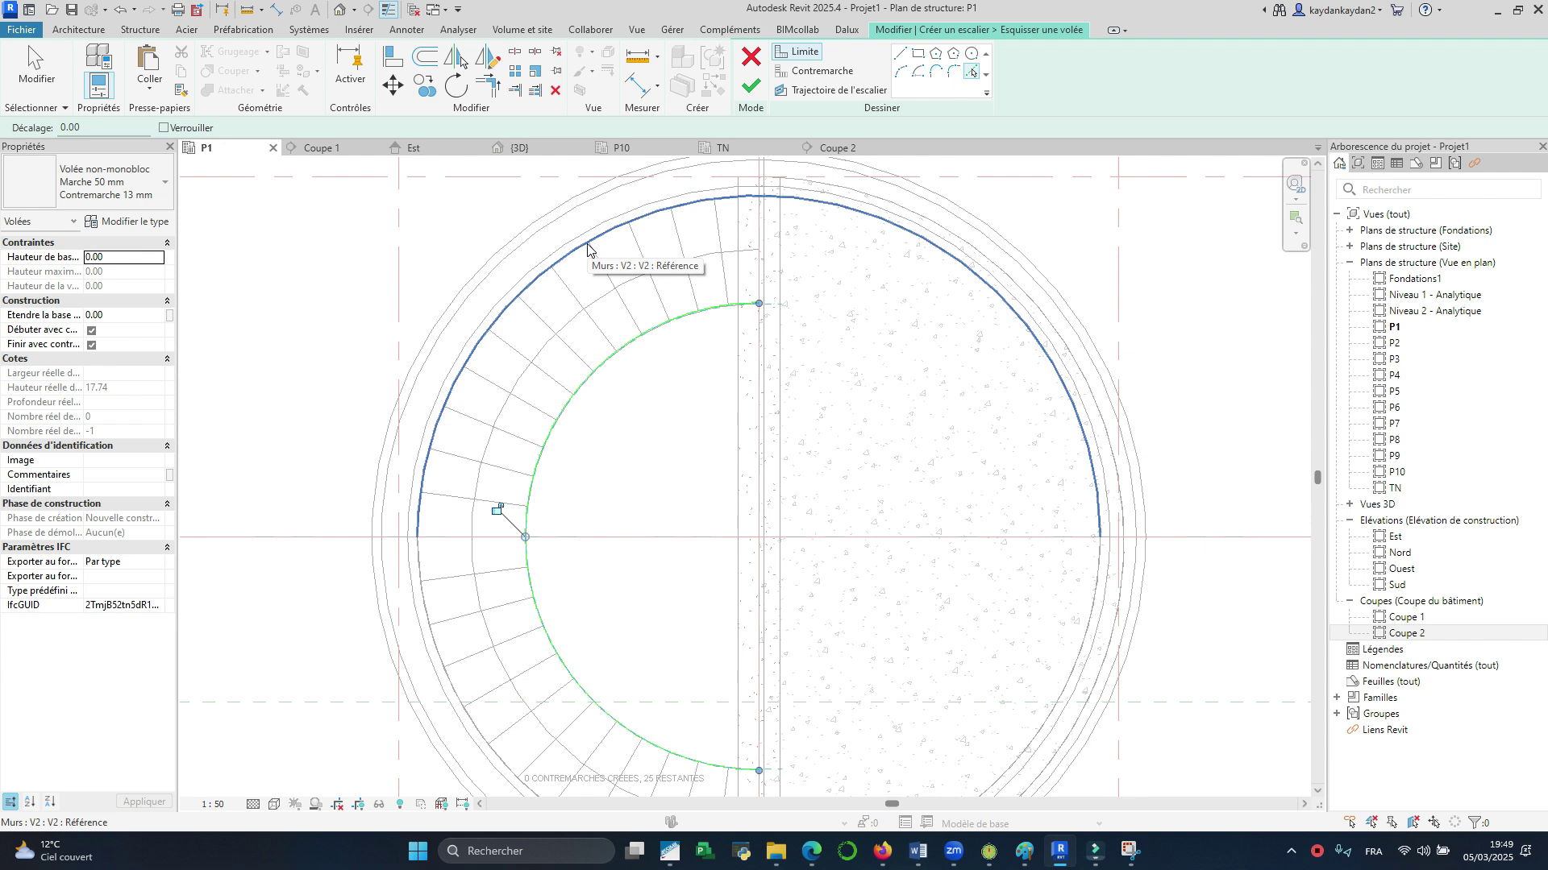
click(559, 261)
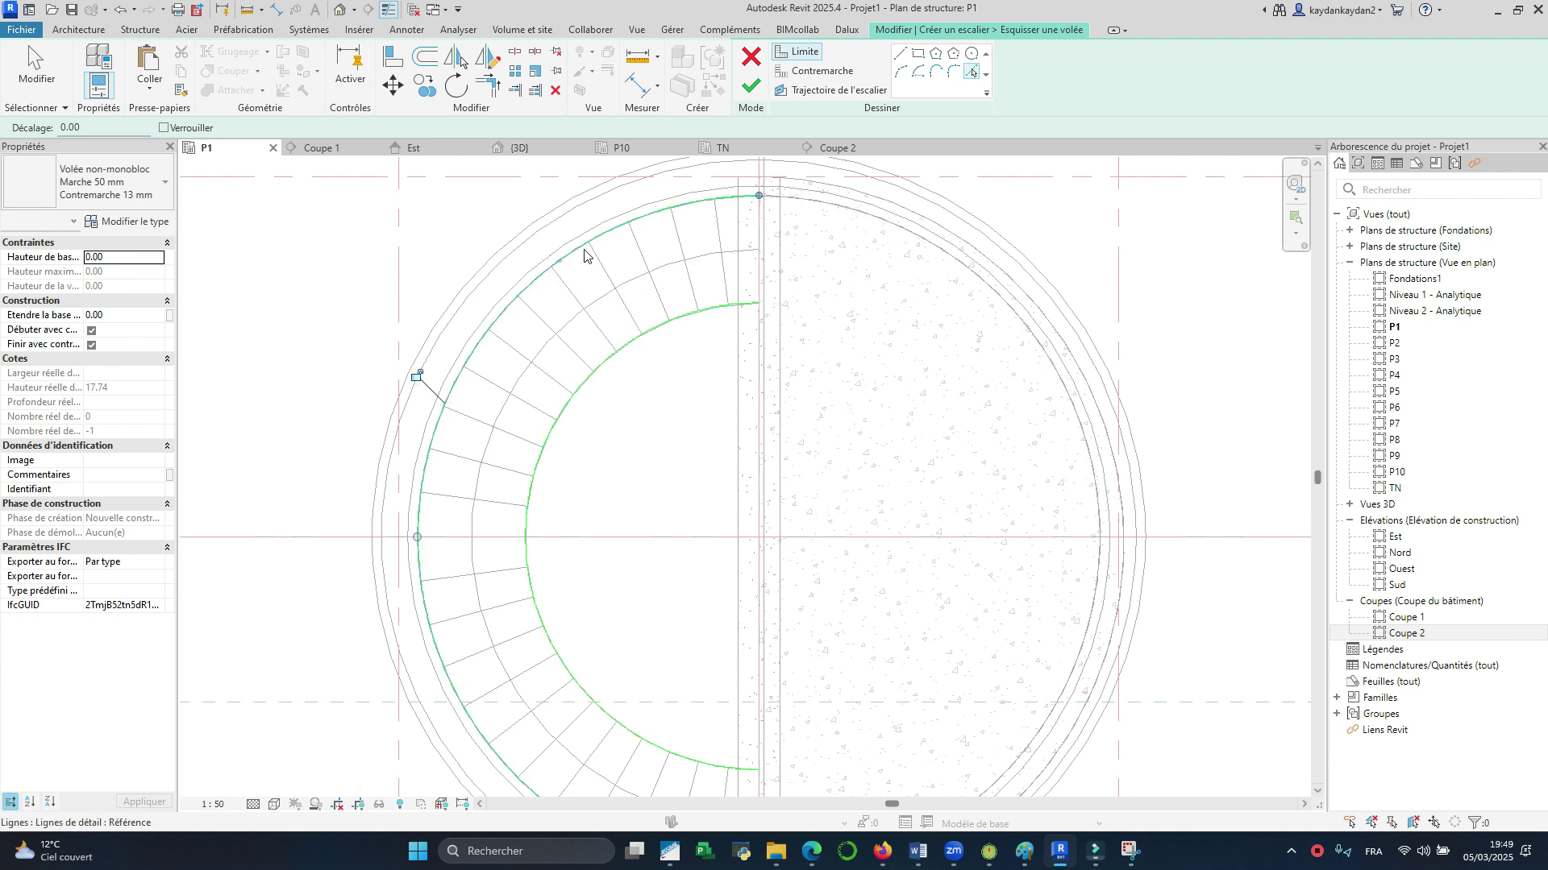
scroll(860, 167, down, 1)
Step: Pick all the radial detail lines between the arcs as risers, from the arcs' upper ends through the vertical line closing their lower ends
click(821, 71)
click(972, 72)
scroll(765, 234, up, 1)
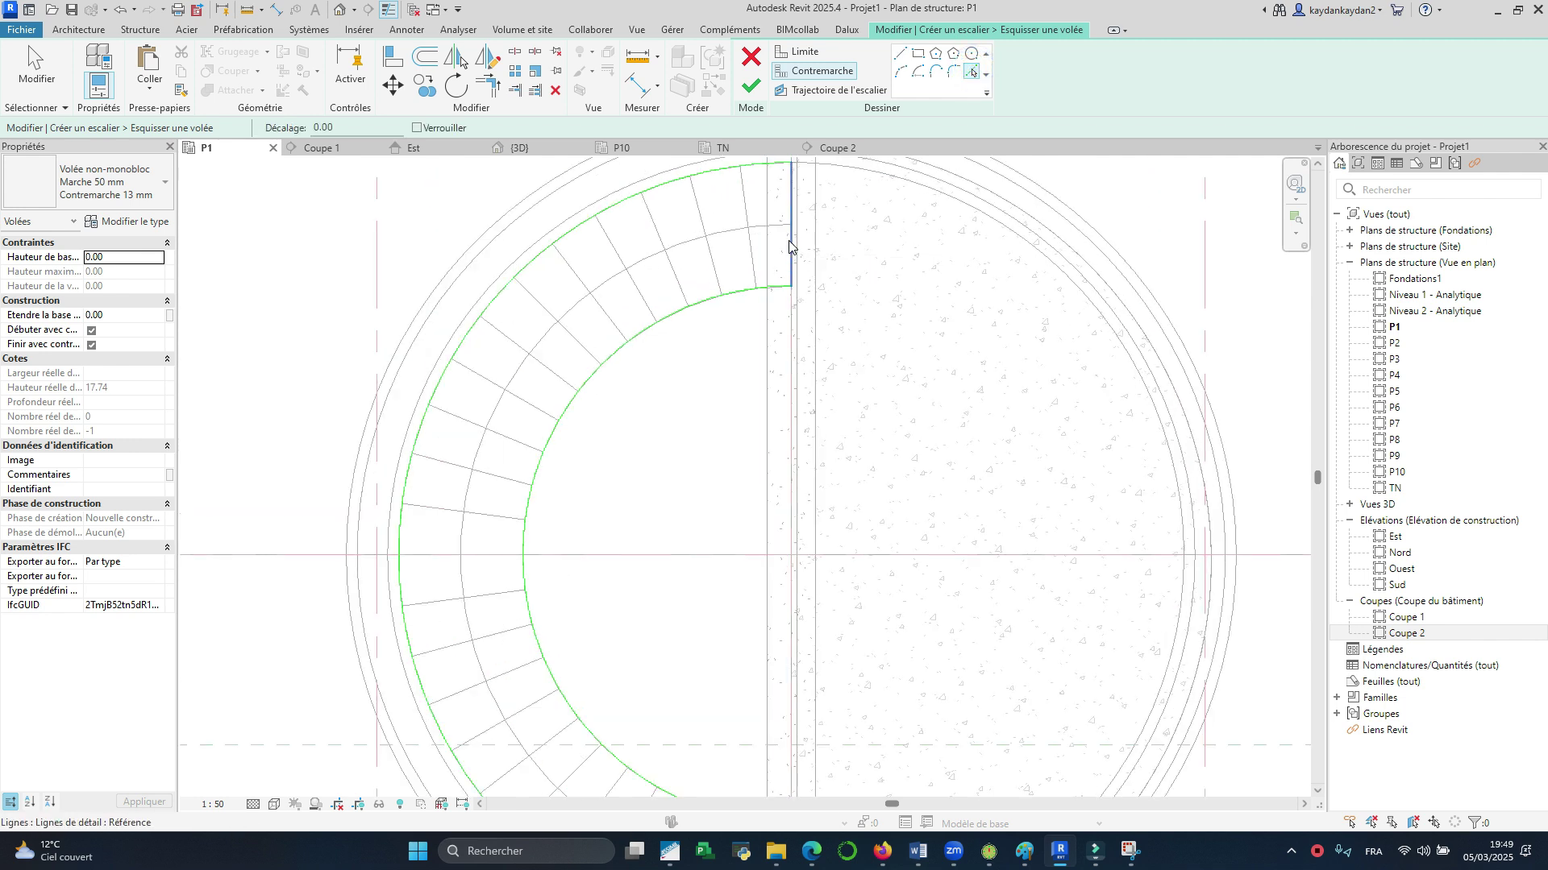
click(751, 246)
click(716, 266)
click(673, 273)
click(636, 290)
click(614, 324)
click(579, 350)
click(542, 365)
click(532, 405)
click(519, 441)
click(500, 482)
click(480, 514)
middle_drag(484, 569, 509, 437)
click(514, 440)
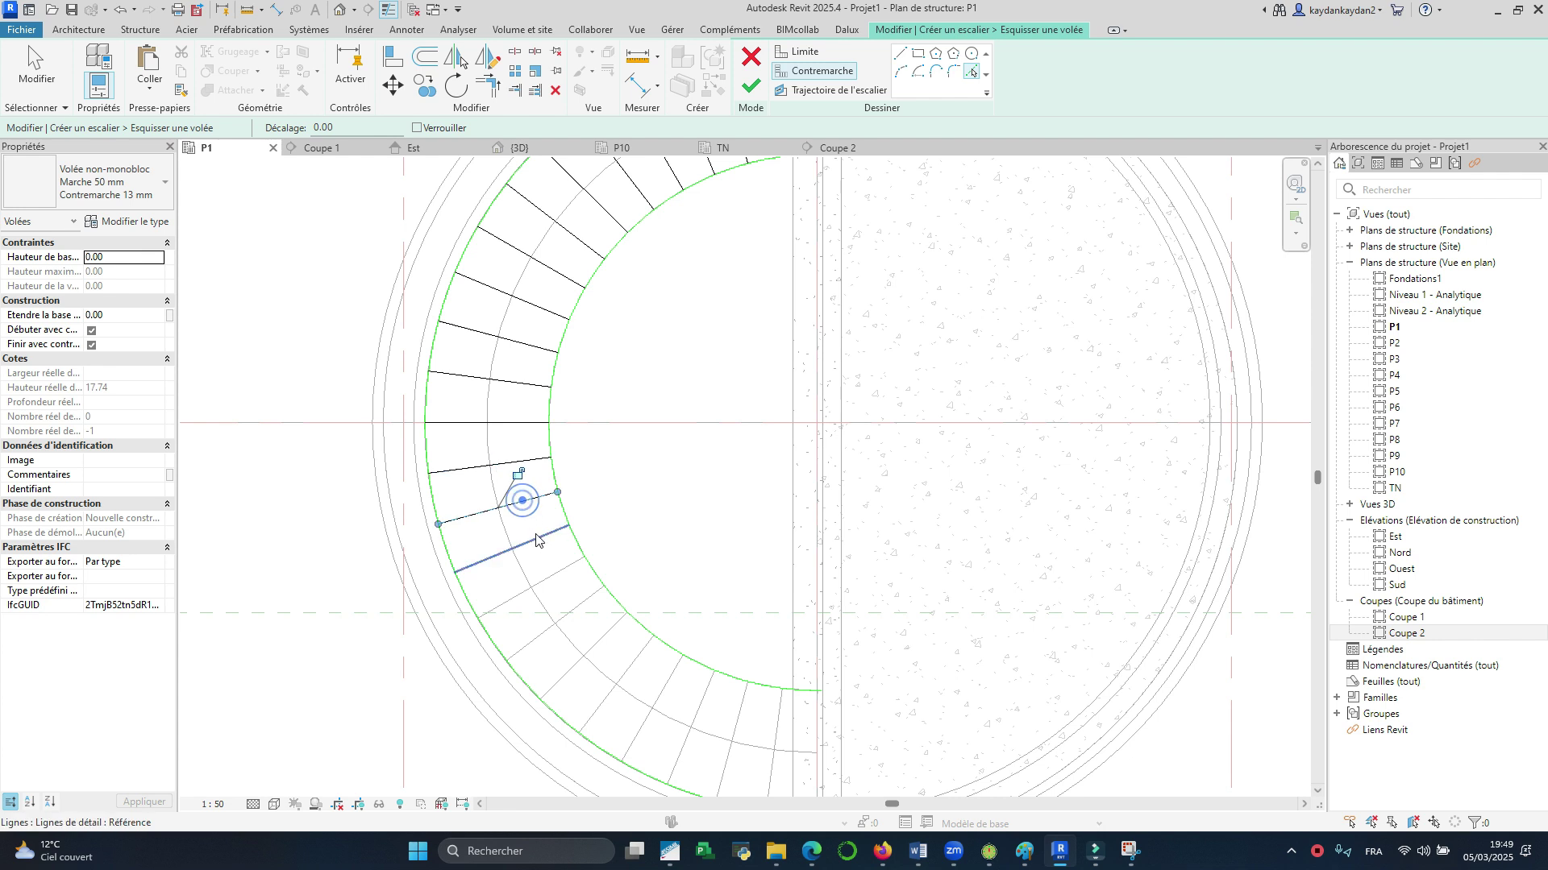
drag(578, 596, 606, 631)
scroll(491, 495, down, 3)
scroll(523, 496, up, 2)
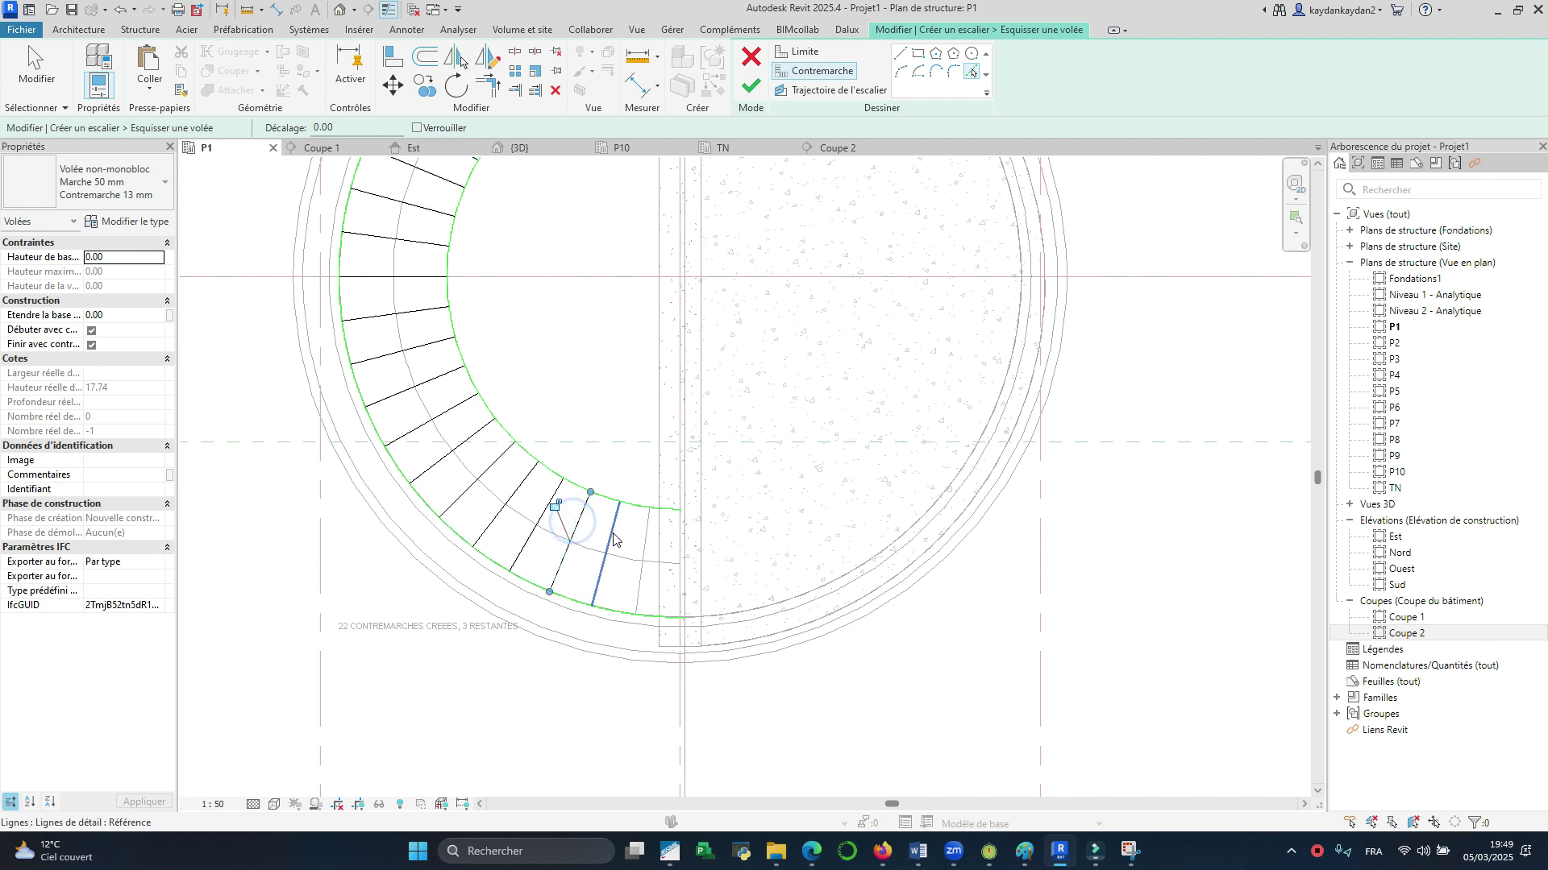
click(645, 551)
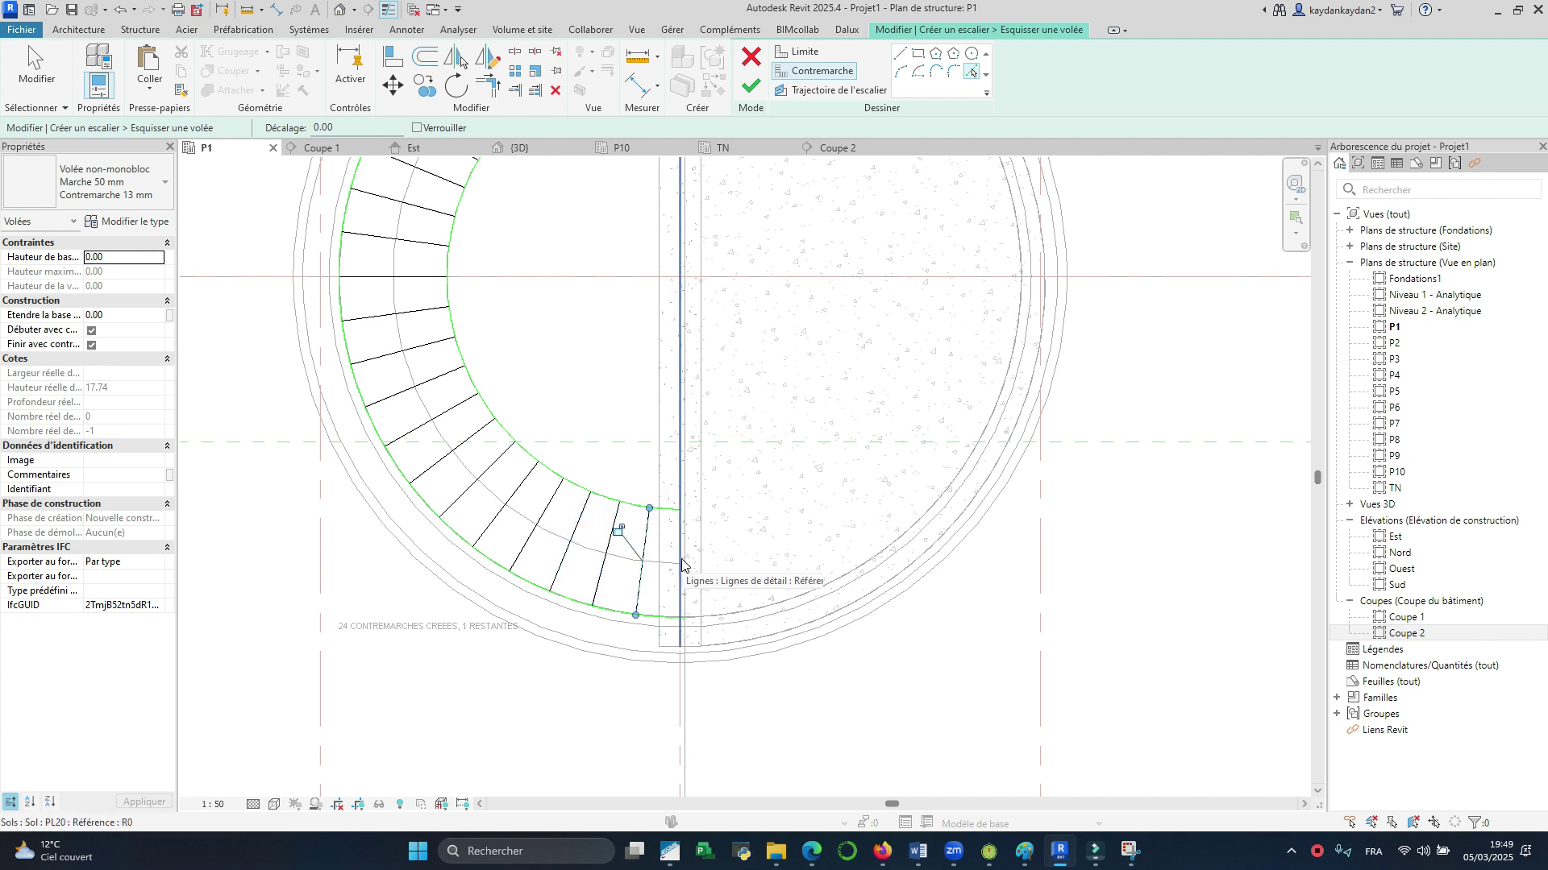
key(Tab)
key(Tab)
click(682, 548)
Step: Pick the middle arc as the stair path and finish both the run sketch and the stair
scroll(826, 499, down, 2)
click(822, 91)
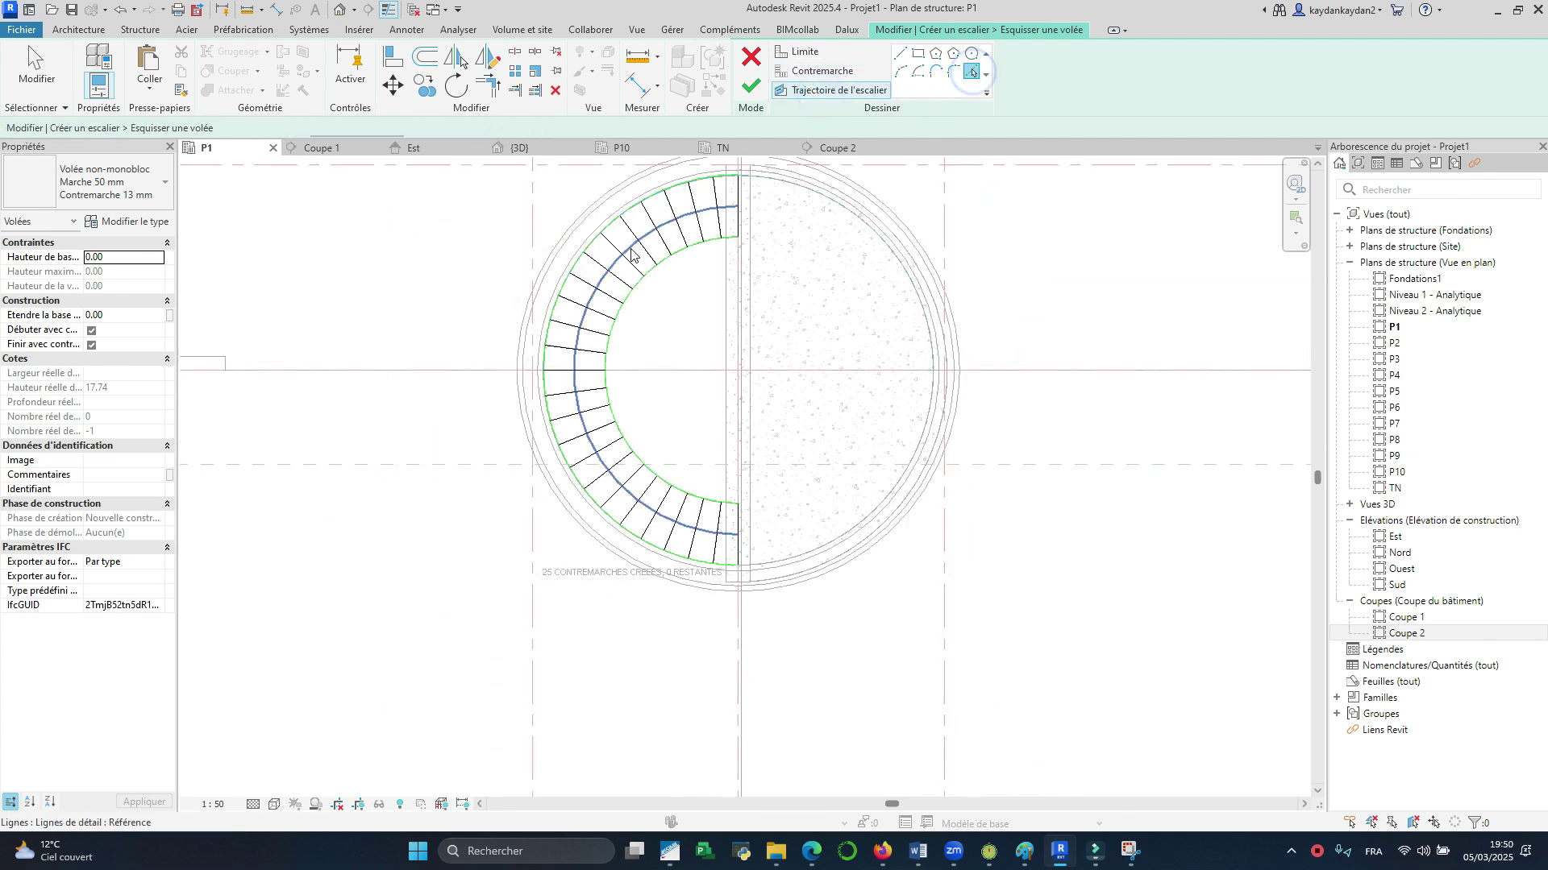
scroll(777, 259, down, 2)
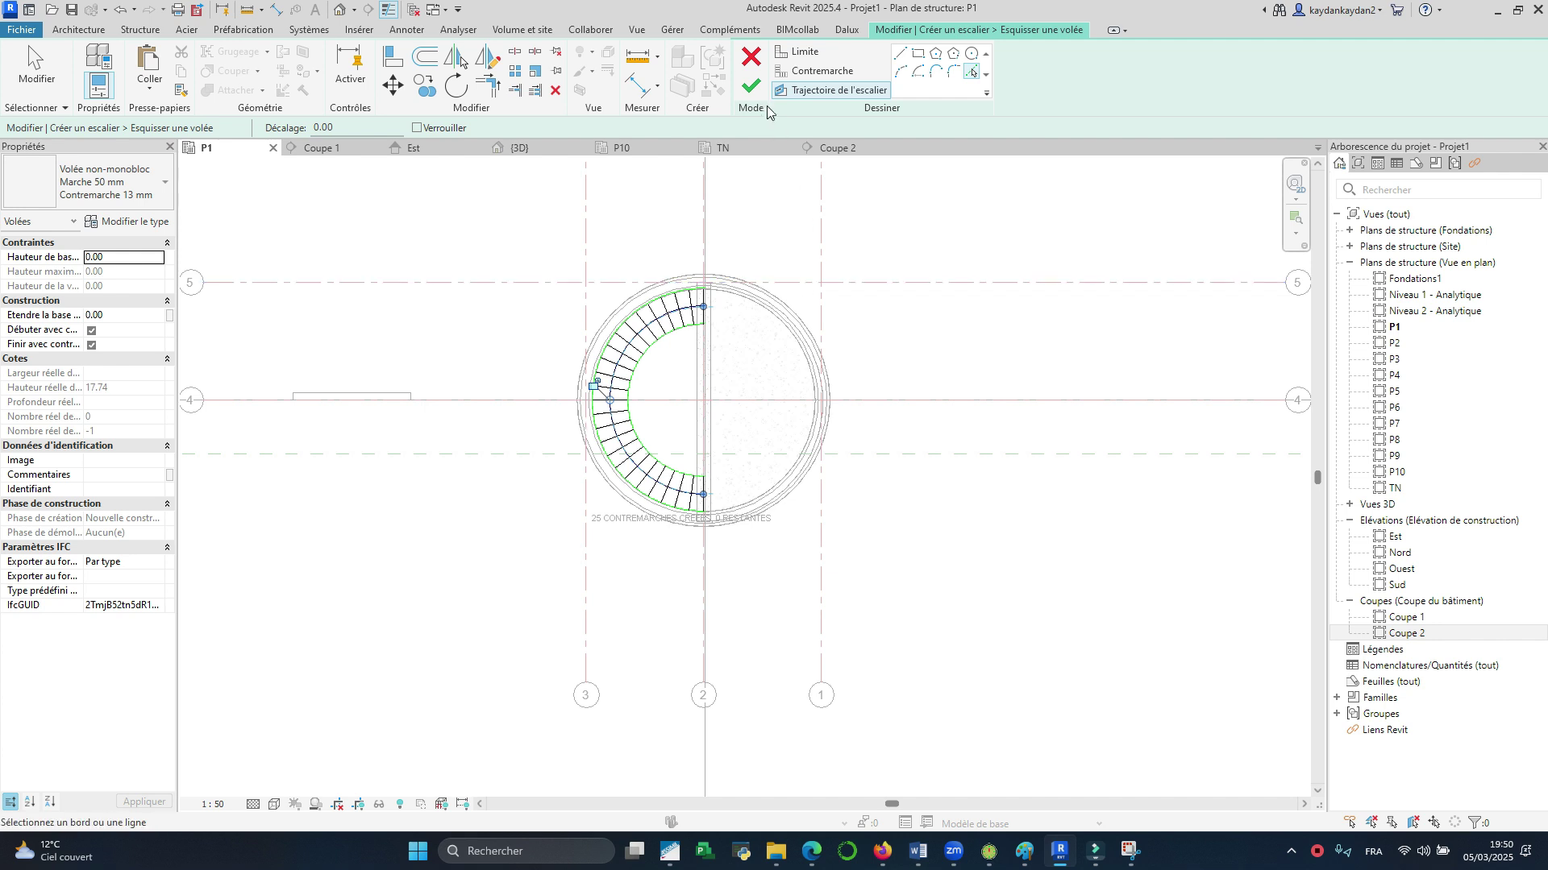
click(753, 87)
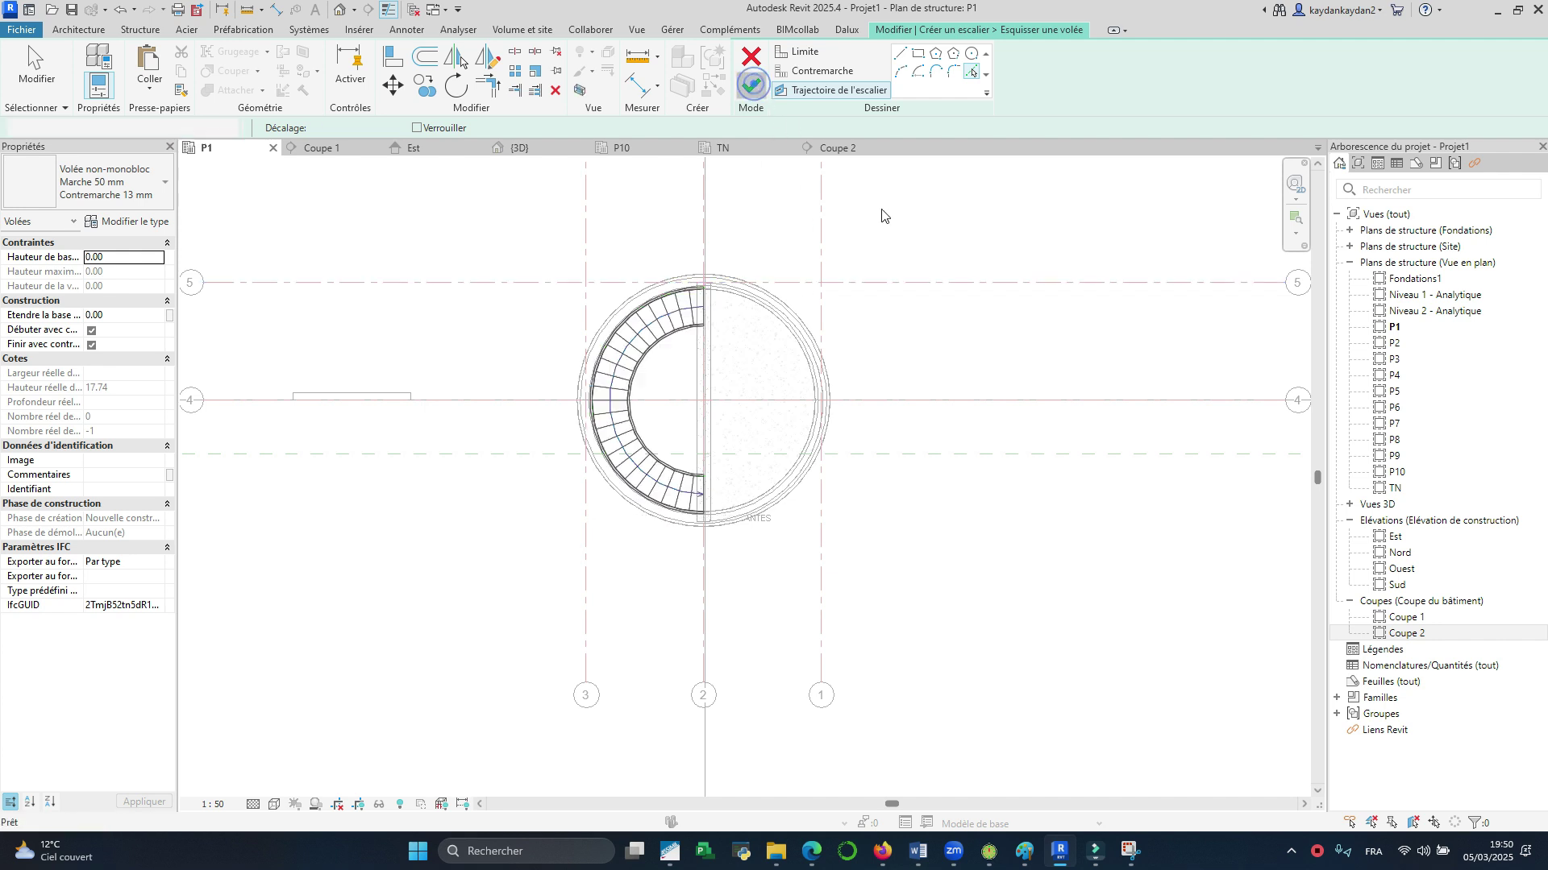
click(755, 90)
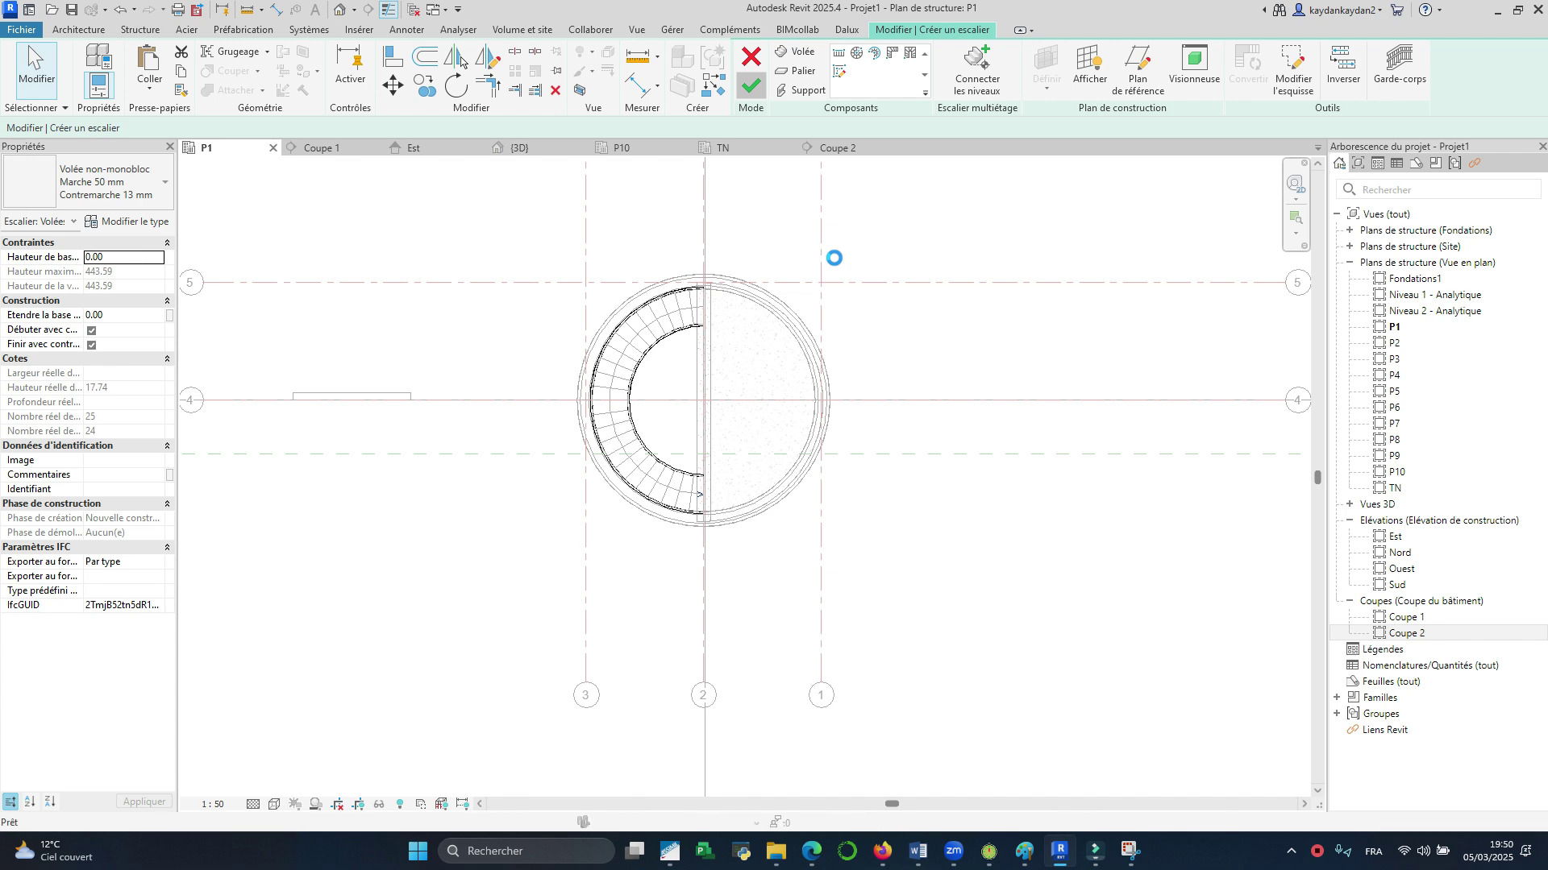
scroll(631, 343, up, 2)
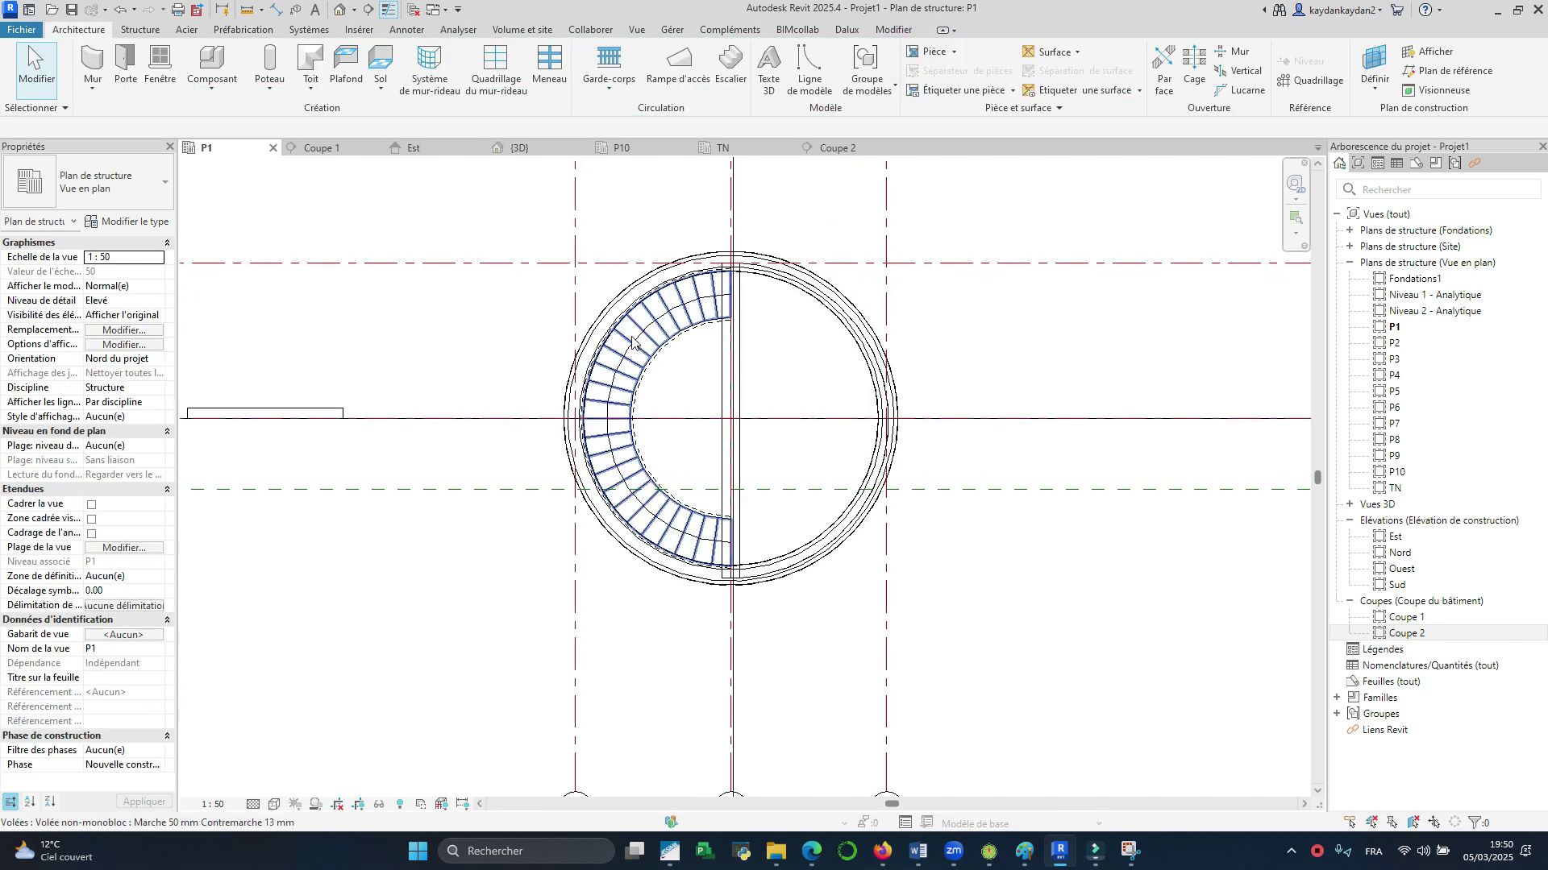
scroll(626, 326, up, 2)
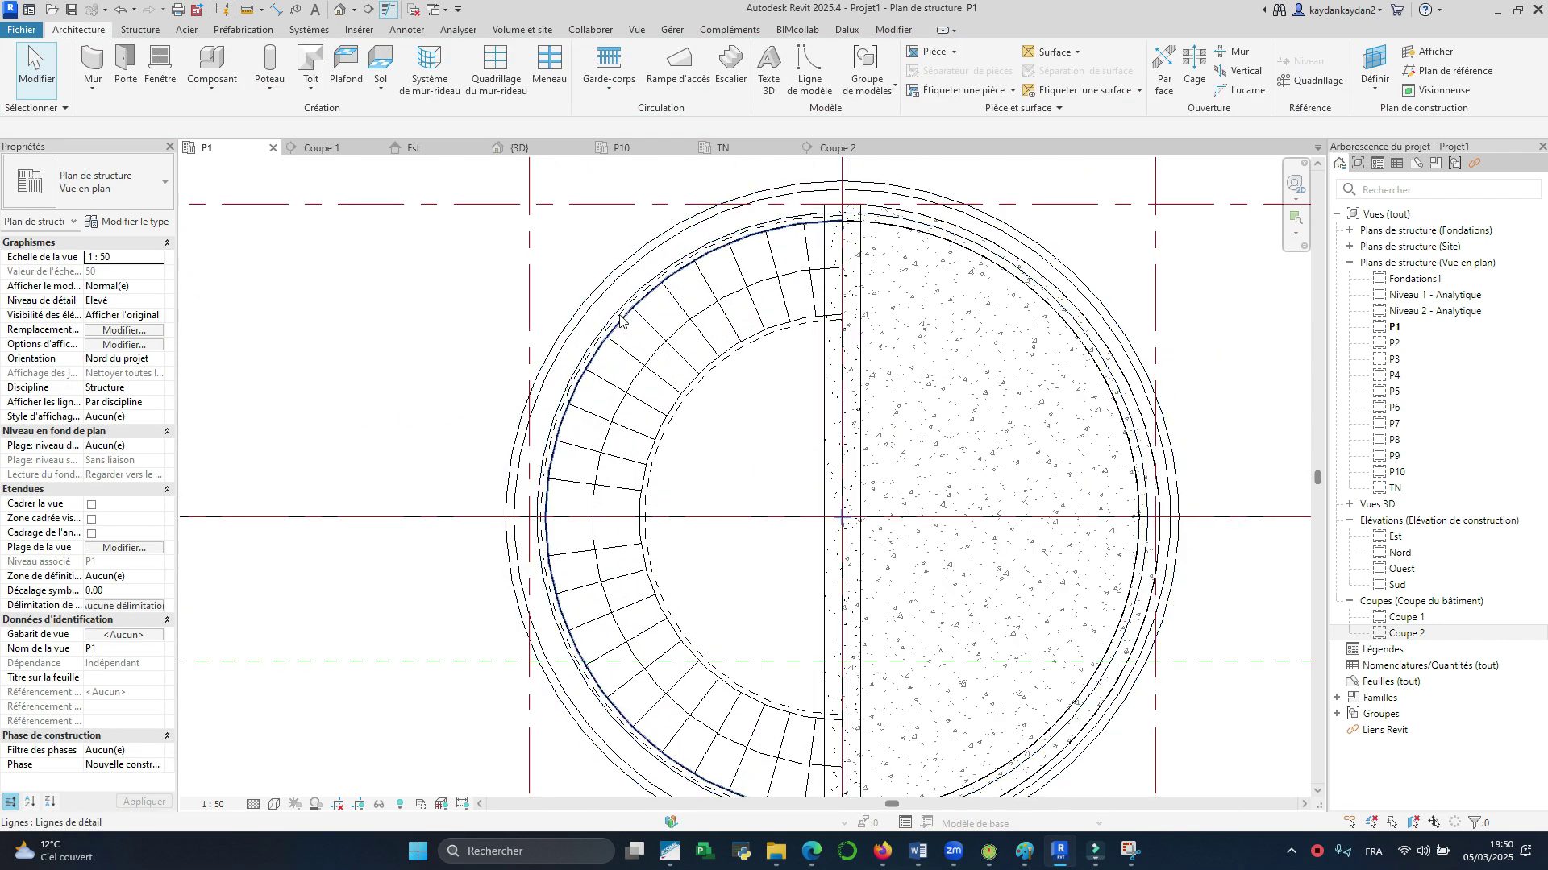
key(Tab)
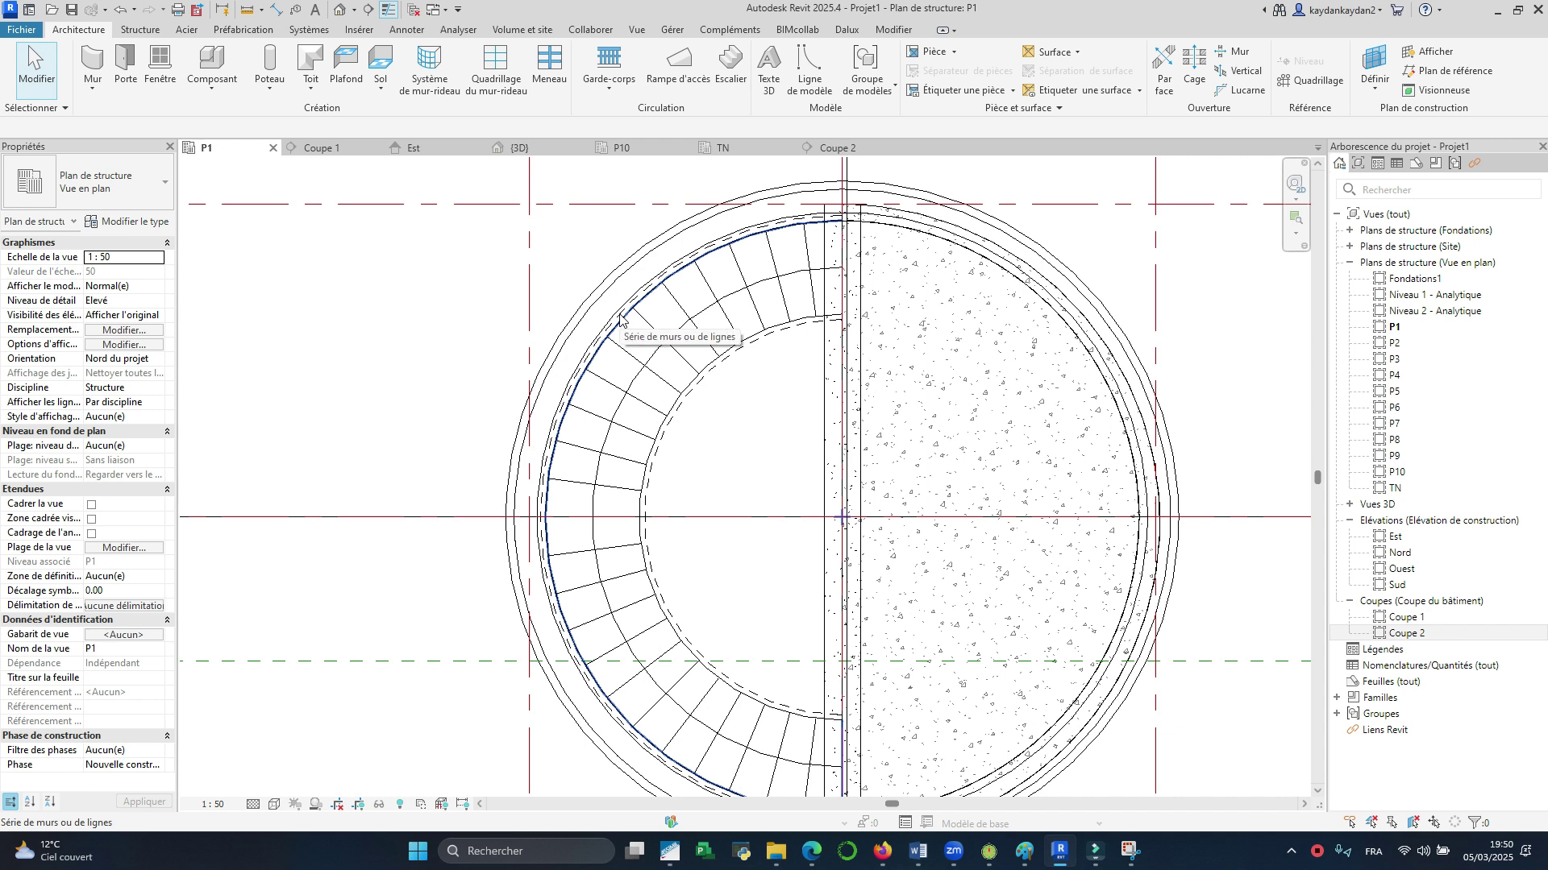
scroll(622, 320, up, 3)
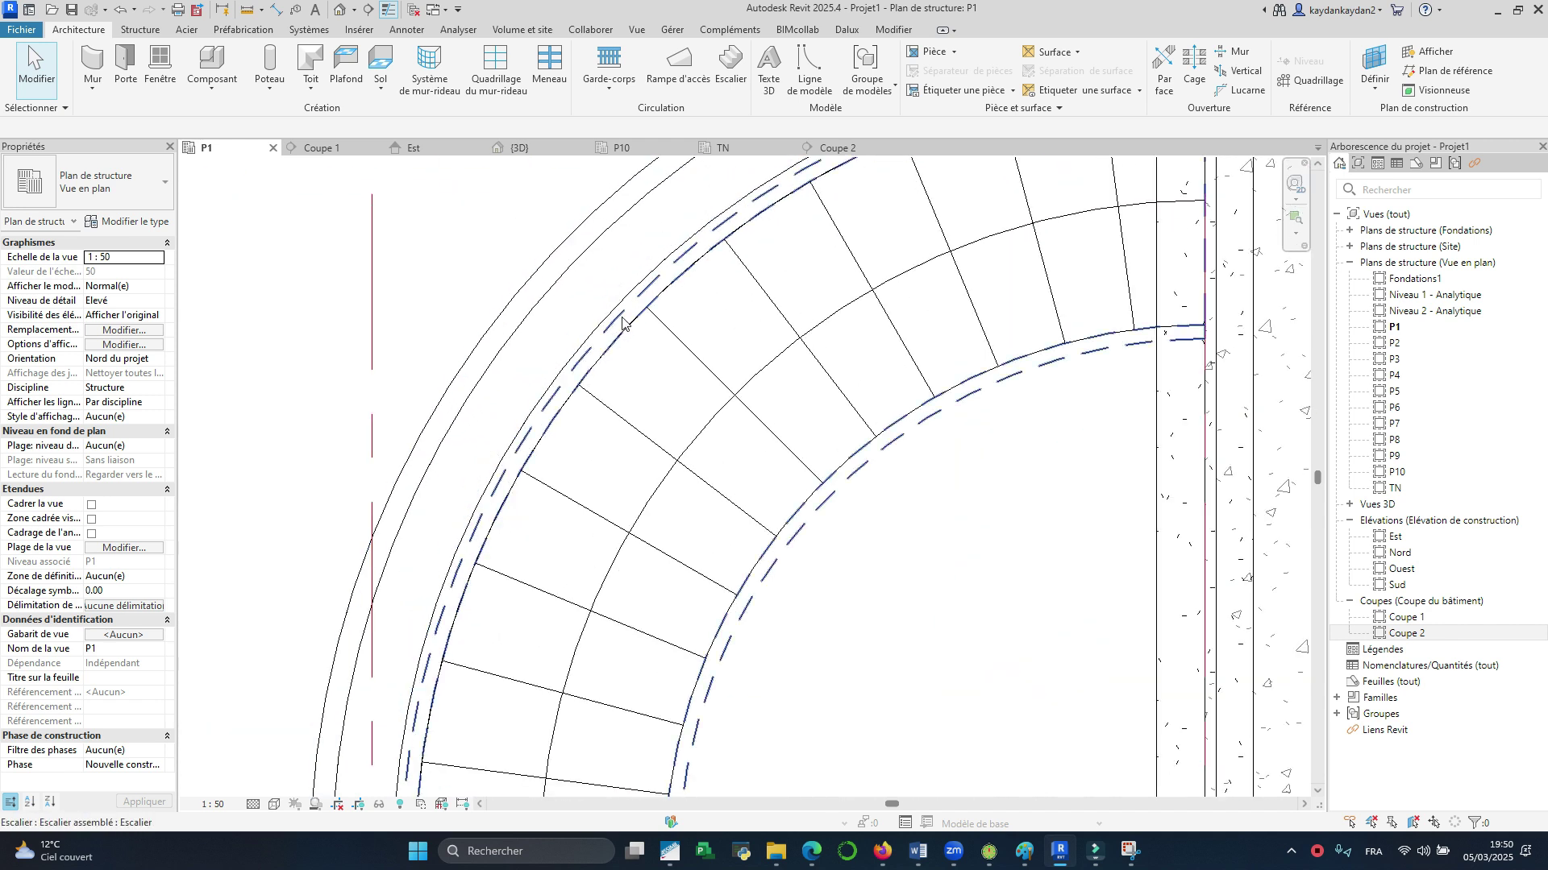
scroll(621, 321, down, 5)
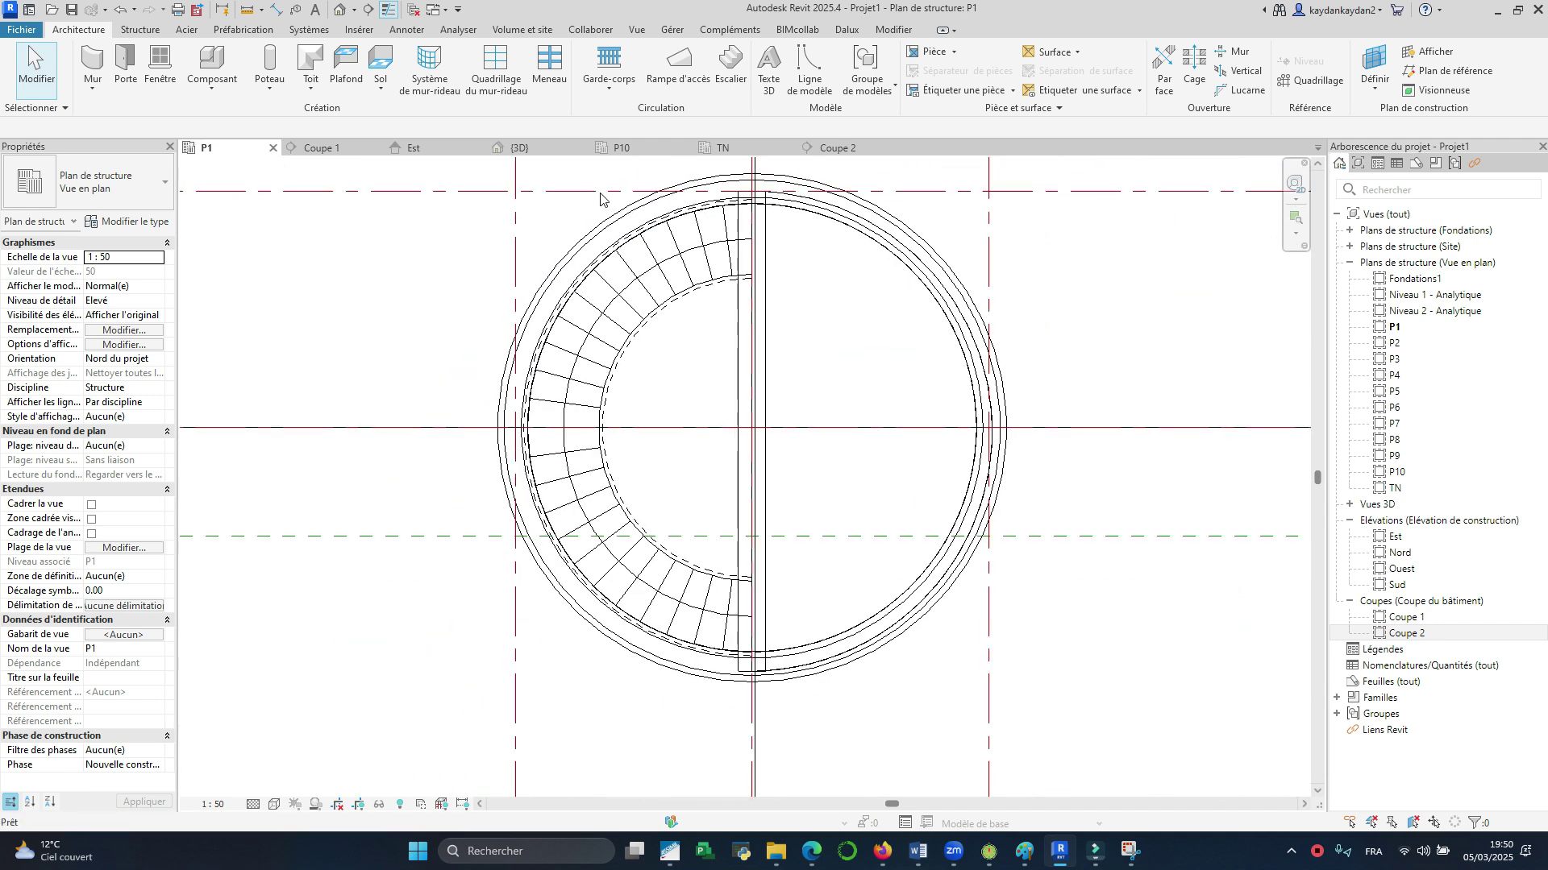
Step: Try to expose the tower's interior in the 3D view by resizing the section box, and switch the section box off
click(522, 147)
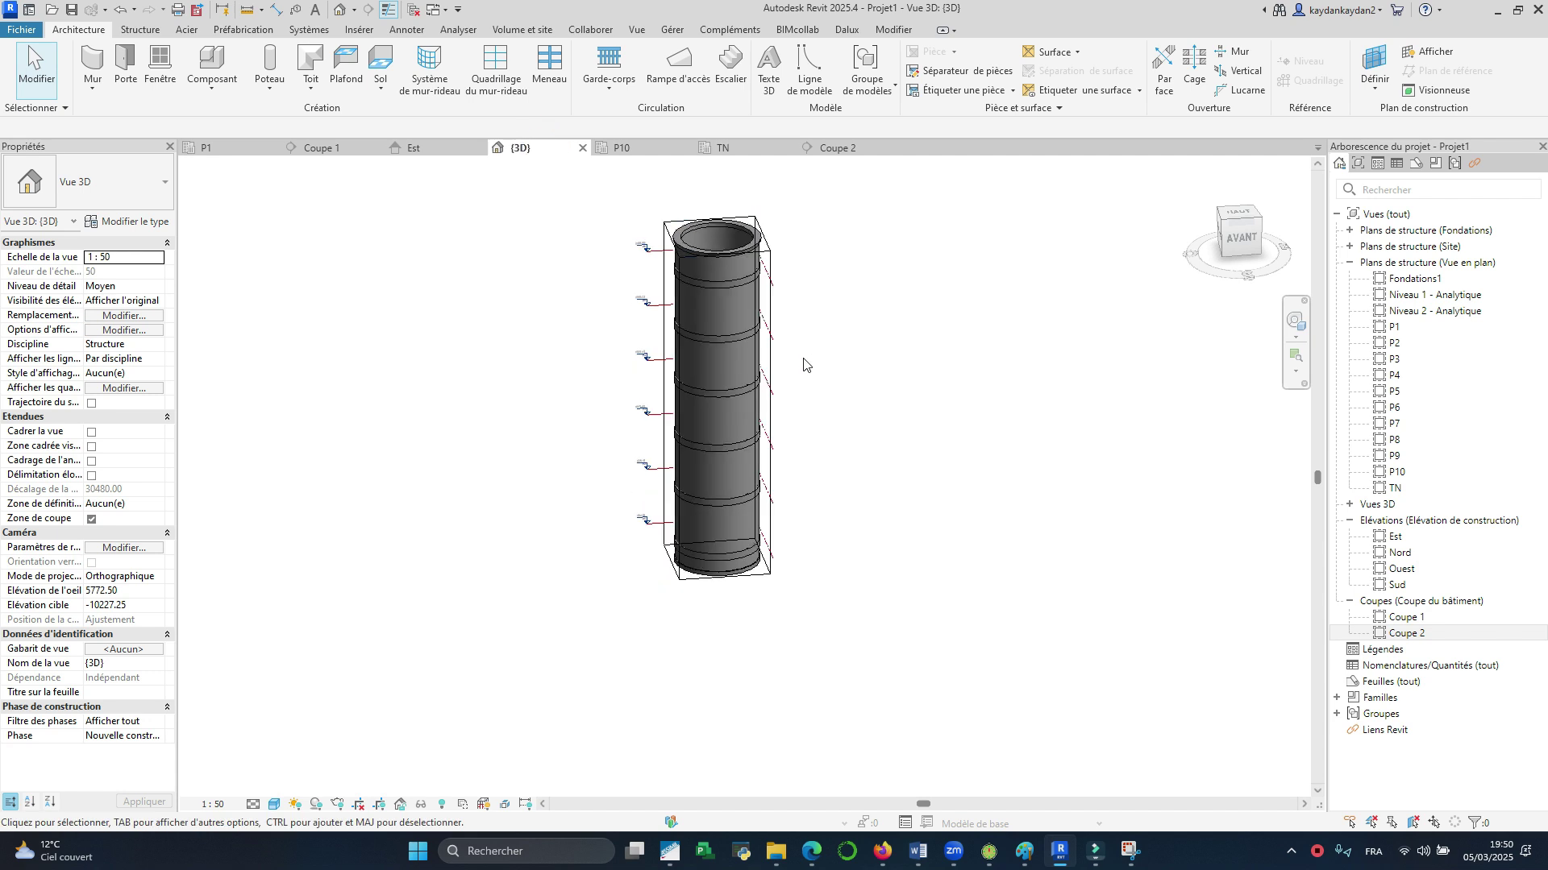
click(768, 400)
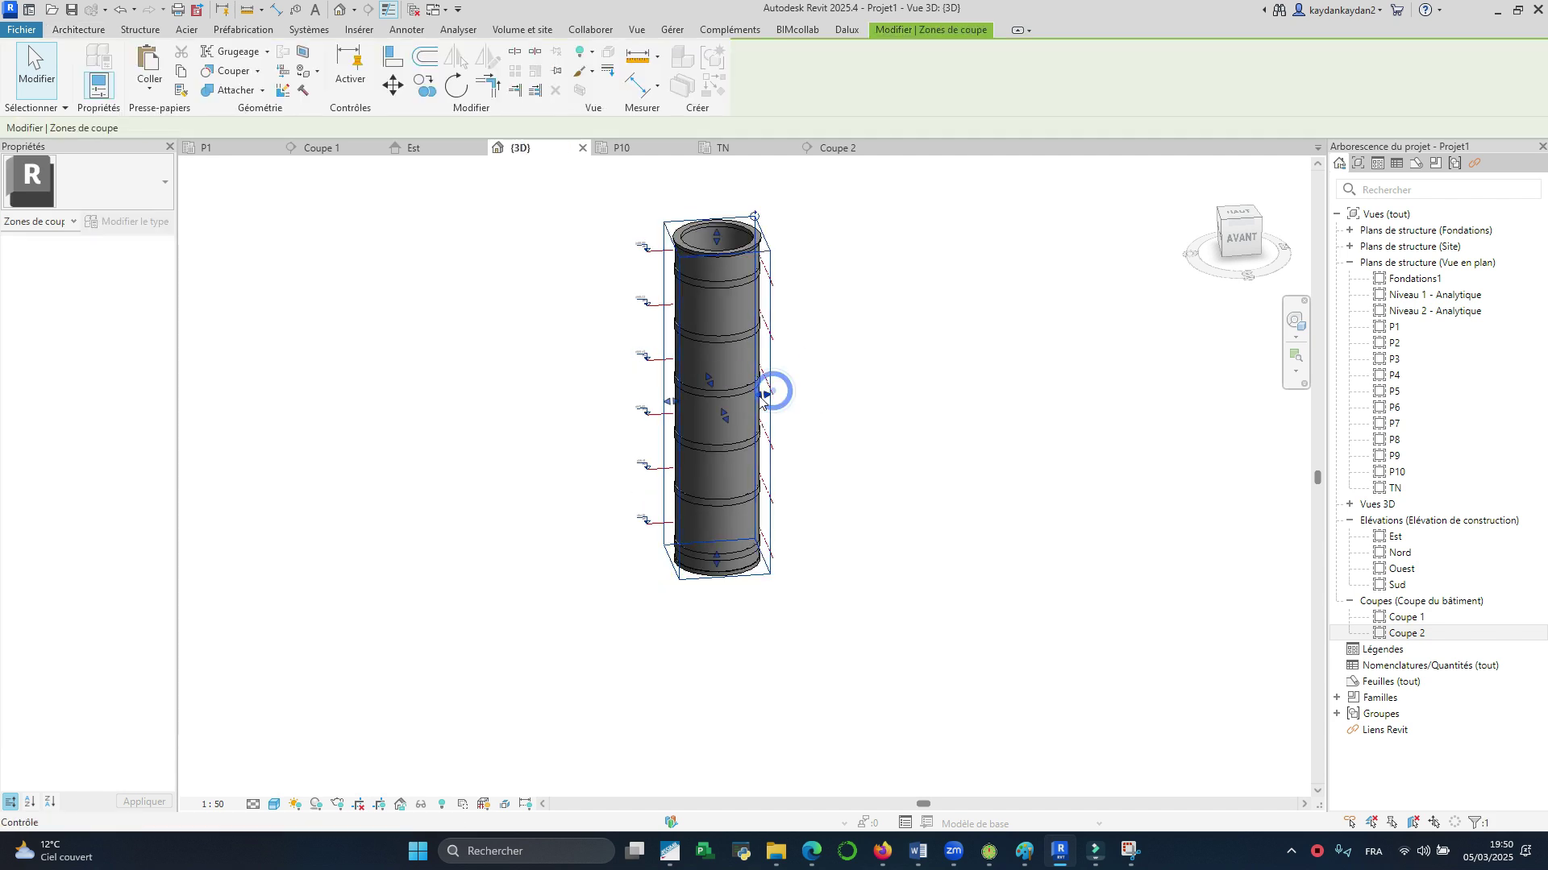
drag(736, 396, 733, 396)
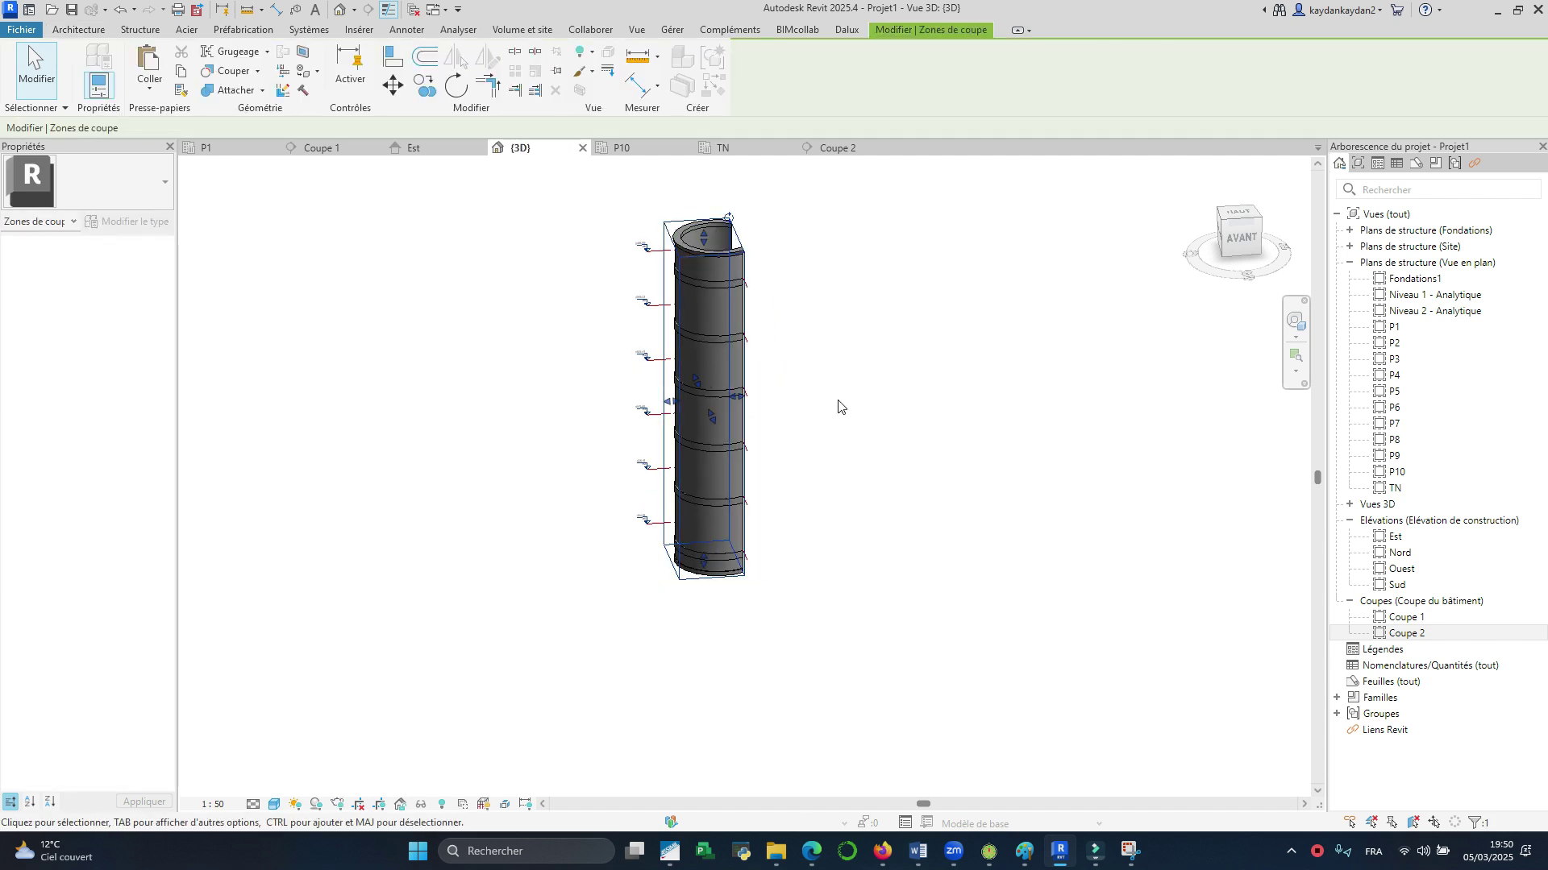
shift+middle_drag(855, 483, 515, 523)
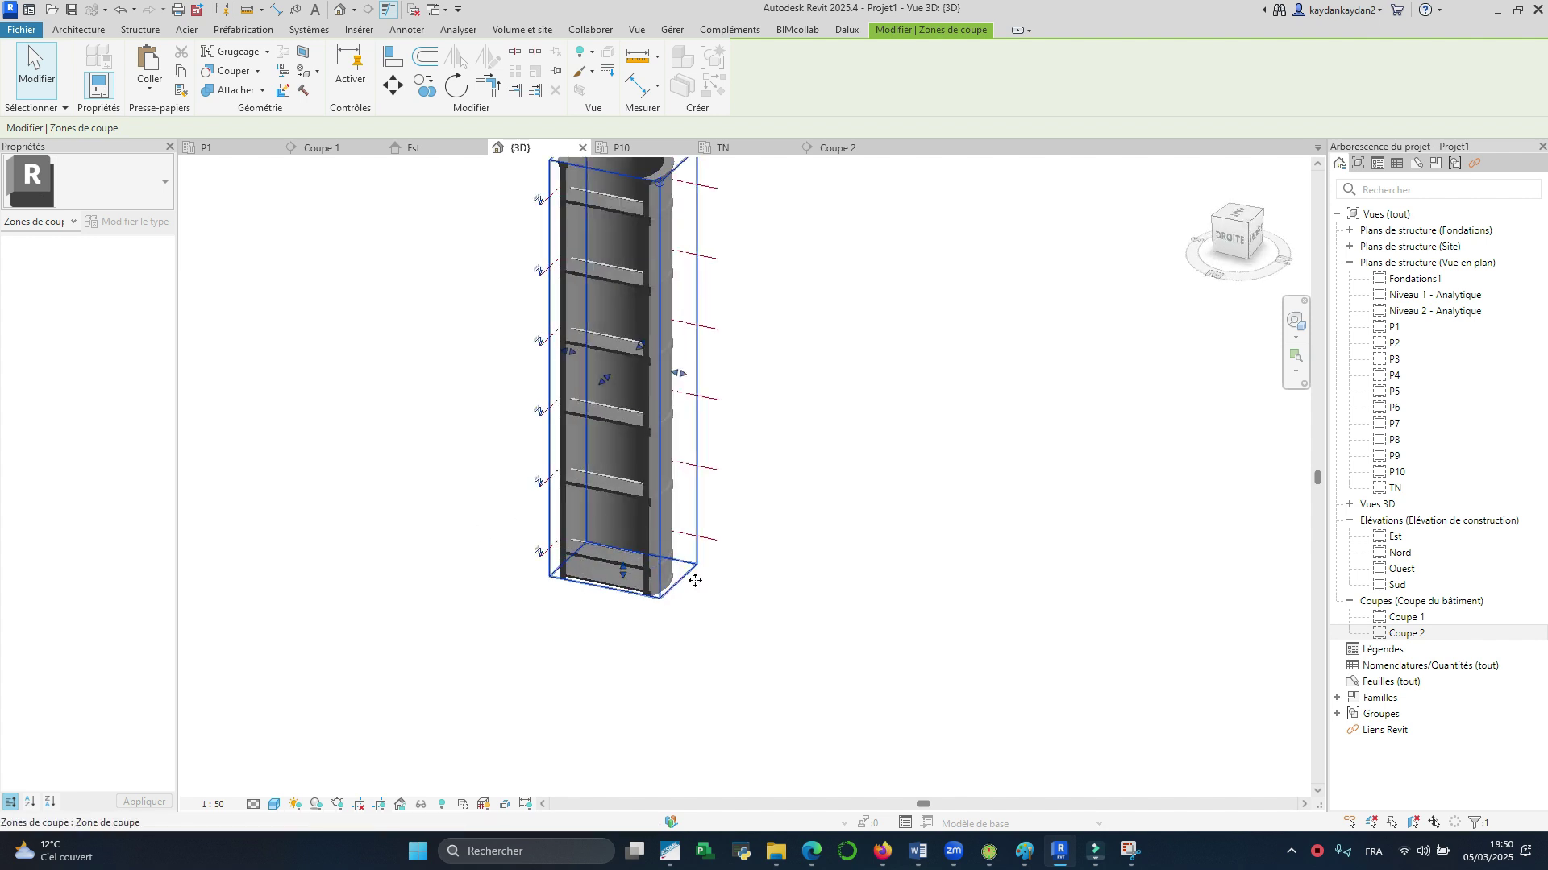
scroll(700, 519, up, 2)
drag(650, 577, 649, 600)
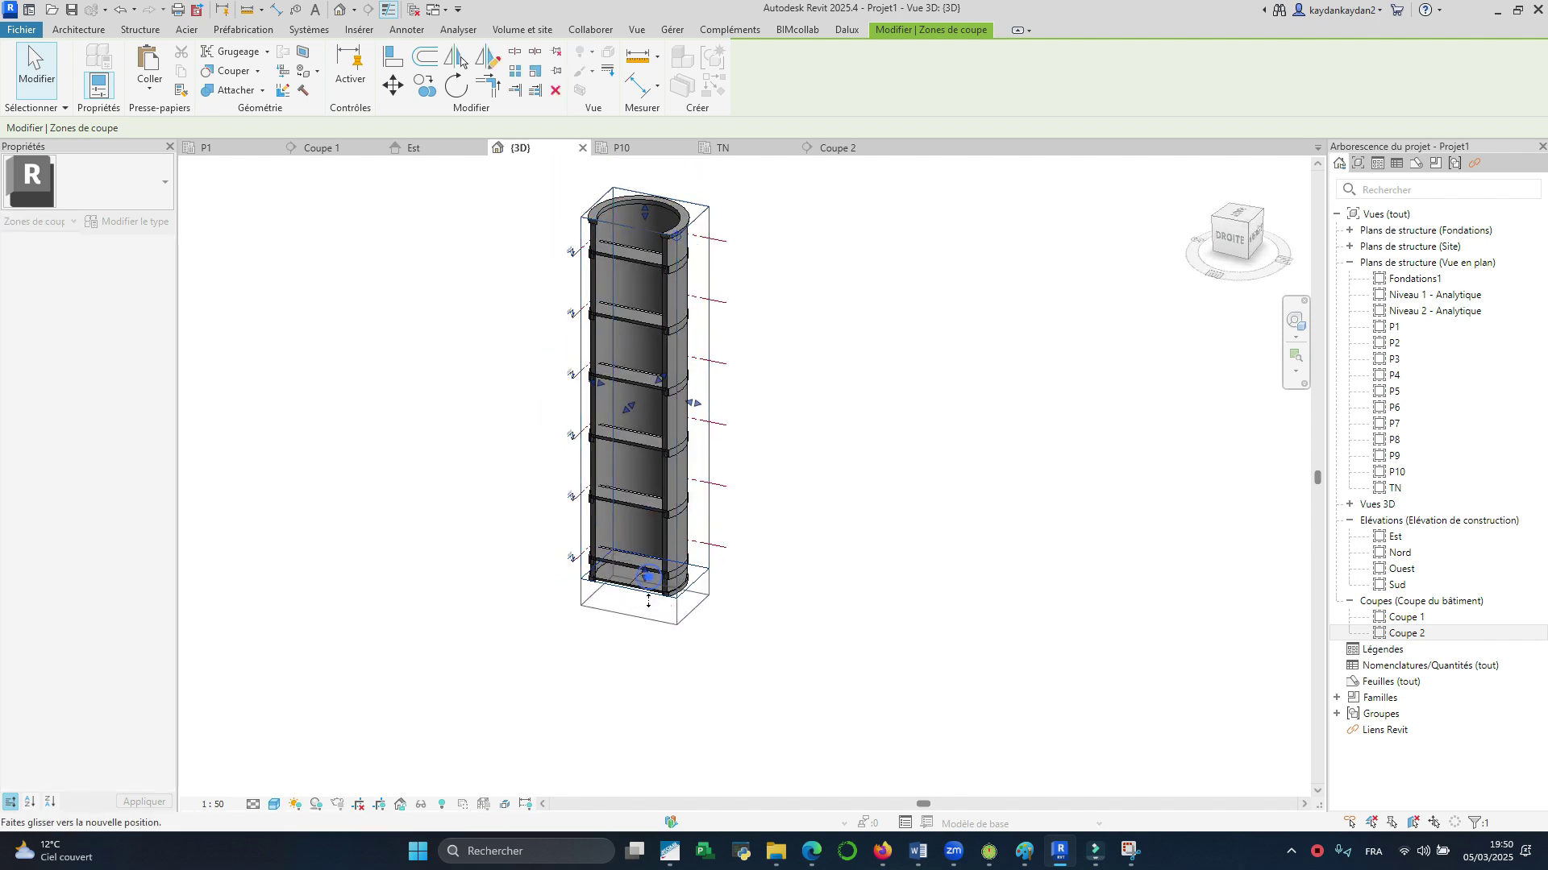
drag(811, 562, 812, 555)
click(812, 555)
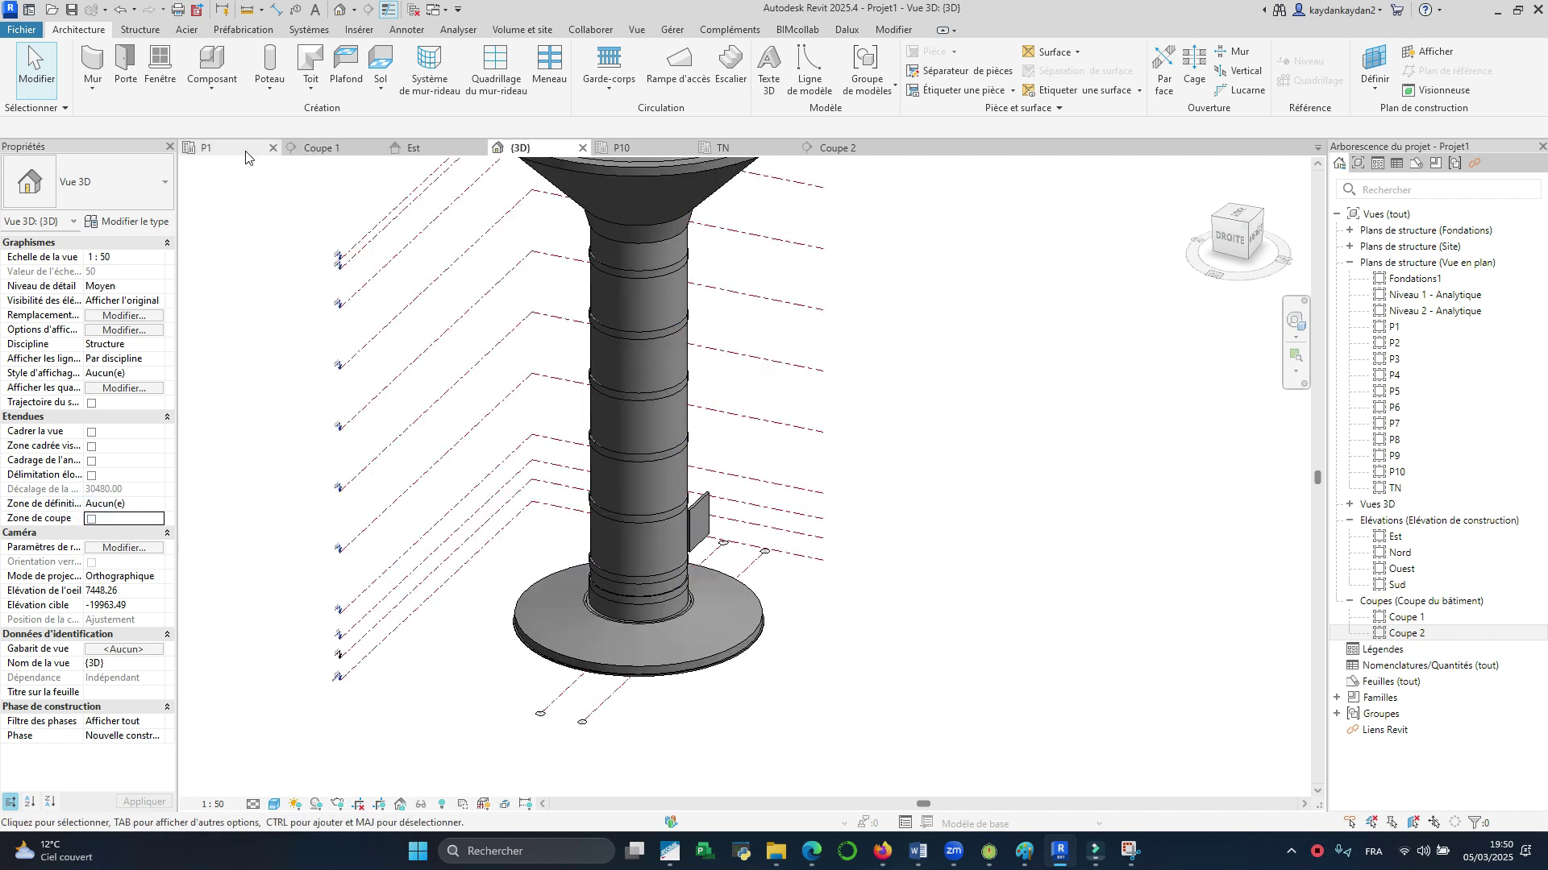
Step: Select the new stair in the P1 plan and frame it in the 3D view with a selection box
click(209, 149)
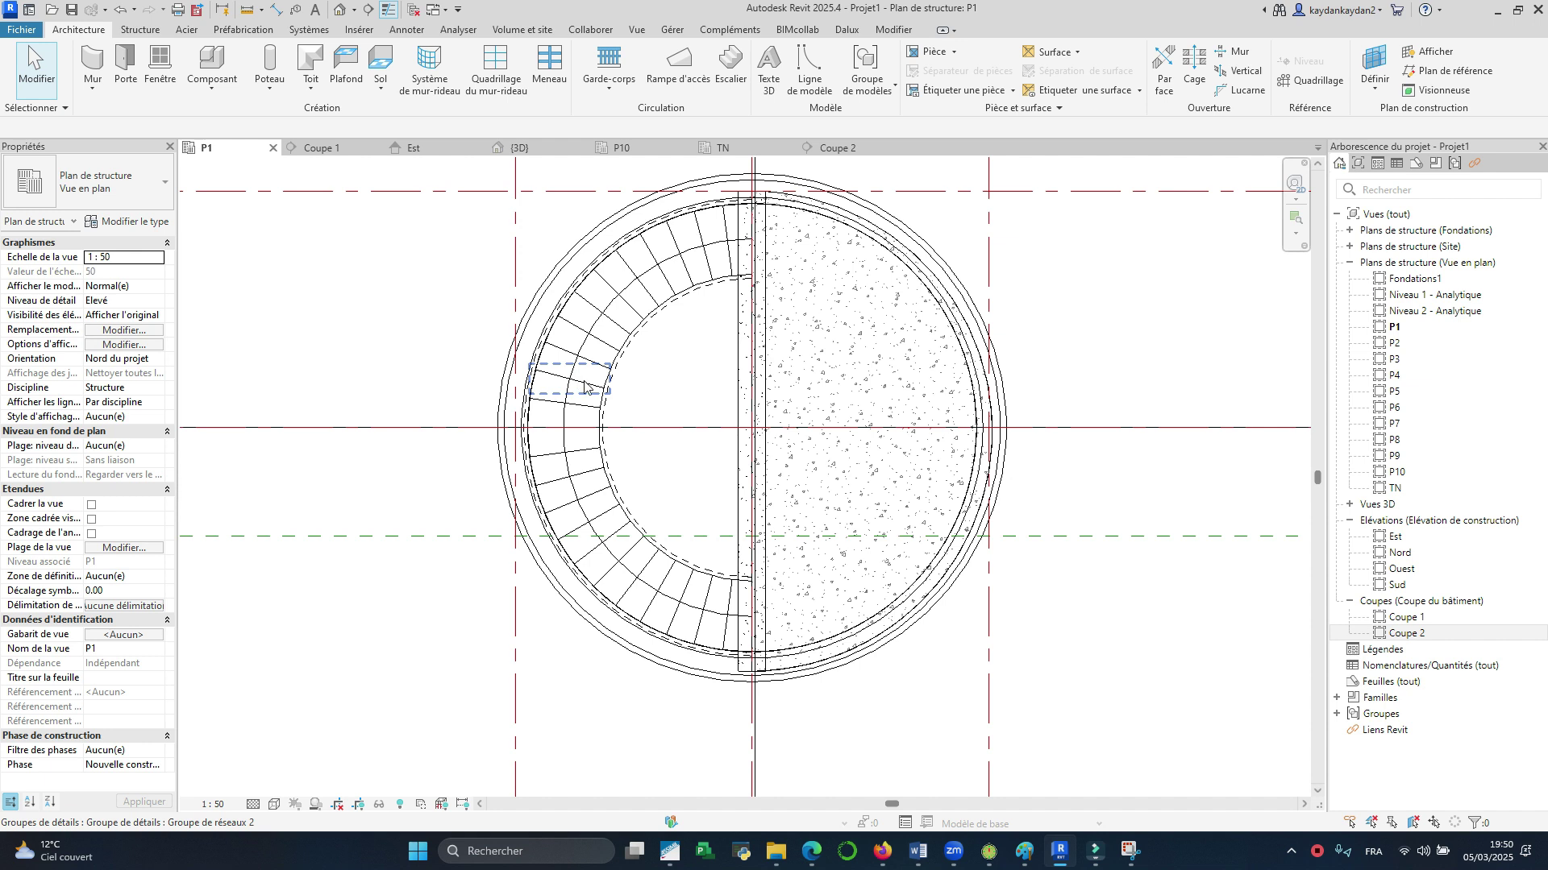
scroll(649, 320, up, 2)
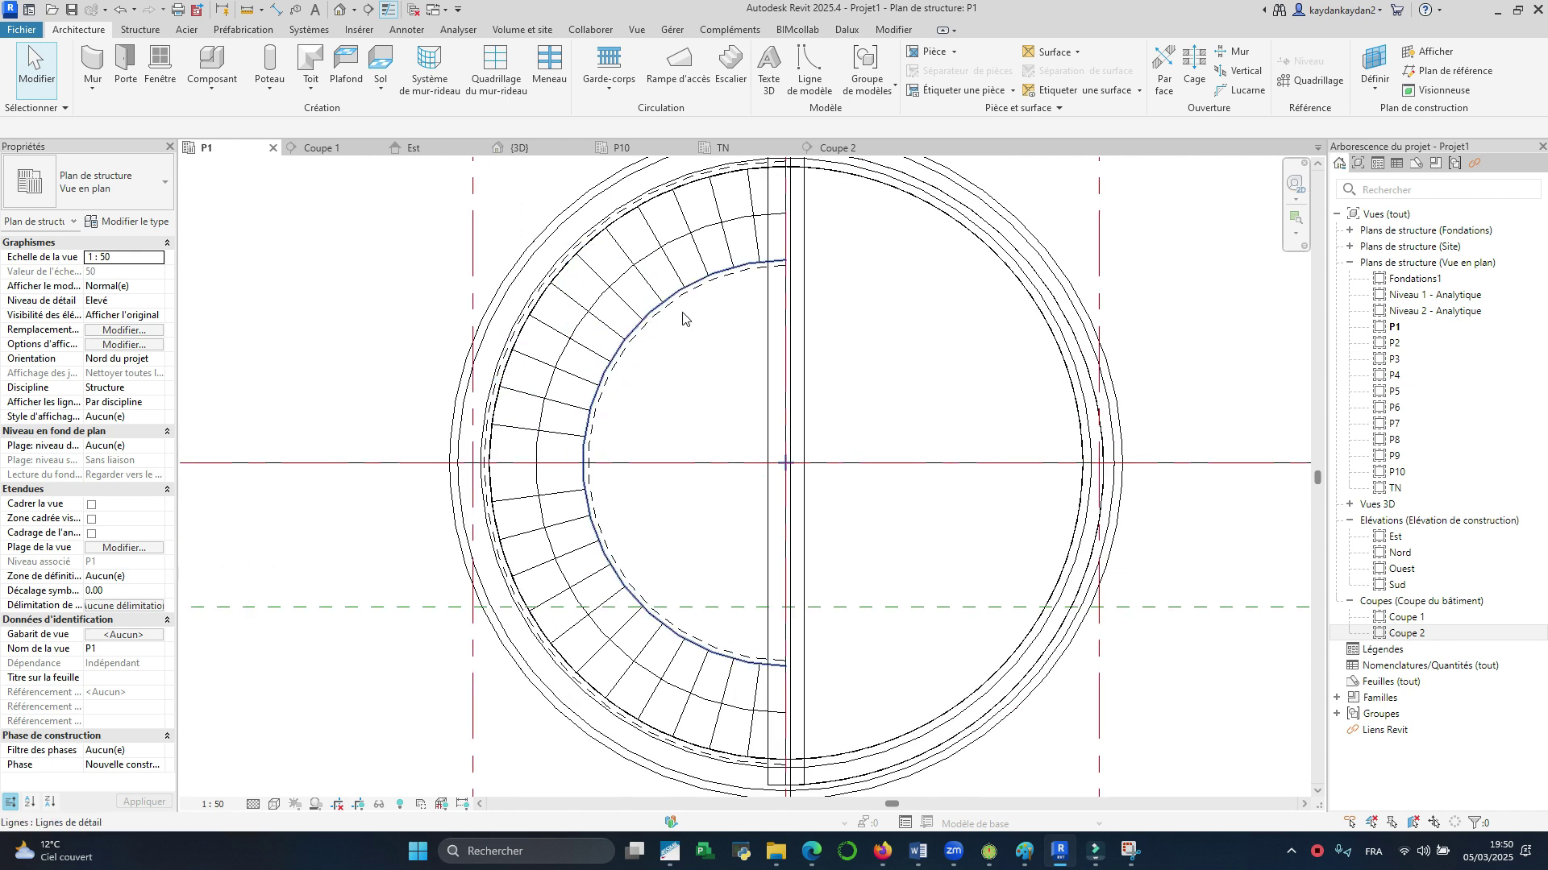
click(716, 288)
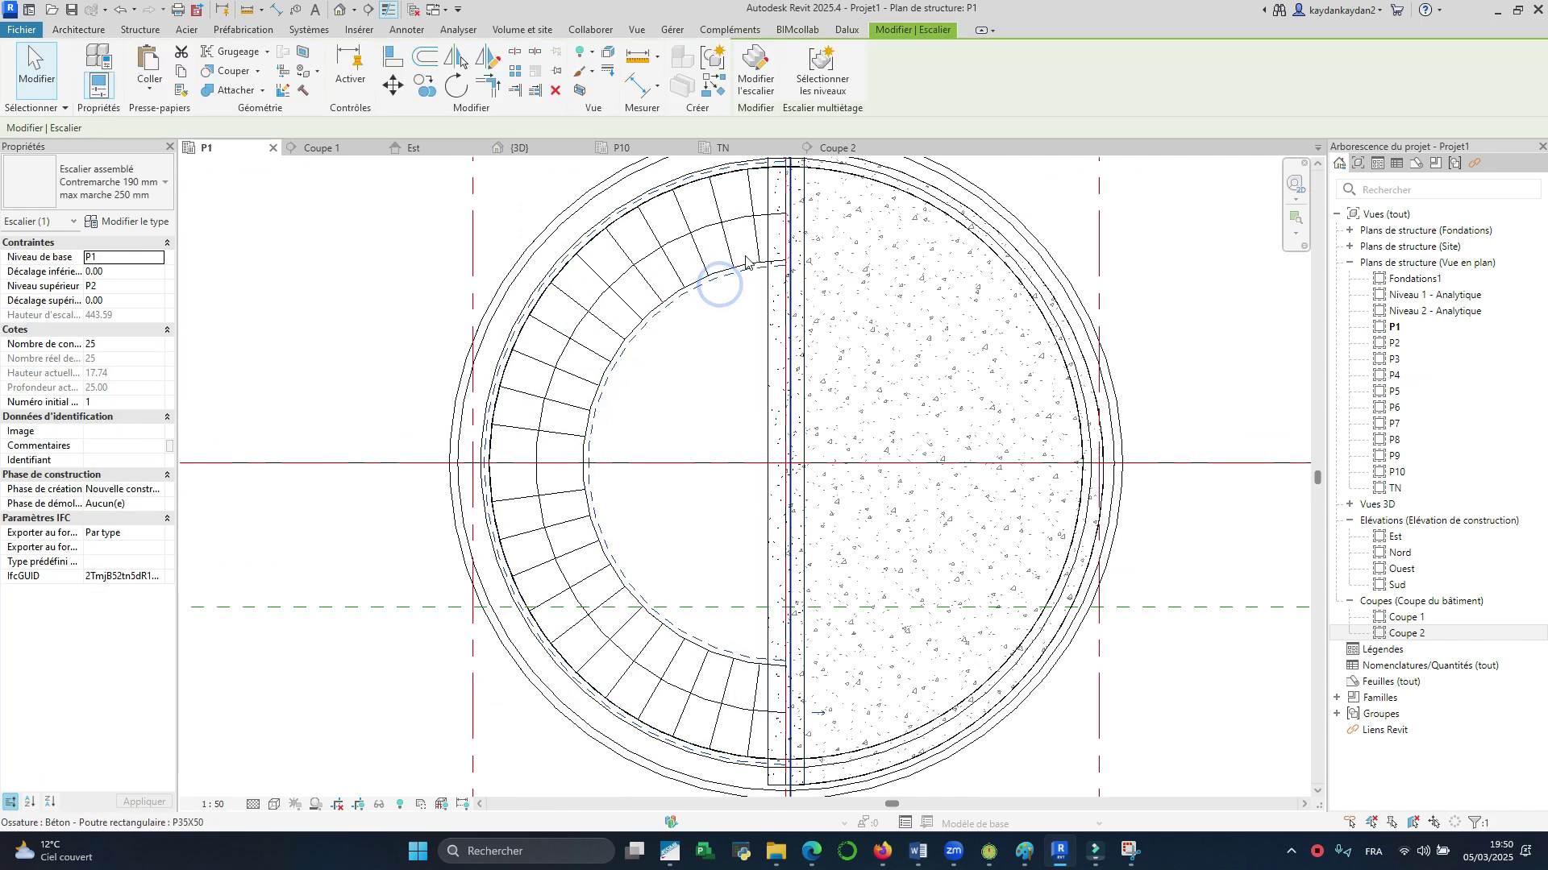
click(578, 90)
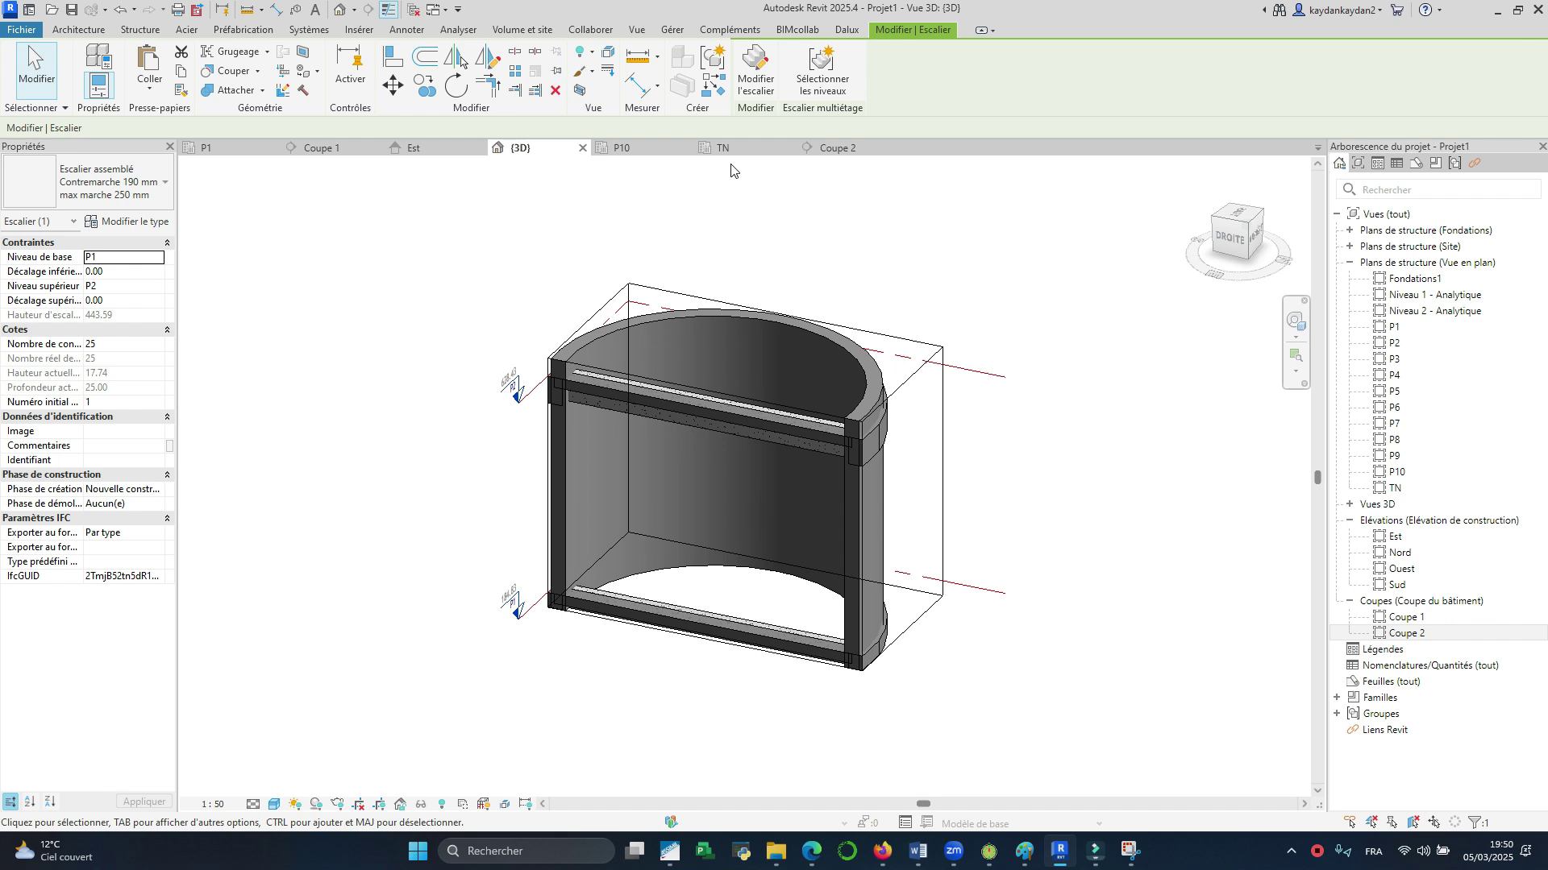
scroll(705, 415, down, 1)
click(503, 305)
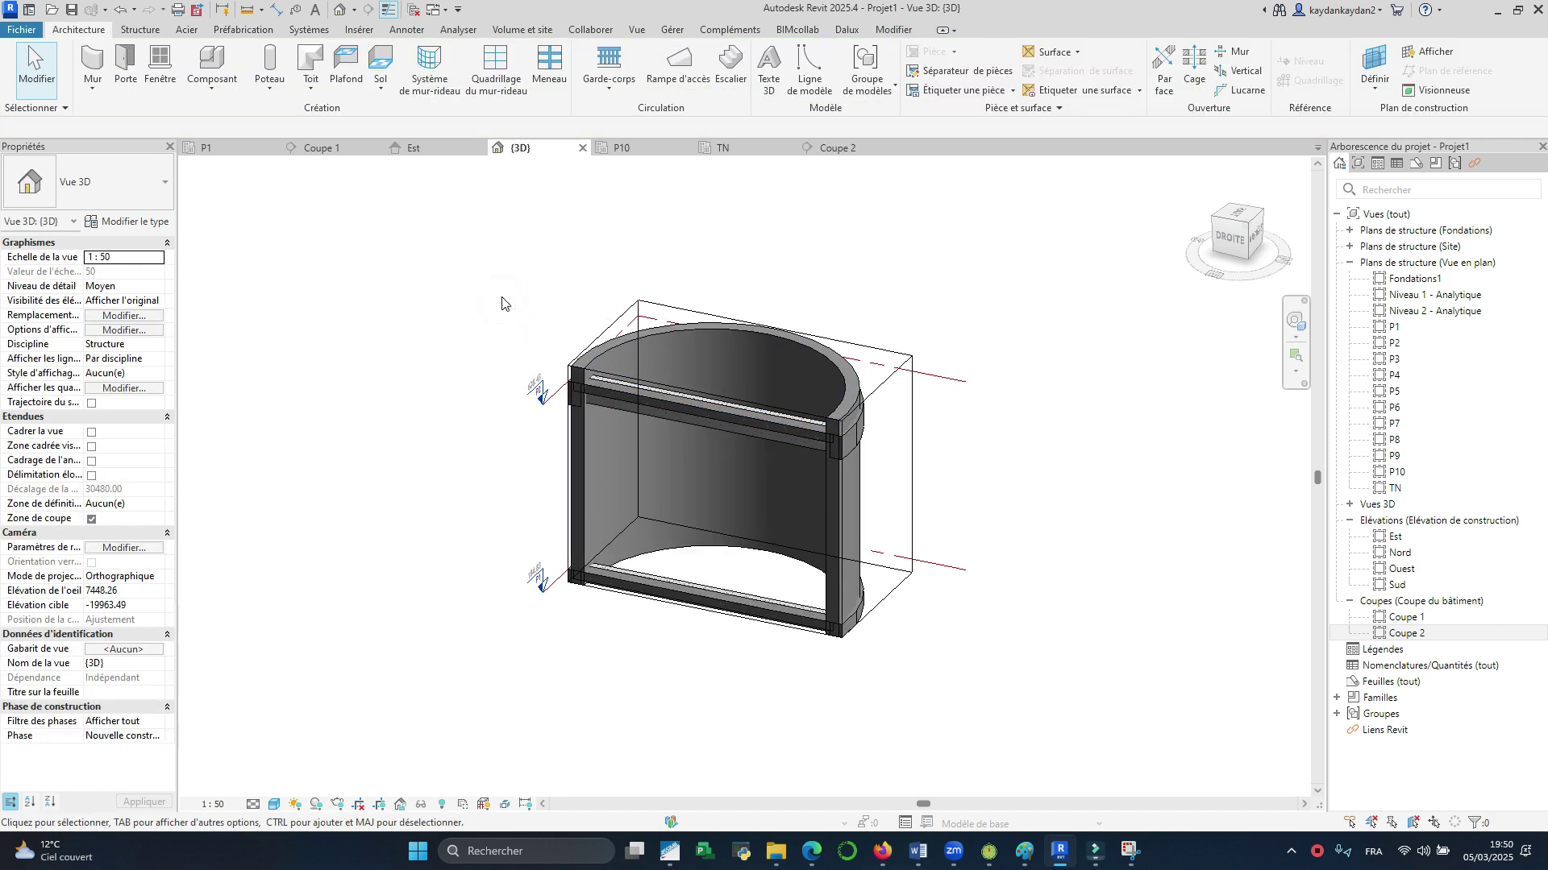
click(509, 289)
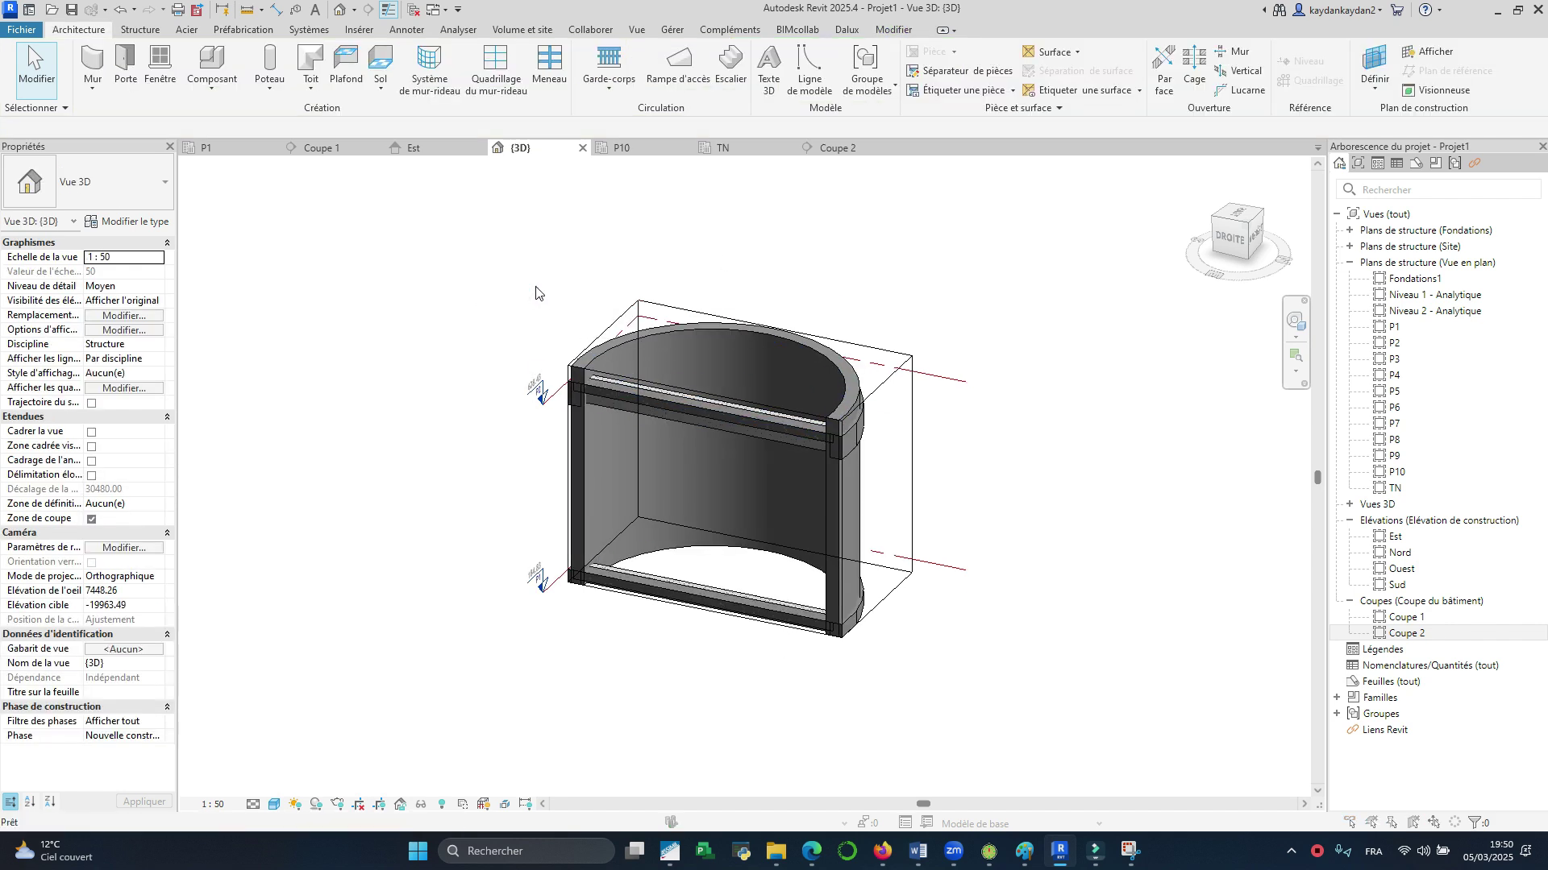
Step: Turn on the visibility of the Escalier model category in the 3D view
key(v)
key(v)
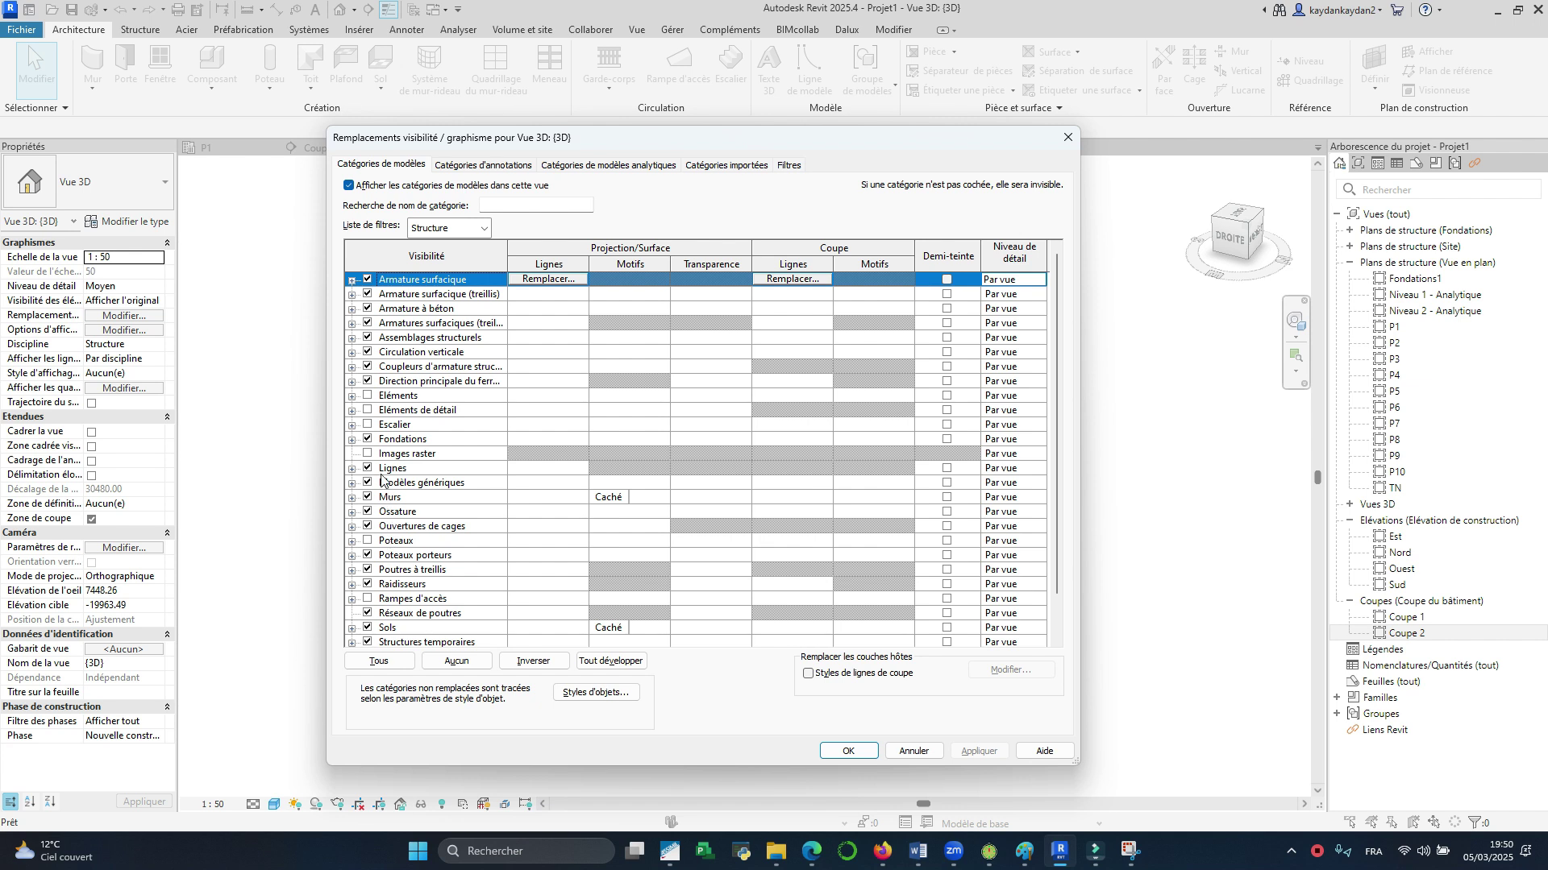
click(368, 425)
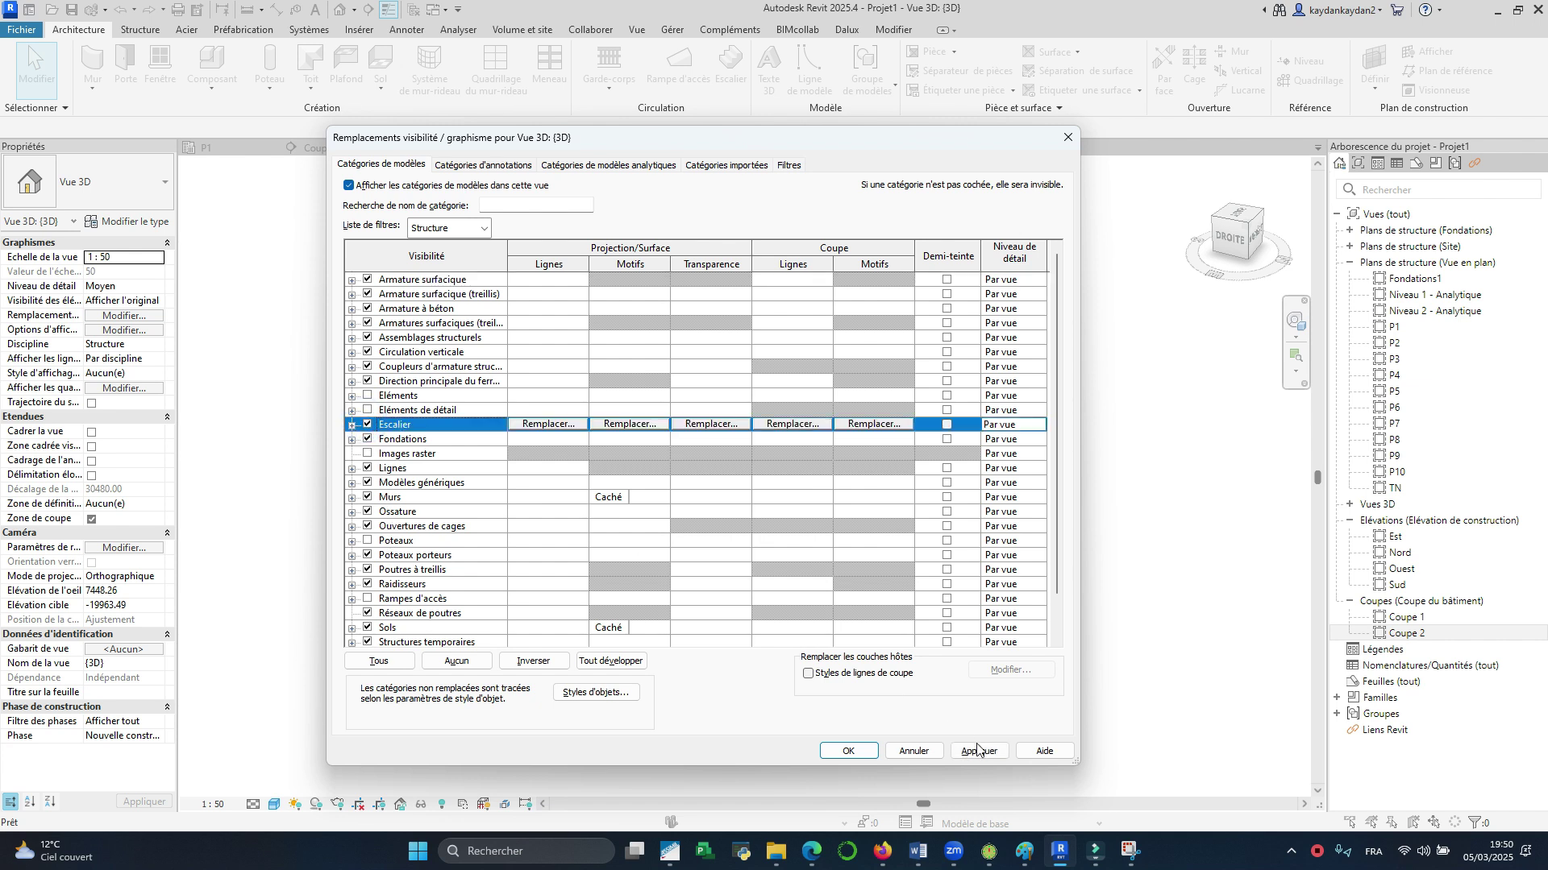
click(978, 750)
click(847, 750)
Step: Add Architecture to the category filter of the 3D view's visibility settings and turn on the Garde-corps category
scroll(766, 550, up, 1)
scroll(685, 603, down, 4)
shift+middle_drag(647, 633, 770, 634)
key(v)
key(v)
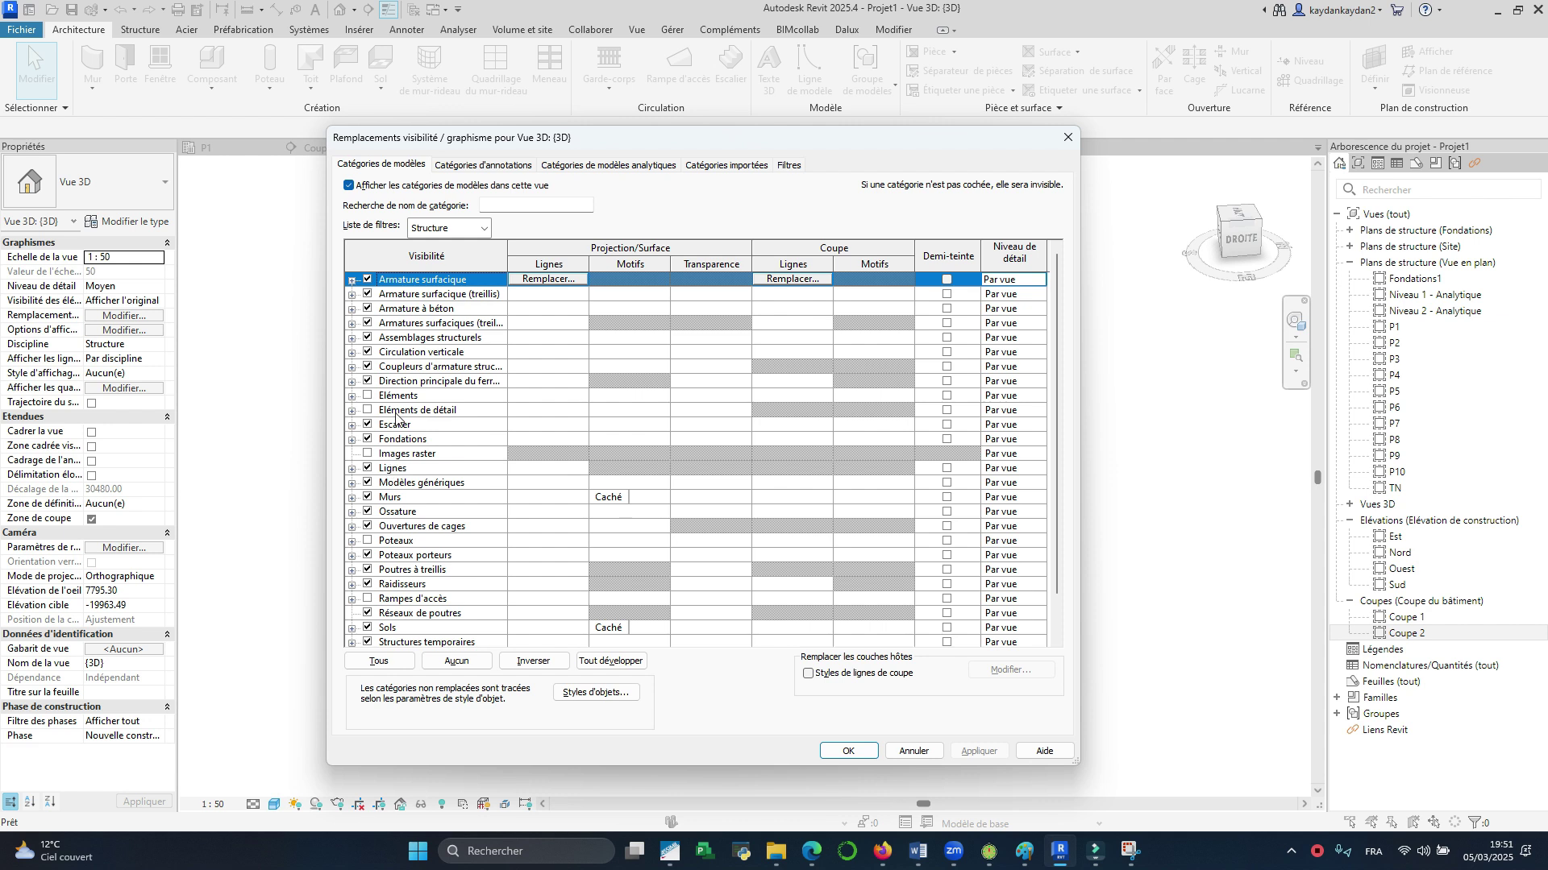
click(473, 230)
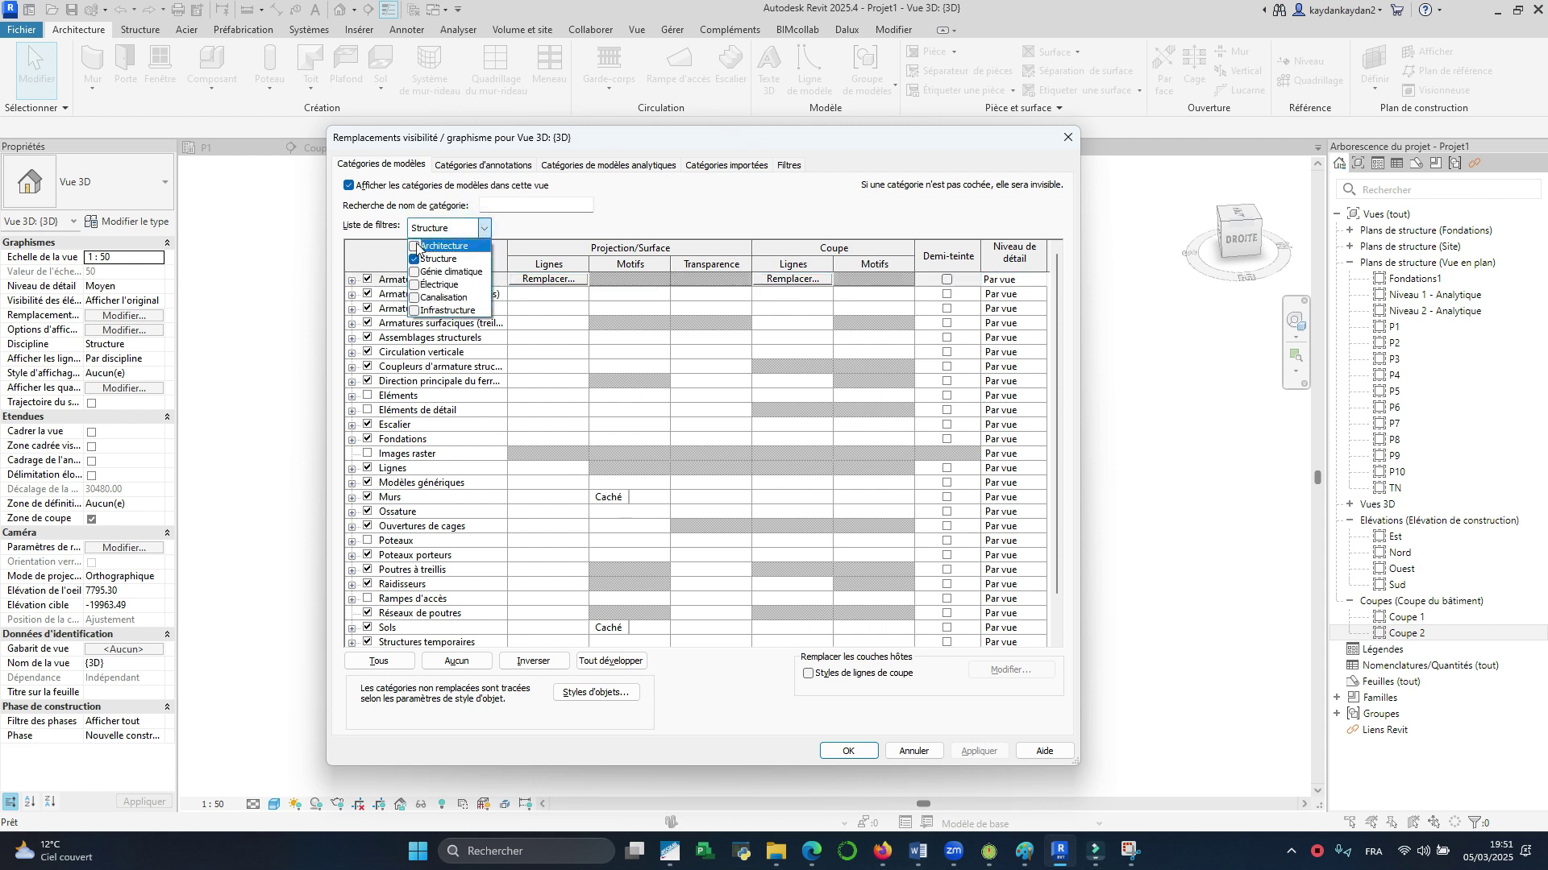
click(415, 246)
click(625, 197)
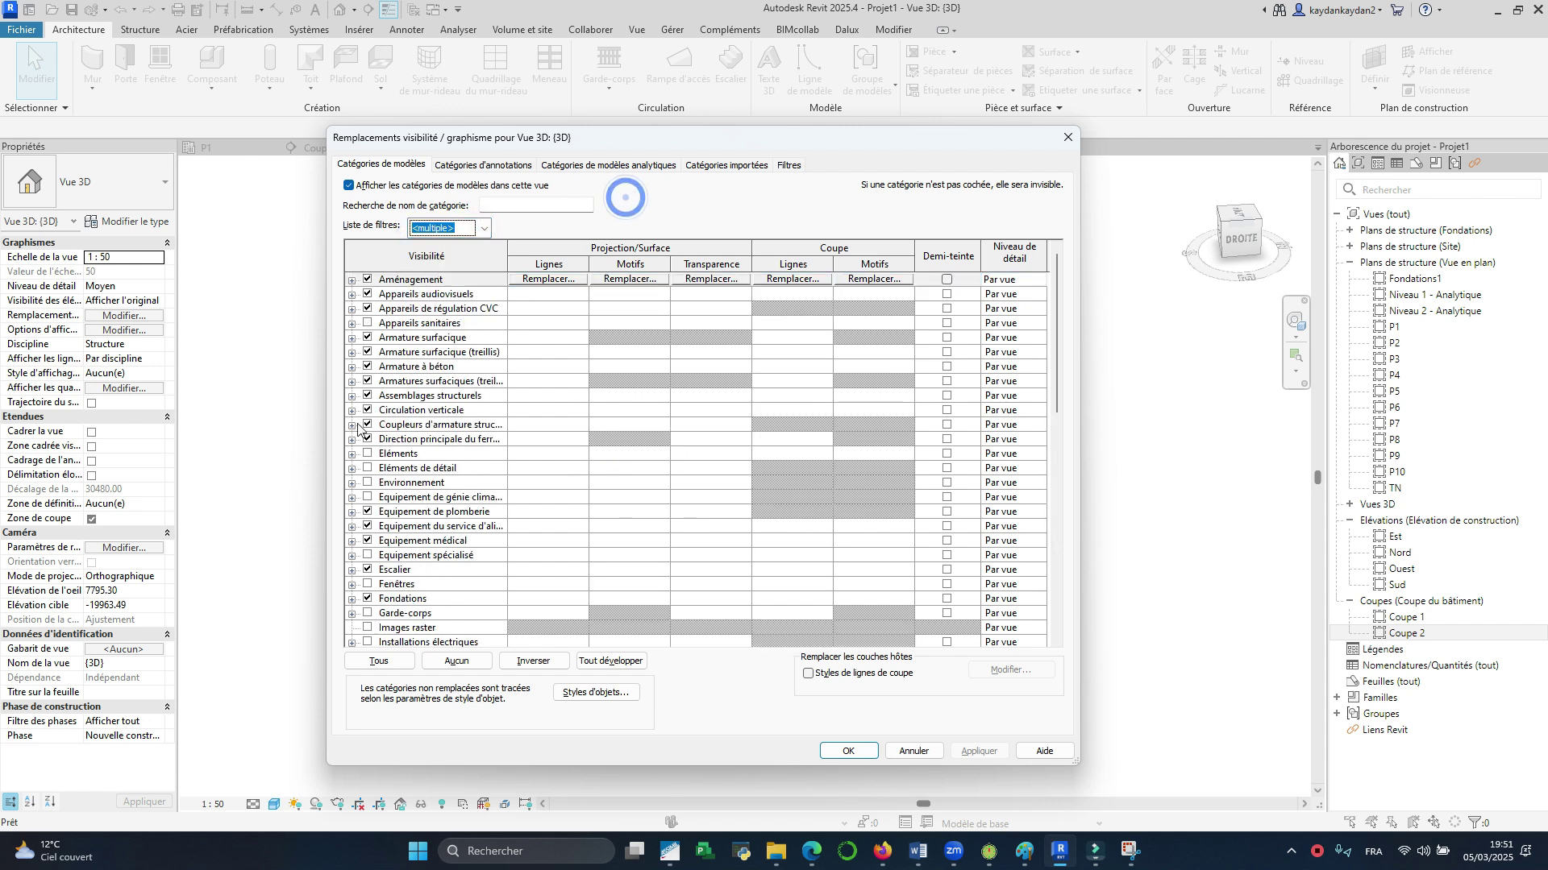
scroll(386, 483, down, 2)
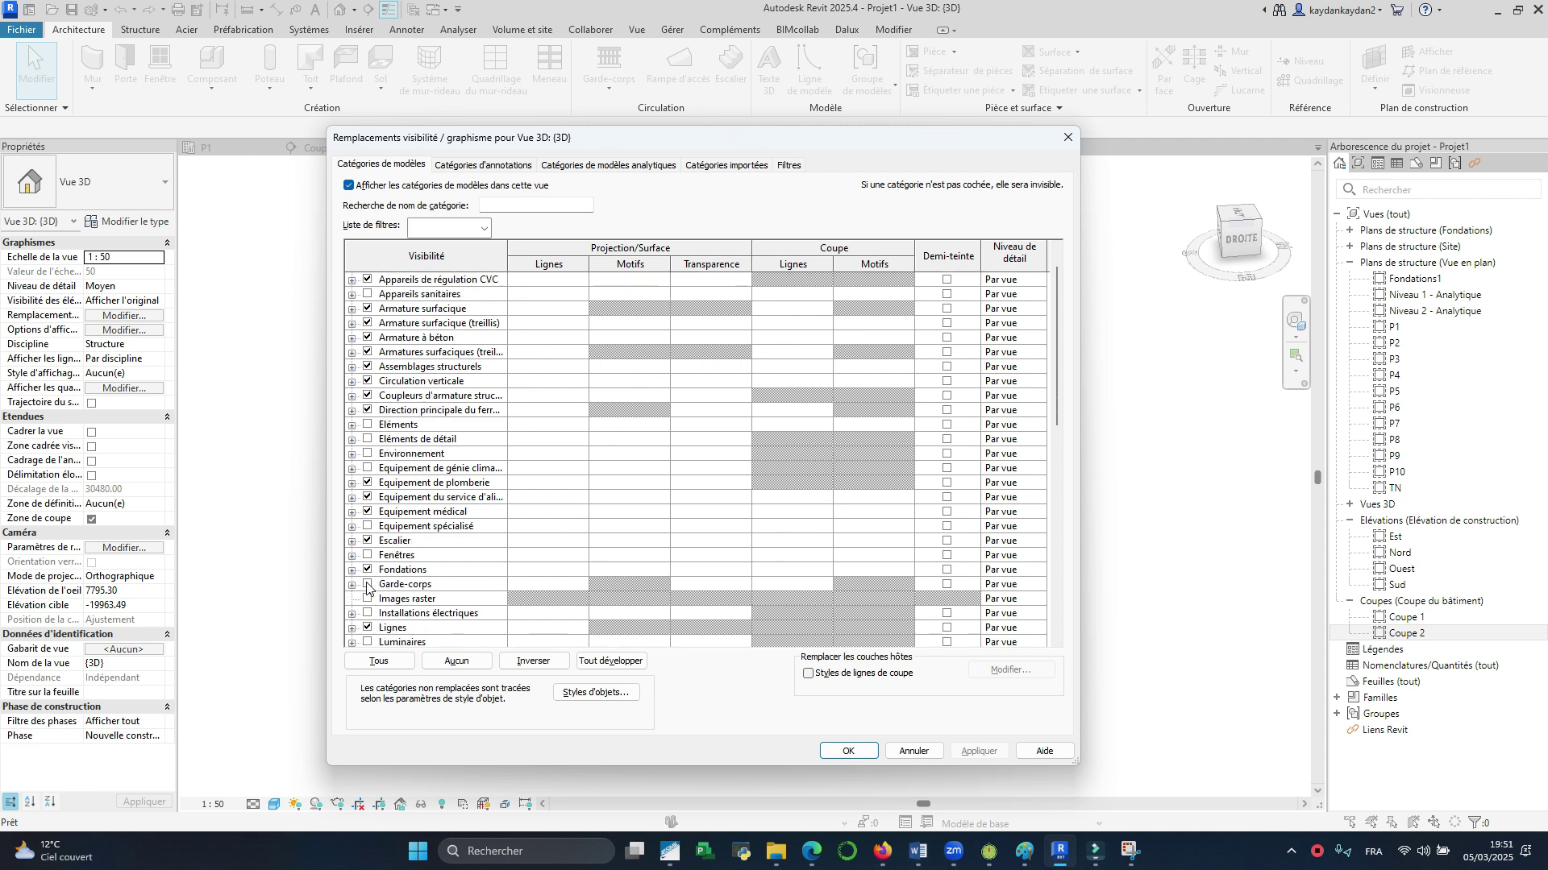
click(367, 585)
click(961, 752)
click(848, 751)
Step: Check which railing types are available for the stair's outer railing, and deselect it
scroll(806, 570, up, 4)
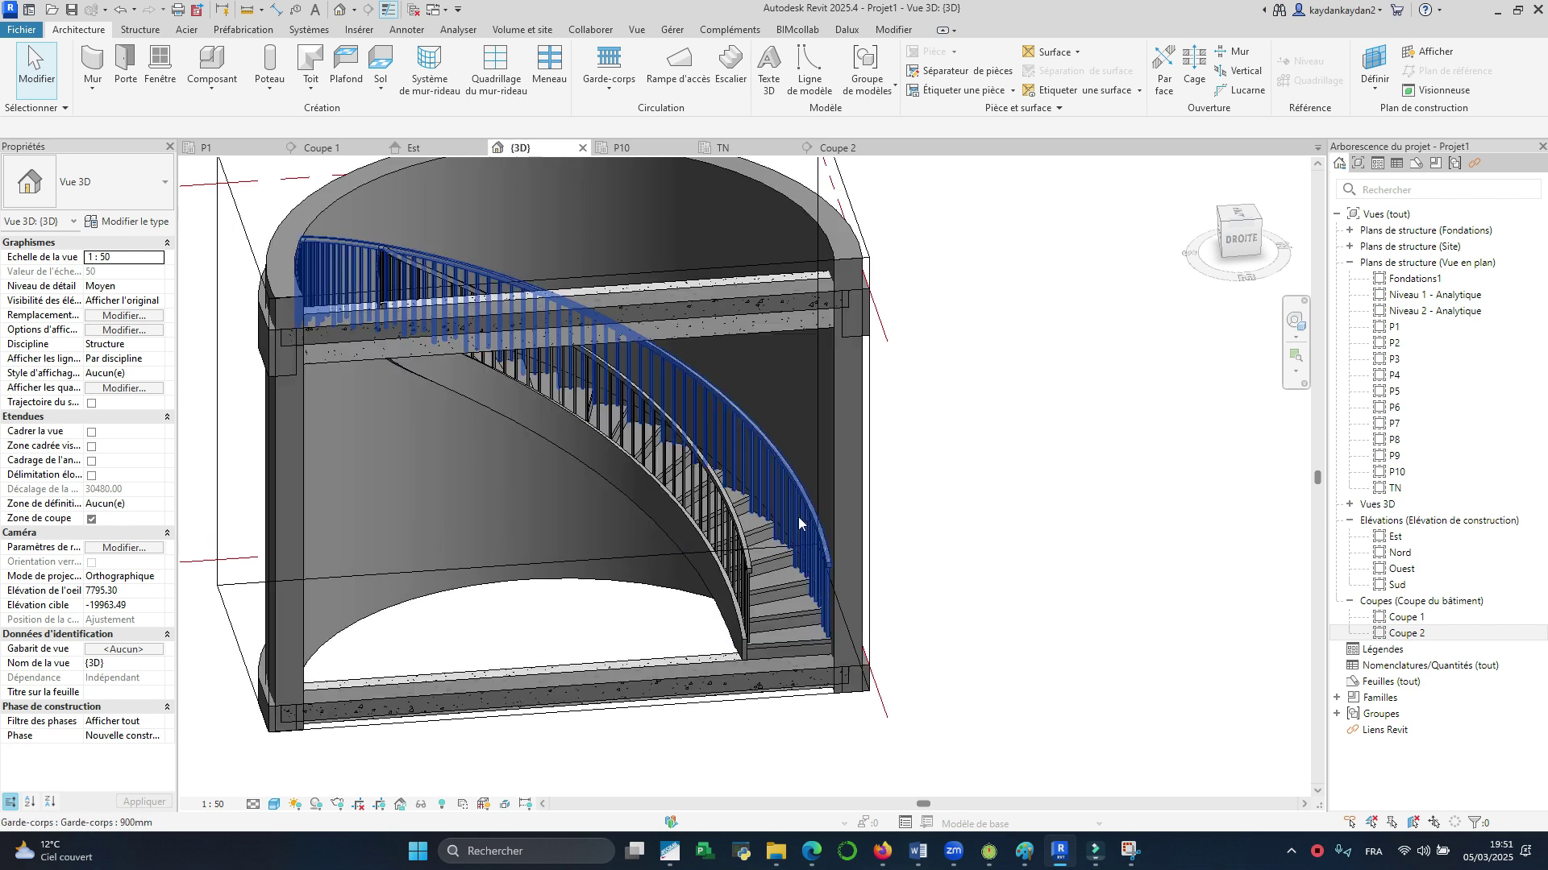
click(802, 504)
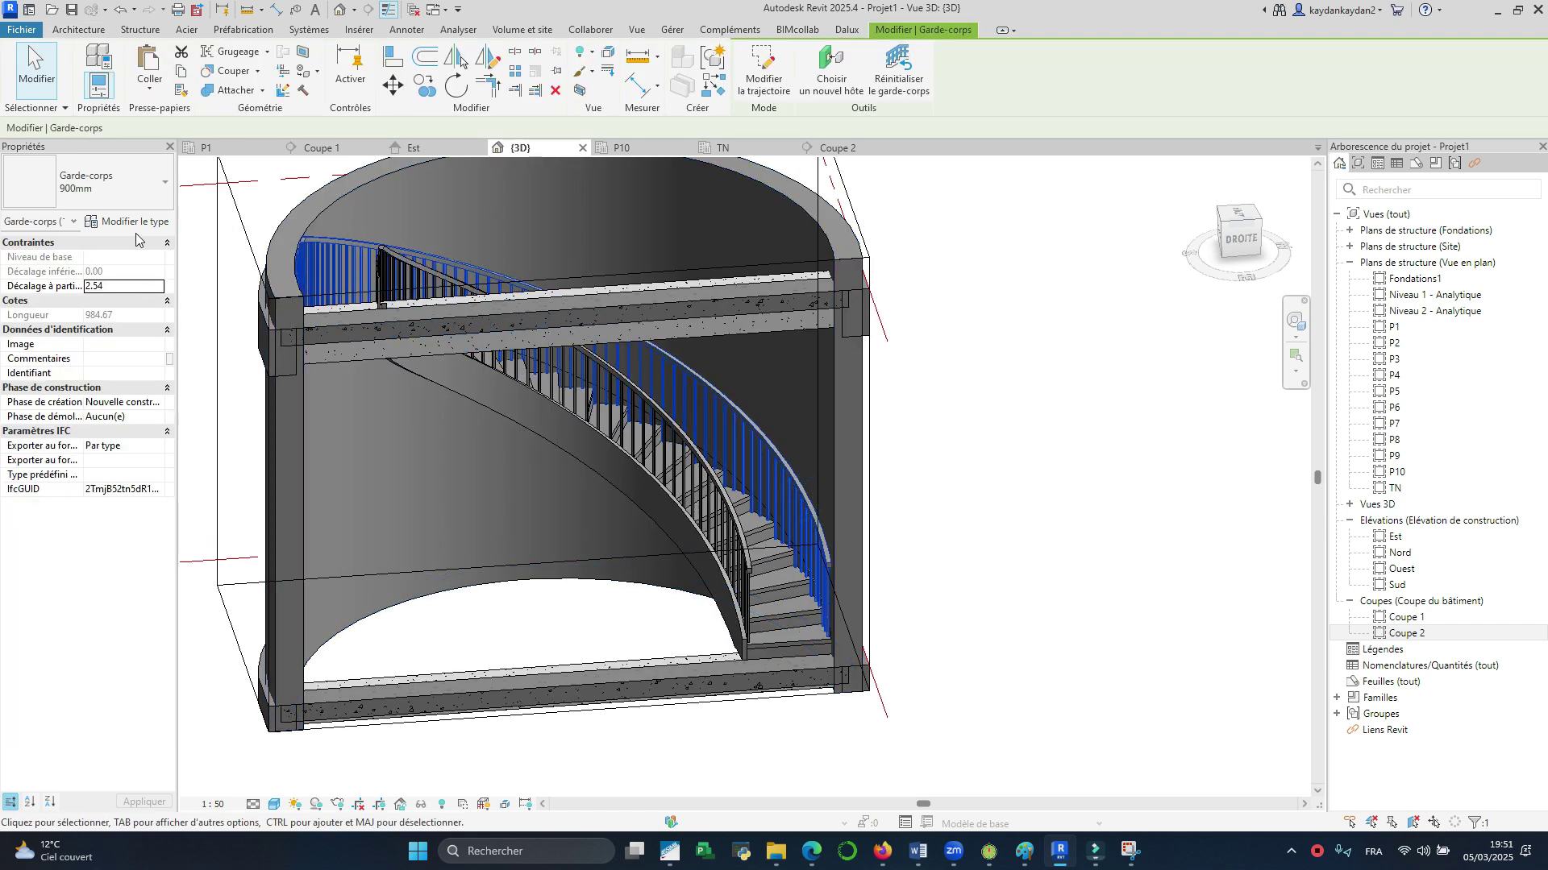
click(135, 187)
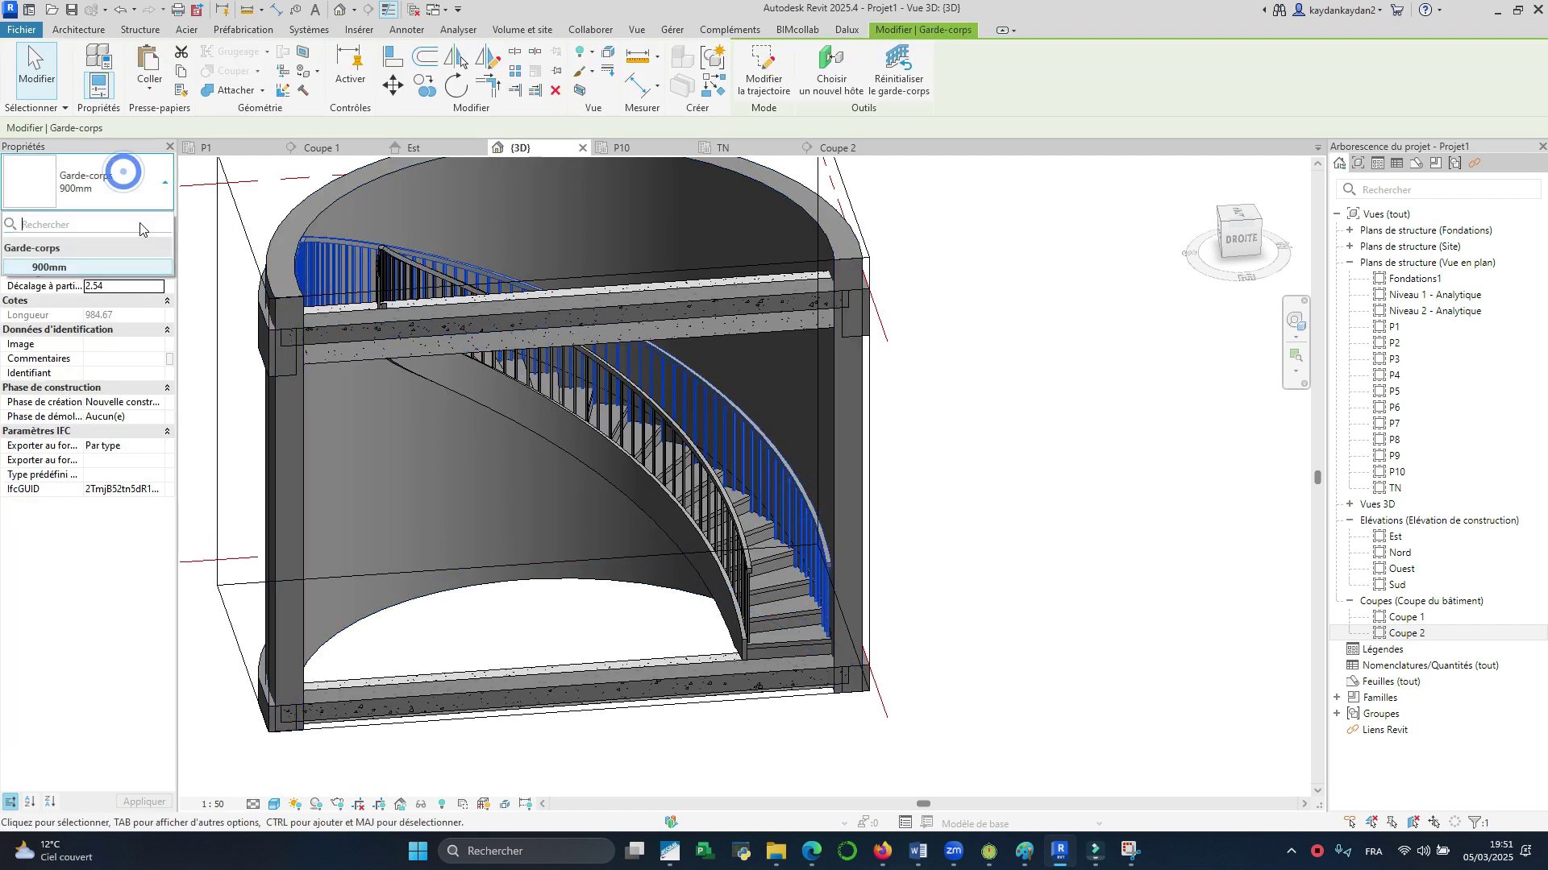
click(1080, 396)
click(1022, 390)
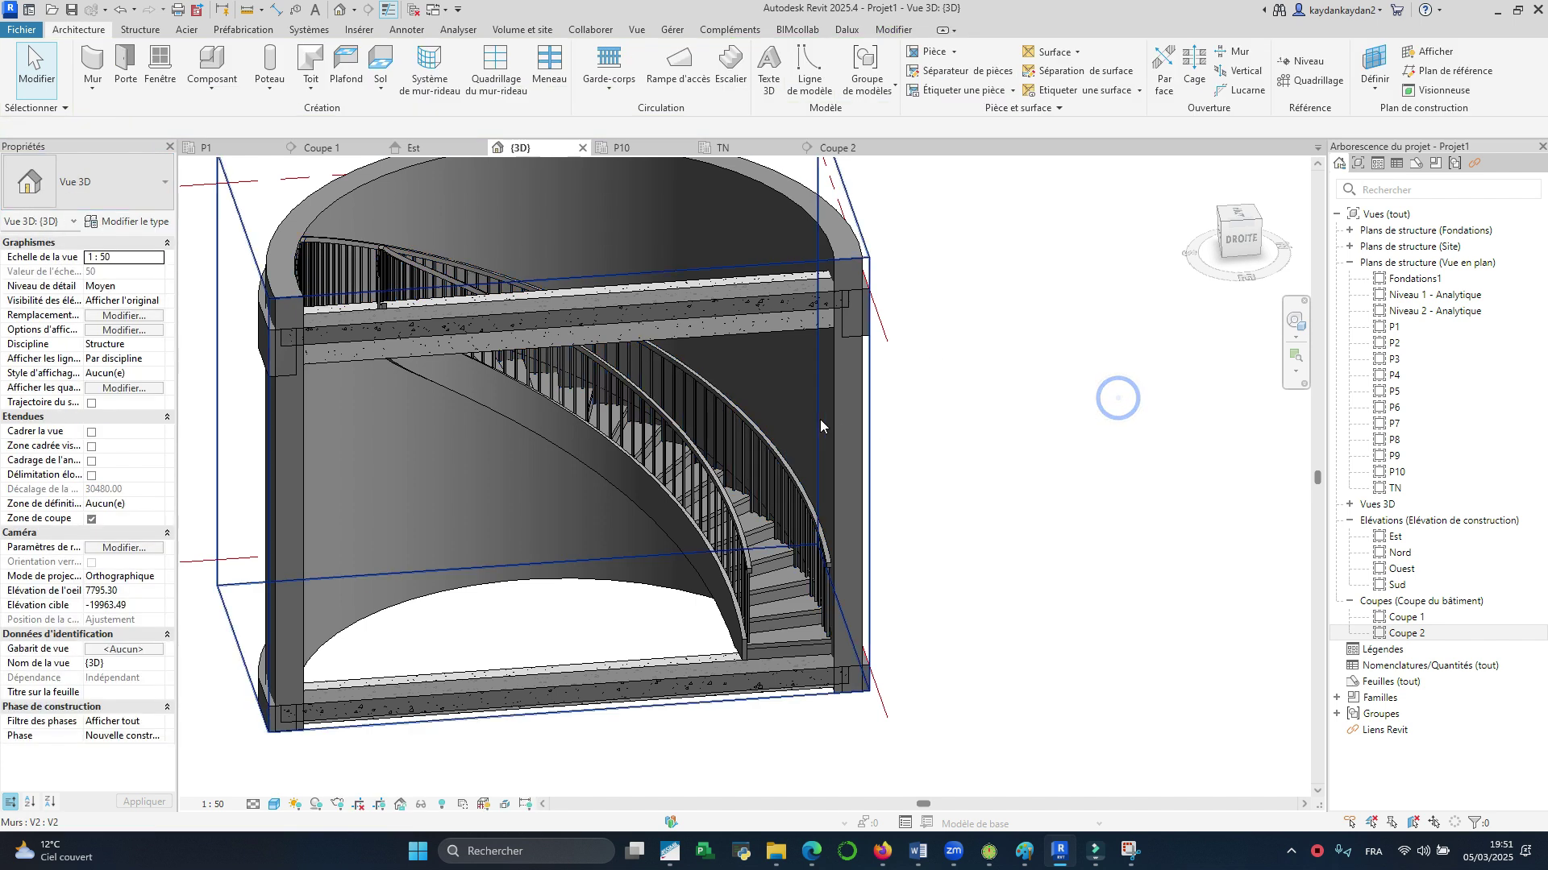
Step: Delete the stair's outer 900mm railing along the tower wall in the 3D view
click(727, 390)
click(167, 225)
click(593, 221)
click(593, 223)
click(900, 188)
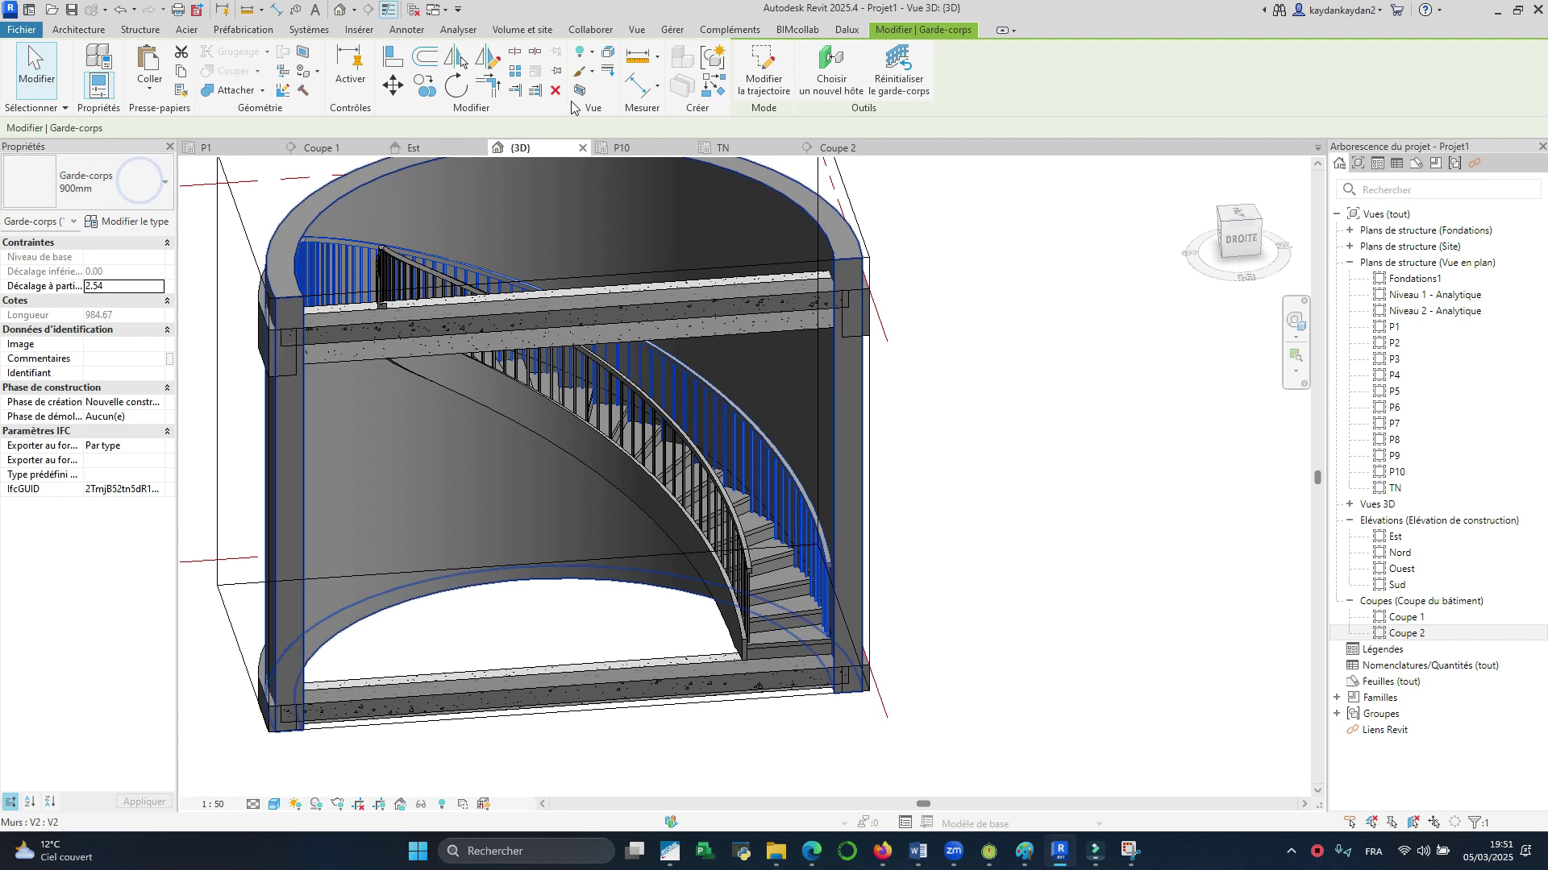
key(Escape)
shift+middle_drag(881, 345, 990, 359)
scroll(978, 472, up, 2)
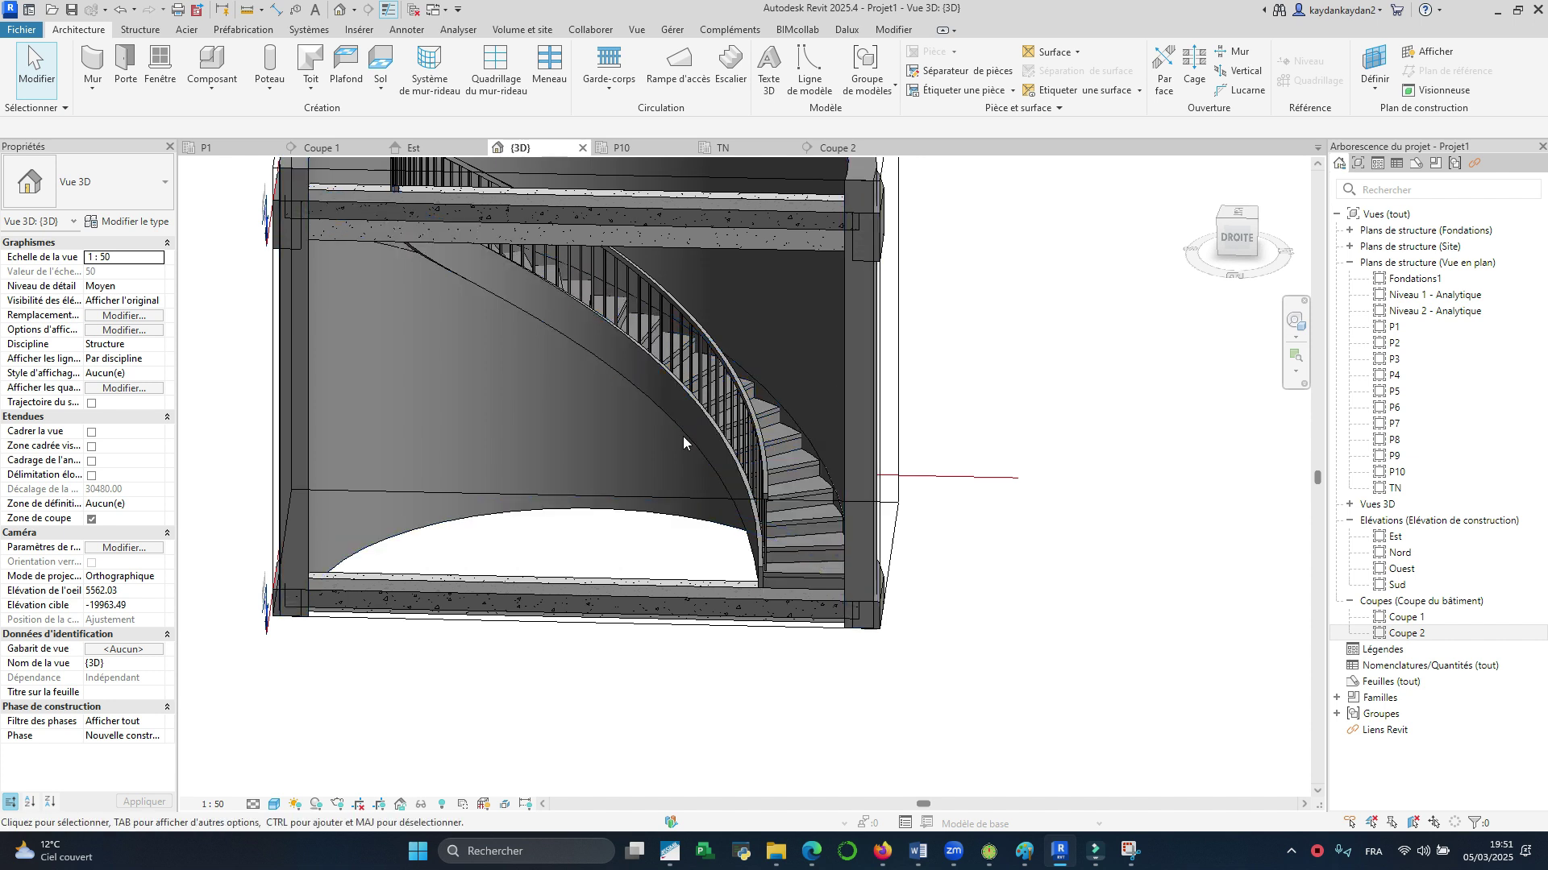
scroll(683, 437, down, 3)
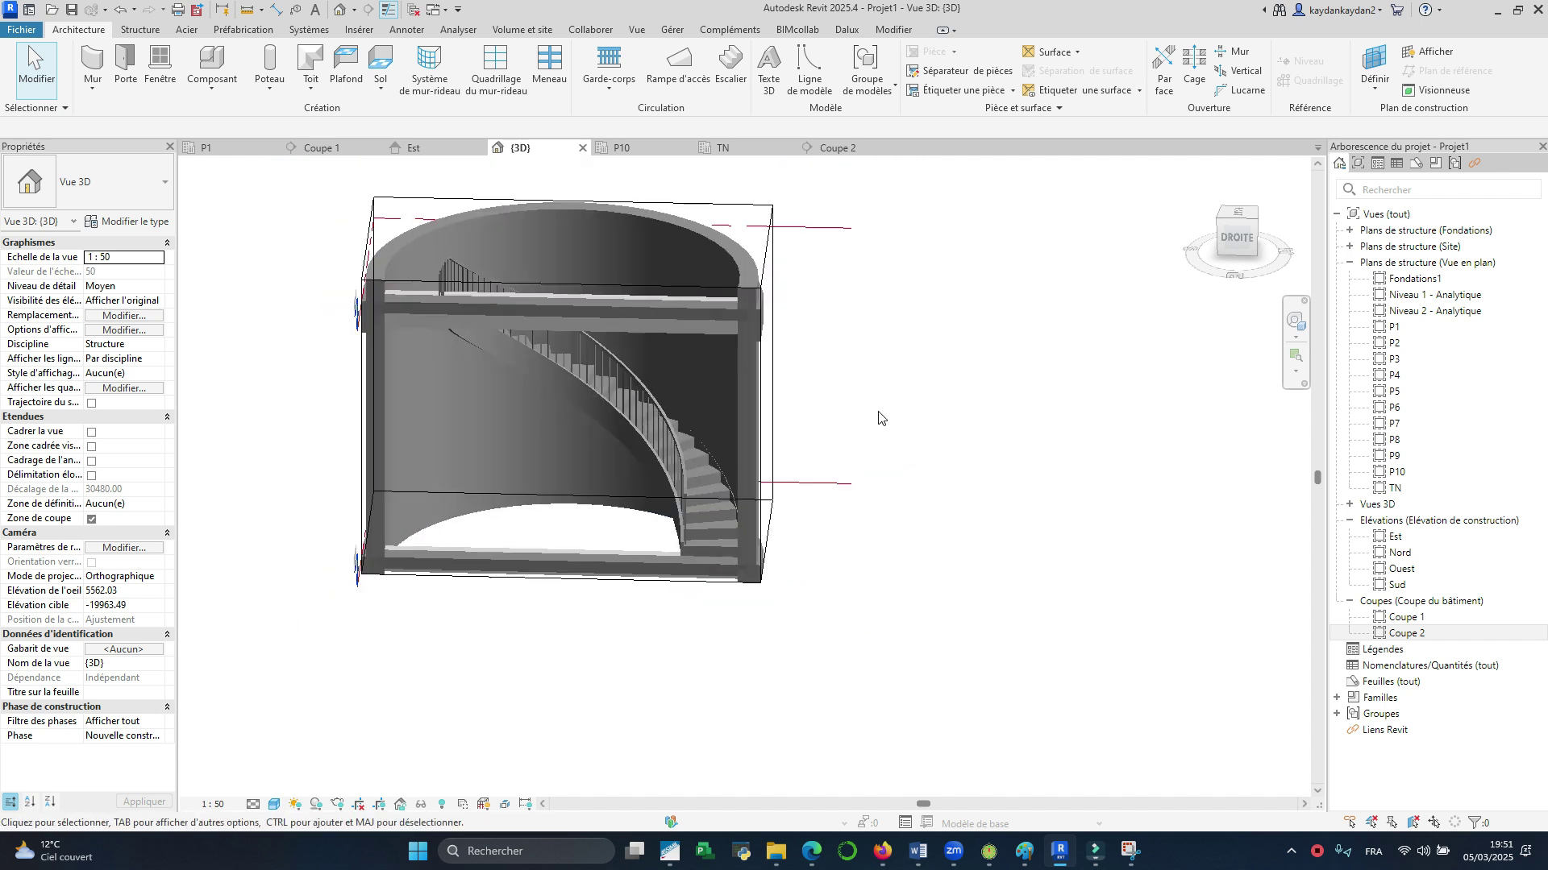
Step: Select the stair between P1 and P2 on the COUPE G-G drawing in the Coupe 1 section view
click(321, 148)
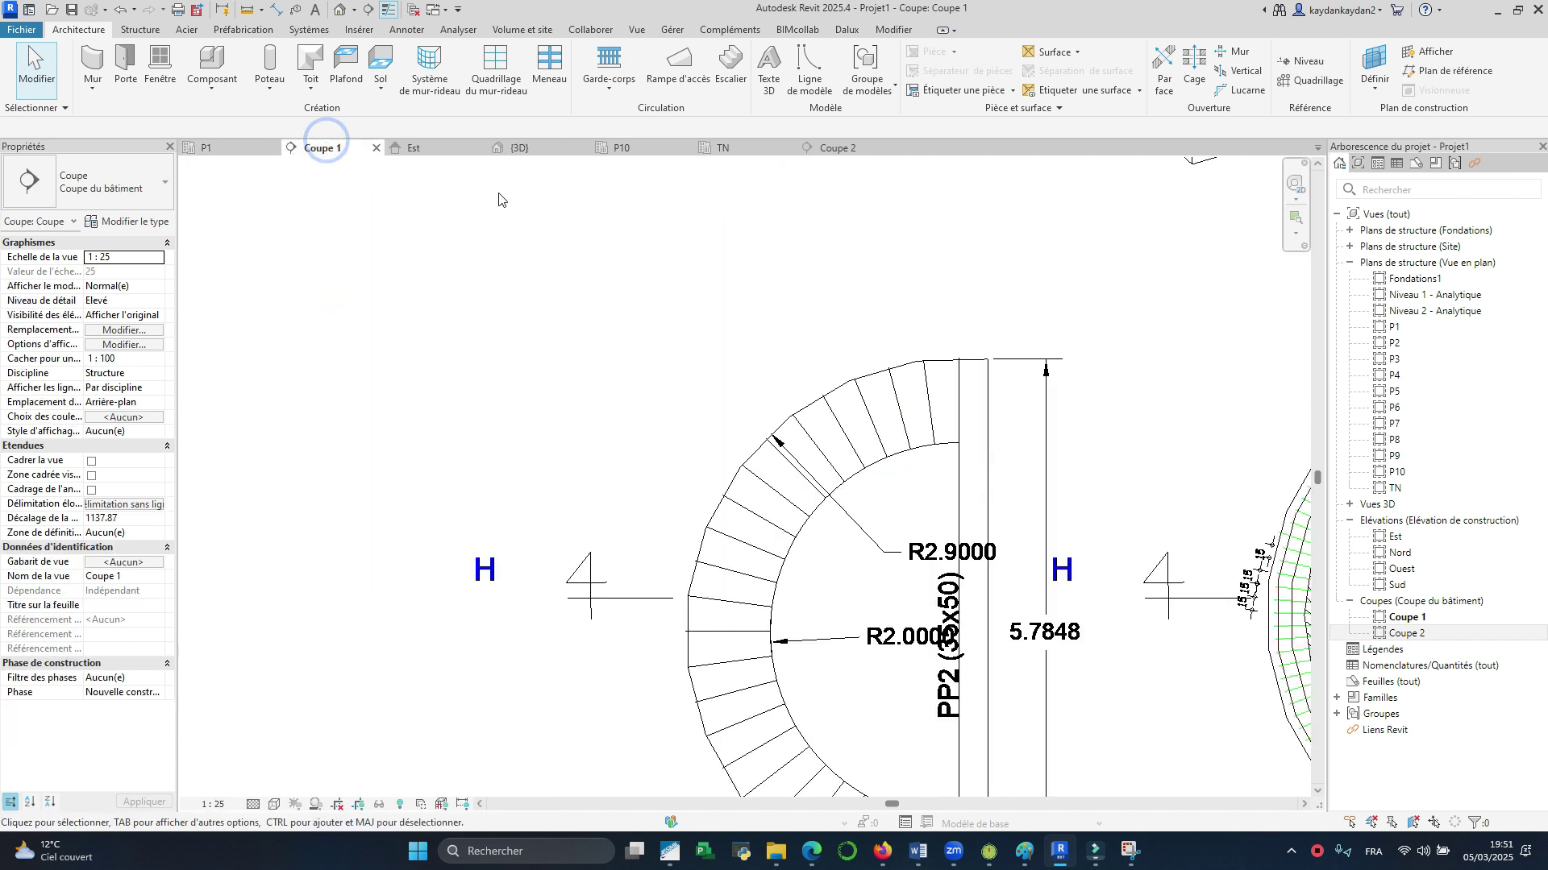
scroll(578, 348, down, 6)
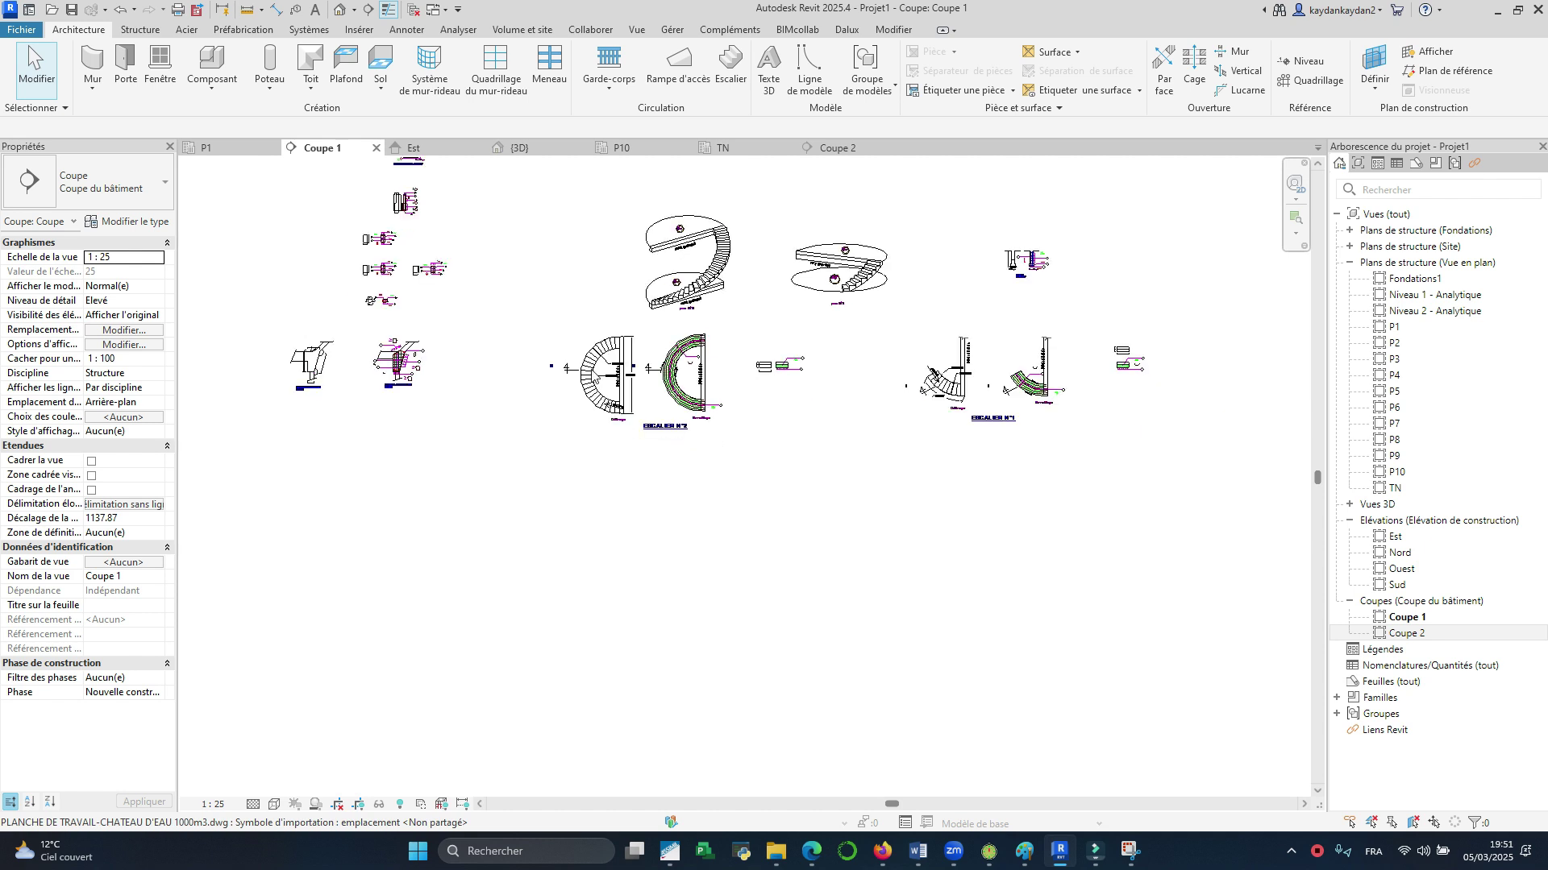
scroll(579, 349, down, 8)
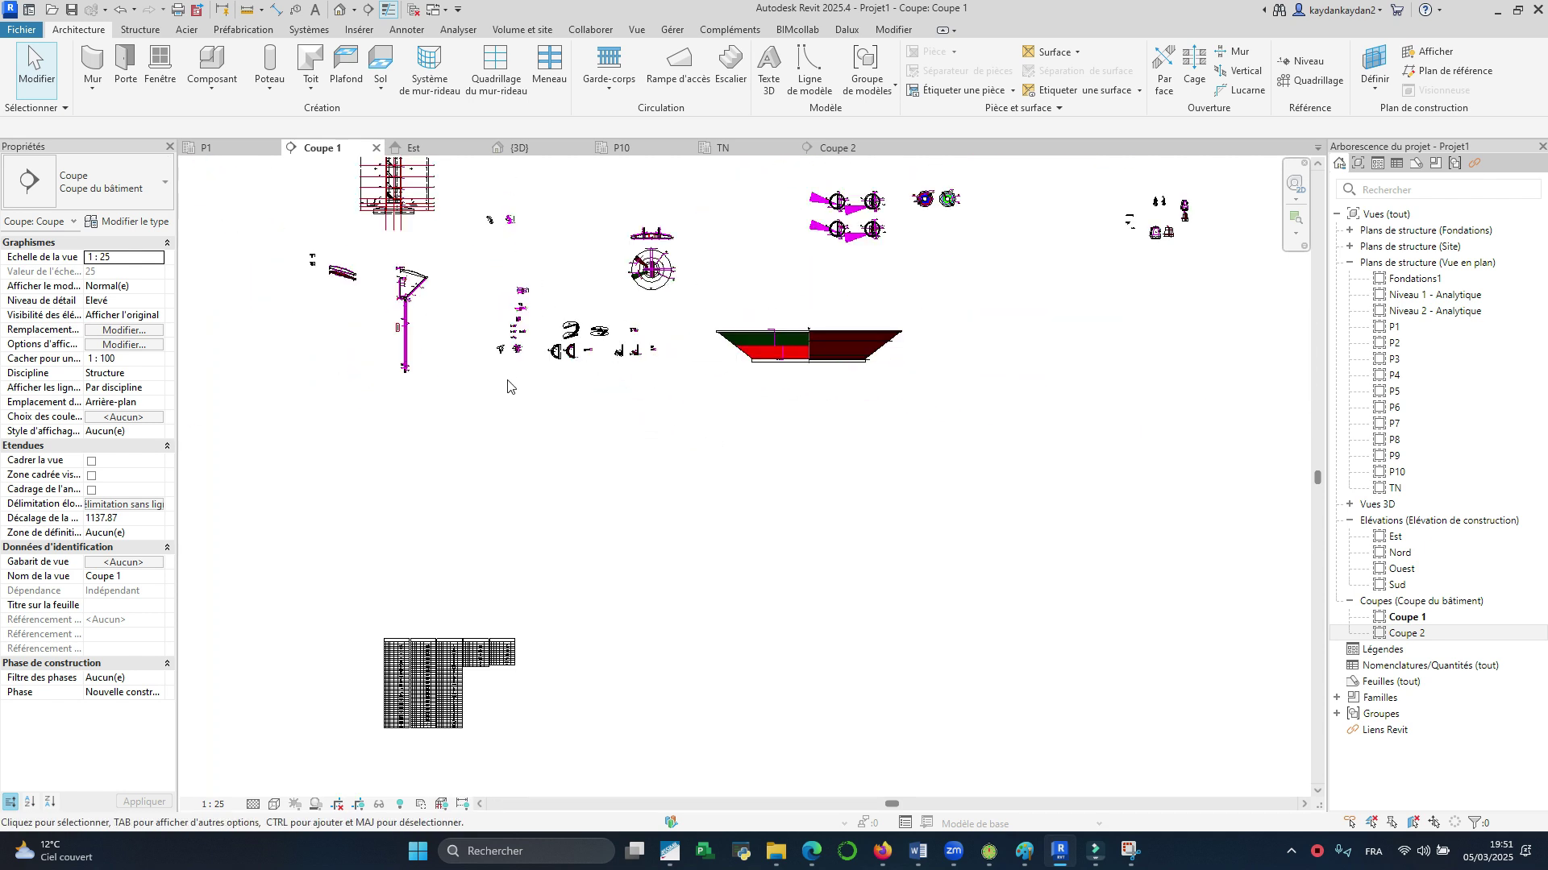
scroll(439, 239, up, 10)
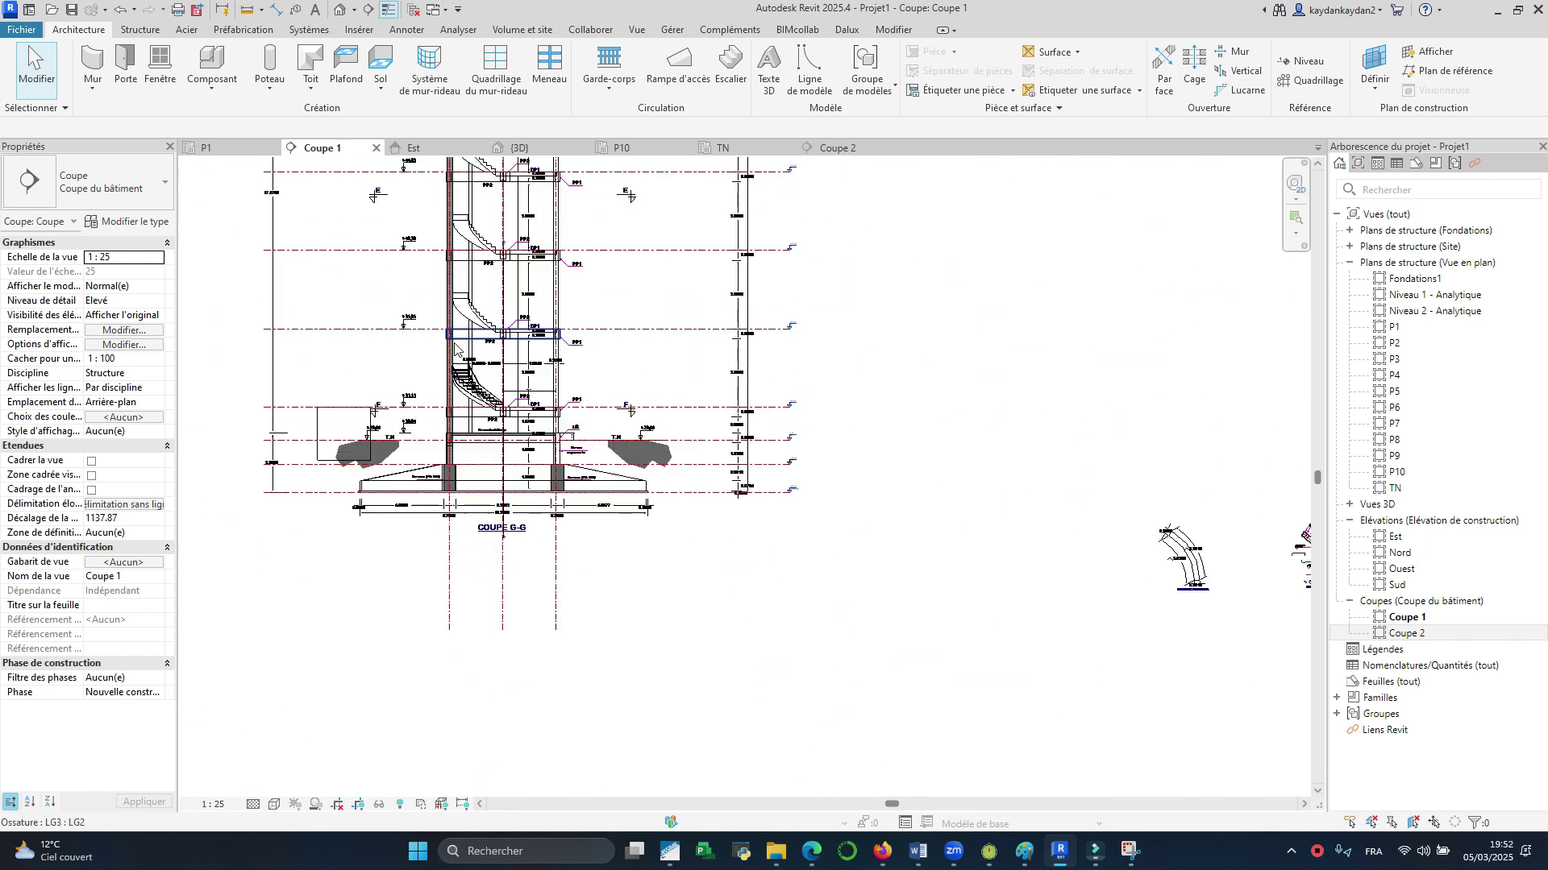
scroll(568, 411, up, 4)
scroll(568, 411, down, 3)
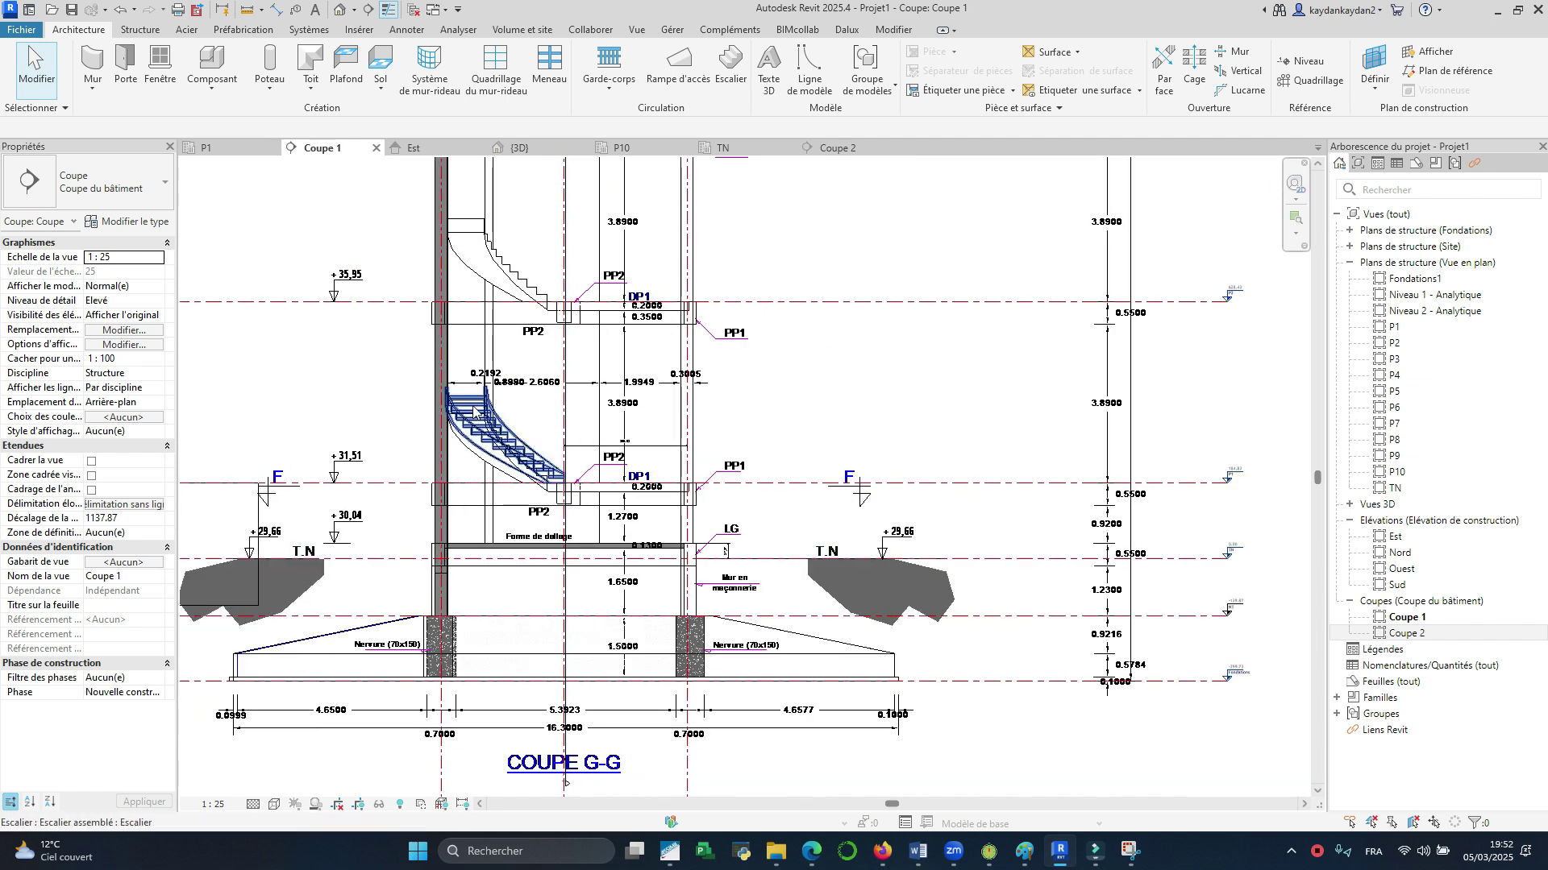
click(473, 414)
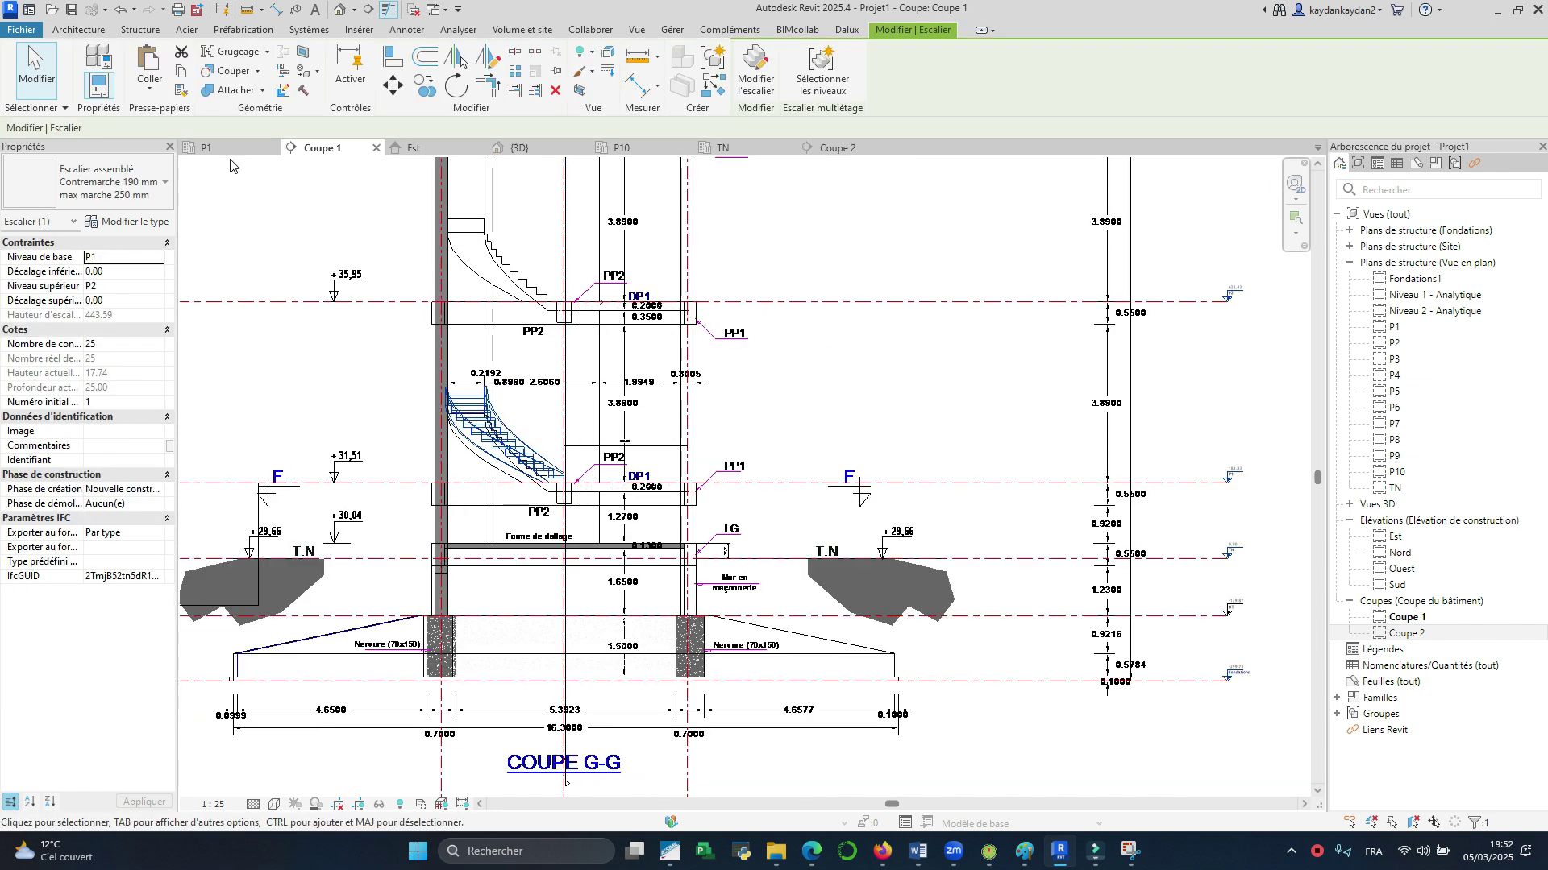
Step: Examine the upper levels of the tower in section G-G to see which storeys have the same stair
scroll(548, 468, down, 2)
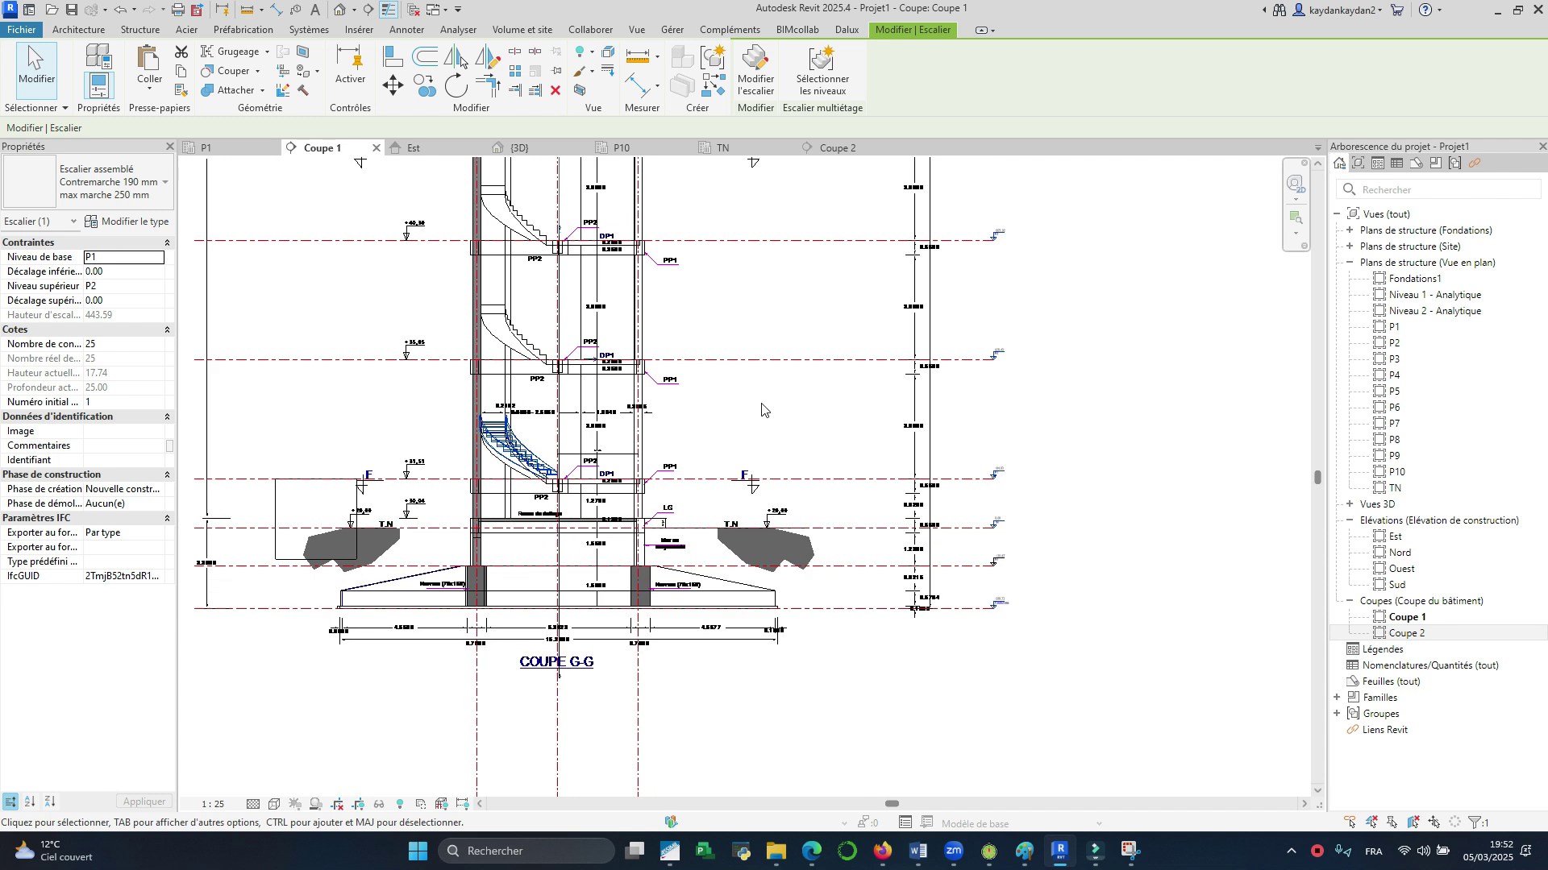
scroll(887, 370, up, 4)
scroll(967, 338, down, 2)
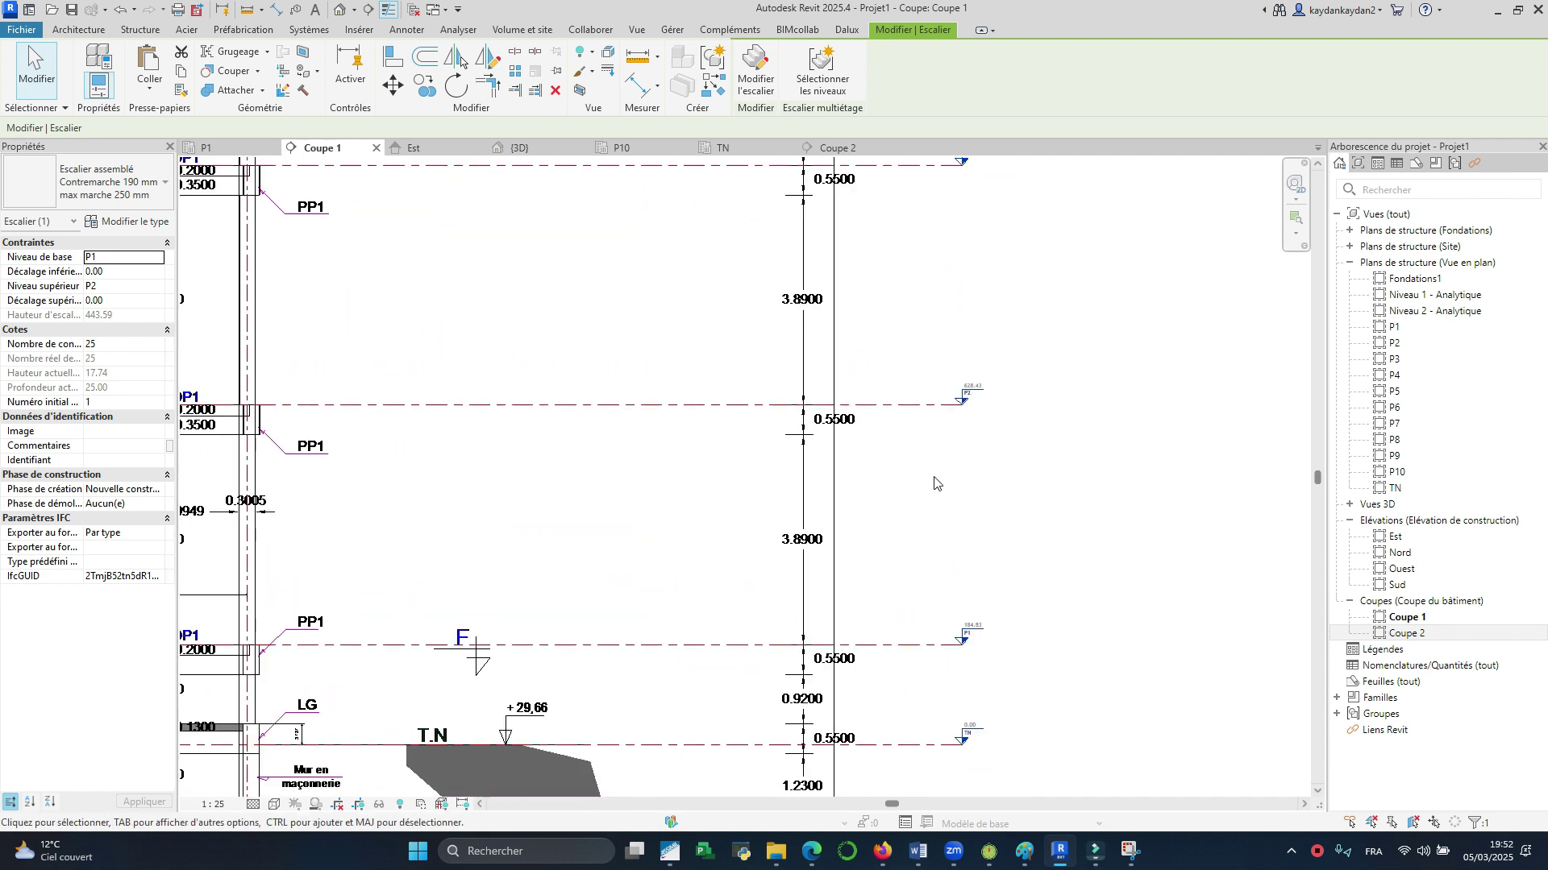
scroll(901, 359, down, 3)
scroll(887, 266, up, 2)
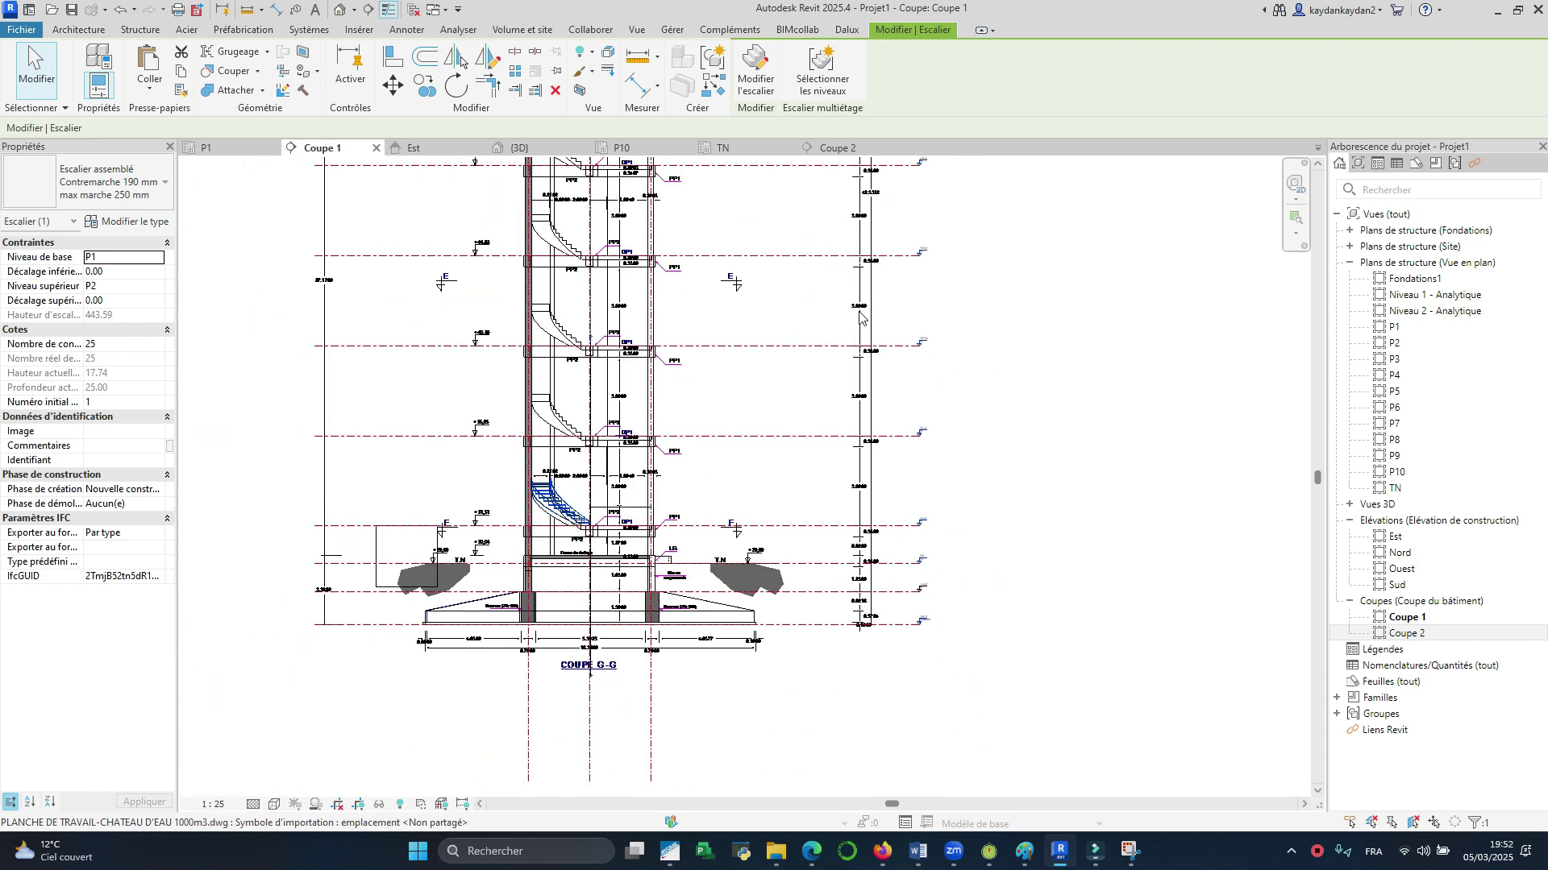
scroll(878, 332, down, 1)
scroll(882, 319, up, 4)
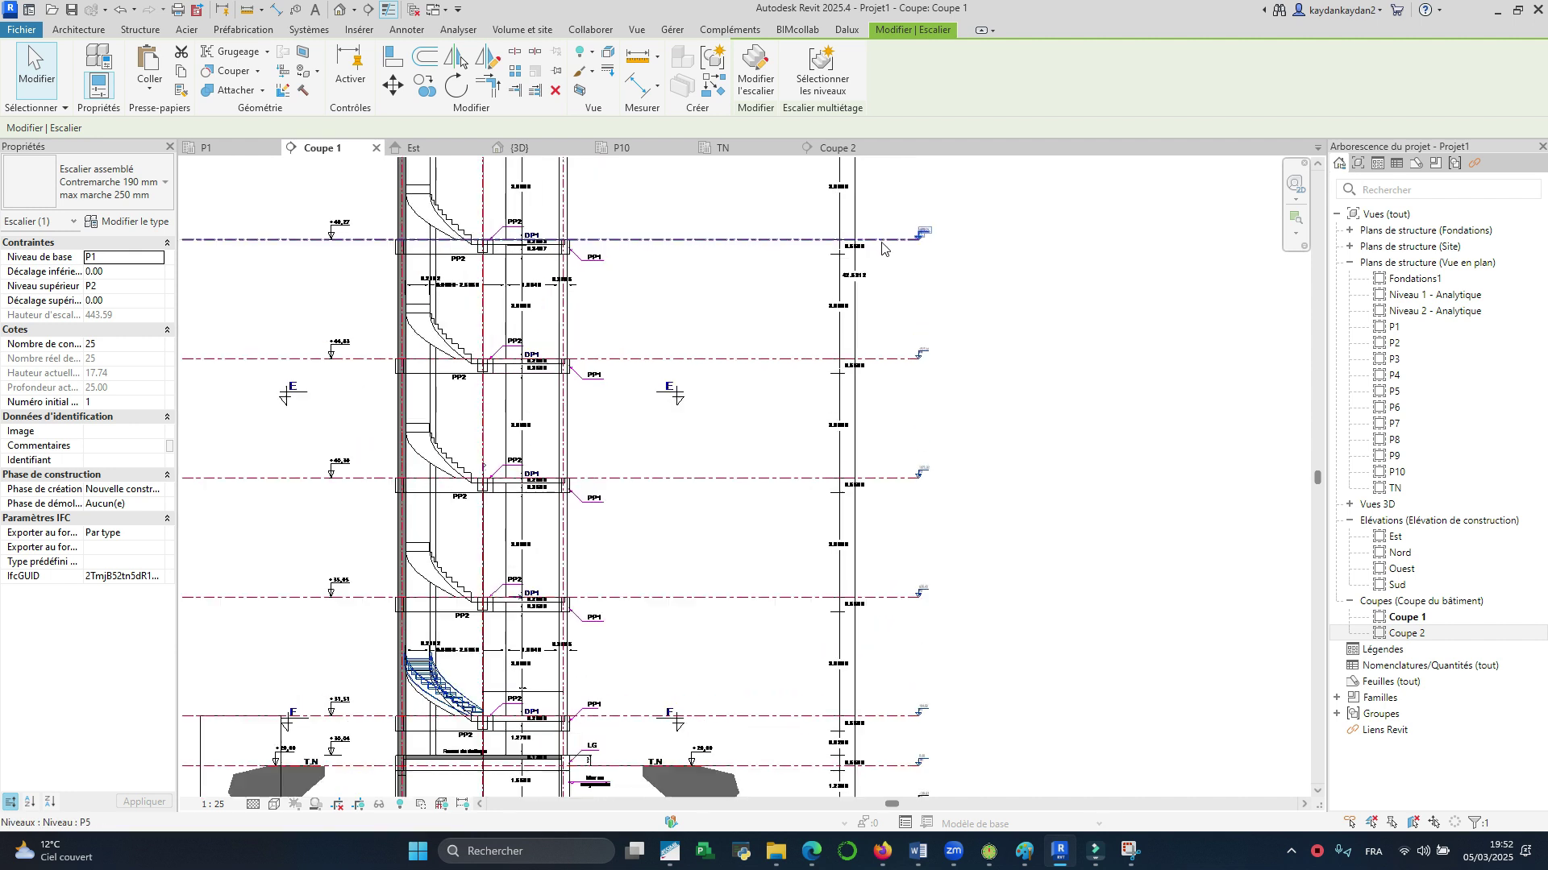
scroll(885, 309, down, 4)
scroll(597, 318, up, 2)
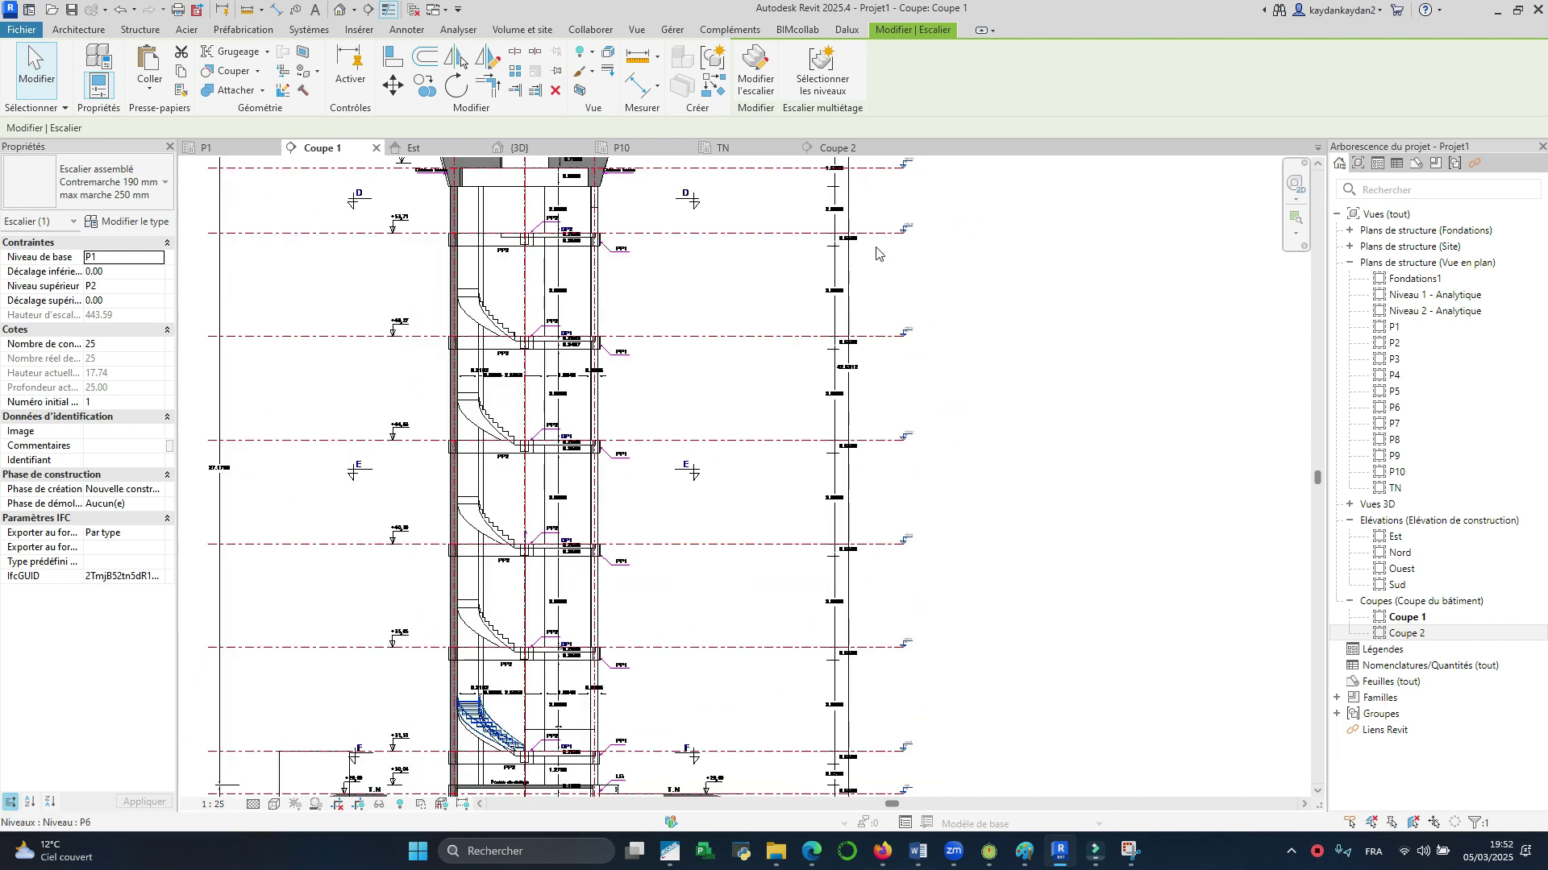
Step: Copy the selected stair and paste it aligned to levels P2, P3, P4 and P5
click(177, 72)
click(154, 91)
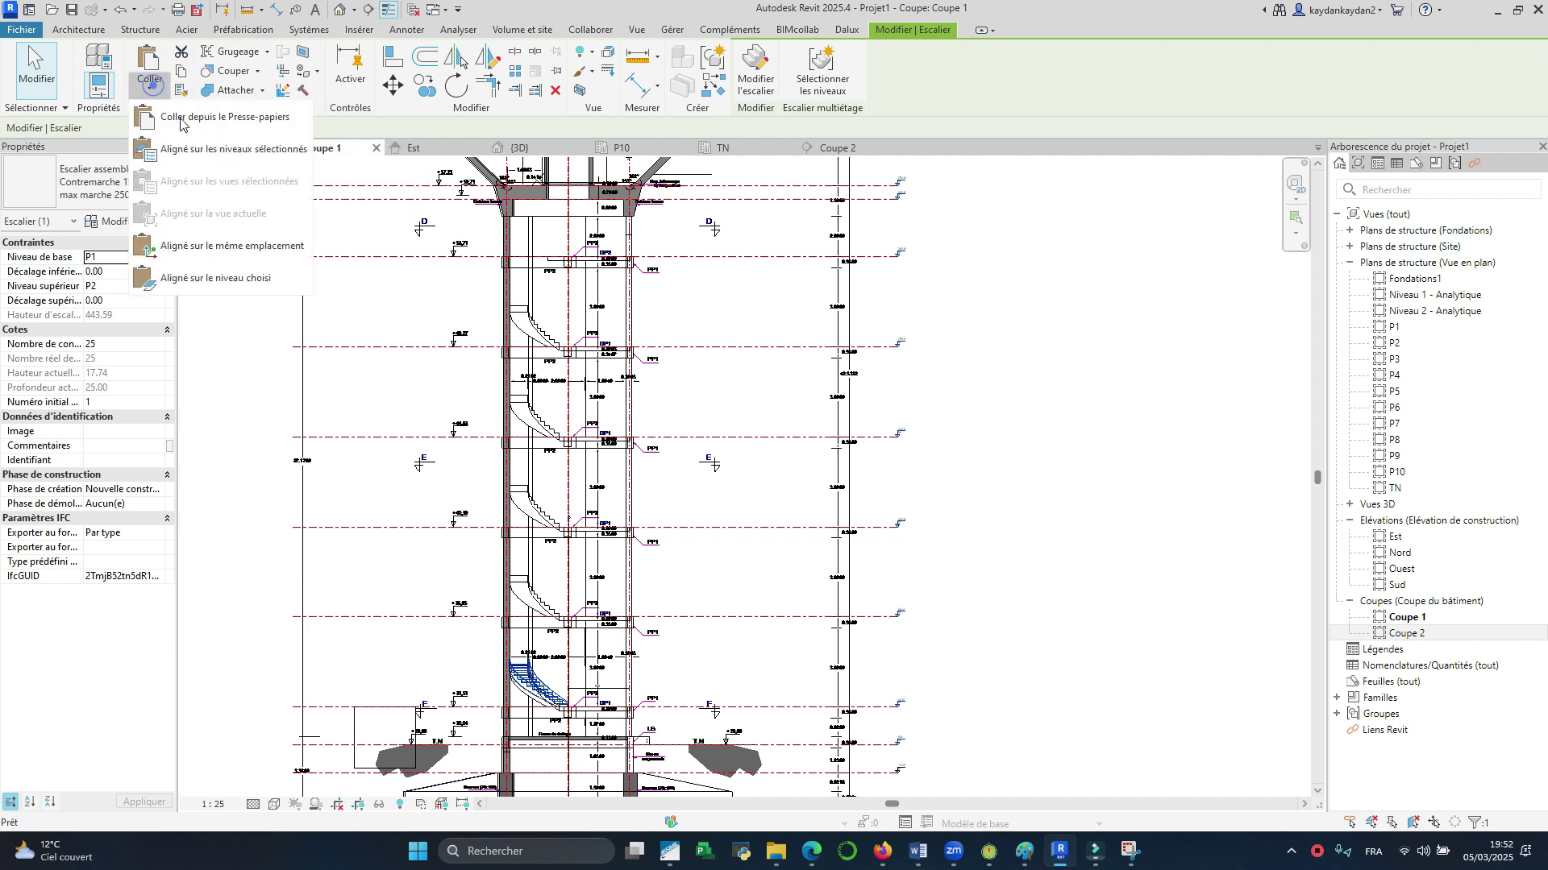
click(208, 153)
click(502, 322)
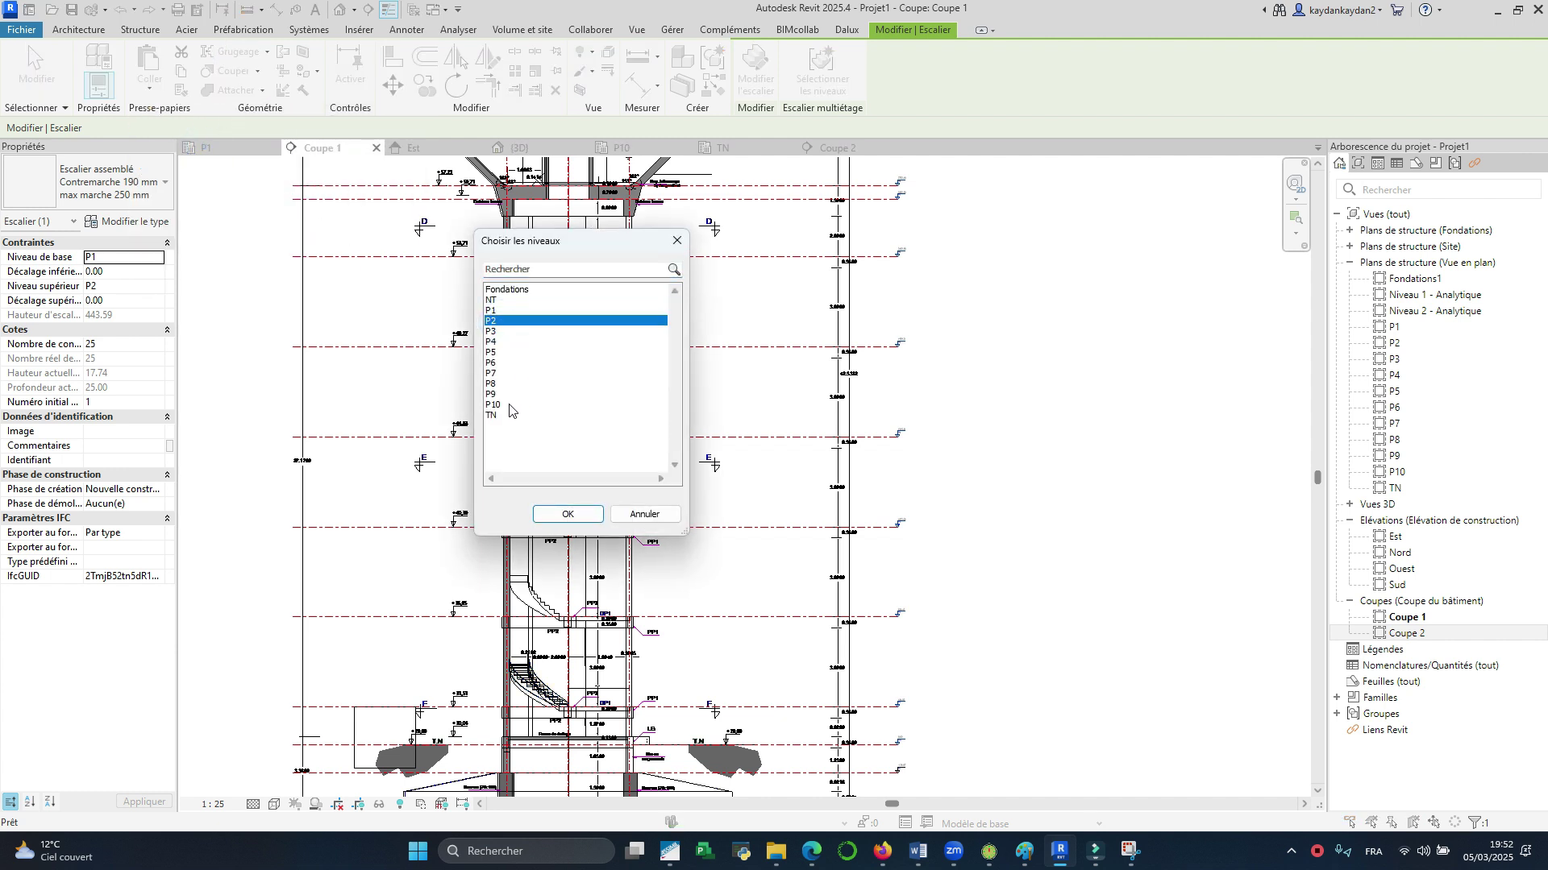
shift+click(493, 353)
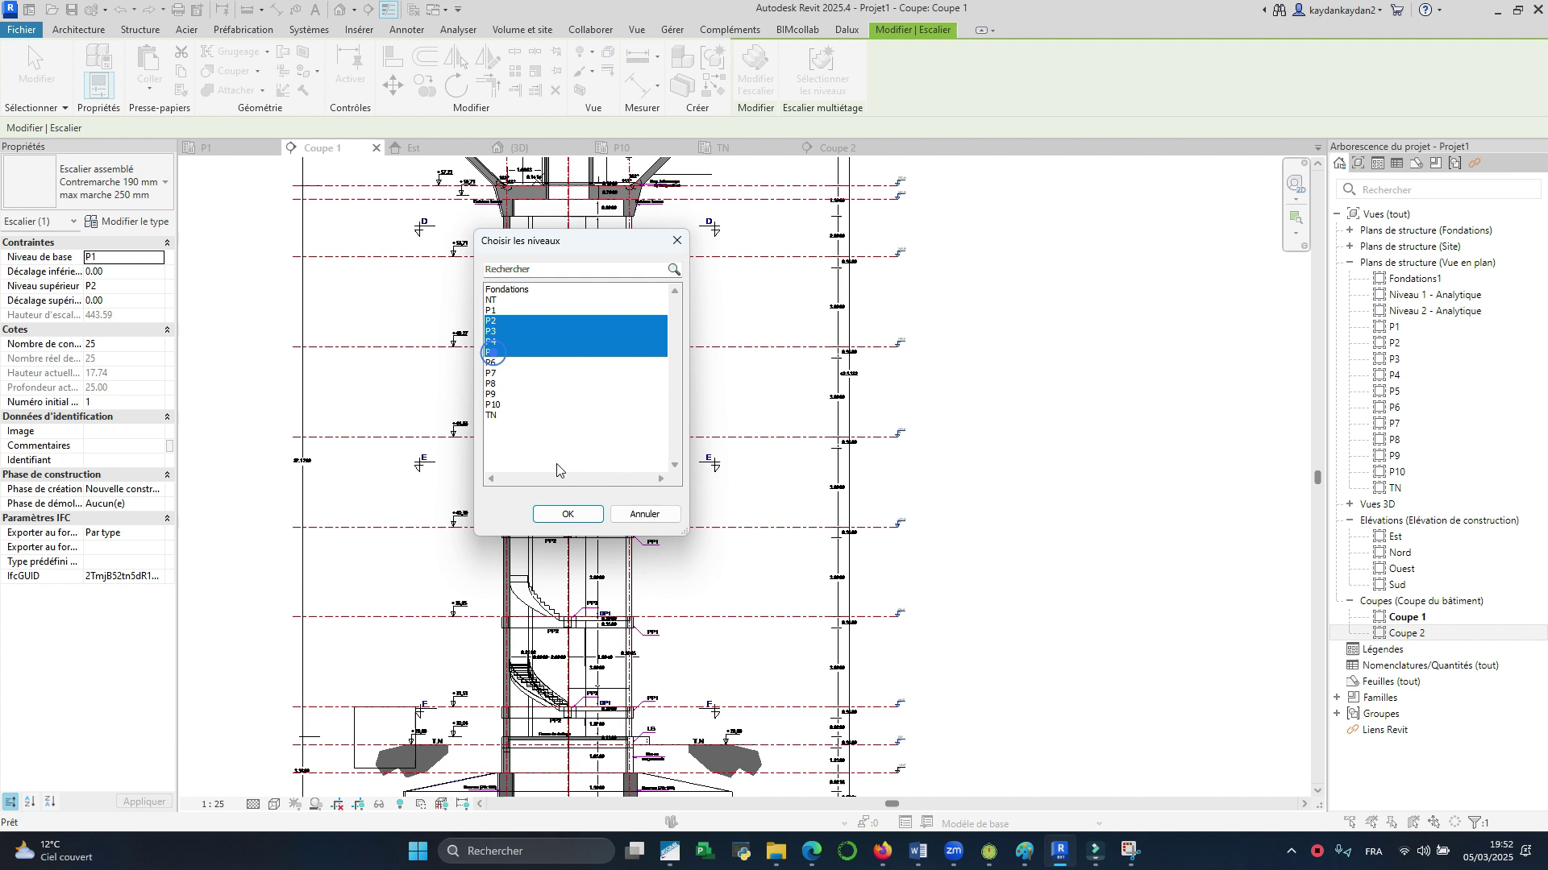
click(567, 515)
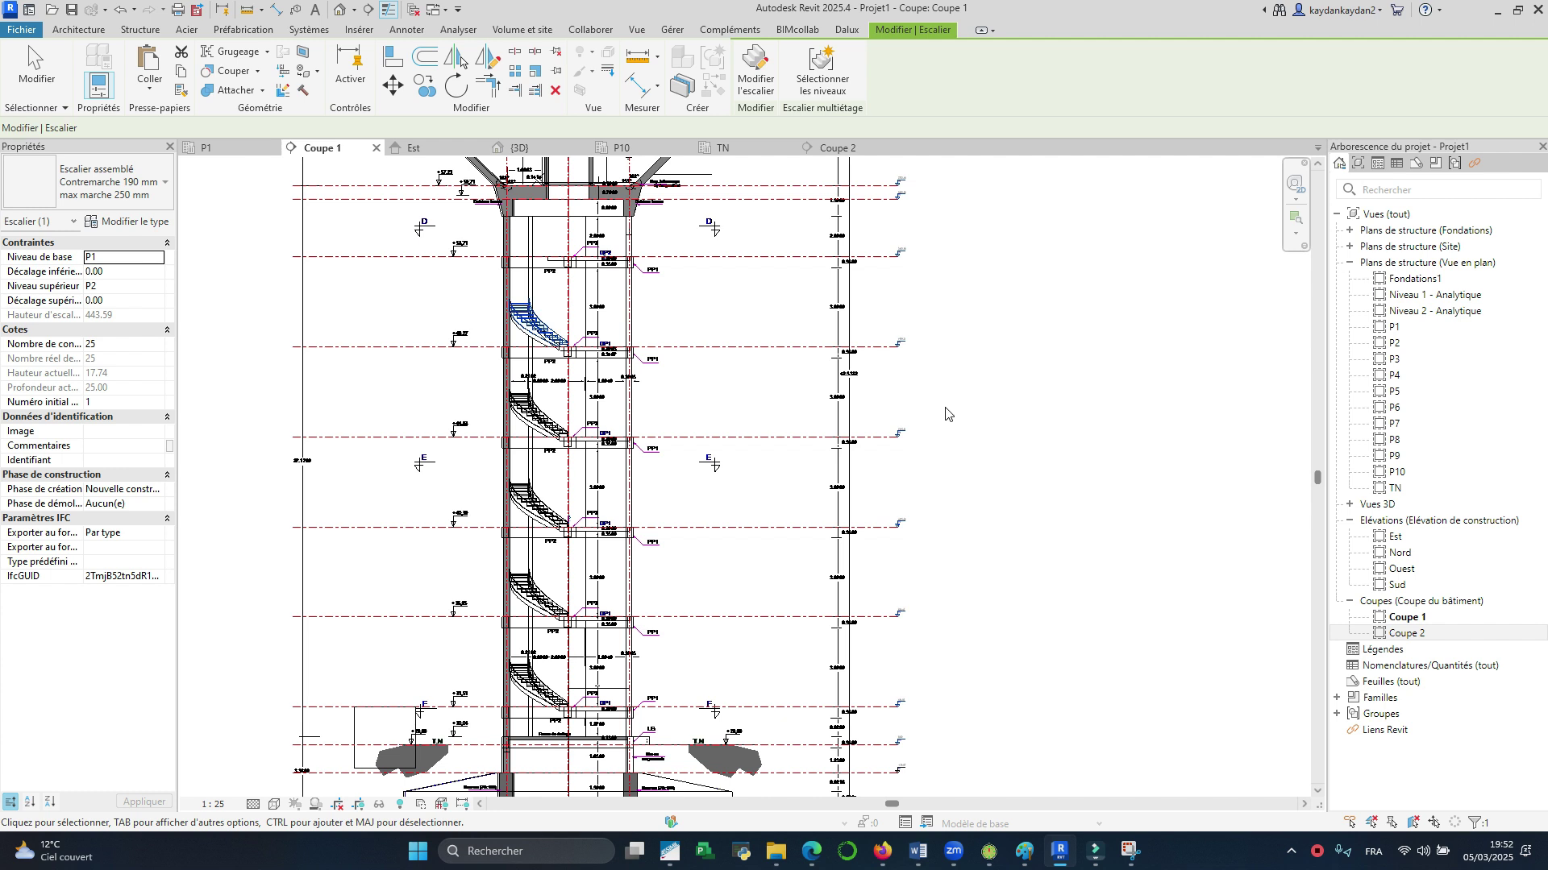
scroll(870, 332, down, 3)
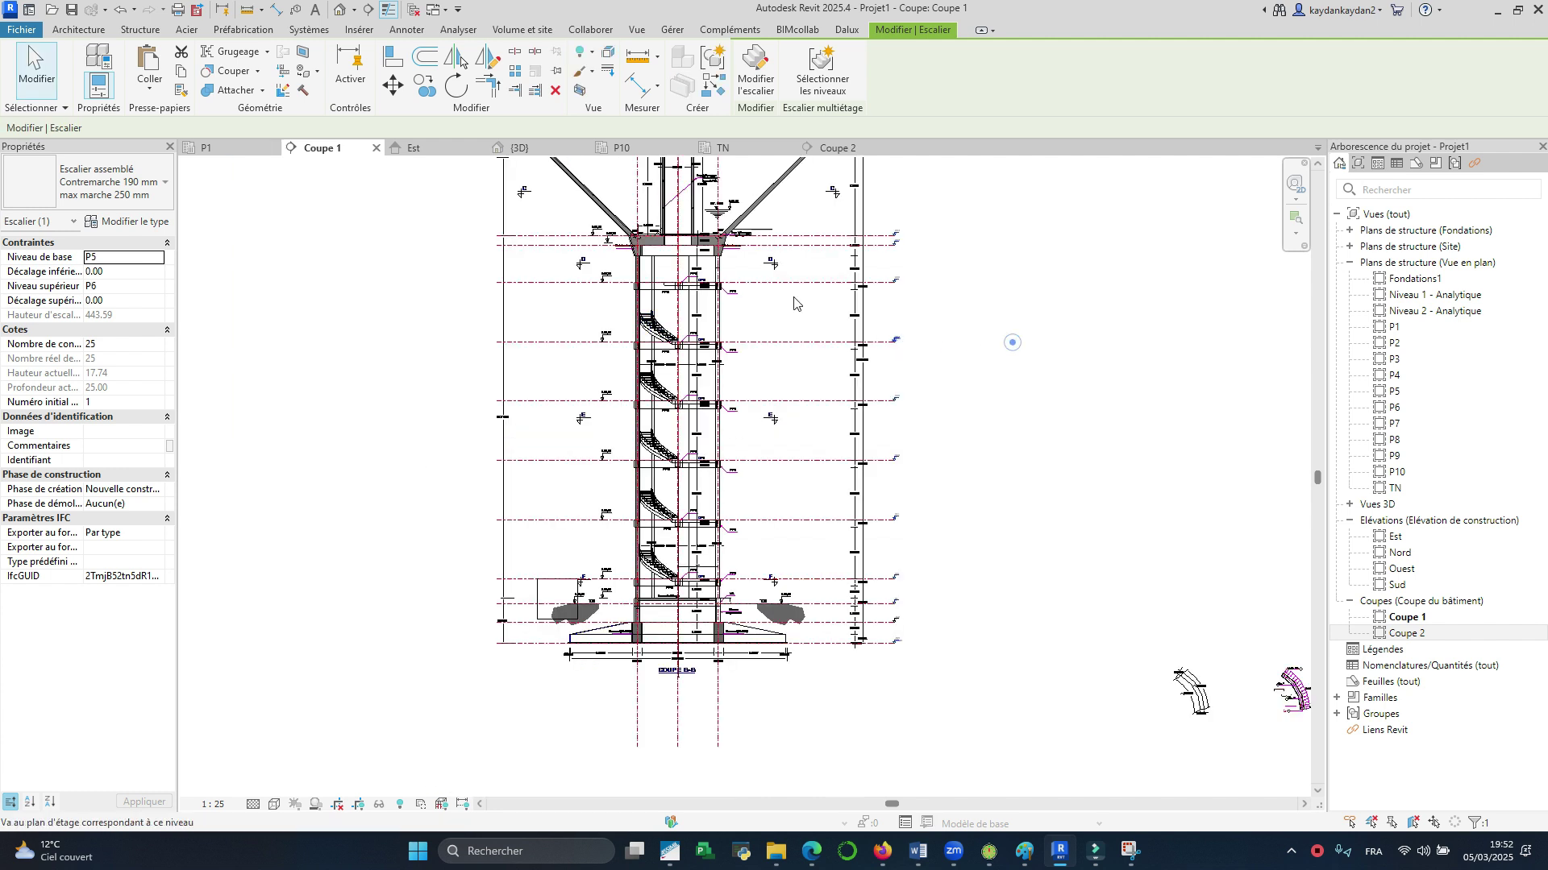
click(1002, 346)
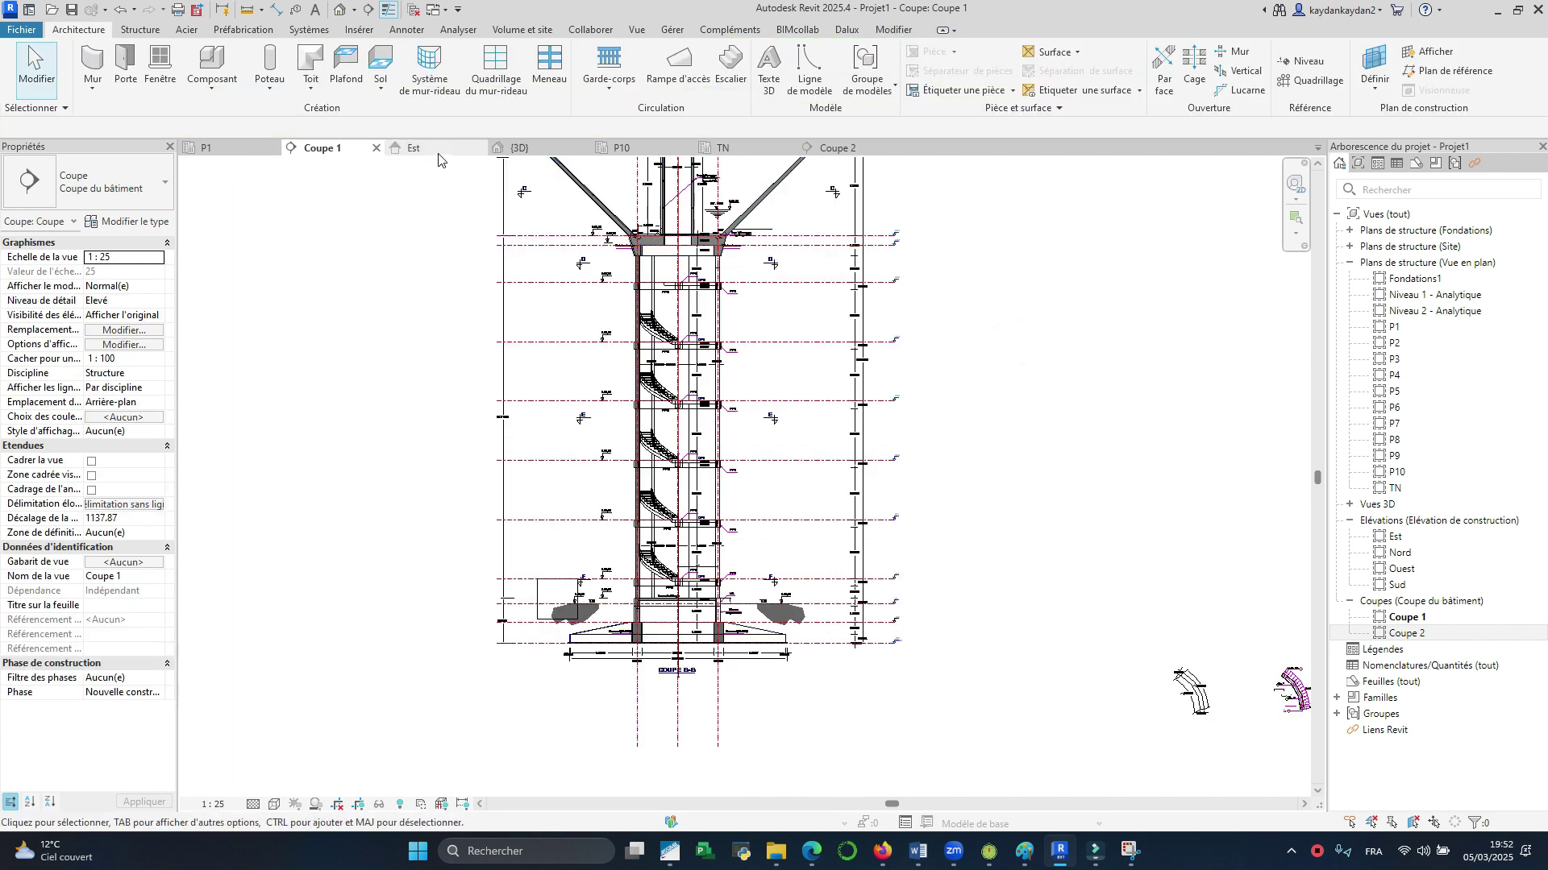
Step: Extend the 3D view's section box upward over several storeys of the tower shaft to include the copied stairs
click(243, 147)
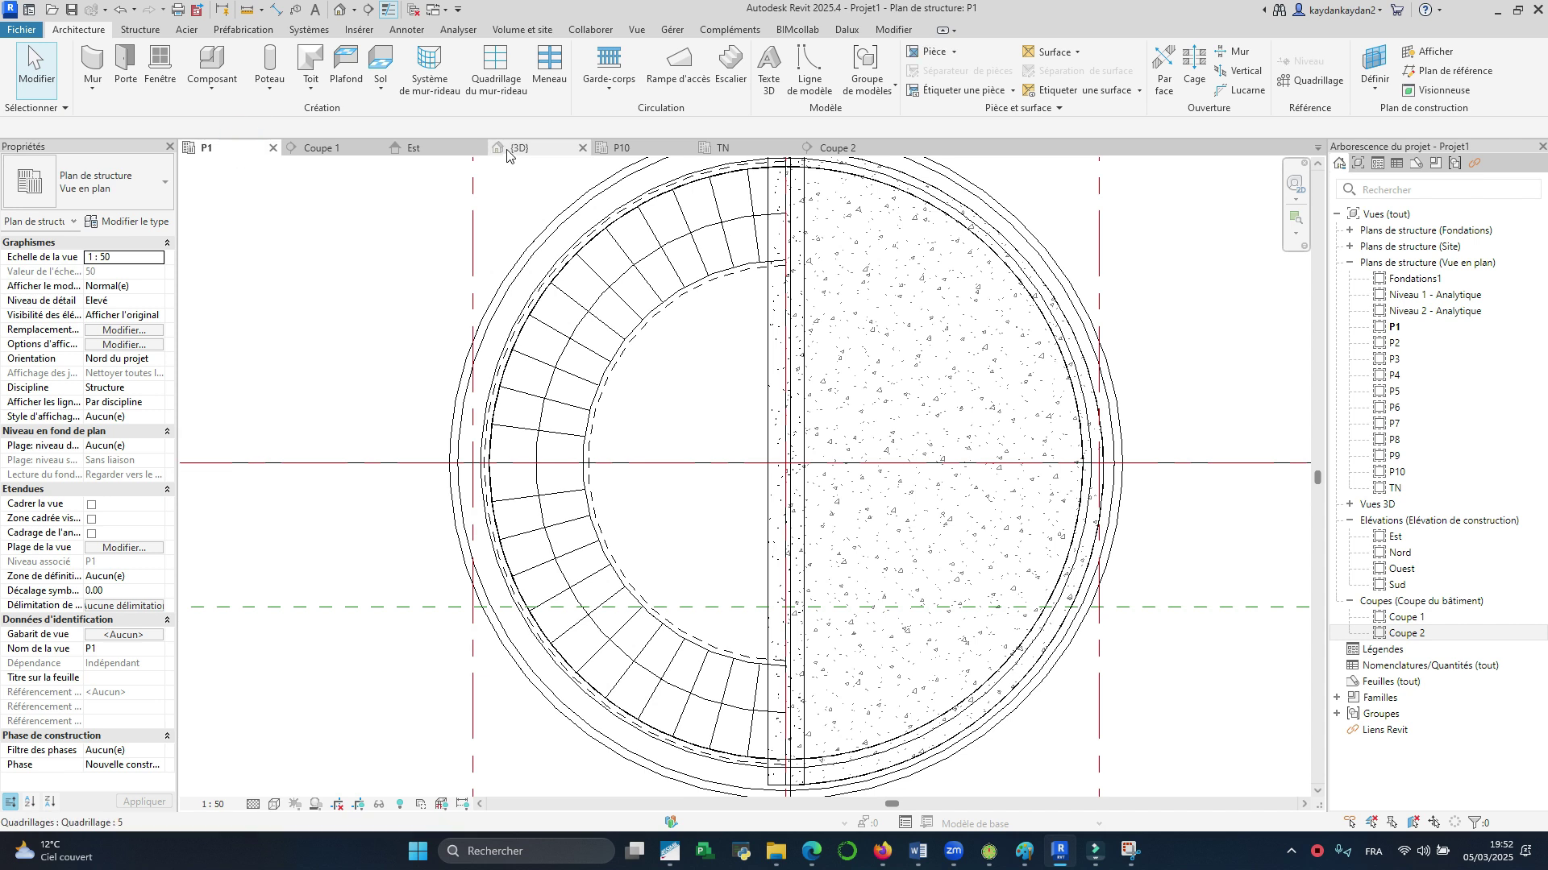
click(513, 150)
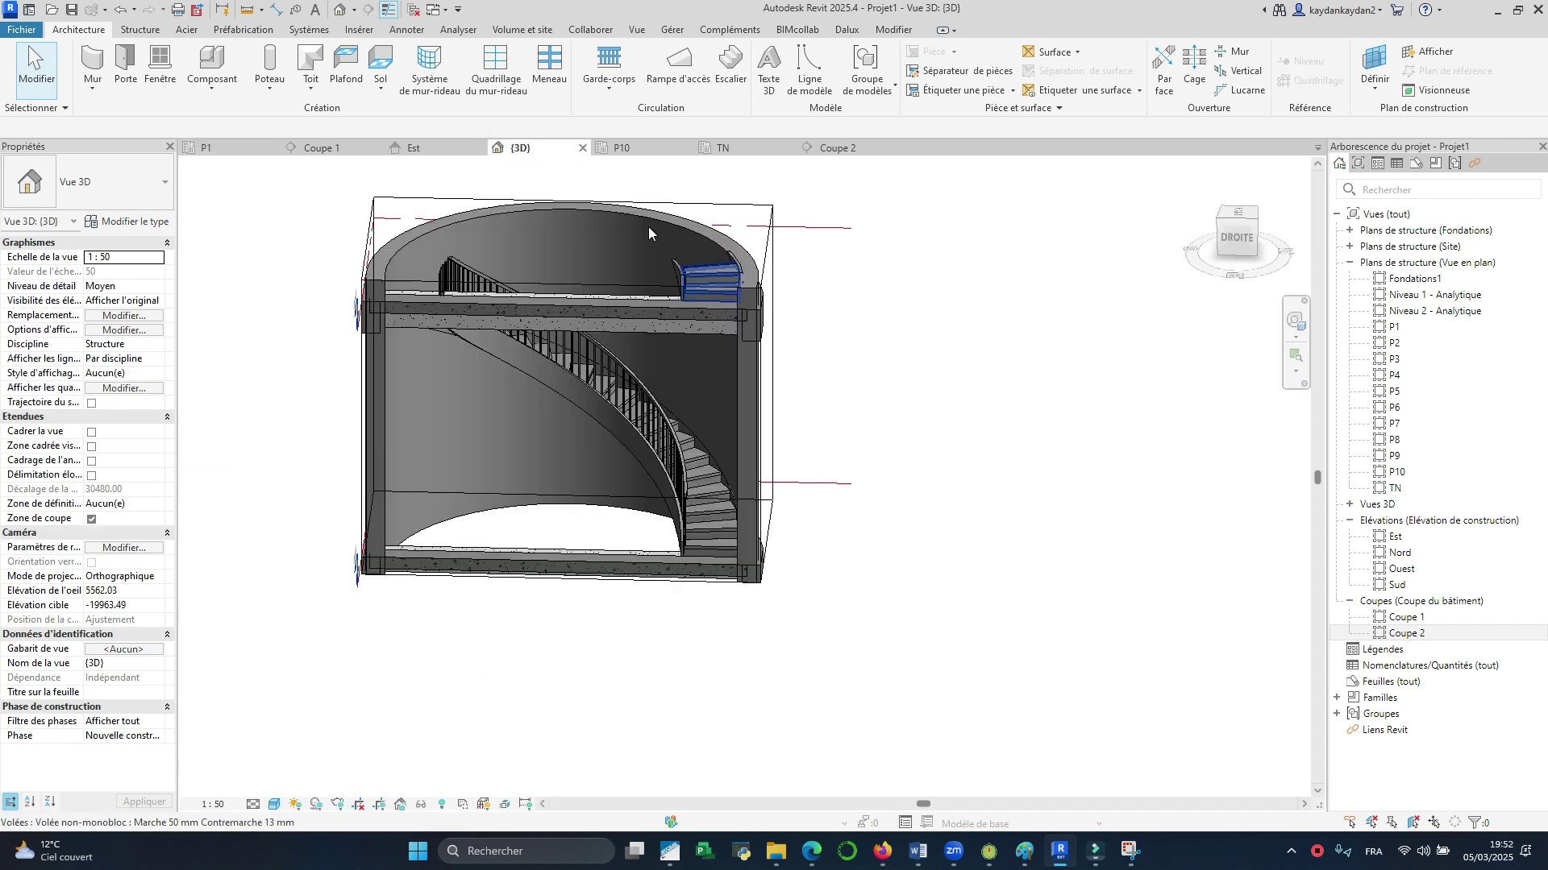
scroll(648, 234, down, 5)
shift+middle_drag(795, 477, 608, 390)
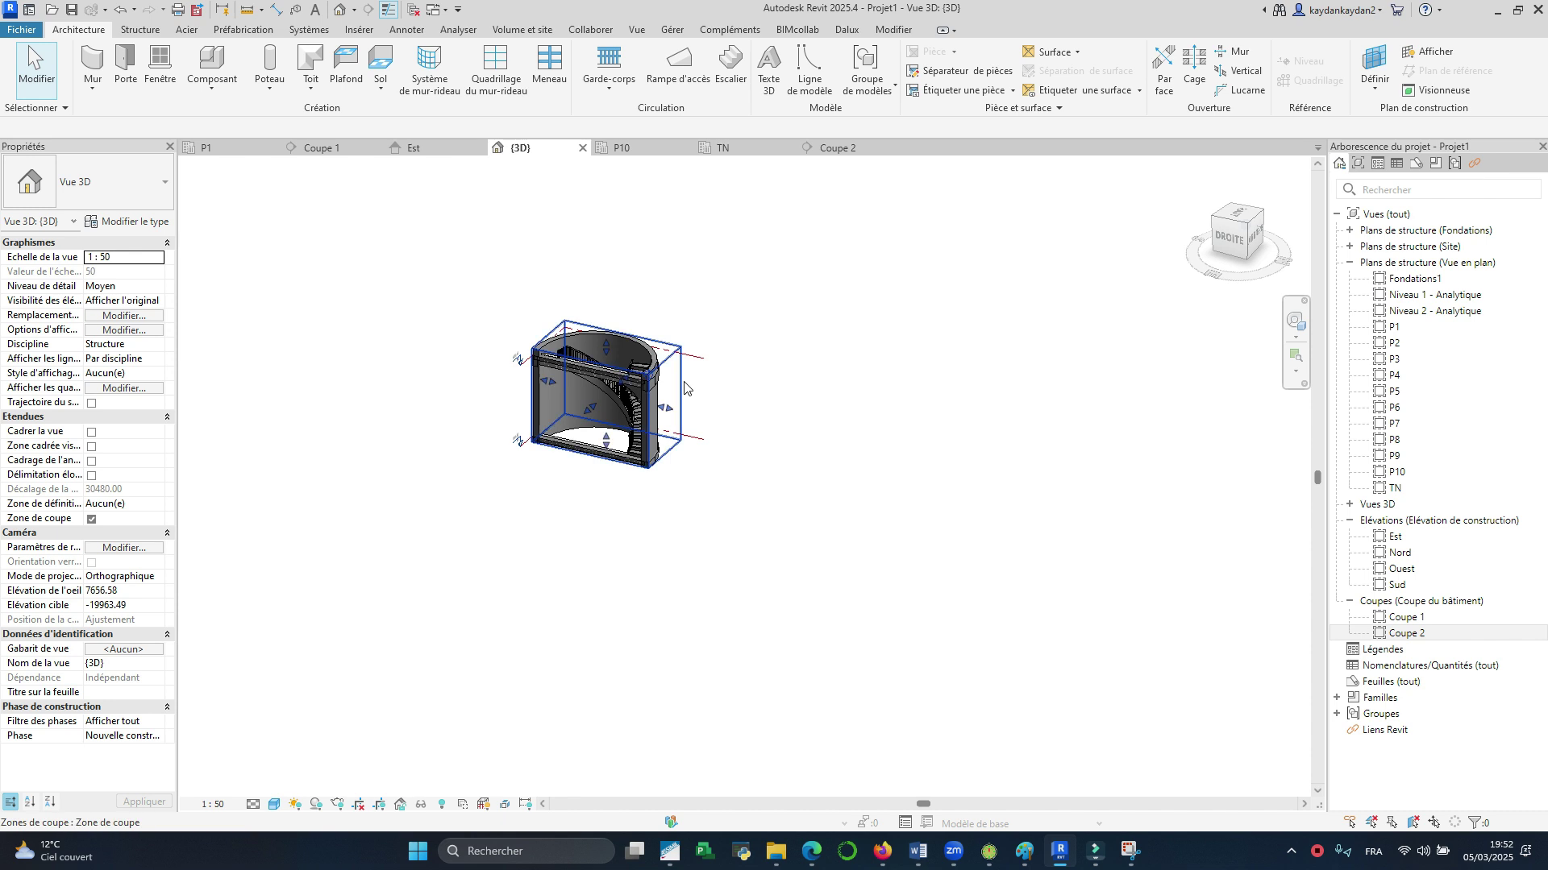
click(684, 389)
drag(607, 345, 632, 181)
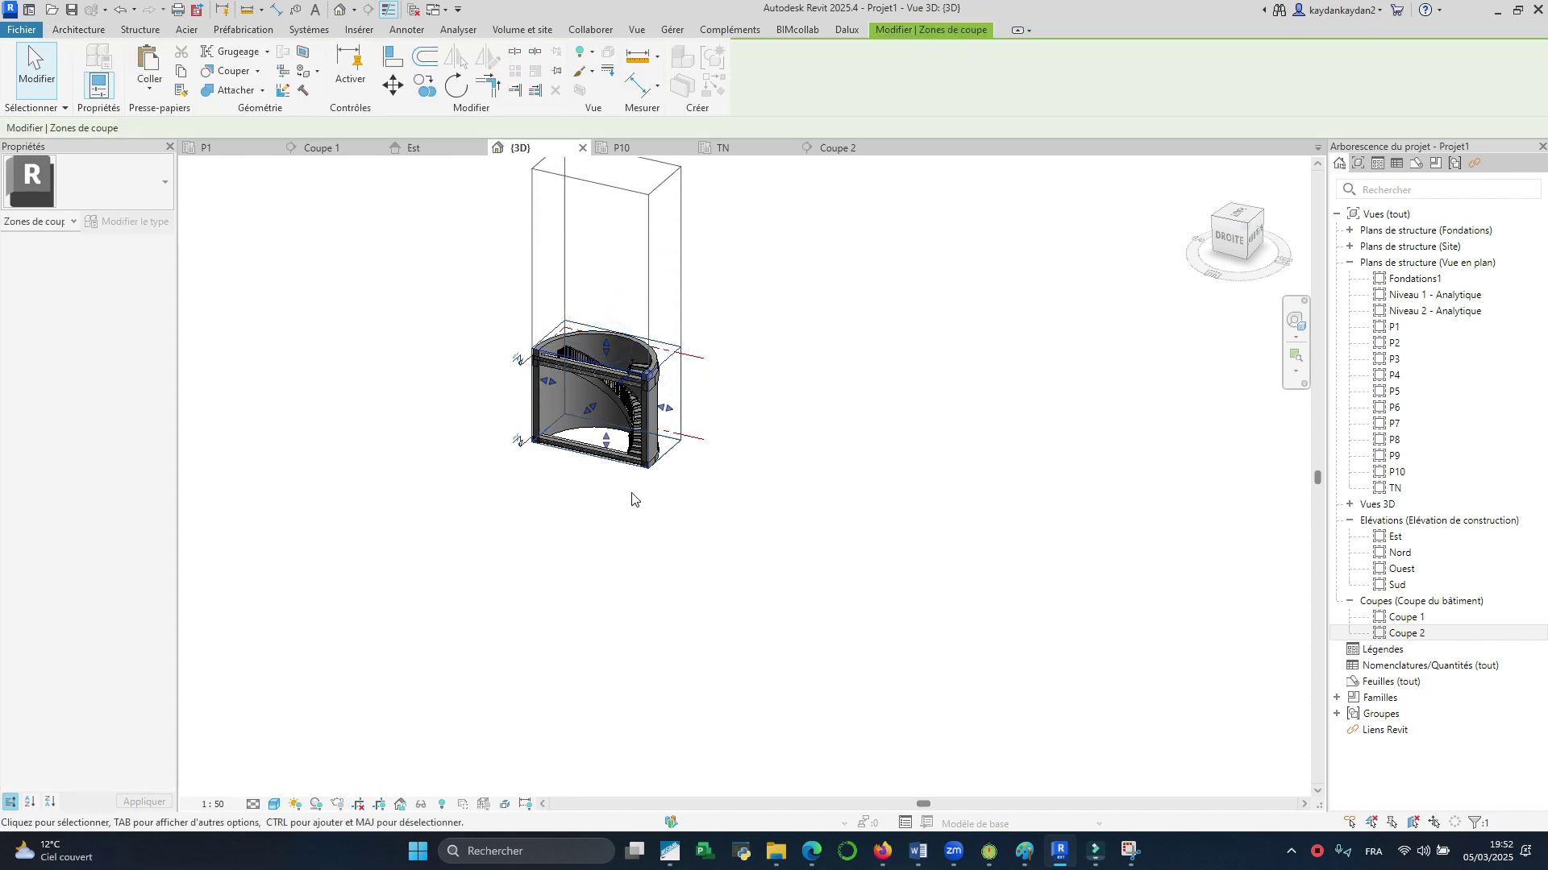
scroll(622, 504, down, 1)
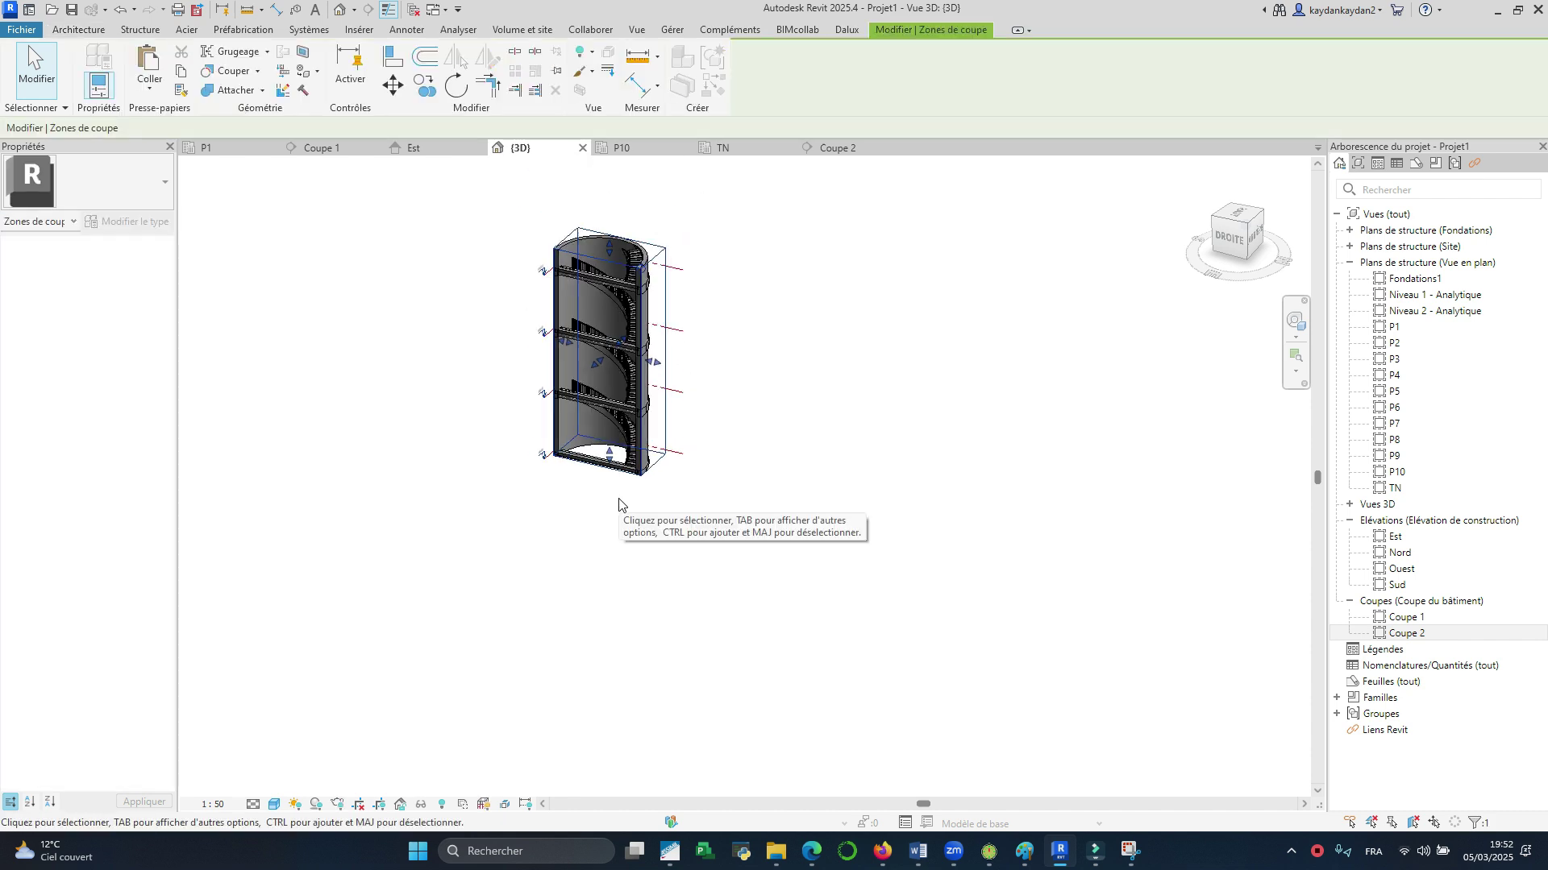
Step: Widen the section box around the tower's full circumference, raise its top further and deselect it
shift+middle_drag(623, 503, 527, 512)
drag(585, 371, 521, 391)
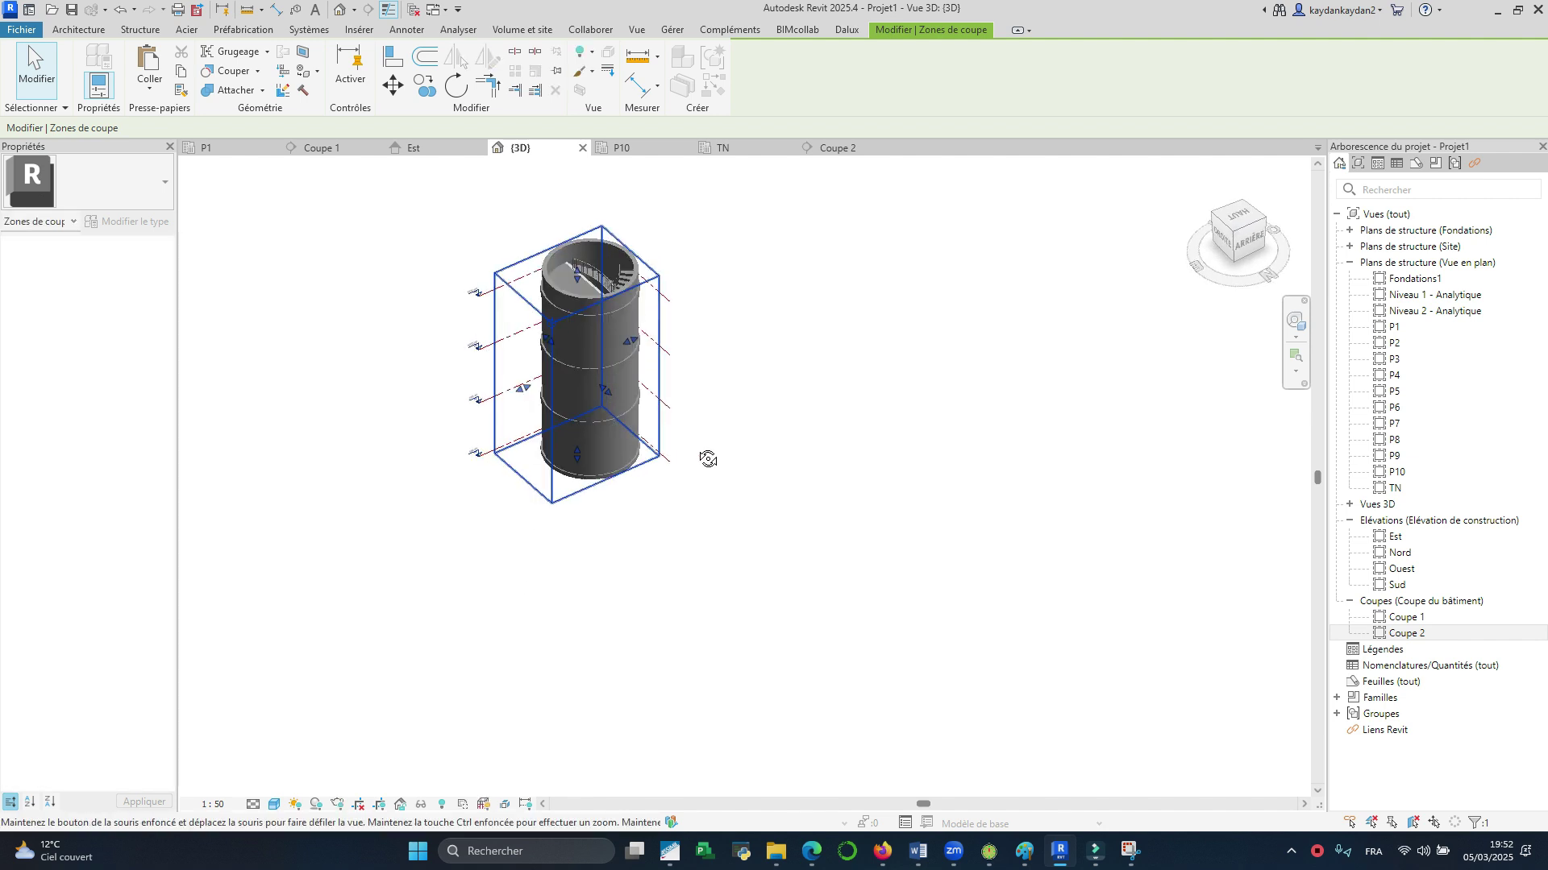
shift+middle_drag(713, 450, 749, 359)
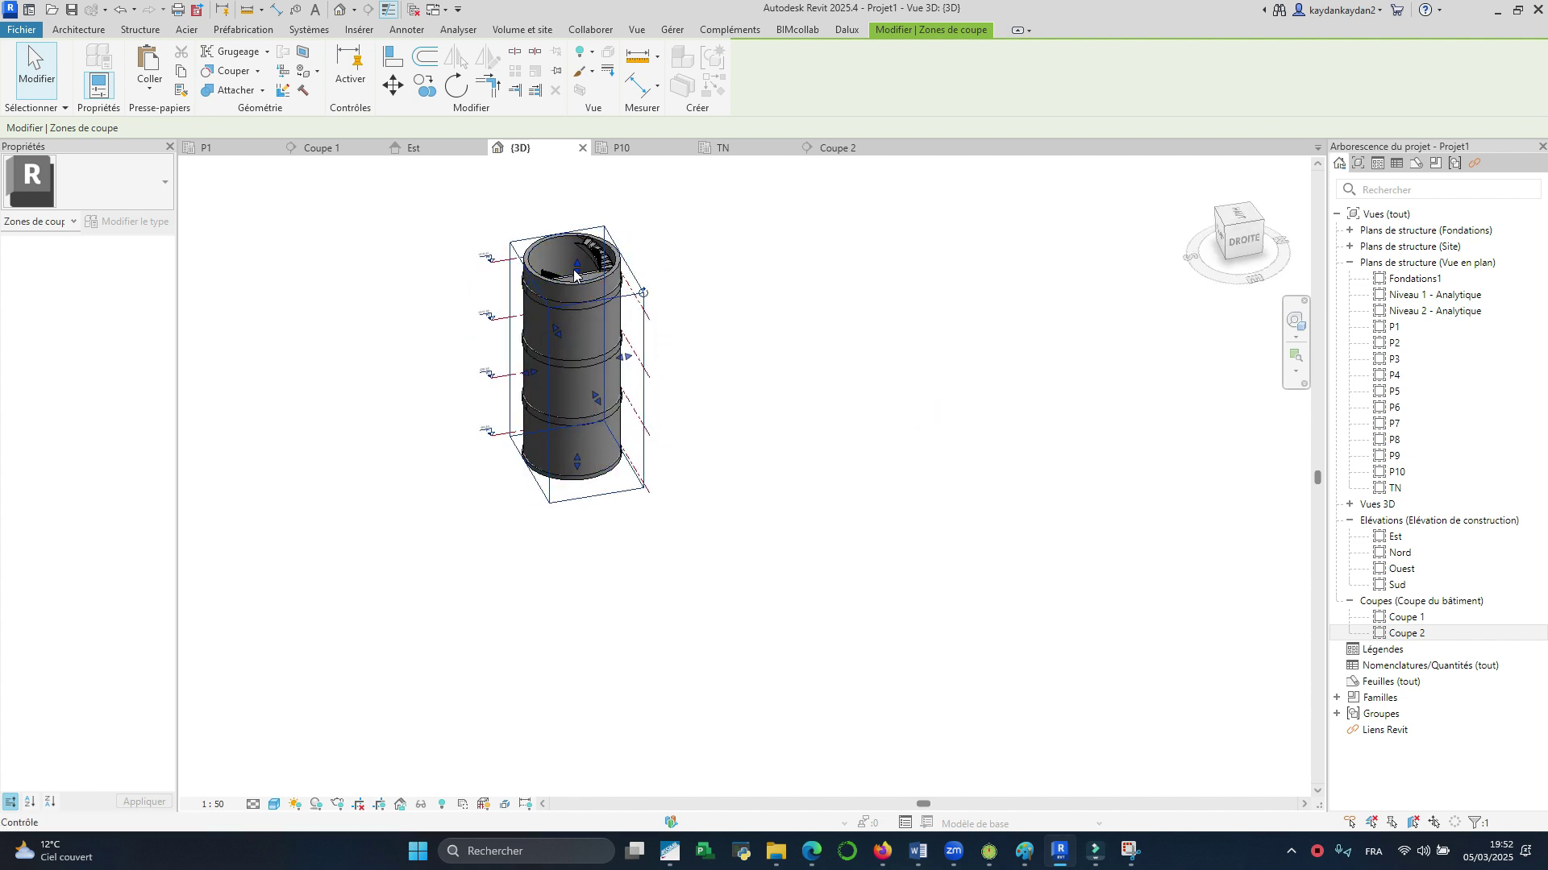
drag(579, 230, 580, 171)
shift+middle_drag(694, 361, 604, 465)
shift+middle_drag(579, 535, 708, 424)
scroll(649, 466, up, 2)
shift+middle_drag(648, 466, 545, 274)
scroll(545, 274, up, 1)
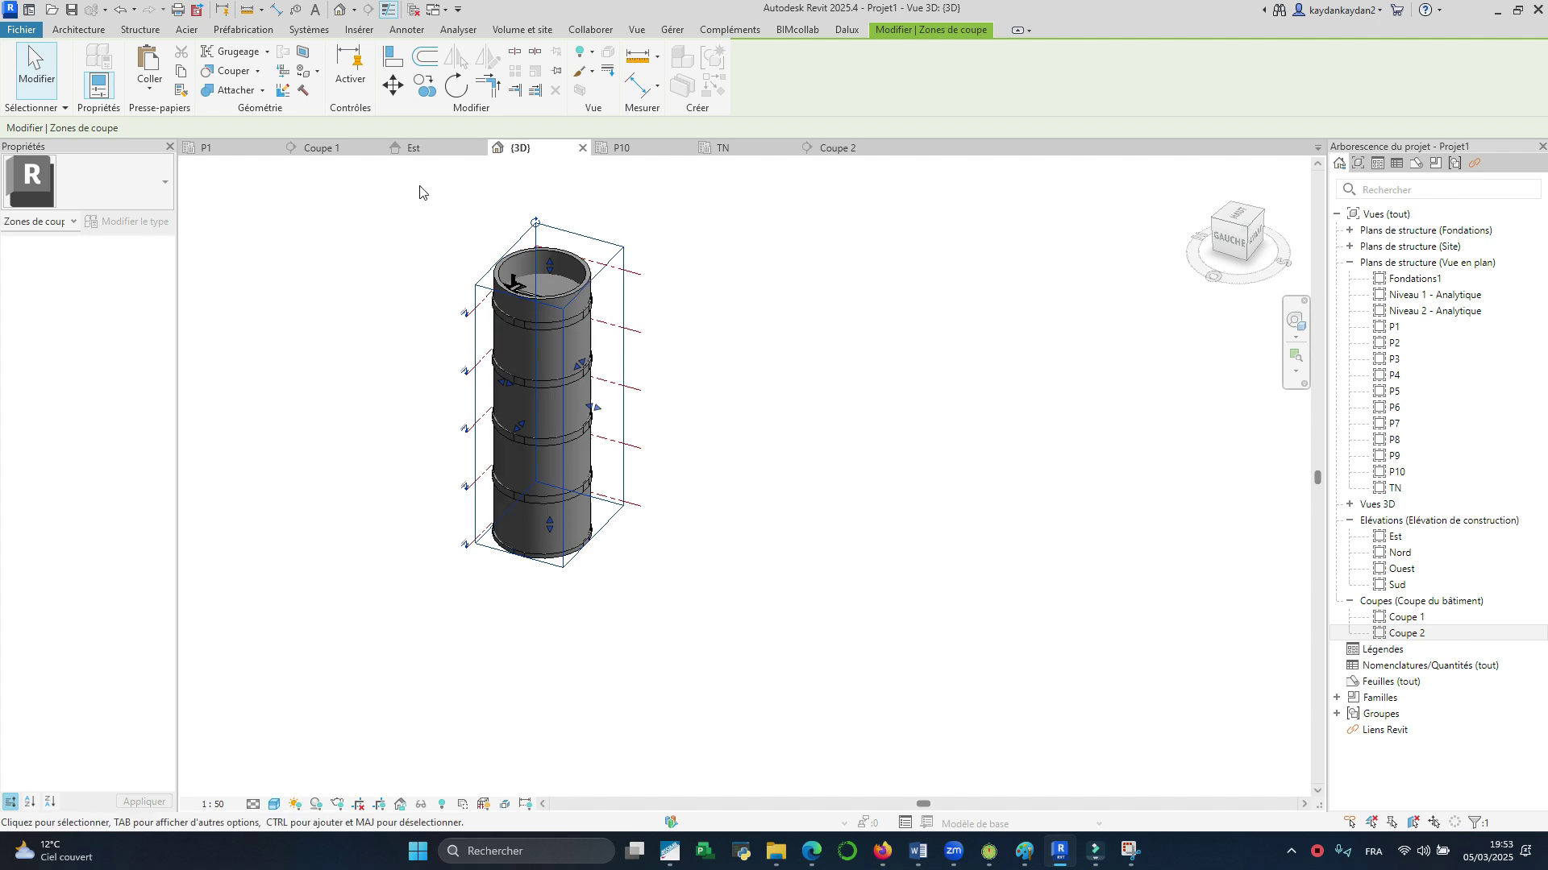
click(369, 234)
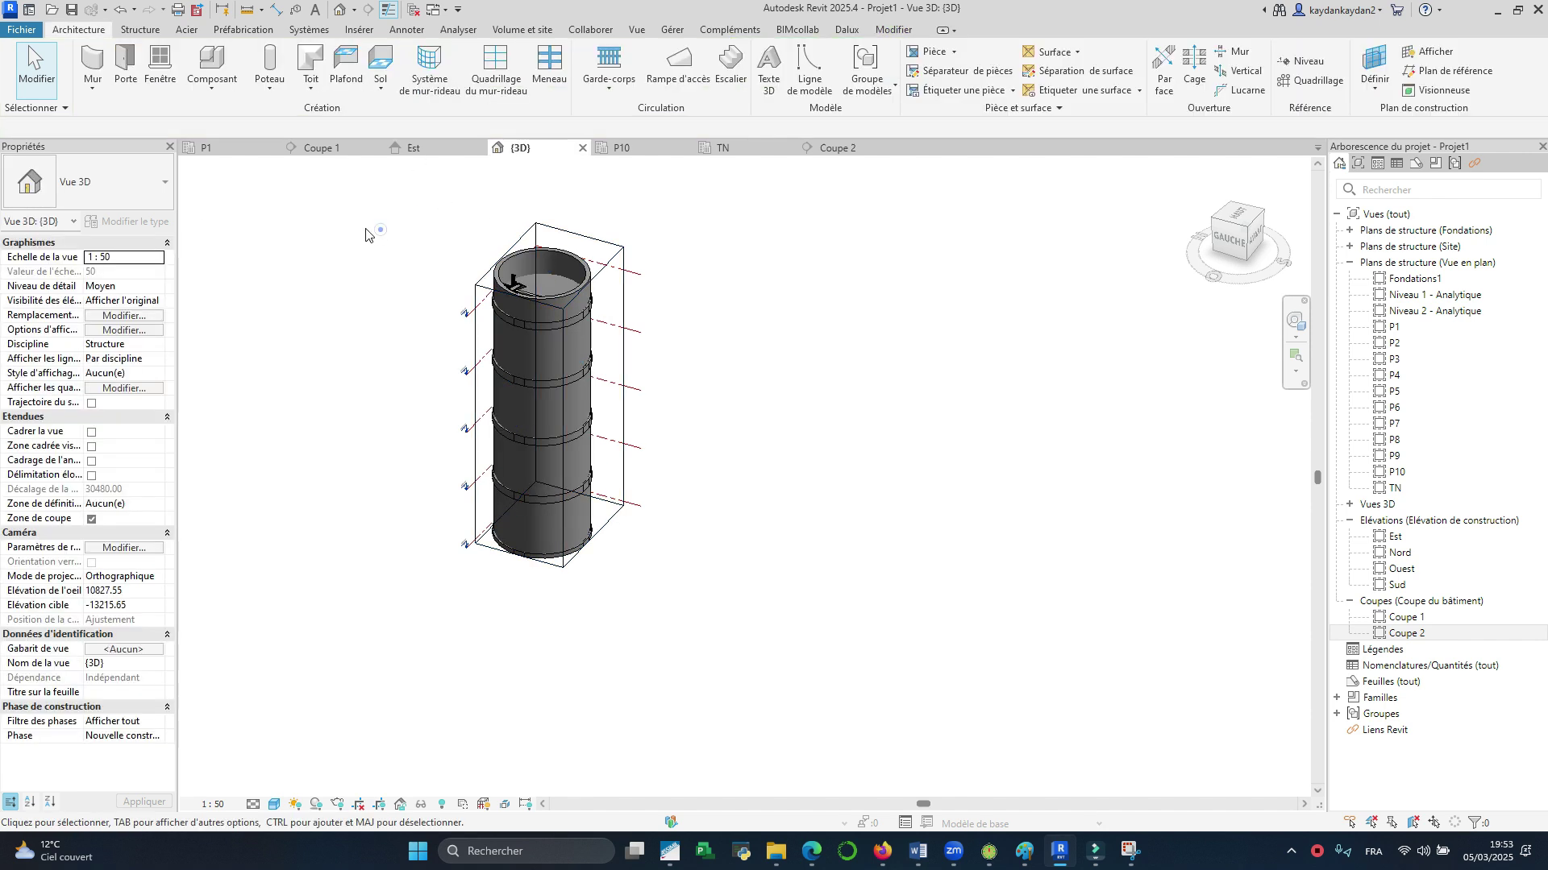
Step: Turn off the 3D view's section box and set the model transparency to 1 in the graphic display options
click(93, 520)
click(124, 331)
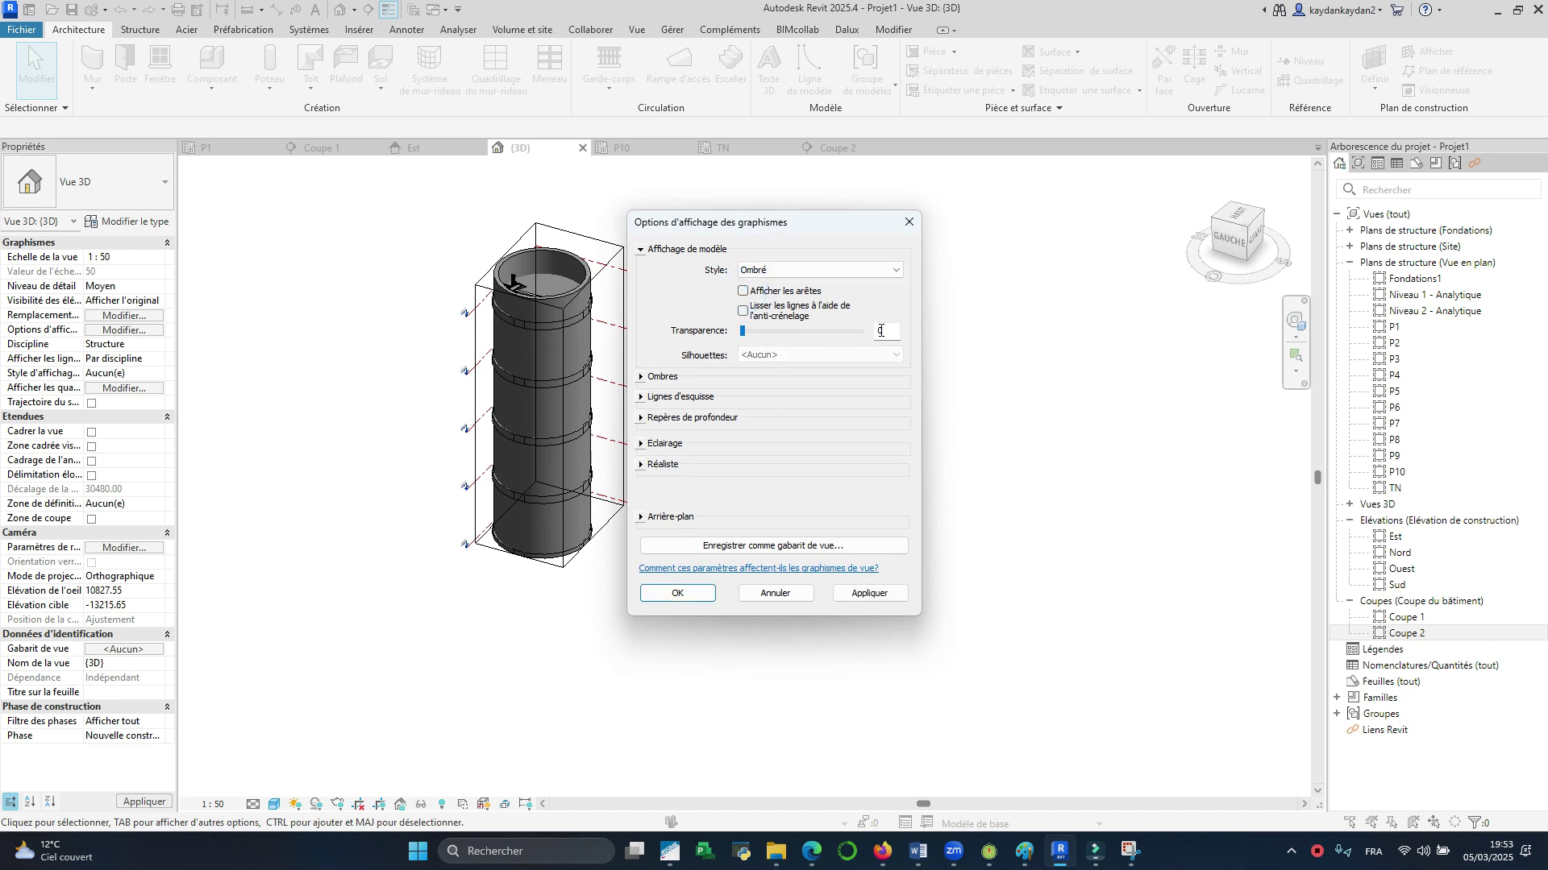
text(1)
click(866, 596)
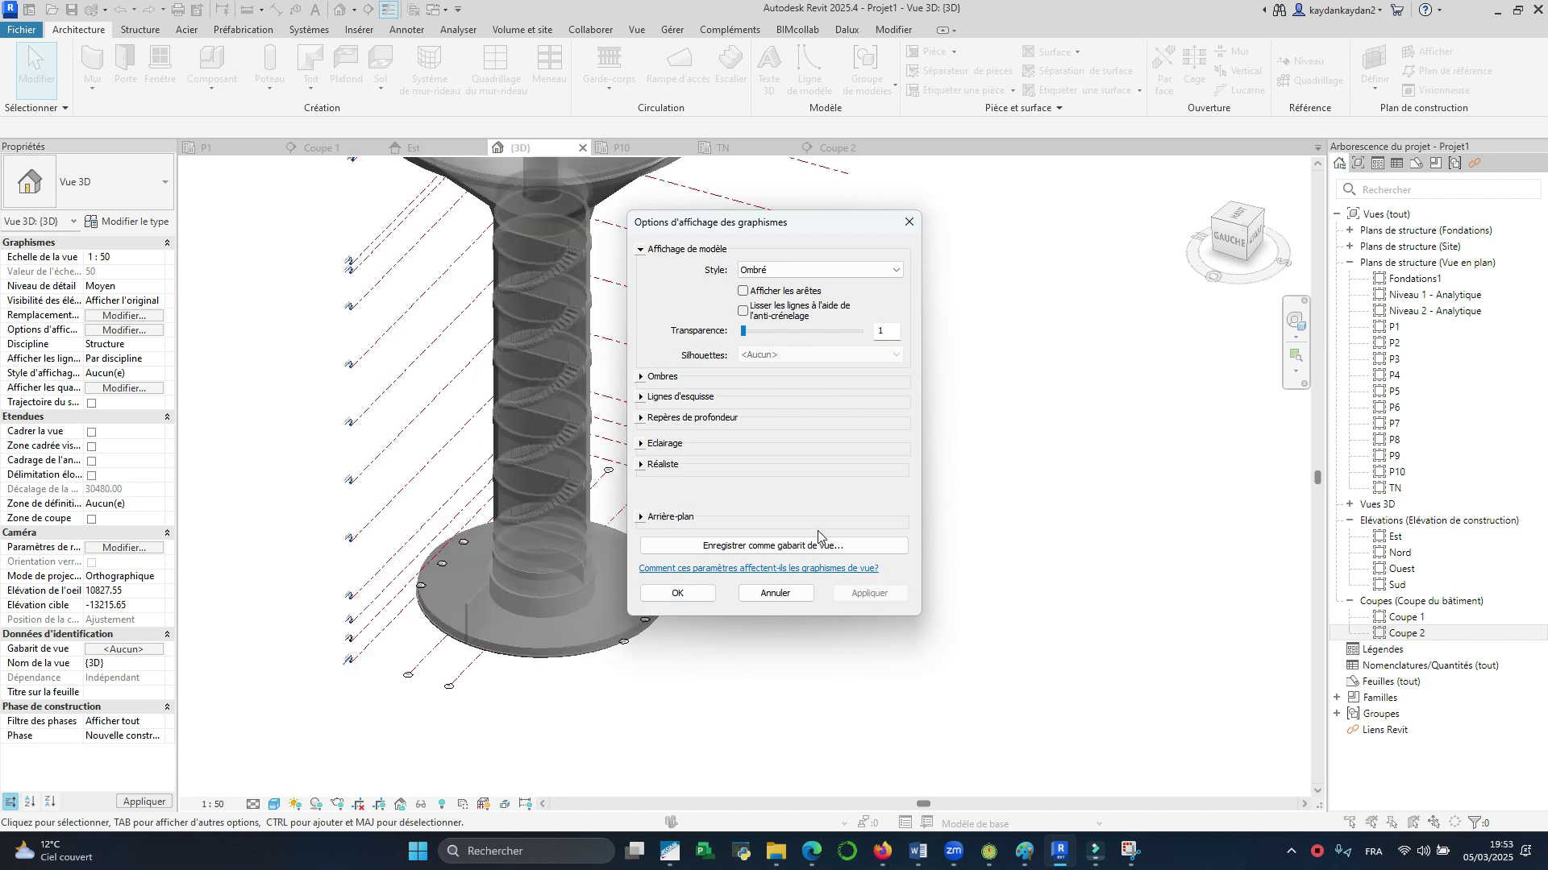
click(677, 593)
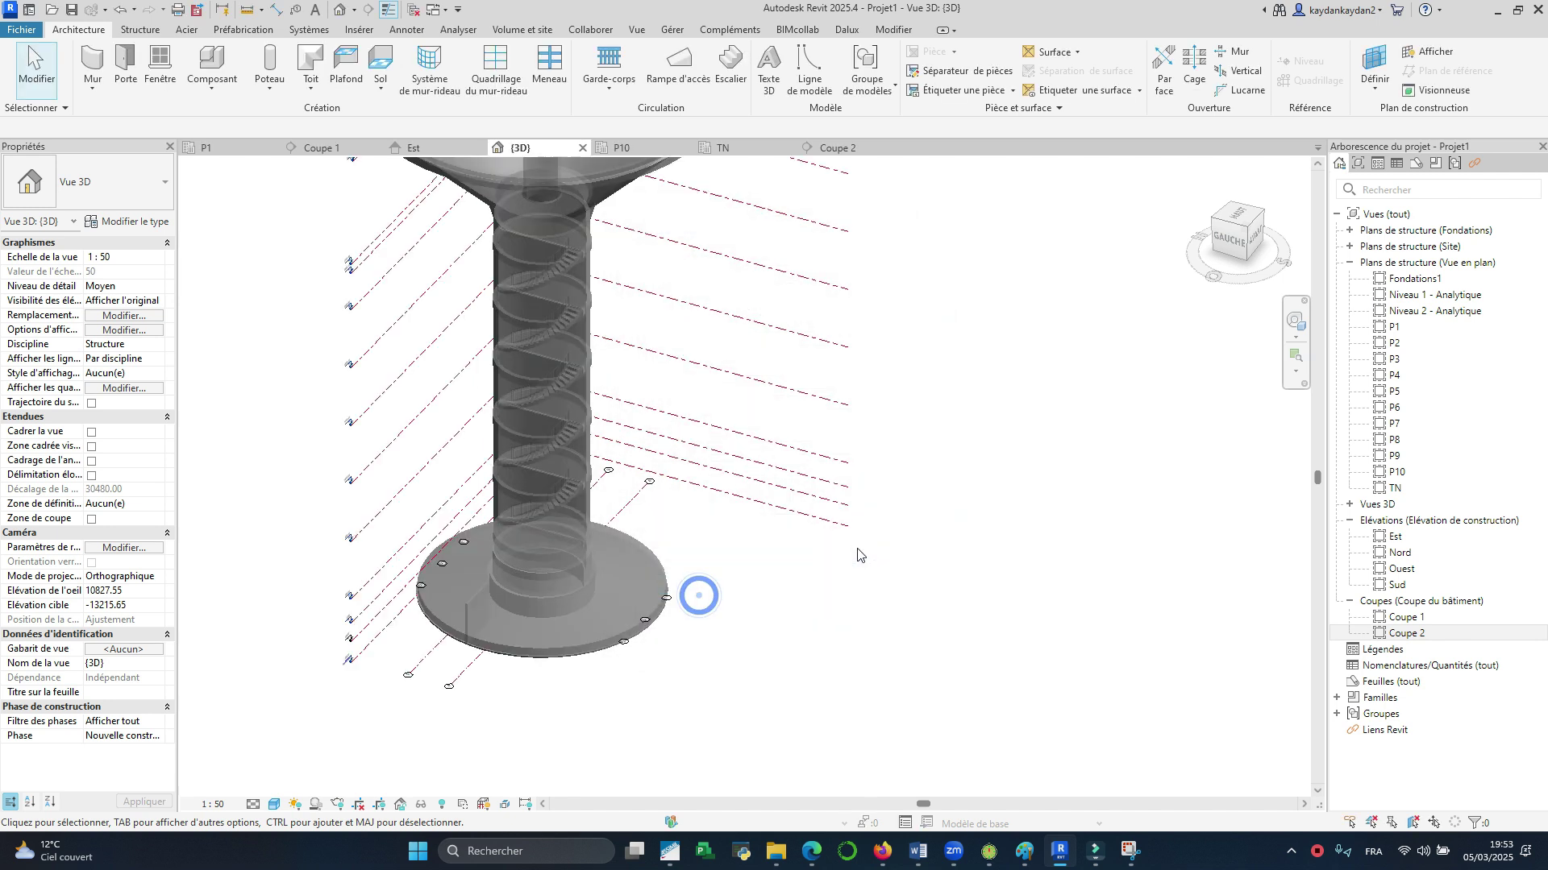
Step: Turn off all annotation categories in the 3D view's visibility and graphics overrides and apply the change
scroll(875, 568, down, 2)
shift+middle_drag(856, 655, 903, 564)
scroll(672, 419, up, 4)
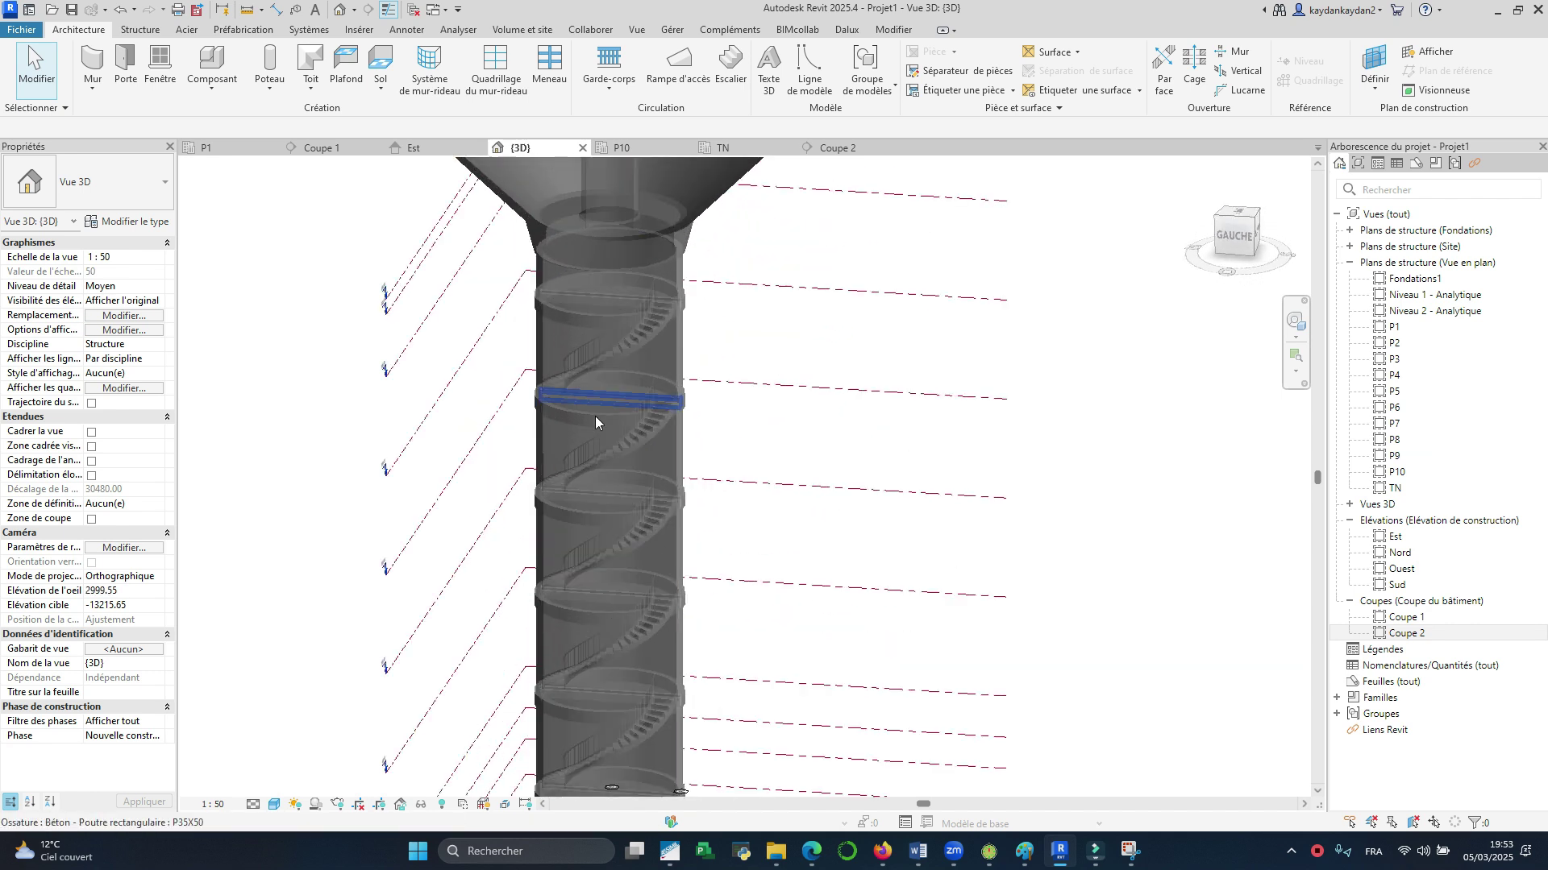
scroll(693, 472, down, 2)
scroll(693, 475, down, 1)
key(v)
key(v)
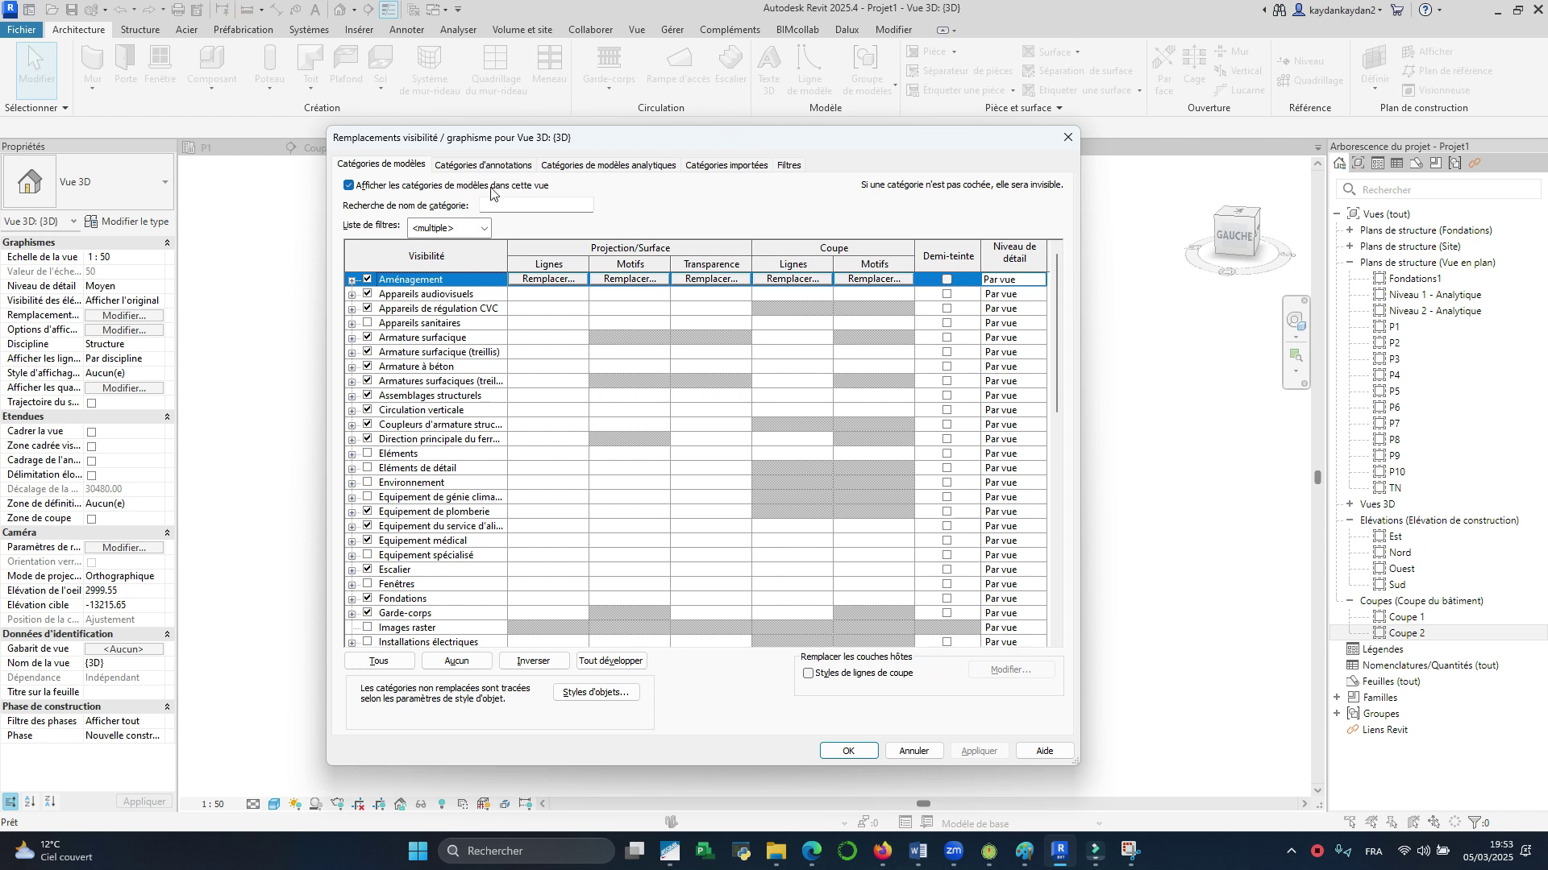
click(484, 166)
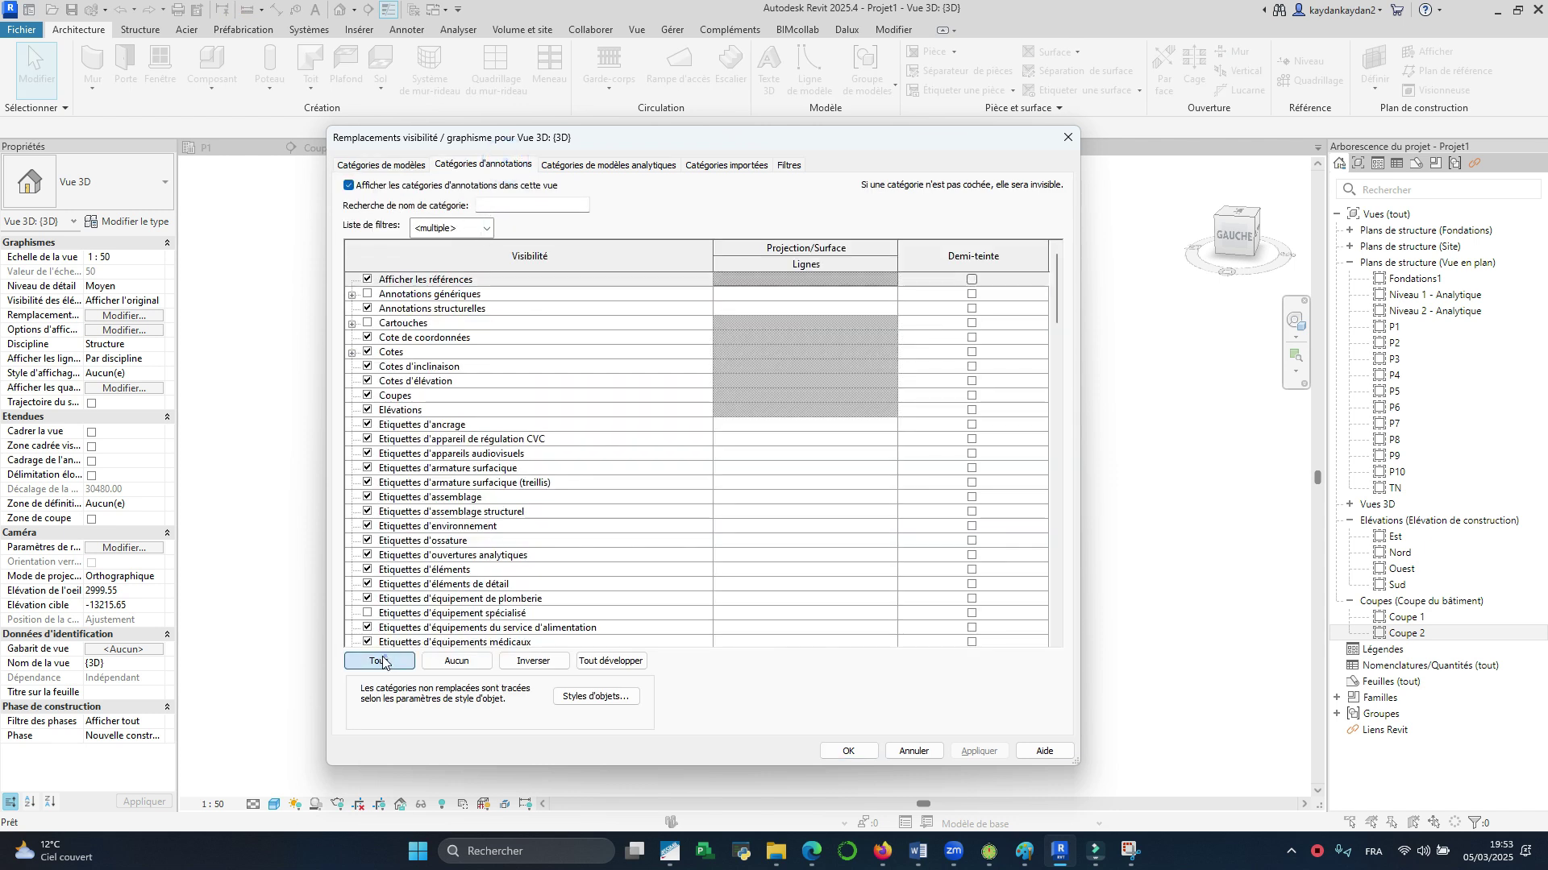
click(383, 662)
click(451, 657)
click(977, 751)
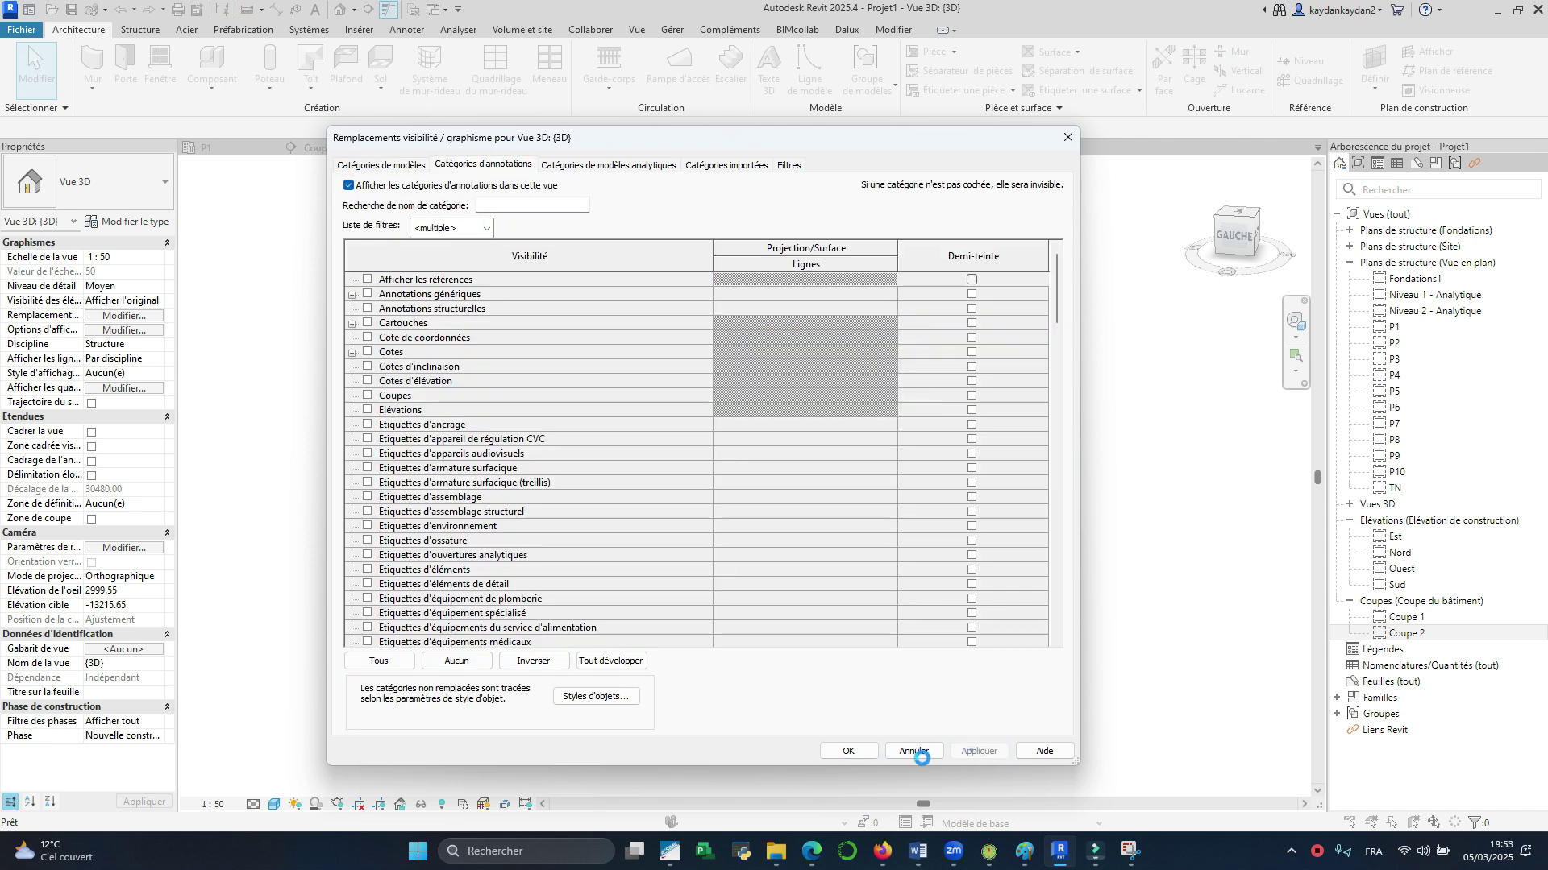
click(846, 751)
Step: Remove the stray generic 200 mm wall beside the circular base slab from the 3D view
scroll(749, 483, up, 2)
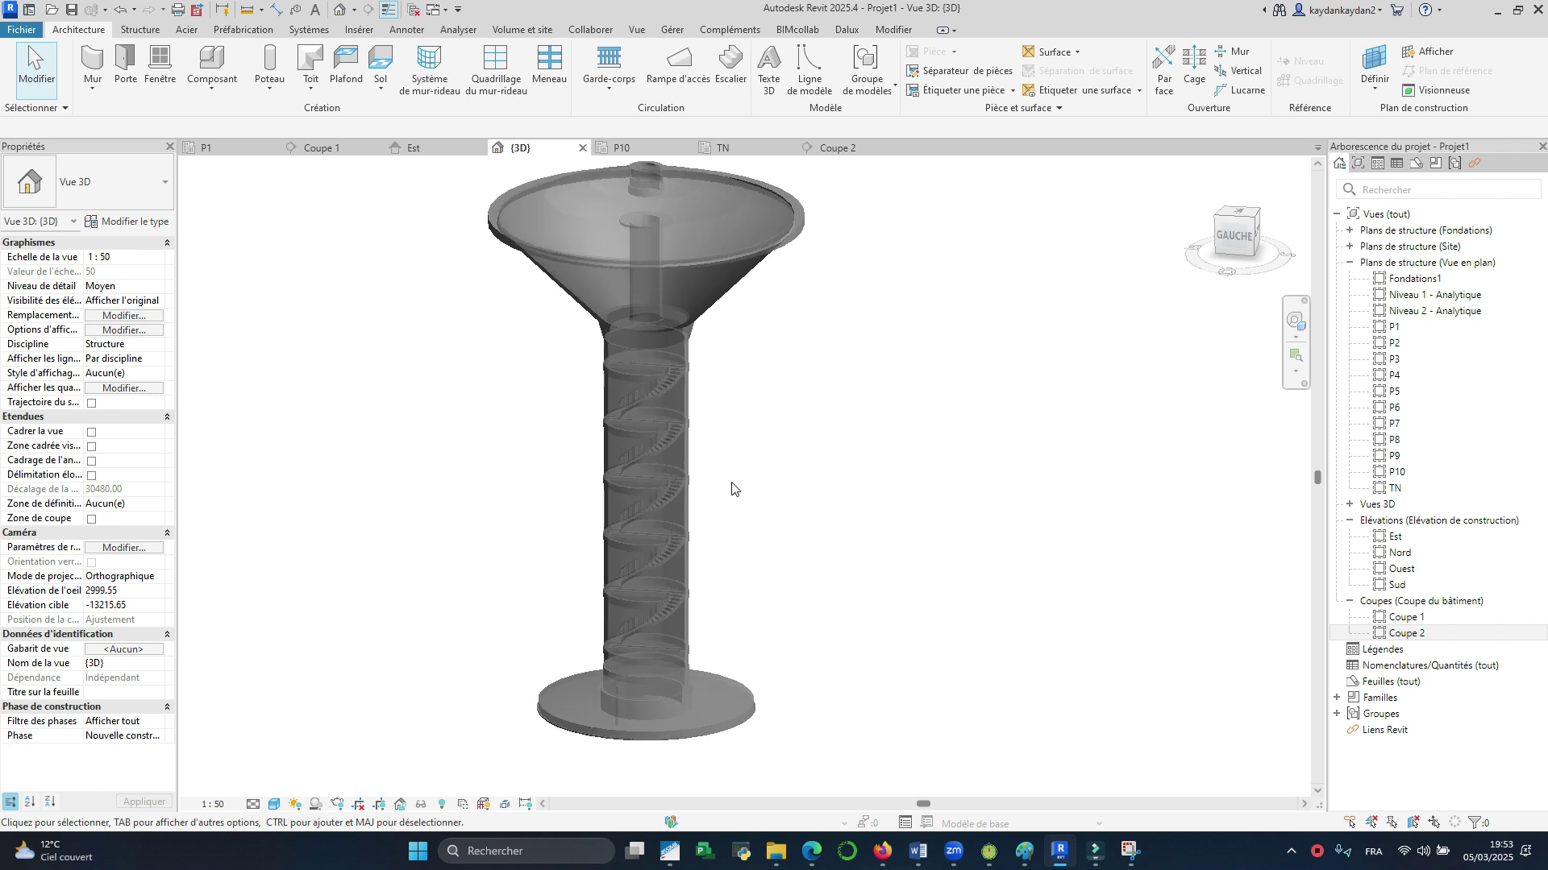
scroll(785, 460, down, 2)
shift+middle_drag(830, 480, 661, 528)
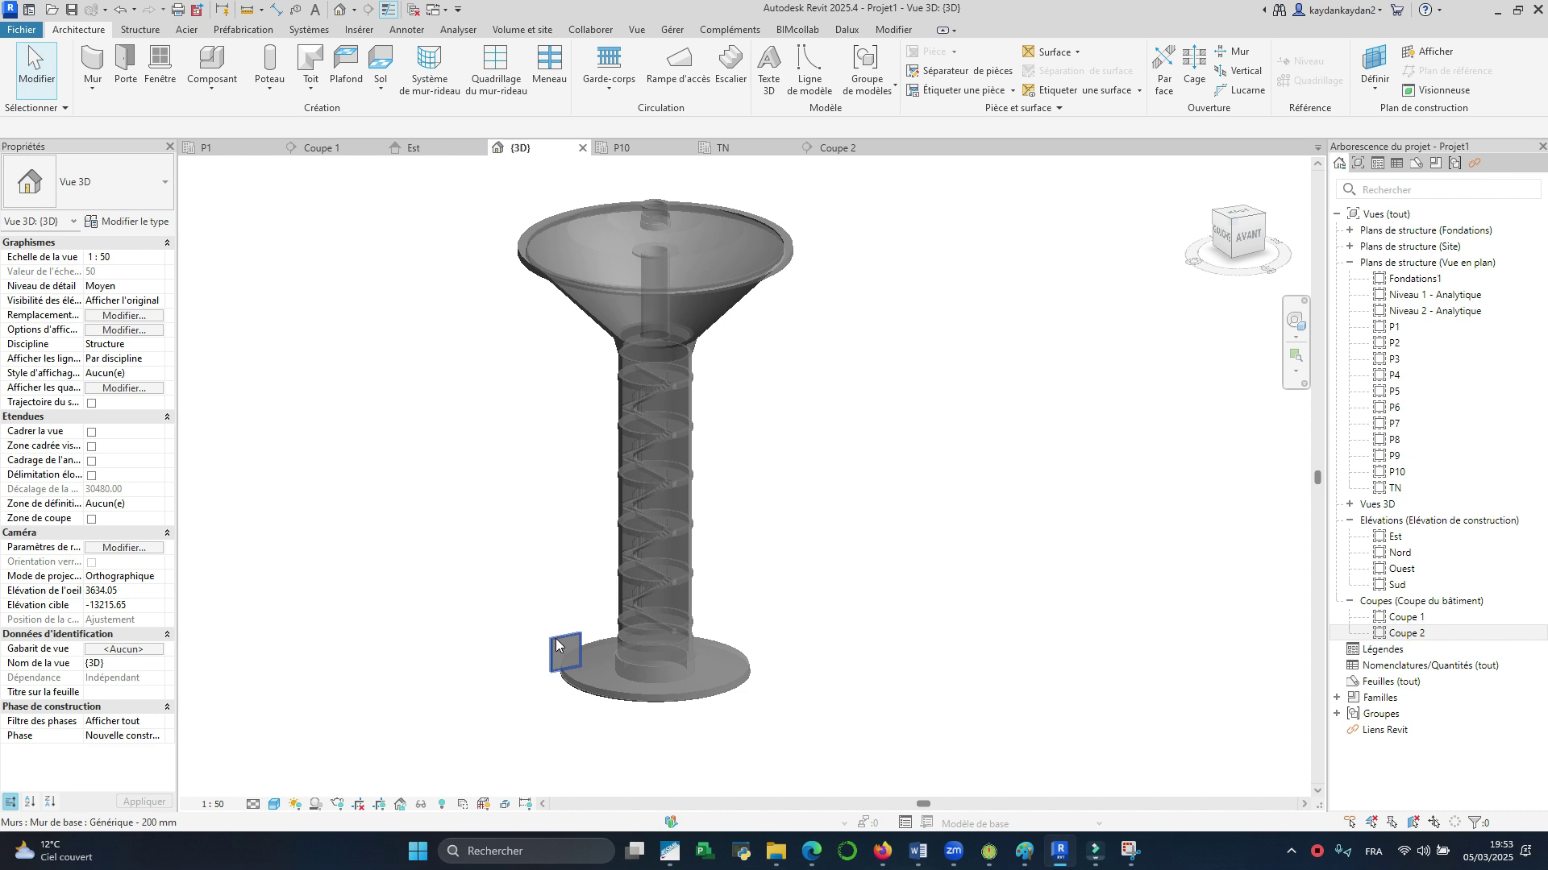
click(556, 645)
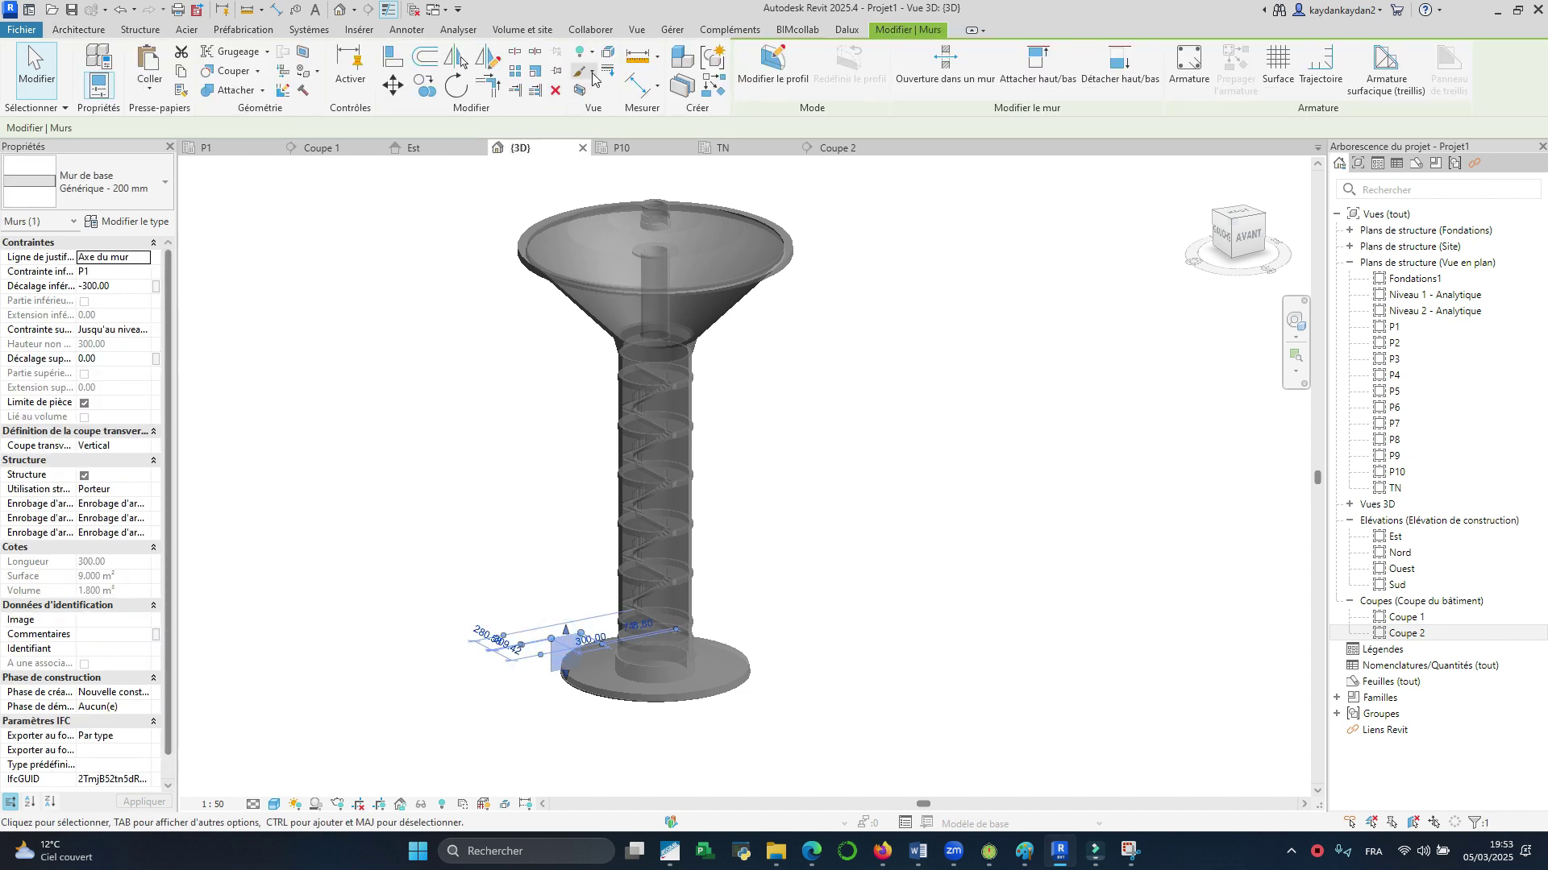
click(798, 508)
Step: Examine the stair flights and half slabs inside the transparent shaft from the rear, overall and close up
scroll(796, 509, up, 2)
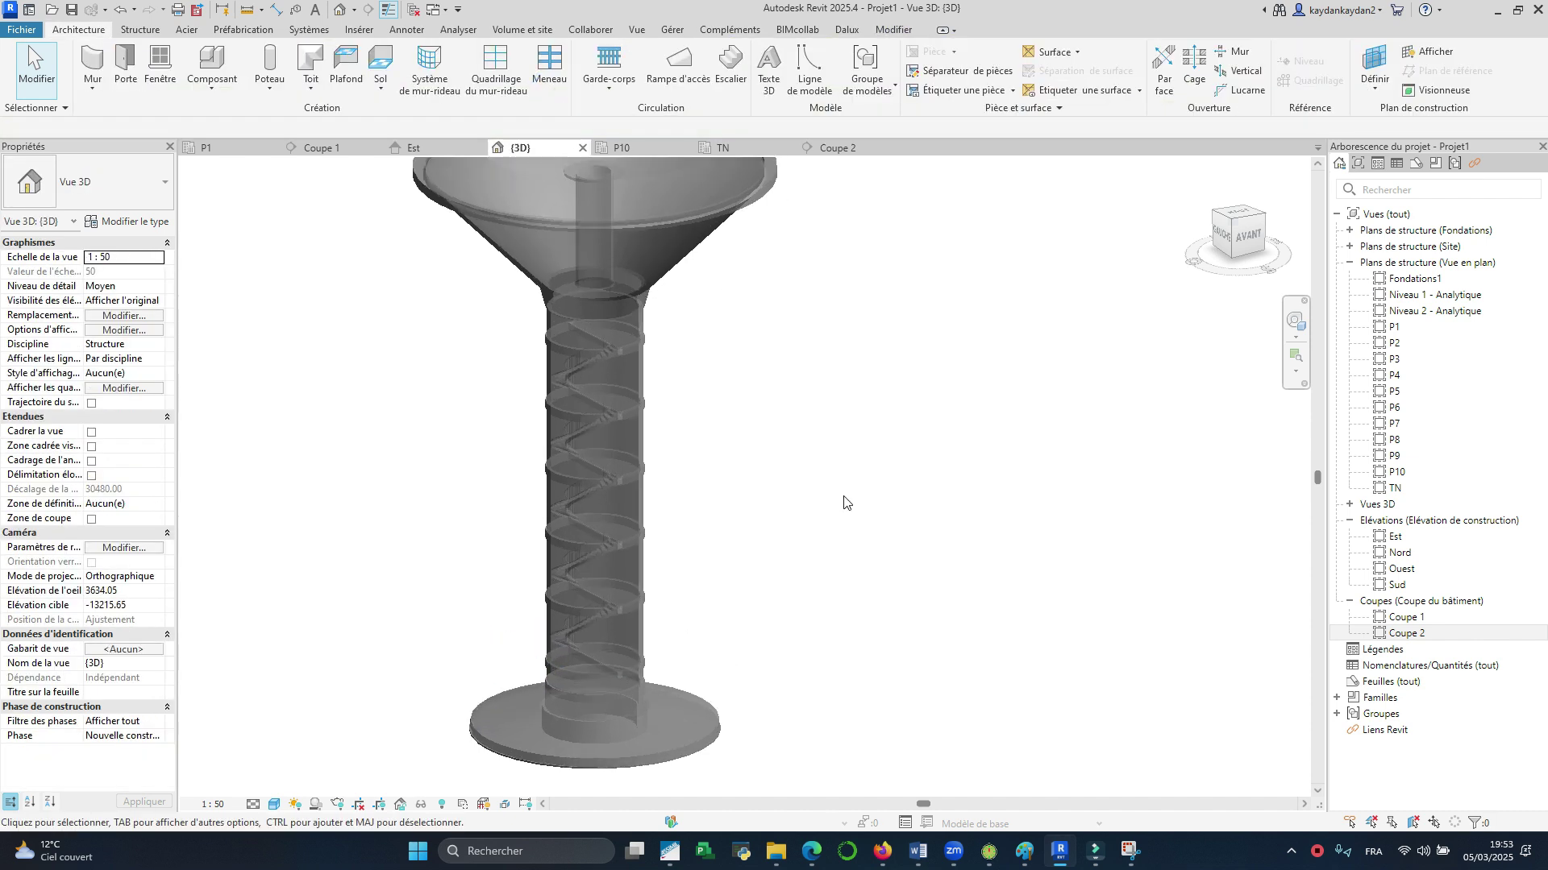
shift+middle_drag(796, 510, 645, 564)
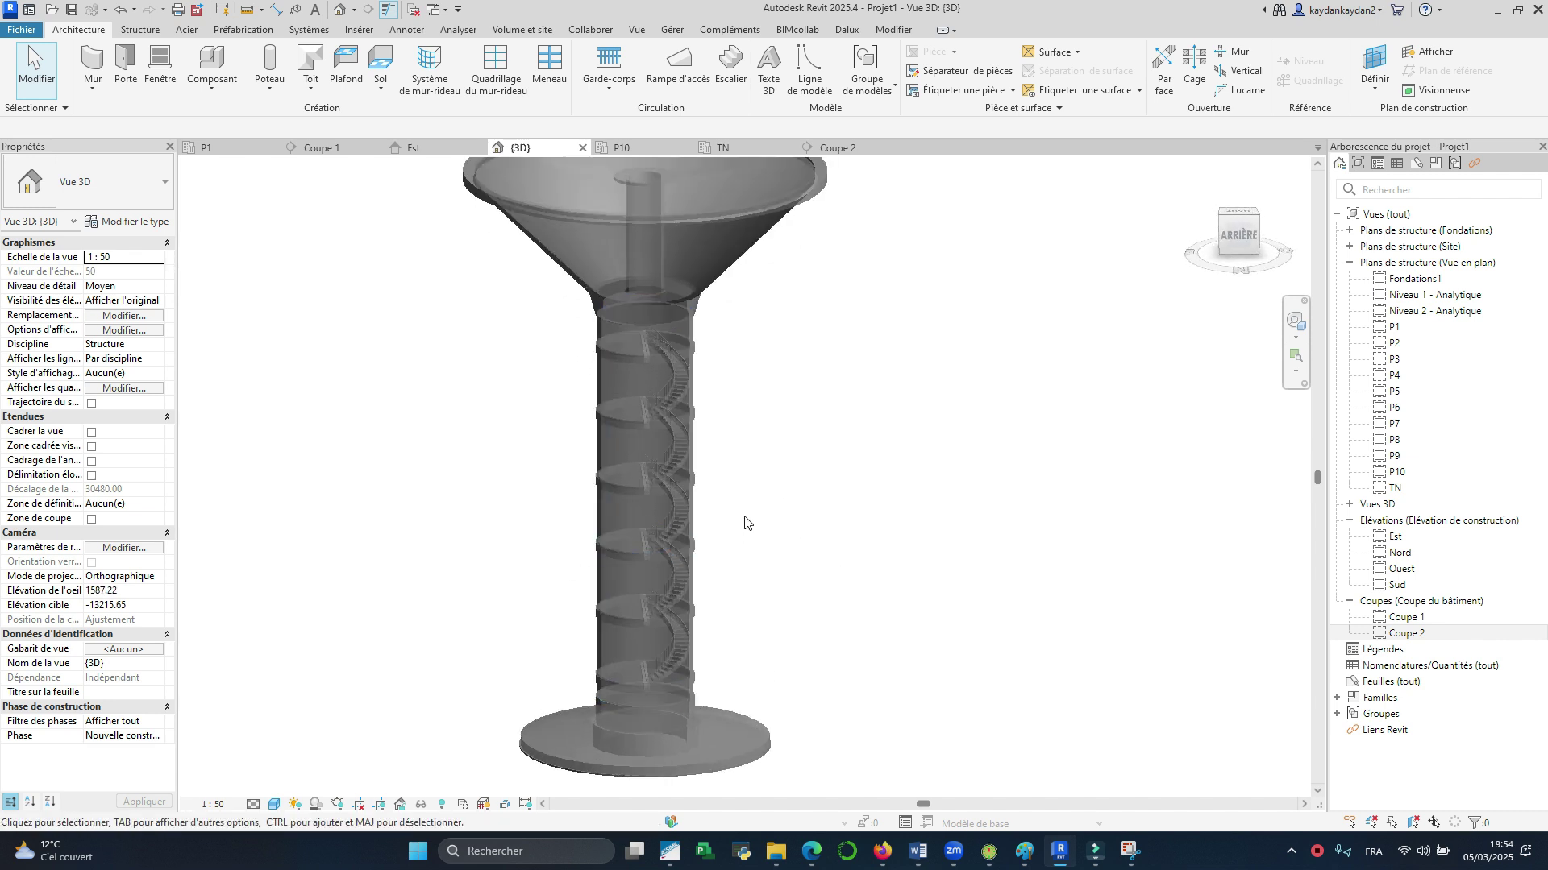
scroll(674, 490, up, 6)
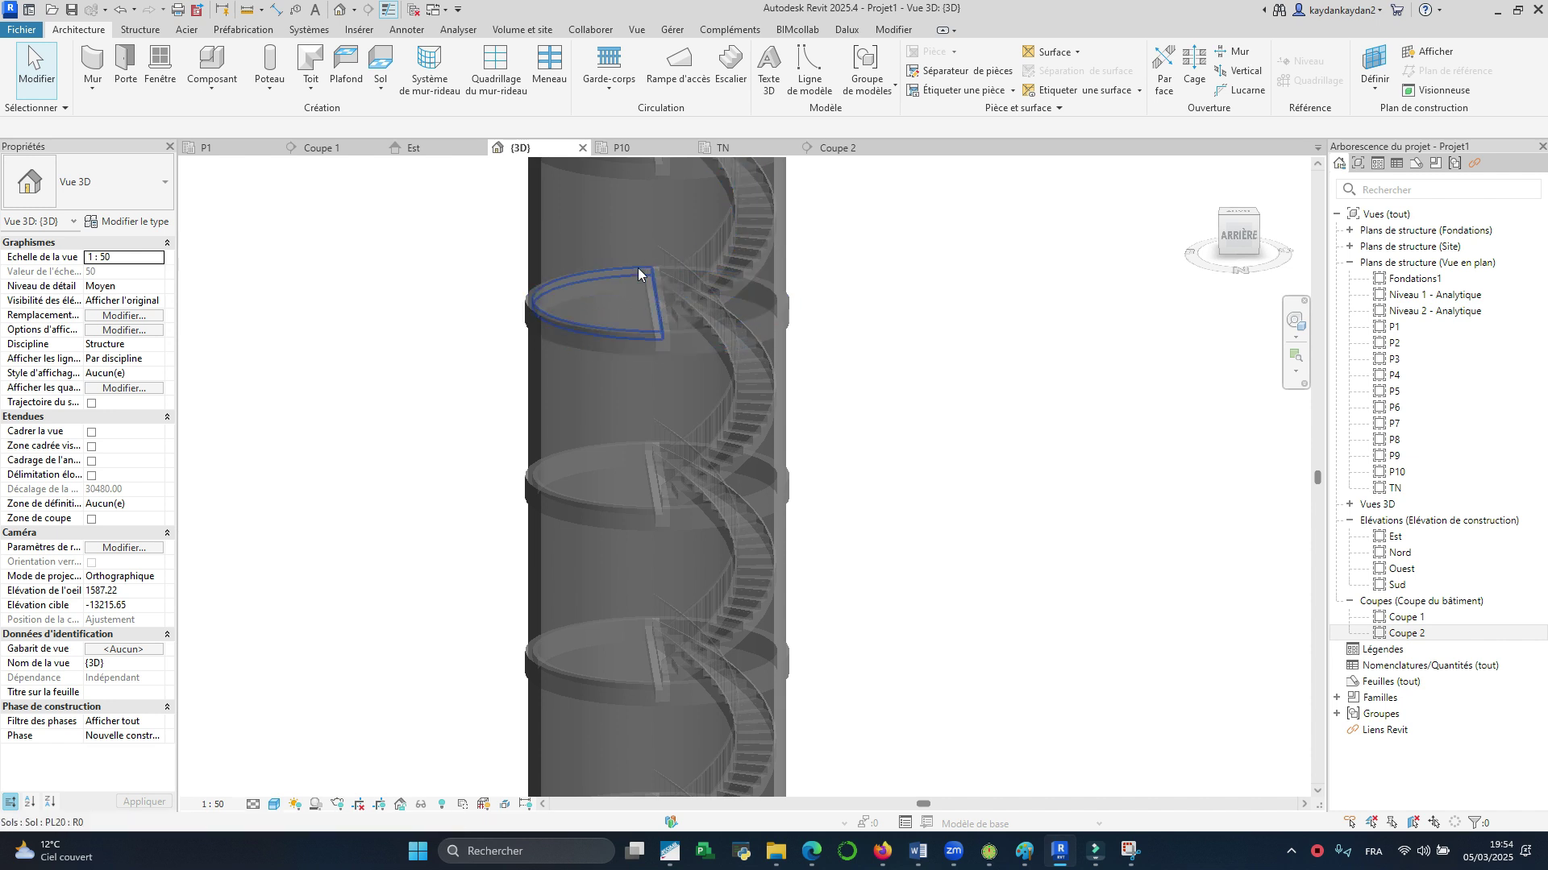
scroll(710, 423, down, 4)
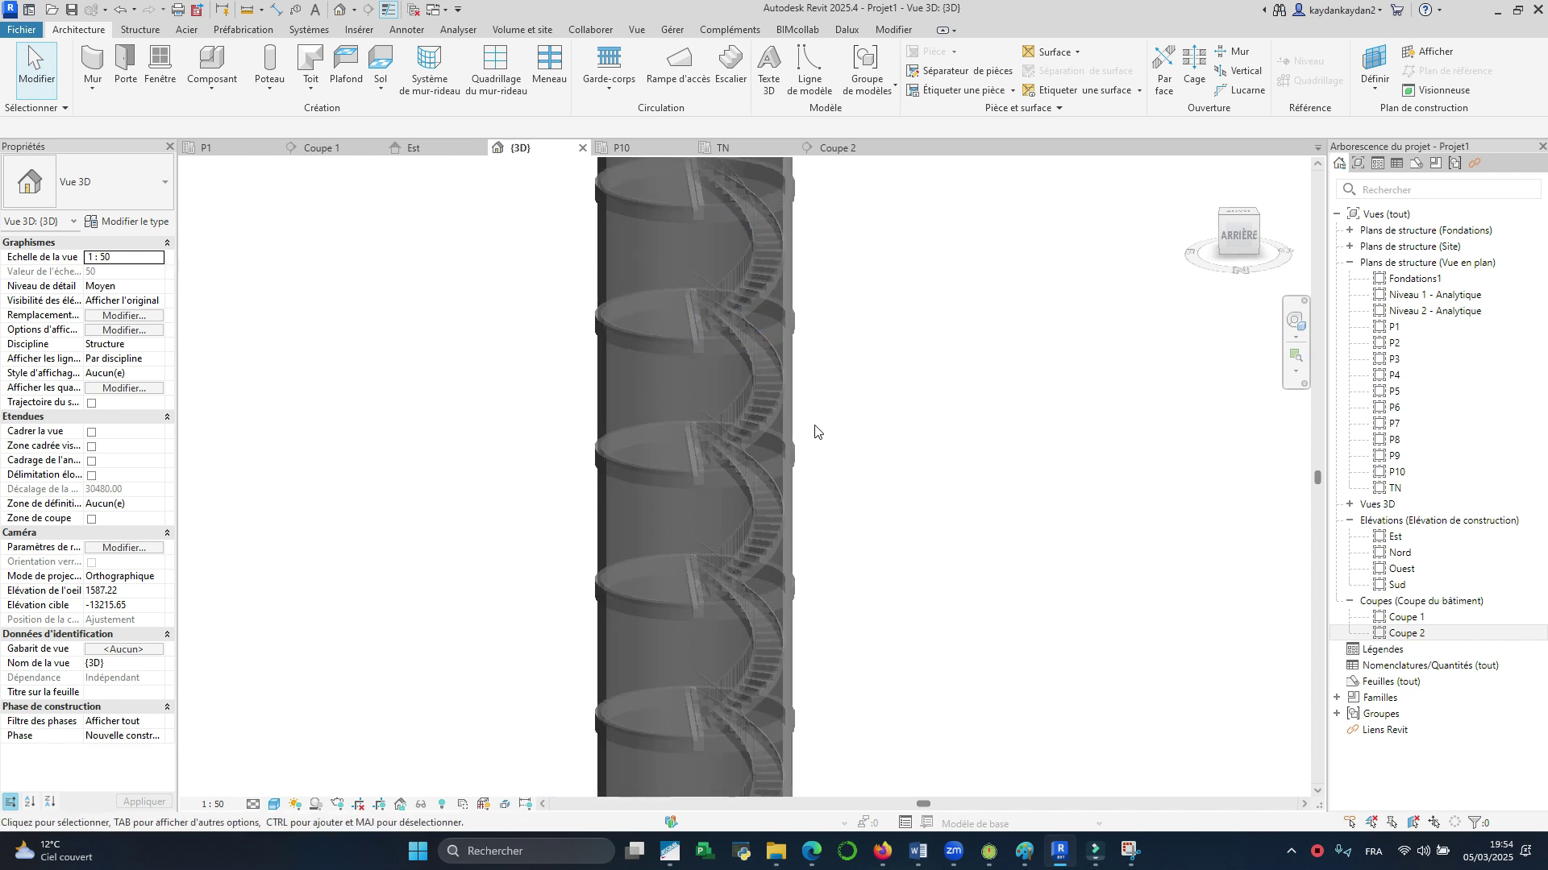
scroll(713, 717, down, 2)
scroll(711, 692, up, 5)
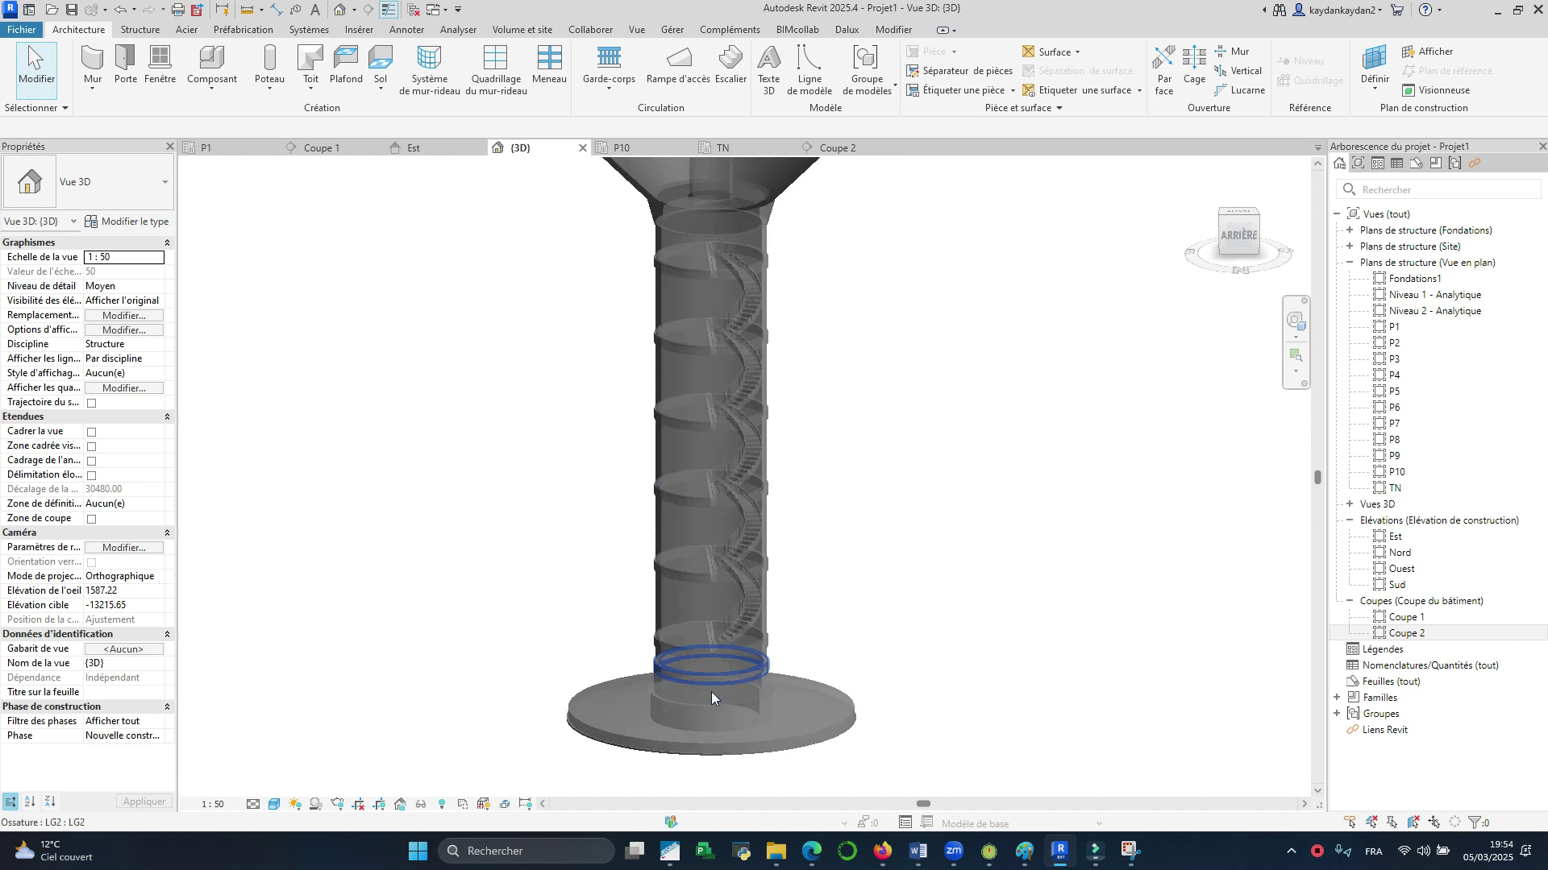
Step: In the P1 plan, create a railing with a straight path about 475 cm long along the half slab's stair-side edge
click(228, 148)
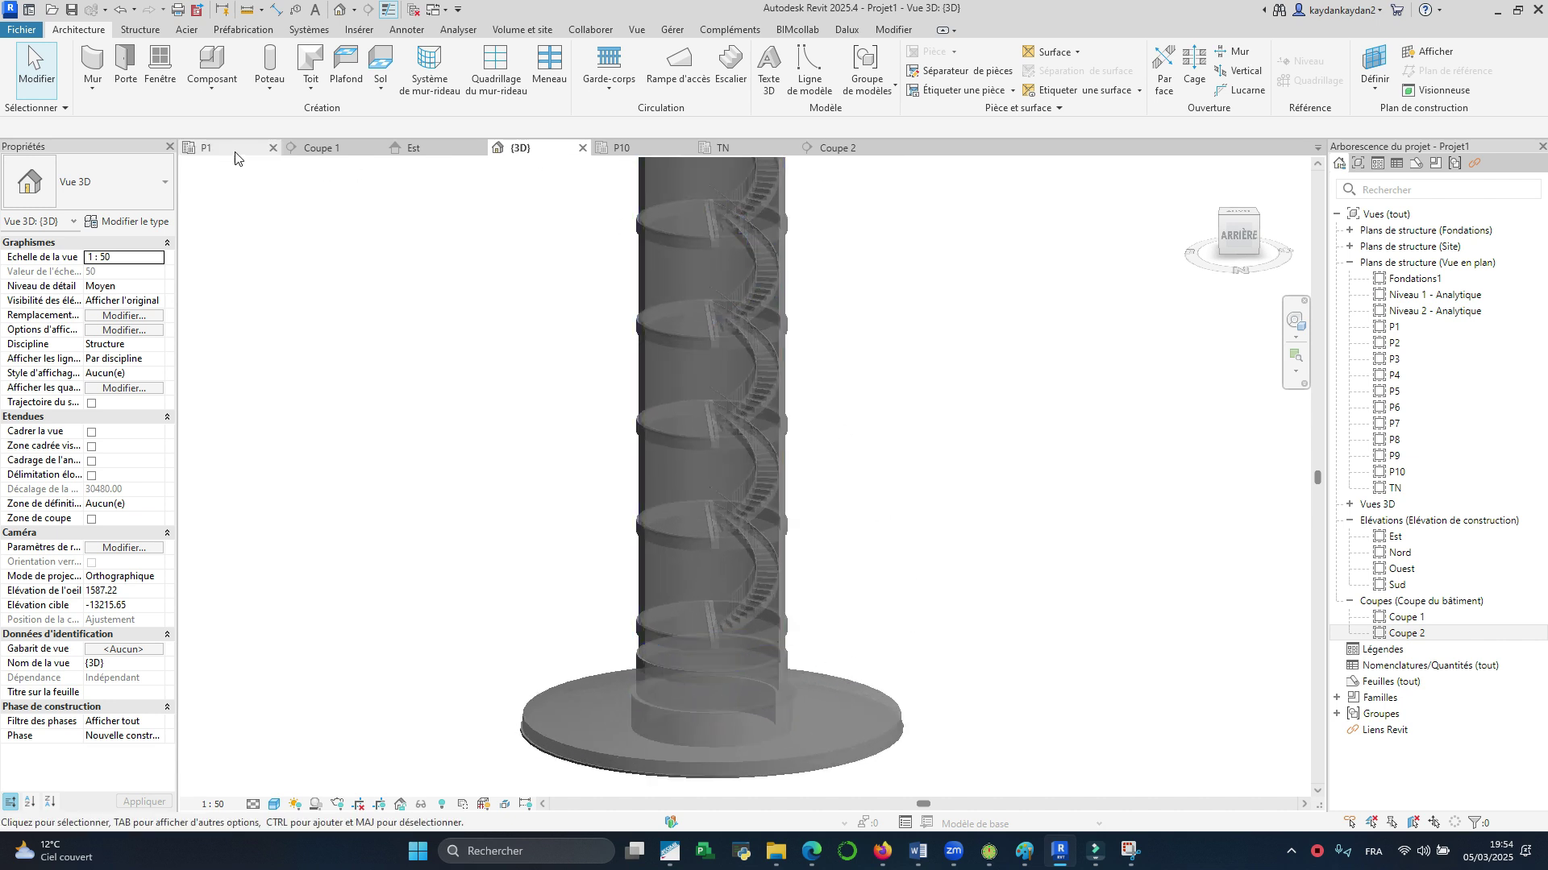
scroll(681, 383, down, 2)
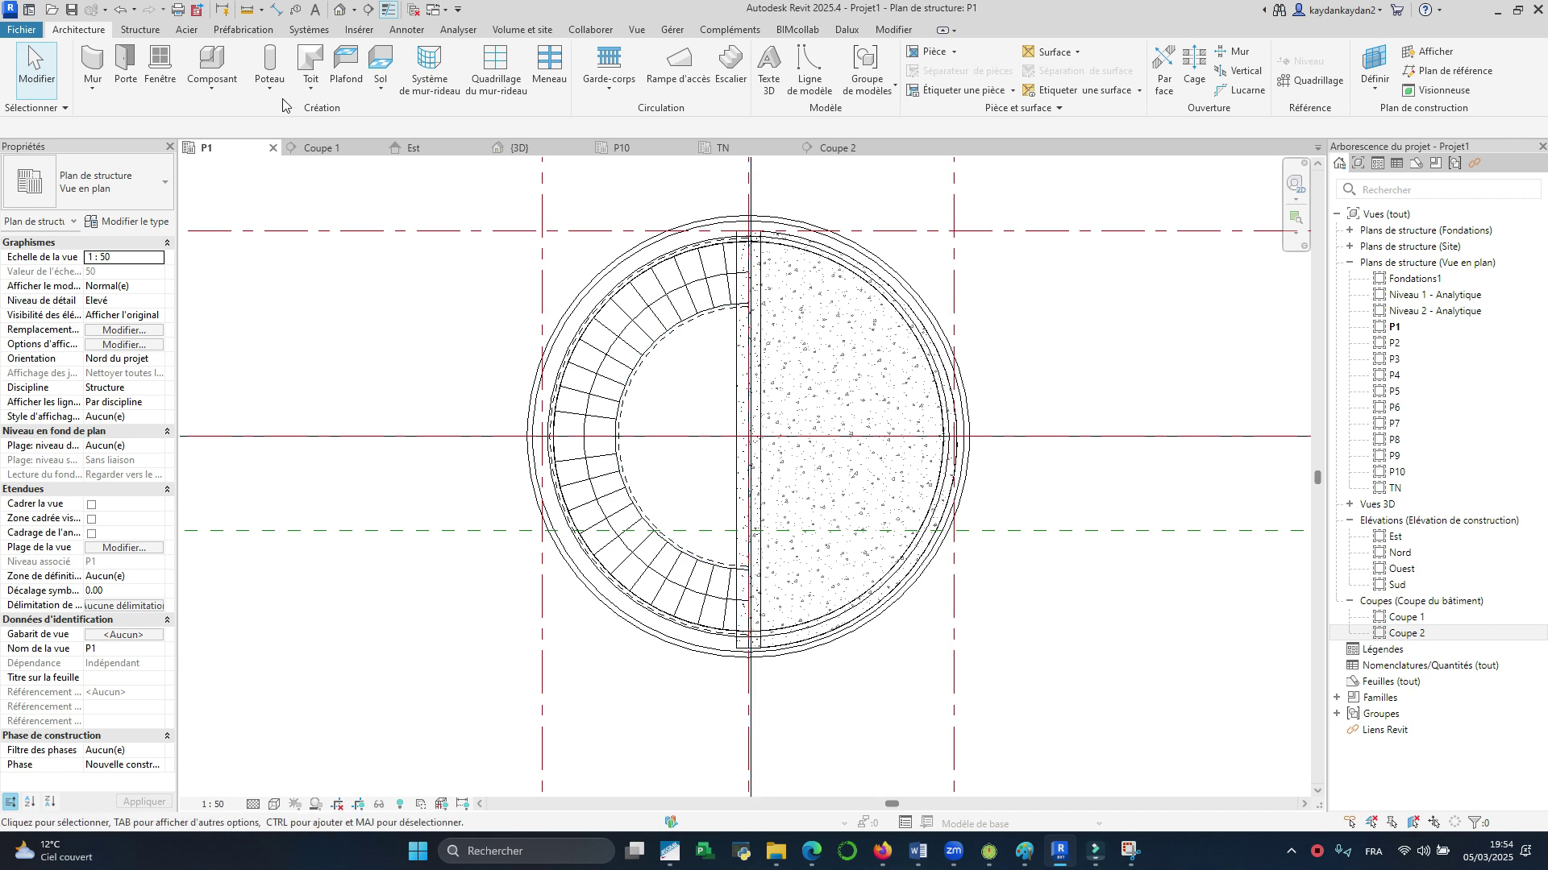
click(608, 65)
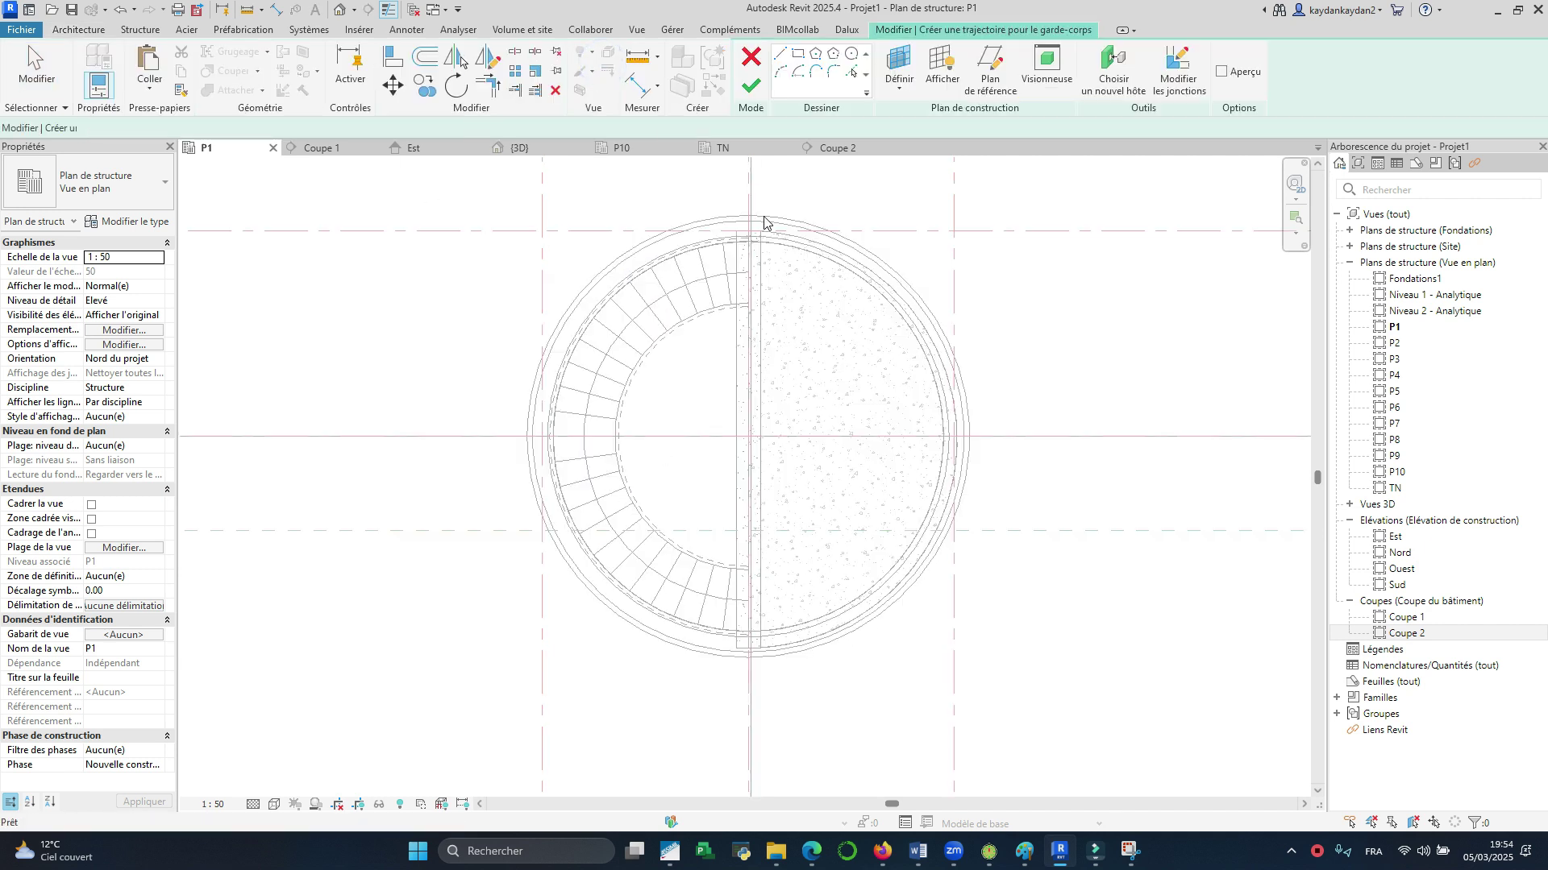
click(750, 307)
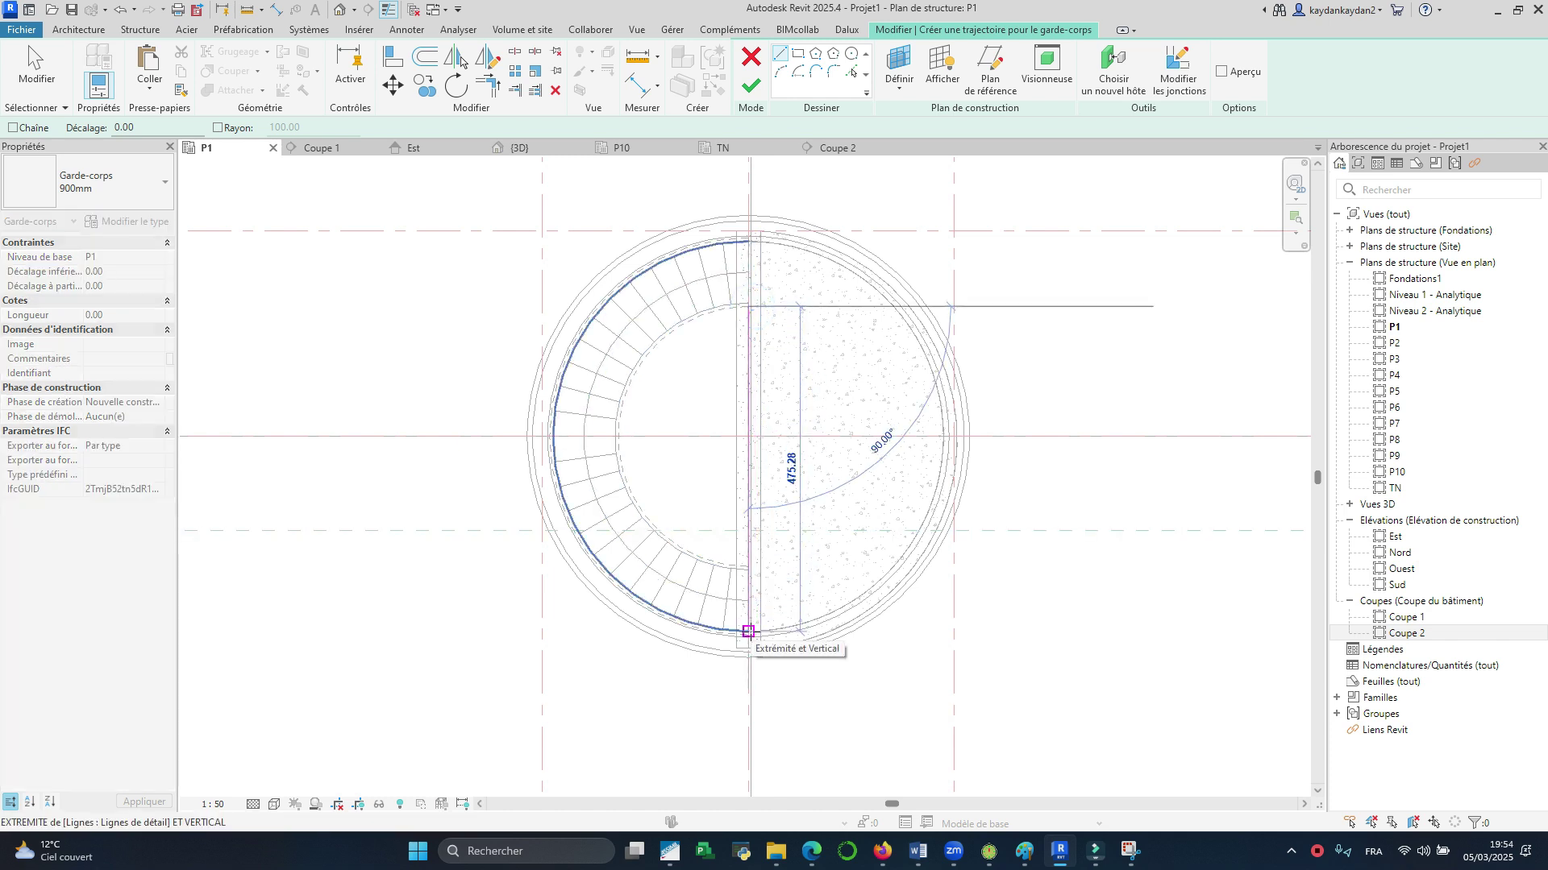
click(748, 631)
key(Escape)
click(751, 86)
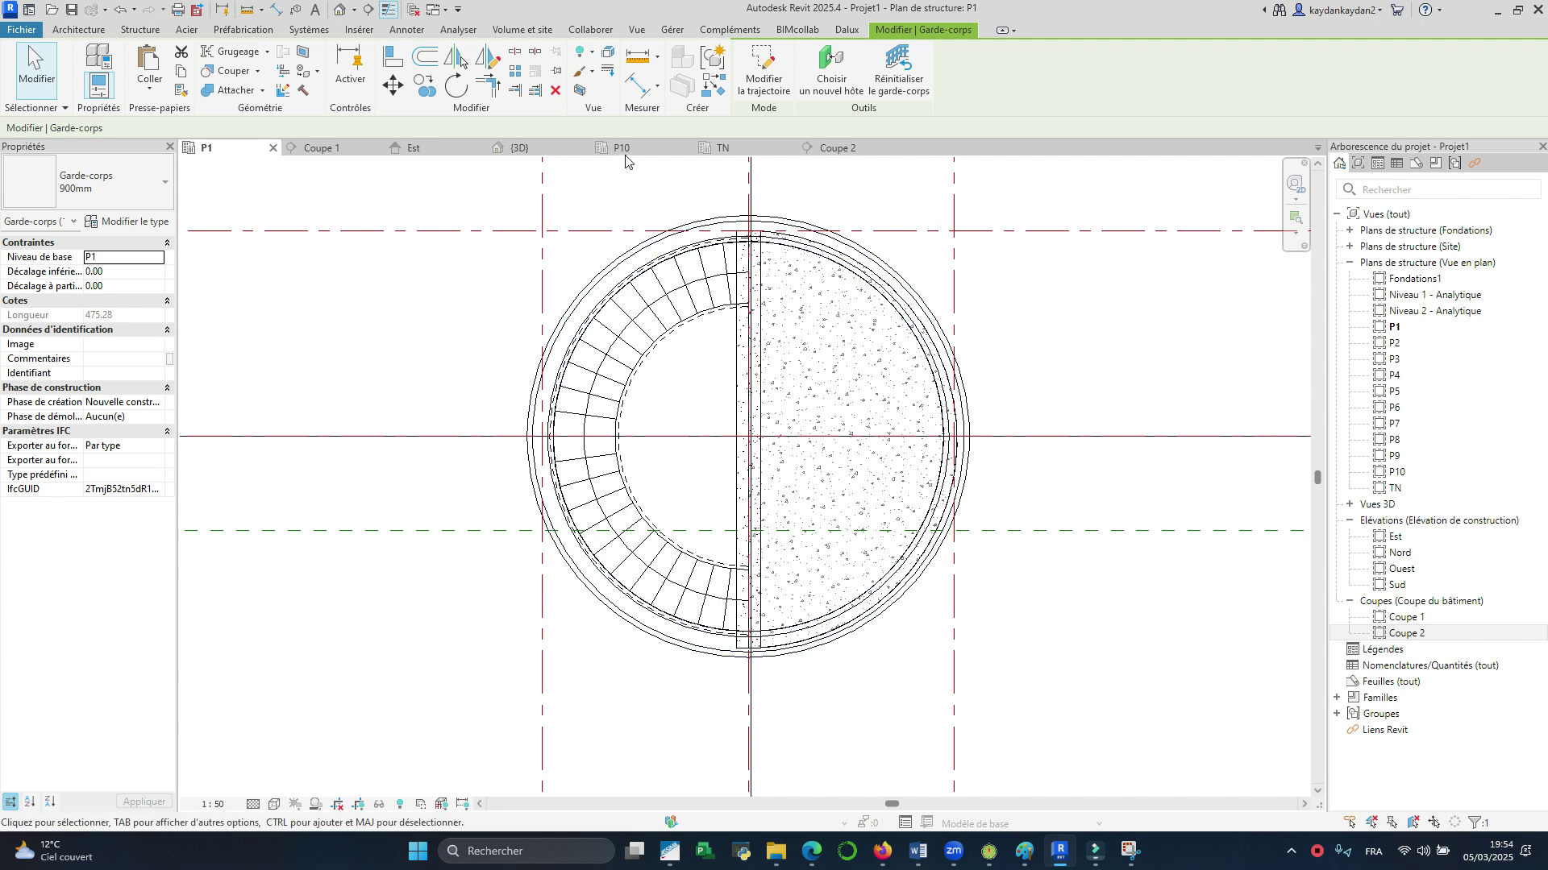
Step: Examine the new P1 railing against the slab edge in the 3D view and check which railing types are available
click(514, 147)
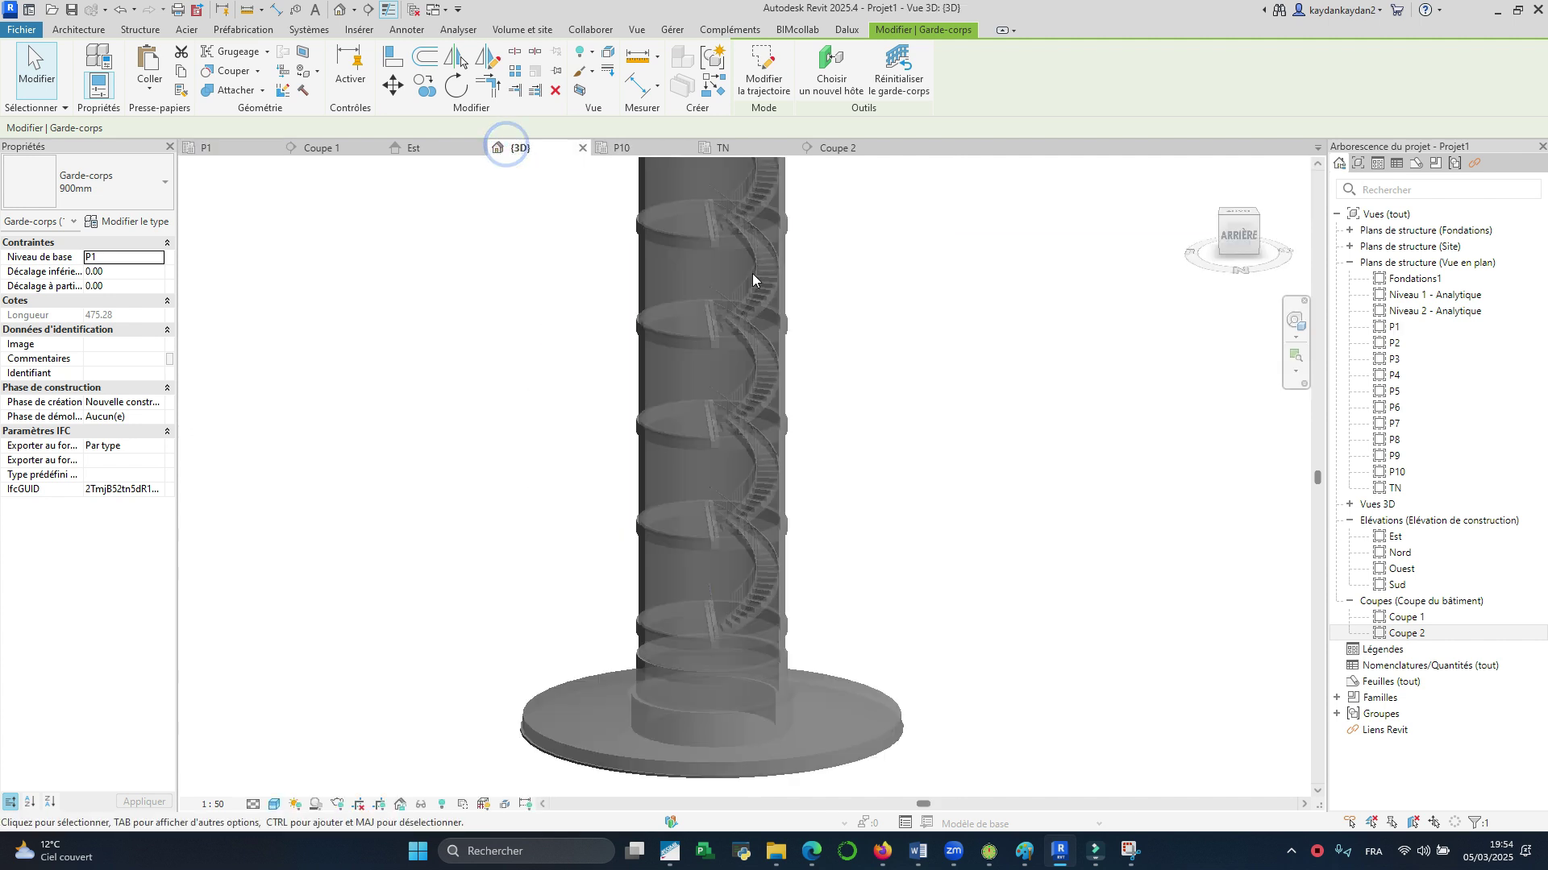
scroll(738, 645, up, 2)
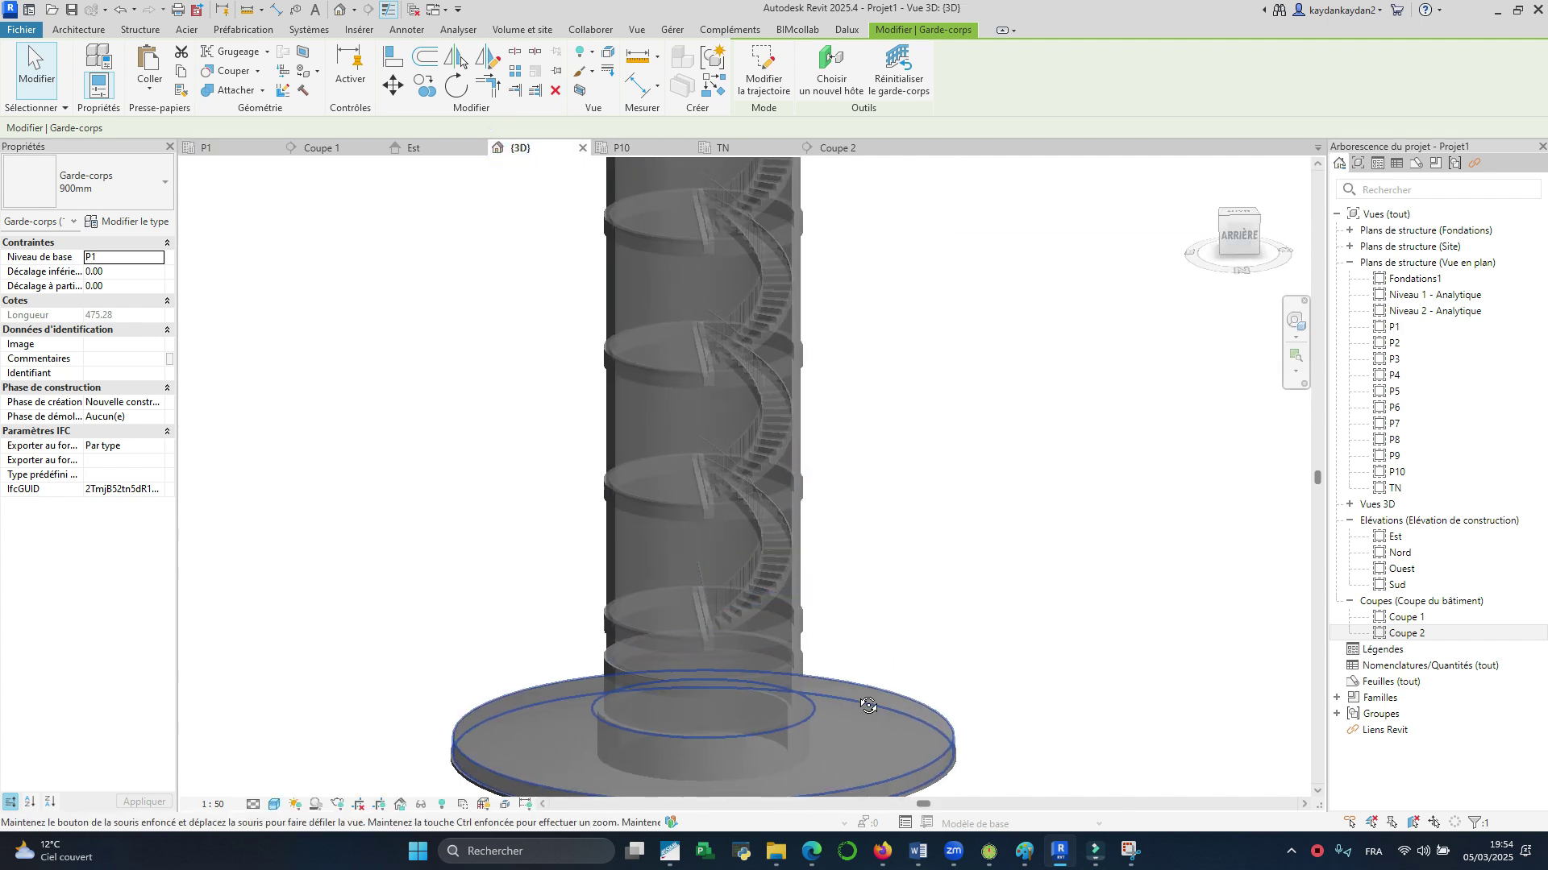
shift+middle_drag(903, 694, 977, 703)
scroll(719, 622, up, 6)
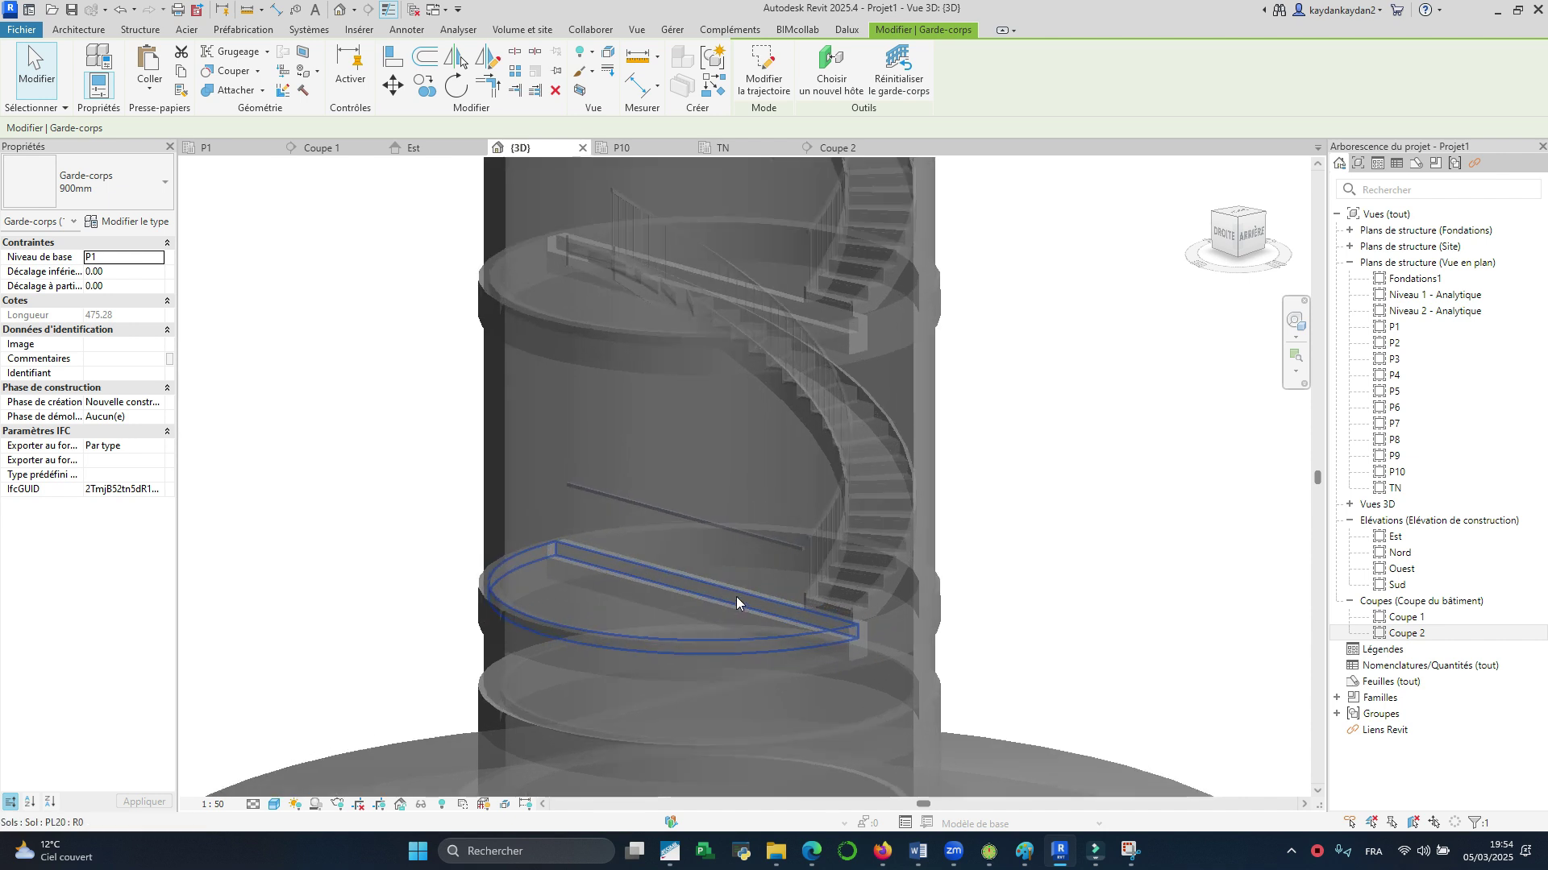
click(780, 538)
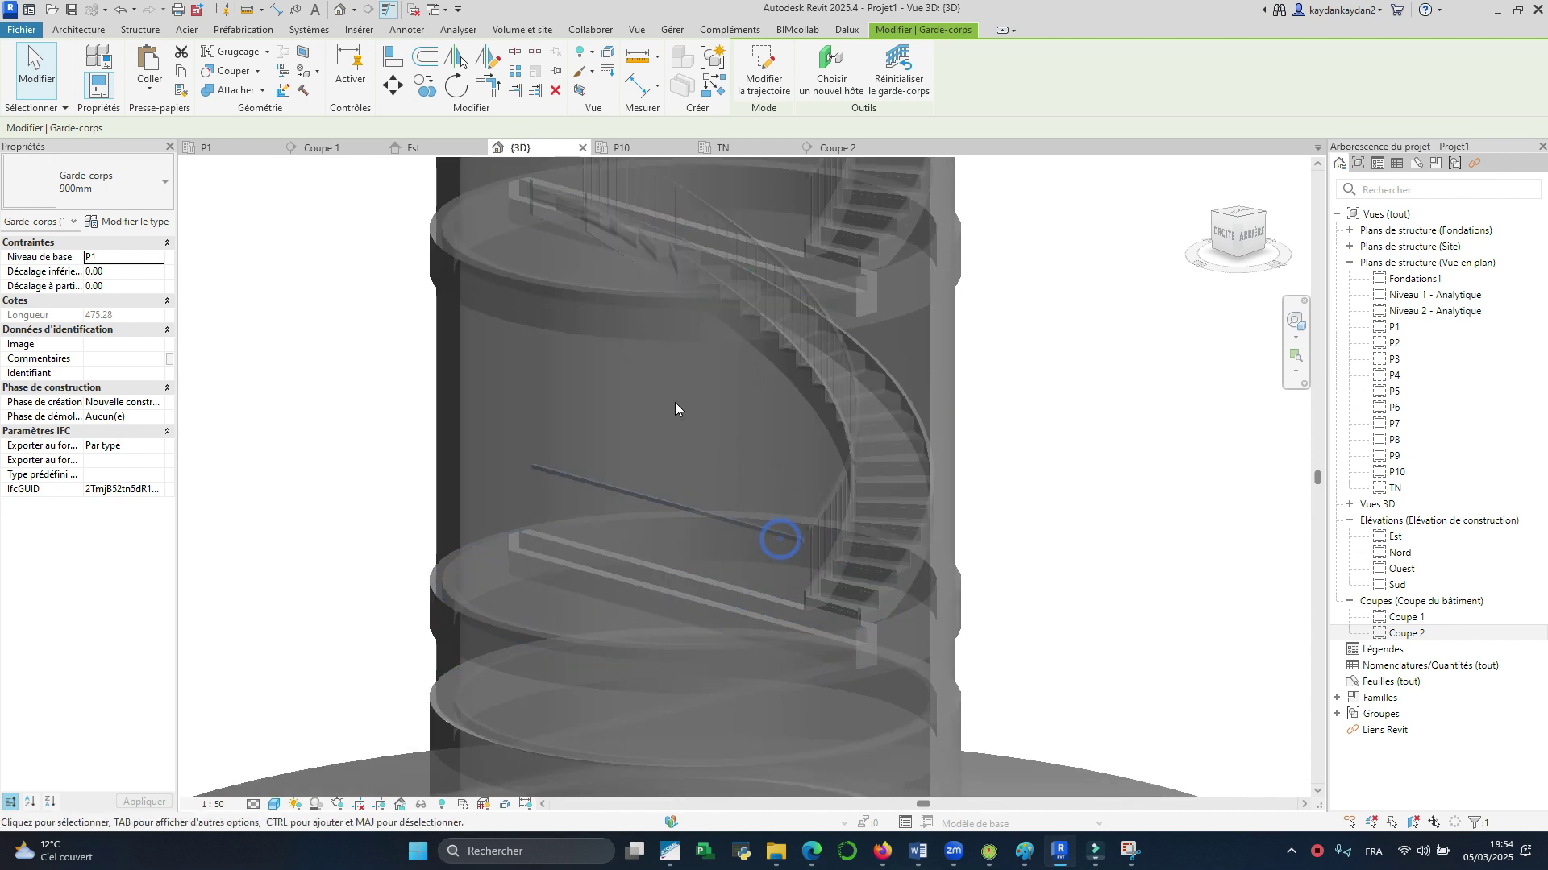
click(126, 196)
scroll(753, 412, down, 2)
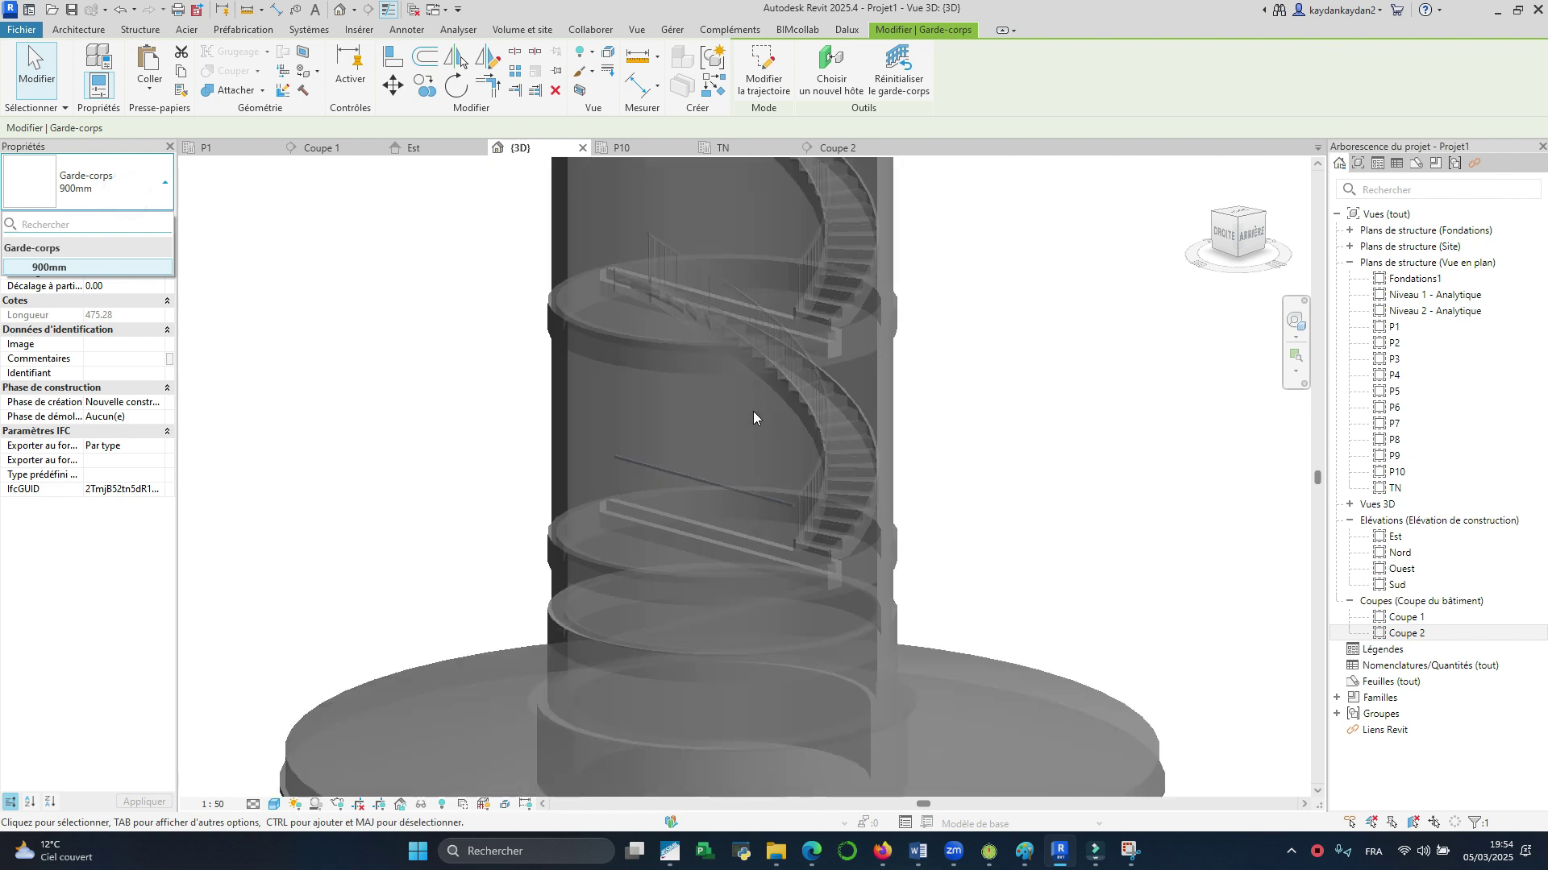
scroll(988, 565, up, 1)
scroll(1010, 489, down, 1)
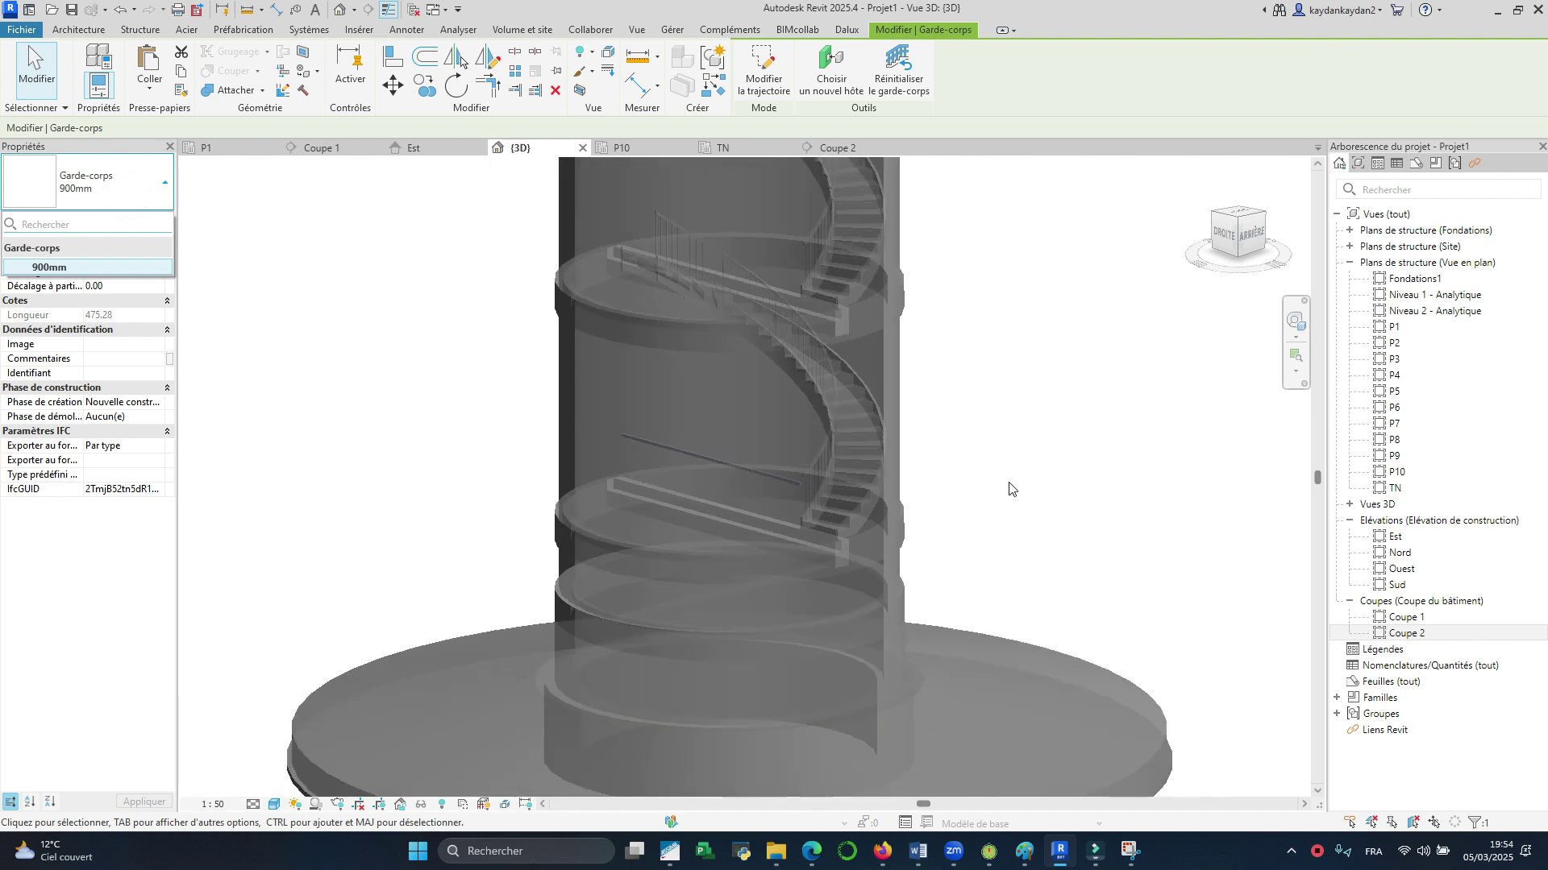
shift+middle_drag(978, 449, 1074, 546)
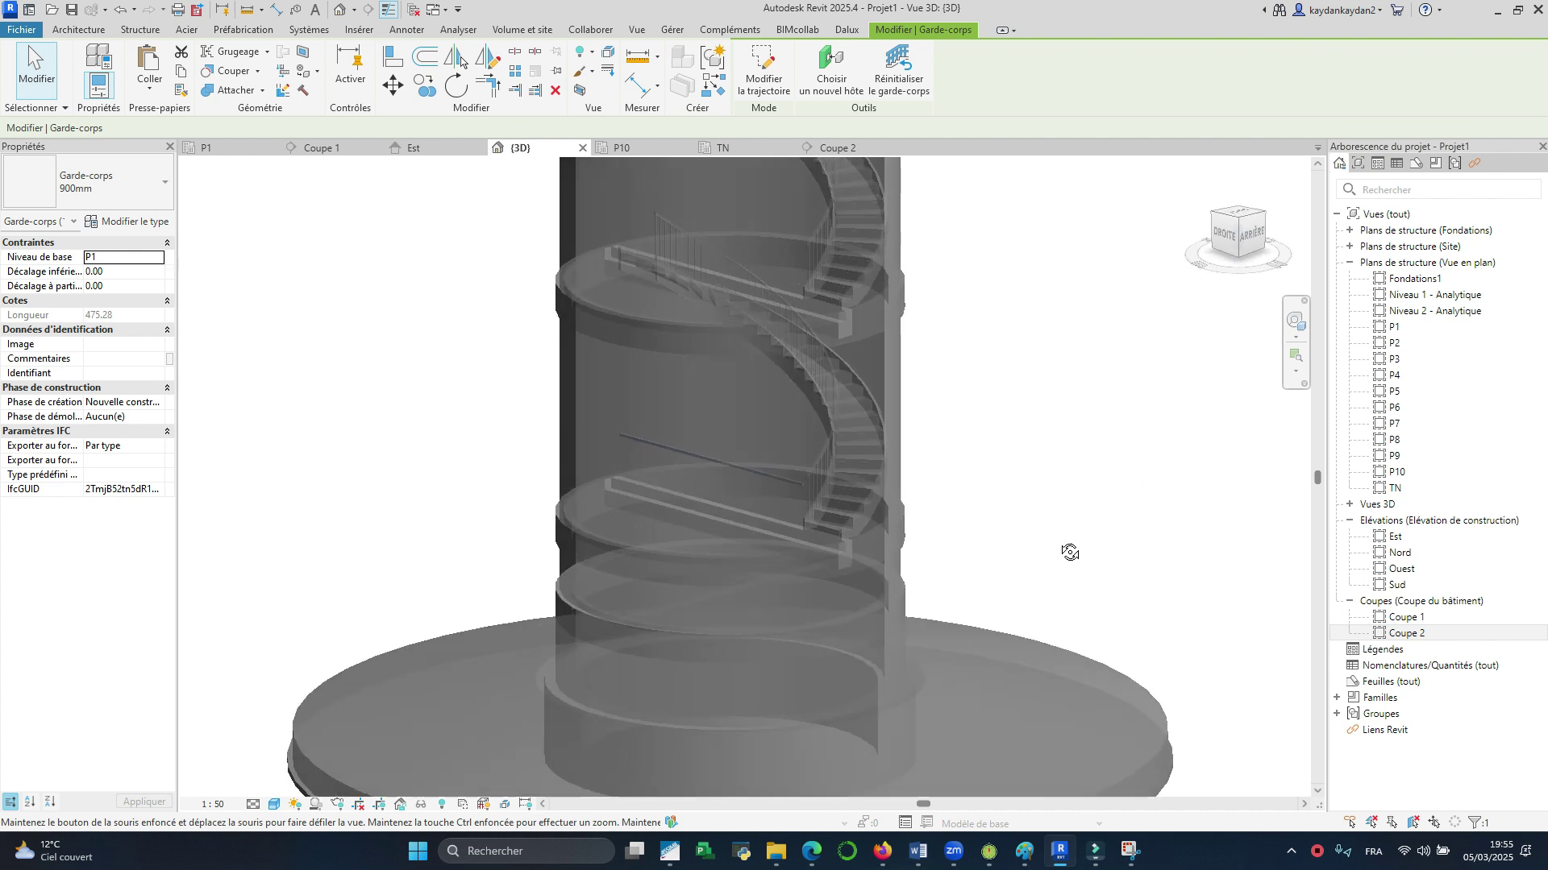
Step: Insert four rails in the non-continuous rail structure of the 900mm railing type
click(127, 220)
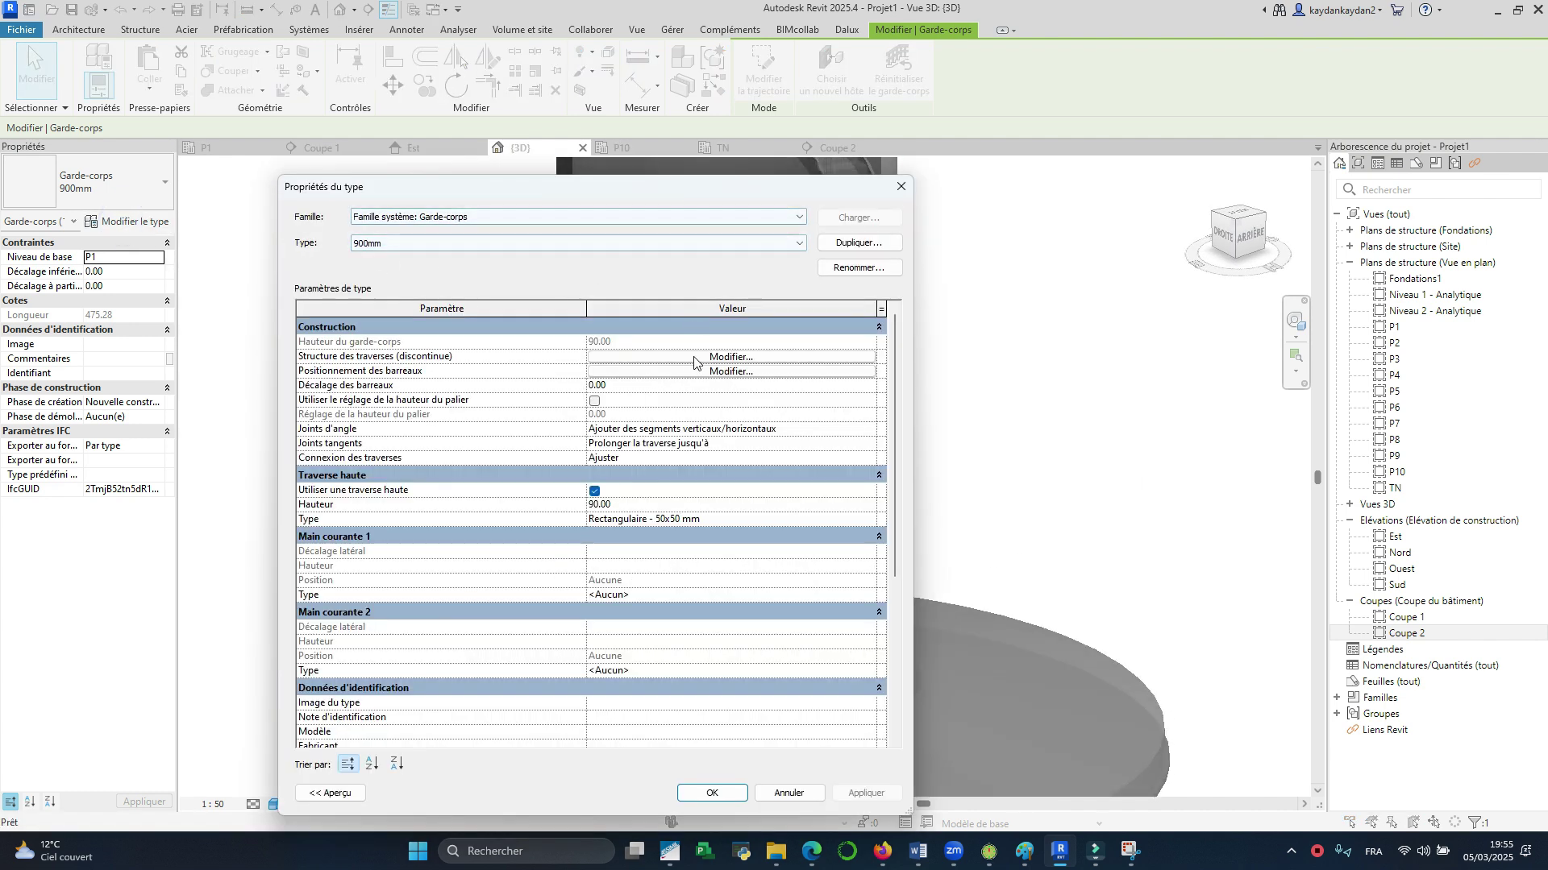
click(731, 356)
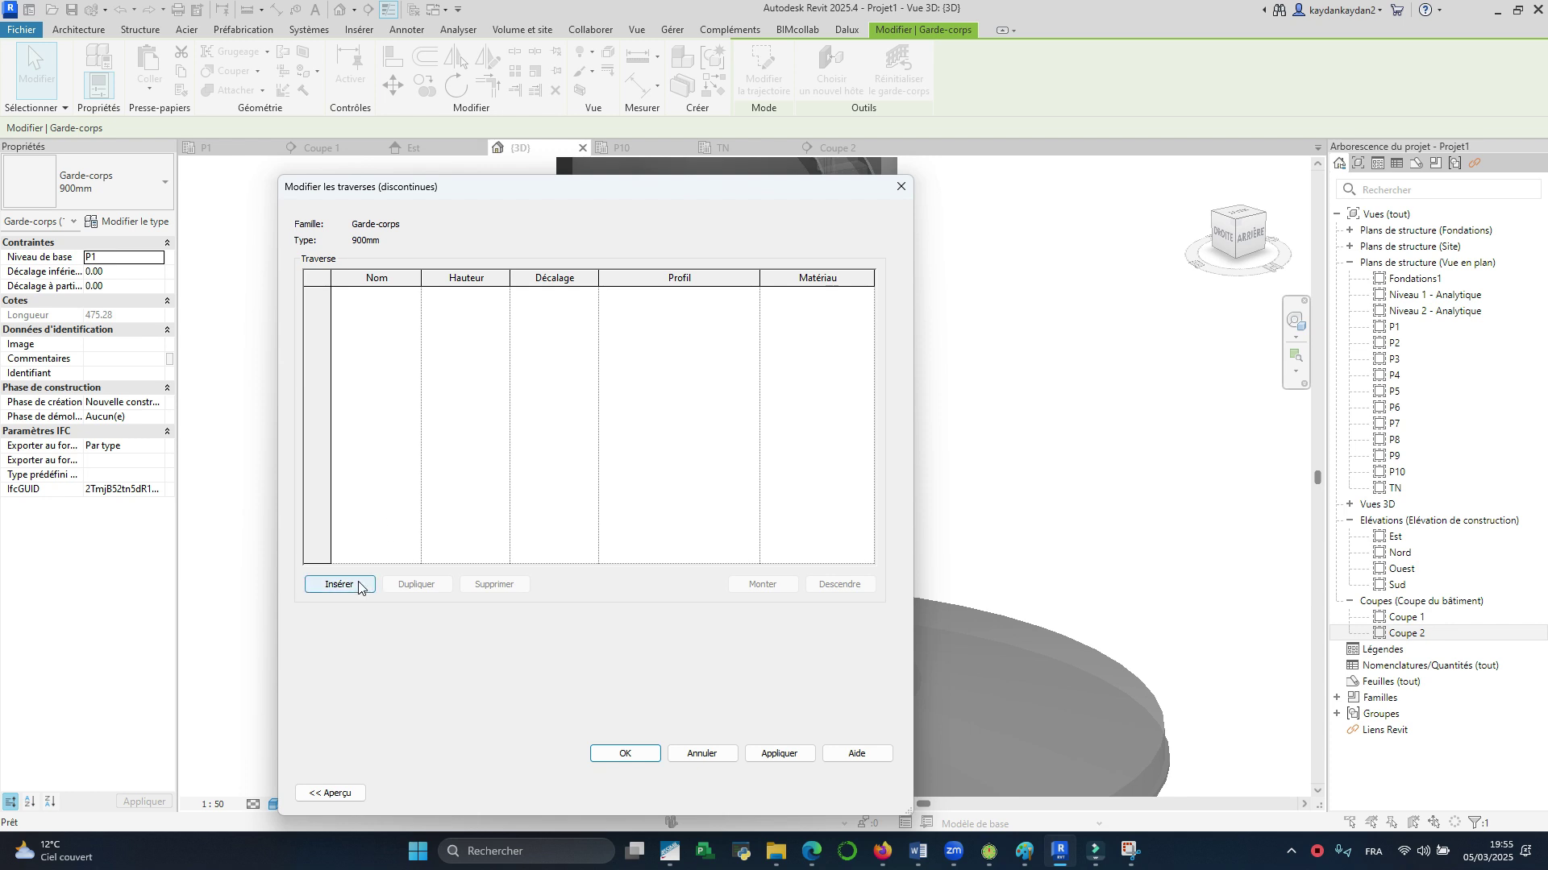
click(357, 586)
click(357, 586)
click(356, 587)
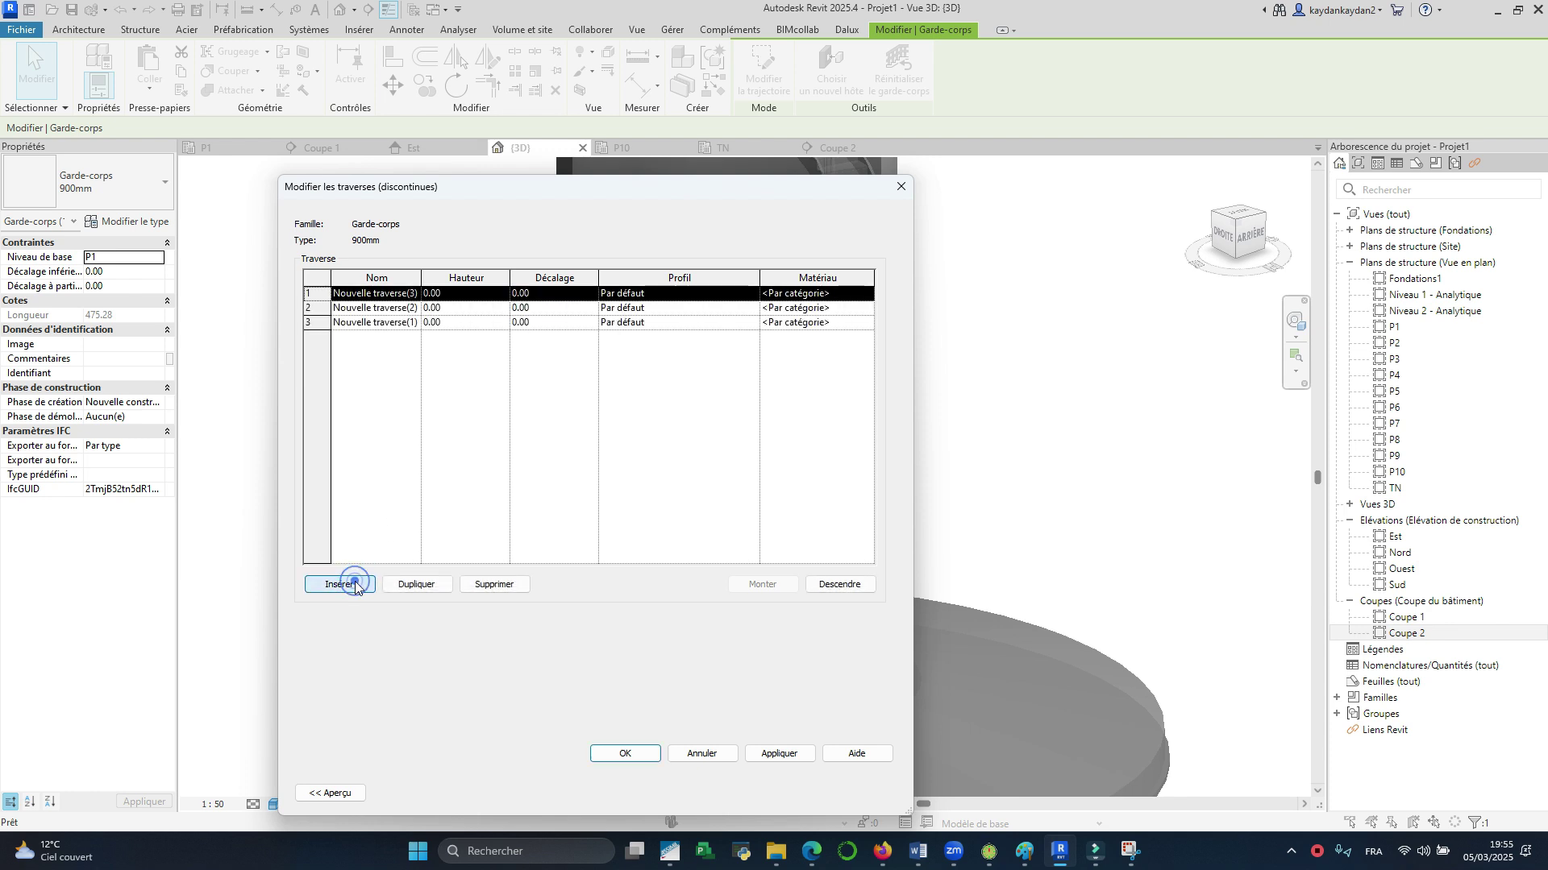
click(355, 586)
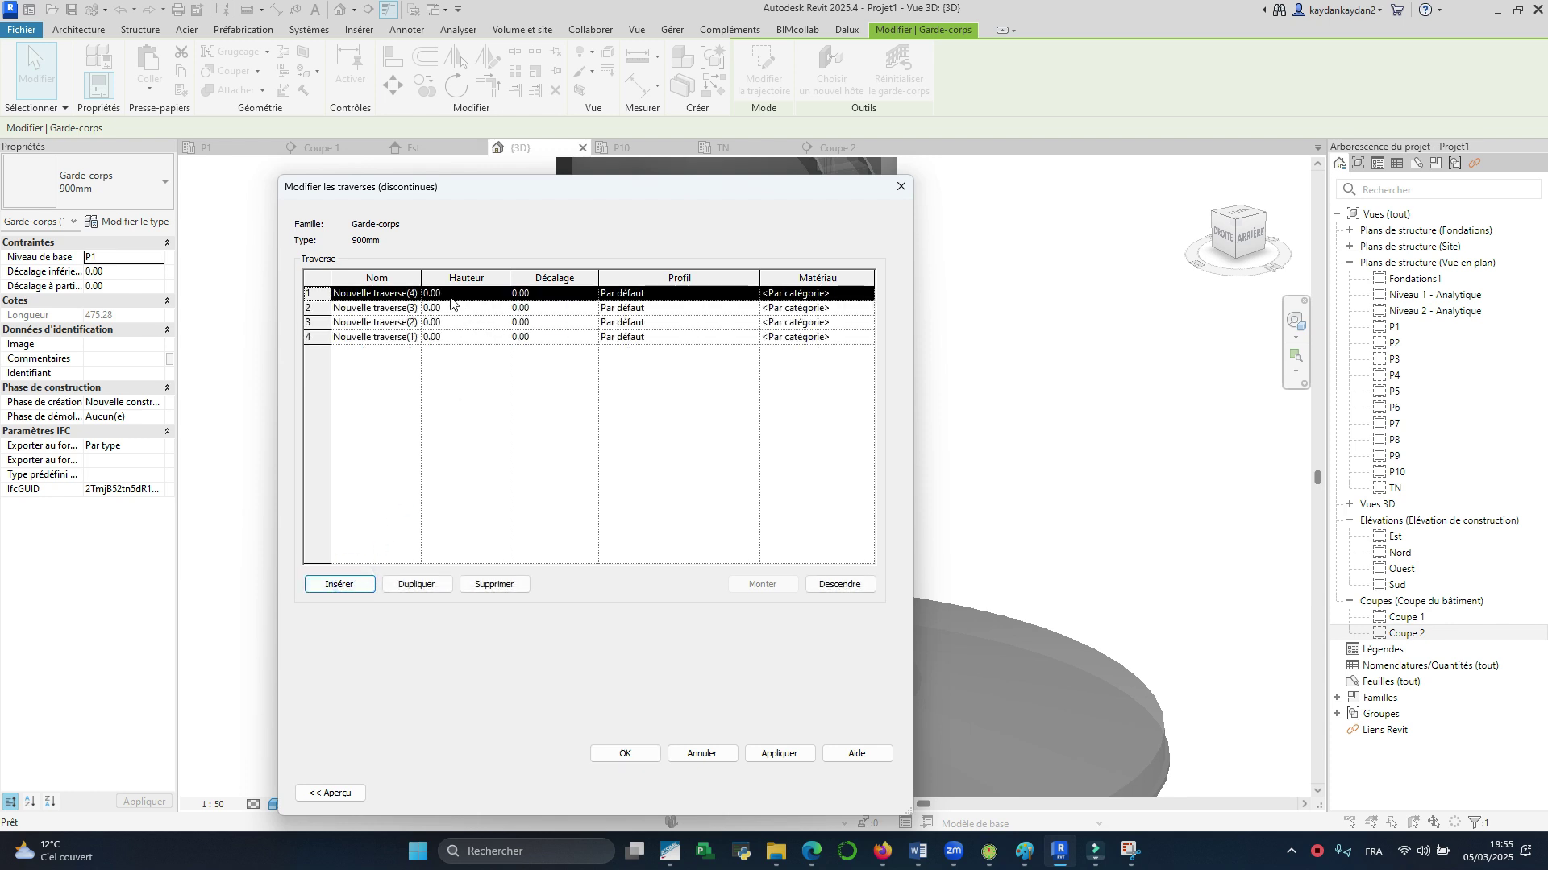
click(457, 336)
click(457, 337)
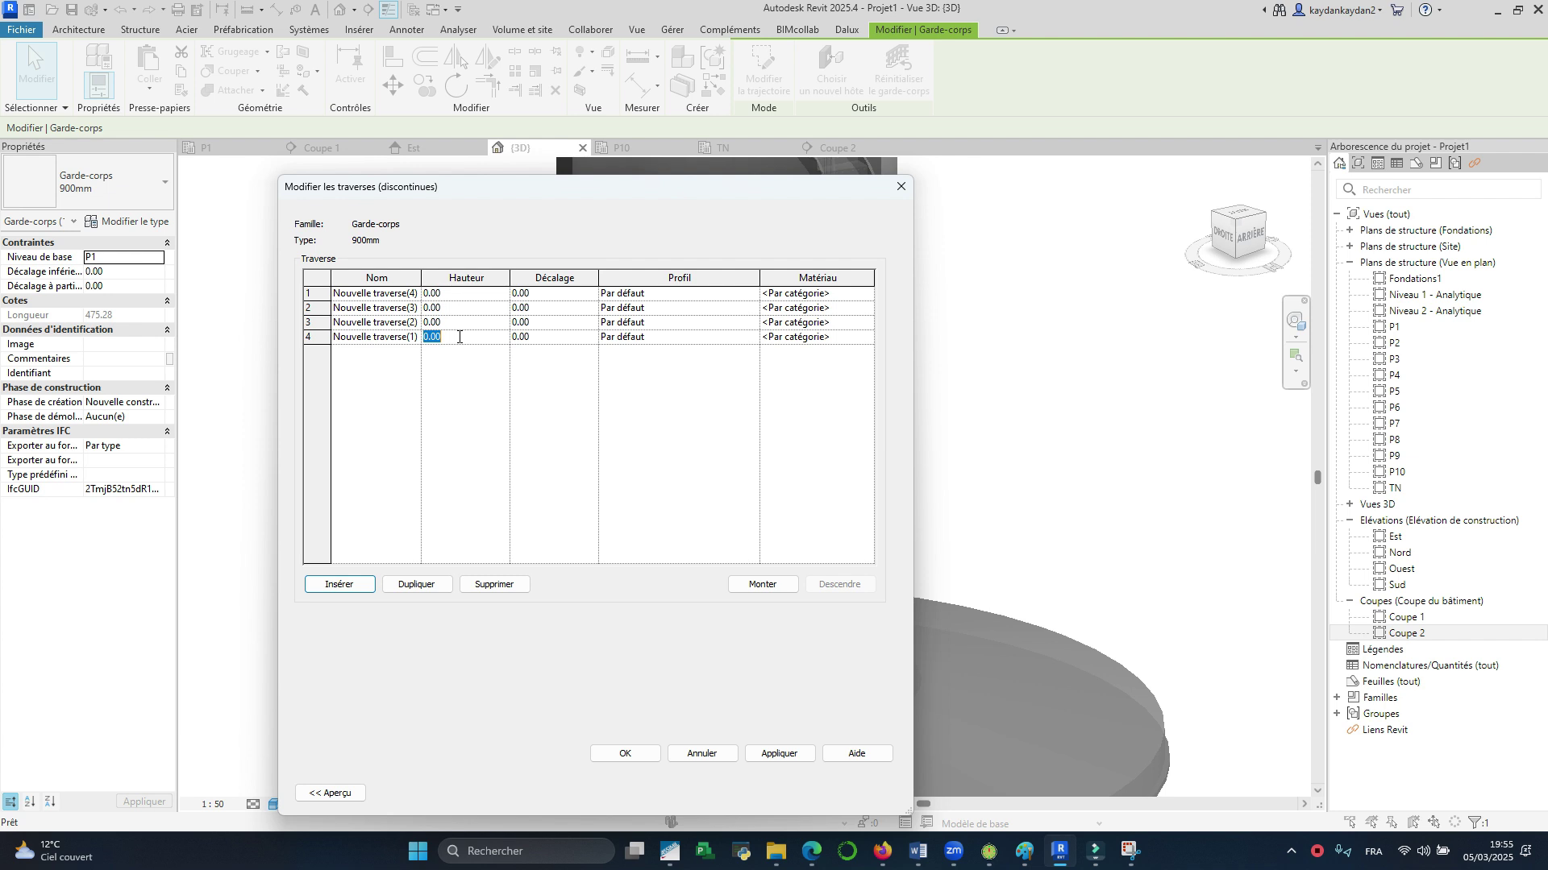
click(828, 295)
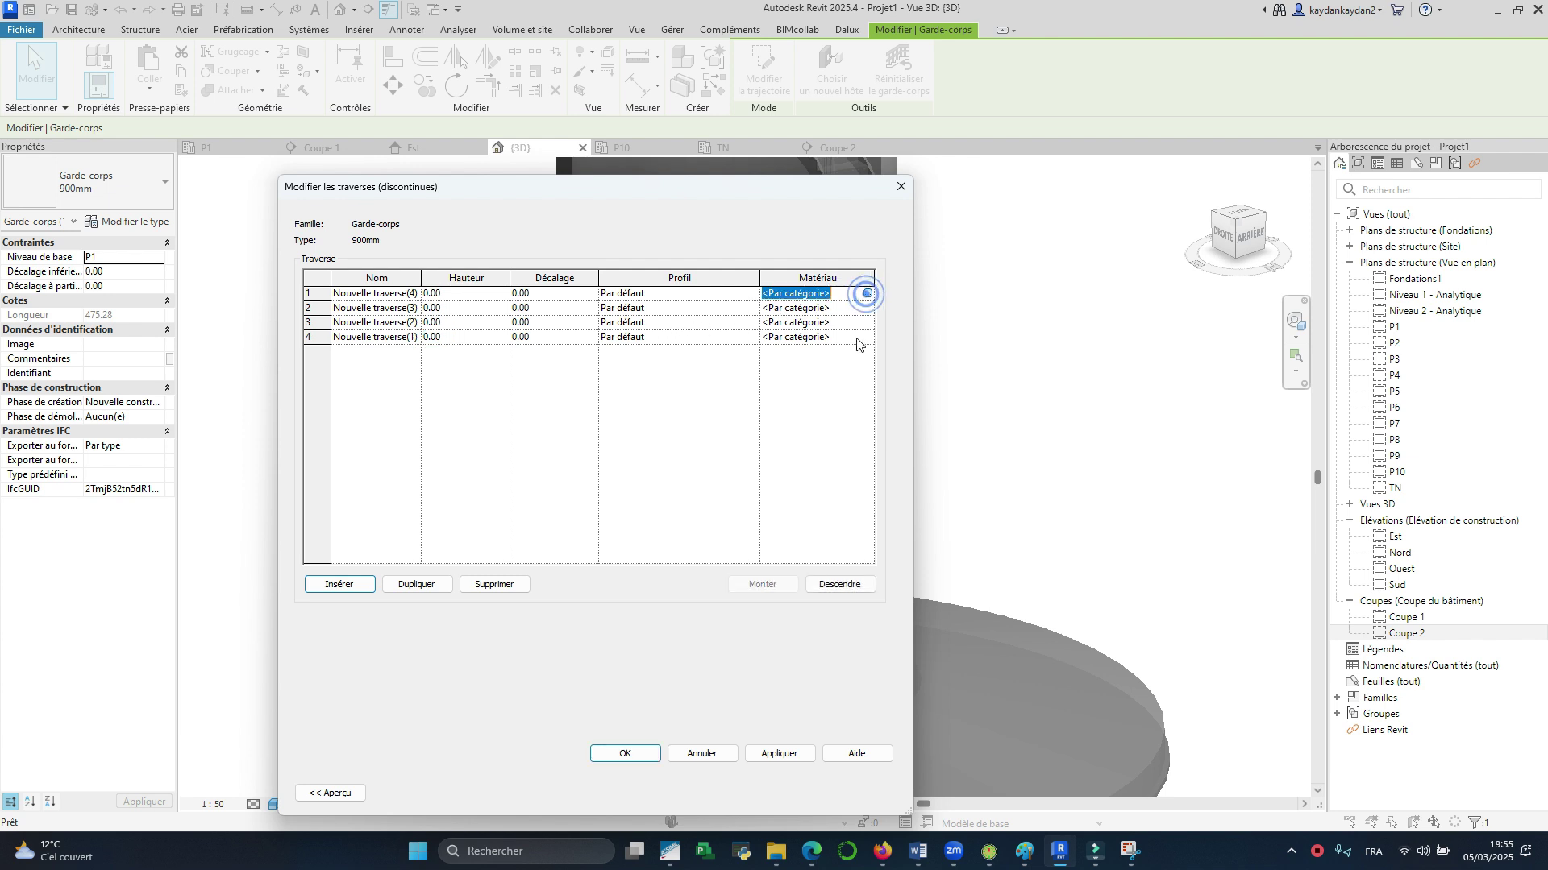
click(866, 295)
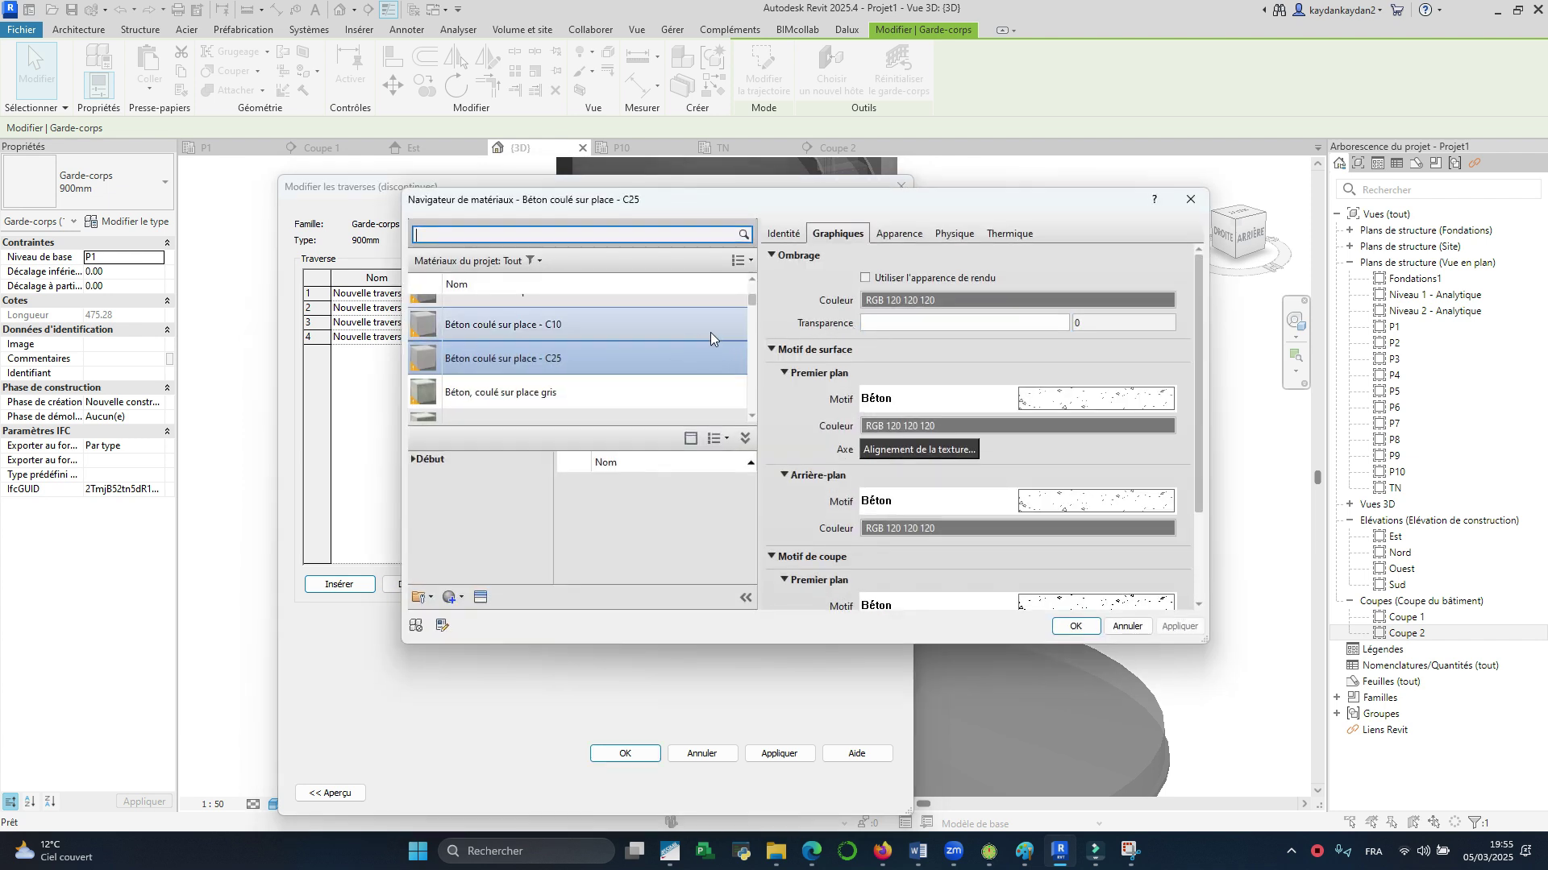
scroll(730, 331, up, 3)
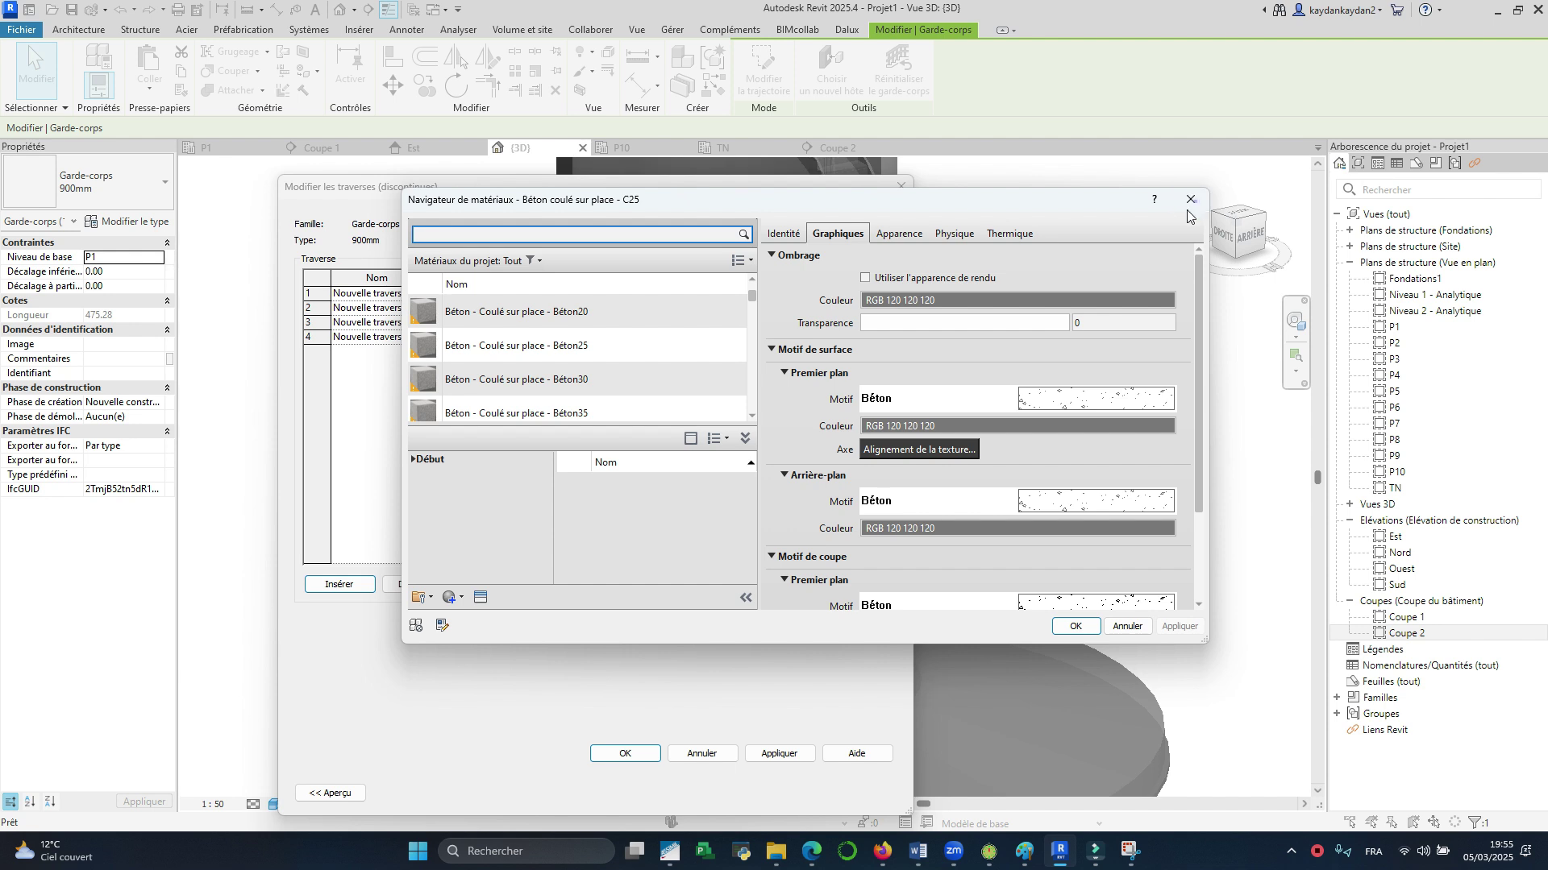
click(1190, 201)
Step: Assign the M_Rampe rectangulaire : 50 x 50mm profile to all four rails of the 900mm railing type
double_click(750, 296)
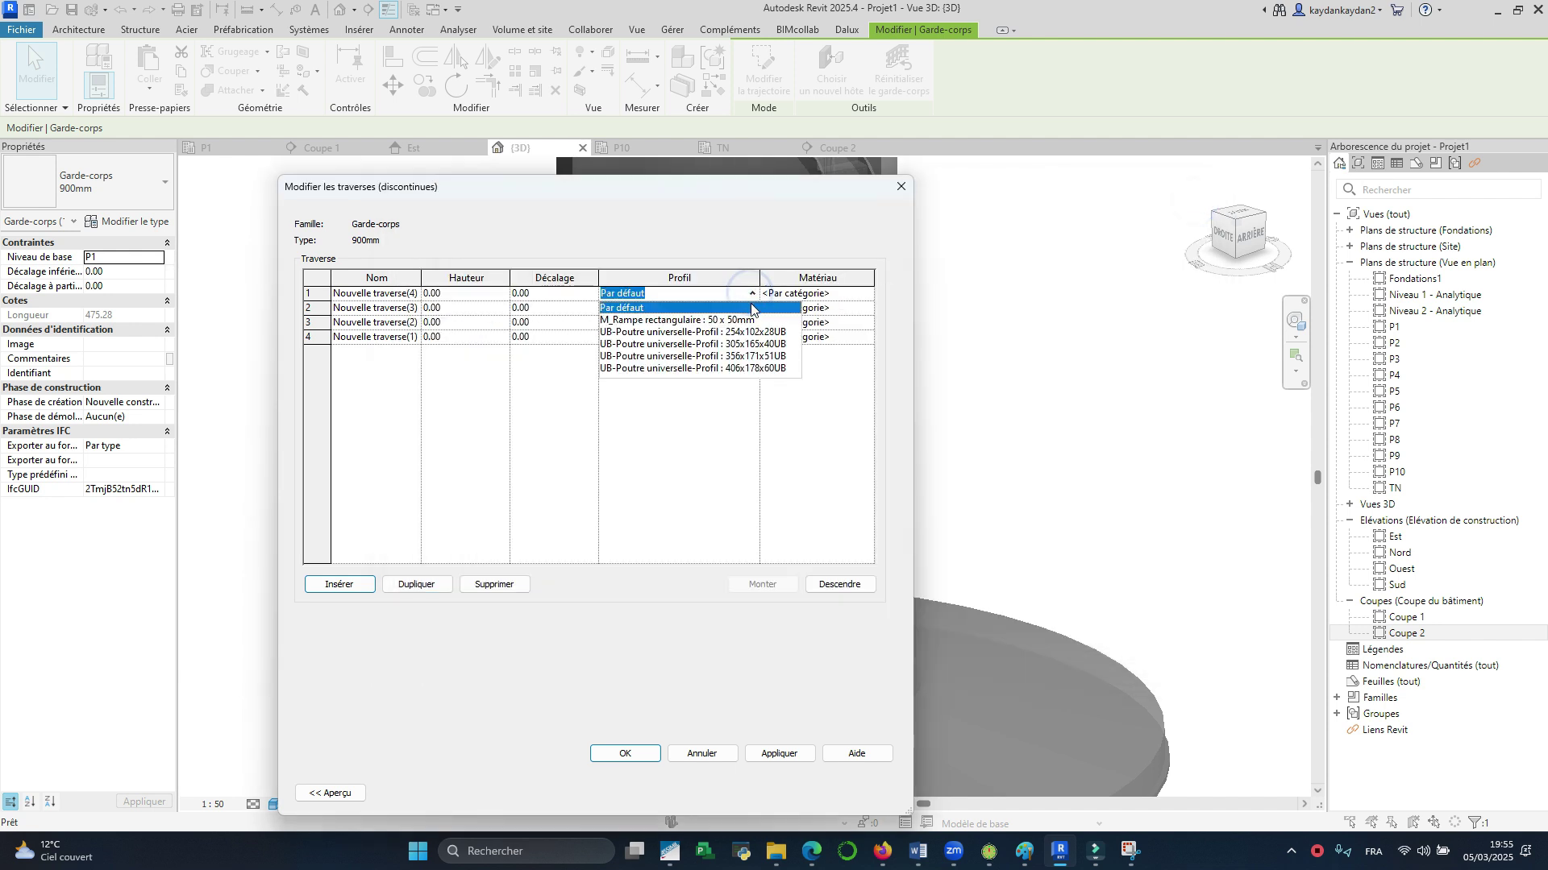
click(705, 321)
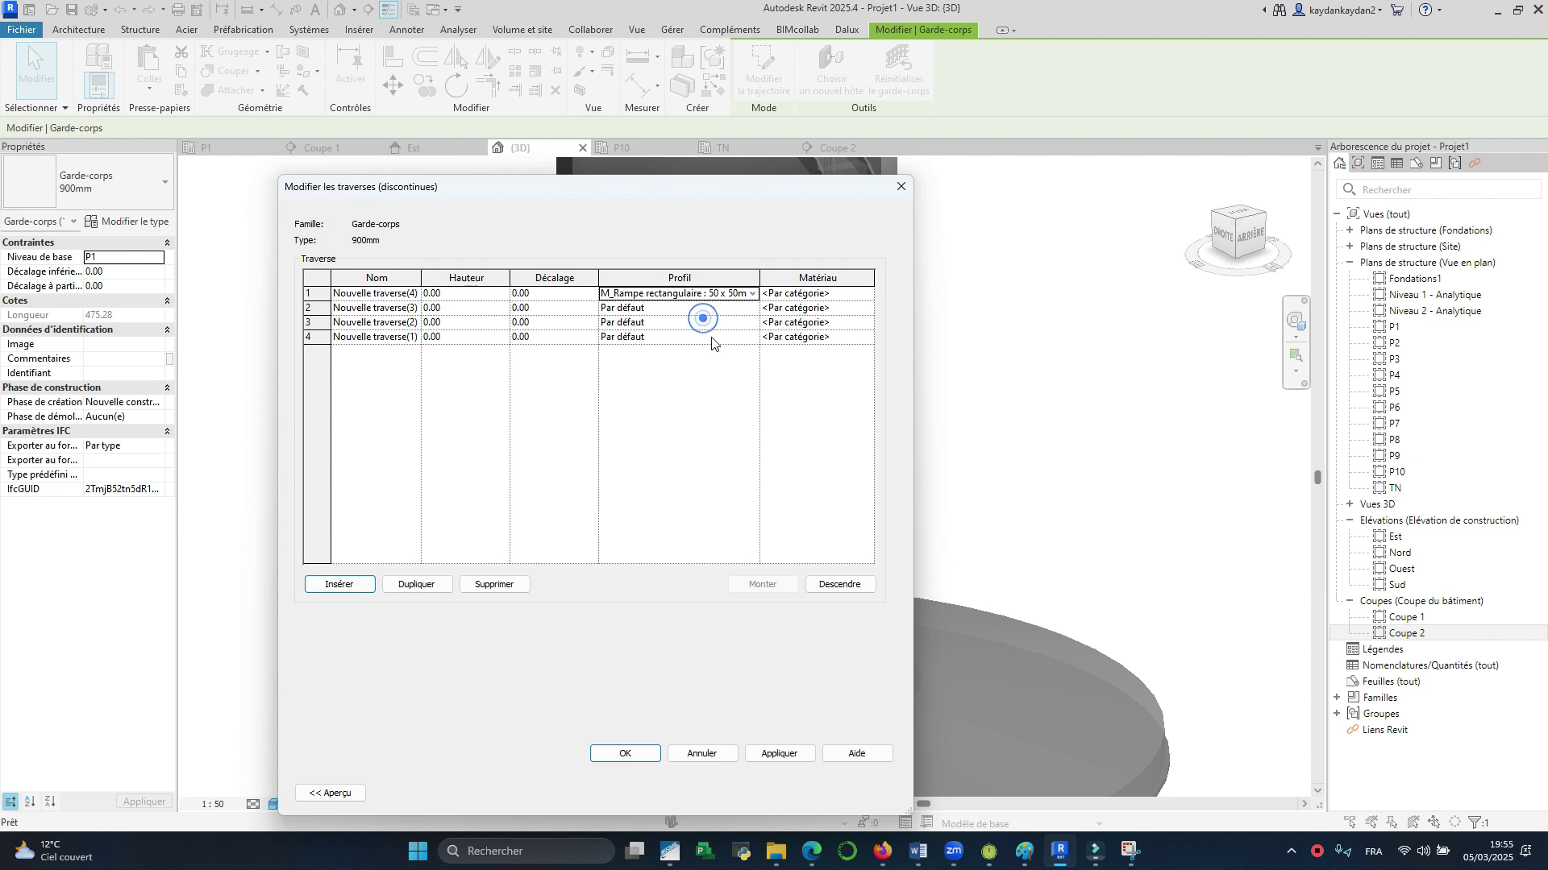
click(740, 312)
click(752, 308)
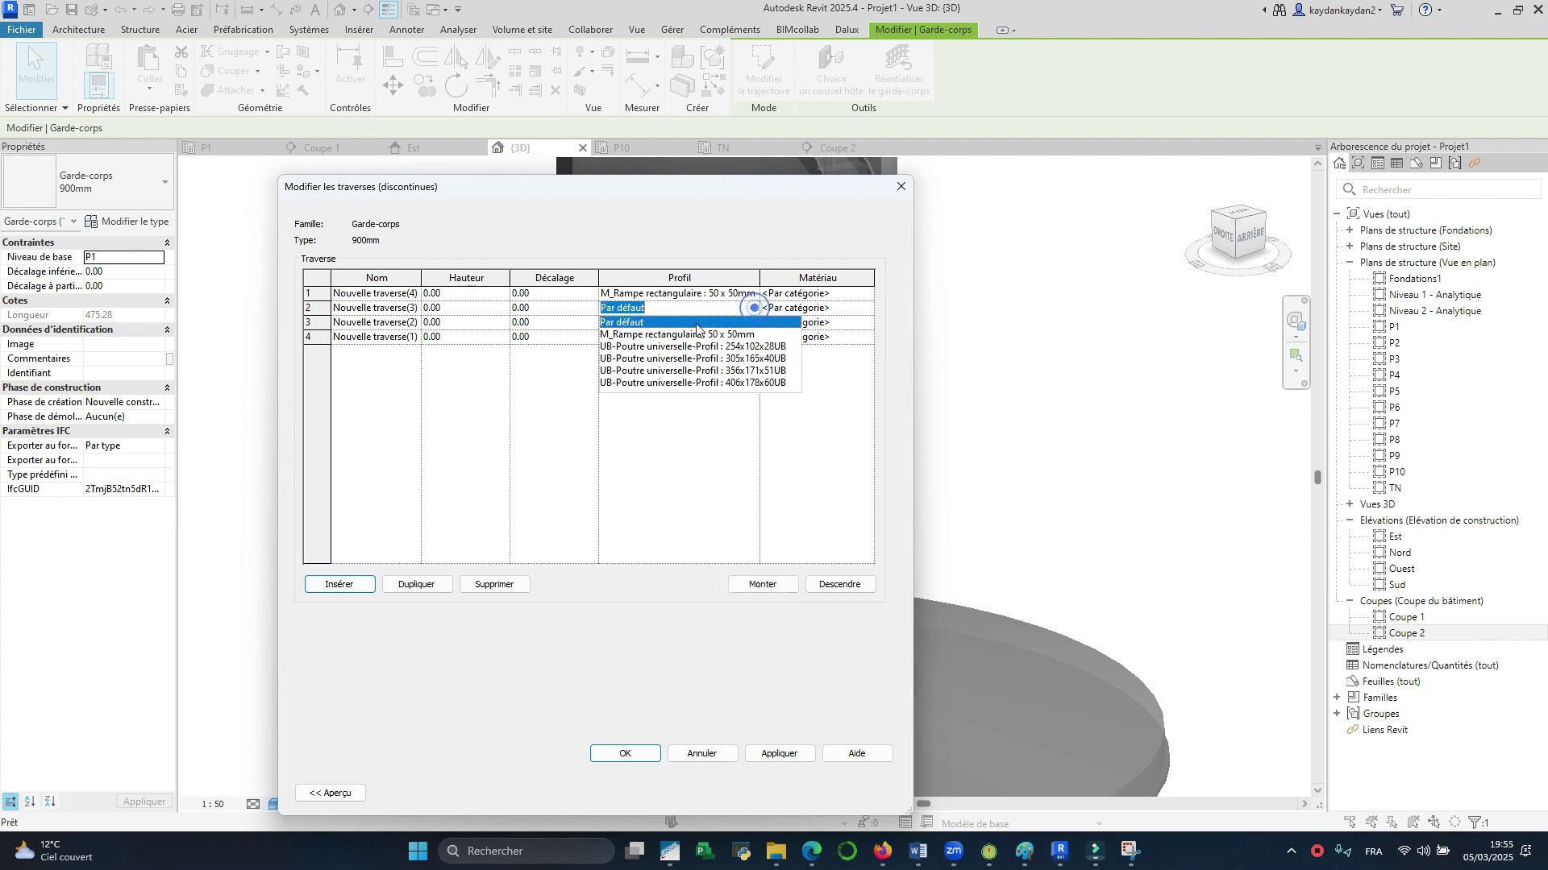
click(729, 323)
click(729, 323)
click(750, 322)
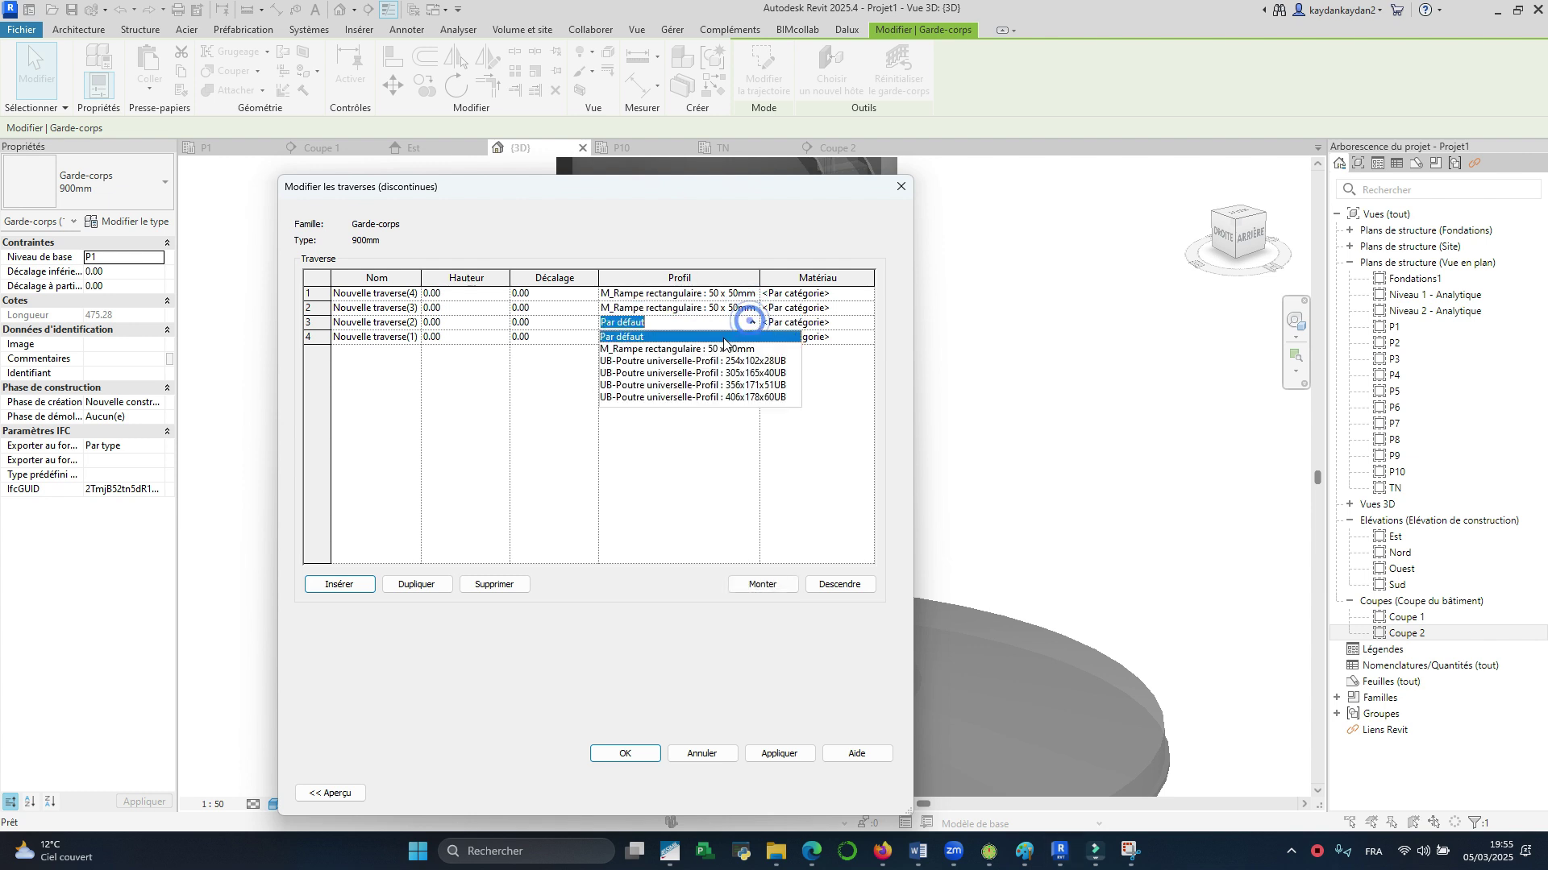
click(725, 350)
click(743, 336)
click(752, 339)
click(724, 361)
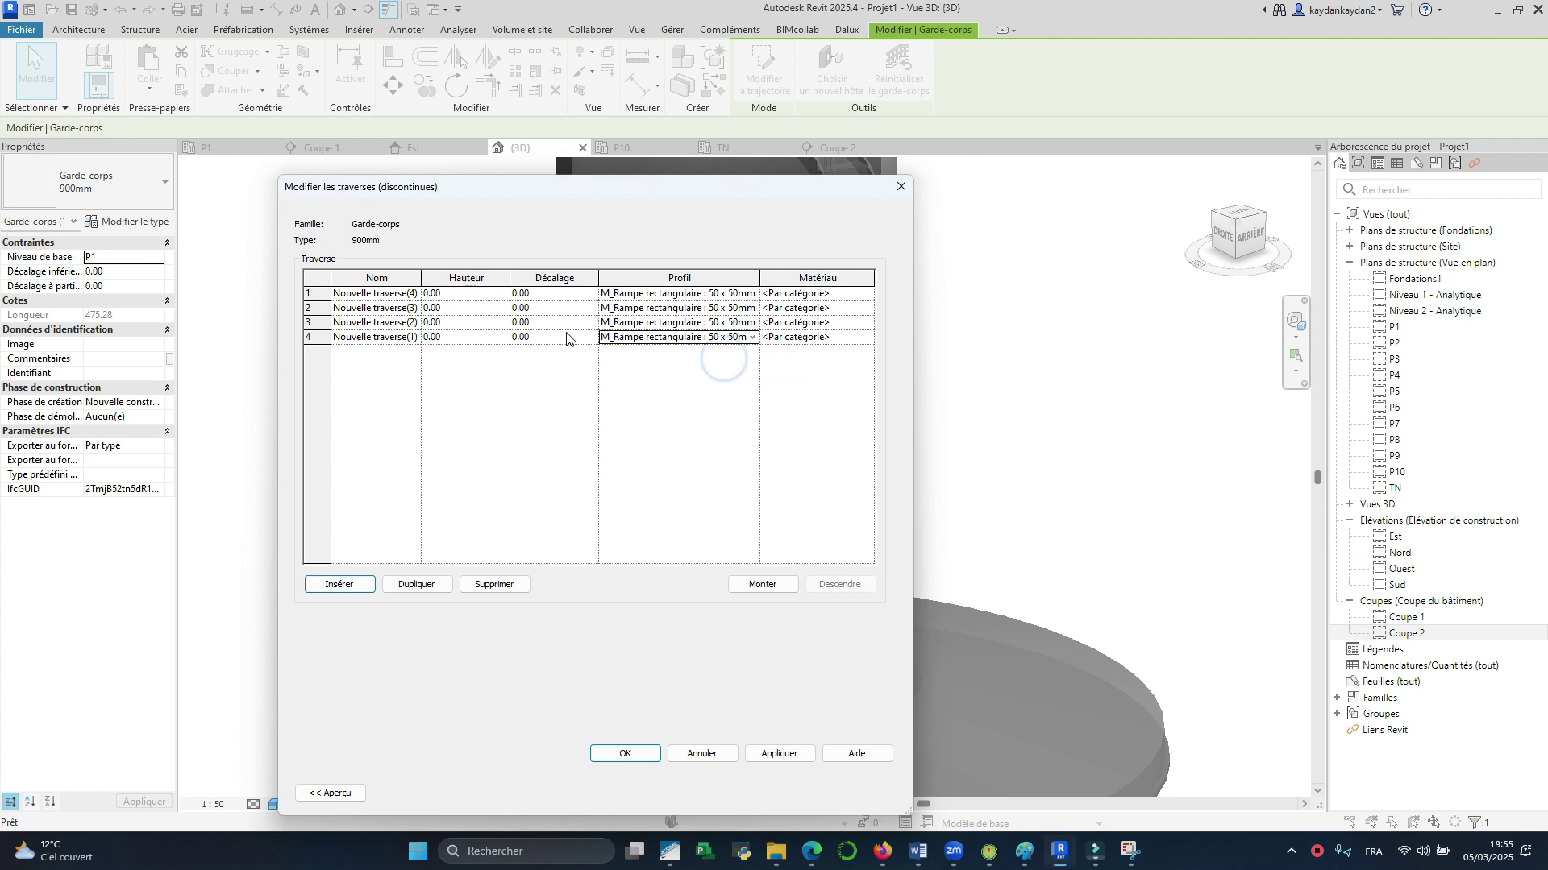
Step: Set the four rail heights to 80, 60, 30 and 10 from first to last row and apply the type changes
click(534, 339)
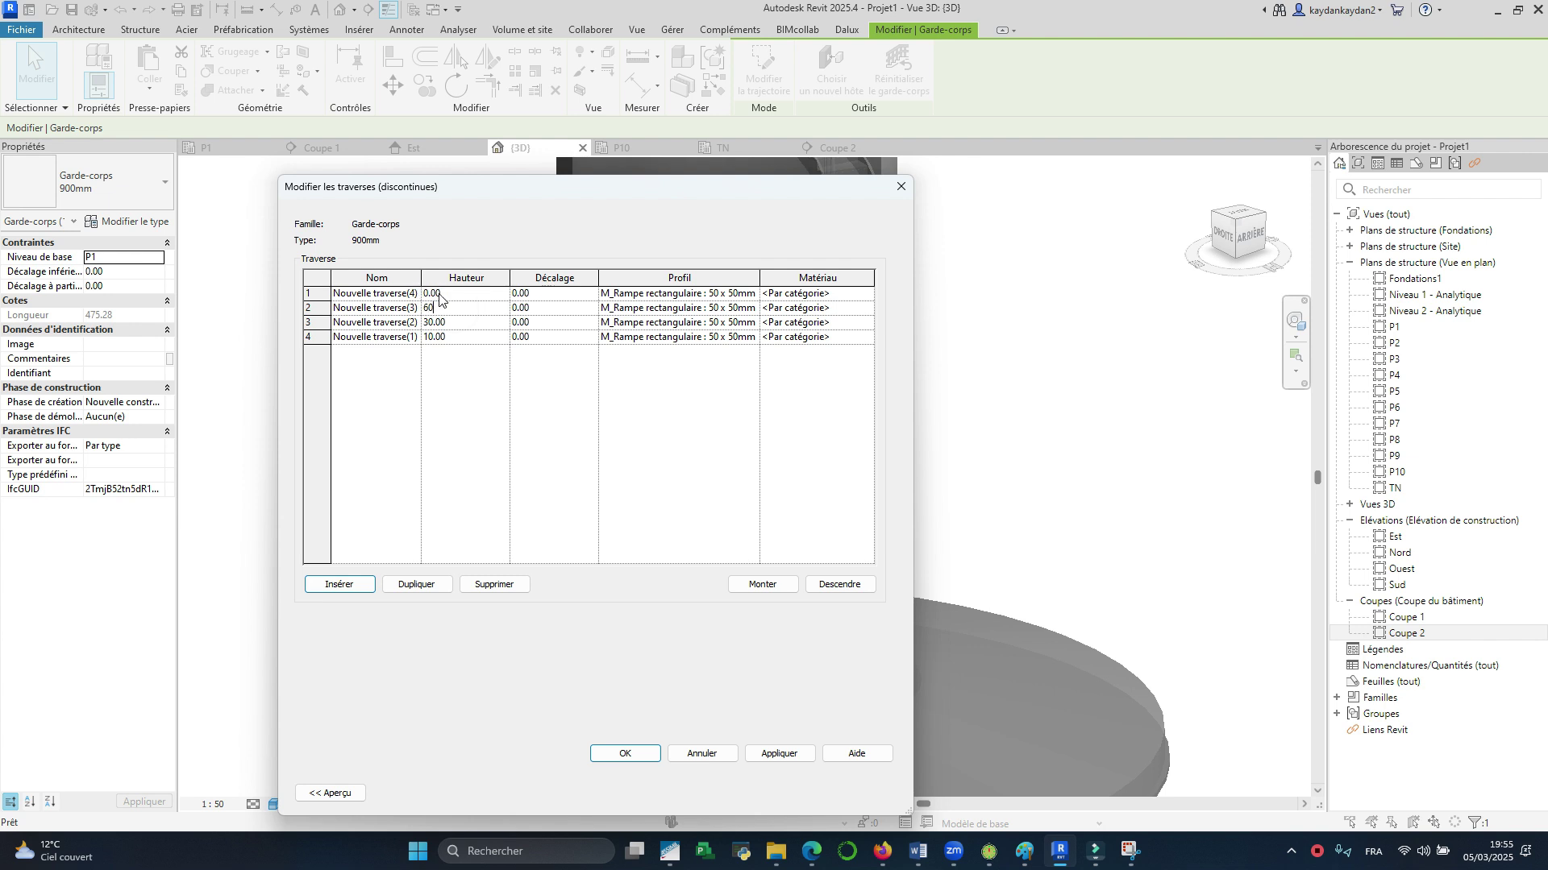
click(461, 297)
click(779, 754)
drag(538, 196, 674, 111)
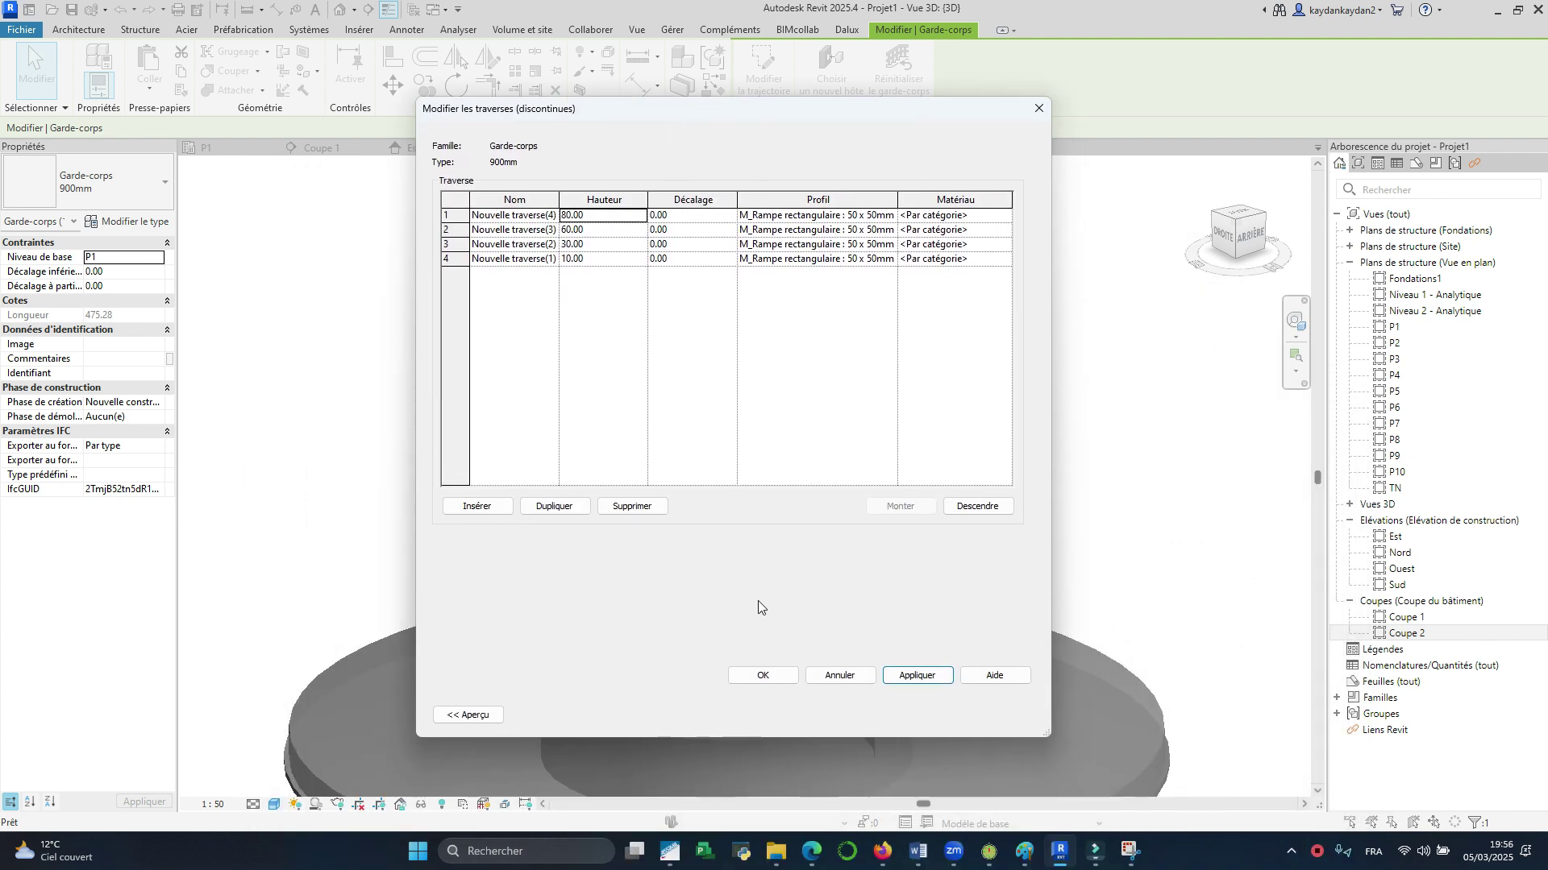
click(764, 677)
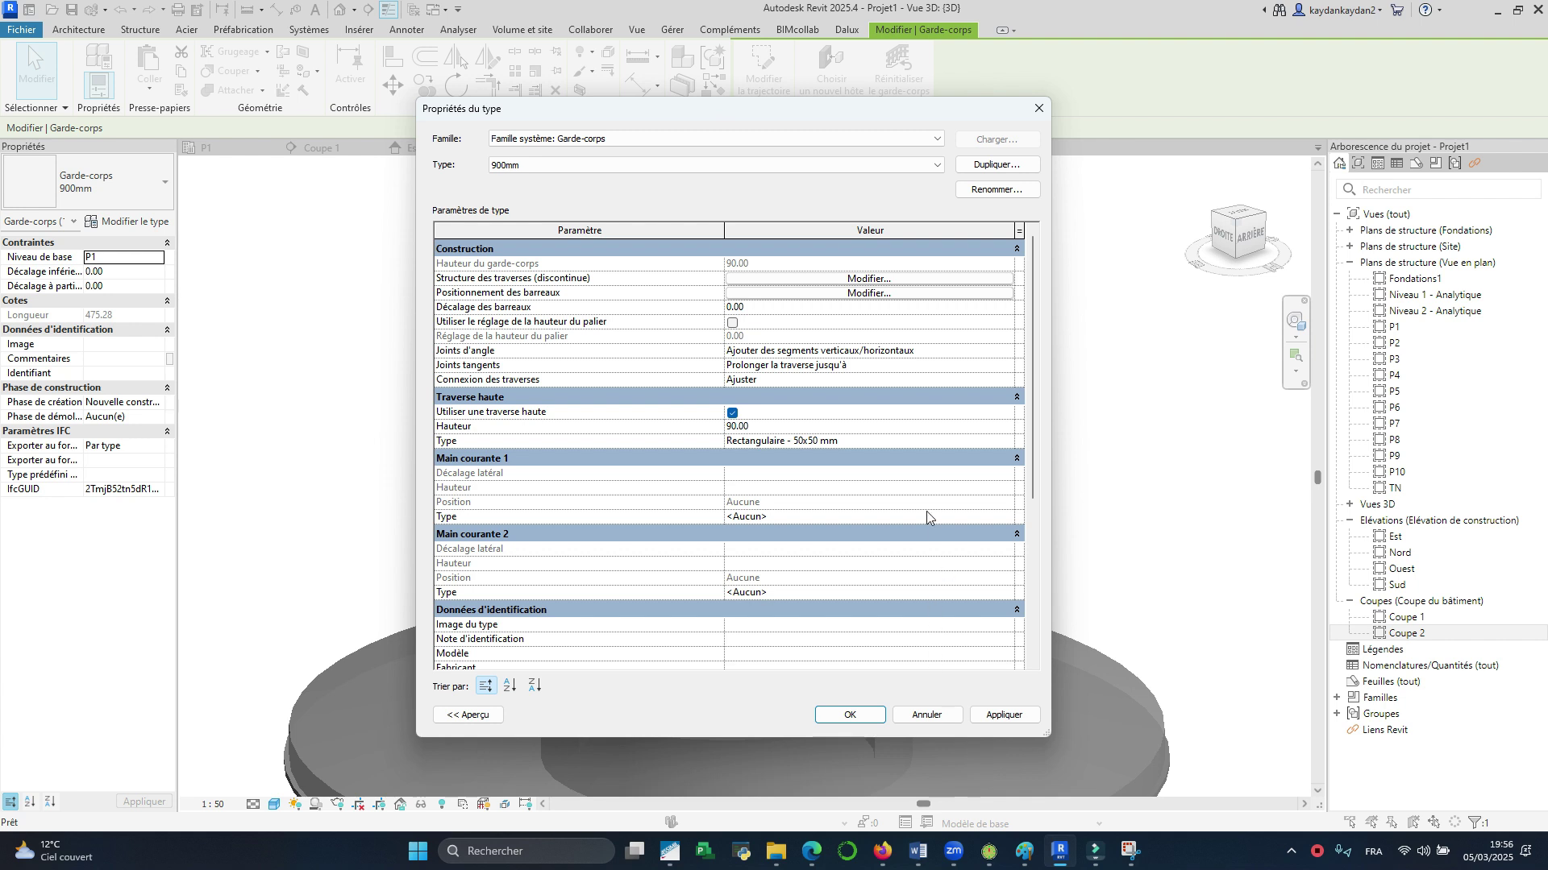
click(1004, 715)
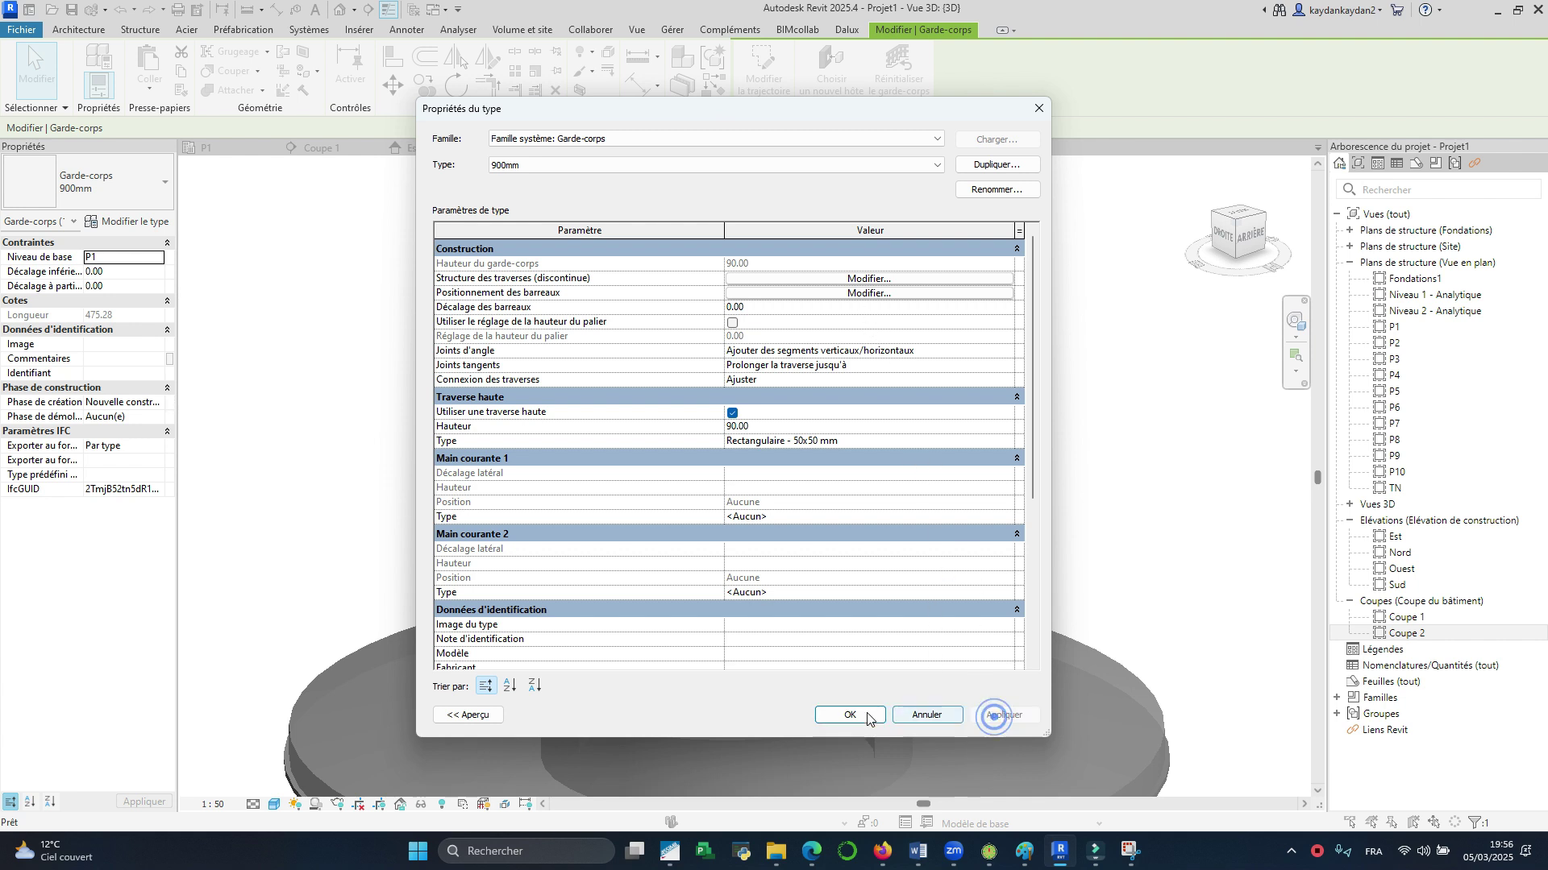
click(849, 715)
scroll(721, 501, up, 3)
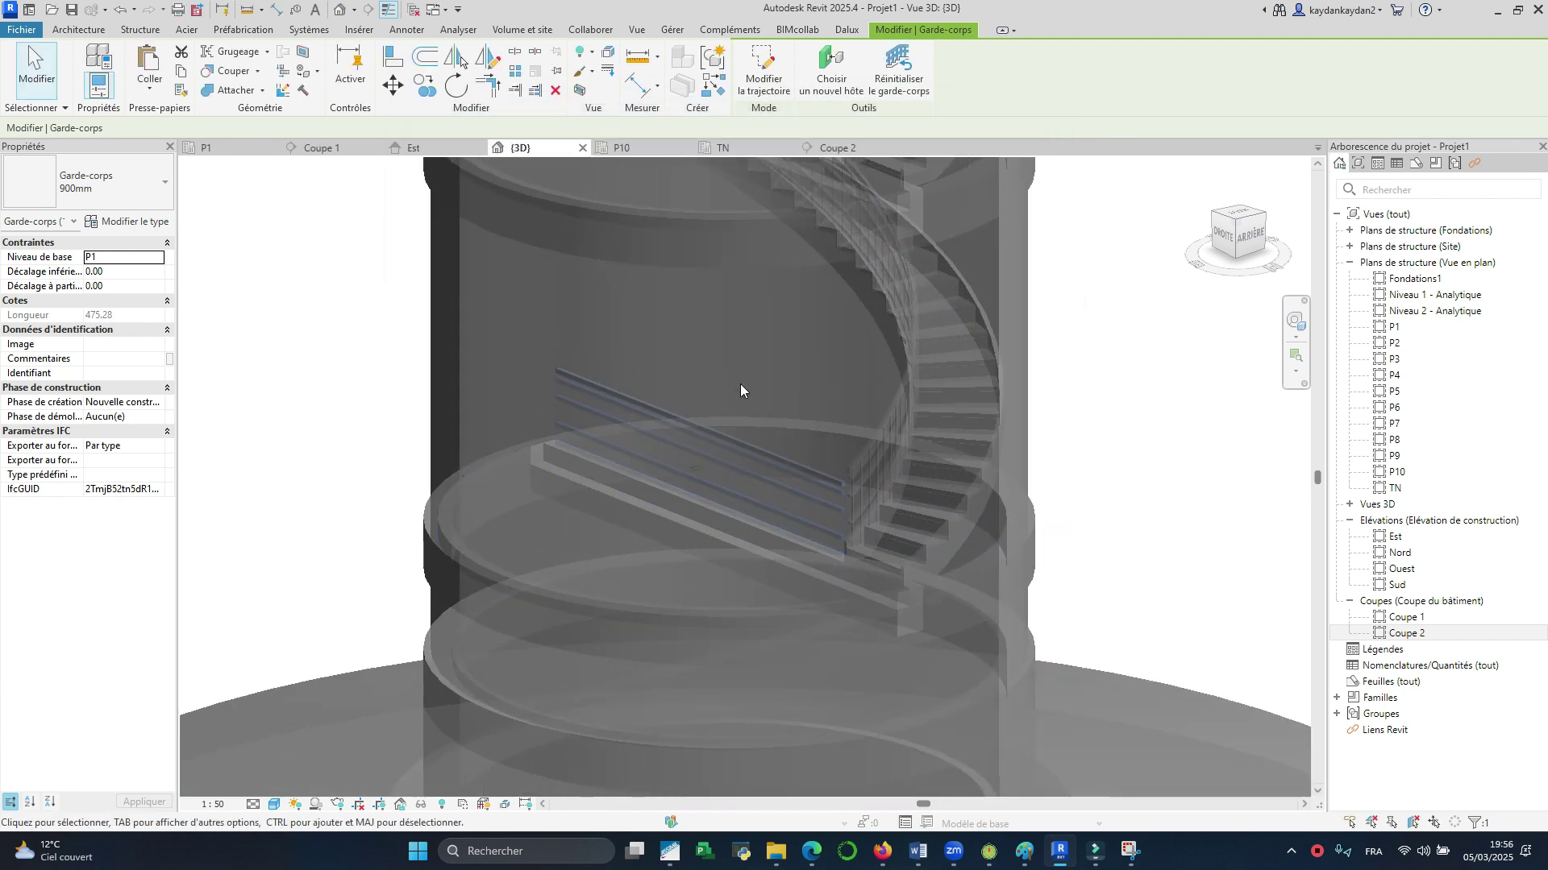
scroll(637, 405, down, 2)
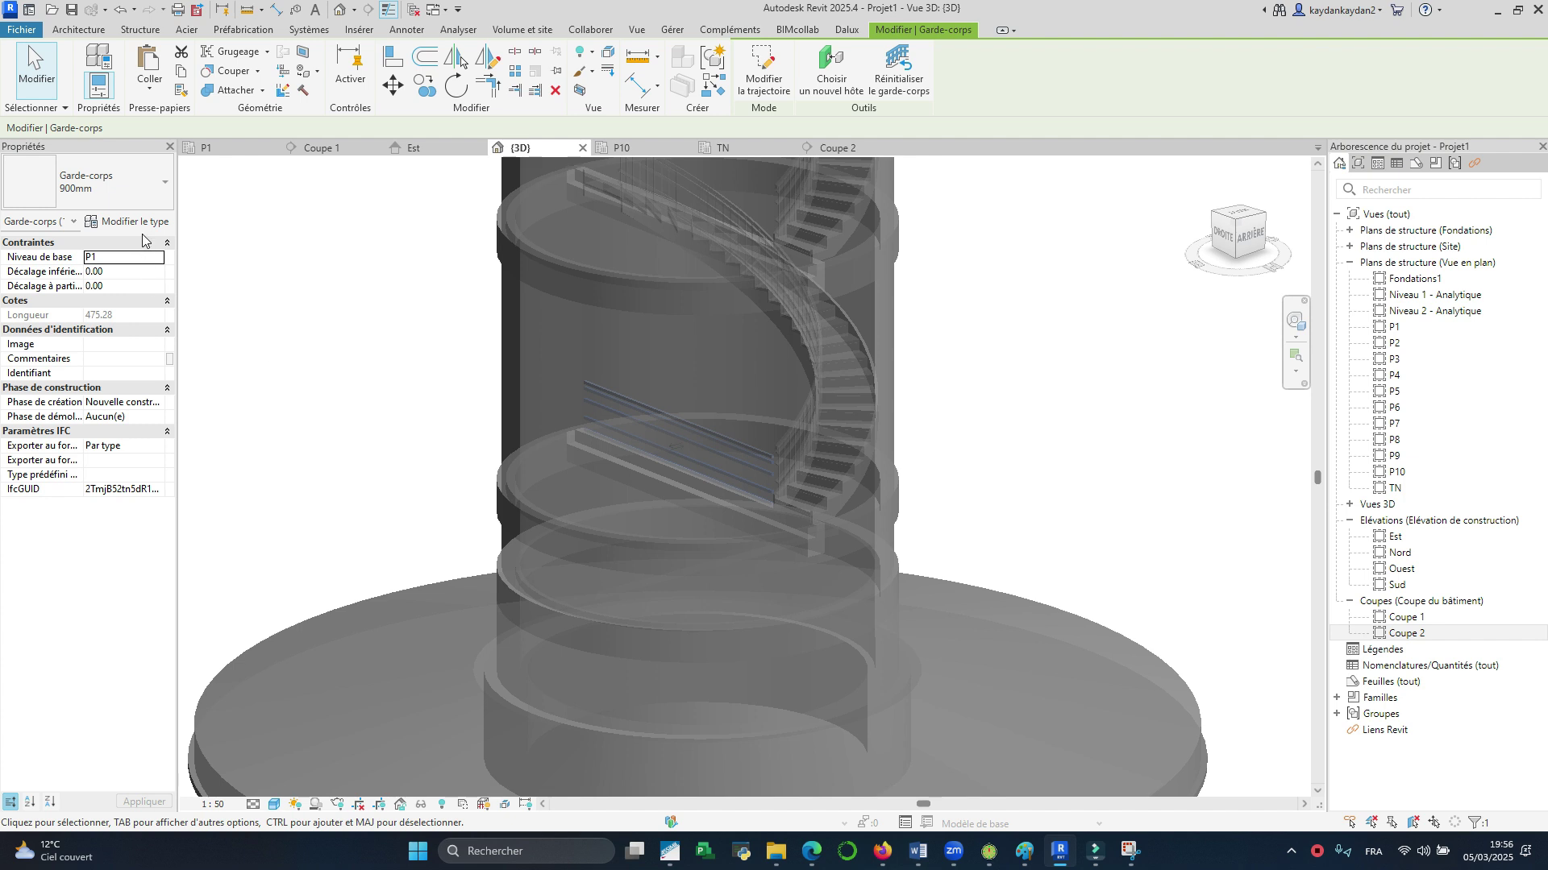
Step: In the 900mm type's baluster placement, set the main pattern's baluster family to Barreau carré : 20mm
click(129, 222)
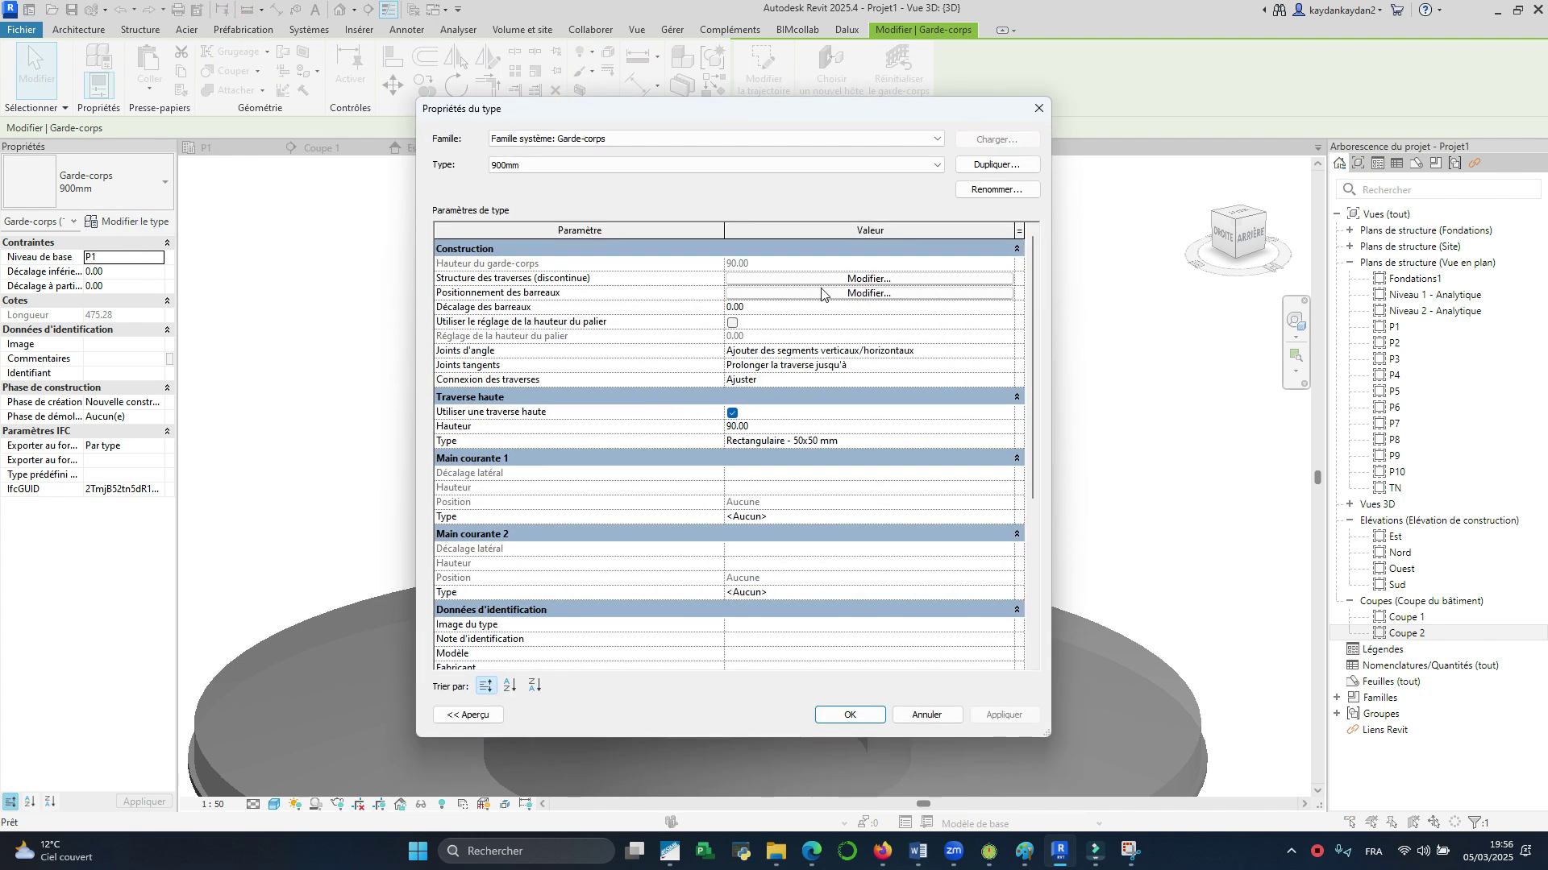
click(824, 278)
click(917, 675)
click(761, 675)
click(816, 293)
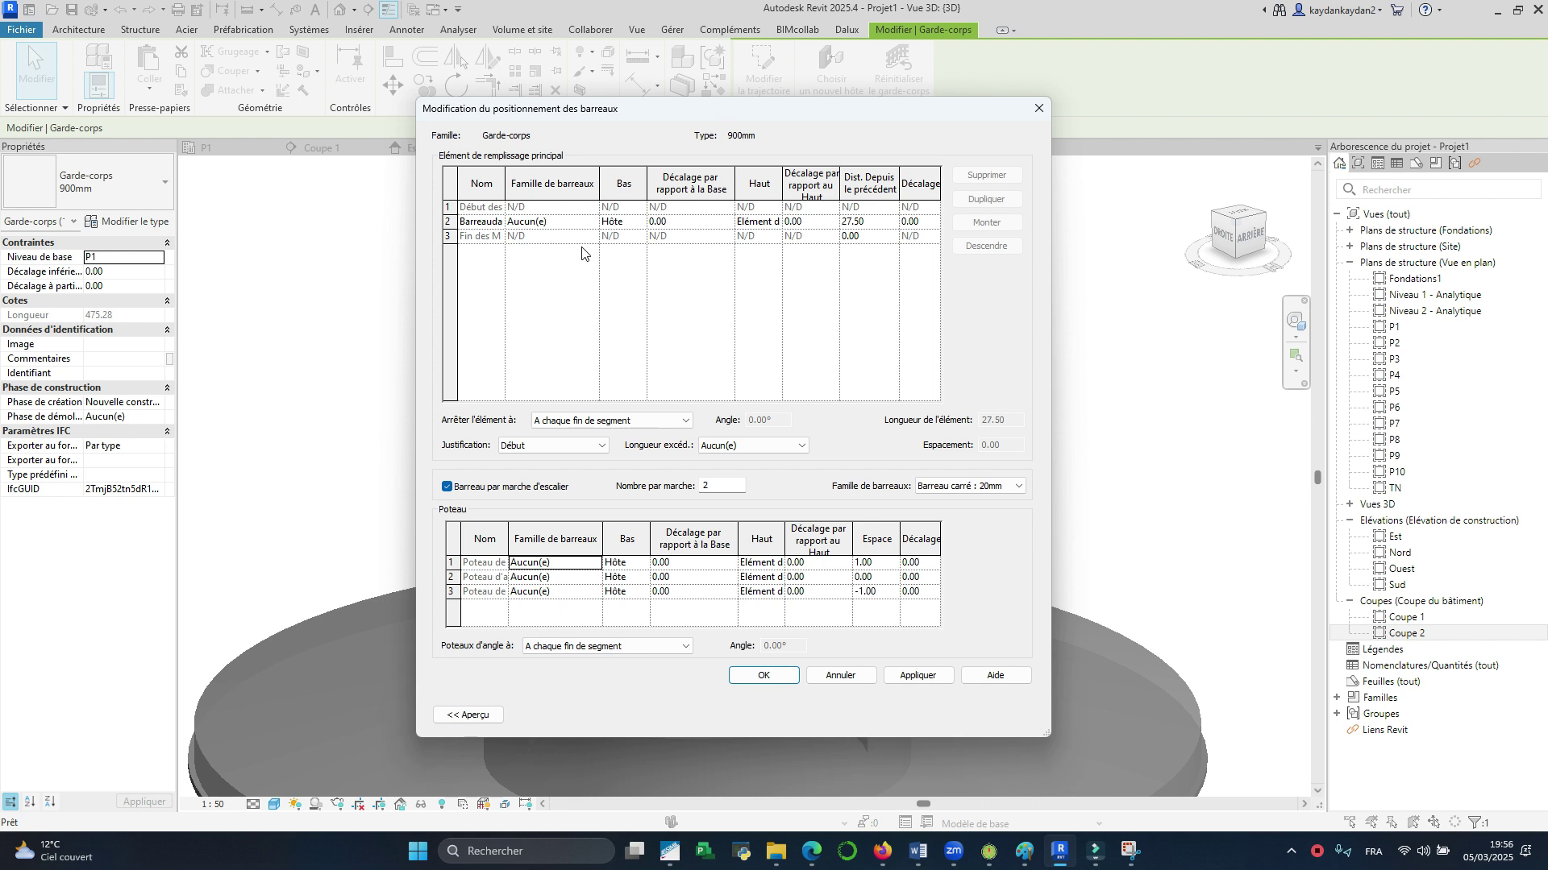
click(590, 224)
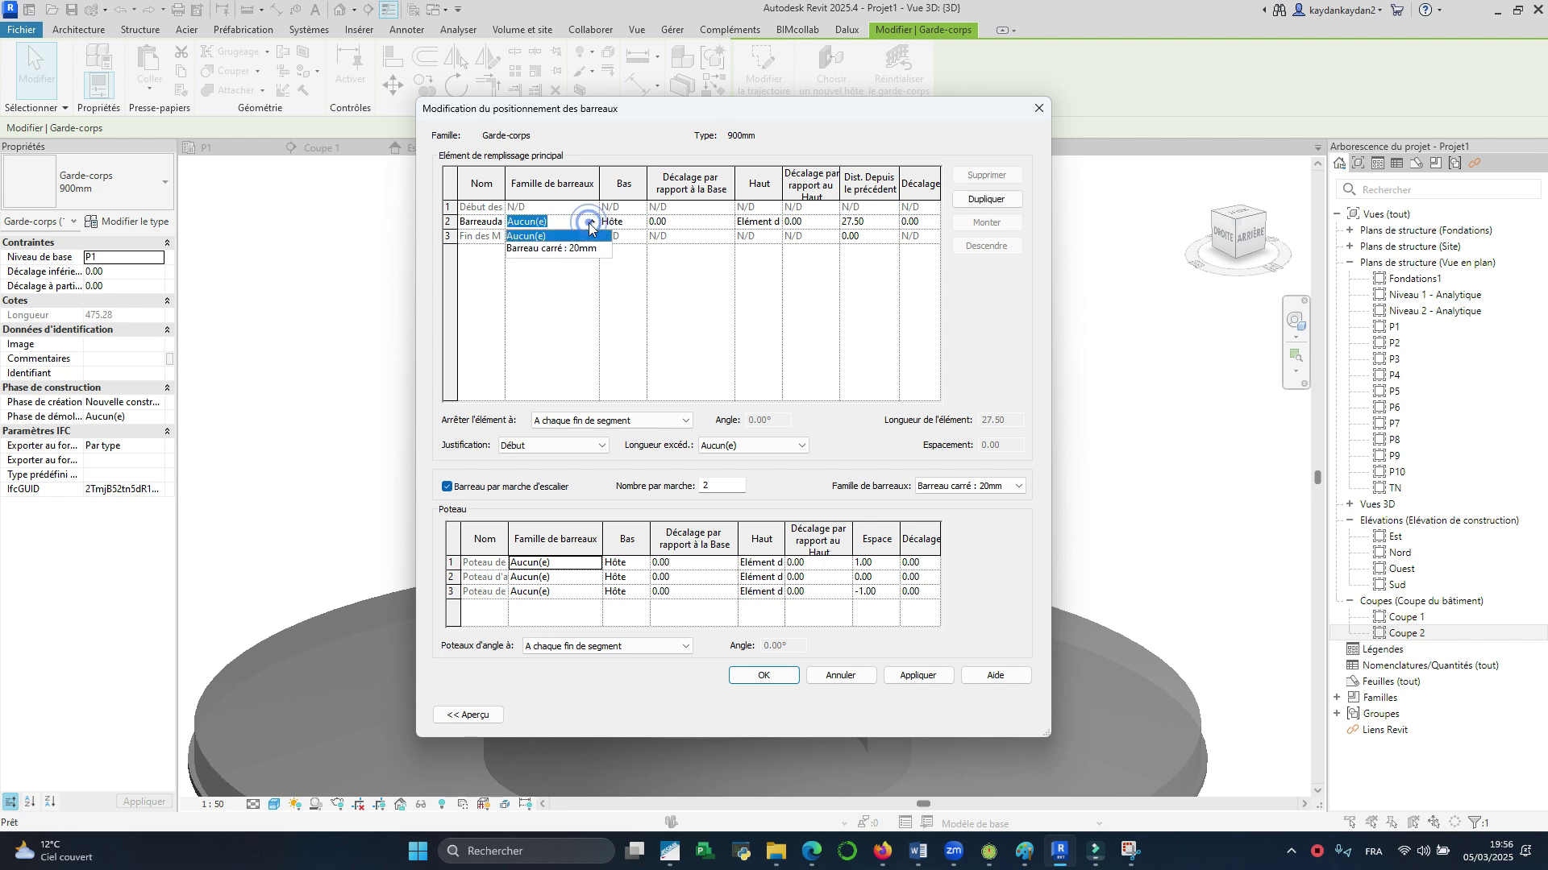
click(582, 248)
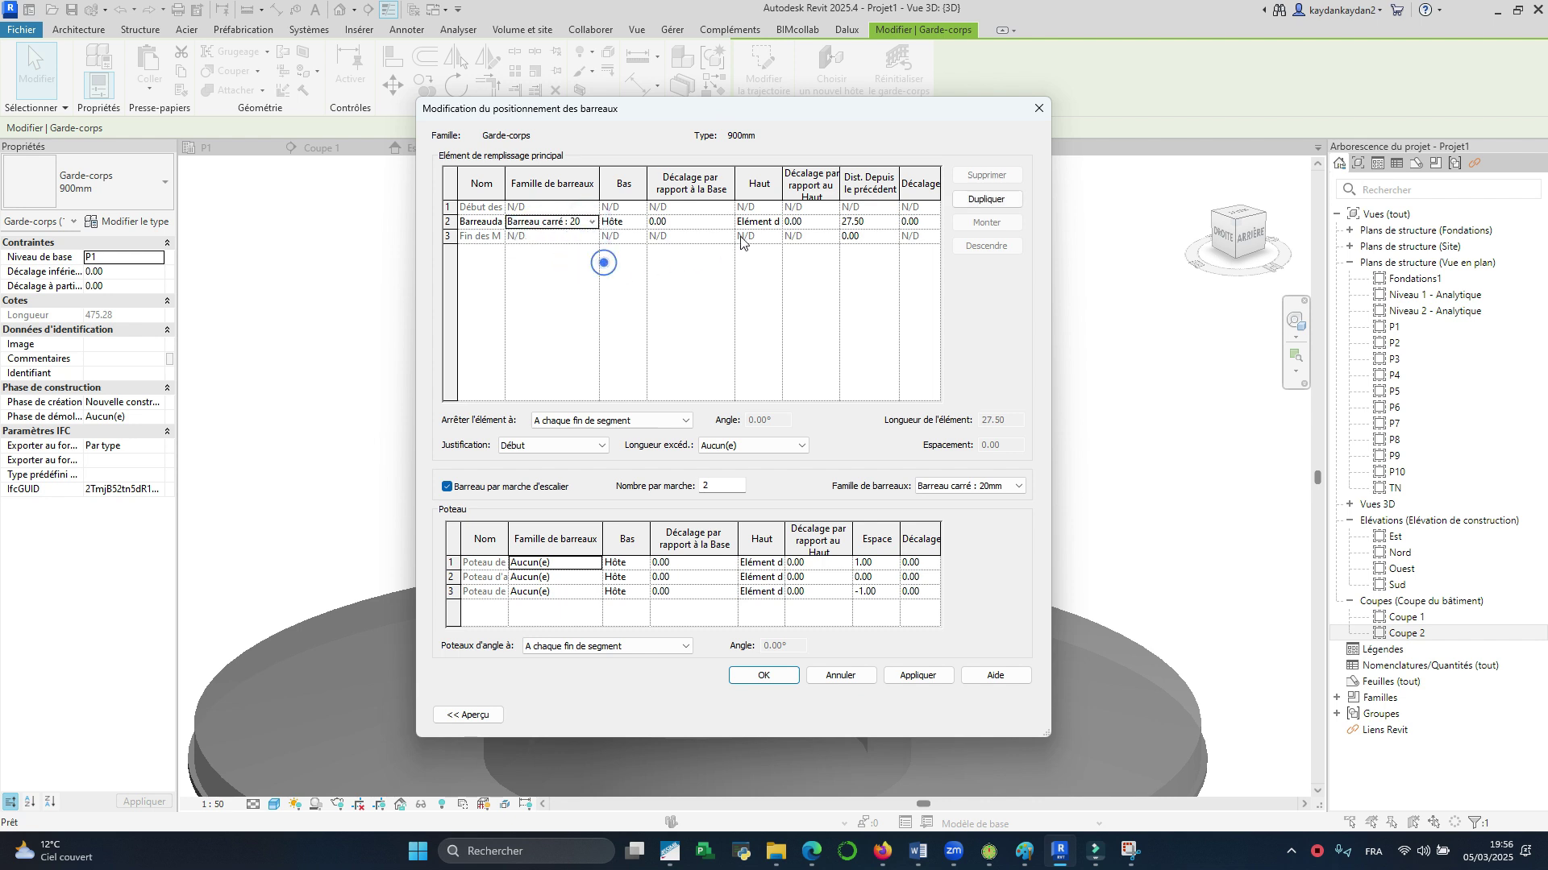
Step: Set the start, corner and end posts to Barreau carré : 20mm and apply the baluster placement to the railing type
click(596, 563)
click(577, 603)
click(596, 579)
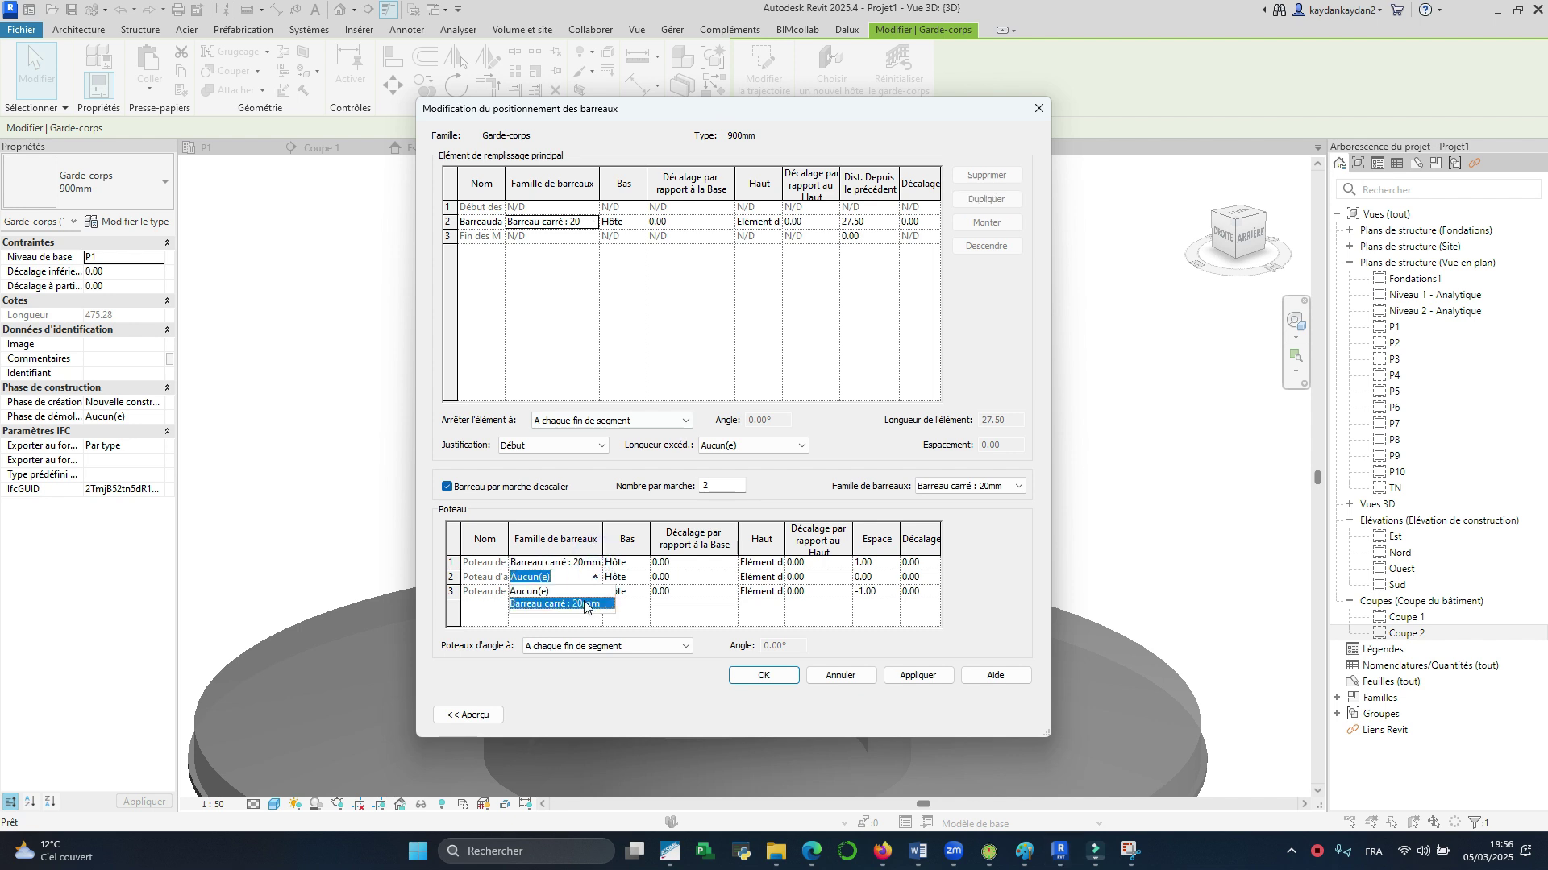
click(596, 594)
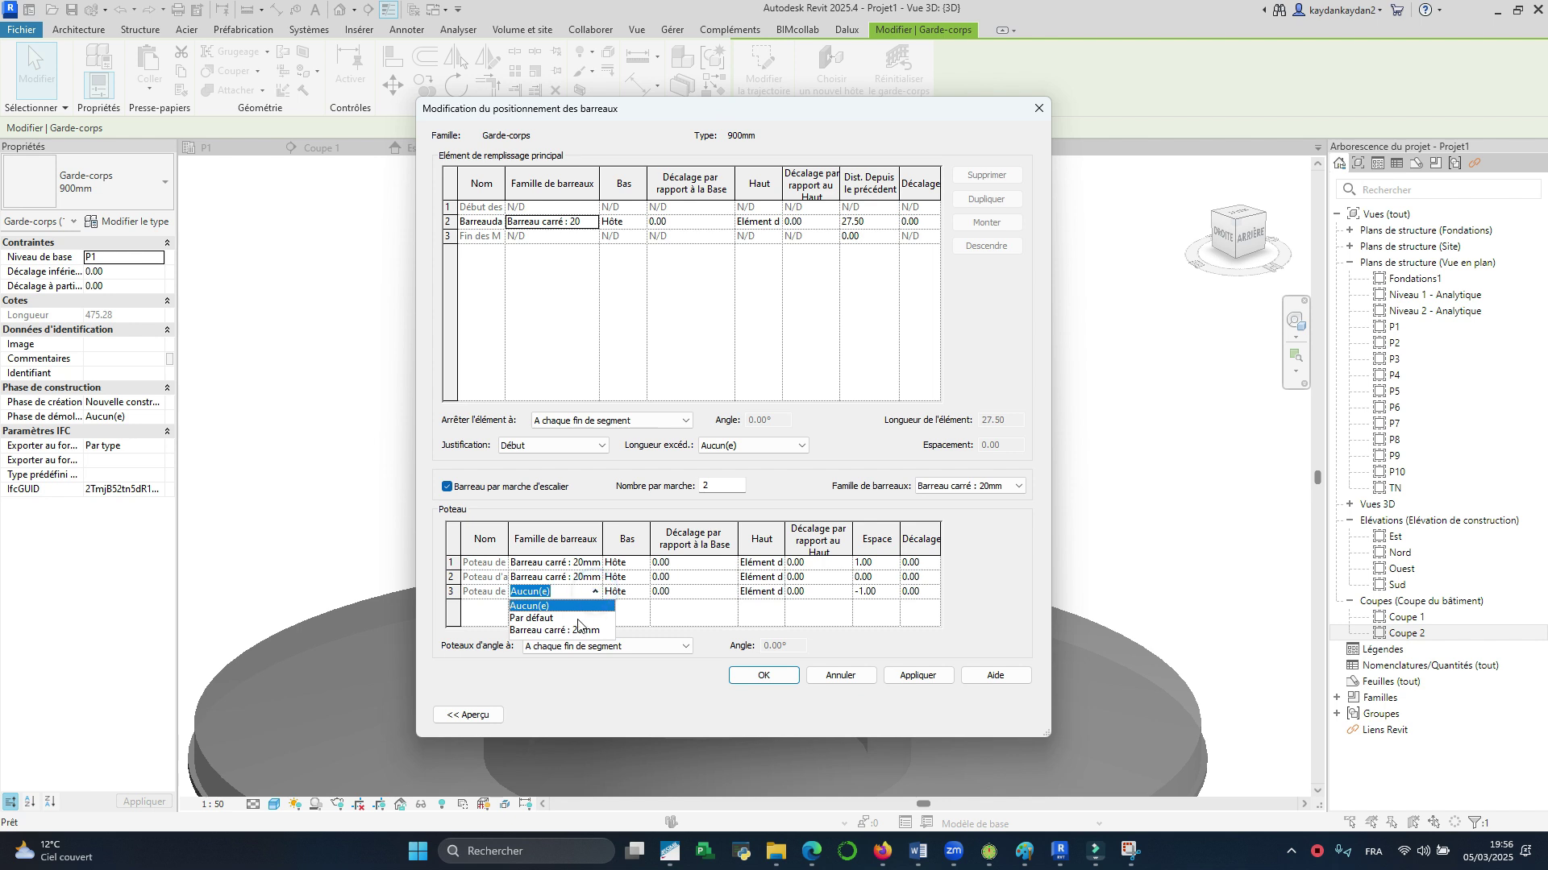
click(575, 630)
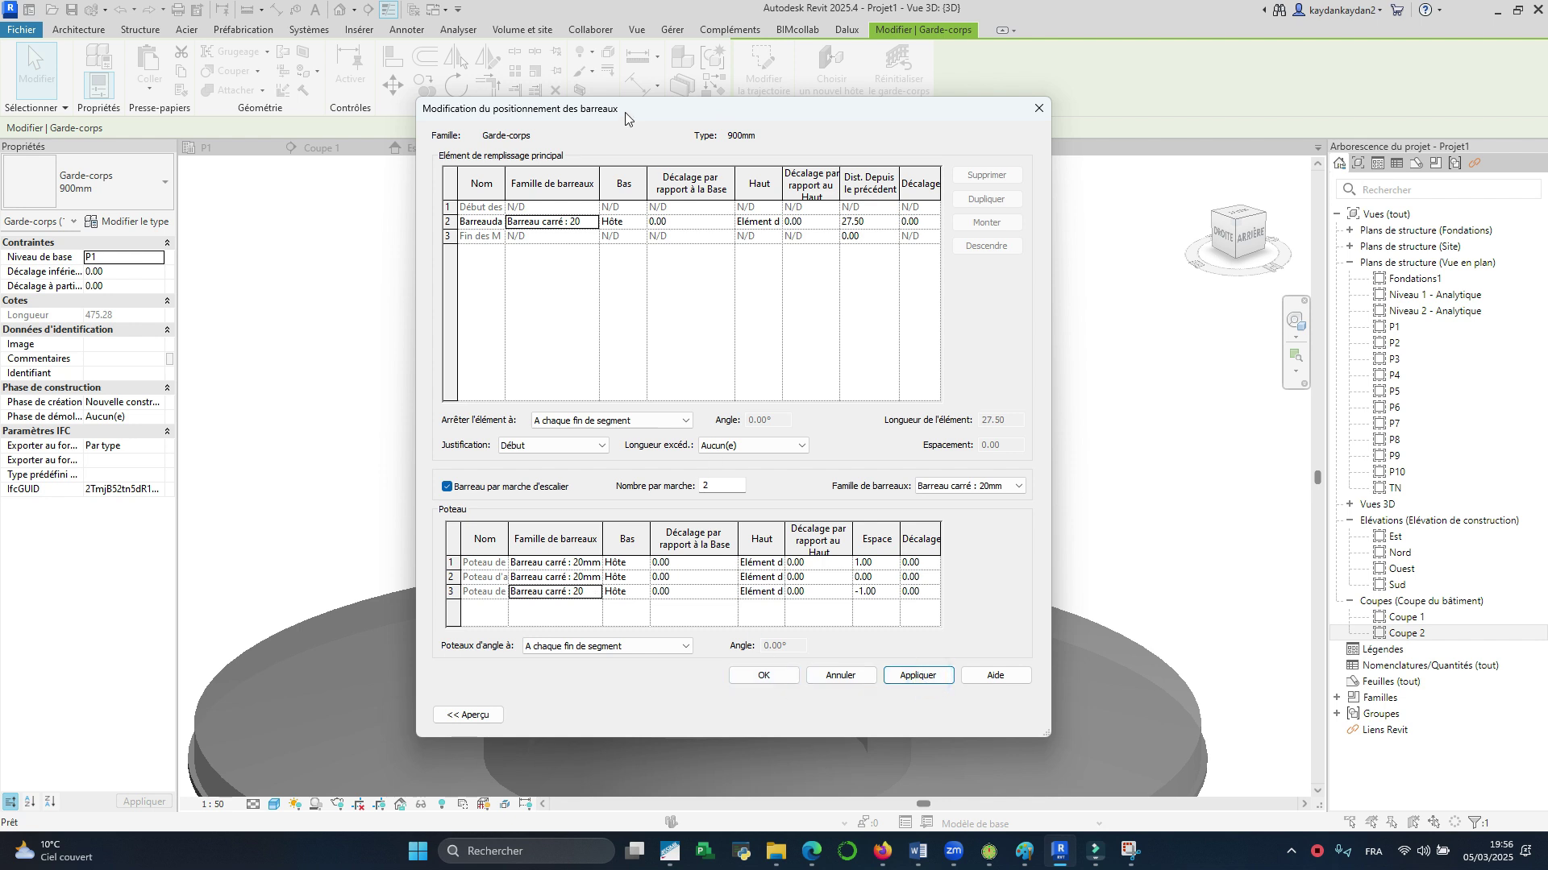
drag(623, 113, 829, 53)
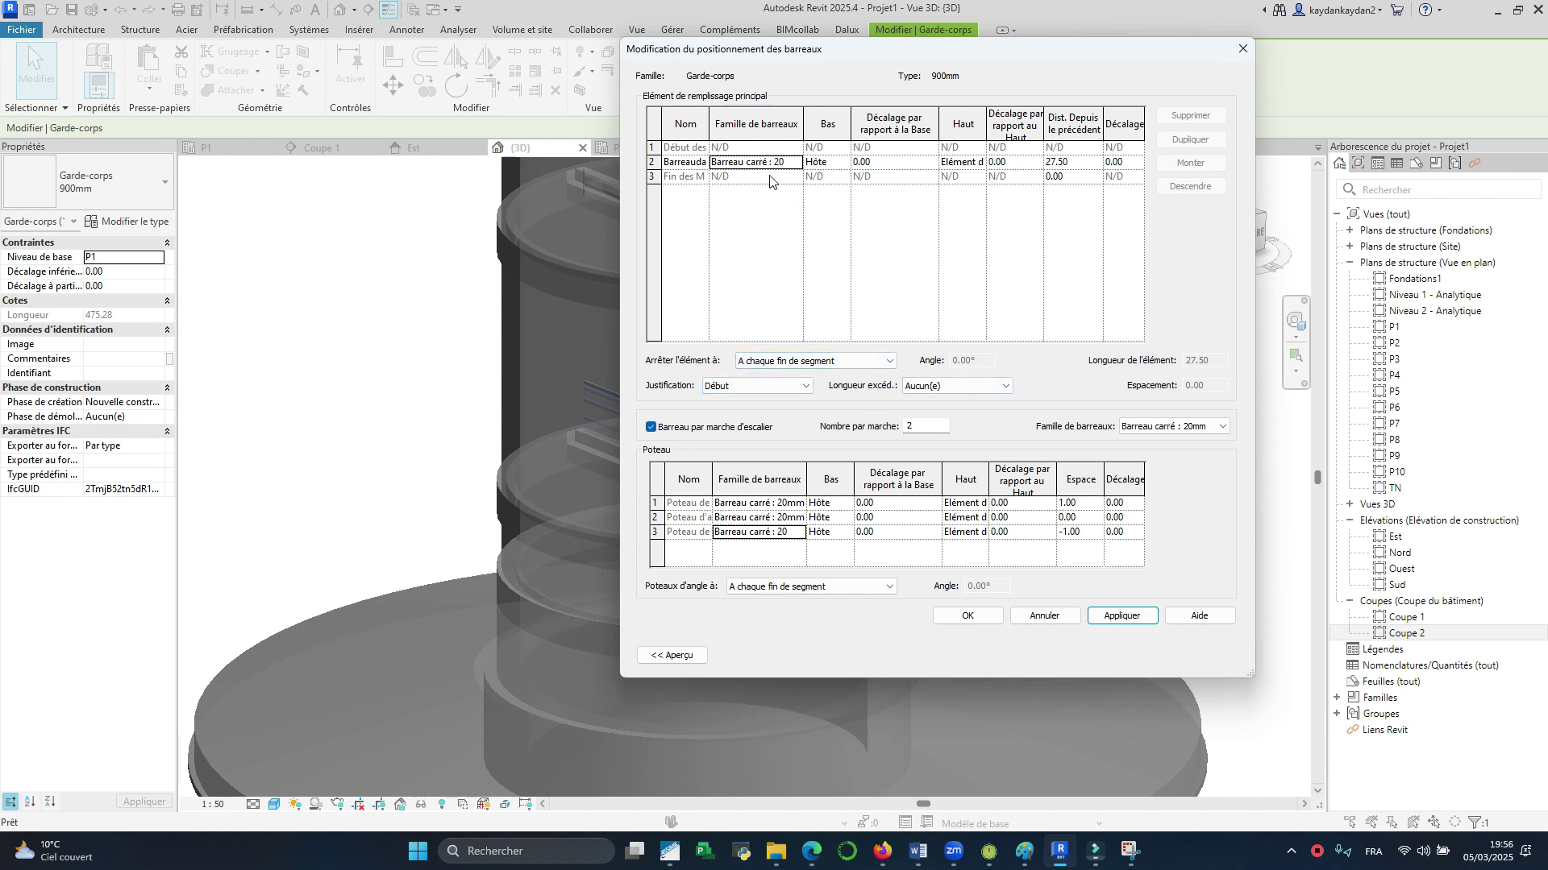
double_click(937, 126)
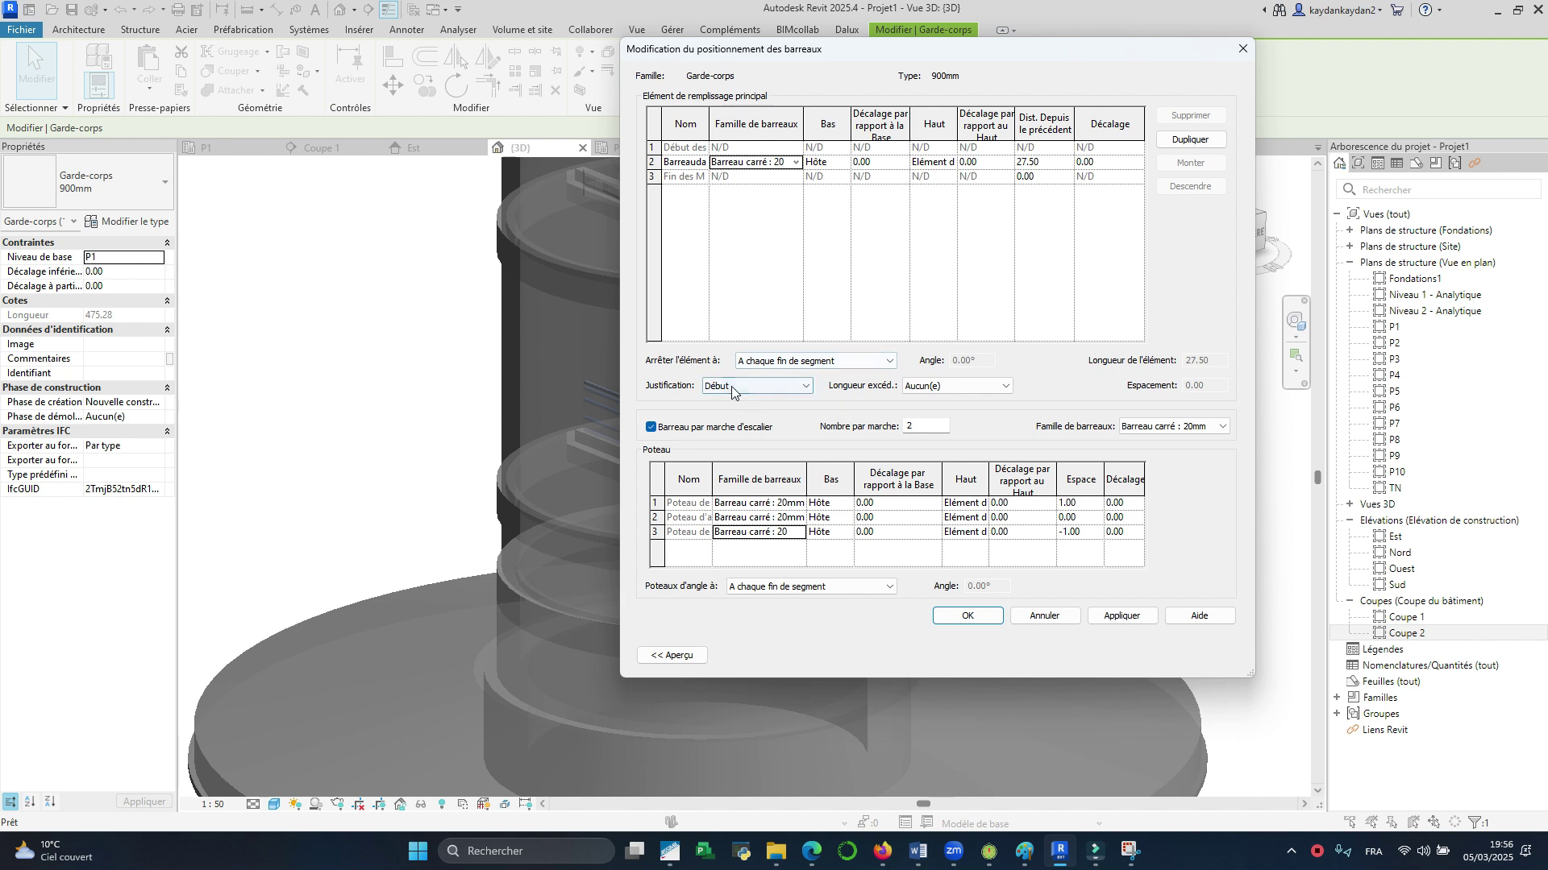
click(970, 617)
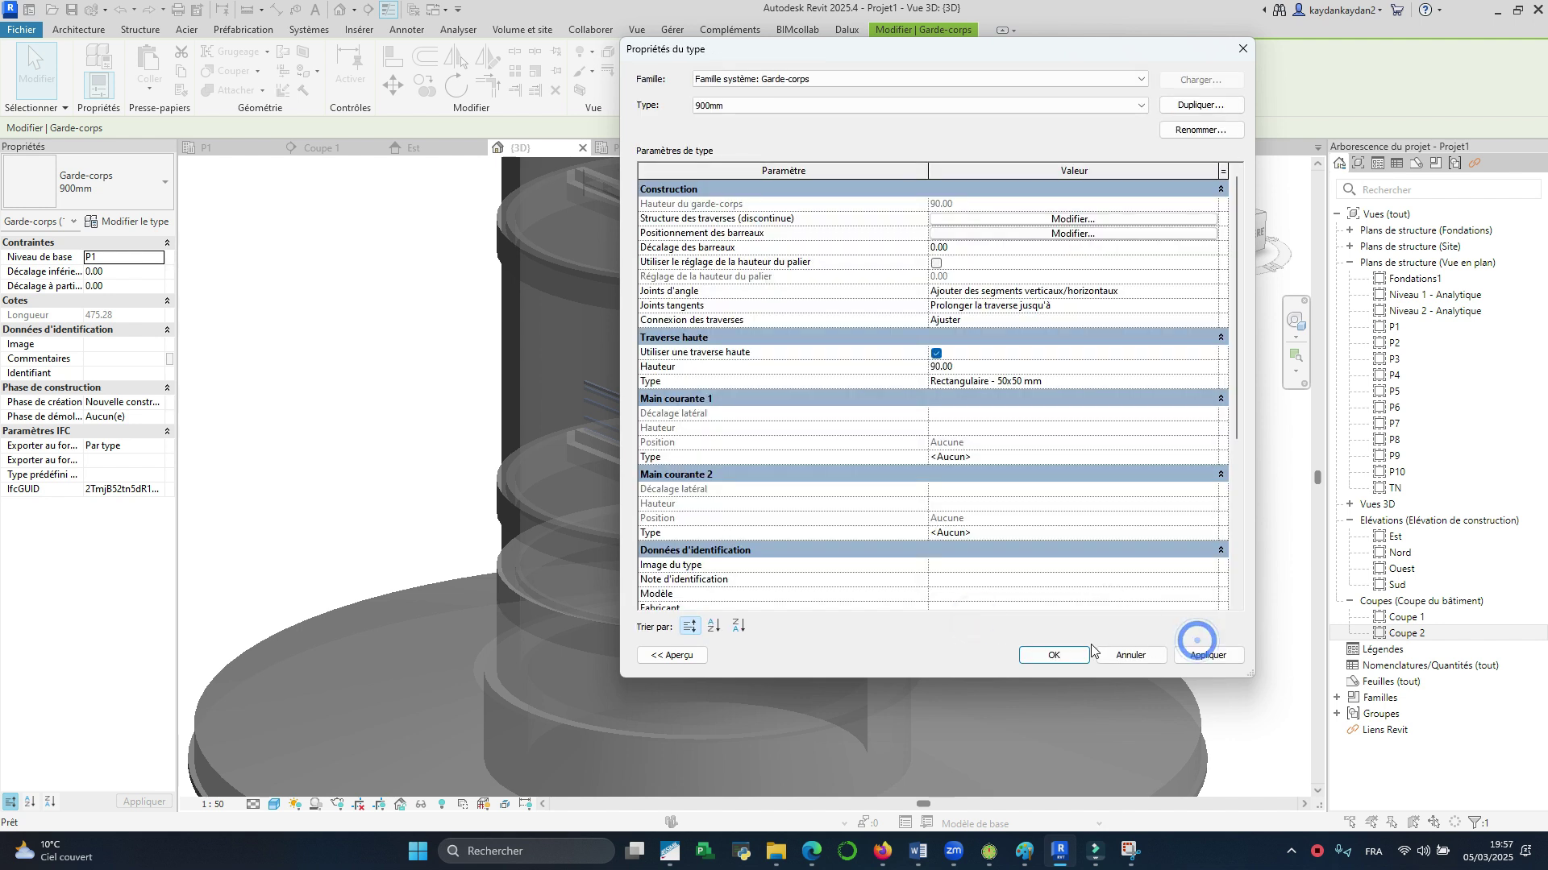
click(1062, 658)
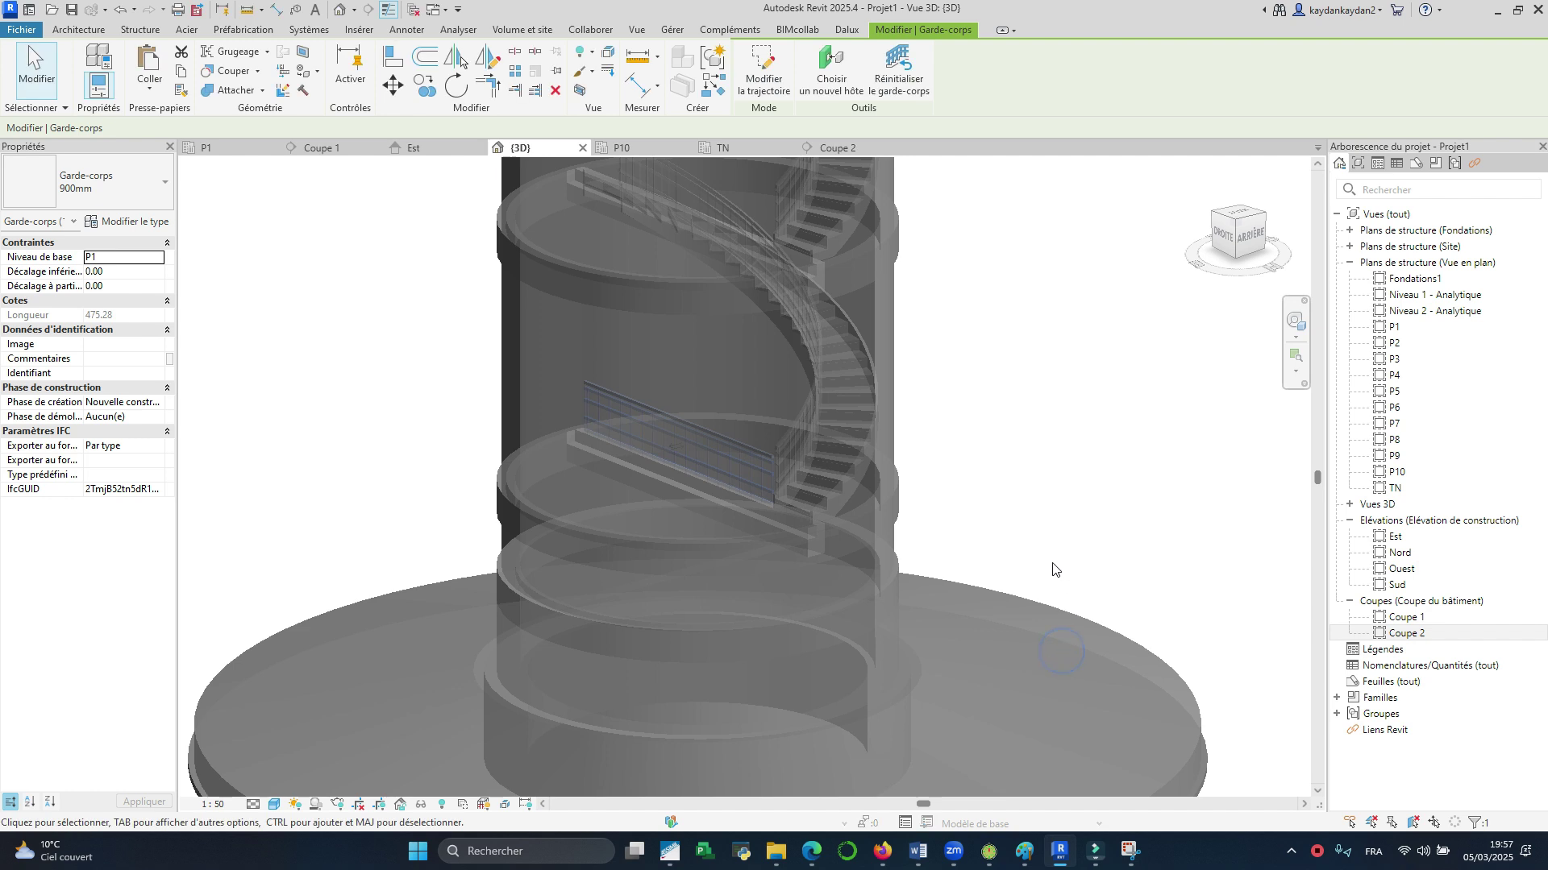
scroll(640, 457, up, 2)
scroll(993, 448, down, 2)
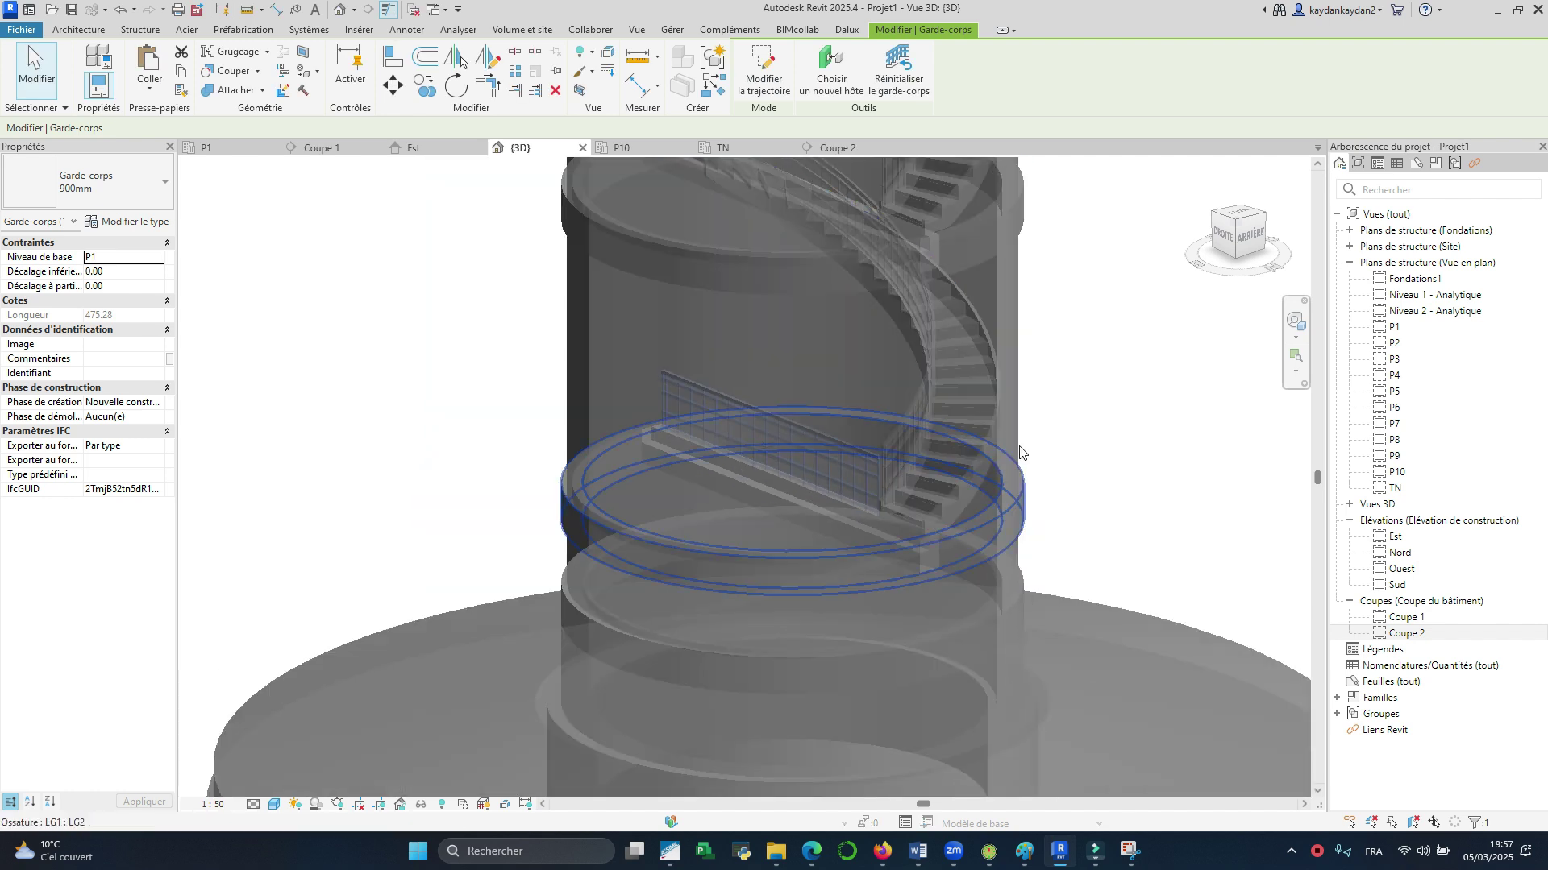
Step: Copy the P1 slab-edge railing and paste it aligned to levels P2 through P6
click(1145, 429)
click(857, 453)
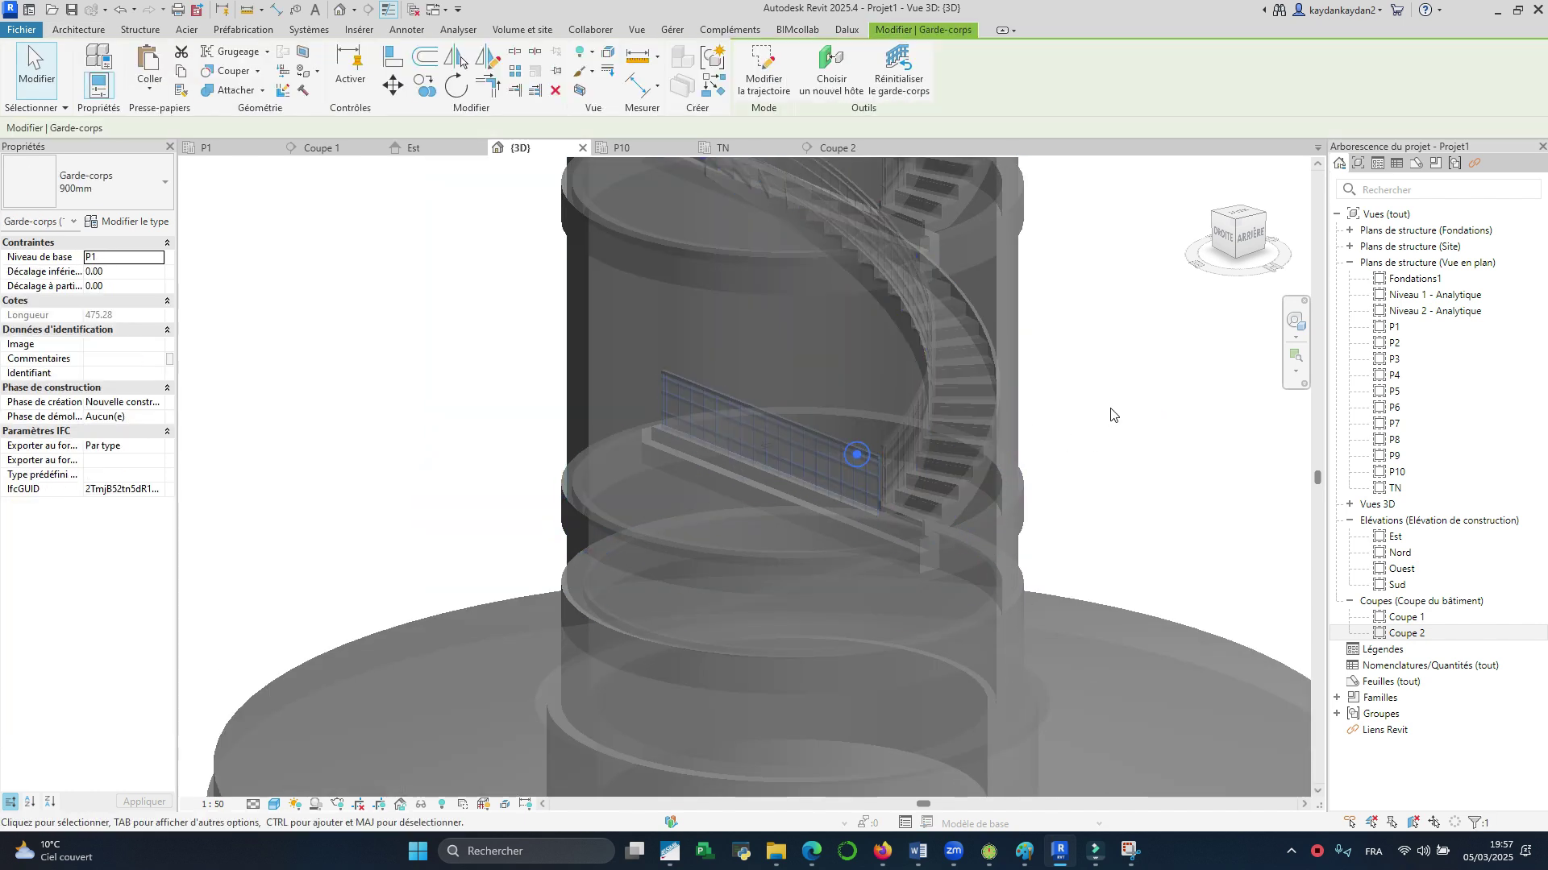
scroll(973, 431, down, 2)
scroll(1002, 415, down, 4)
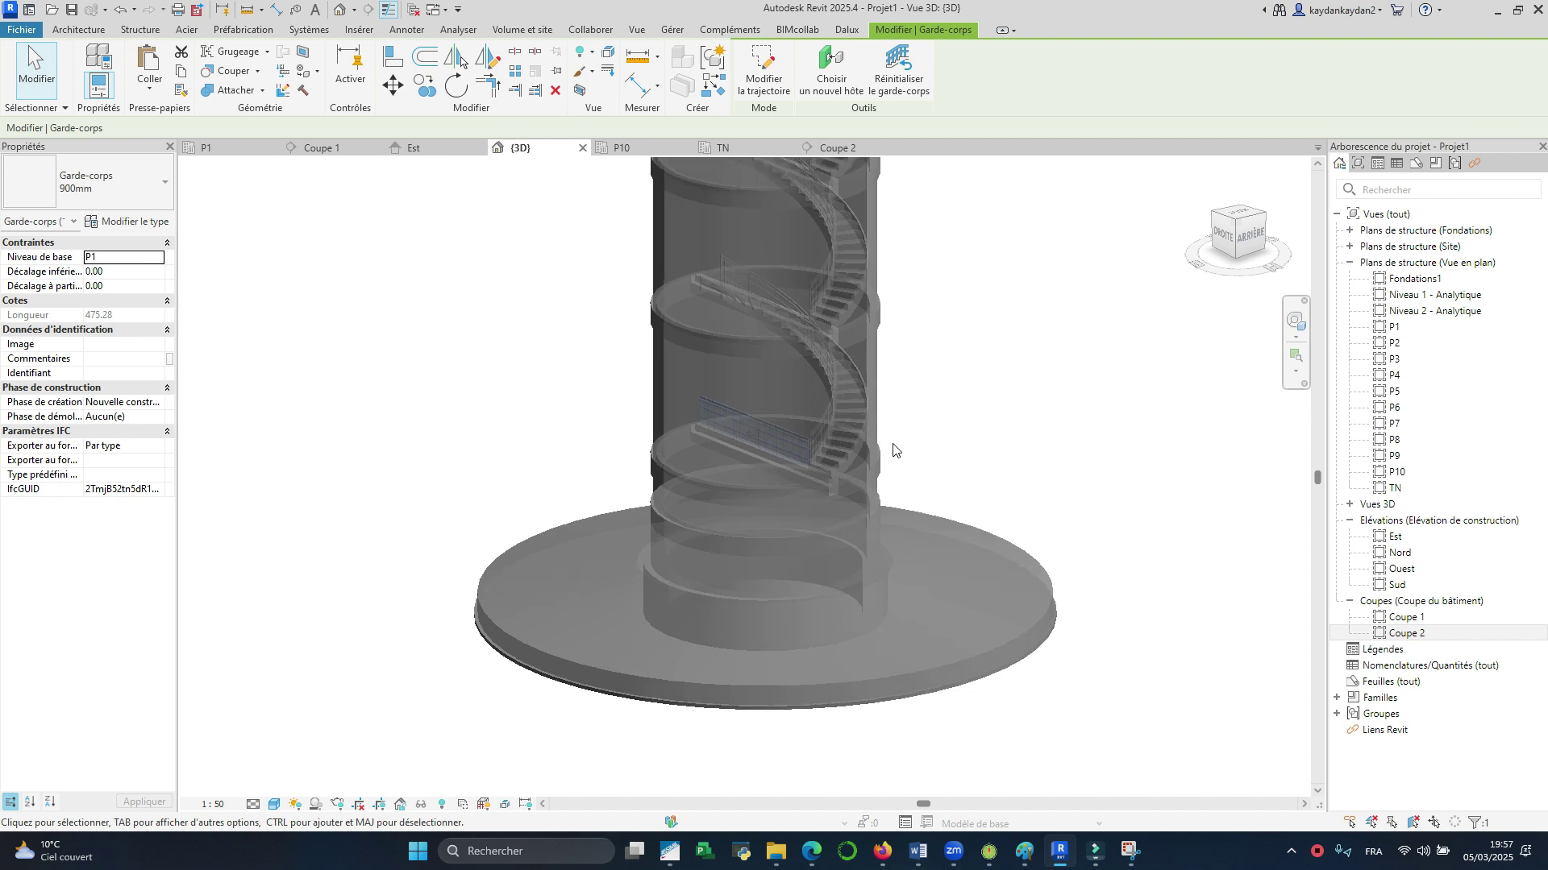
scroll(742, 459, down, 3)
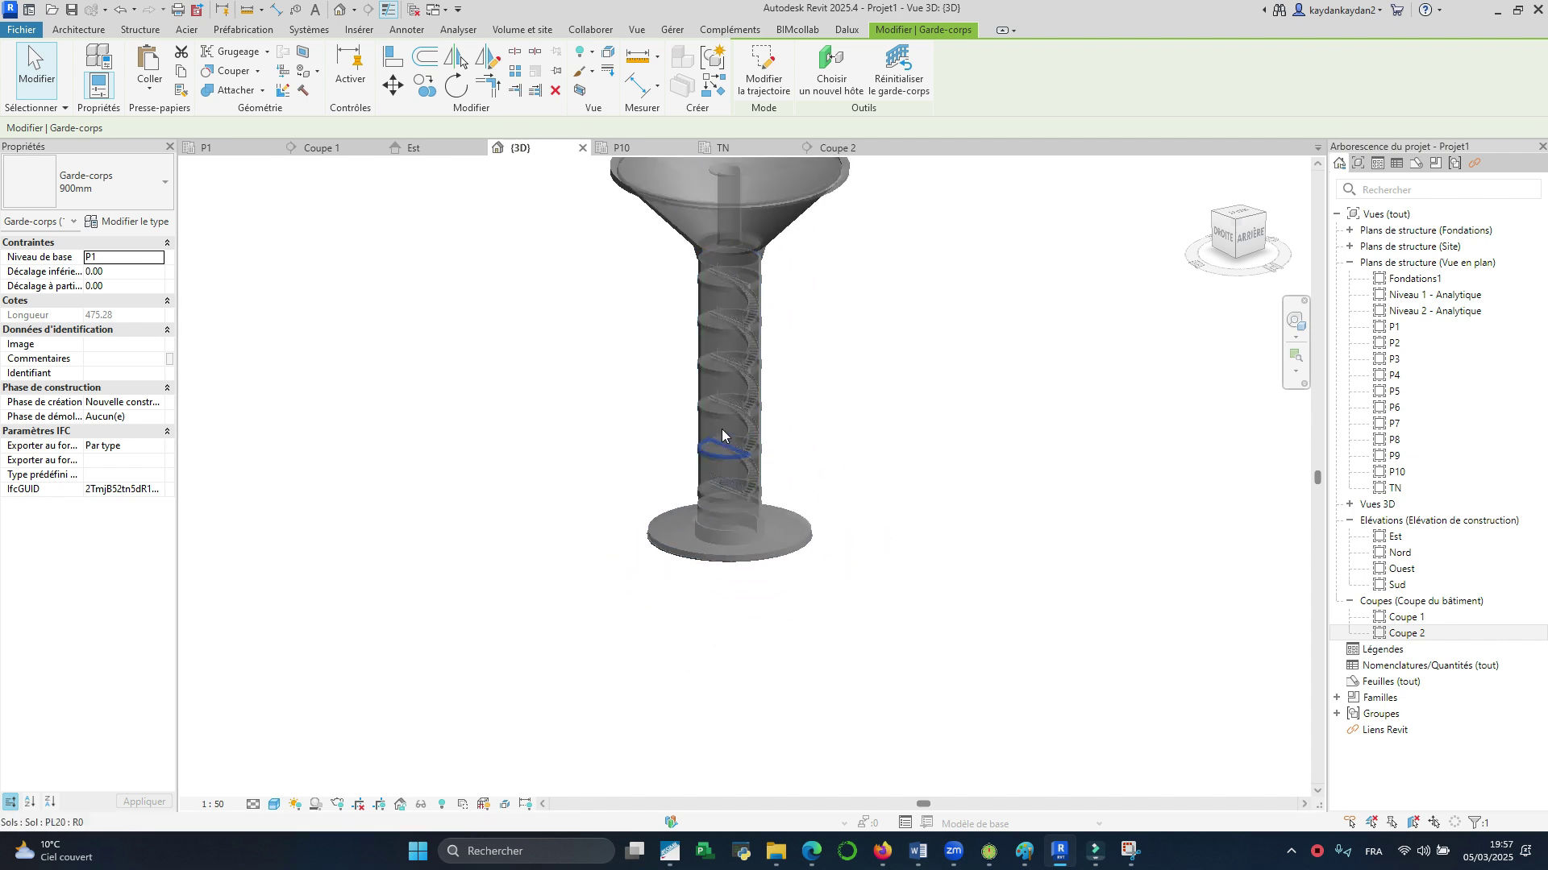
scroll(727, 326, up, 1)
click(150, 87)
click(173, 147)
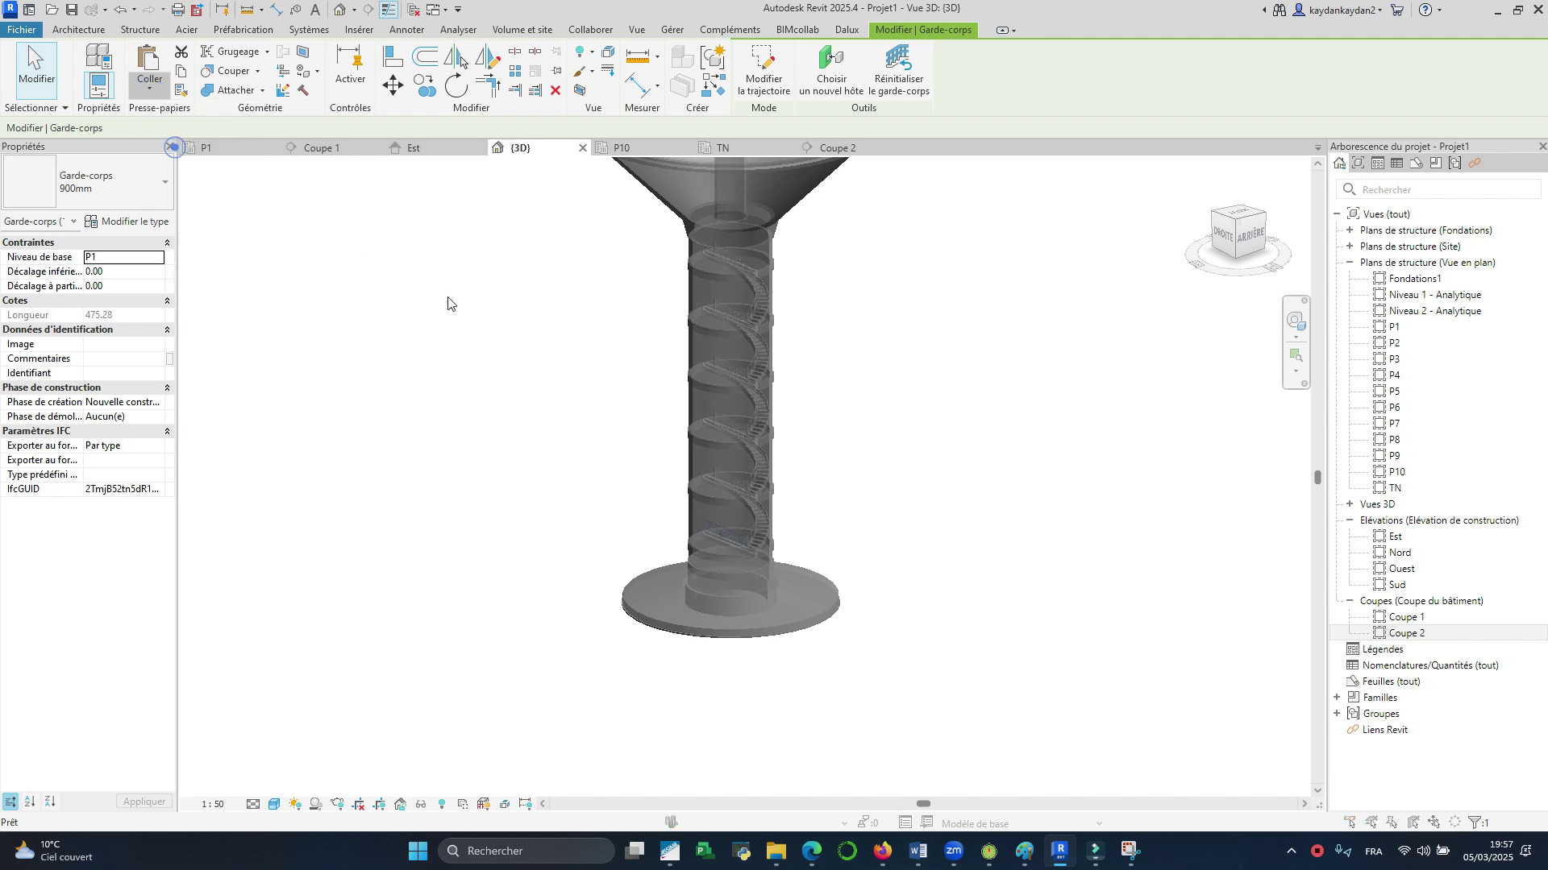
click(496, 321)
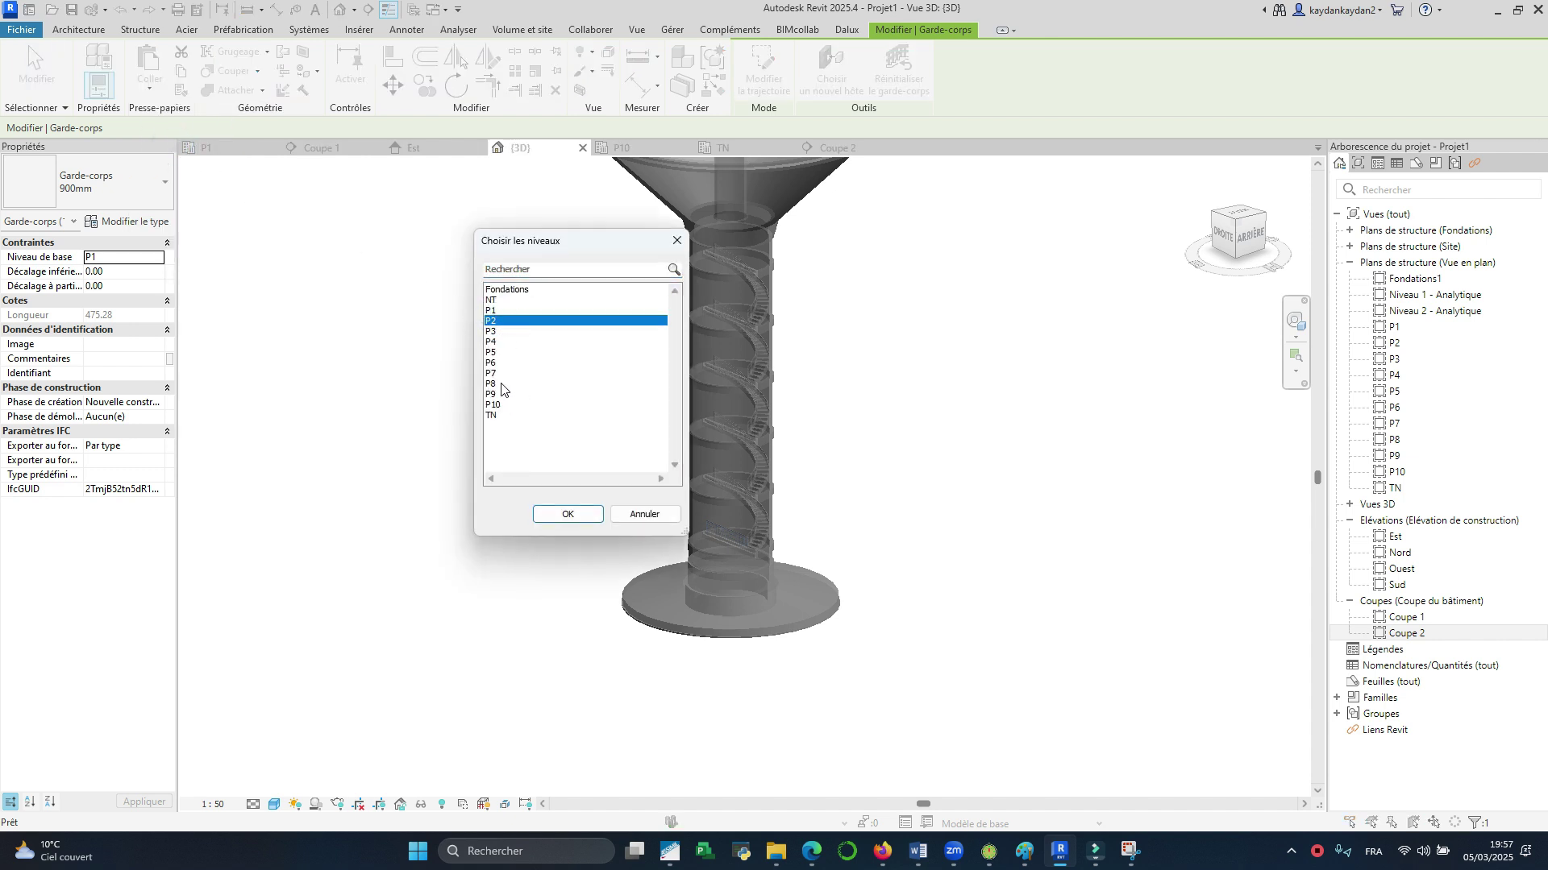
shift+click(495, 364)
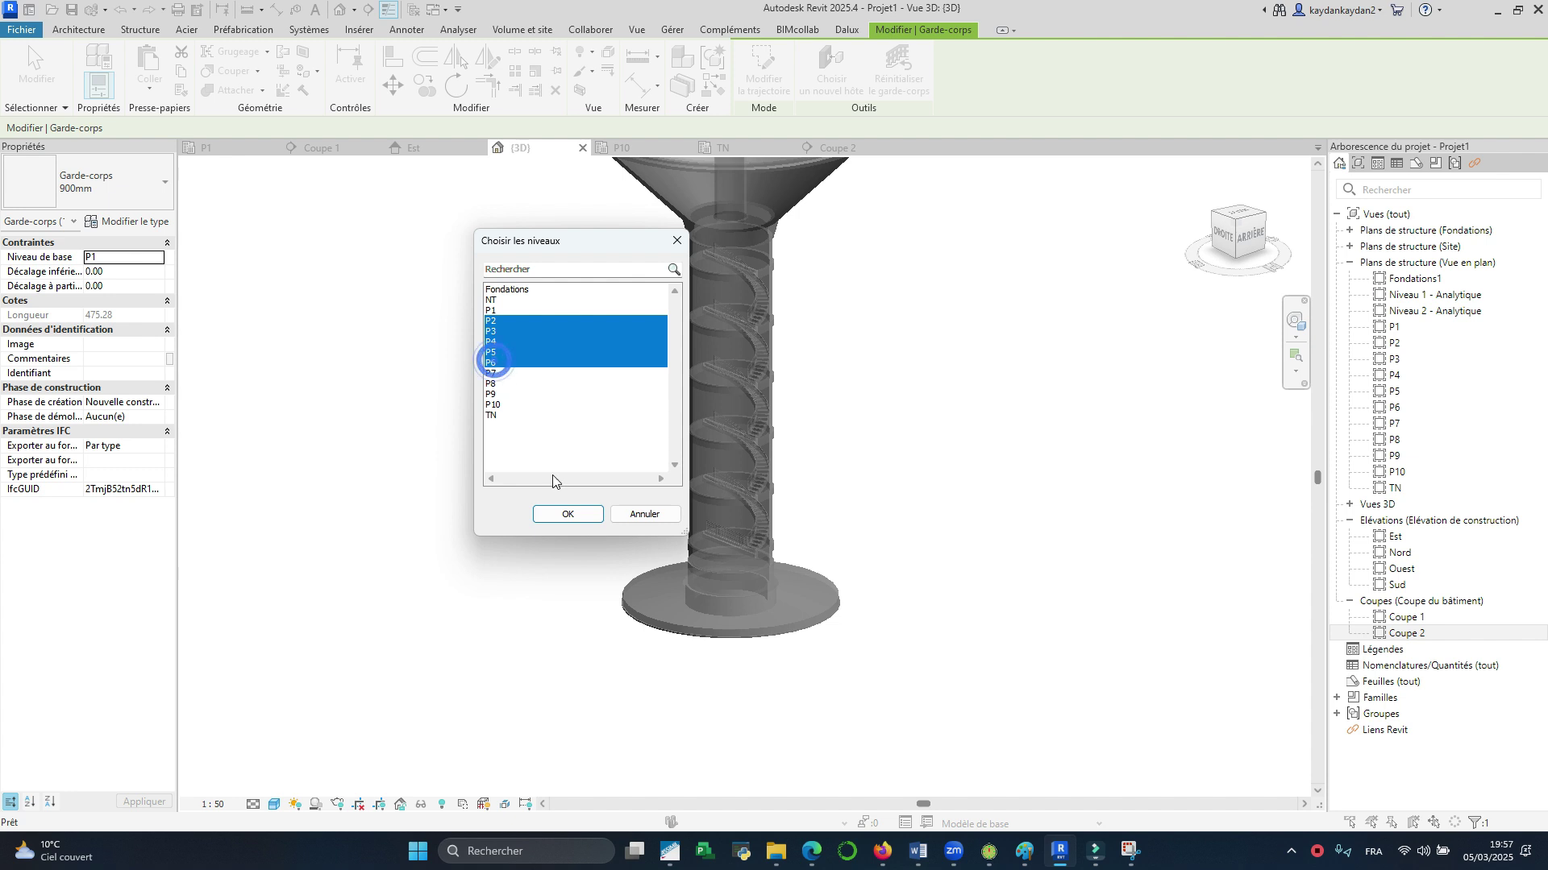
click(557, 514)
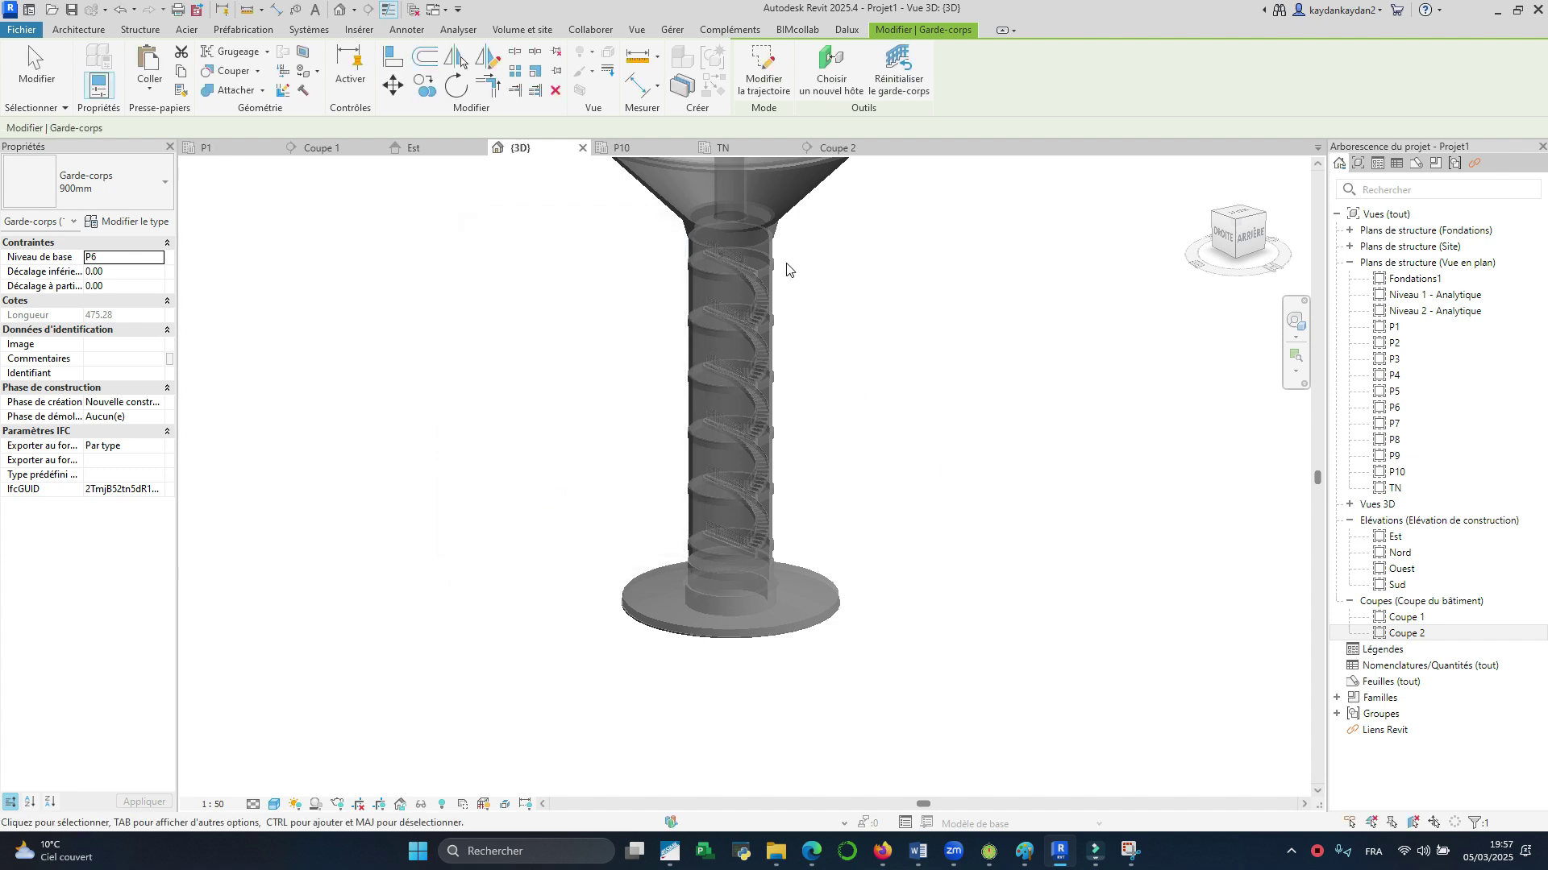
Step: Examine the pasted railings along the slab edges on each level of the shaft, close up and from different angles
scroll(724, 246, up, 2)
scroll(724, 247, up, 2)
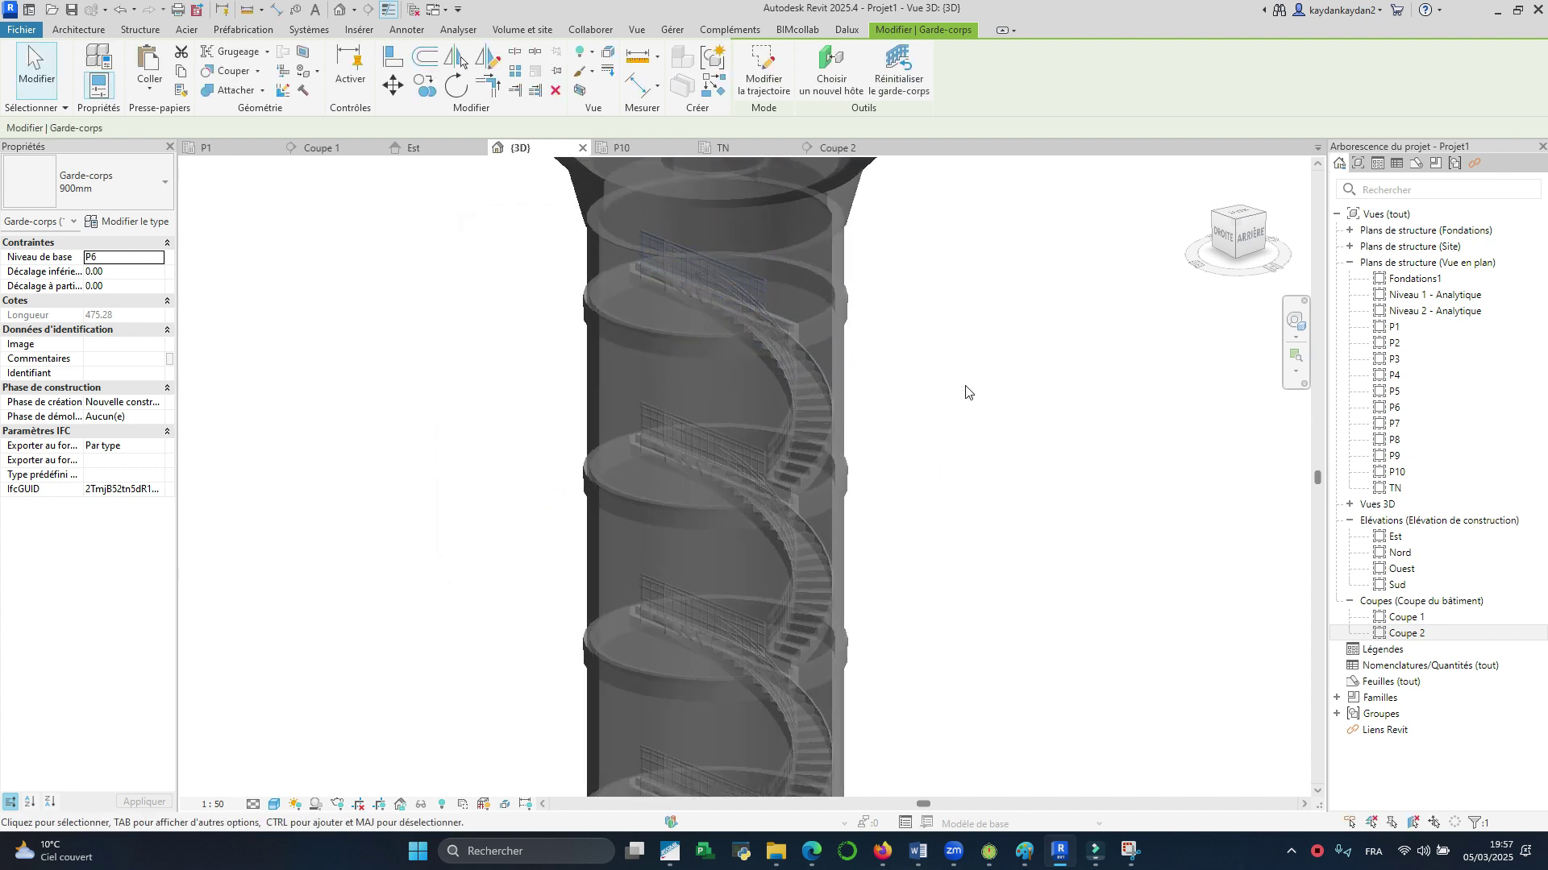
scroll(967, 411, down, 1)
shift+middle_drag(953, 487, 1084, 587)
scroll(949, 505, up, 1)
shift+middle_drag(937, 516, 863, 445)
scroll(759, 379, down, 6)
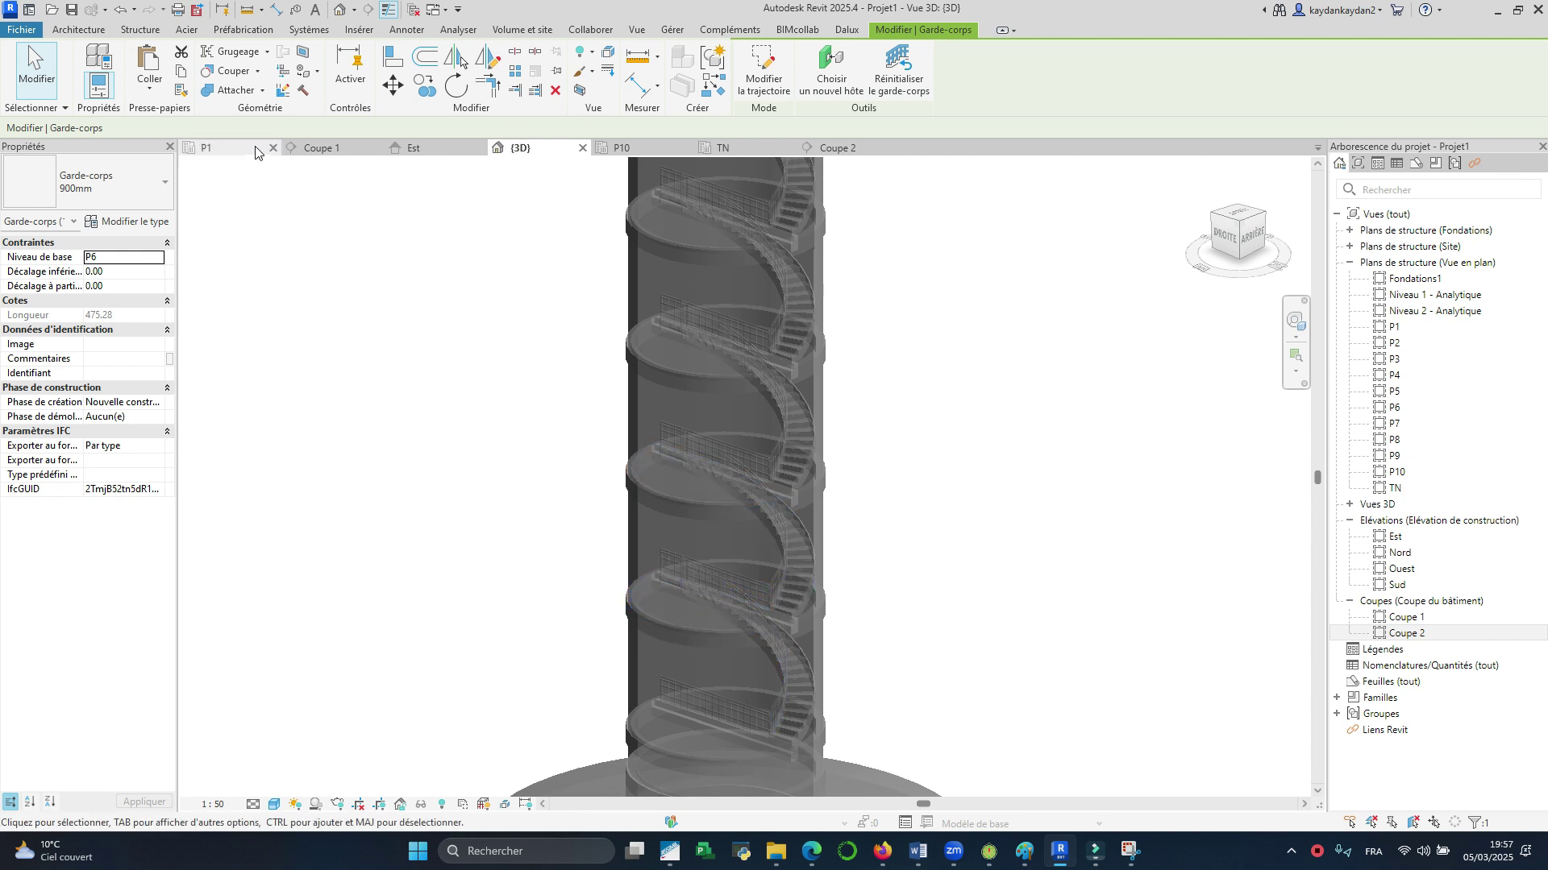
Step: Undo the pasting of the slab-edge railing onto levels P2 to P6
click(119, 12)
scroll(722, 506, up, 5)
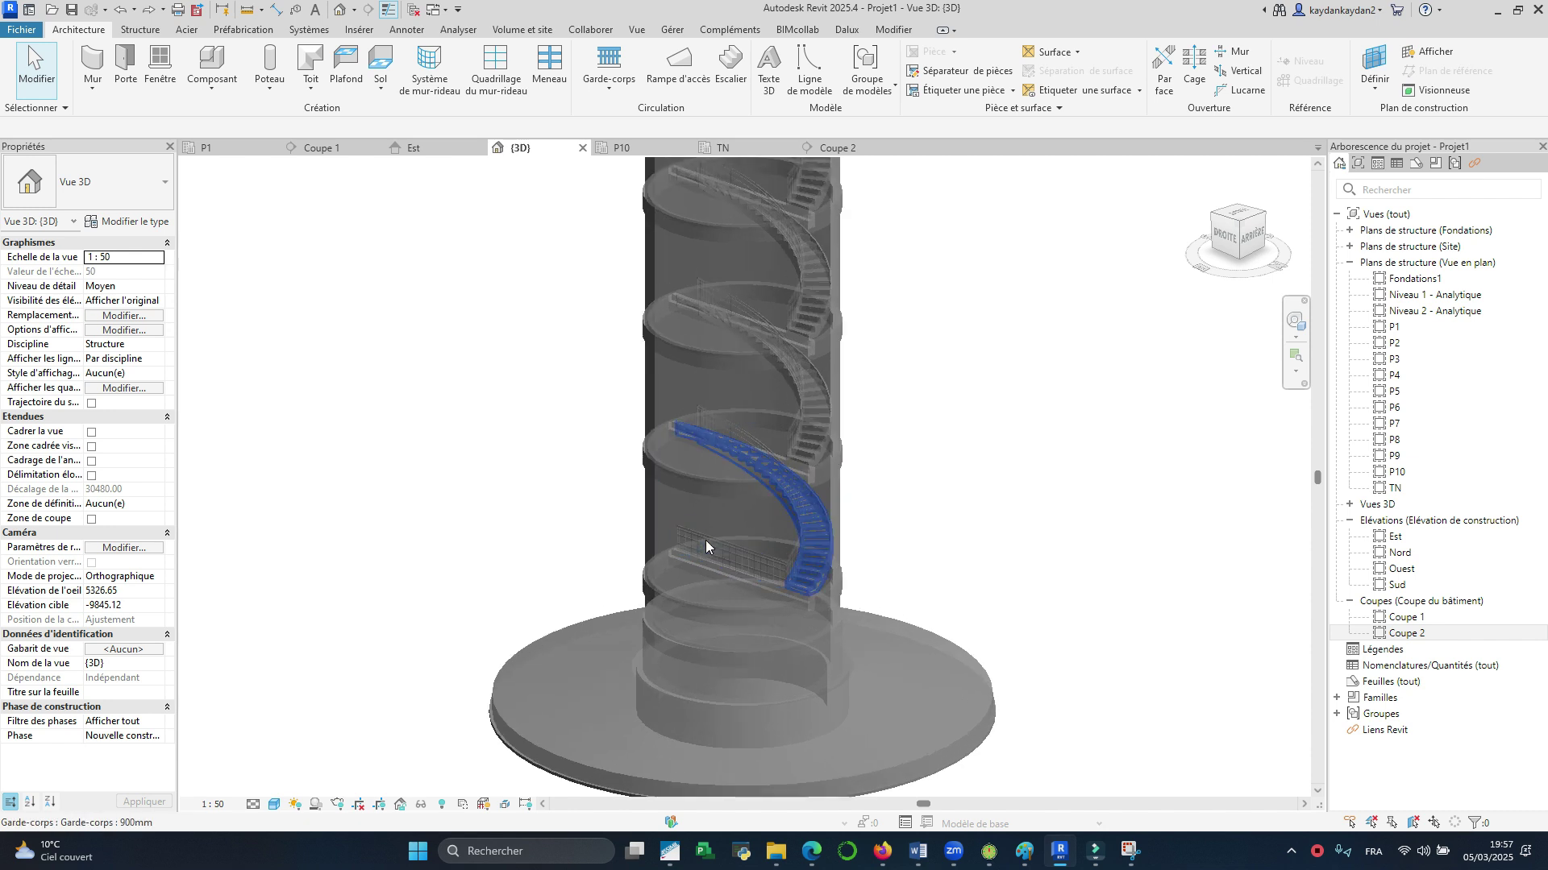
click(701, 547)
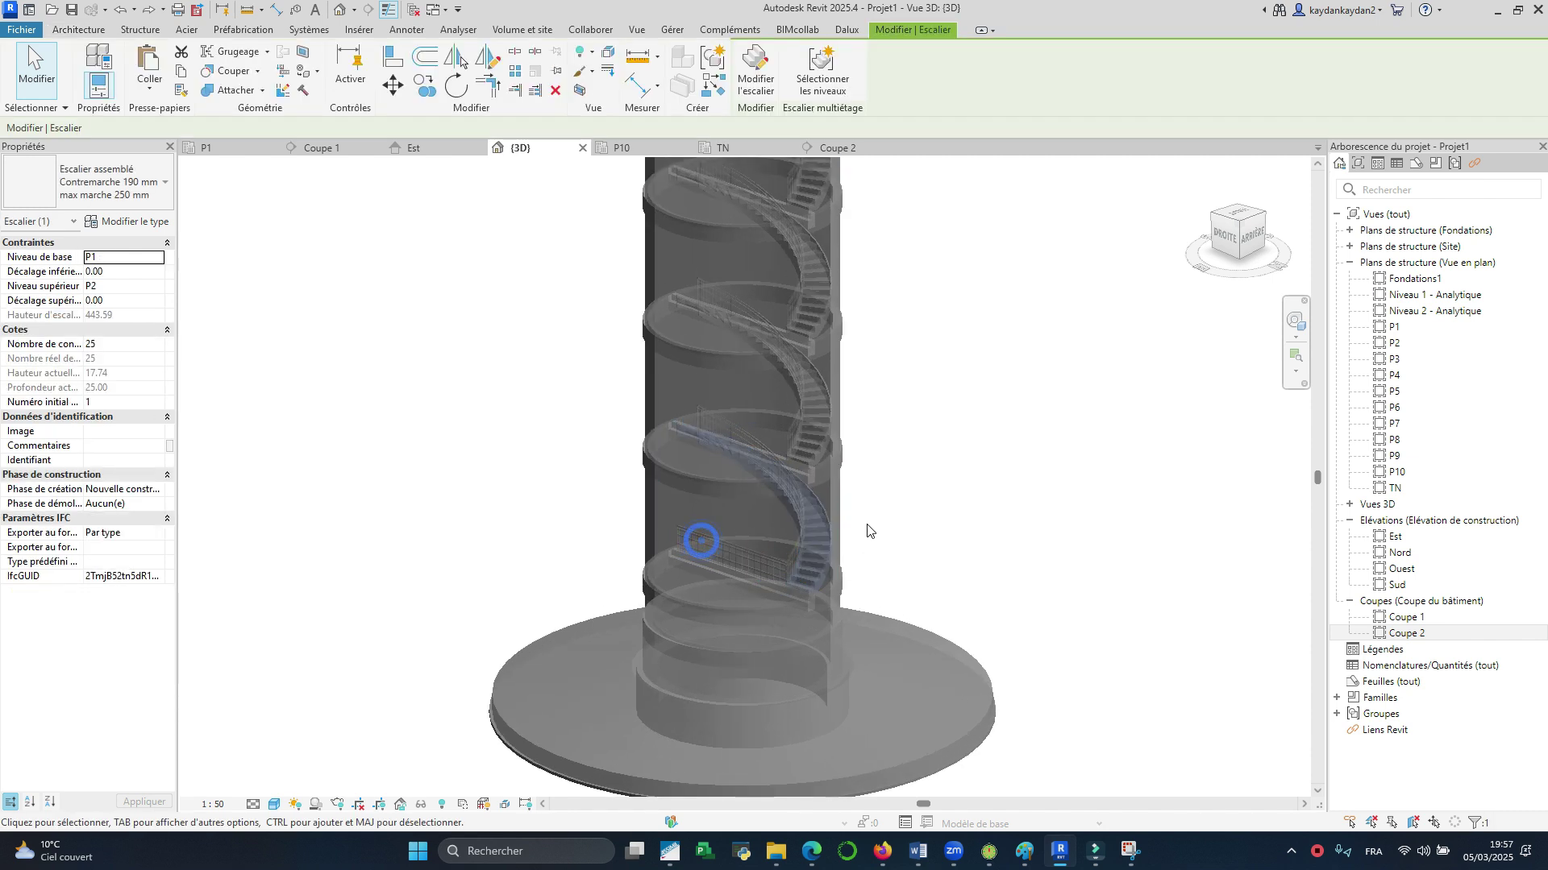
key(Escape)
shift+middle_drag(916, 536, 741, 568)
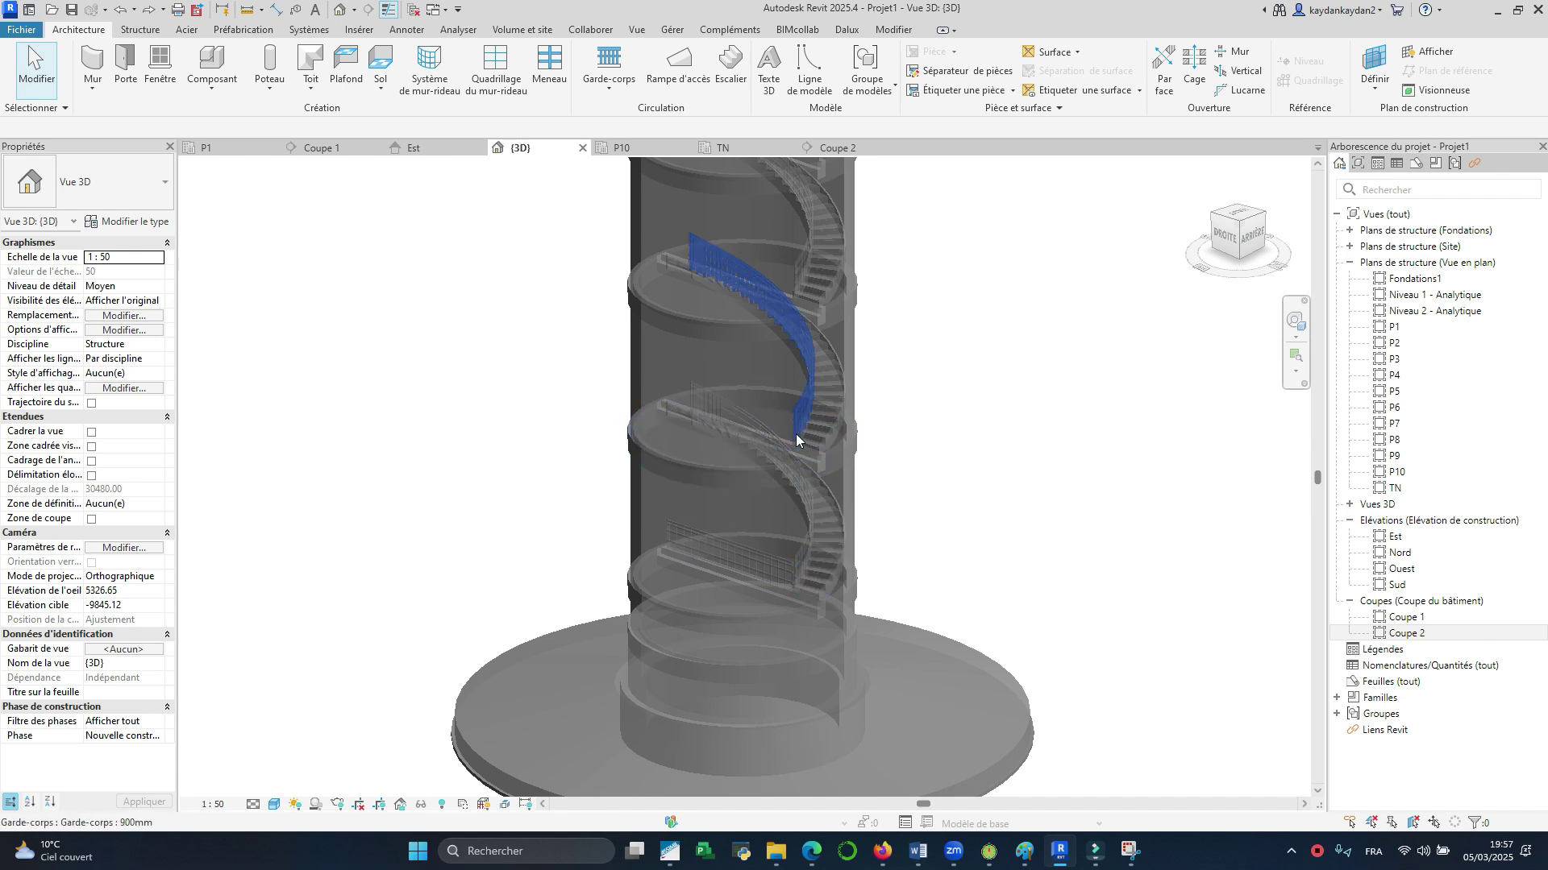
Step: Copy the P1 slab-edge railing and paste it aligned to level P2 only
scroll(700, 548, up, 1)
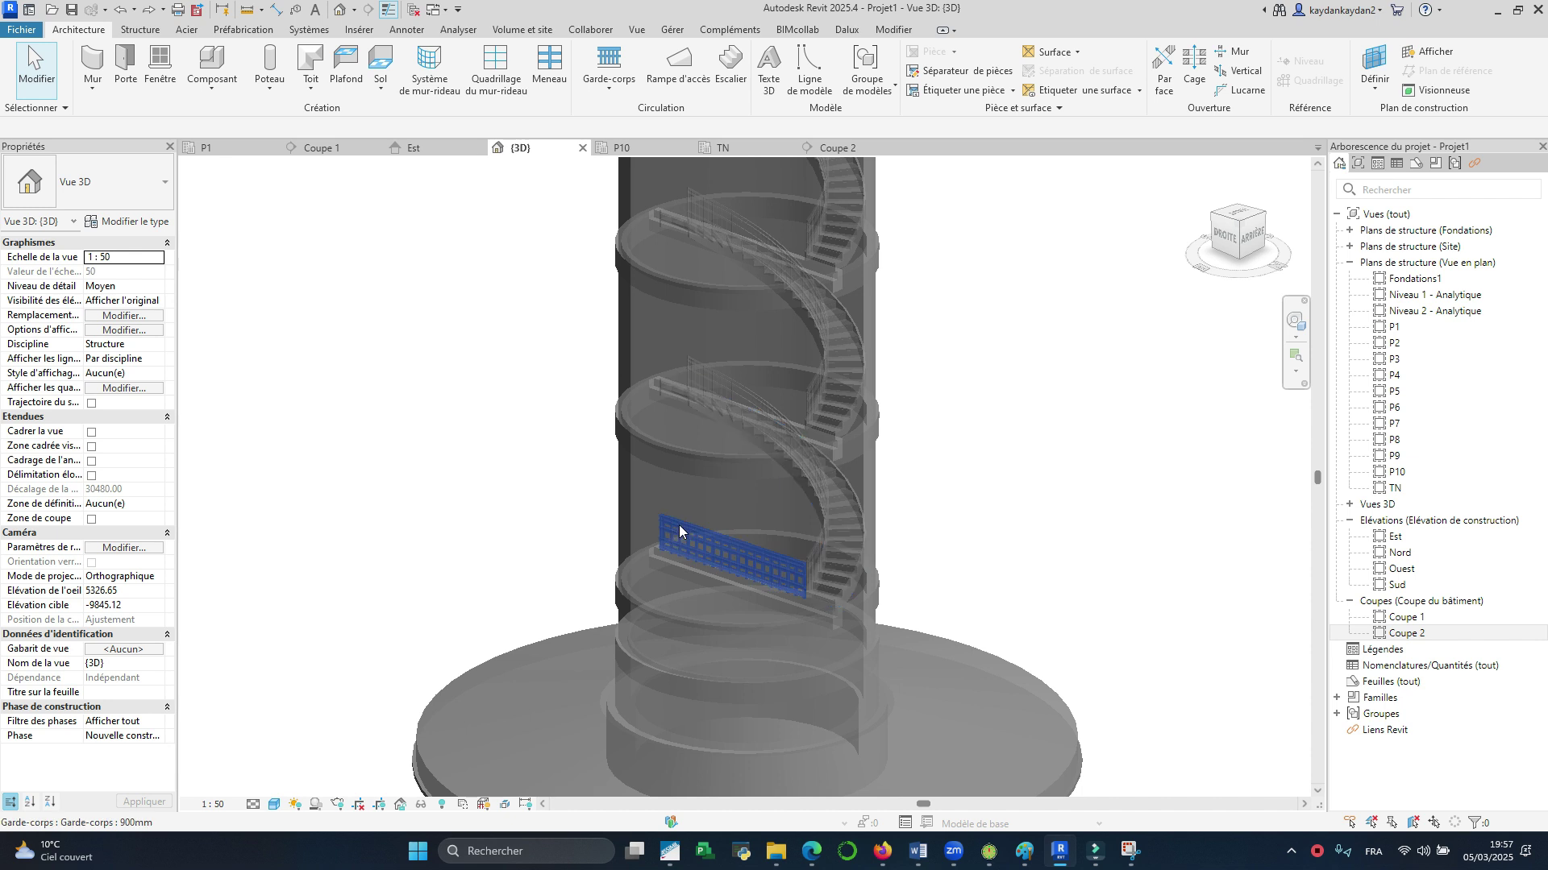
click(679, 525)
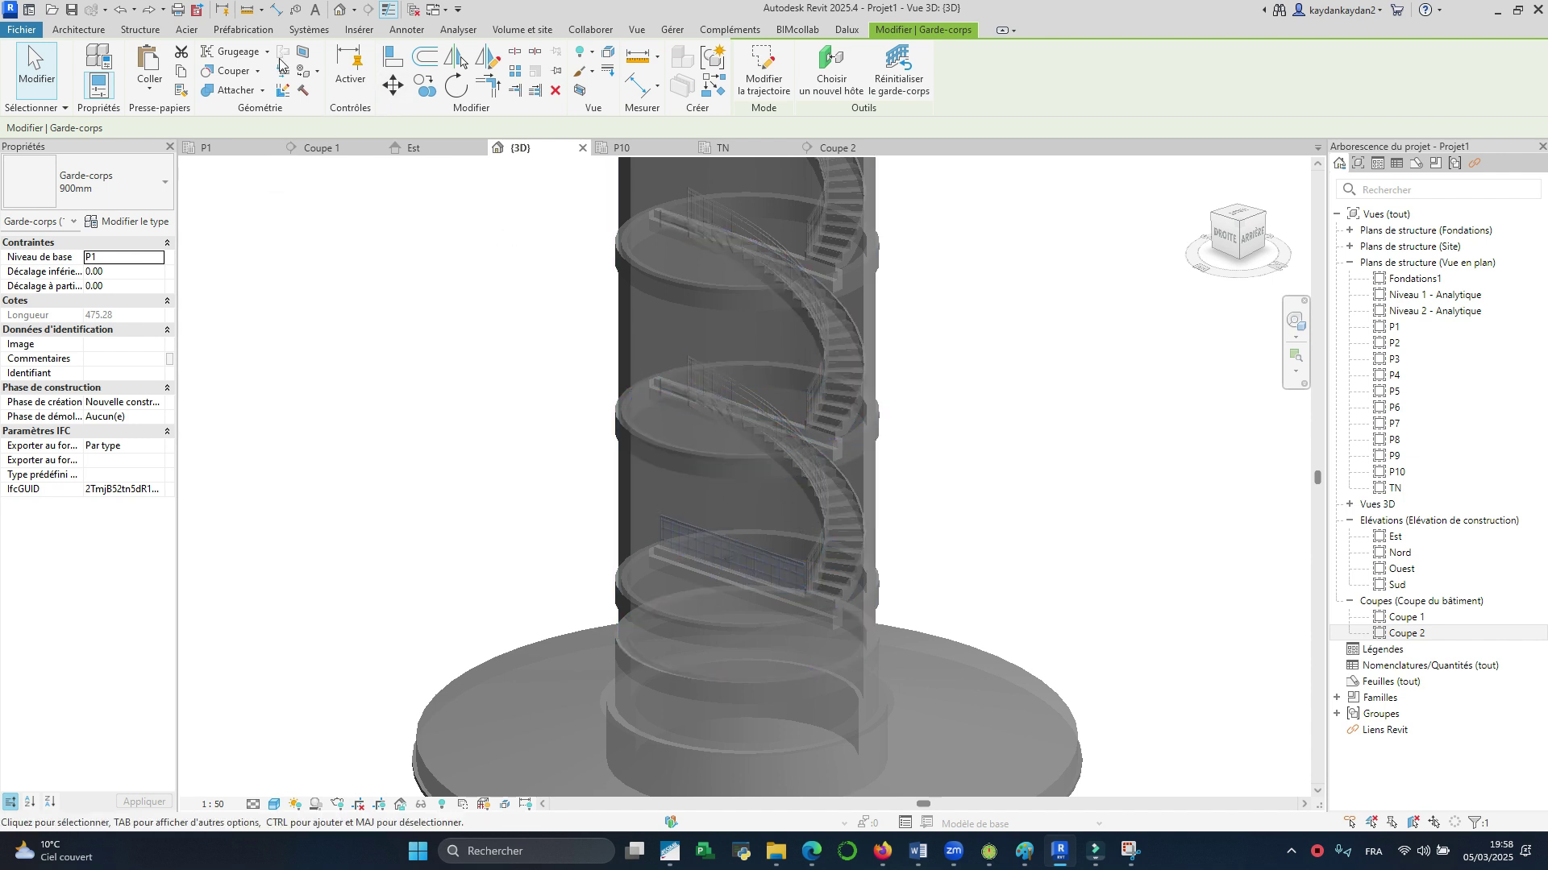
click(149, 90)
click(184, 150)
click(506, 321)
Step: In the P2 plan, shorten the railing path to 380.28 by moving its lower end to the stair's inner edge
double_click(1393, 343)
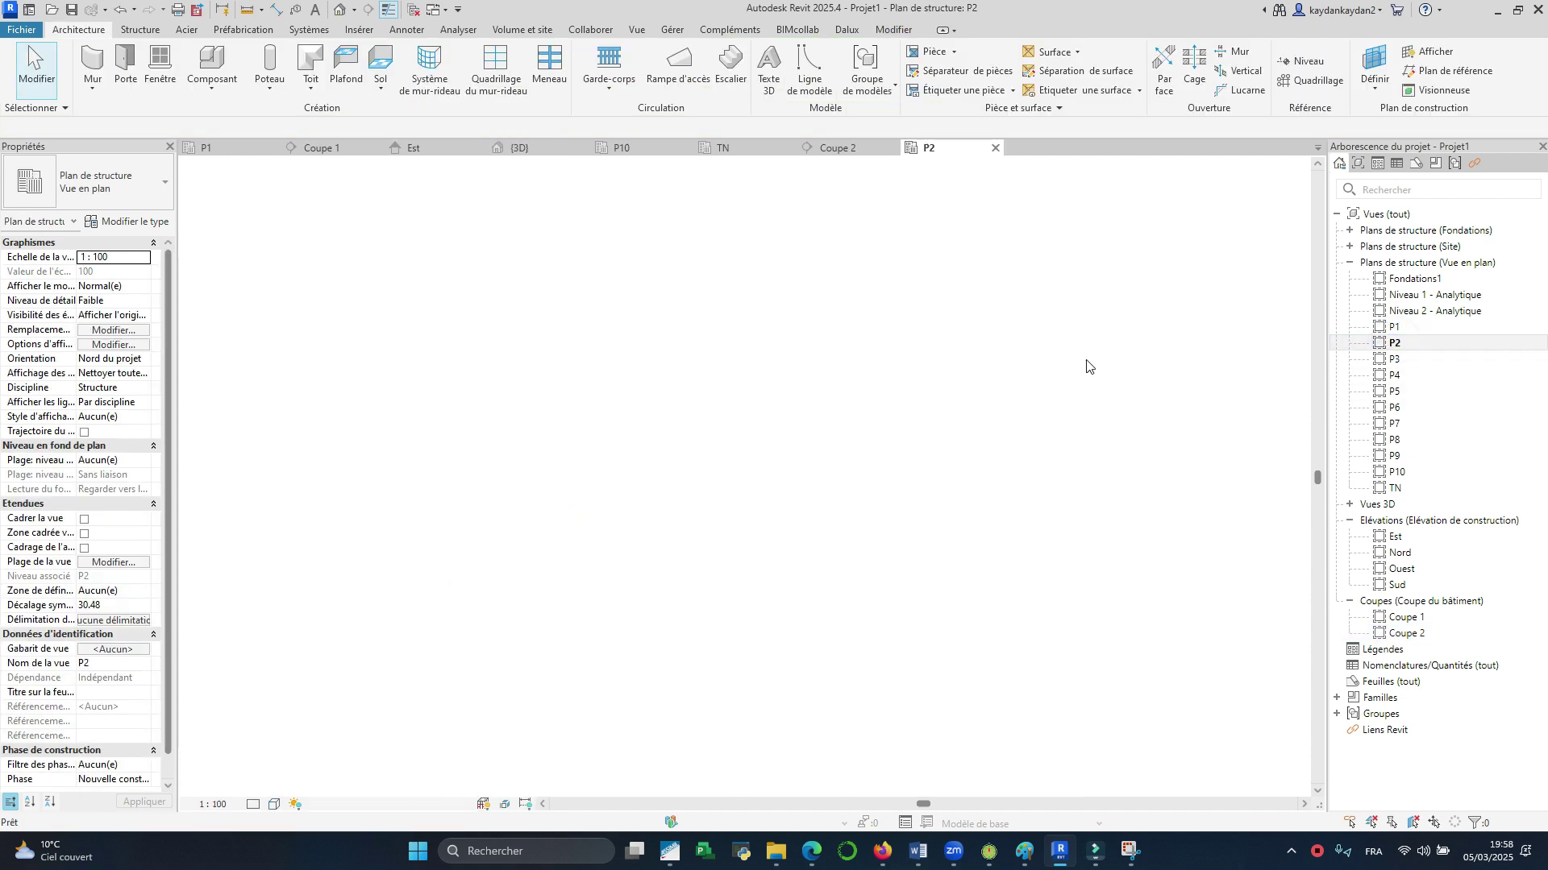
click(748, 421)
scroll(750, 420, up, 8)
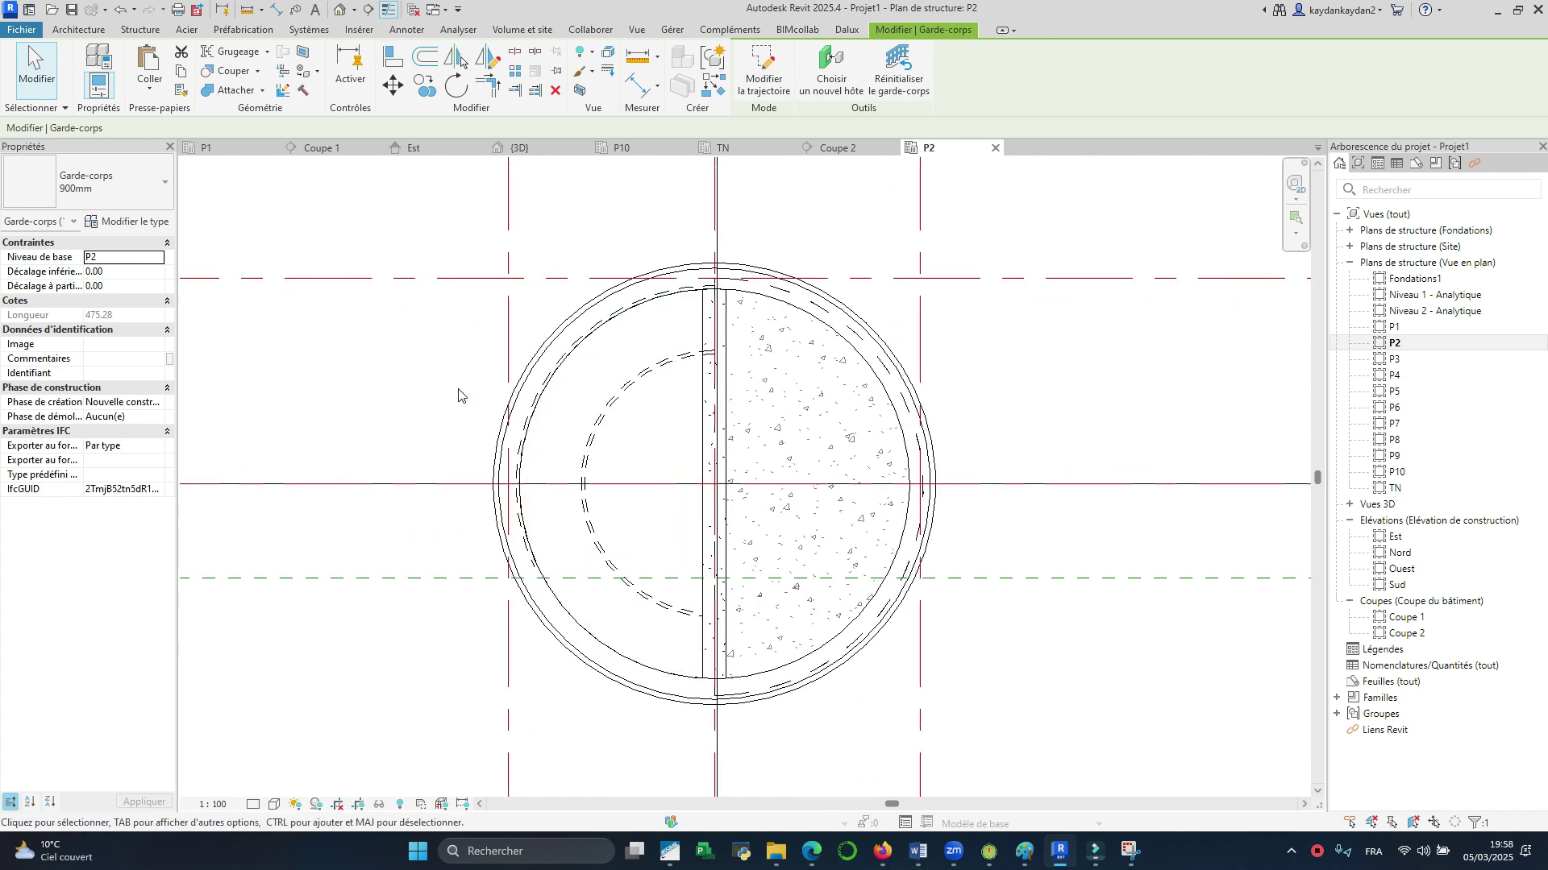
click(764, 72)
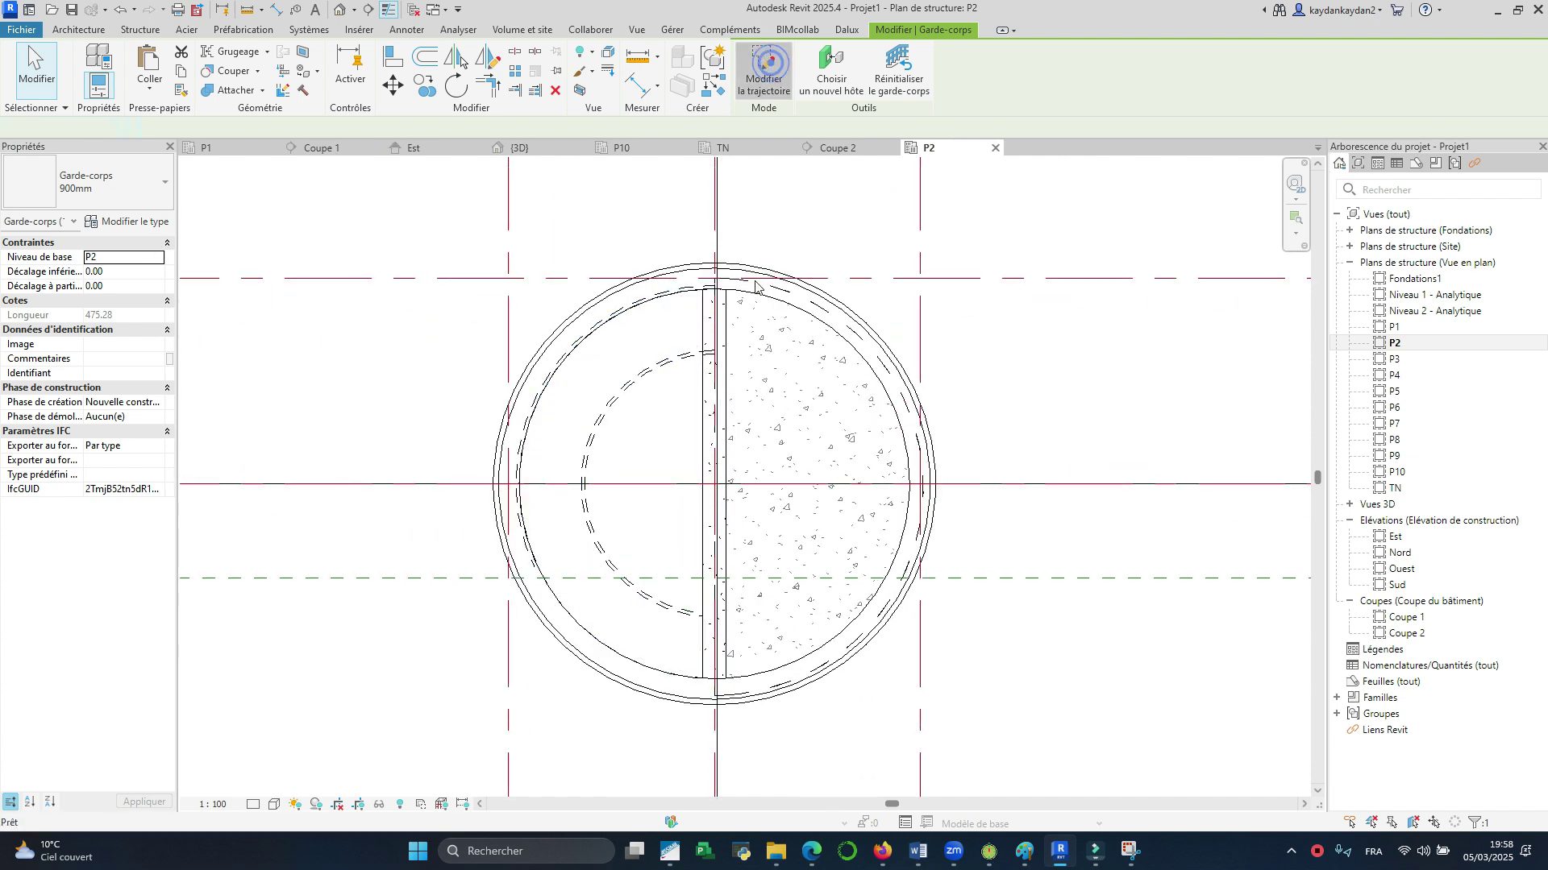
click(715, 657)
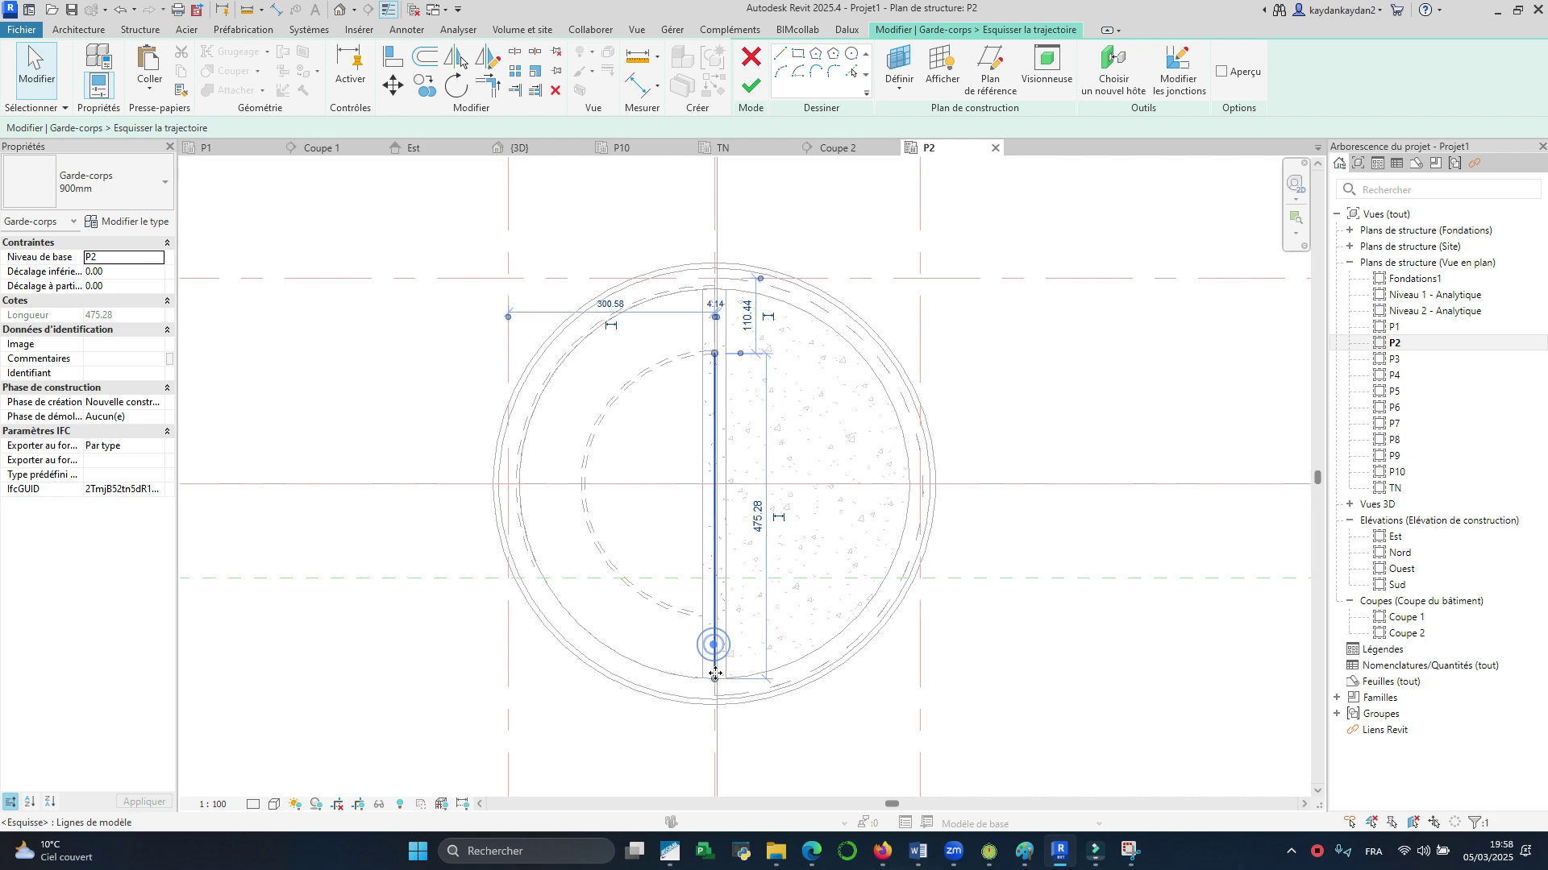
drag(712, 679, 714, 614)
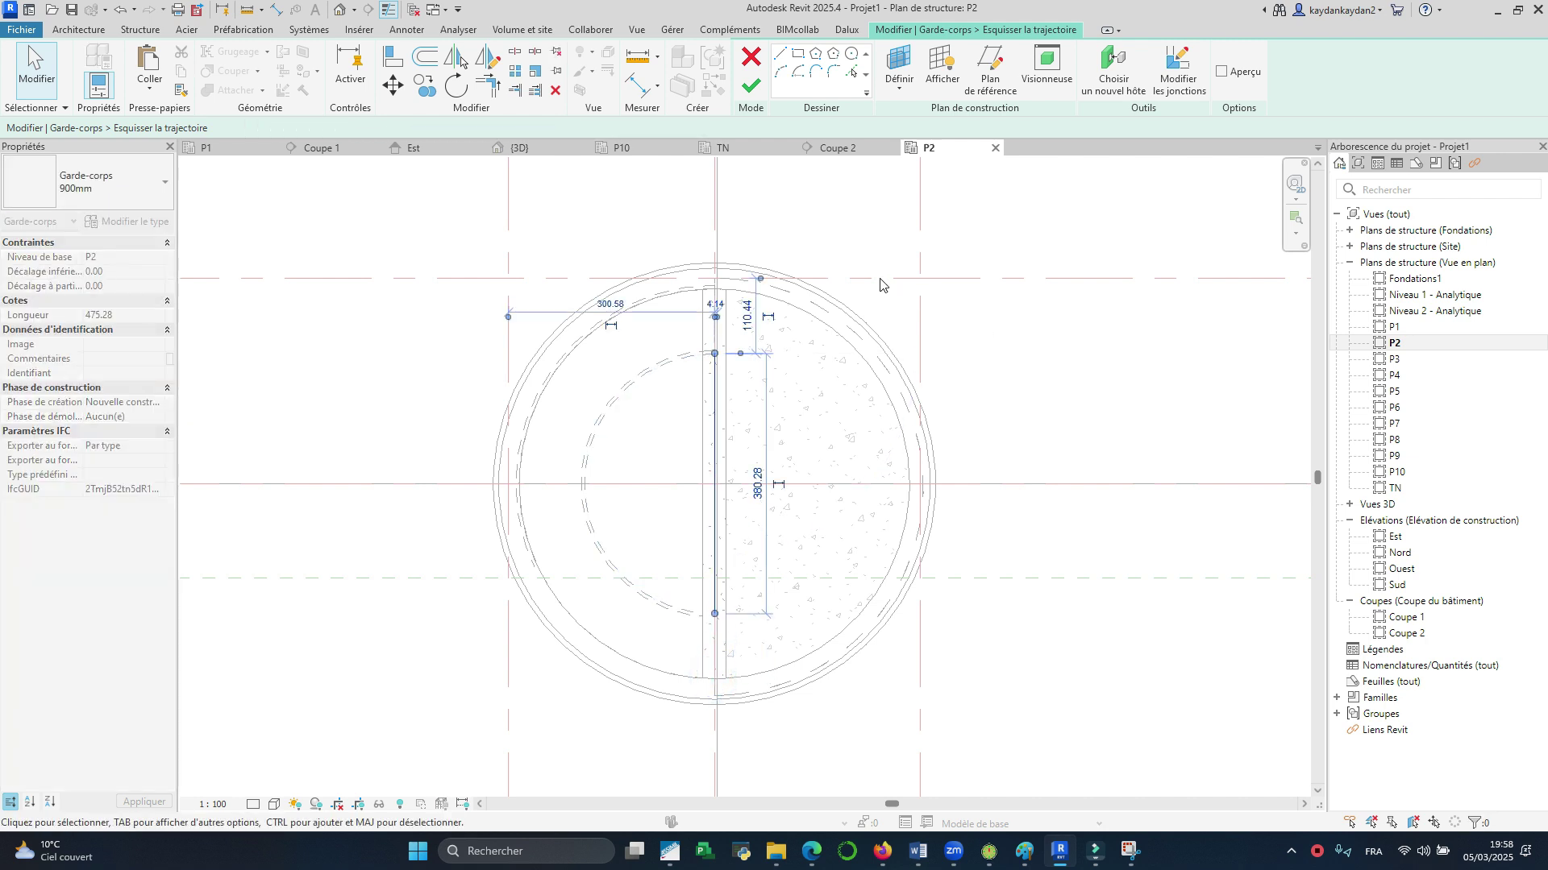
click(750, 85)
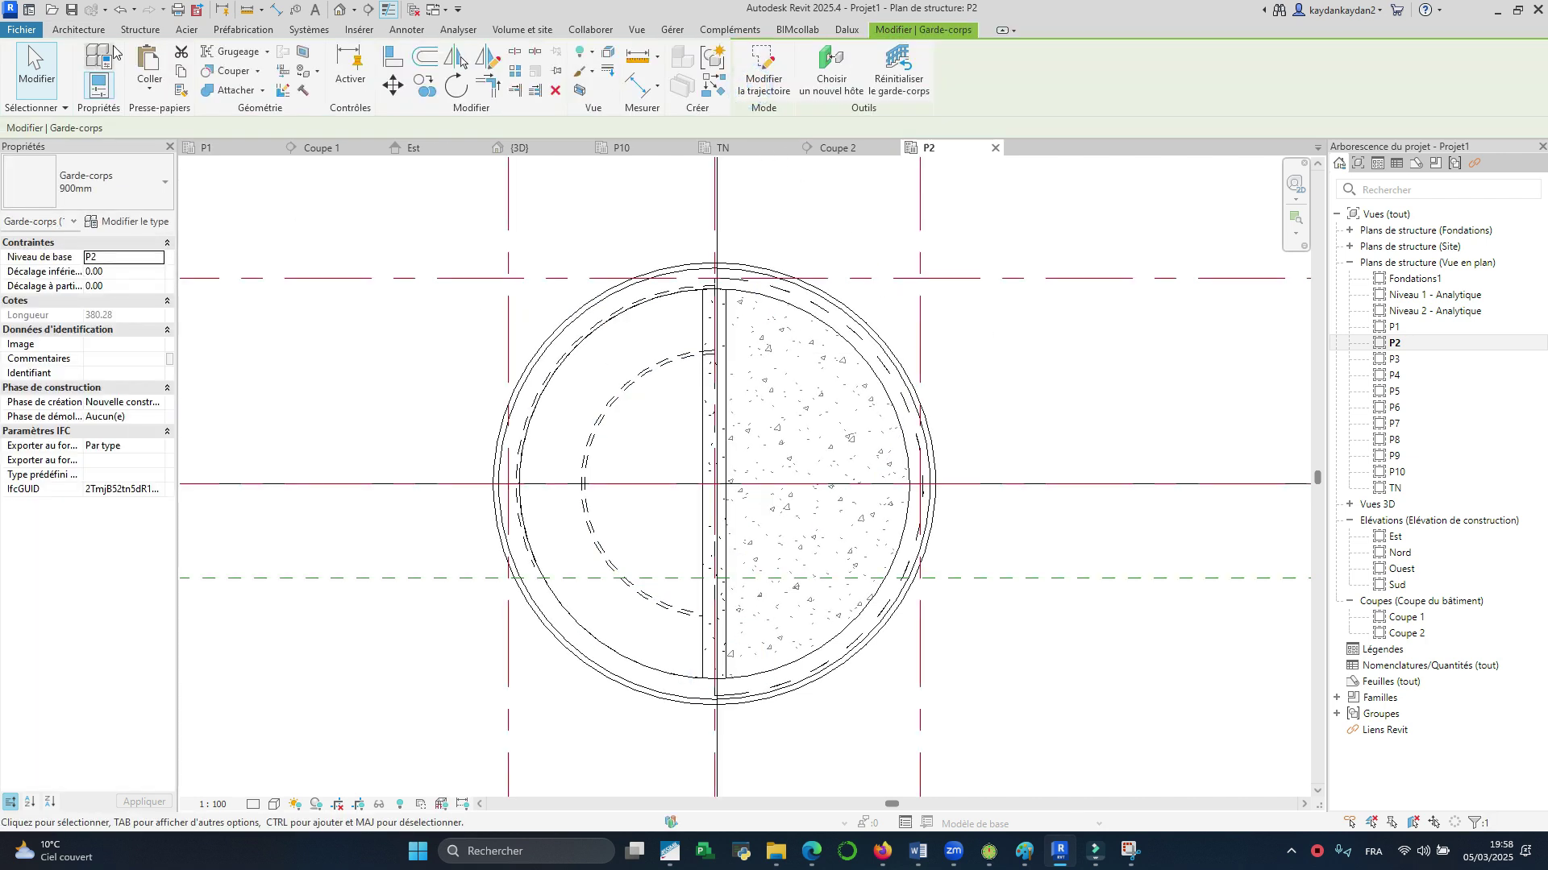
Step: Copy the shortened P2 railing and paste it aligned to levels P3 through P6
click(183, 72)
click(149, 88)
click(234, 146)
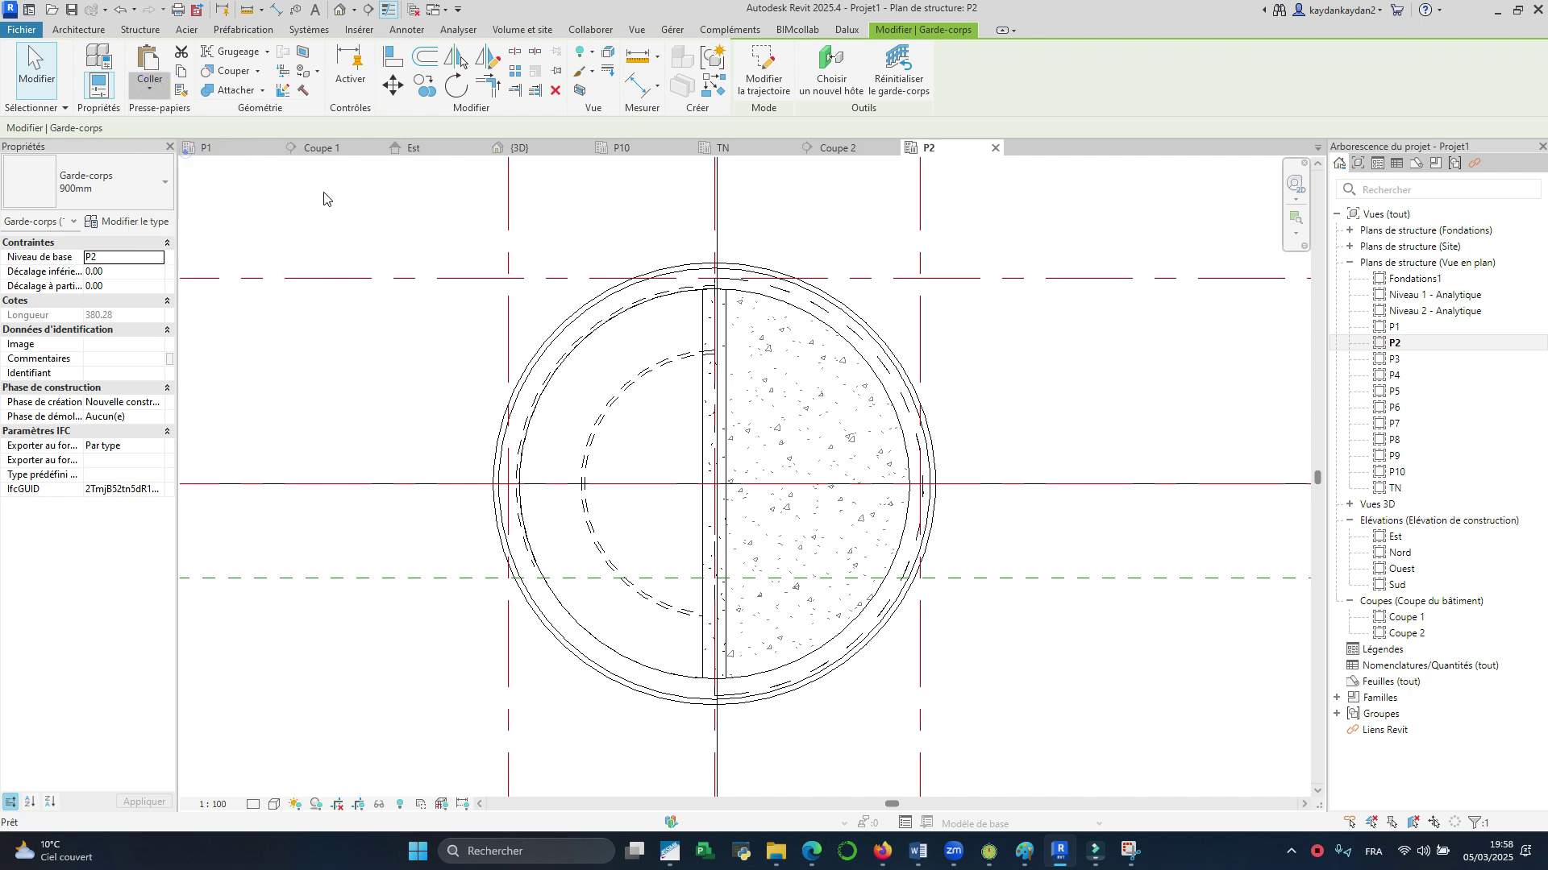
click(507, 332)
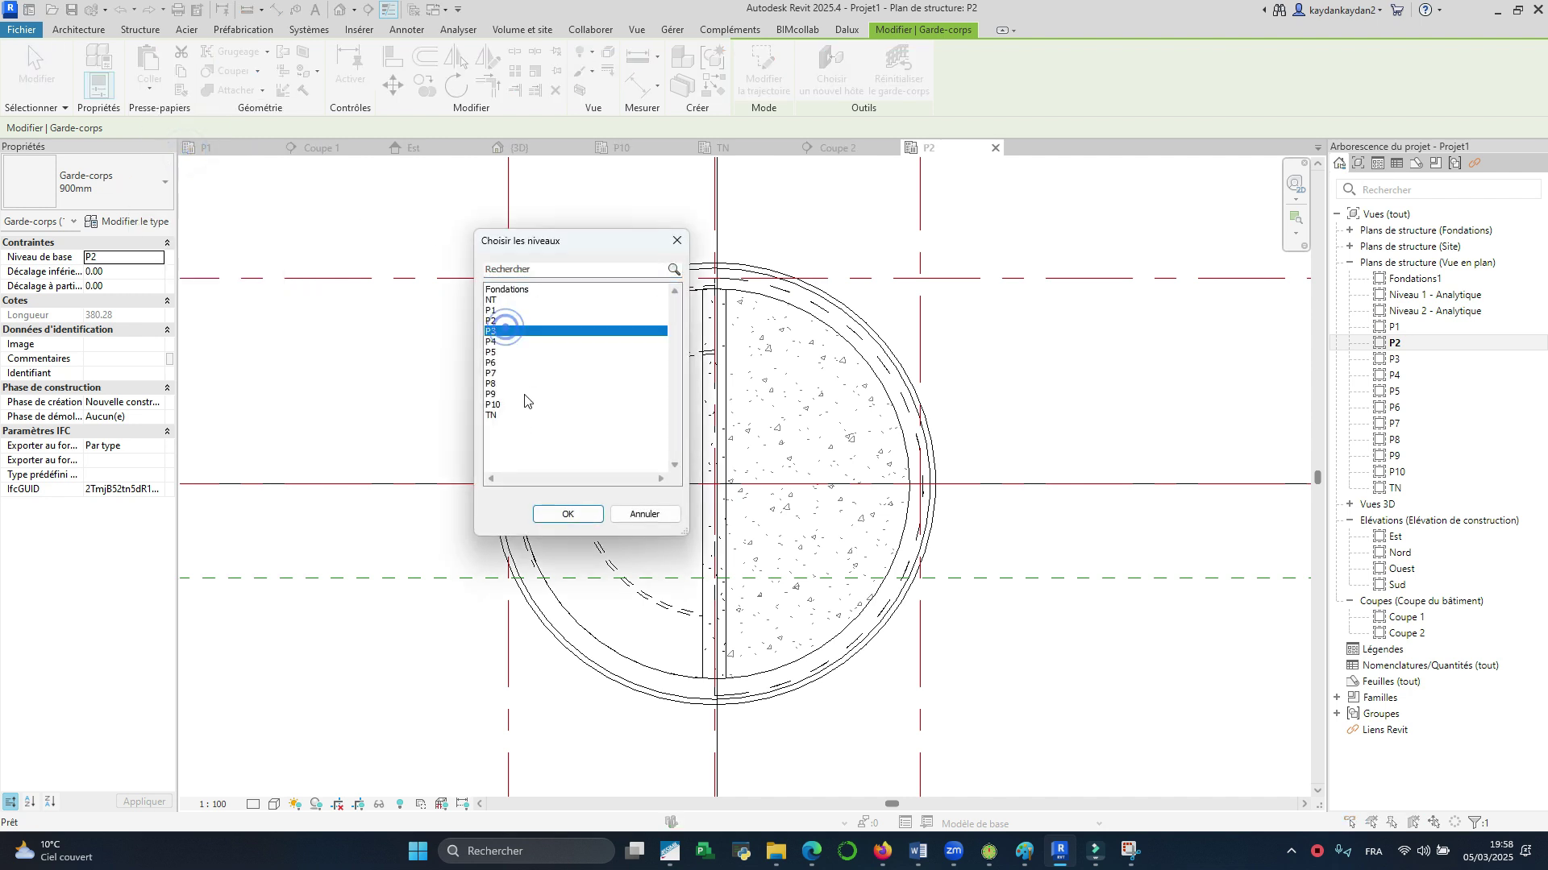
shift+click(495, 364)
click(566, 516)
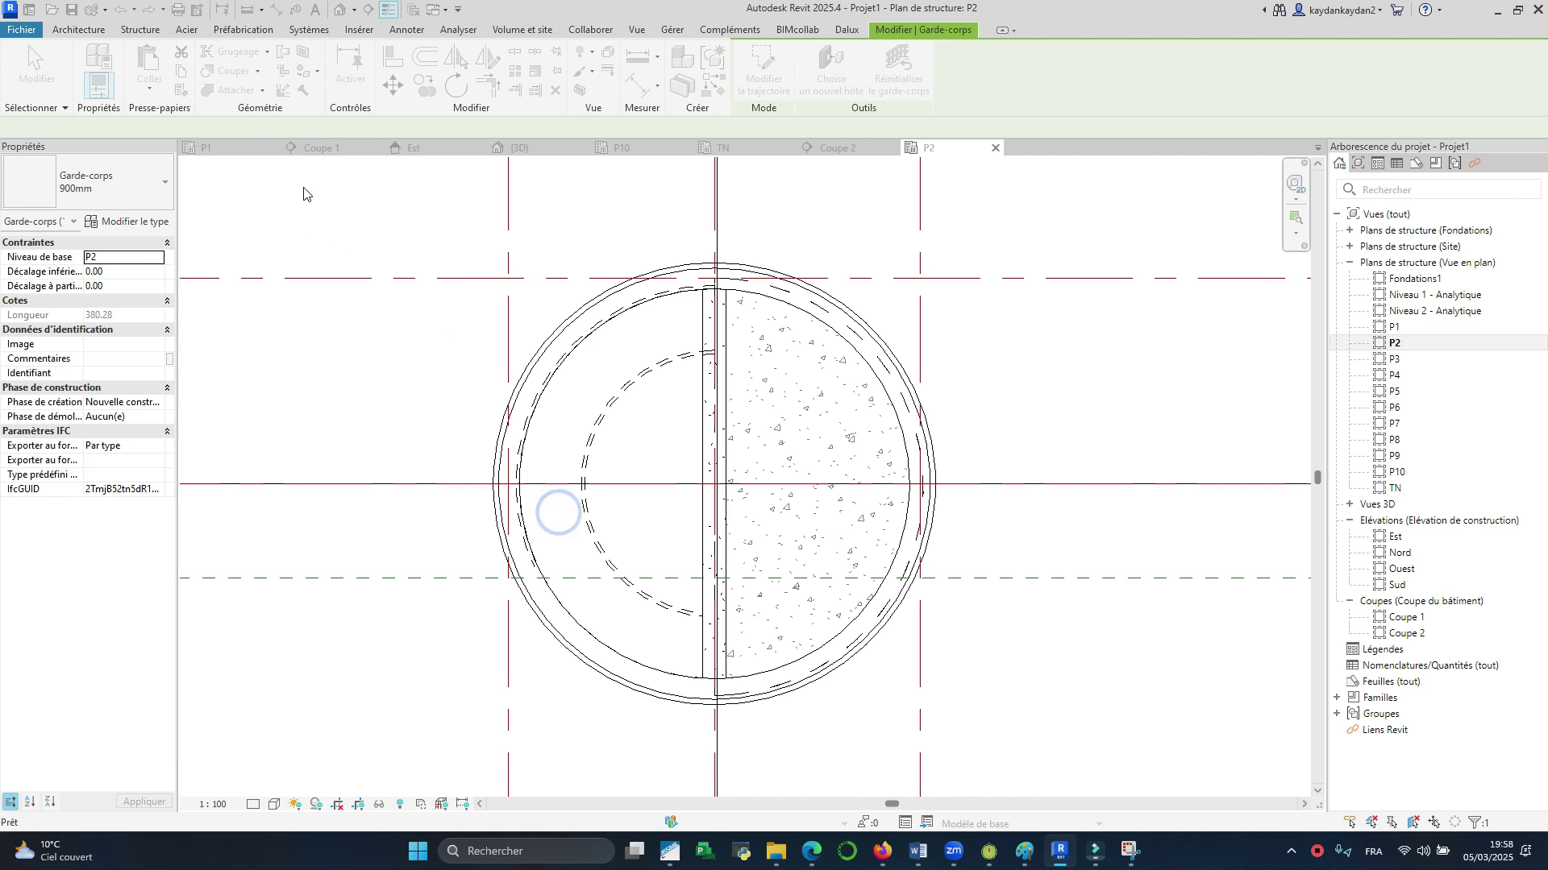
Step: In the P6 plan, lengthen the railing path to 475.28 by extending its lower end to the stair's outer edge
click(519, 148)
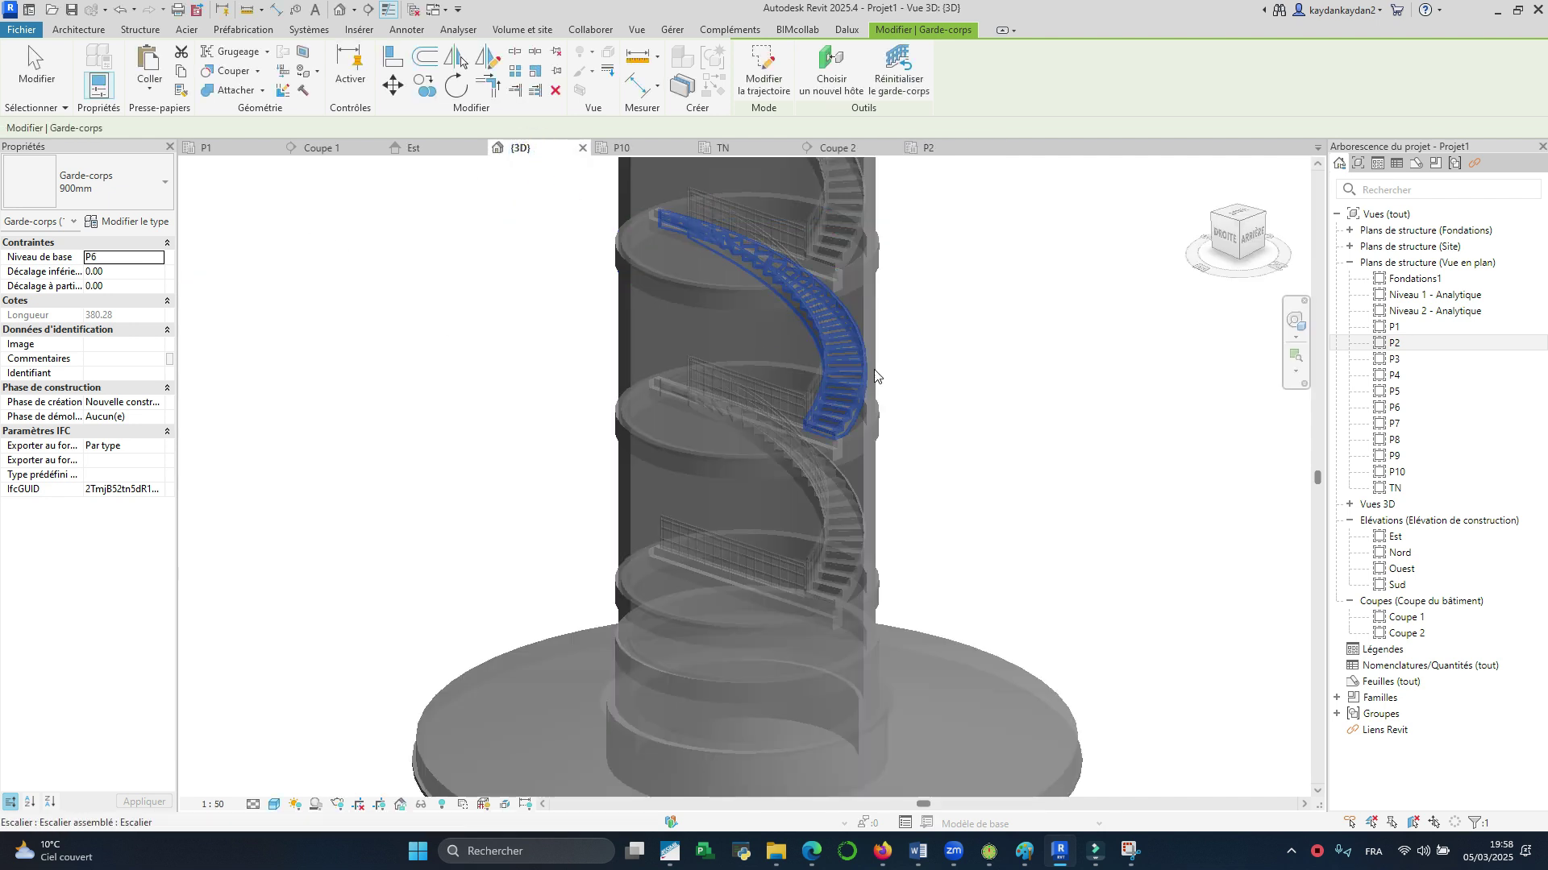
scroll(876, 375, down, 4)
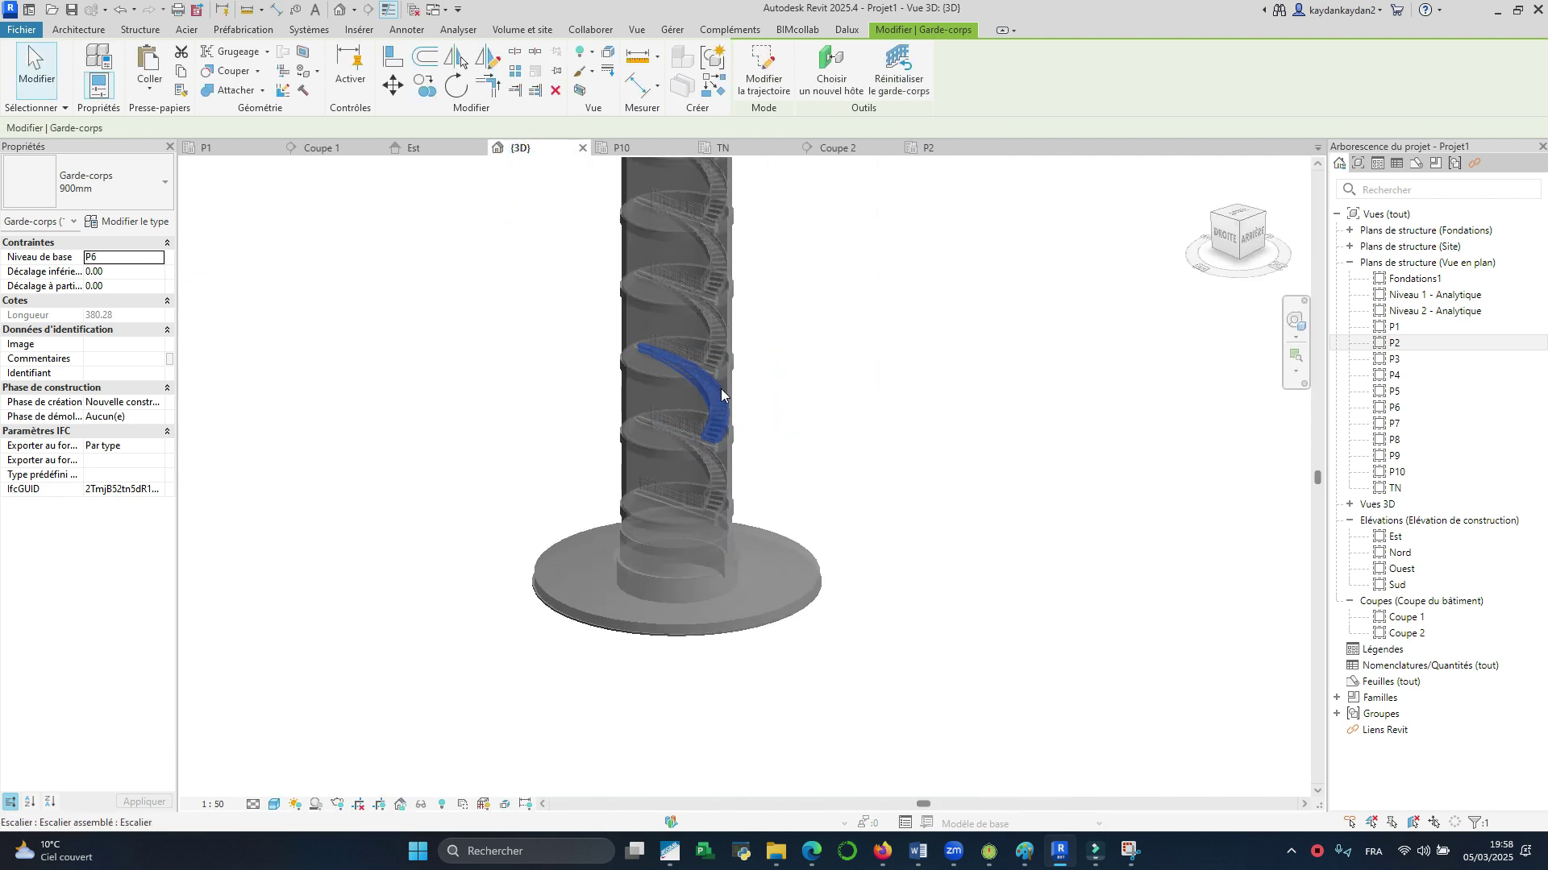
scroll(710, 232, down, 2)
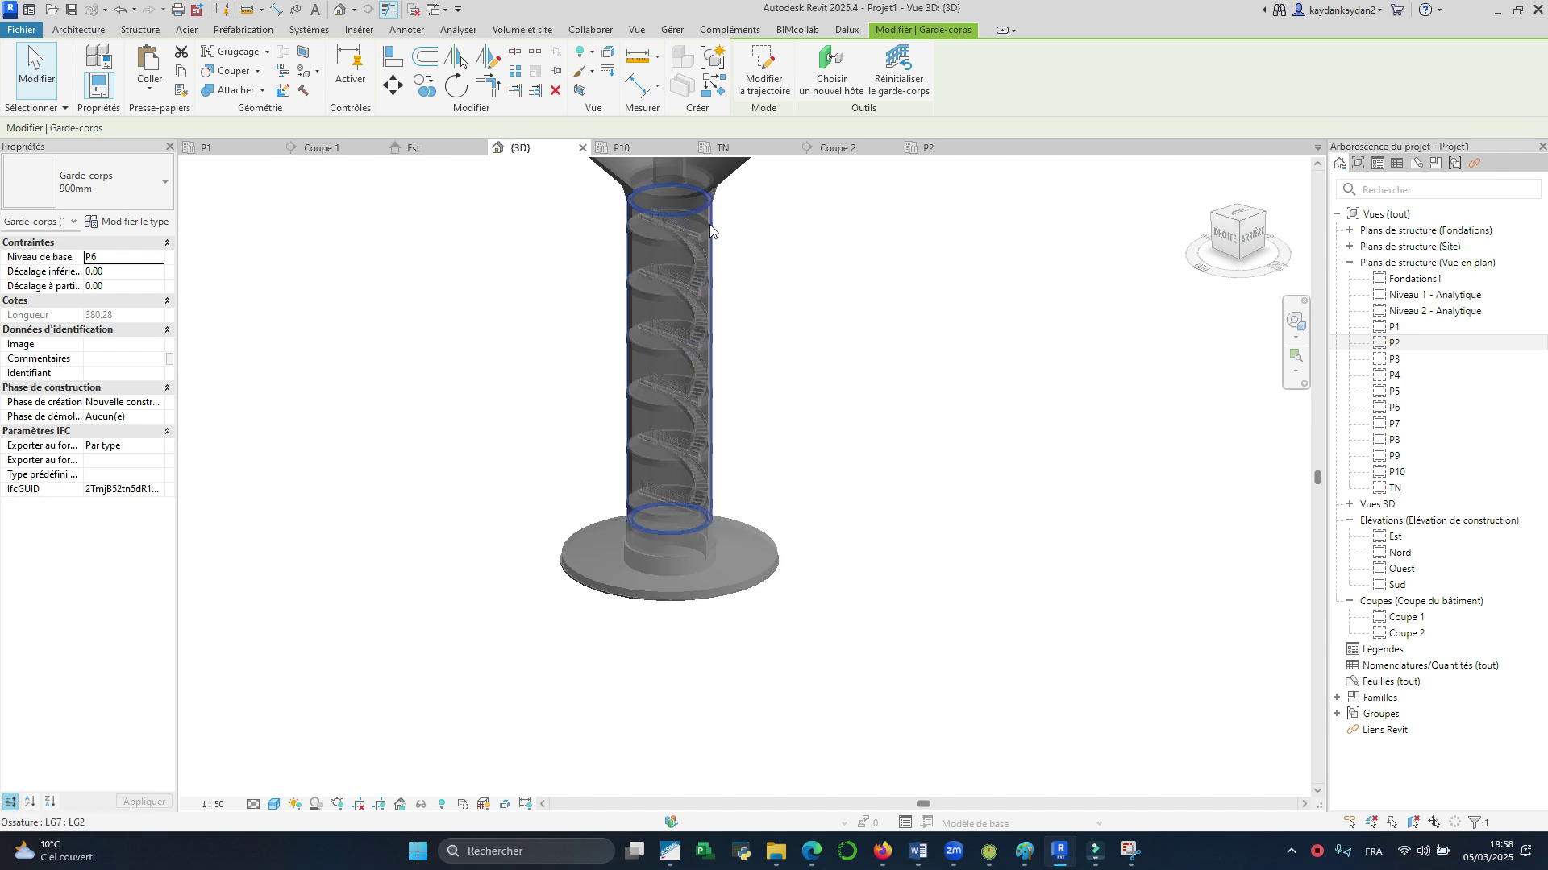
scroll(710, 231, up, 5)
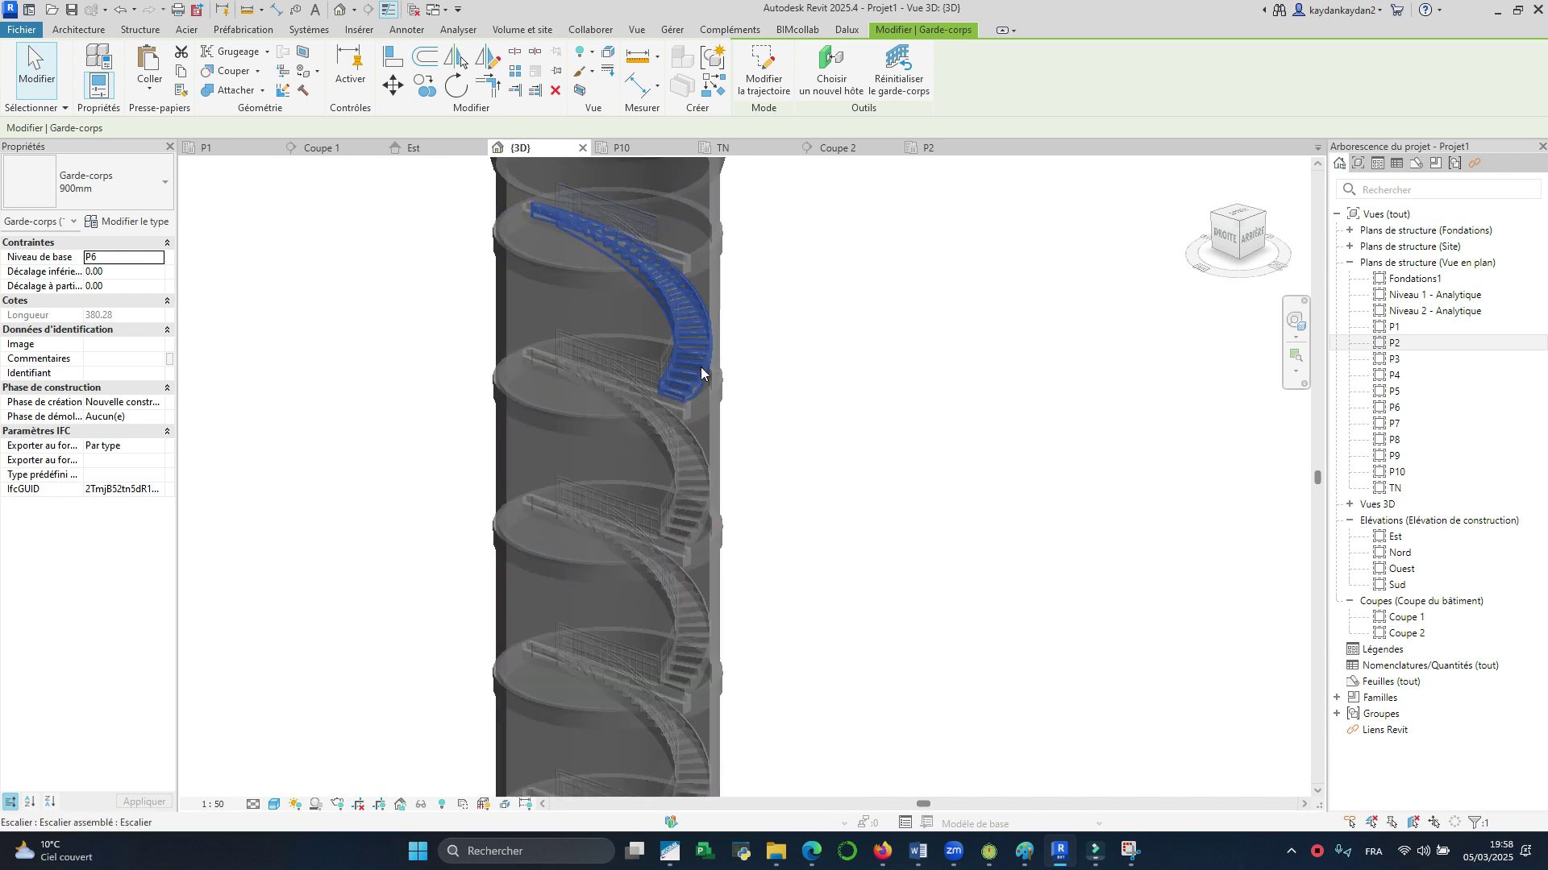
scroll(701, 373, down, 1)
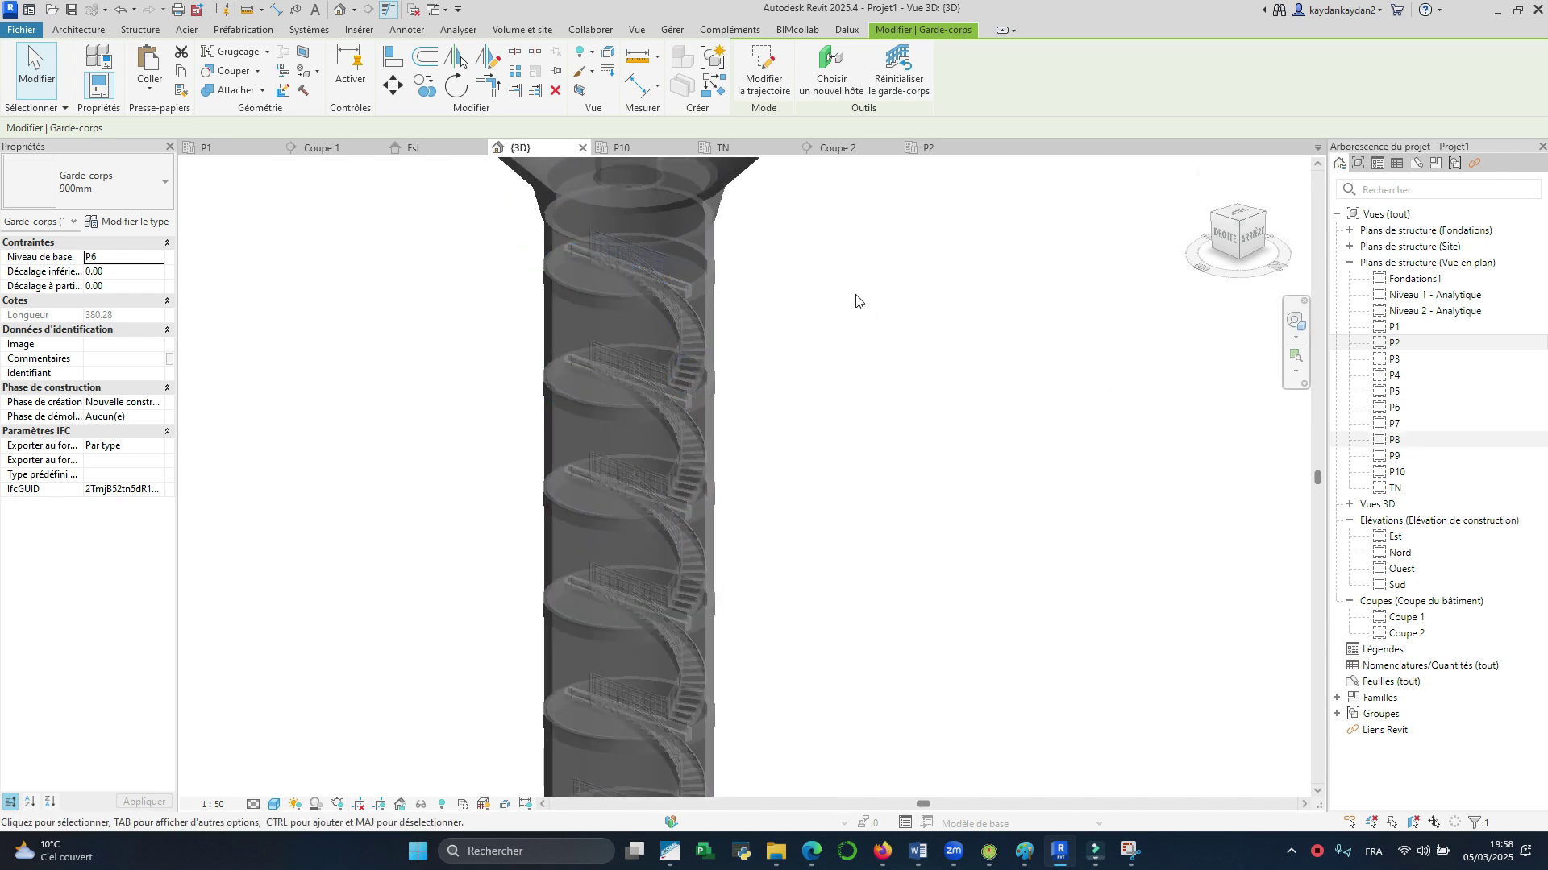
scroll(735, 262, up, 1)
double_click(1398, 407)
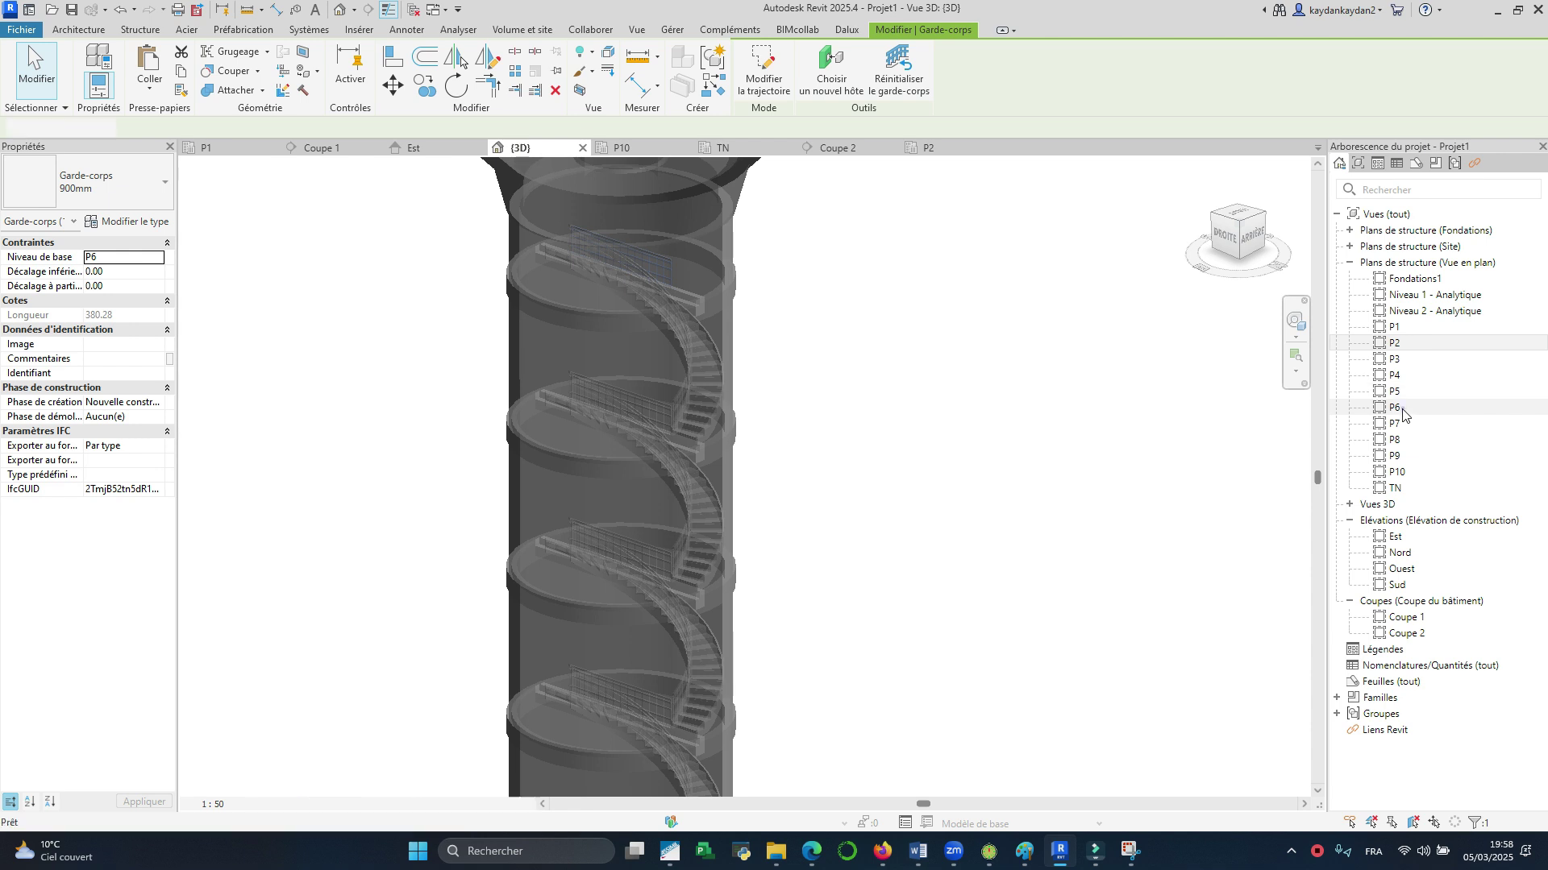
click(897, 367)
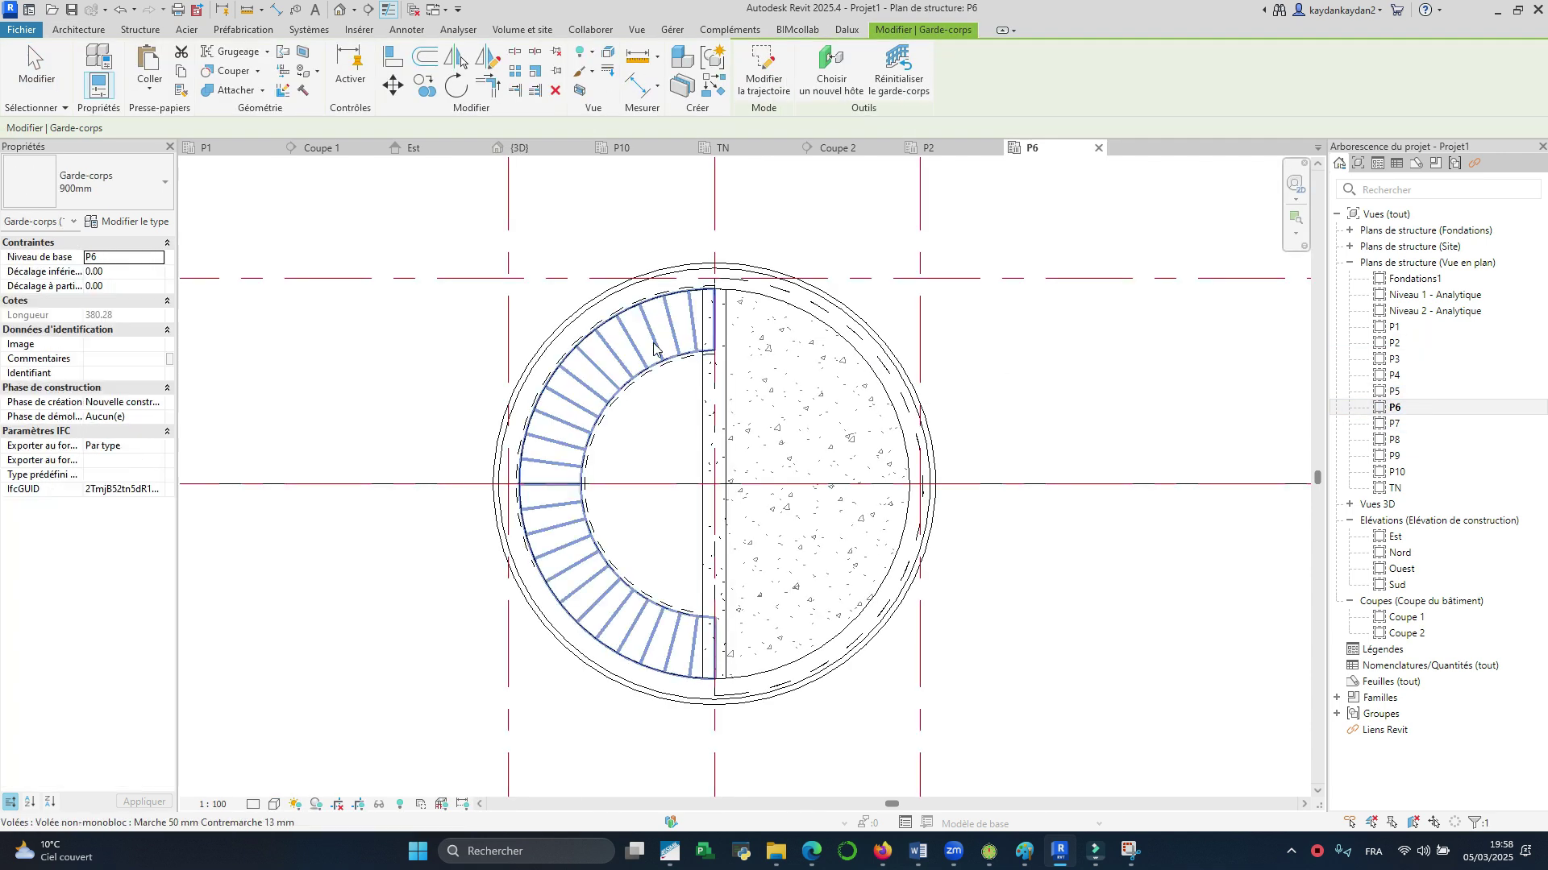
click(770, 73)
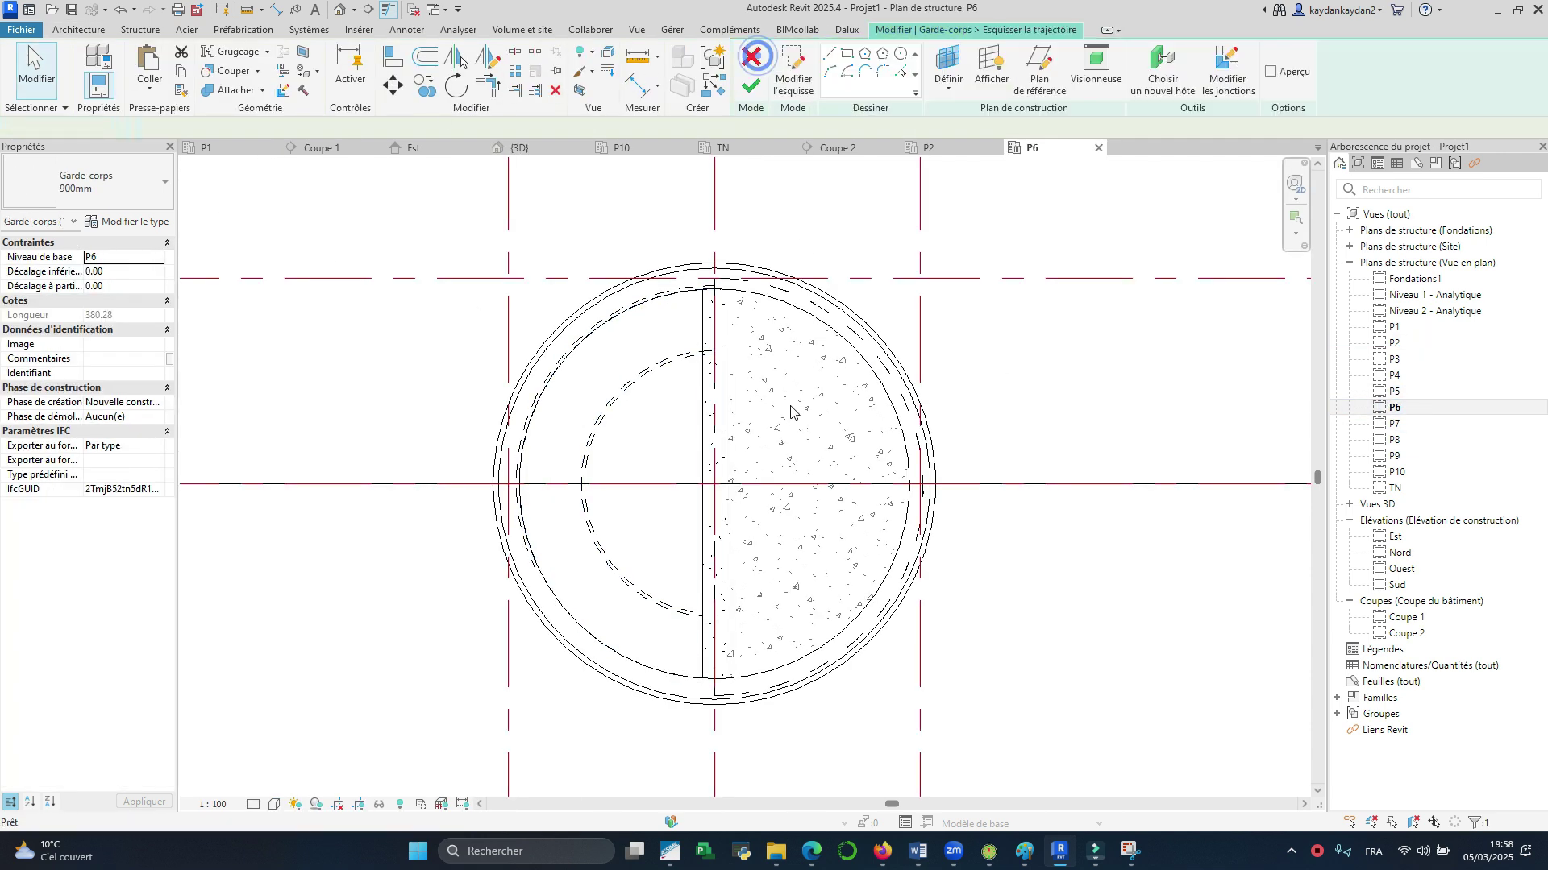
click(715, 605)
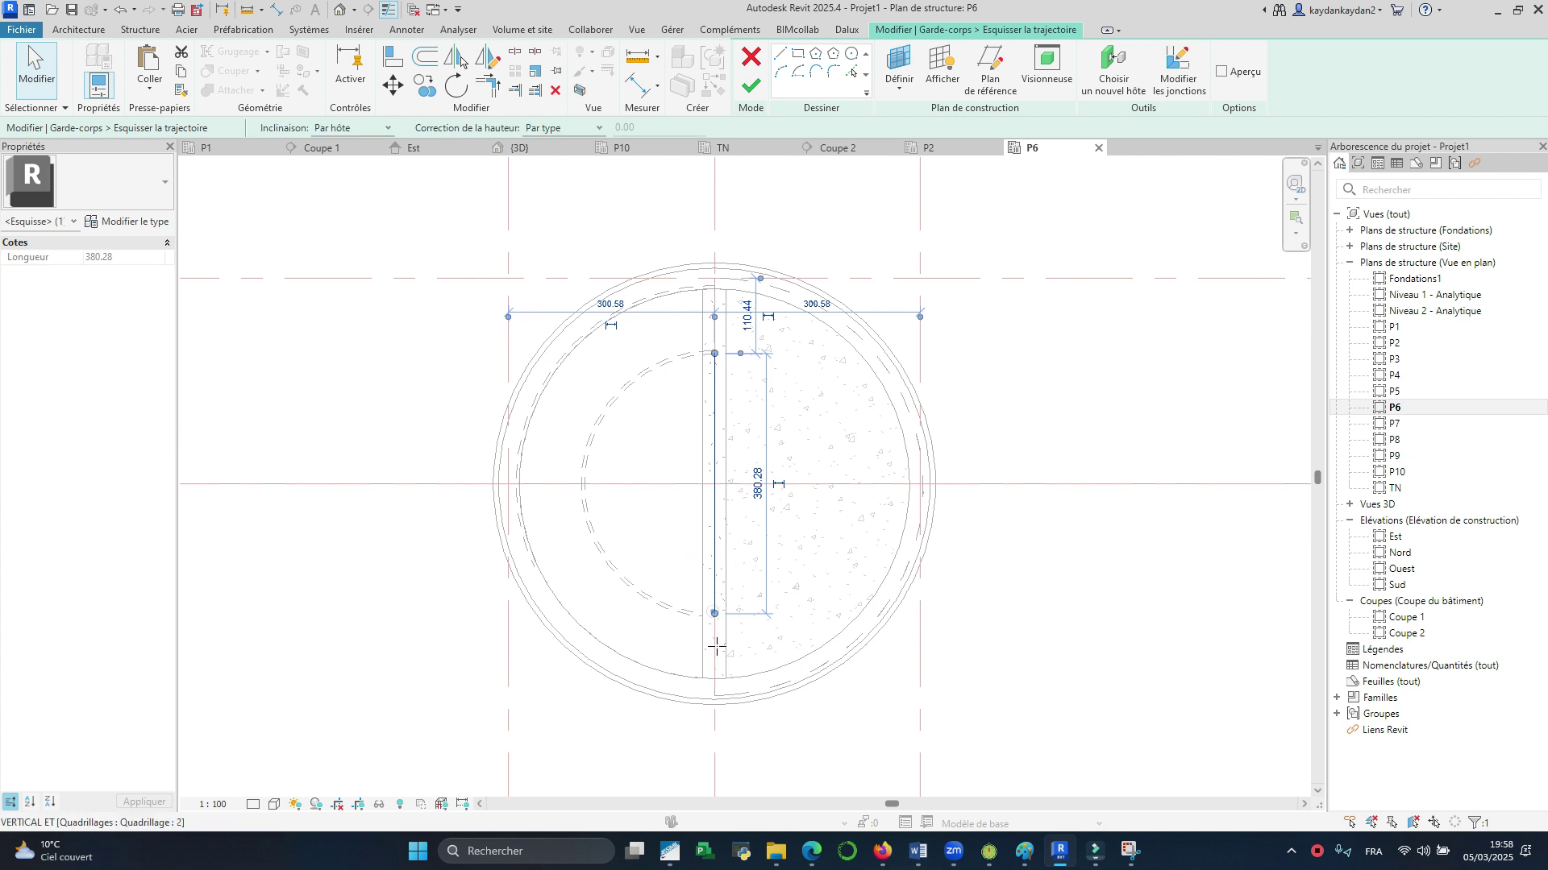
drag(715, 614, 715, 678)
click(751, 85)
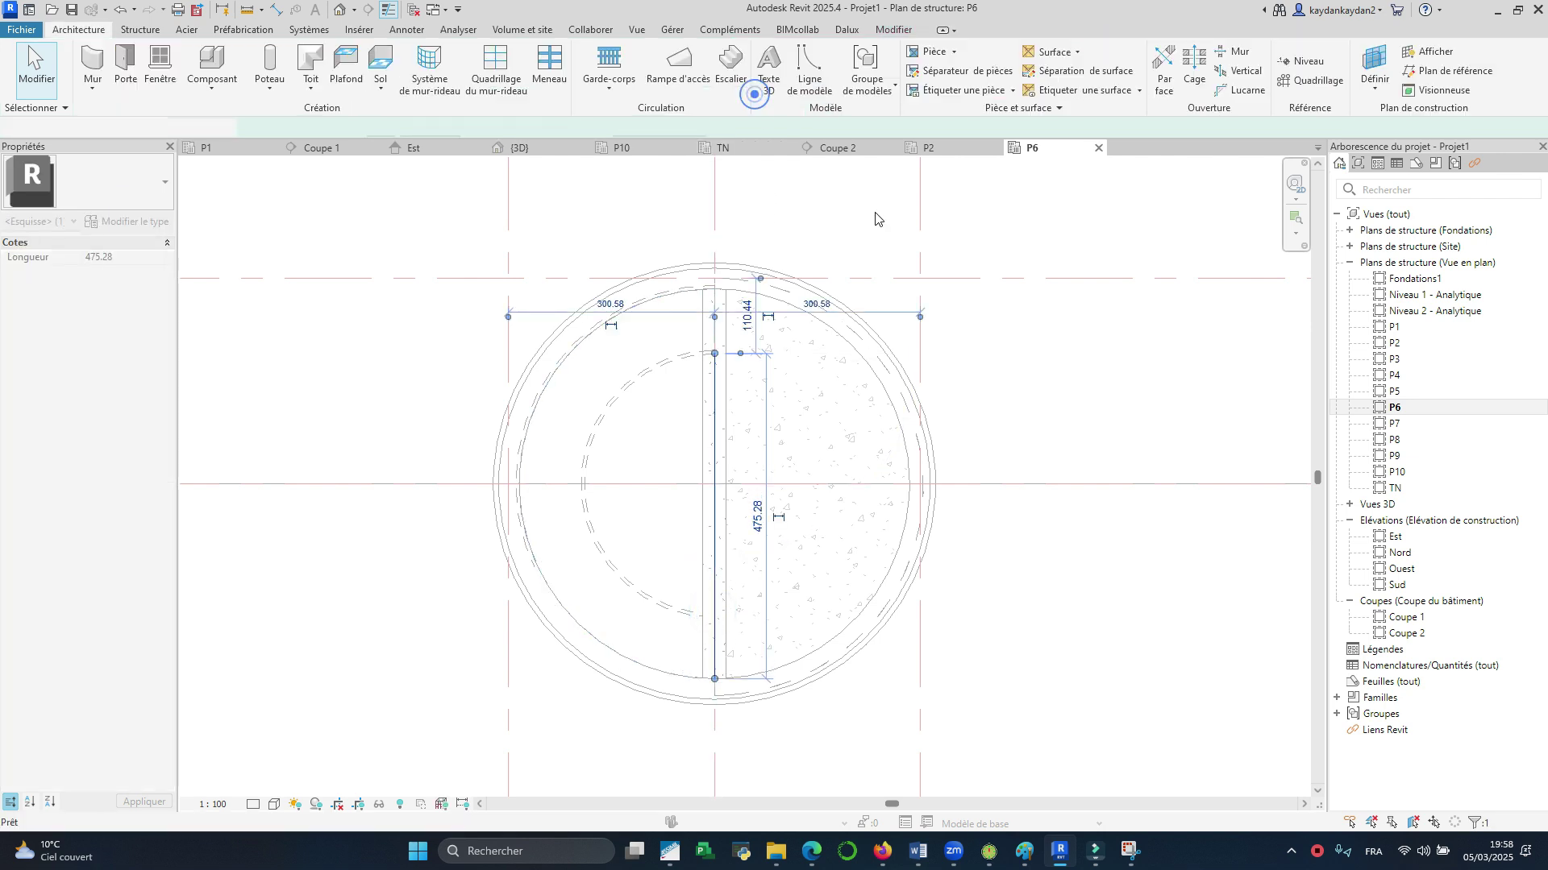
Step: Rework the P6 railing path to 480.28, extending its upper end to the outer wall and pulling its lower end back near the stair's inner edge
click(516, 147)
scroll(878, 363, down, 3)
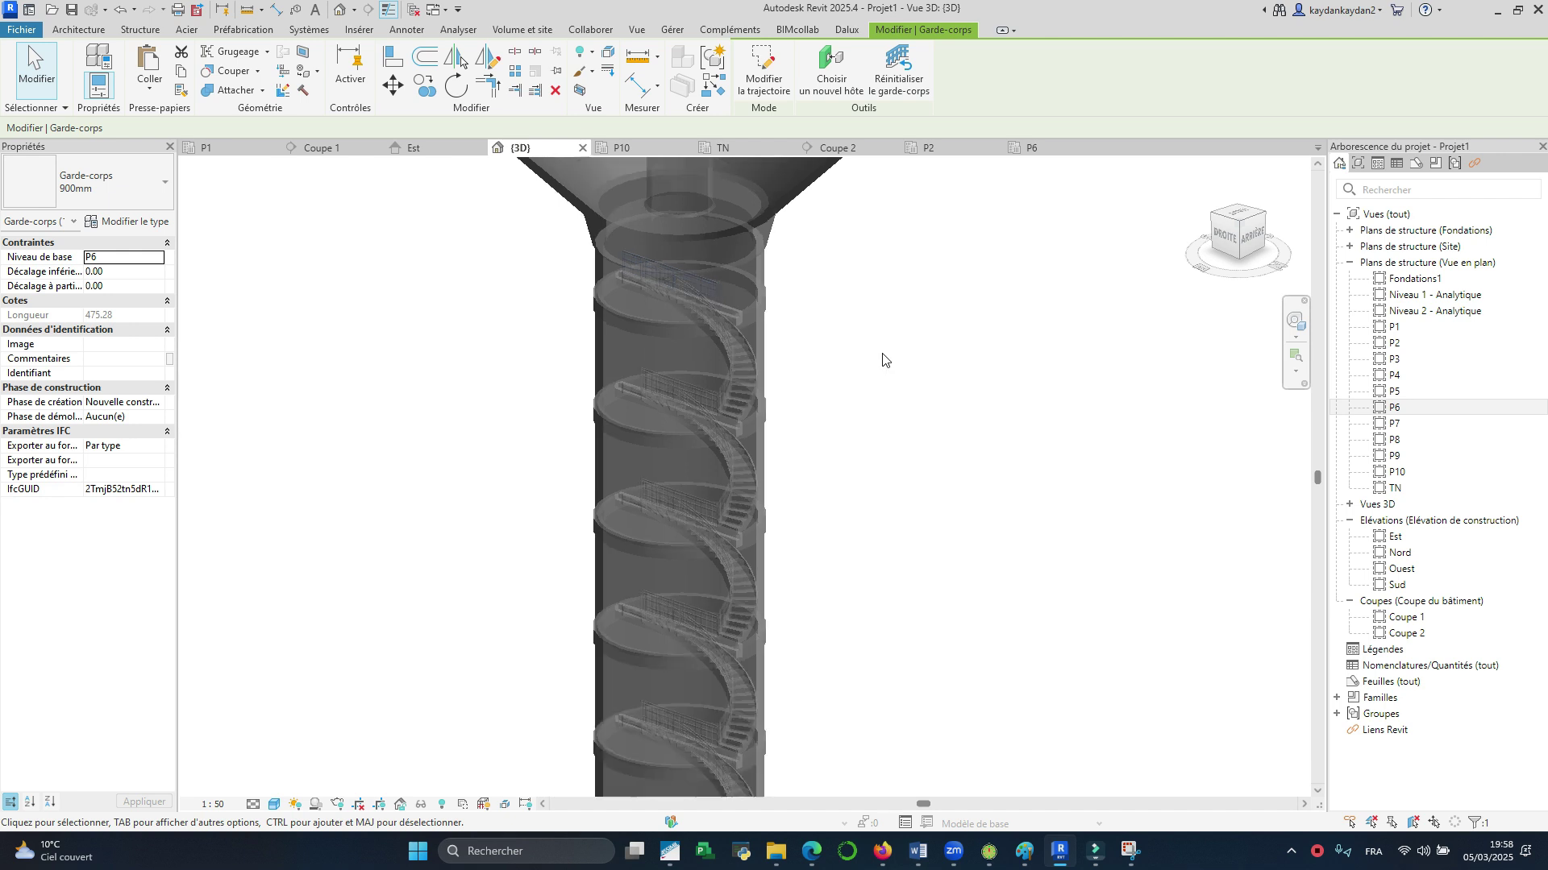
shift+middle_drag(901, 413, 952, 387)
click(1030, 148)
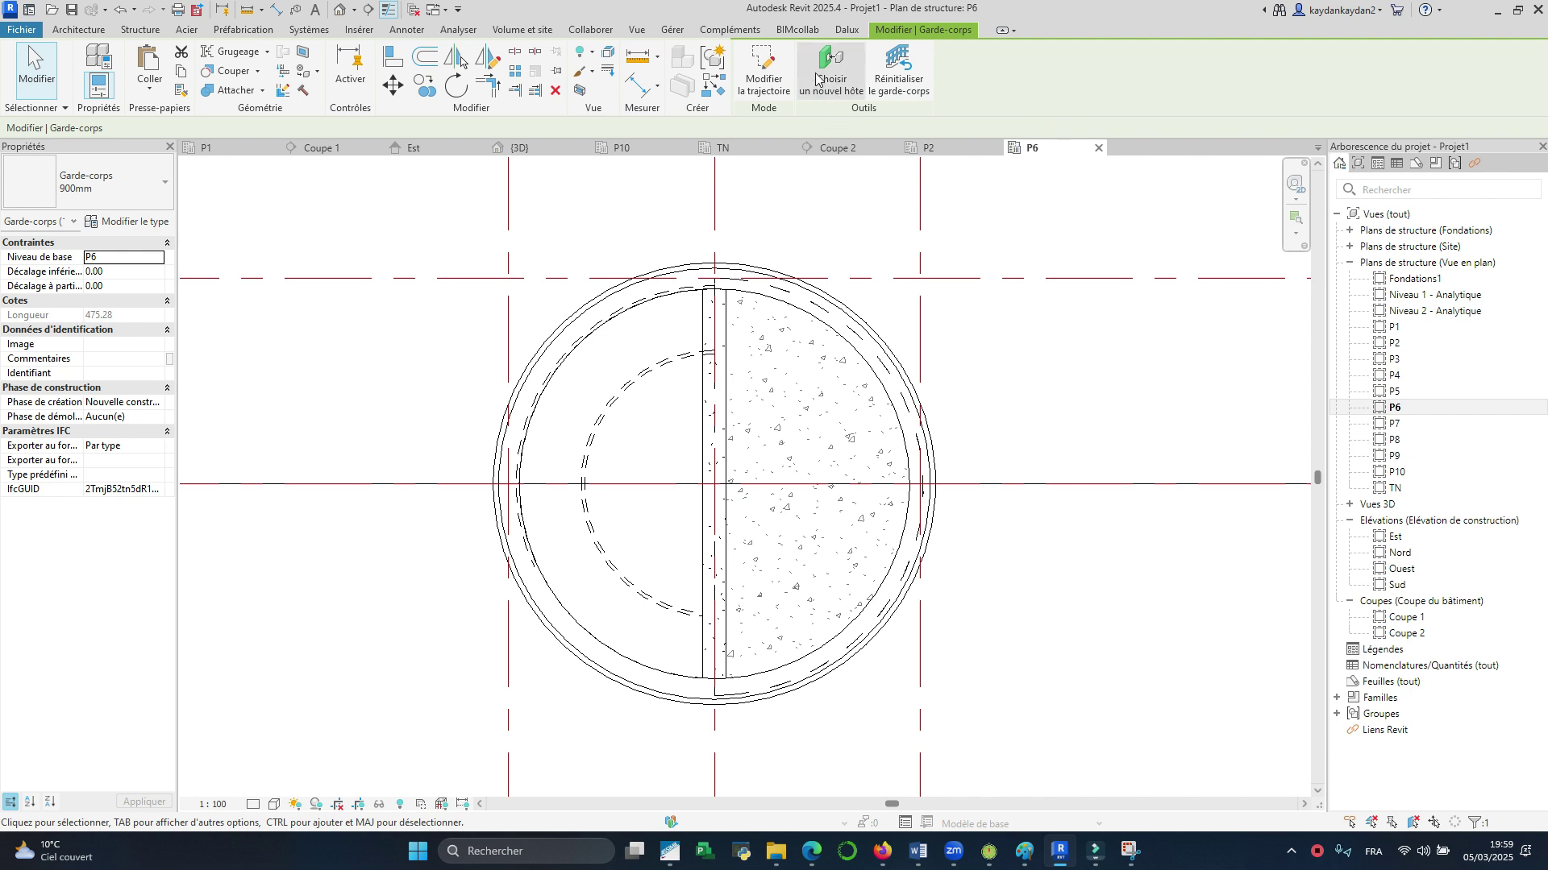
click(764, 79)
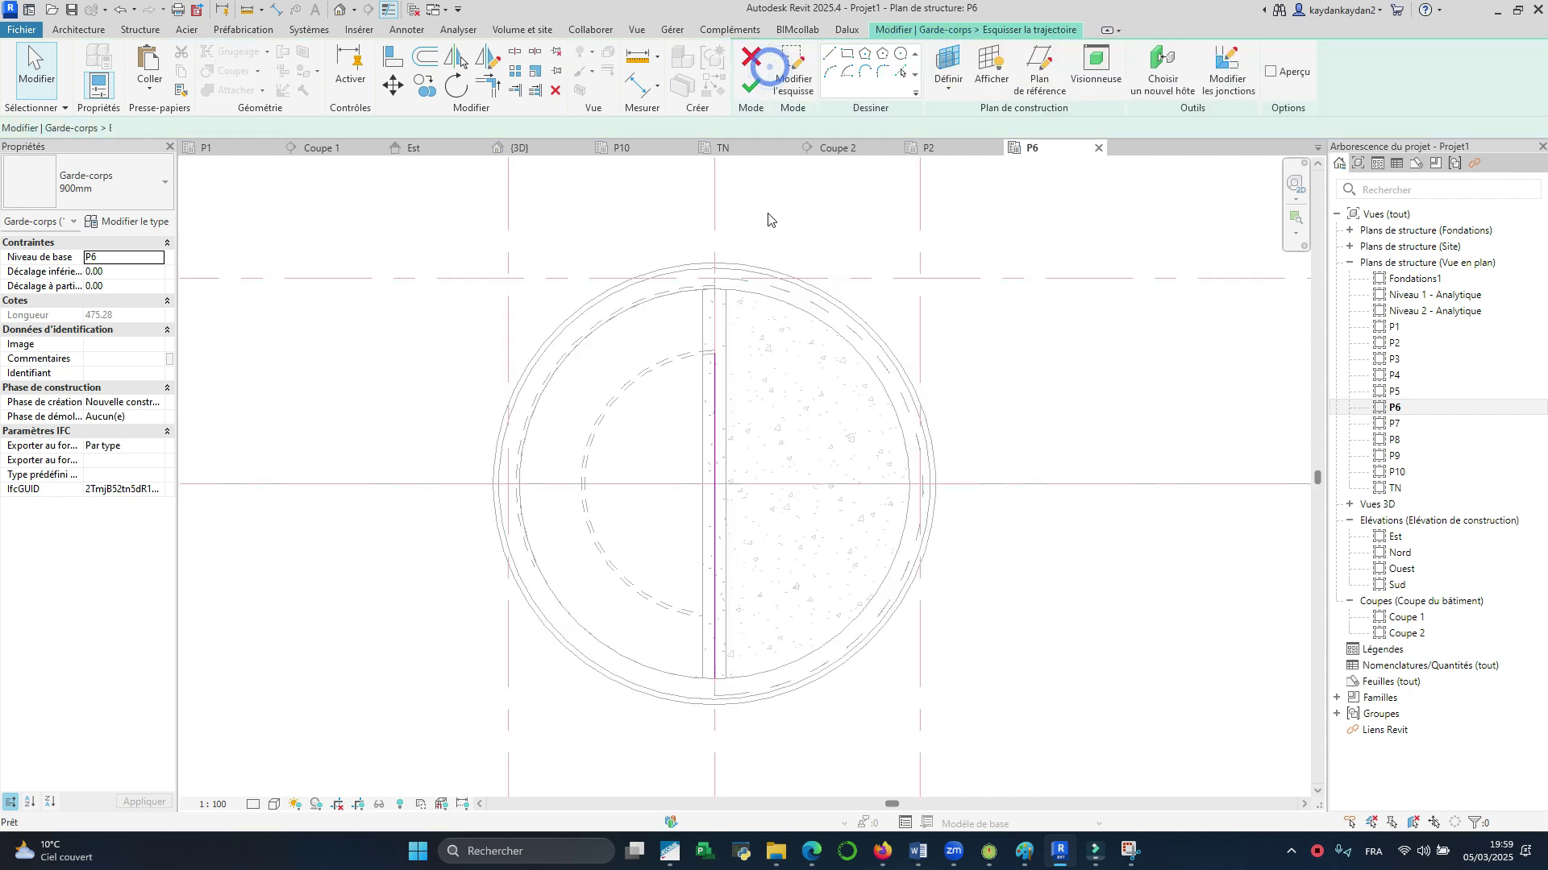
click(715, 360)
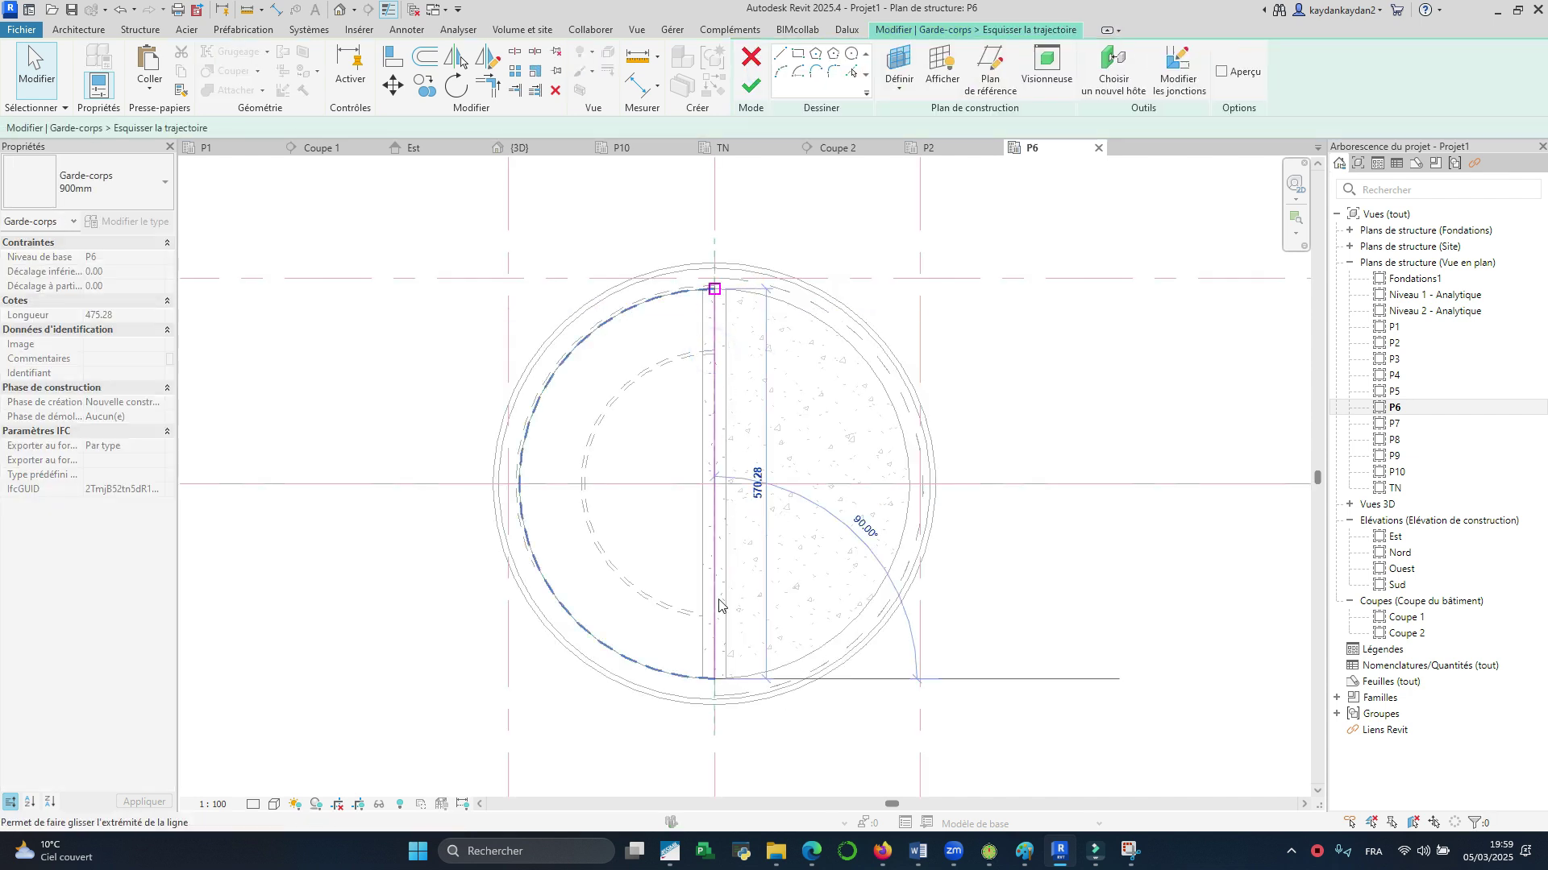
drag(716, 683, 715, 617)
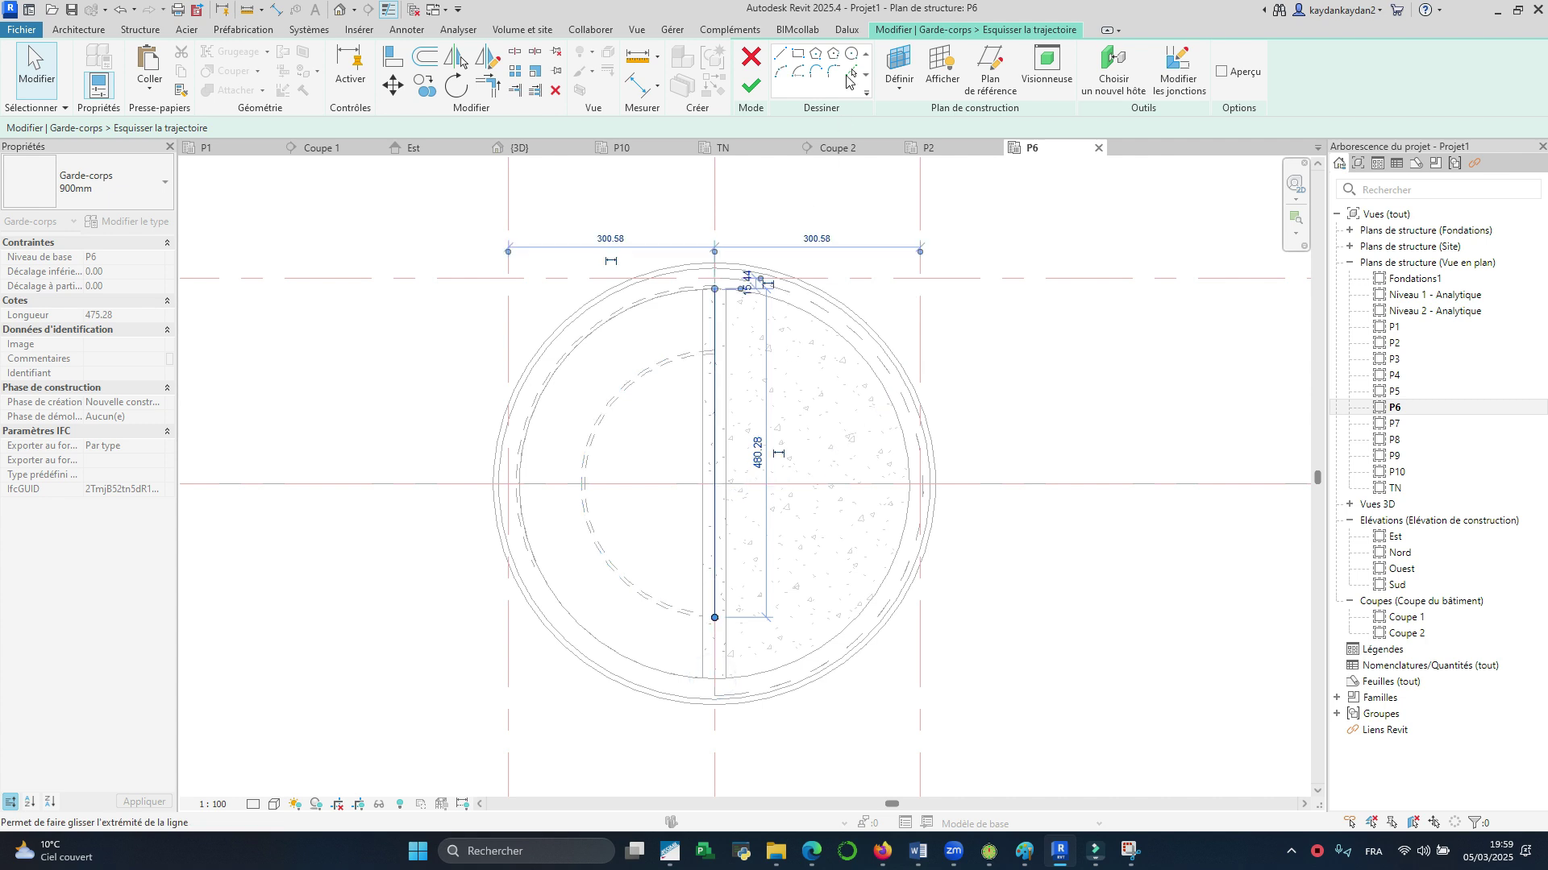
click(752, 84)
Step: Examine the slab-edge railings on all levels of the shaft in the 3D view
click(515, 148)
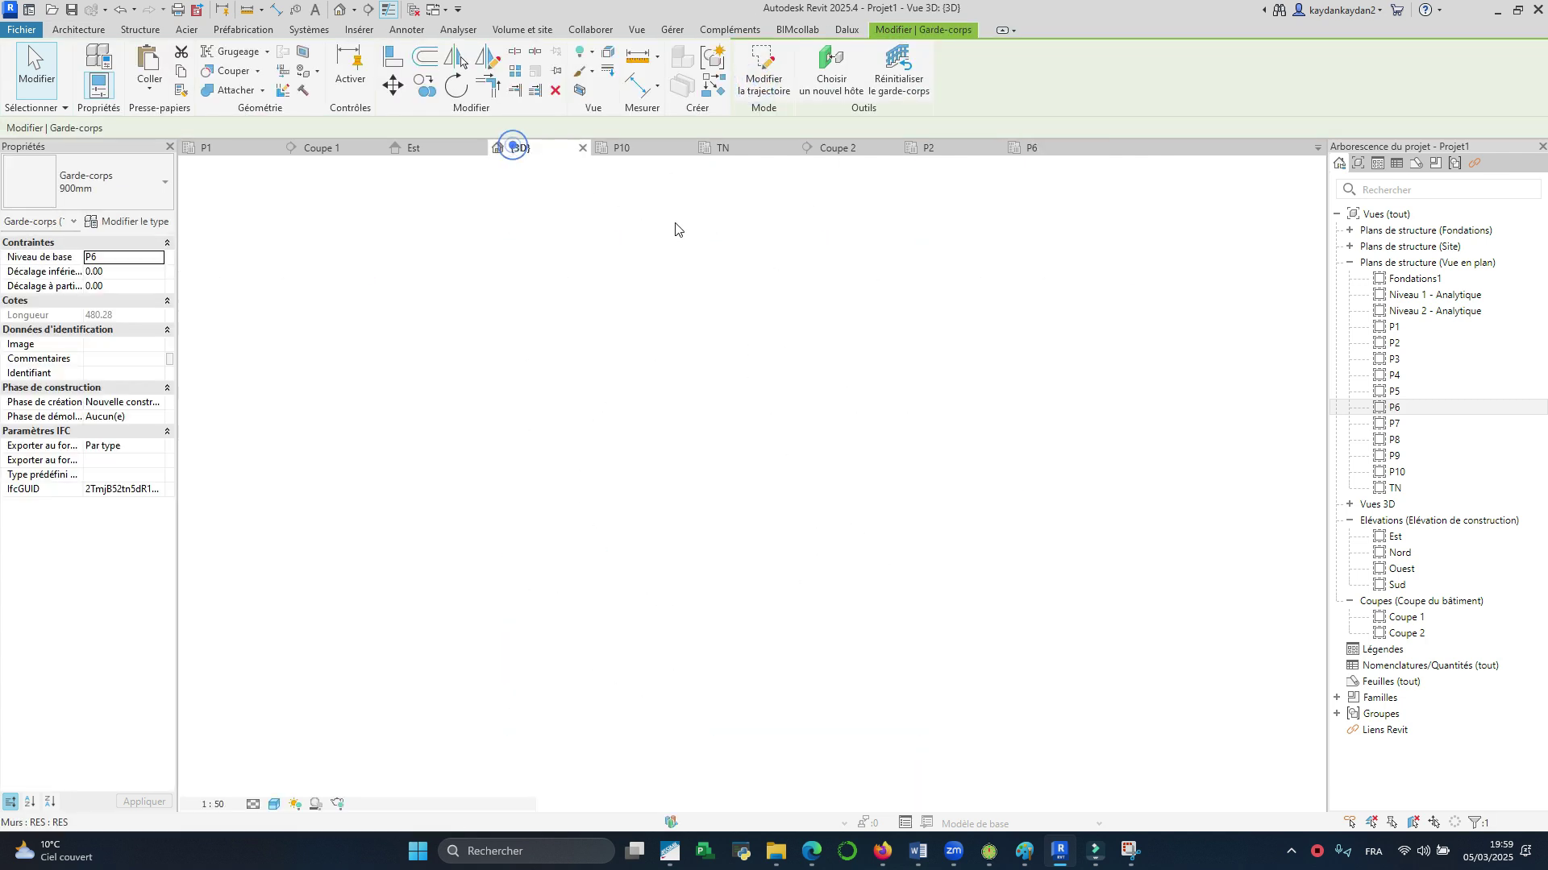
click(1036, 338)
scroll(962, 395, down, 3)
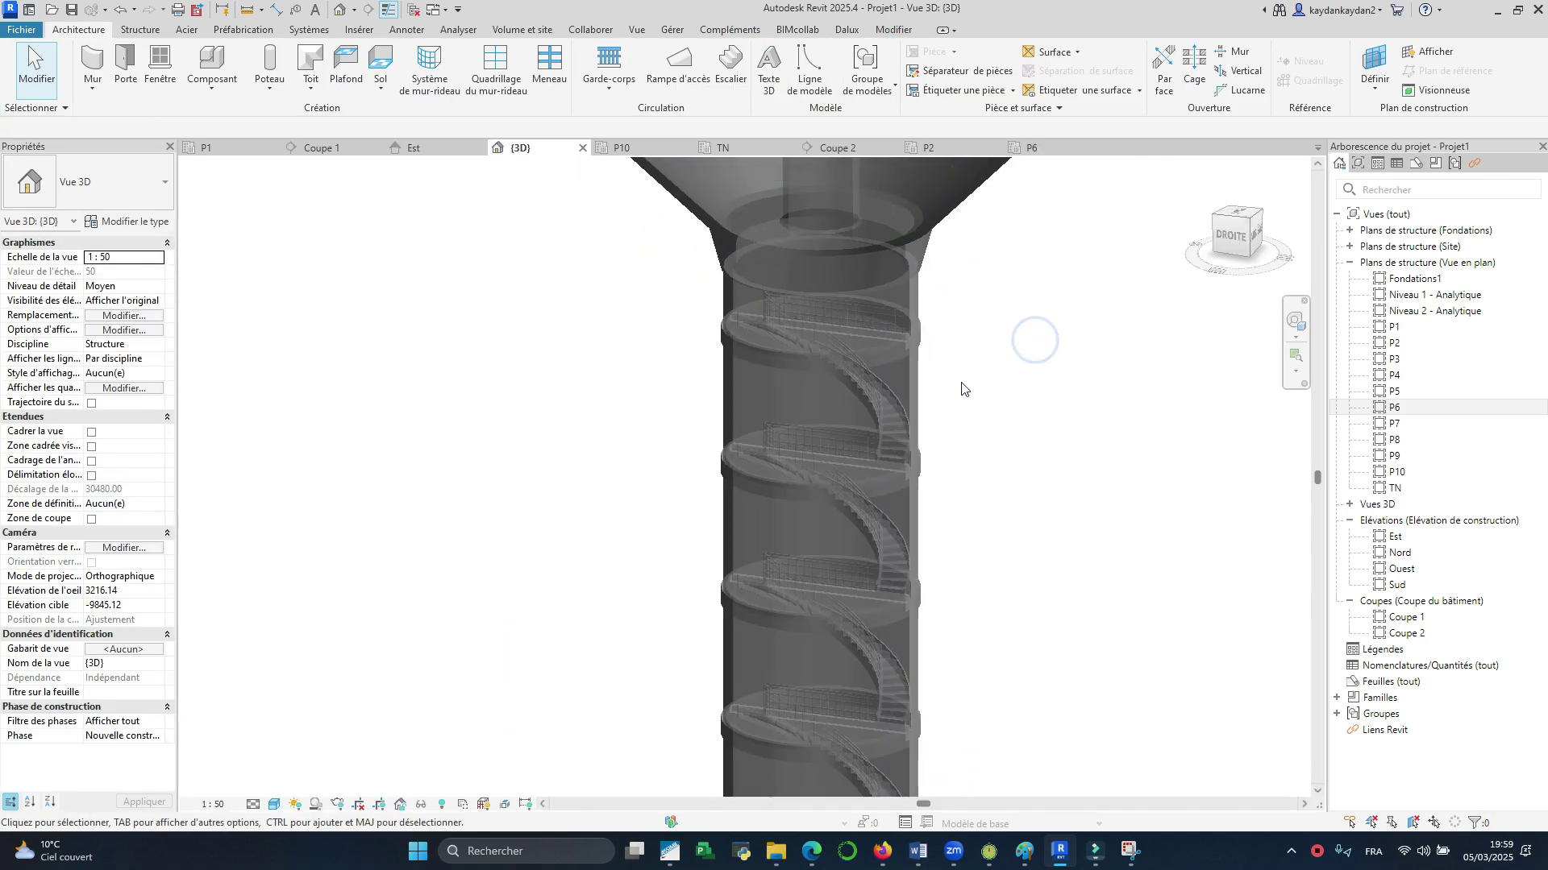
scroll(1008, 451, down, 3)
scroll(867, 487, up, 3)
middle_drag(862, 447, 794, 467)
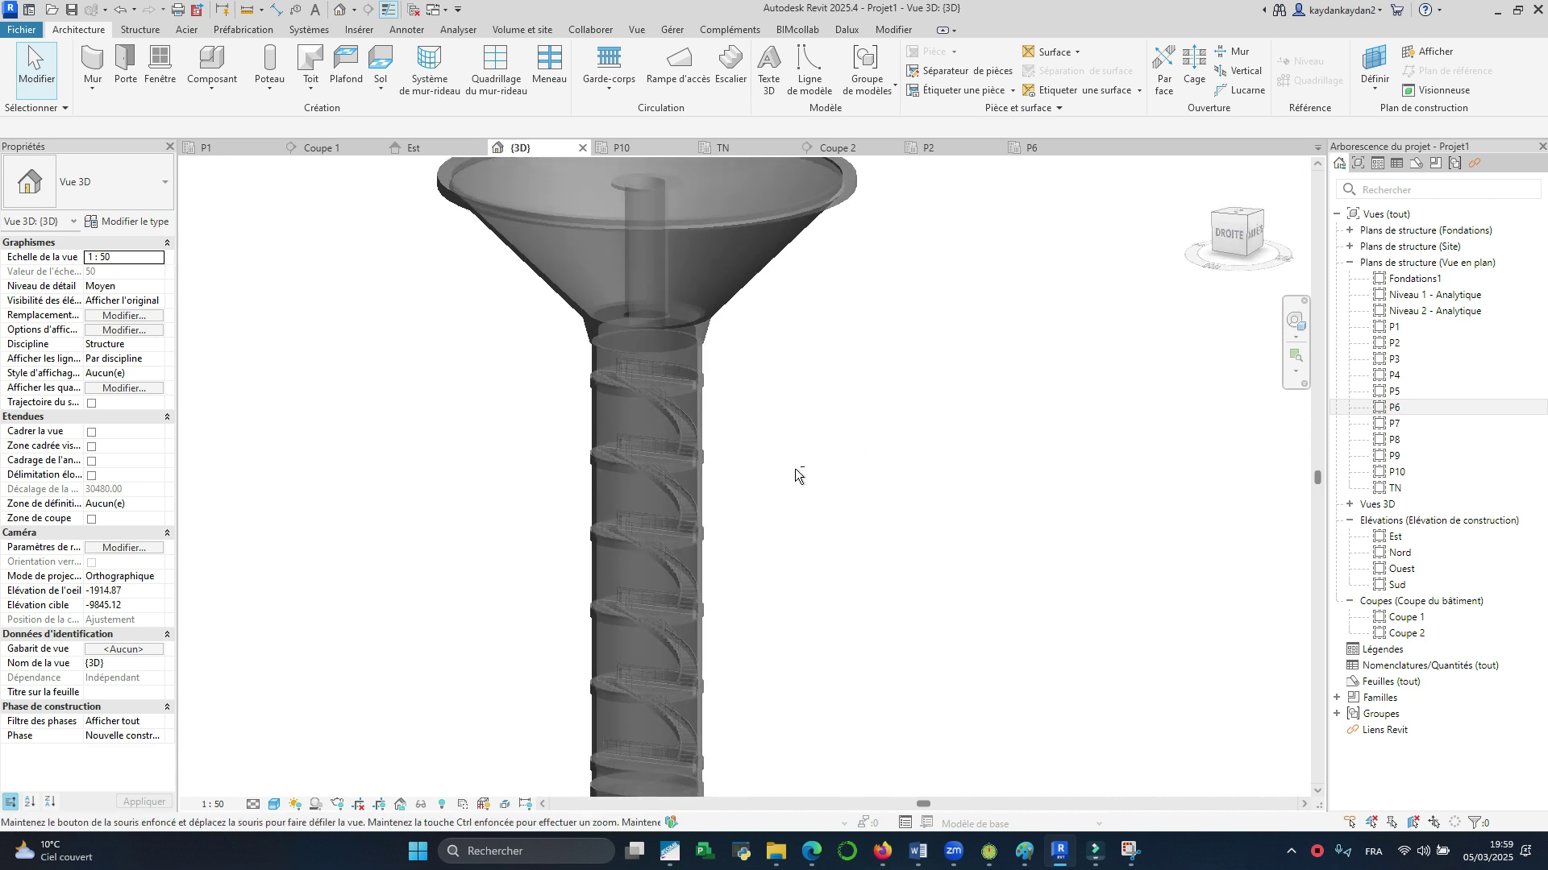